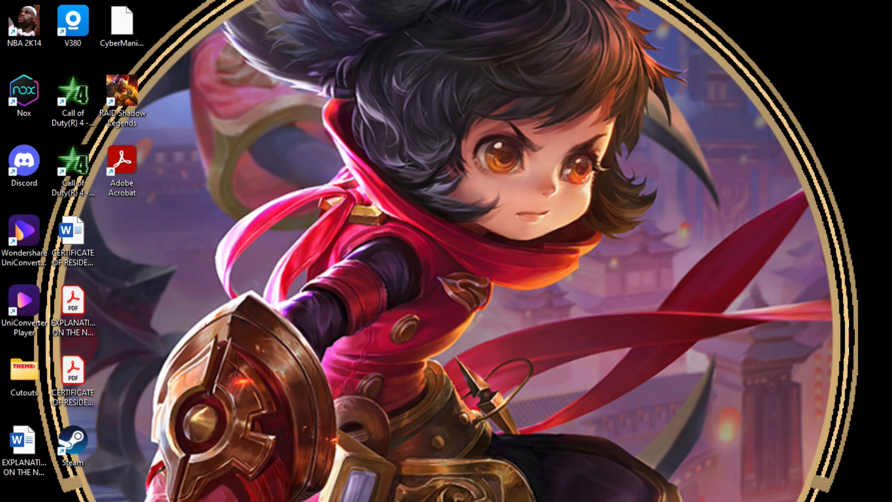
Step: Open the World Series folder on the Data (D:) drive in File Explorer
{"action": "left_click_drag", "start_coordinate": [891, 372], "coordinate": [490, 81]}
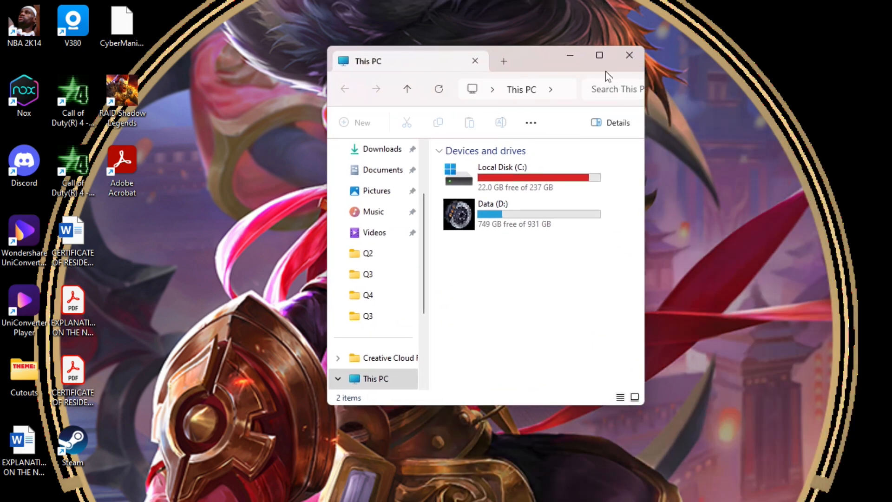
{"action": "left_click", "coordinate": [602, 60]}
{"action": "double_click", "coordinate": [397, 144]}
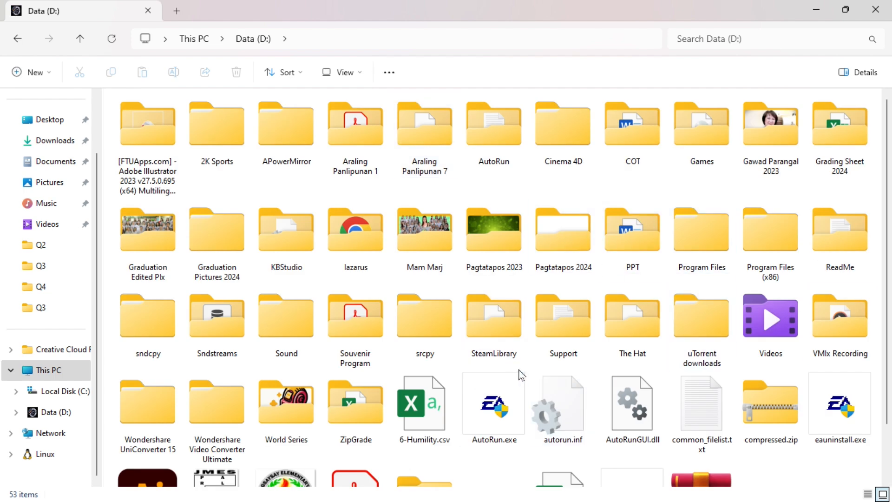
{"action": "scroll", "coordinate": [548, 369], "scroll_direction": "down", "scroll_amount": 2}
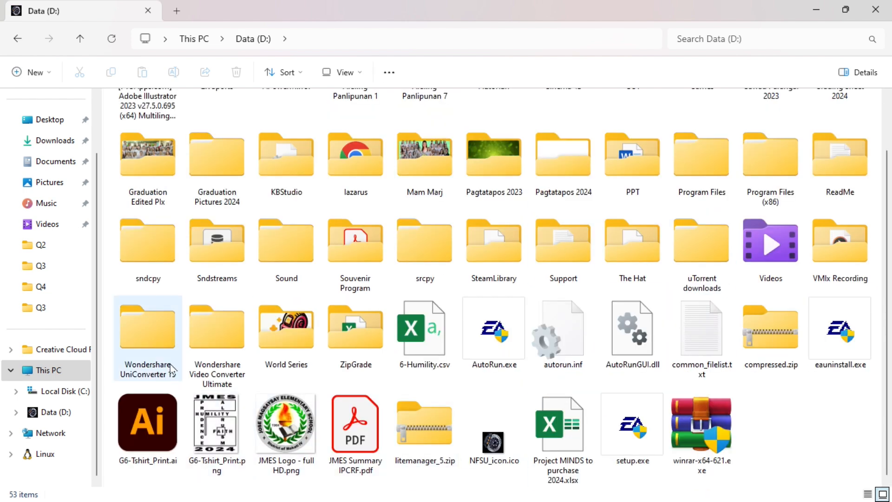
{"action": "double_click", "coordinate": [295, 330]}
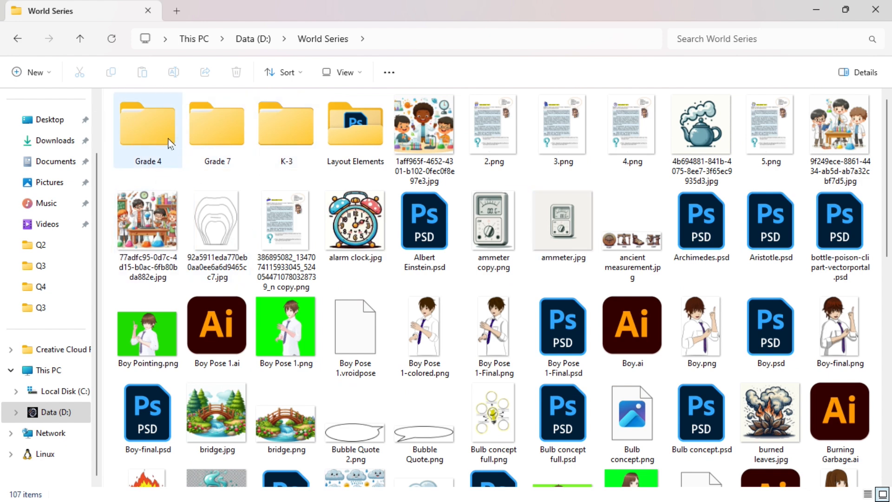
Step: Browse the Grade 4 Quarter 1 Science lesson folders and their InDesign files
{"action": "double_click", "coordinate": [134, 134]}
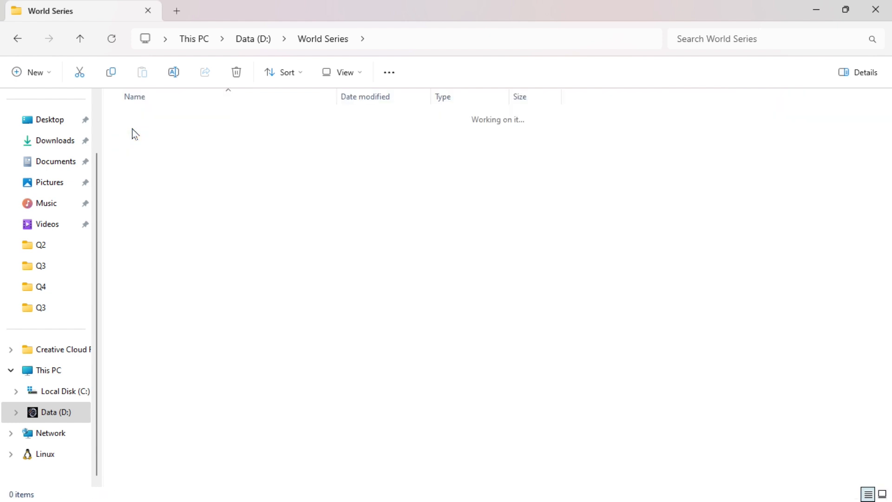
{"action": "left_click", "coordinate": [162, 119]}
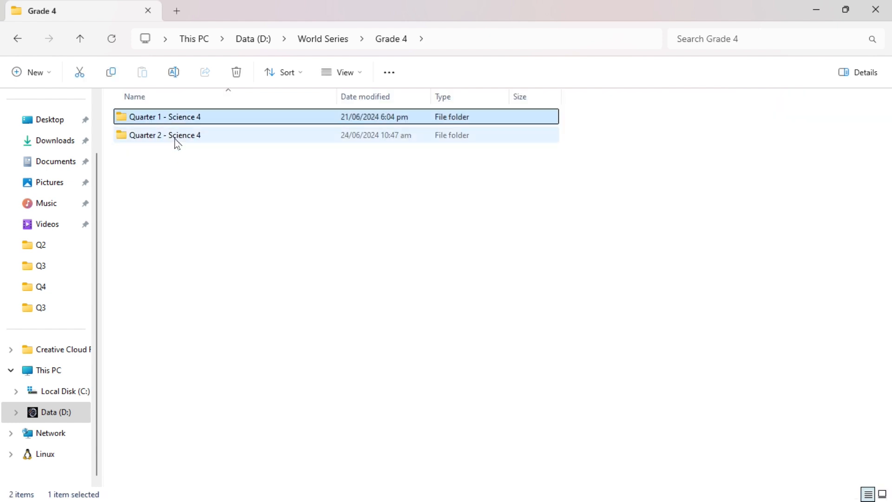
{"action": "left_click", "coordinate": [176, 140]}
{"action": "left_click", "coordinate": [175, 119]}
{"action": "left_click", "coordinate": [187, 140]}
{"action": "double_click", "coordinate": [214, 122]}
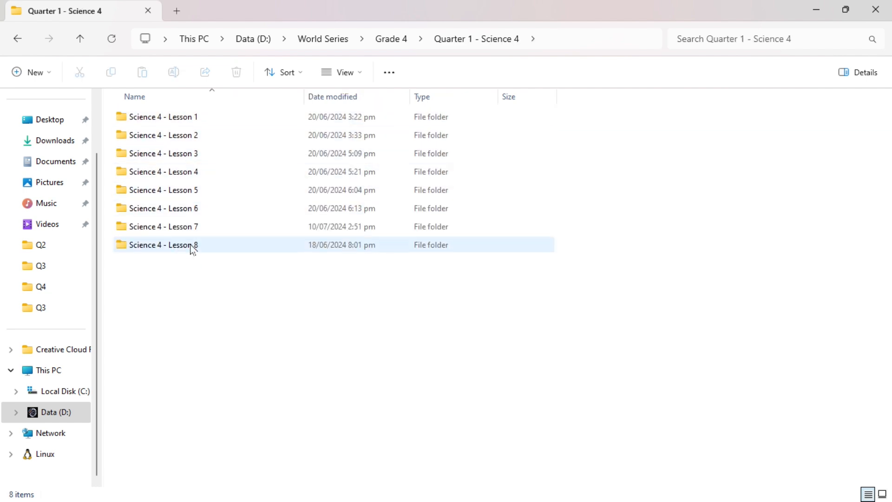
{"action": "left_click", "coordinate": [17, 39]}
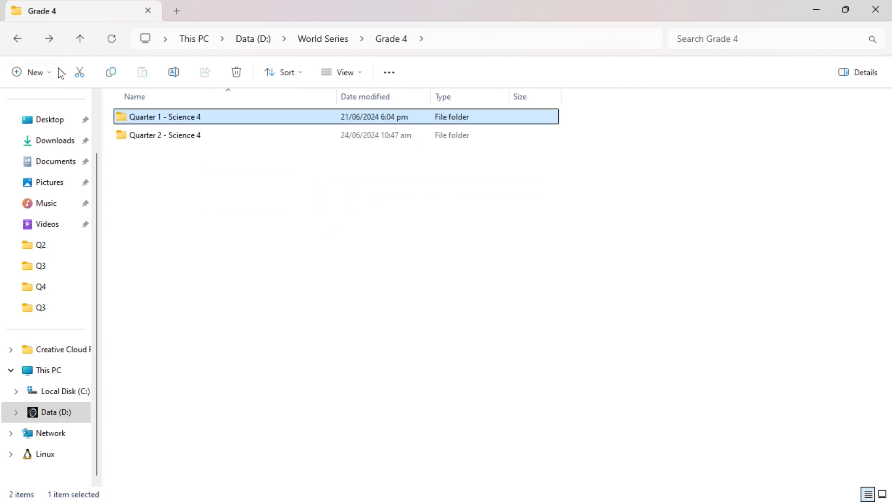
{"action": "double_click", "coordinate": [157, 116]}
{"action": "double_click", "coordinate": [158, 117]}
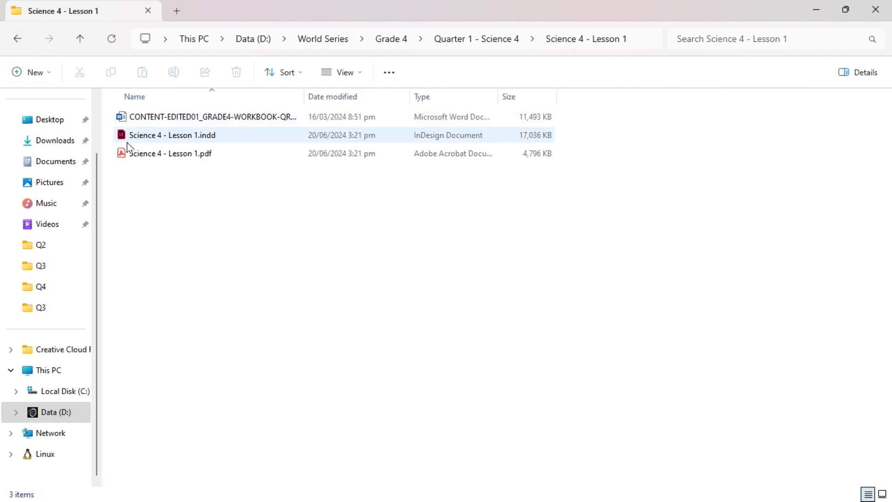
{"action": "left_click", "coordinate": [156, 141]}
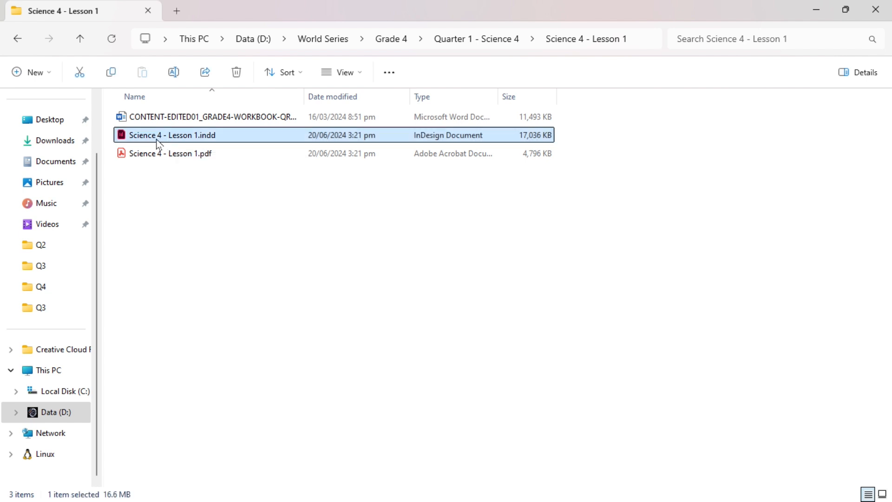
{"action": "left_click", "coordinate": [18, 39]}
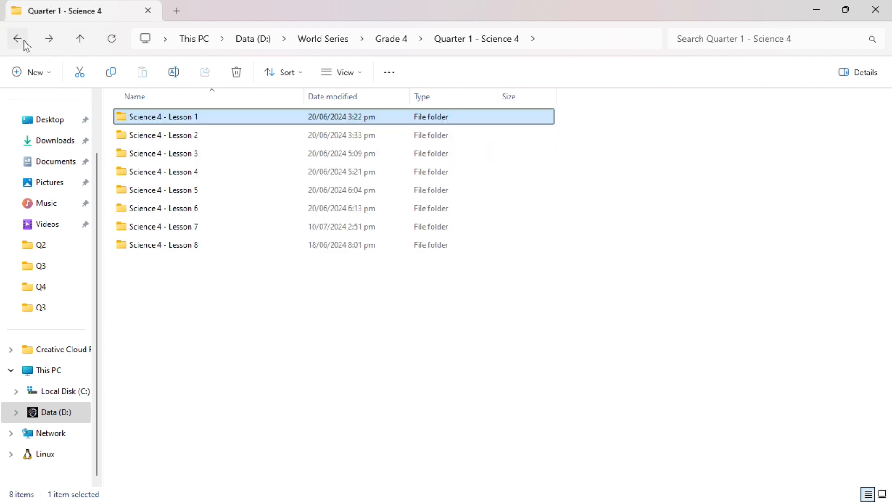
{"action": "left_click", "coordinate": [19, 39]}
Step: Browse the Grade 4 Quarter 2 lesson folder and the Grade 7 Q1 - Science 7 folders
{"action": "double_click", "coordinate": [163, 135]}
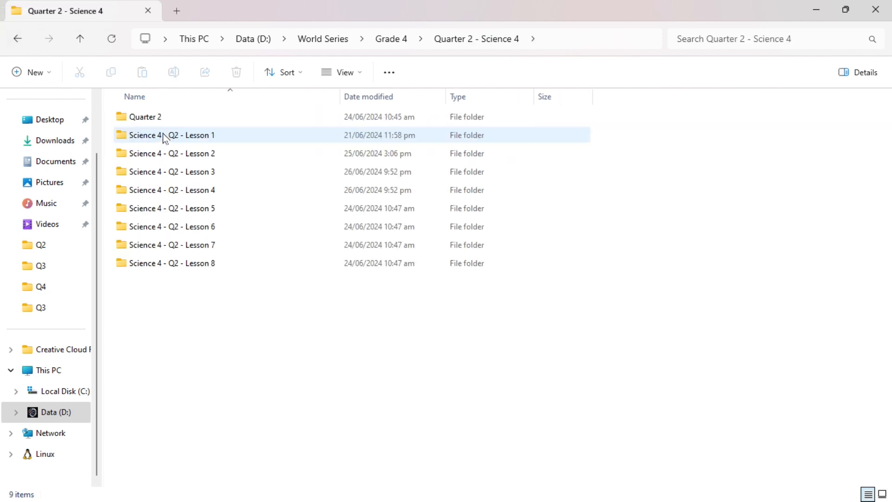
{"action": "double_click", "coordinate": [183, 135]}
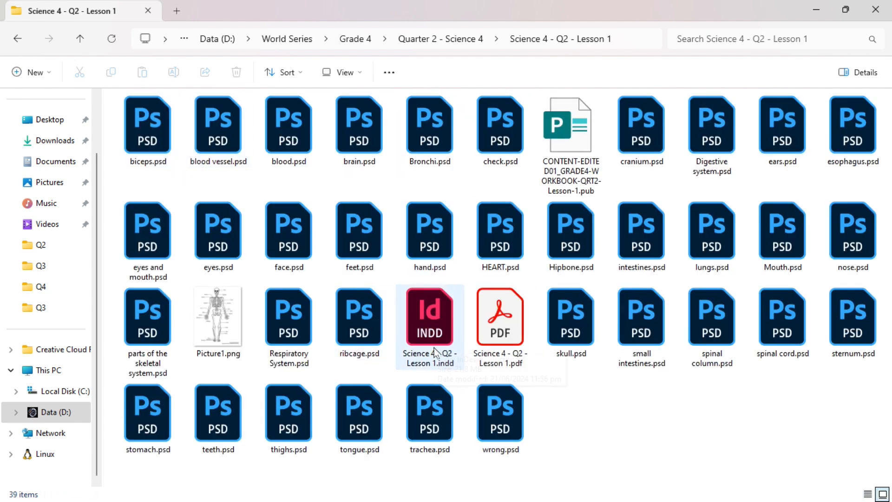
{"action": "left_click", "coordinate": [449, 346]}
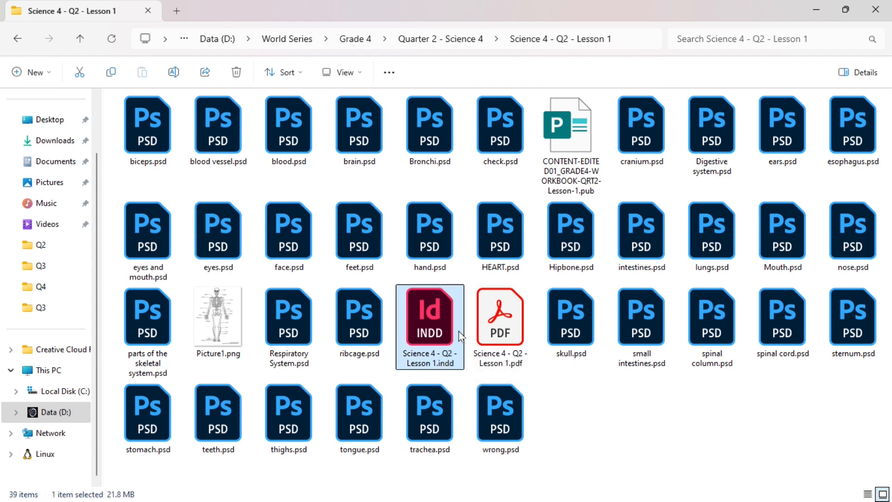
{"action": "left_click", "coordinate": [19, 40]}
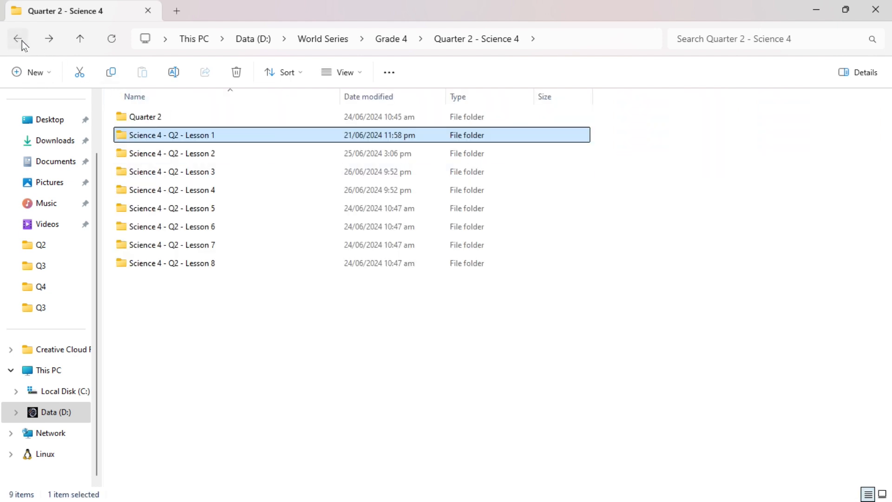
{"action": "left_click", "coordinate": [20, 40]}
{"action": "left_click", "coordinate": [18, 40]}
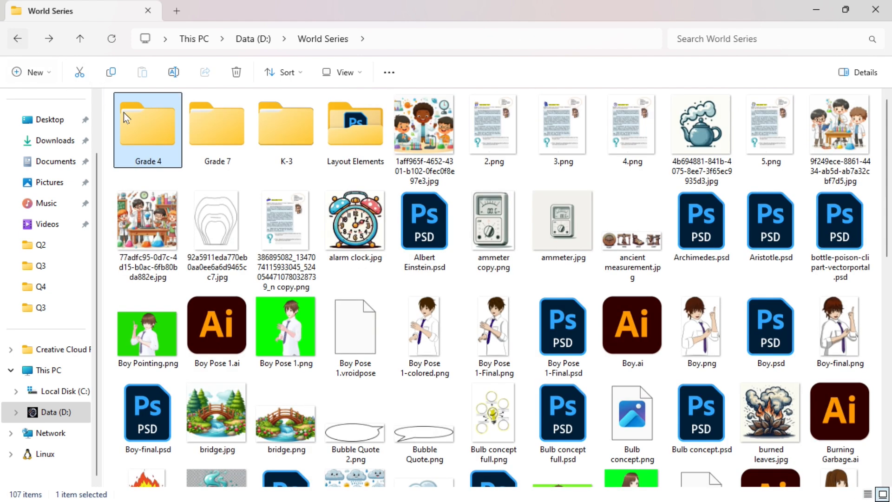
{"action": "double_click", "coordinate": [232, 140]}
{"action": "left_click", "coordinate": [189, 121]}
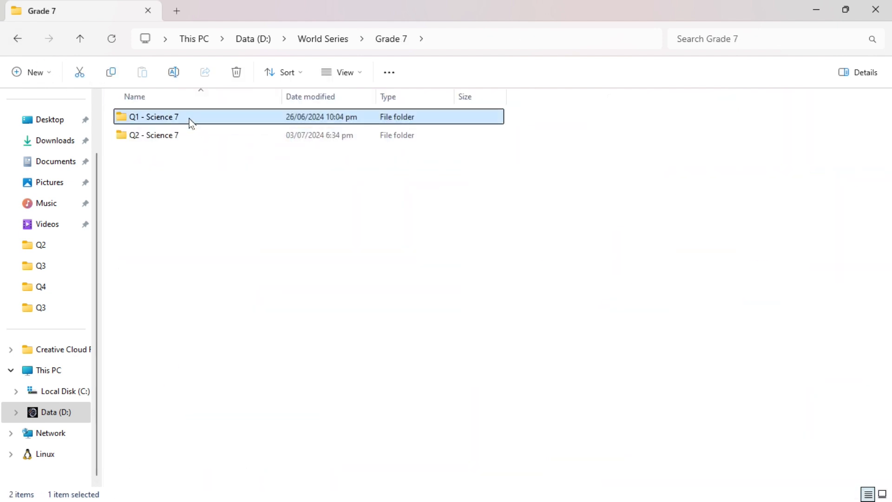
{"action": "double_click", "coordinate": [190, 121]}
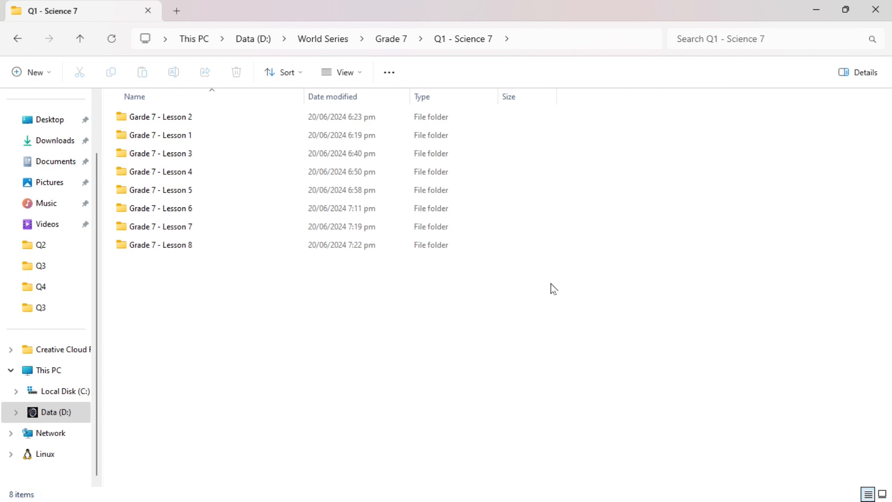
{"action": "left_click", "coordinate": [15, 46]}
{"action": "left_click", "coordinate": [15, 46]}
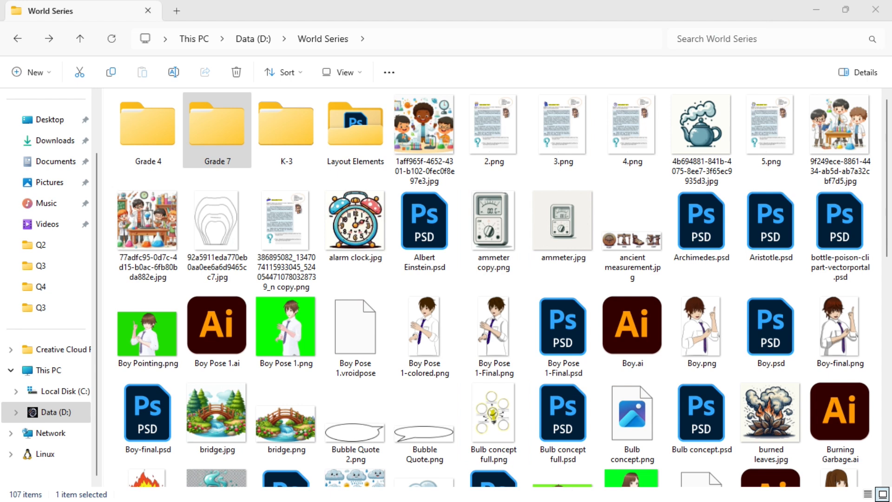
Step: Switch to InDesign and maximize its window
{"action": "left_click_drag", "start_coordinate": [609, 501], "coordinate": [464, 71]}
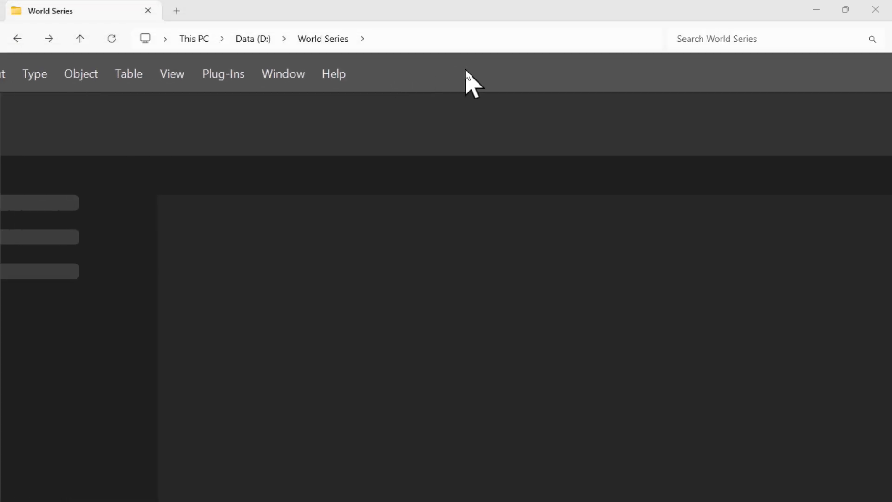
{"action": "left_click_drag", "start_coordinate": [426, 501], "coordinate": [188, 141]}
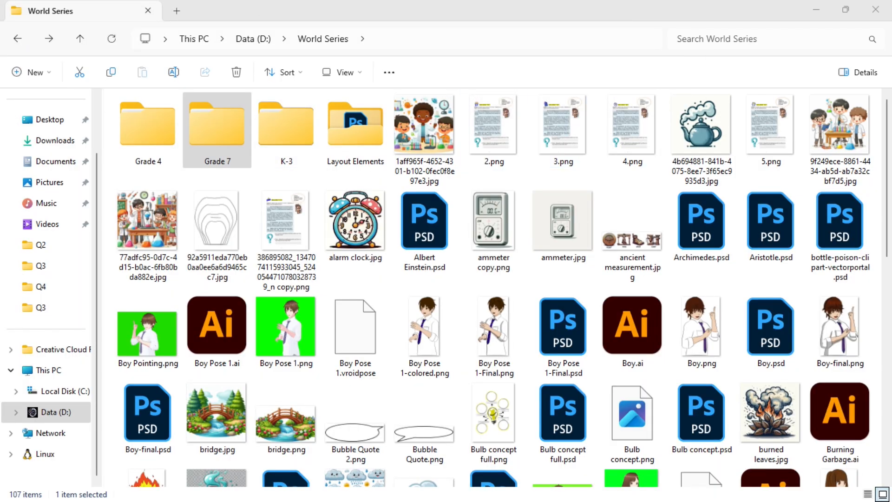
{"action": "left_click_drag", "start_coordinate": [353, 501], "coordinate": [560, 103]}
{"action": "left_click", "coordinate": [677, 489]}
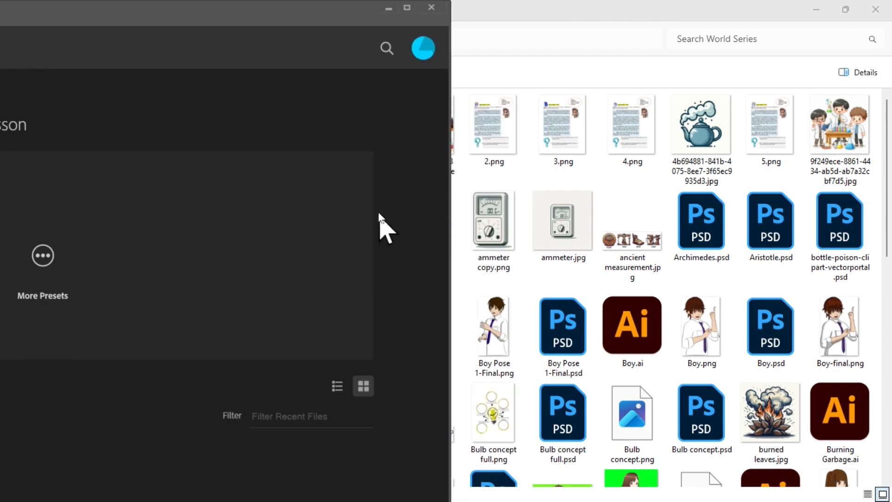
{"action": "left_click", "coordinate": [655, 10]}
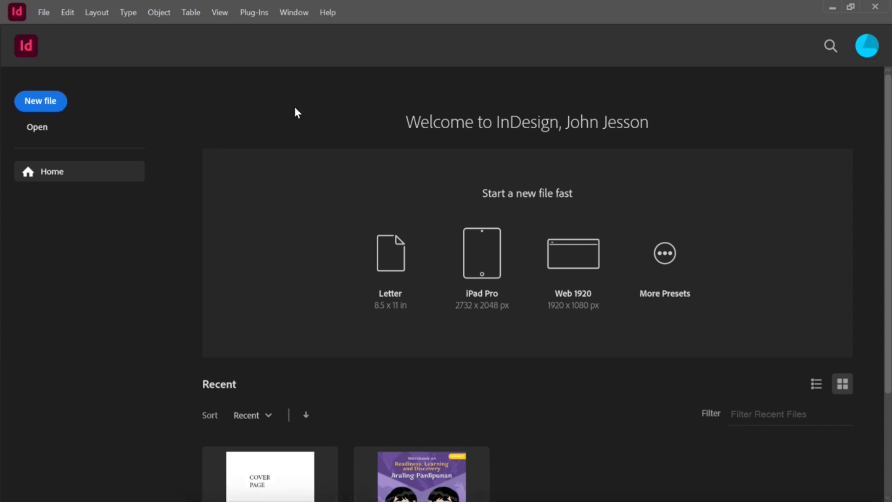
Step: Create a new document using the A4 print preset
{"action": "key", "text": "ctrl+n"}
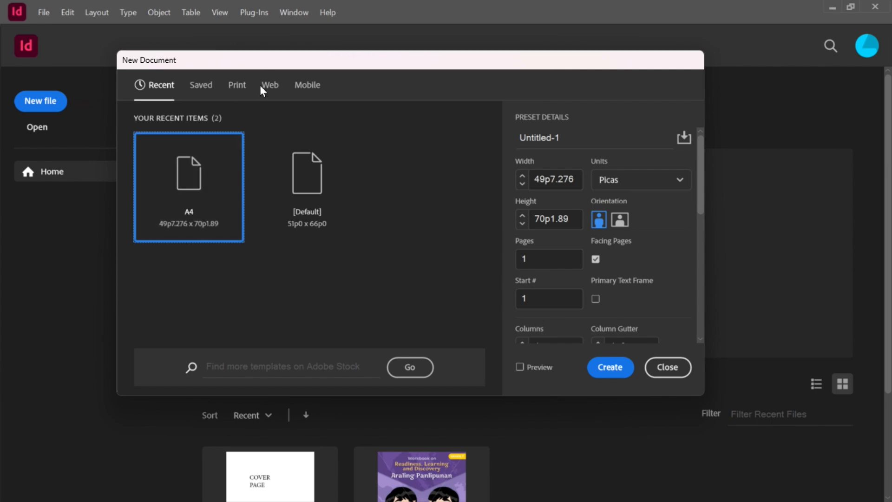
{"action": "left_click", "coordinate": [237, 85]}
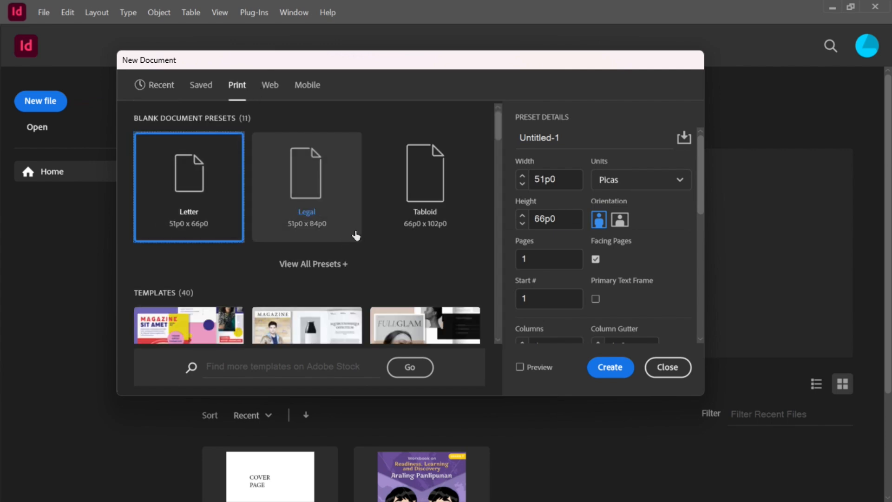
{"action": "left_click_drag", "start_coordinate": [493, 146], "coordinate": [358, 111]}
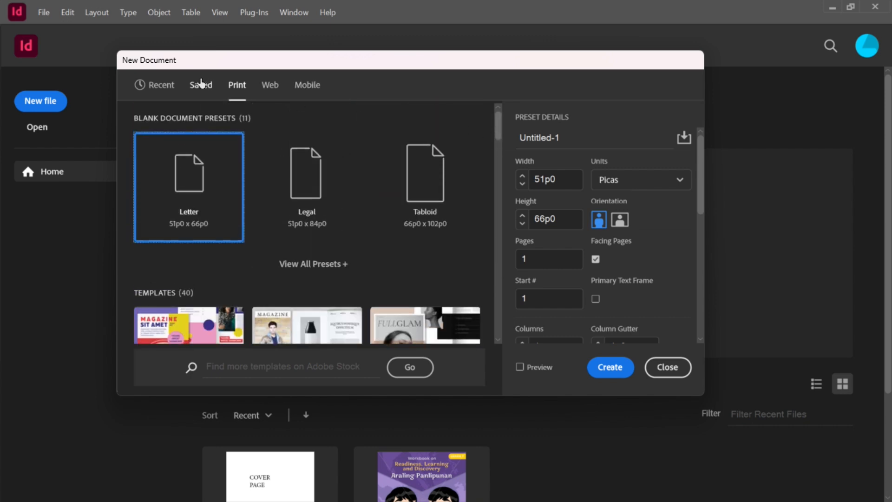
{"action": "left_click", "coordinate": [211, 88]}
{"action": "left_click", "coordinate": [155, 91]}
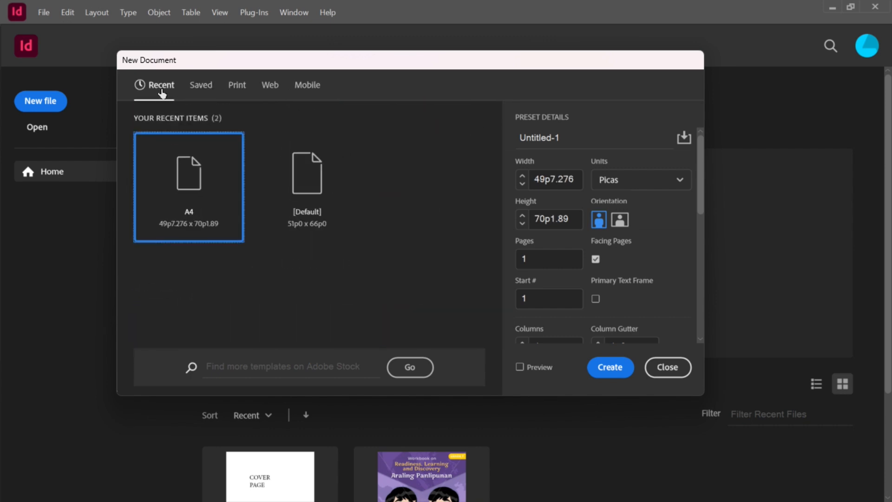
{"action": "left_click", "coordinate": [237, 87]}
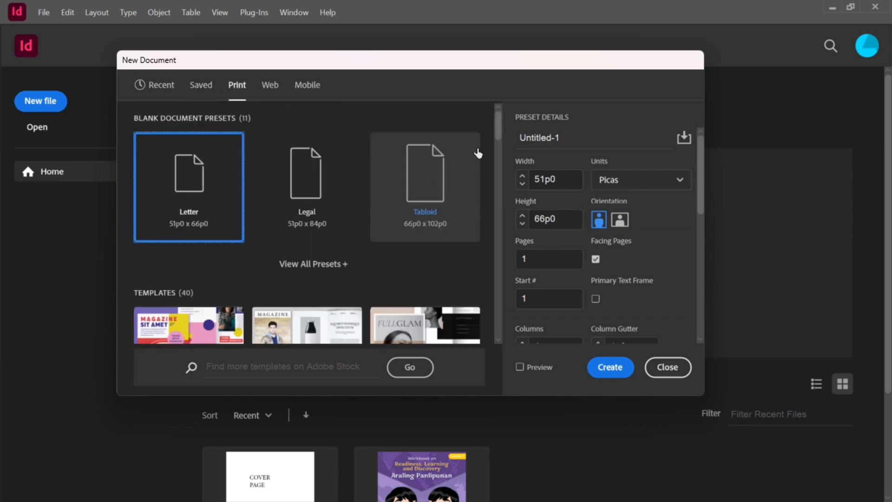
{"action": "left_click_drag", "start_coordinate": [499, 124], "coordinate": [474, 65]}
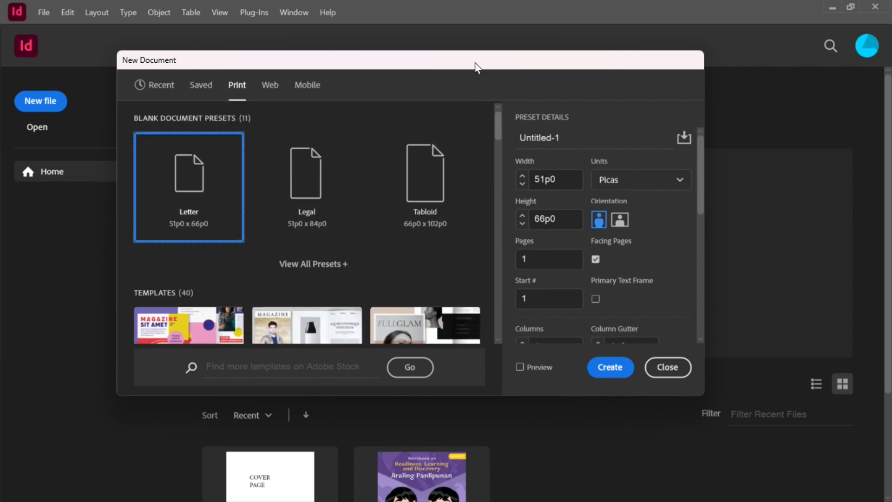
{"action": "left_click", "coordinate": [299, 264]}
{"action": "left_click_drag", "start_coordinate": [500, 127], "coordinate": [496, 152]}
{"action": "left_click", "coordinate": [178, 195]}
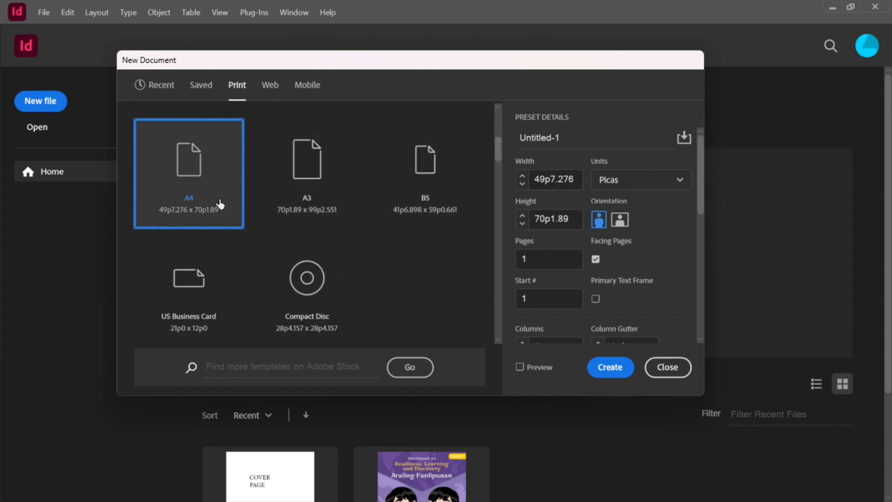
{"action": "left_click_drag", "start_coordinate": [700, 179], "coordinate": [699, 304]}
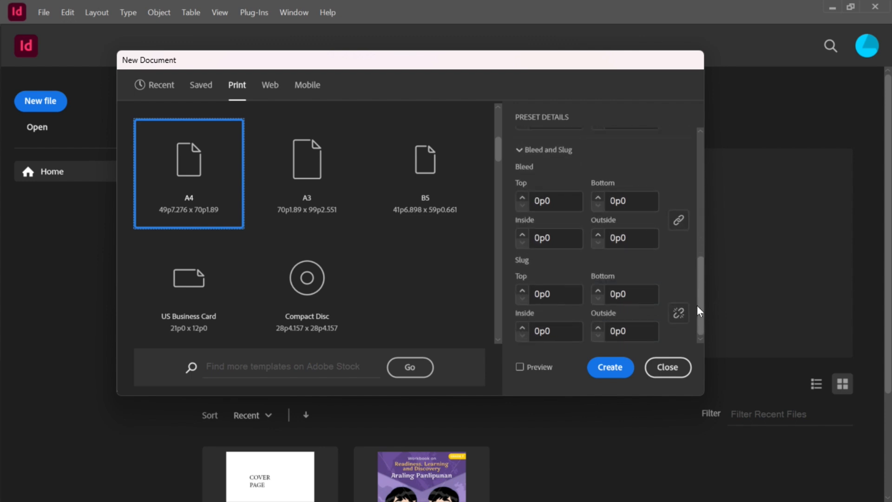
{"action": "left_click", "coordinate": [600, 369]}
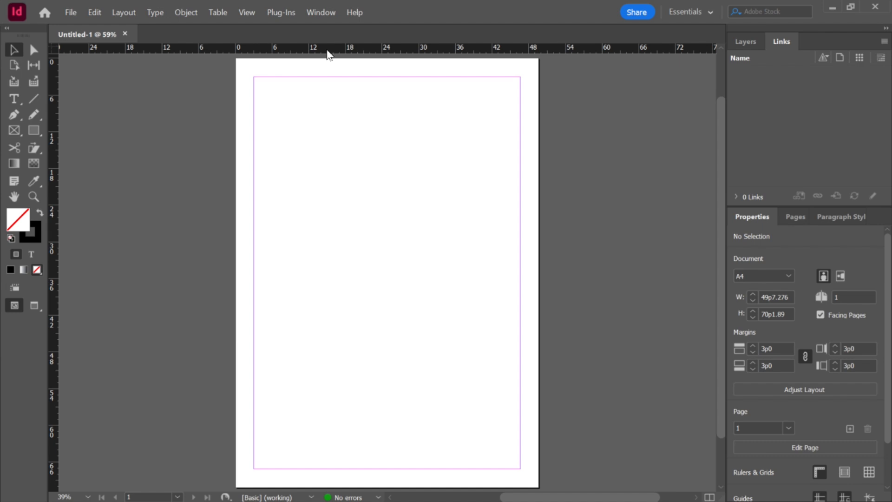
Step: Add a horizontal and a vertical ruler guide, each about 6 picas from the page's top and left edges
{"action": "scroll", "coordinate": [350, 81], "scroll_direction": "up", "scroll_amount": 3}
{"action": "scroll", "coordinate": [279, 96], "scroll_direction": "up", "scroll_amount": 3}
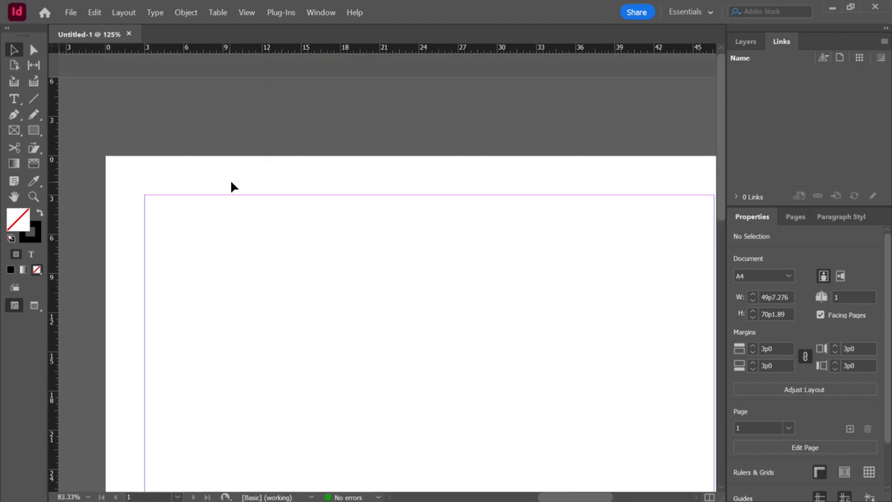
{"action": "scroll", "coordinate": [231, 186], "scroll_direction": "up", "scroll_amount": 1}
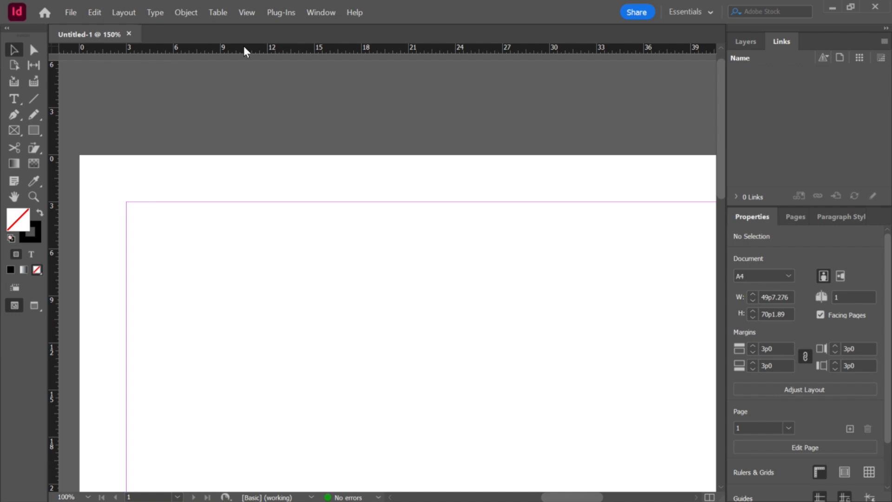
{"action": "left_click_drag", "start_coordinate": [243, 46], "coordinate": [251, 82]}
{"action": "key", "text": "Delete"}
{"action": "left_click_drag", "start_coordinate": [245, 54], "coordinate": [235, 251]}
{"action": "left_click_drag", "start_coordinate": [56, 266], "coordinate": [168, 263]}
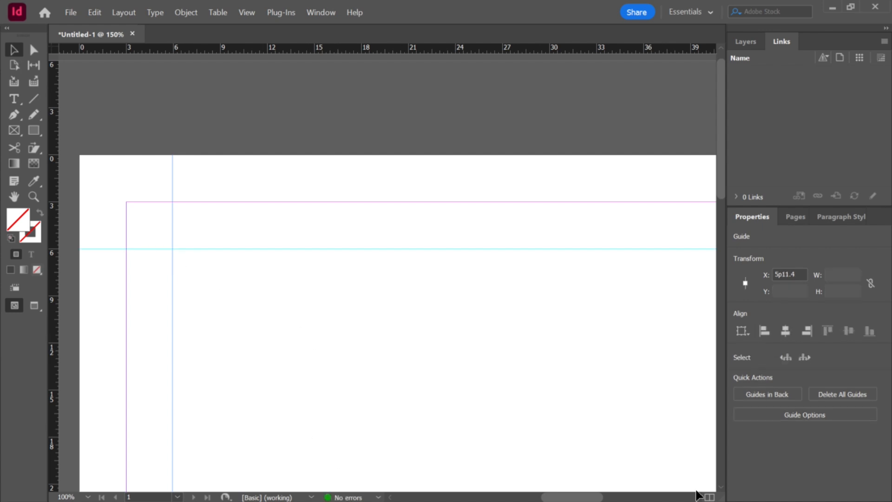
Step: Add a vertical ruler guide at about 43p6, near the page's right margin
{"action": "left_click", "coordinate": [638, 497]}
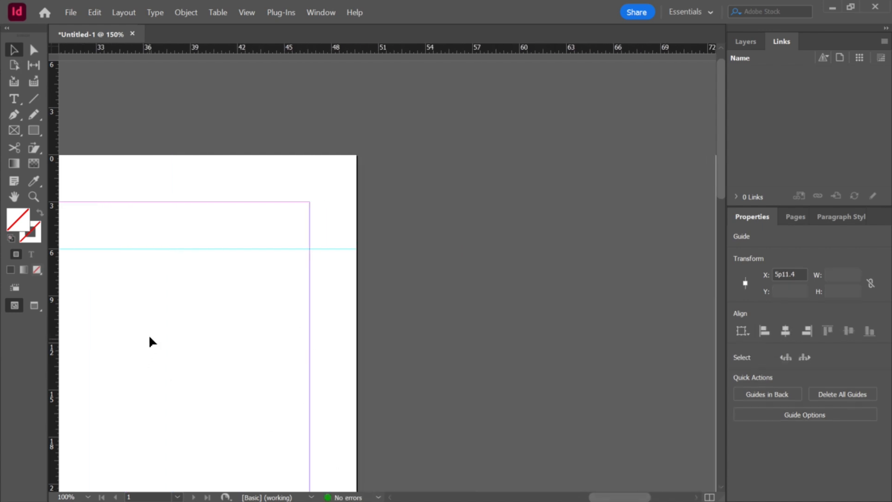
{"action": "left_click_drag", "start_coordinate": [56, 313], "coordinate": [255, 319]}
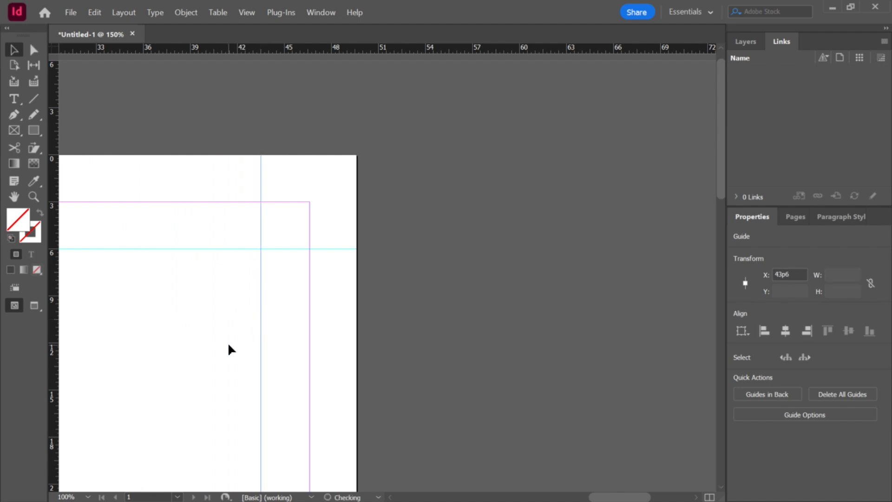
Step: Add a horizontal ruler guide near the page's bottom margin and position it at 65p0
{"action": "scroll", "coordinate": [237, 343], "scroll_direction": "down", "scroll_amount": 5}
{"action": "scroll", "coordinate": [261, 344], "scroll_direction": "down", "scroll_amount": 4}
{"action": "scroll", "coordinate": [308, 365], "scroll_direction": "down", "scroll_amount": 1}
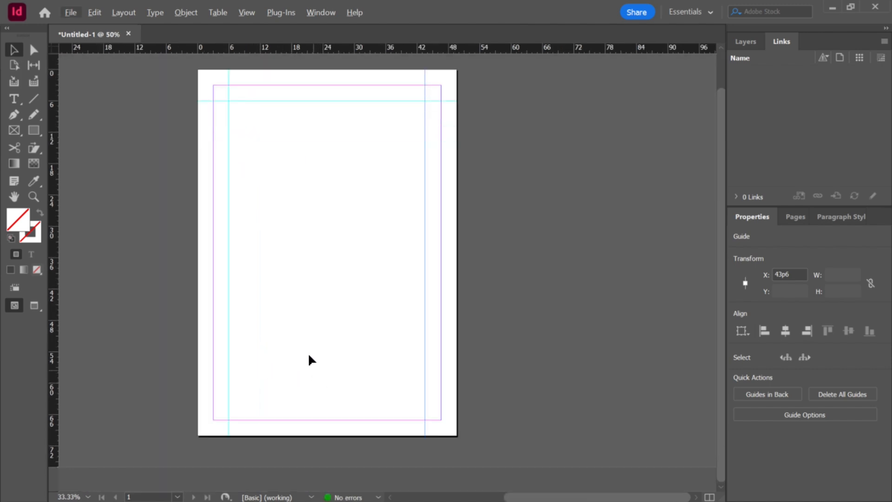
{"action": "scroll", "coordinate": [319, 332], "scroll_direction": "up", "scroll_amount": 3}
{"action": "scroll", "coordinate": [326, 322], "scroll_direction": "down", "scroll_amount": 2}
{"action": "left_click_drag", "start_coordinate": [300, 56], "coordinate": [299, 453]}
{"action": "scroll", "coordinate": [299, 458], "scroll_direction": "up", "scroll_amount": 3}
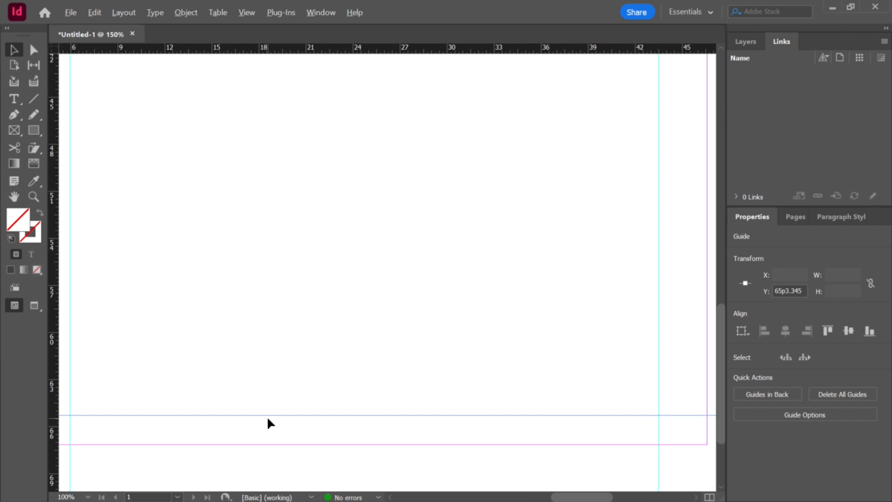
{"action": "scroll", "coordinate": [194, 432], "scroll_direction": "down", "scroll_amount": 2}
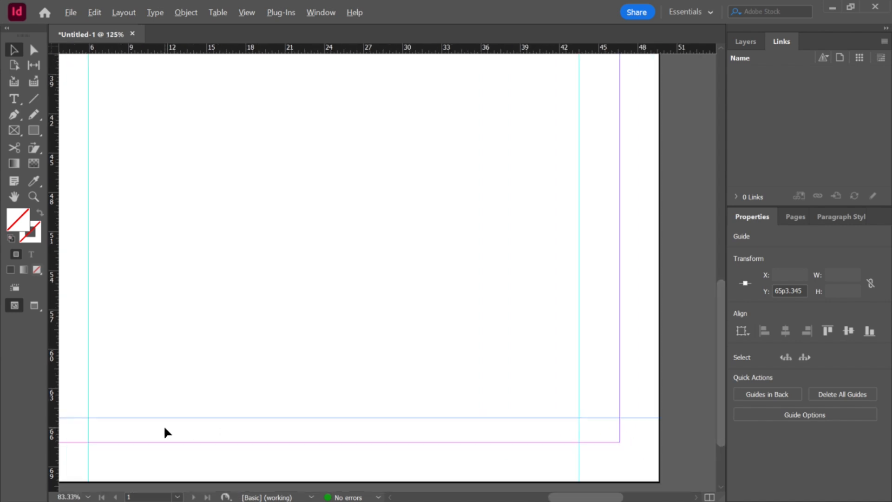
{"action": "scroll", "coordinate": [83, 412], "scroll_direction": "up", "scroll_amount": 1}
{"action": "scroll", "coordinate": [87, 409], "scroll_direction": "up", "scroll_amount": 2}
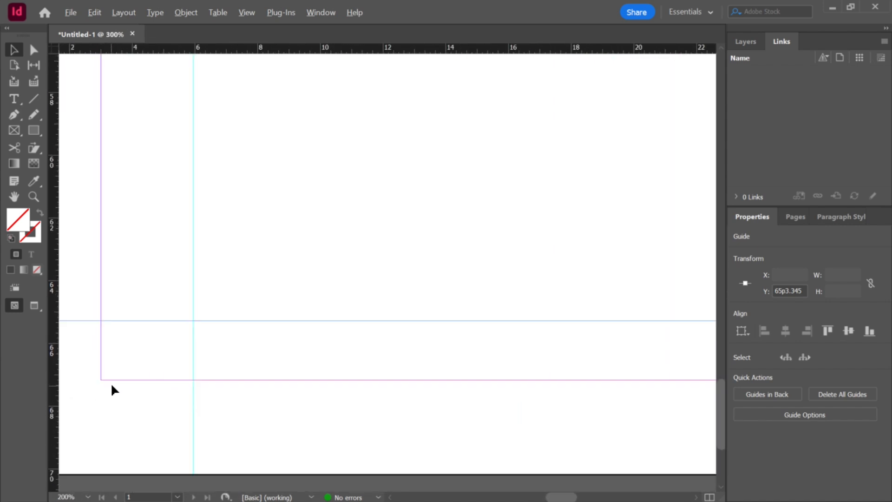
{"action": "left_click_drag", "start_coordinate": [129, 320], "coordinate": [131, 311]}
Step: Zoom out and pan to examine the whole page with its four ruler guides
{"action": "scroll", "coordinate": [379, 328], "scroll_direction": "down", "scroll_amount": 1}
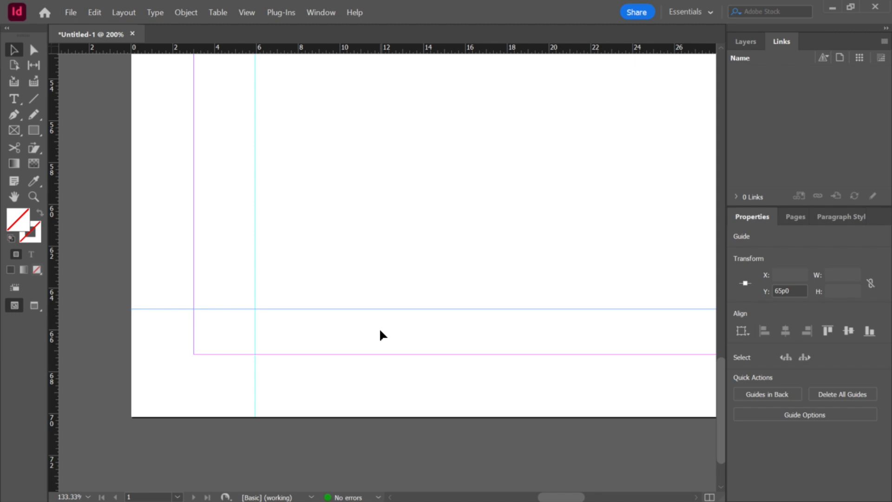
{"action": "scroll", "coordinate": [379, 327], "scroll_direction": "down", "scroll_amount": 1}
{"action": "scroll", "coordinate": [466, 313], "scroll_direction": "down", "scroll_amount": 2}
{"action": "scroll", "coordinate": [587, 317], "scroll_direction": "up", "scroll_amount": 2}
{"action": "scroll", "coordinate": [396, 312], "scroll_direction": "down", "scroll_amount": 3}
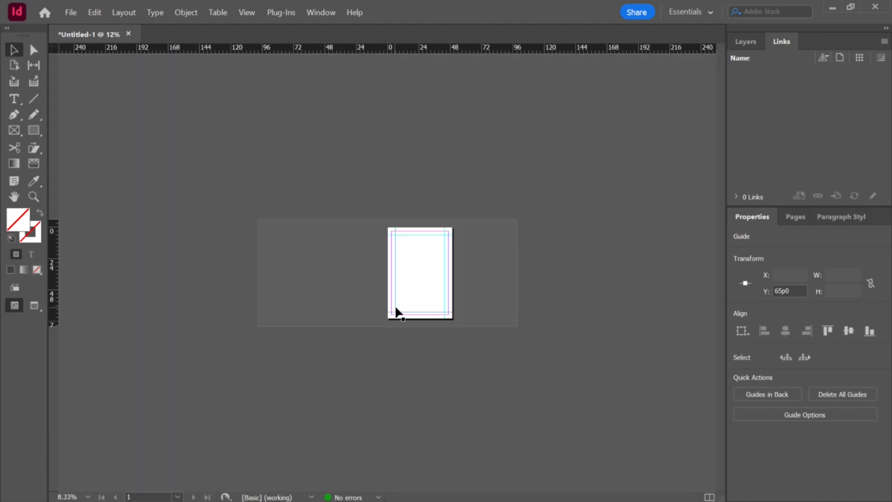
{"action": "scroll", "coordinate": [543, 273], "scroll_direction": "up", "scroll_amount": 2}
{"action": "scroll", "coordinate": [573, 269], "scroll_direction": "down", "scroll_amount": 1}
{"action": "scroll", "coordinate": [586, 273], "scroll_direction": "up", "scroll_amount": 1}
{"action": "scroll", "coordinate": [585, 273], "scroll_direction": "up", "scroll_amount": 1}
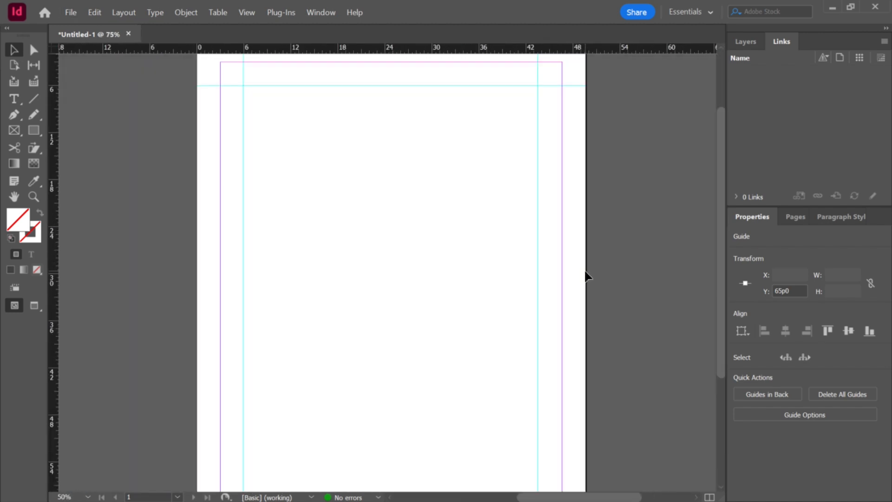
{"action": "scroll", "coordinate": [582, 273], "scroll_direction": "down", "scroll_amount": 2}
{"action": "scroll", "coordinate": [581, 272], "scroll_direction": "up", "scroll_amount": 1}
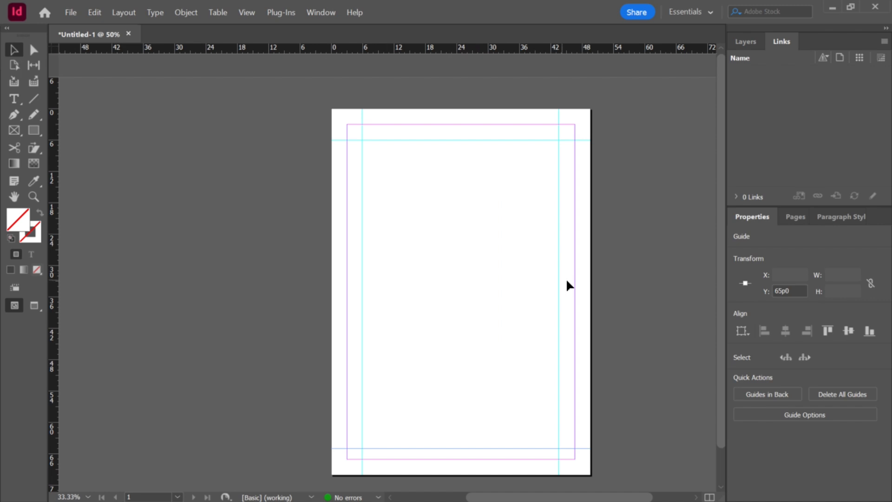
{"action": "left_click_drag", "start_coordinate": [580, 277], "coordinate": [448, 259]}
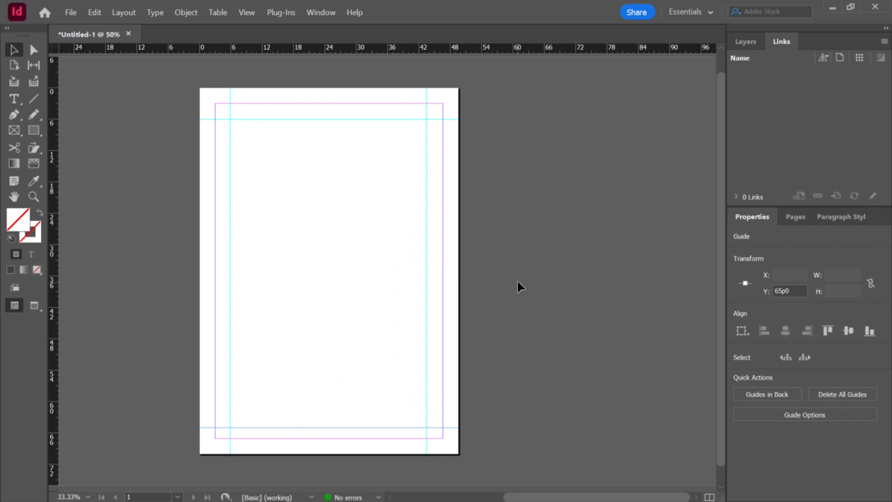
{"action": "scroll", "coordinate": [517, 280], "scroll_direction": "down", "scroll_amount": 1}
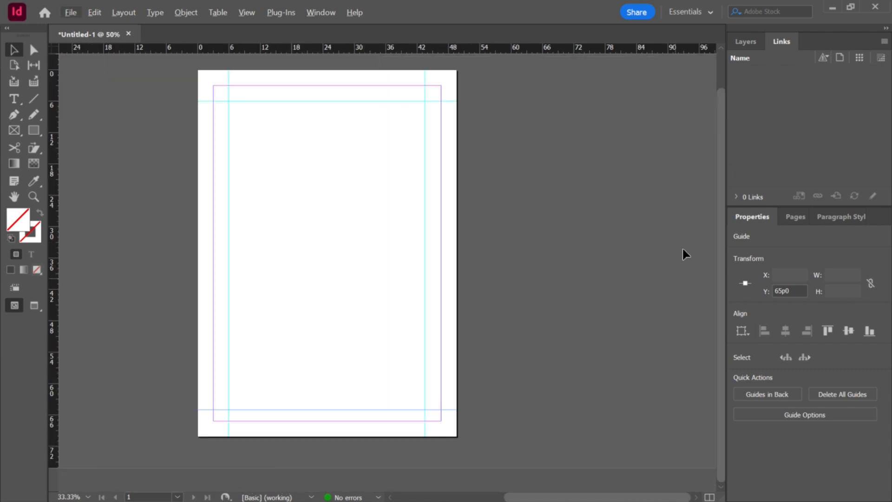
Step: Open the Pages panel in the side panel group
{"action": "left_click", "coordinate": [791, 218]}
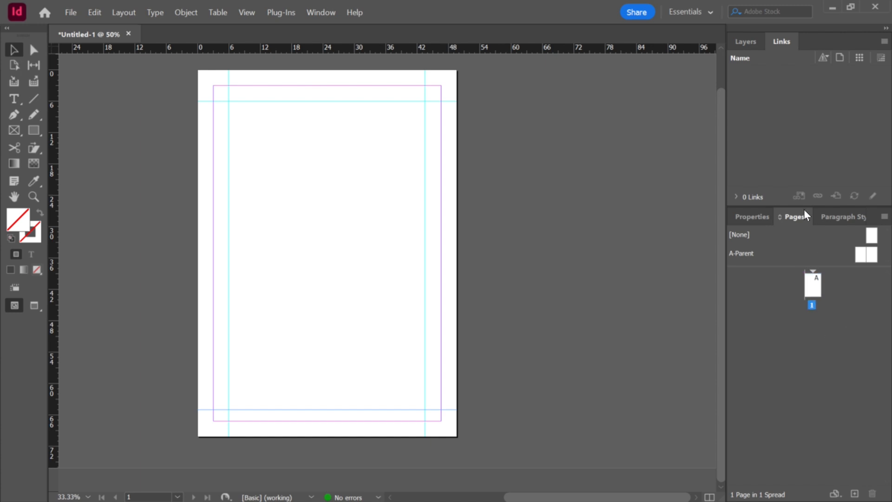
{"action": "left_click", "coordinate": [772, 217]}
{"action": "left_click", "coordinate": [795, 216]}
Step: Switch to File Explorer, open the Downloads folder and preview the Grade 7 science workbook cover image
{"action": "key", "text": "alt+Tab"}
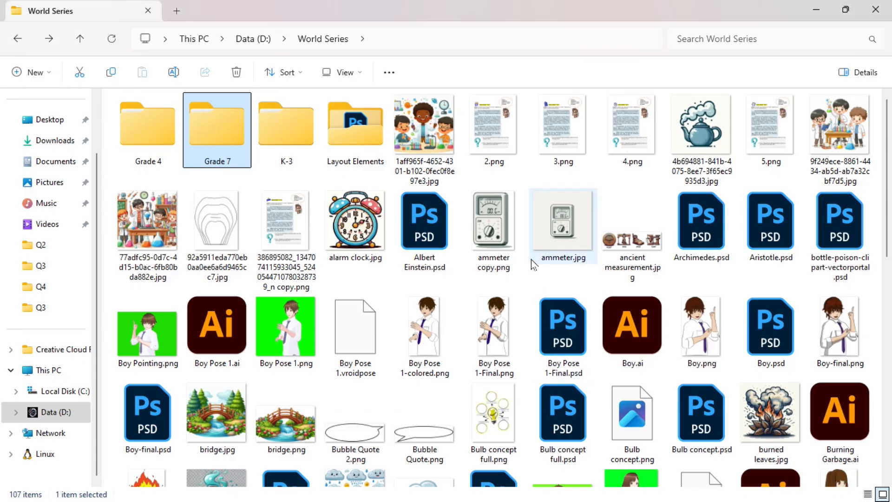
{"action": "left_click", "coordinate": [47, 140]}
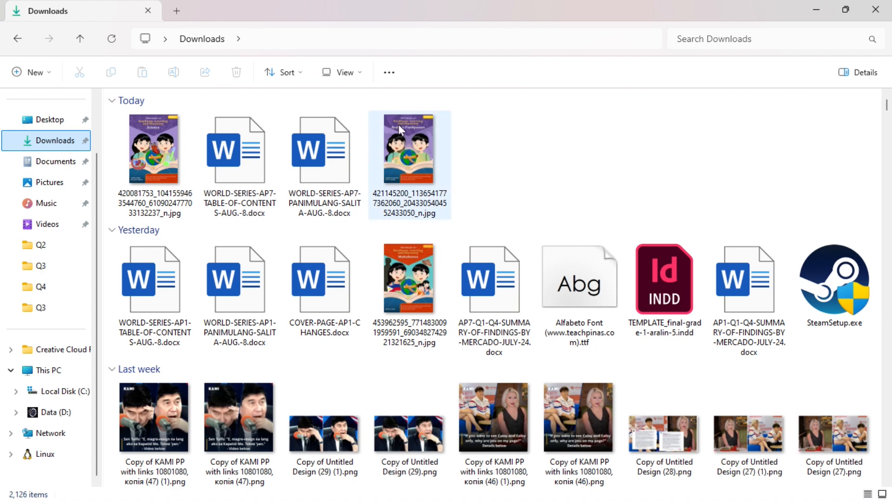
{"action": "double_click", "coordinate": [176, 145]}
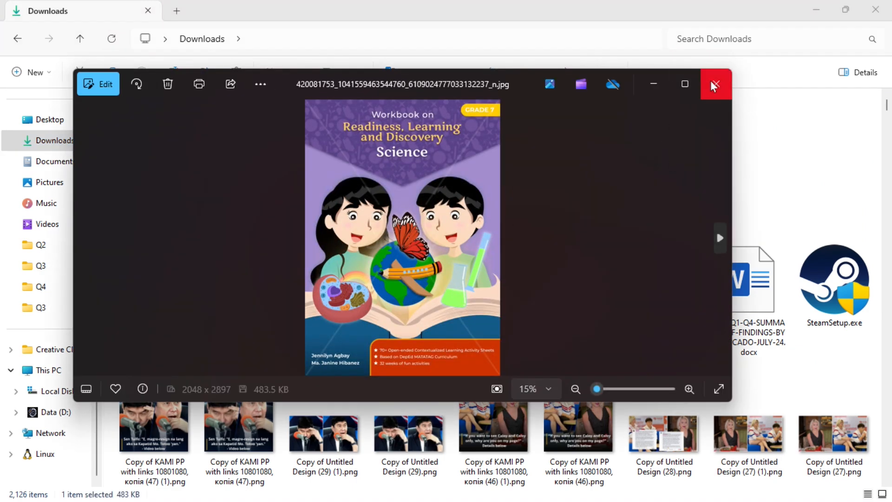
{"action": "left_click", "coordinate": [713, 86]}
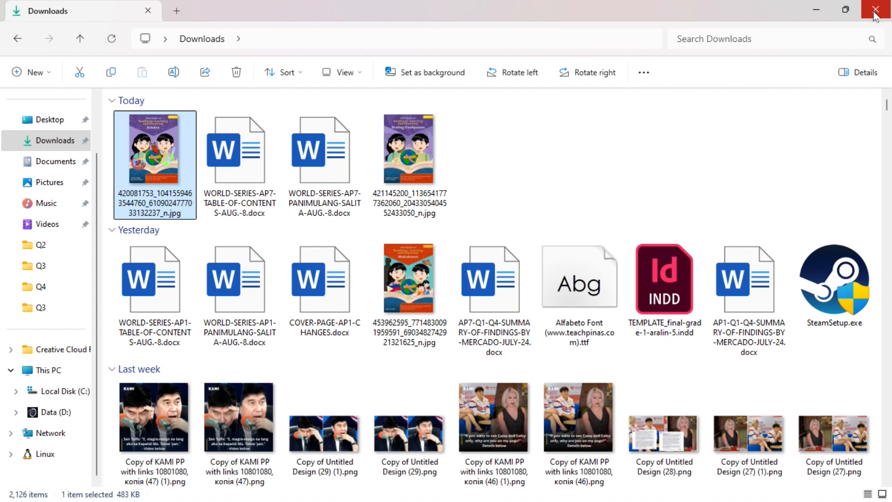
Step: Place the Grade 7 science workbook cover image onto page 1, filling the page, from the Downloads folder
{"action": "left_click", "coordinate": [848, 13]}
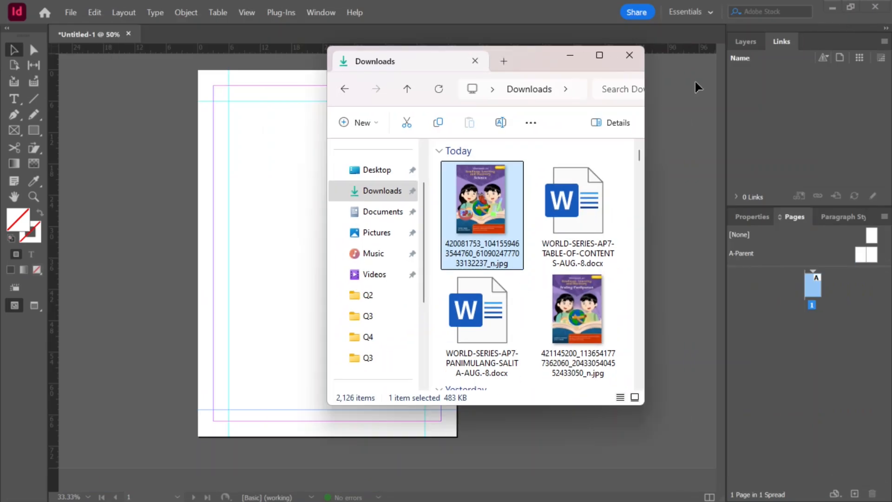
{"action": "left_click_drag", "start_coordinate": [541, 55], "coordinate": [787, 29]}
{"action": "left_click_drag", "start_coordinate": [733, 183], "coordinate": [404, 437]}
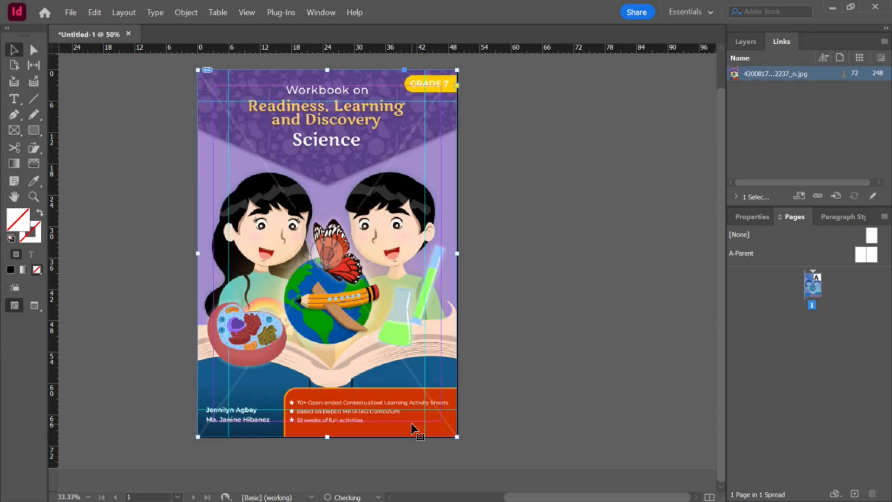
{"action": "left_click", "coordinate": [529, 246]}
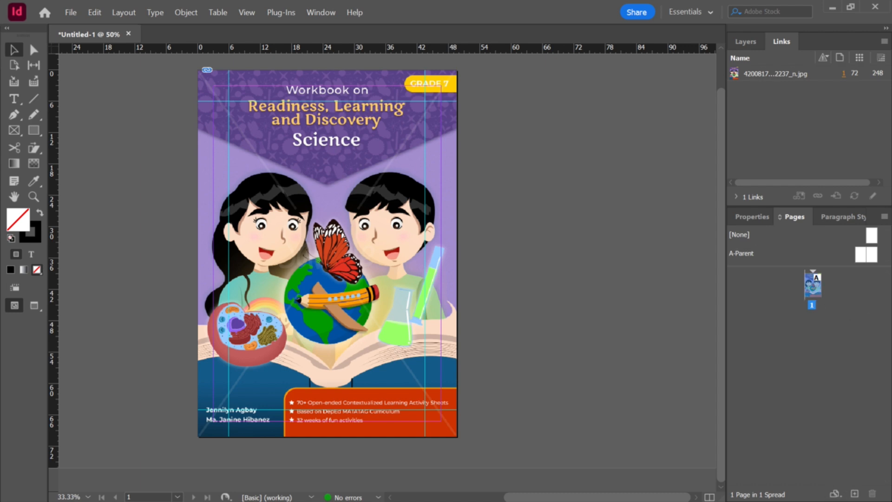
Step: Add a new blank page after the cover and undo the addition
{"action": "left_click", "coordinate": [855, 495]}
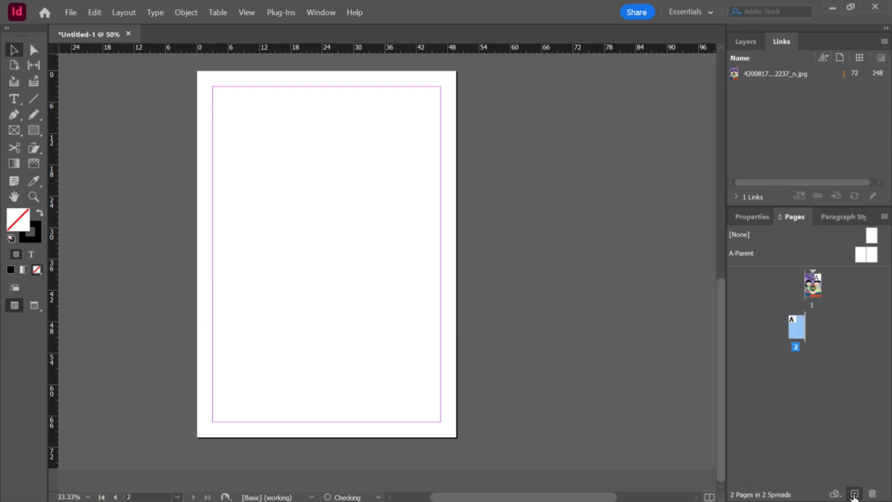
{"action": "scroll", "coordinate": [488, 232], "scroll_direction": "up", "scroll_amount": 5}
{"action": "scroll", "coordinate": [491, 234], "scroll_direction": "down", "scroll_amount": 5}
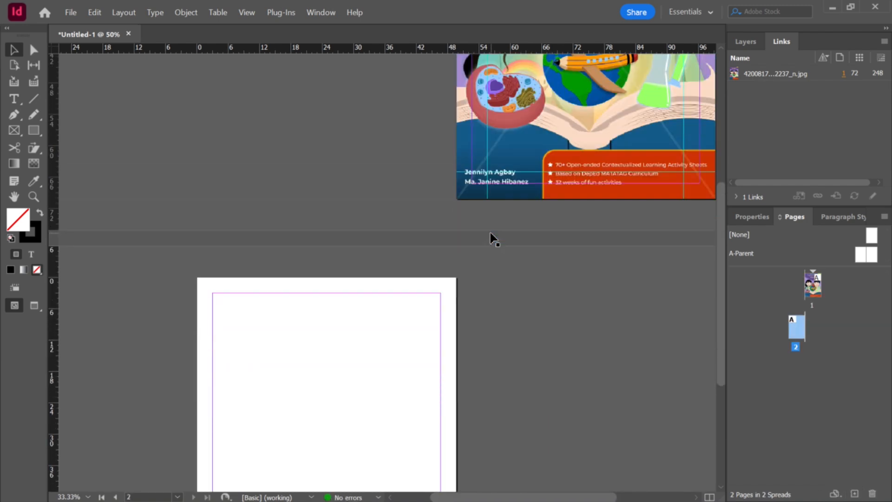
{"action": "key", "text": "ctrl+z"}
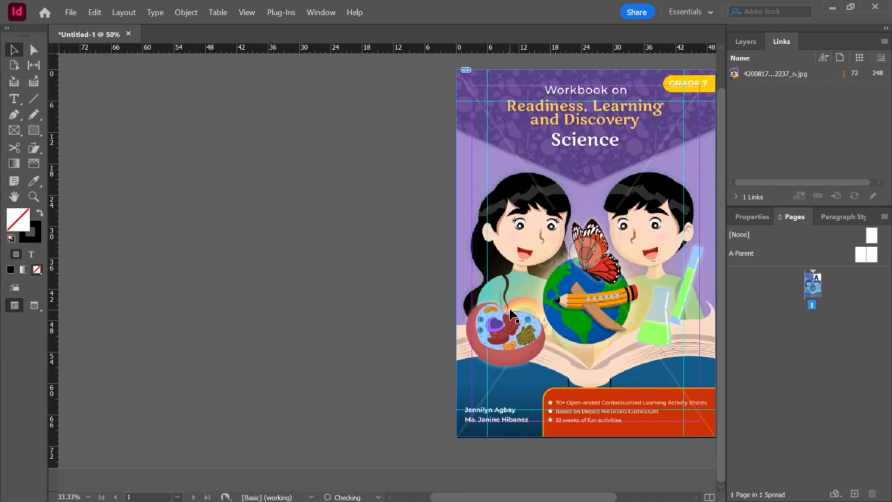
Step: Duplicate the cover spread to create page 2
{"action": "key", "text": "ctrl+minus"}
{"action": "key", "text": "ctrl+equal"}
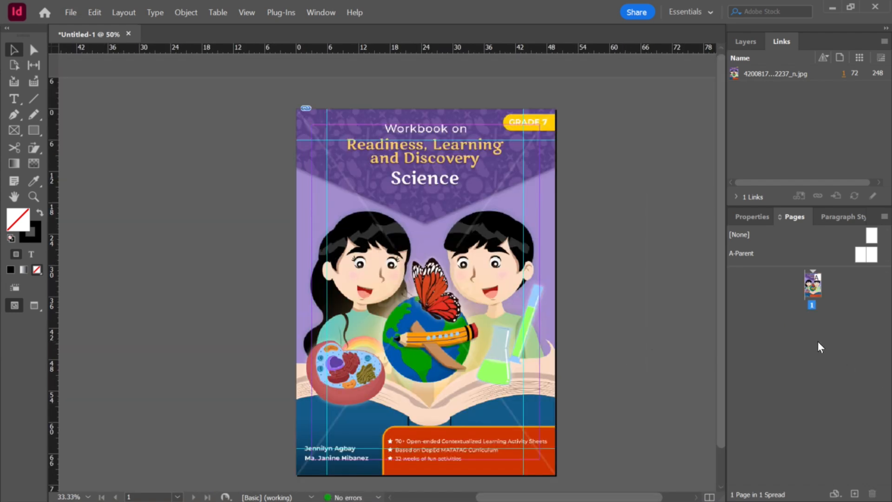
{"action": "key", "text": "ctrl+equal"}
{"action": "key", "text": "ctrl+equal"}
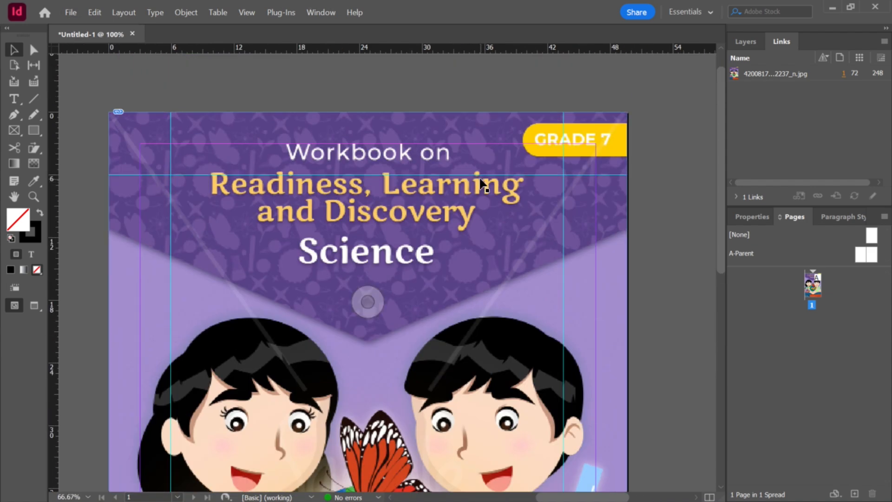
{"action": "key", "text": "ctrl+minus"}
{"action": "right_click", "coordinate": [813, 291]}
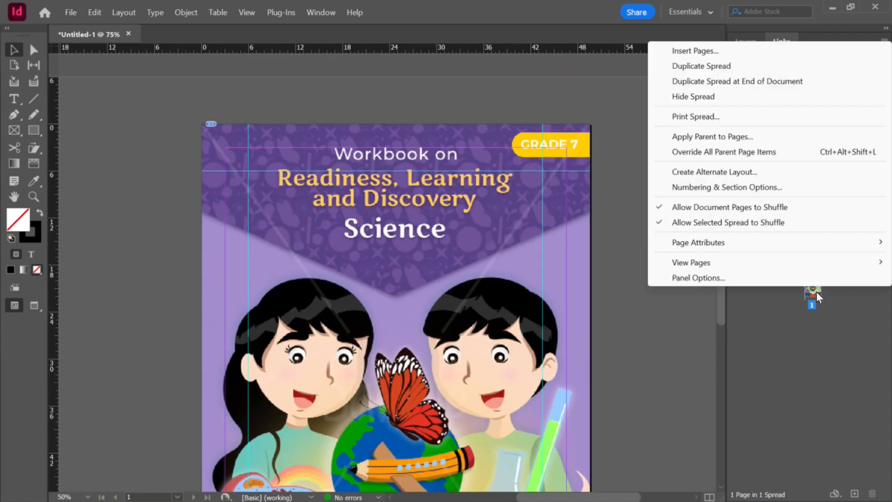
{"action": "left_click", "coordinate": [816, 300]}
{"action": "right_click", "coordinate": [813, 290]}
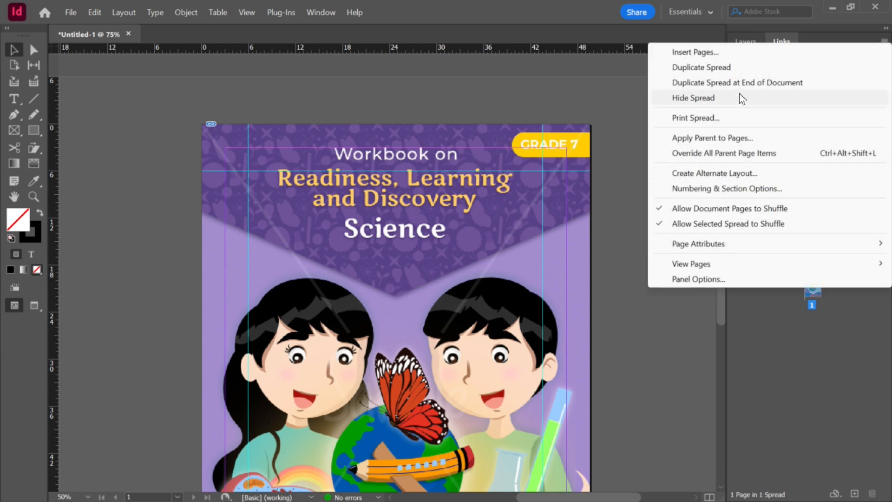
{"action": "left_click", "coordinate": [730, 71]}
Step: Delete the copied cover image from page 2
{"action": "scroll", "coordinate": [539, 287], "scroll_direction": "down", "scroll_amount": 4}
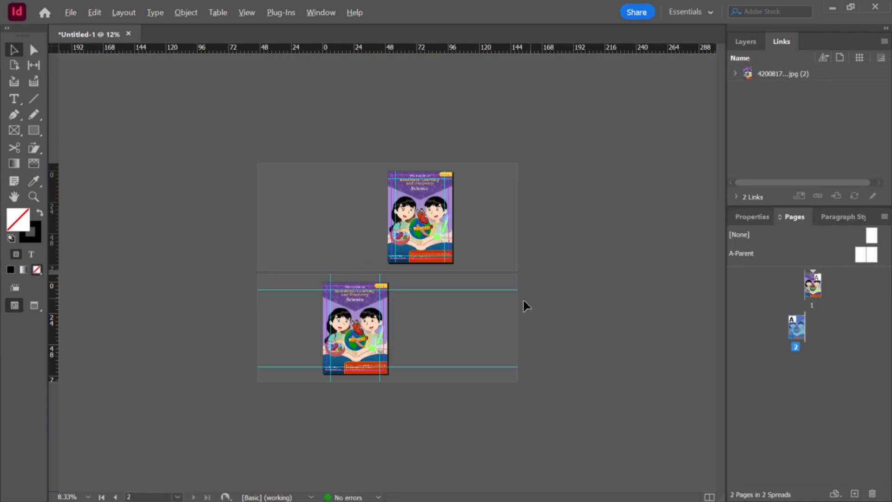
{"action": "scroll", "coordinate": [393, 329], "scroll_direction": "up", "scroll_amount": 3}
{"action": "left_click", "coordinate": [389, 357]}
{"action": "key", "text": "Delete"}
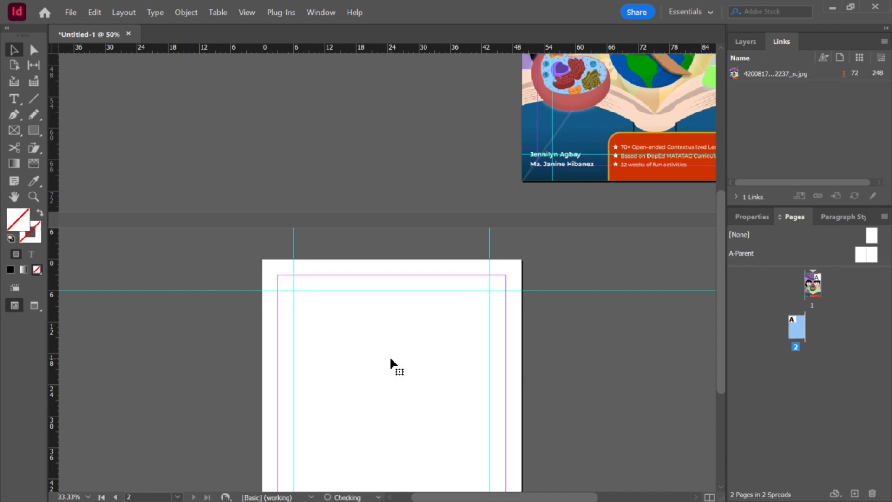
Step: Draw a text frame across the top of page 2 between the guides, type PREFACE and select it
{"action": "scroll", "coordinate": [442, 350], "scroll_direction": "down", "scroll_amount": 3}
{"action": "left_click", "coordinate": [14, 98]}
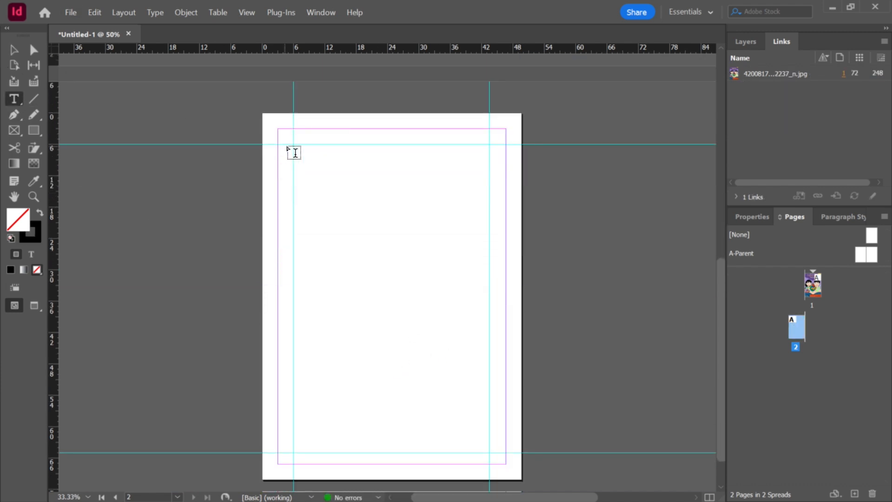
{"action": "left_click_drag", "start_coordinate": [295, 149], "coordinate": [488, 167]}
{"action": "type", "text": "PREFACE"}
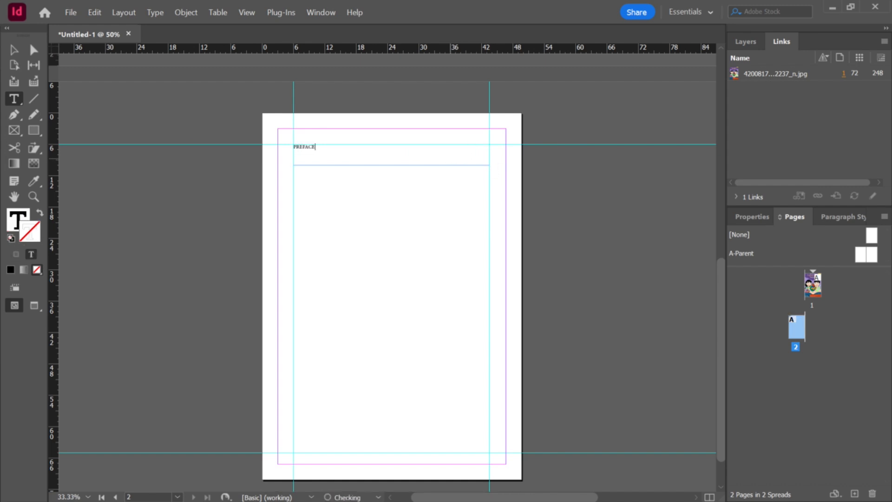
{"action": "key", "text": "ctrl+a"}
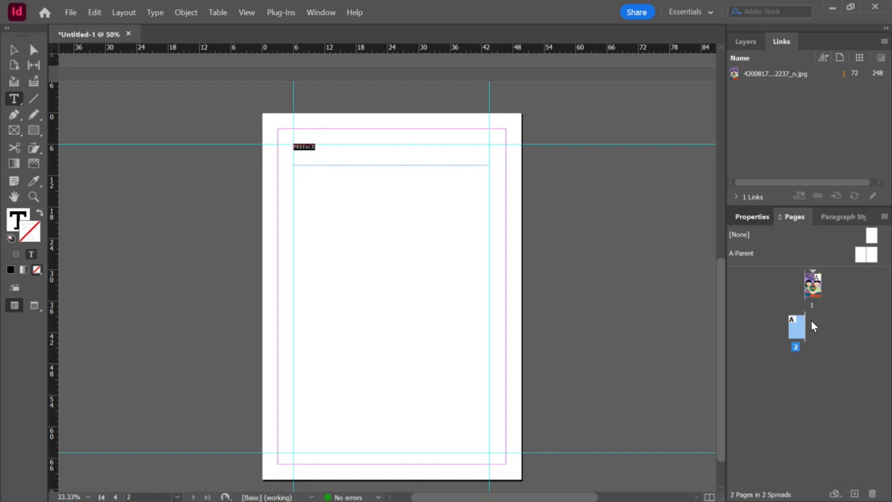
Step: Set the PREFACE heading's font to Bookman Old Style Bold
{"action": "left_click", "coordinate": [788, 421]}
{"action": "type", "text": "bookman"}
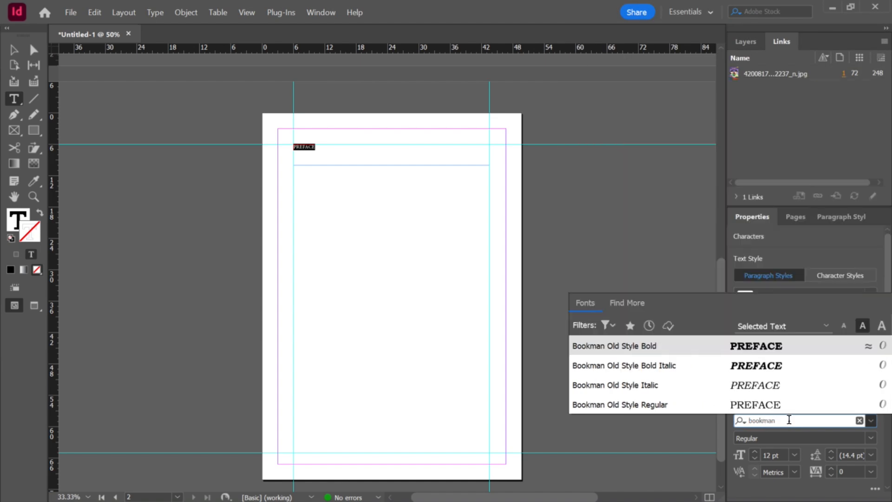
{"action": "left_click", "coordinate": [740, 345]}
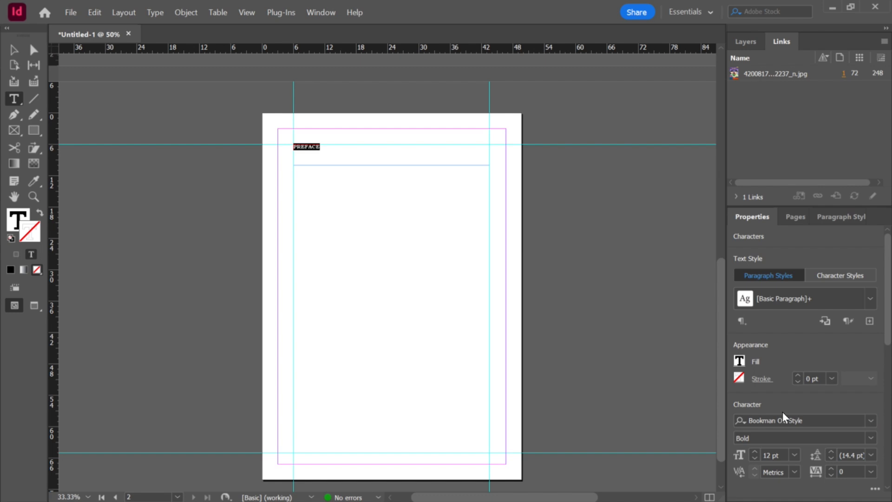
{"action": "scroll", "coordinate": [887, 334], "scroll_direction": "down", "scroll_amount": 5}
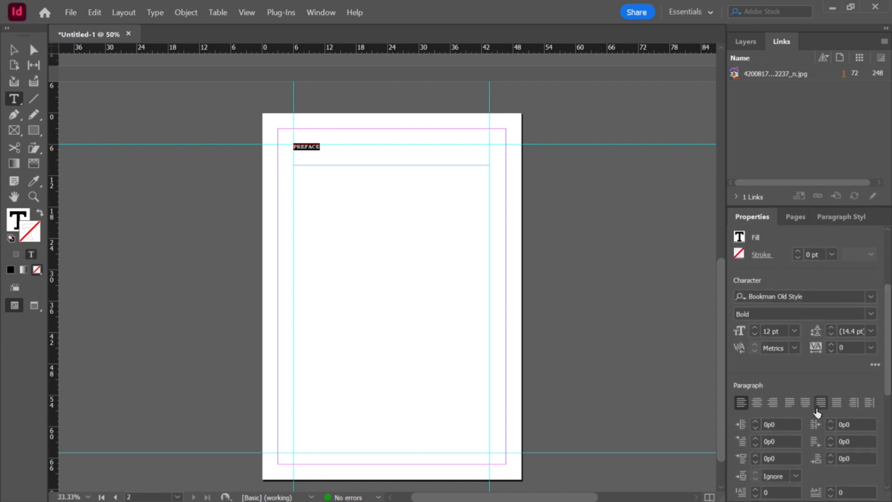
Step: Center the PREFACE heading in its frame and set its size to 14 pt
{"action": "left_click", "coordinate": [771, 402]}
{"action": "left_click", "coordinate": [757, 403]}
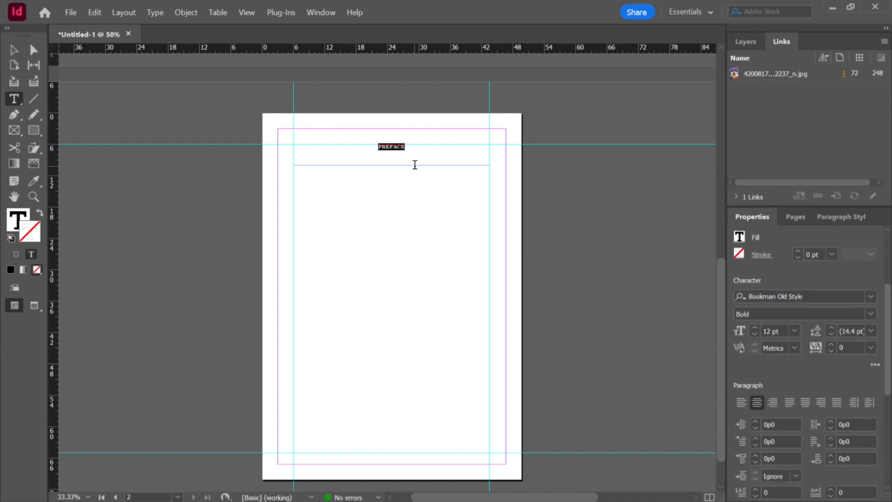
{"action": "left_click", "coordinate": [794, 331]}
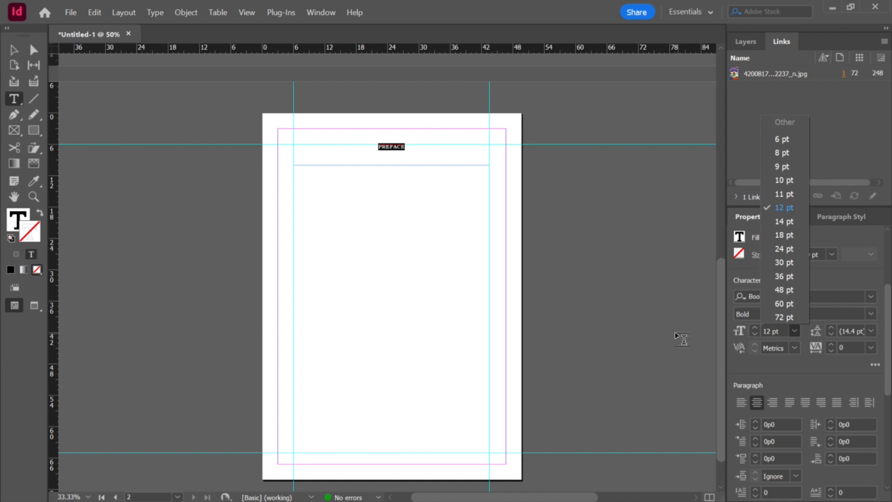
{"action": "left_click", "coordinate": [789, 218]}
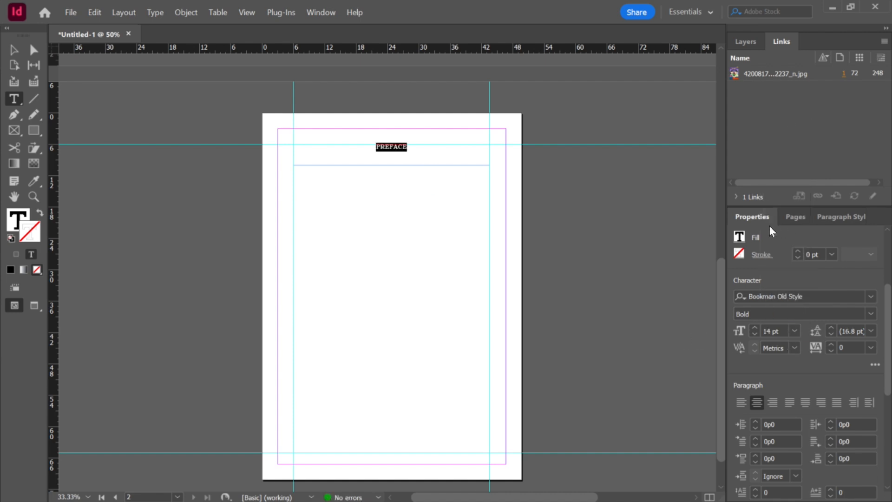
Step: Enlarge the PREFACE heading to 18 pt
{"action": "left_click", "coordinate": [14, 50]}
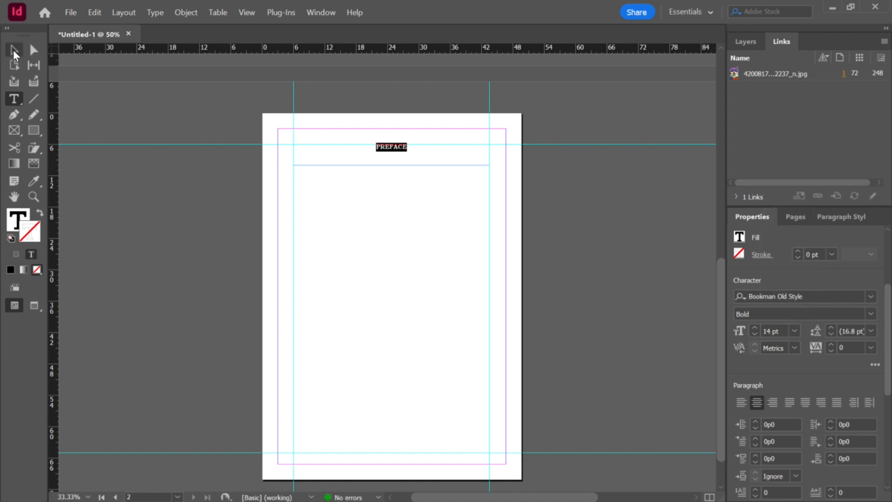
{"action": "double_click", "coordinate": [400, 147]}
{"action": "key", "text": "ctrl+shift+period"}
{"action": "key", "text": "ctrl+shift+comma"}
{"action": "key", "text": "ctrl+shift+period"}
{"action": "key", "text": "ctrl+shift+period"}
{"action": "key", "text": "ctrl+shift+period"}
{"action": "key", "text": "ctrl+shift+period"}
{"action": "key", "text": "ctrl+shift+period"}
{"action": "key", "text": "ctrl+shift+period"}
{"action": "key", "text": "ctrl+shift+period"}
{"action": "key", "text": "ctrl+shift+period"}
{"action": "key", "text": "ctrl+shift+period"}
{"action": "key", "text": "ctrl+shift+period"}
{"action": "key", "text": "ctrl+shift+period"}
{"action": "key", "text": "ctrl+shift+period"}
{"action": "key", "text": "ctrl+shift+comma"}
{"action": "key", "text": "ctrl+shift+comma"}
{"action": "key", "text": "ctrl+shift+comma"}
{"action": "key", "text": "ctrl+shift+comma"}
{"action": "key", "text": "ctrl+shift+comma"}
{"action": "key", "text": "ctrl+shift+comma"}
{"action": "key", "text": "ctrl+shift+comma"}
{"action": "key", "text": "ctrl+shift+comma"}
{"action": "key", "text": "ctrl+shift+comma"}
{"action": "key", "text": "ctrl+shift+comma"}
{"action": "key", "text": "ctrl+shift+period"}
{"action": "key", "text": "Escape"}
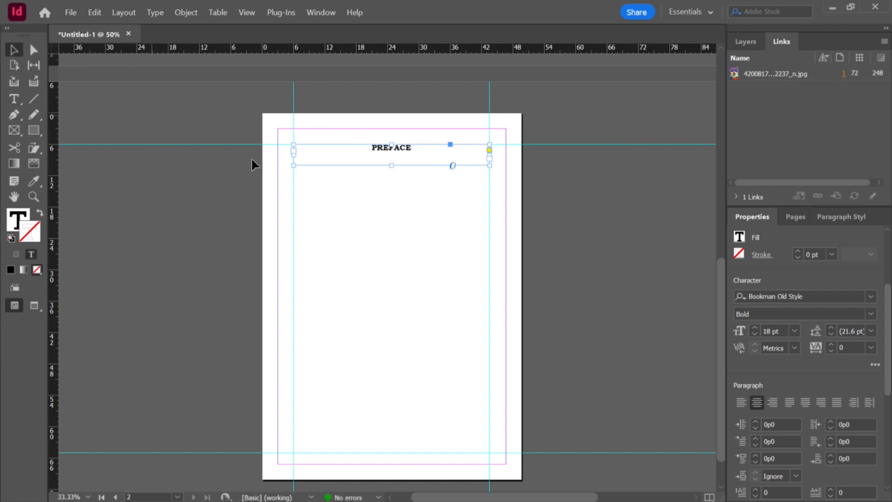
Step: Shrink the PREFACE text frame's height so its bottom edge sits just below the heading
{"action": "left_click", "coordinate": [515, 272]}
{"action": "scroll", "coordinate": [496, 229], "scroll_direction": "up", "scroll_amount": 2}
{"action": "scroll", "coordinate": [433, 177], "scroll_direction": "up", "scroll_amount": 2}
{"action": "left_click", "coordinate": [369, 160]}
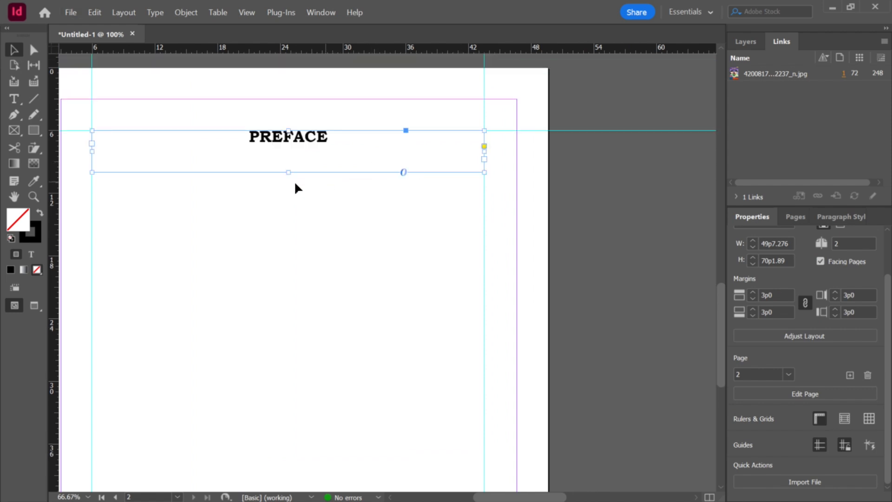
{"action": "left_click_drag", "start_coordinate": [289, 172], "coordinate": [291, 149]}
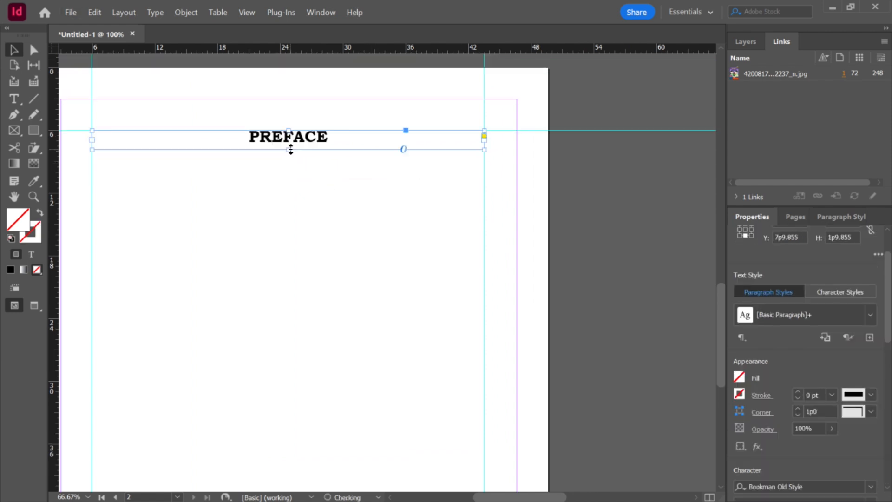
{"action": "left_click", "coordinate": [372, 196]}
{"action": "scroll", "coordinate": [372, 195], "scroll_direction": "down", "scroll_amount": 2}
{"action": "scroll", "coordinate": [379, 198], "scroll_direction": "down", "scroll_amount": 3}
{"action": "scroll", "coordinate": [383, 199], "scroll_direction": "up", "scroll_amount": 5}
{"action": "scroll", "coordinate": [390, 206], "scroll_direction": "down", "scroll_amount": 2}
{"action": "scroll", "coordinate": [404, 230], "scroll_direction": "up", "scroll_amount": 2}
{"action": "scroll", "coordinate": [408, 230], "scroll_direction": "down", "scroll_amount": 2}
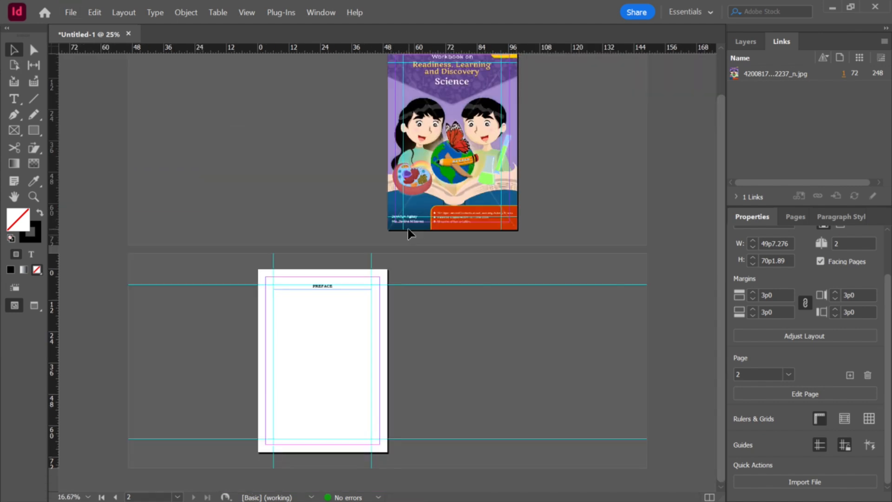
{"action": "scroll", "coordinate": [407, 229], "scroll_direction": "up", "scroll_amount": 2}
{"action": "scroll", "coordinate": [643, 321], "scroll_direction": "down", "scroll_amount": 2}
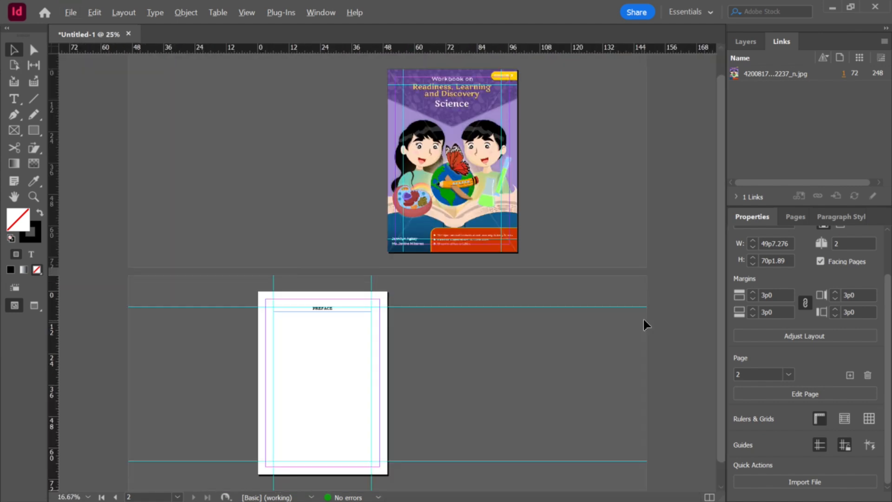
{"action": "scroll", "coordinate": [643, 320], "scroll_direction": "up", "scroll_amount": 2}
{"action": "scroll", "coordinate": [643, 320], "scroll_direction": "down", "scroll_amount": 3}
{"action": "scroll", "coordinate": [609, 311], "scroll_direction": "down", "scroll_amount": 2}
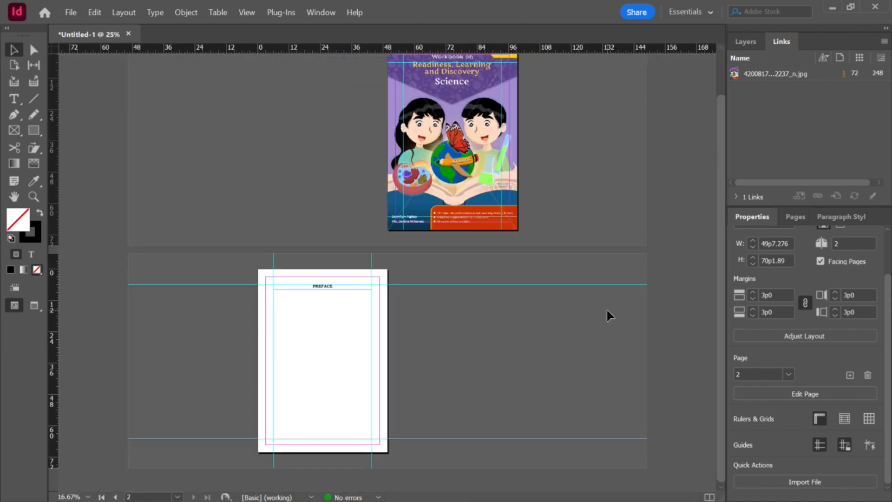
Step: Duplicate the page 2 spread to add a third page
{"action": "left_click", "coordinate": [793, 217]}
{"action": "right_click", "coordinate": [790, 327]}
{"action": "left_click", "coordinate": [796, 328]}
{"action": "right_click", "coordinate": [798, 329]}
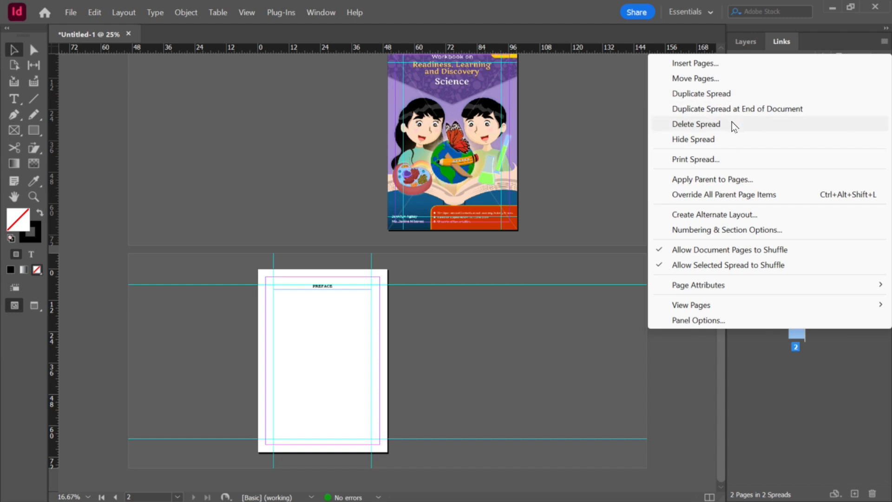
{"action": "left_click", "coordinate": [732, 93]}
Step: Replace the heading on page 3 with TABLE OF CONTENTS
{"action": "scroll", "coordinate": [516, 322], "scroll_direction": "up", "scroll_amount": 4}
{"action": "double_click", "coordinate": [539, 217]}
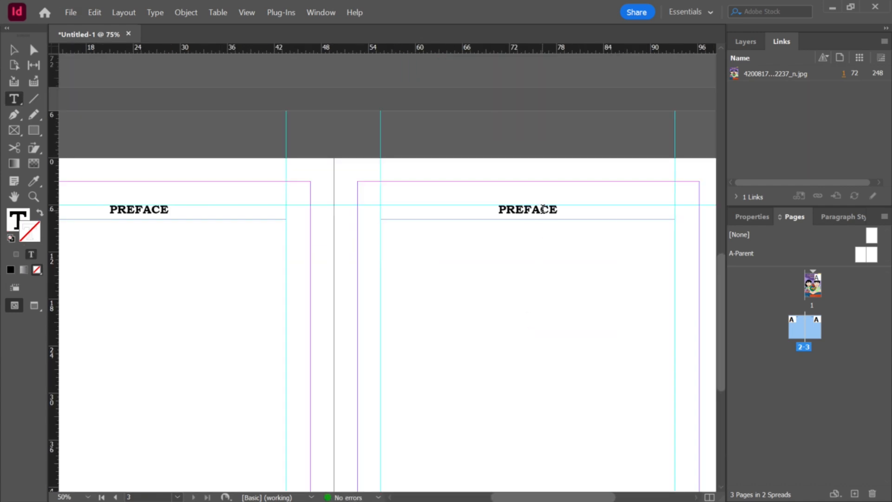
{"action": "double_click", "coordinate": [540, 215]}
{"action": "type", "text": "TABKE I"}
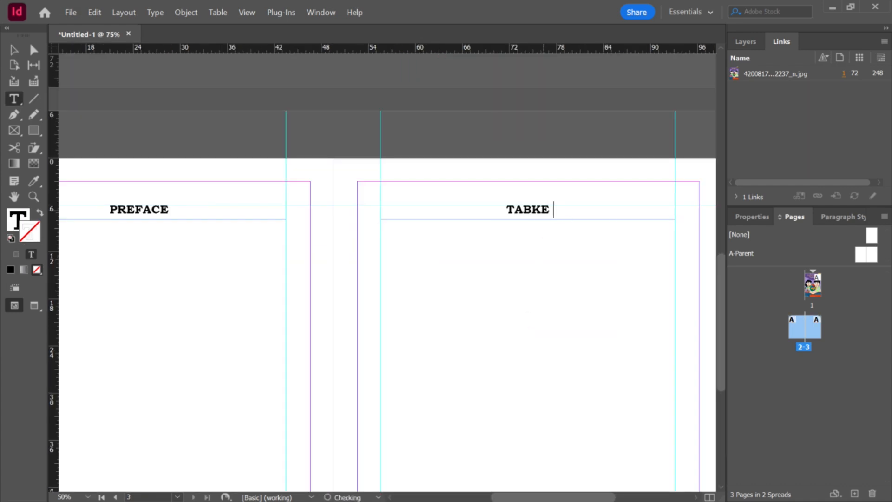
{"action": "key", "text": "BackSpace"}
{"action": "key", "text": "BackSpace"}
{"action": "key", "text": "BackSpace"}
{"action": "key", "text": "BackSpace"}
{"action": "type", "text": "LE O"}
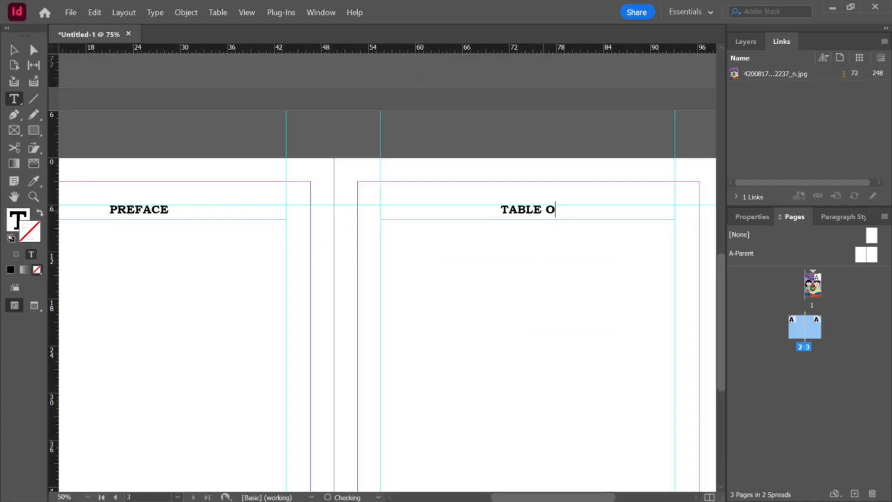
{"action": "type", "text": "F CONTENTS"}
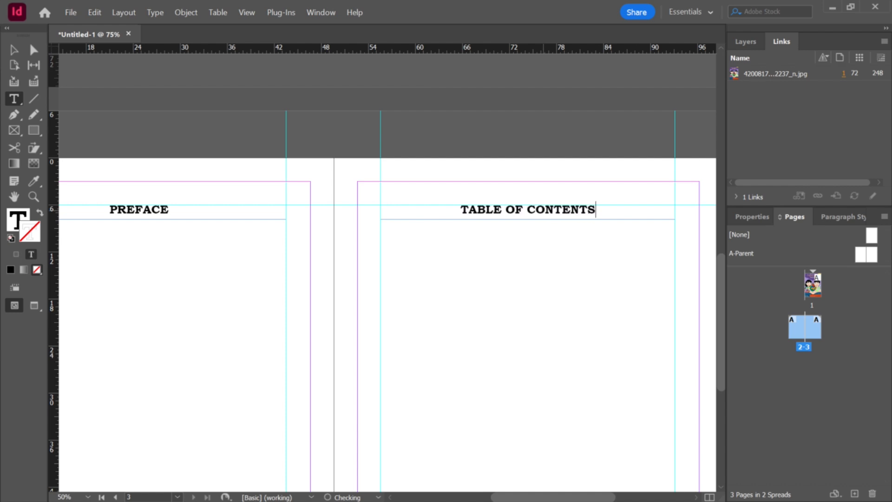
Step: Draw a text frame below the TABLE OF CONTENTS heading and type UNIT I: CELL
{"action": "left_click", "coordinate": [11, 50]}
{"action": "left_click", "coordinate": [330, 143]}
{"action": "key", "text": "ctrl+alt+0"}
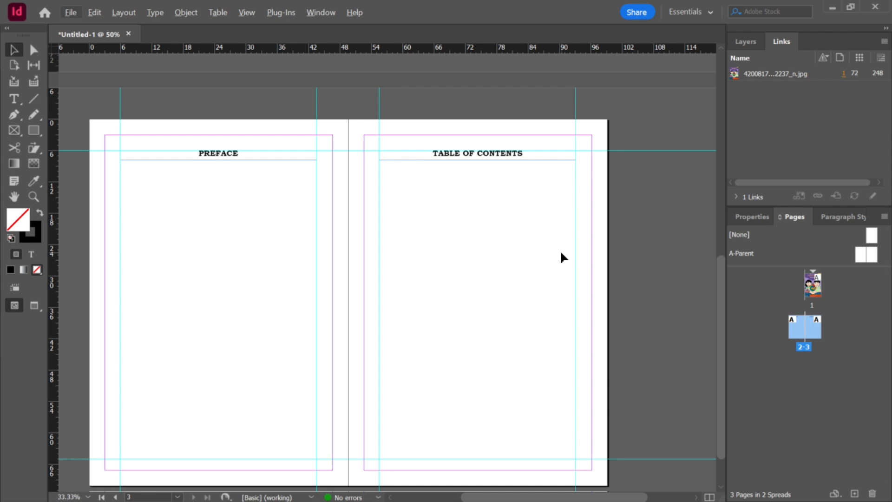
{"action": "scroll", "coordinate": [561, 251], "scroll_direction": "down", "scroll_amount": 2}
{"action": "scroll", "coordinate": [603, 252], "scroll_direction": "up", "scroll_amount": 2}
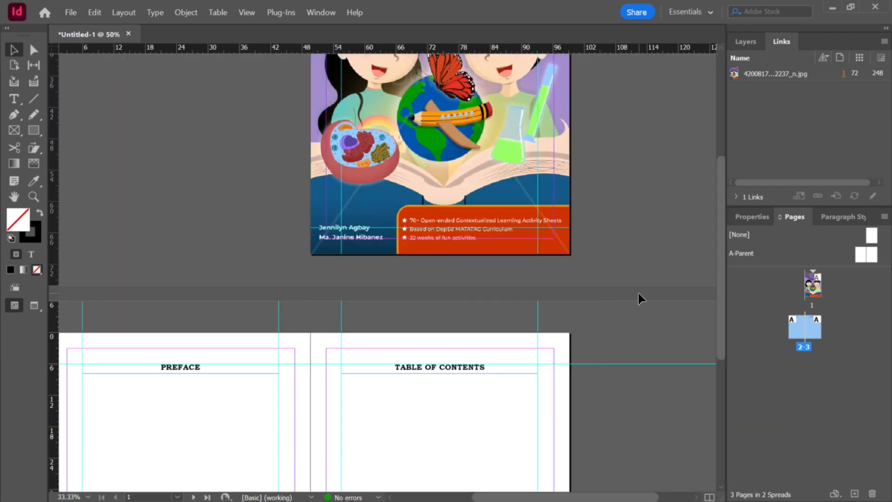
{"action": "scroll", "coordinate": [638, 297], "scroll_direction": "down", "scroll_amount": 4}
{"action": "scroll", "coordinate": [658, 260], "scroll_direction": "up", "scroll_amount": 1}
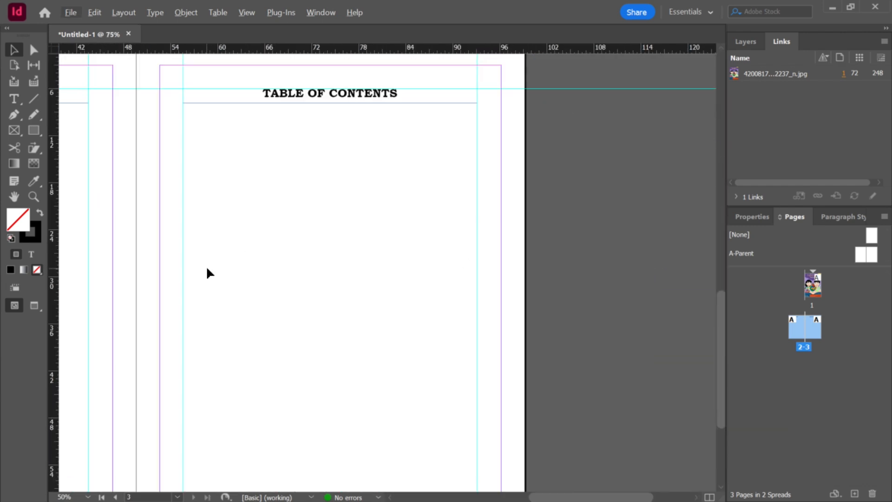
{"action": "left_click", "coordinate": [15, 99]}
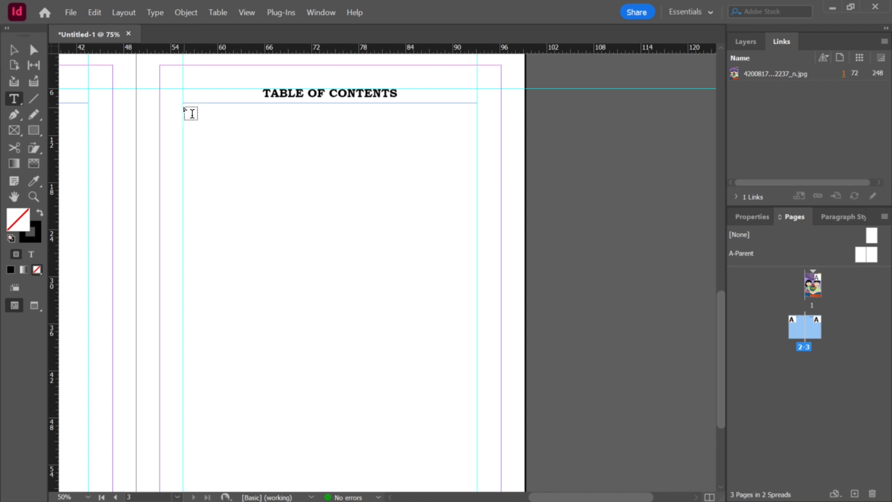
{"action": "mouse_move", "coordinate": [185, 106]}
{"action": "left_mouse_down"}
{"action": "mouse_move", "coordinate": [472, 144]}
{"action": "mouse_move", "coordinate": [477, 129]}
{"action": "left_mouse_up"}
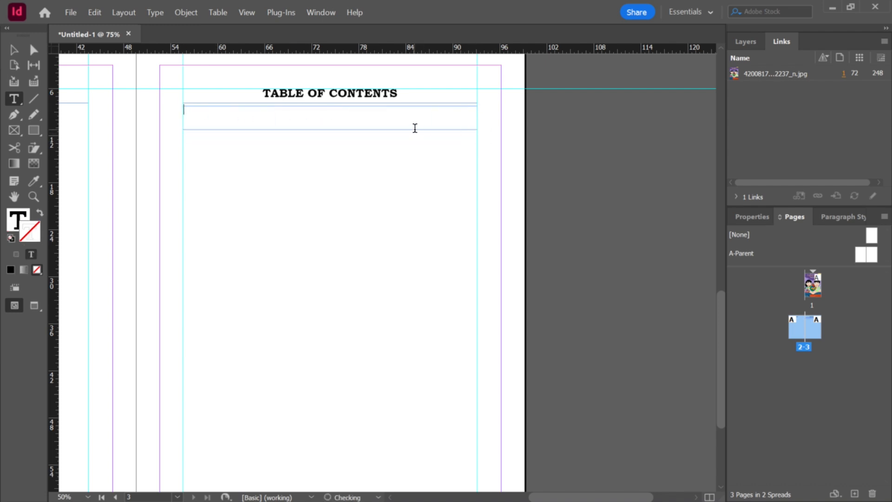
{"action": "type", "text": "UNIT I: CELL"}
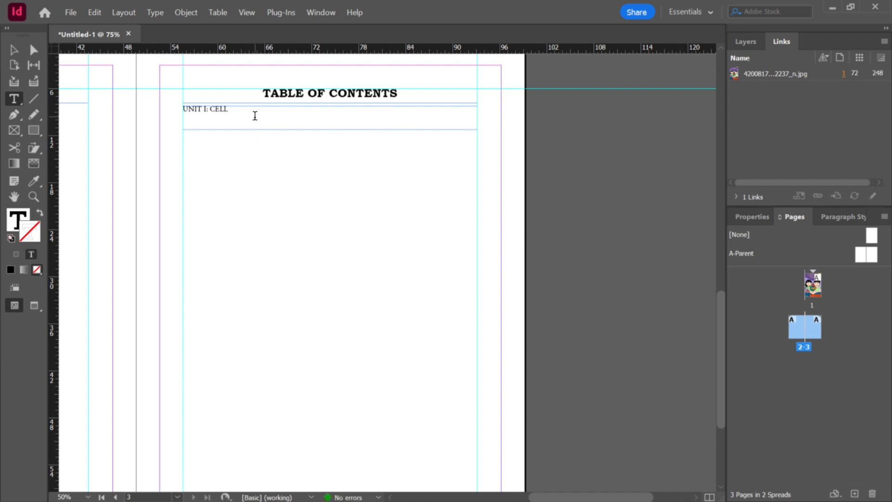
Step: Set the UNIT I: CELL text's font to Bookman Old Style Bold Italic
{"action": "left_click_drag", "start_coordinate": [231, 112], "coordinate": [324, 159]}
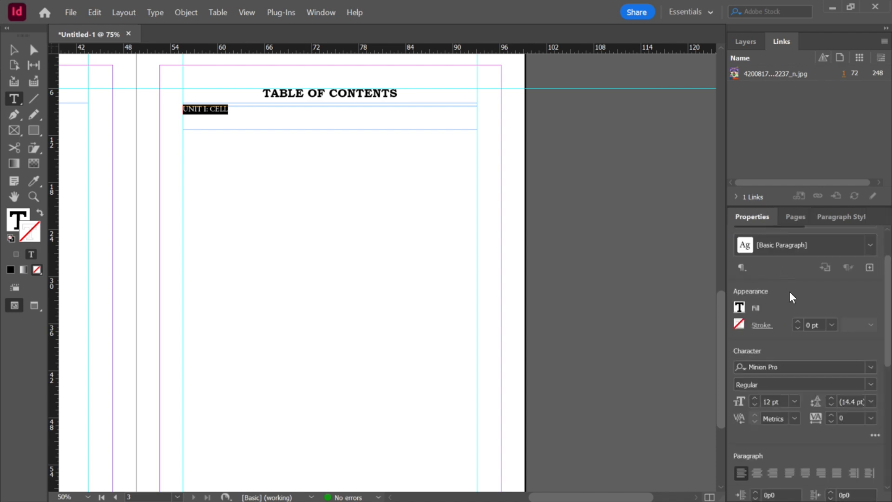
{"action": "left_click", "coordinate": [779, 367]}
{"action": "type", "text": "bok"}
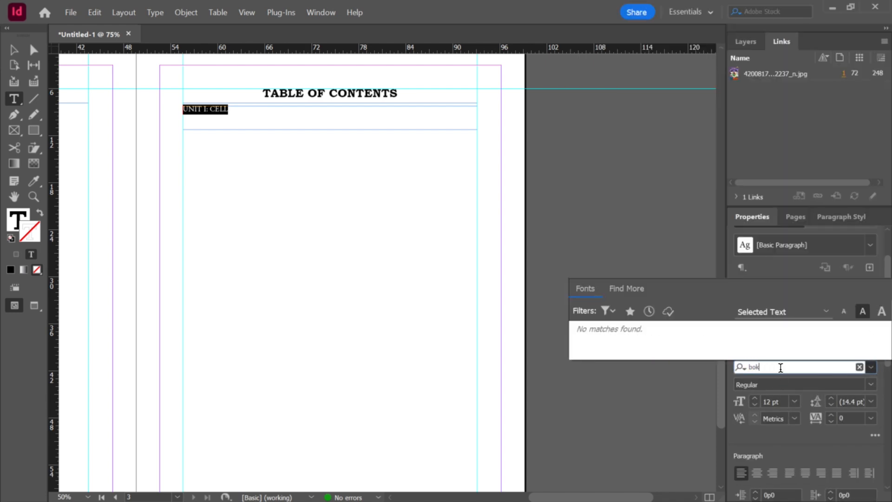
{"action": "key", "text": "BackSpace"}
{"action": "type", "text": "okman"}
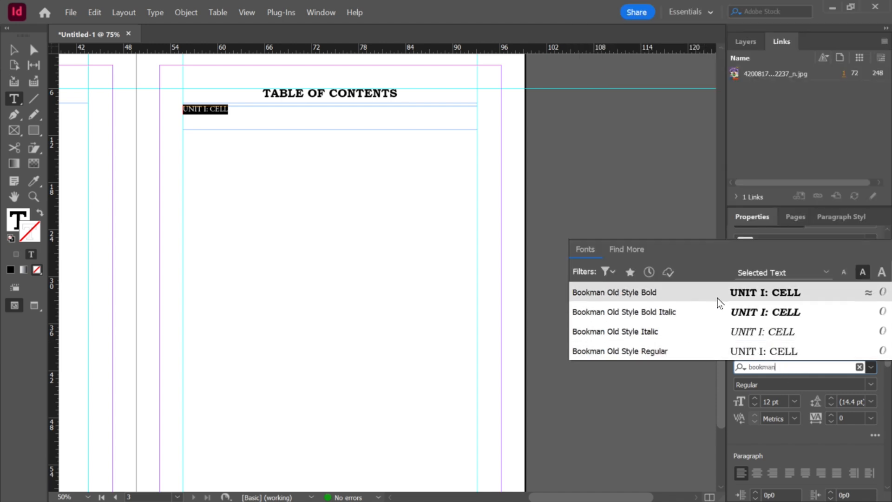
{"action": "left_click", "coordinate": [727, 322]}
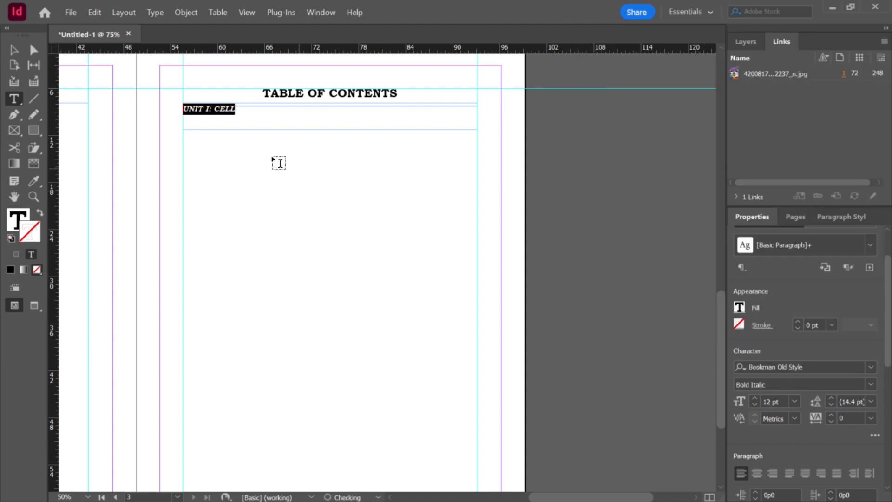
Step: Set the UNIT I: CELL text to 14 pt and move its frame slightly lower
{"action": "left_click", "coordinate": [257, 115]}
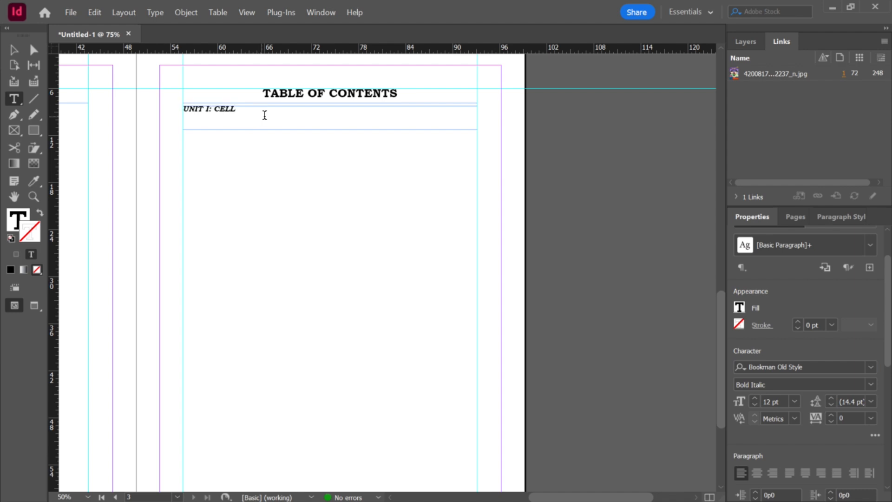
{"action": "triple_click", "coordinate": [231, 114]}
{"action": "left_click", "coordinate": [754, 398]}
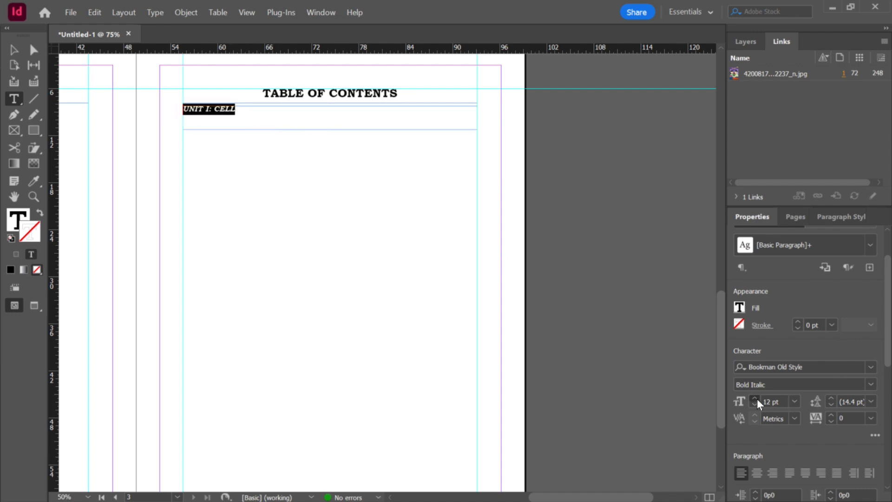
{"action": "left_click", "coordinate": [783, 402]}
{"action": "type", "text": "14"}
{"action": "key", "text": "Return"}
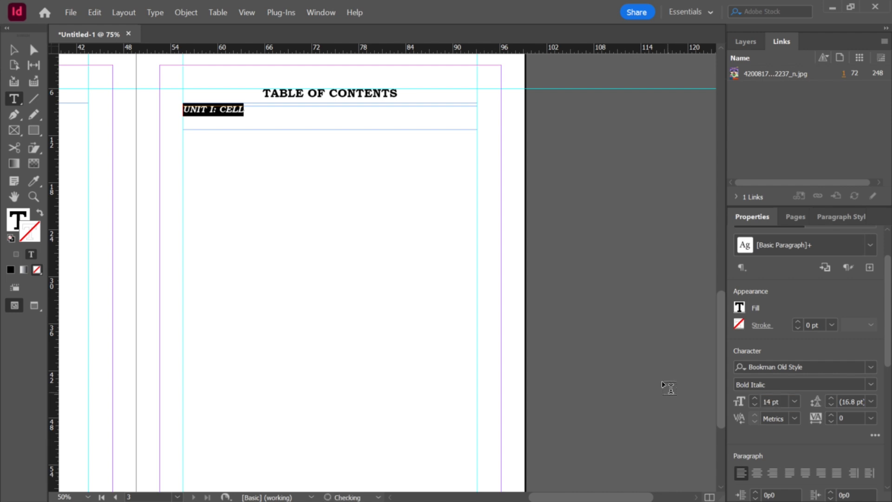
{"action": "key", "text": "Escape"}
{"action": "left_click_drag", "start_coordinate": [297, 126], "coordinate": [331, 130]}
{"action": "left_click", "coordinate": [311, 175]}
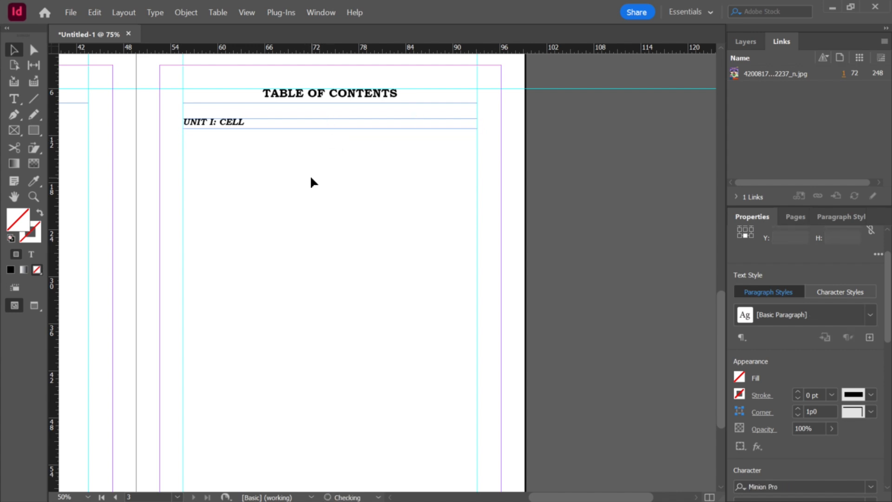
Step: Duplicate the UNIT I: CELL frame just below it and change the copy's text to LESSON 1: Parts of the Cell
{"action": "mouse_move", "coordinate": [304, 128]}
{"action": "left_mouse_down"}
{"action": "mouse_move", "coordinate": [308, 161]}
{"action": "mouse_move", "coordinate": [302, 141]}
{"action": "left_mouse_up"}
{"action": "key", "text": "t"}
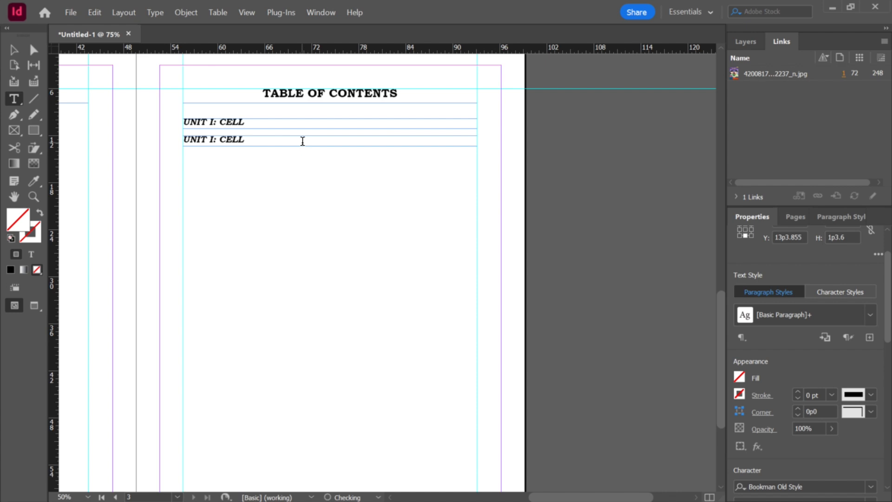
{"action": "left_click", "coordinate": [303, 141]}
{"action": "key", "text": "ctrl+a"}
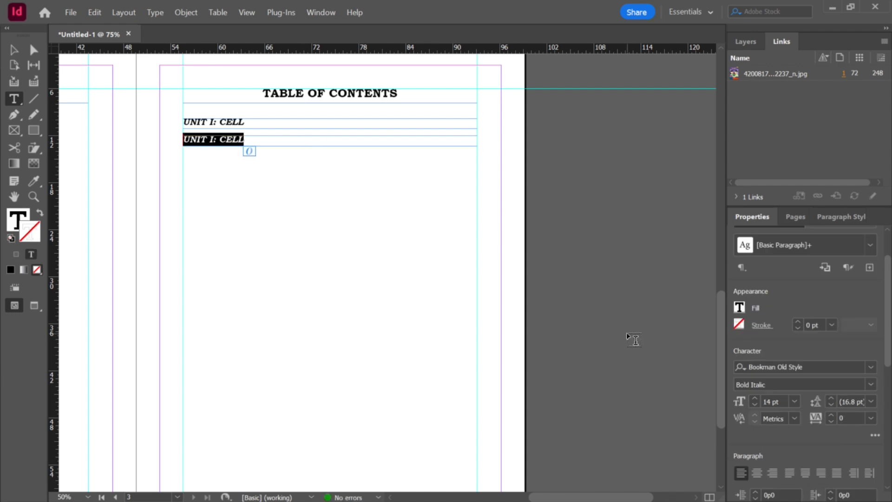
{"action": "type", "text": "LE"}
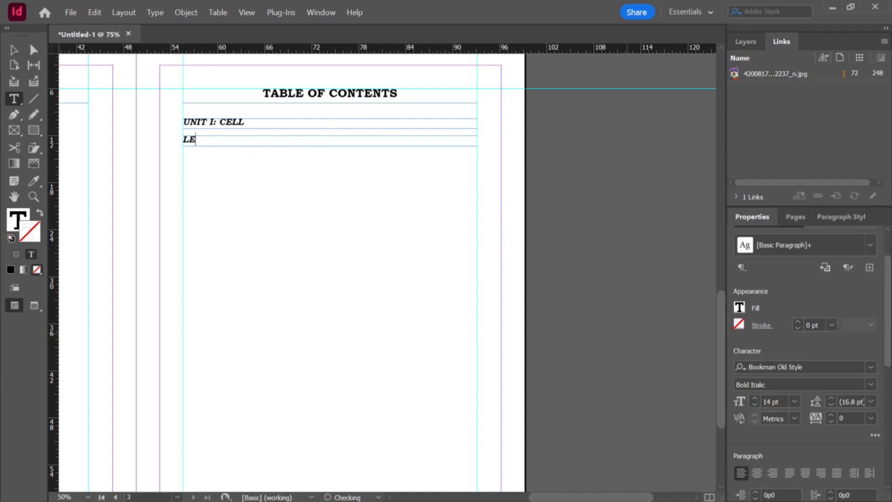
{"action": "type", "text": "SSON 1: Cell"}
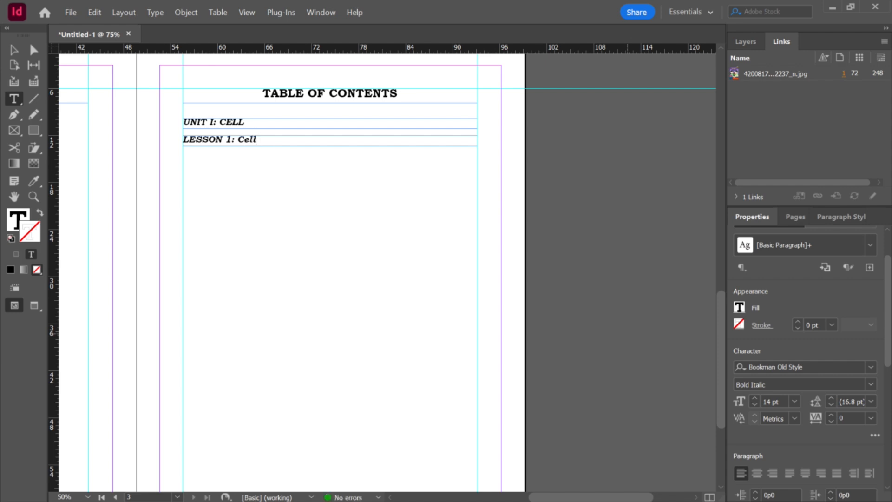
{"action": "key", "text": "BackSpace"}
{"action": "key", "text": "BackSpace"}
{"action": "key", "text": "BackSpace"}
{"action": "key", "text": "BackSpace"}
{"action": "type", "text": "Parts of the Cel"}
{"action": "key", "text": "BackSpace"}
{"action": "key", "text": "BackSpace"}
{"action": "type", "text": "ell"}
Step: Set the LESSON 1: Parts of the Cell text's font style to Regular
{"action": "key", "text": "shift+Home"}
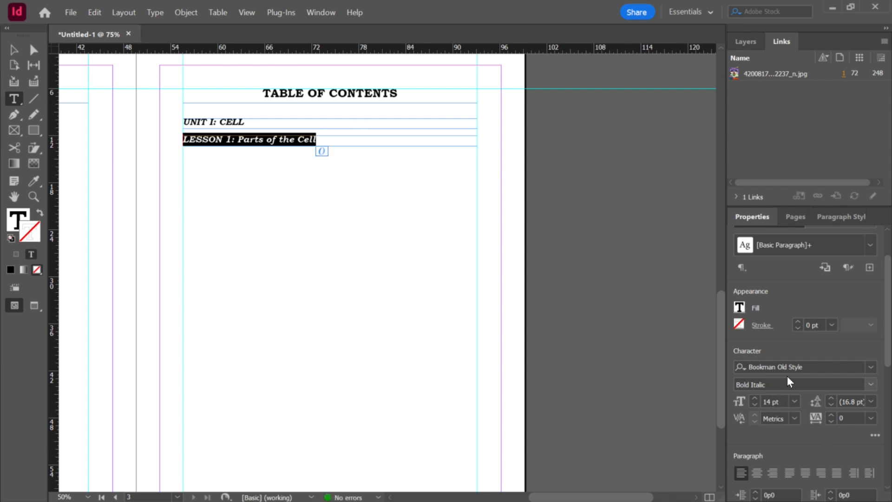
{"action": "left_click", "coordinate": [801, 367]}
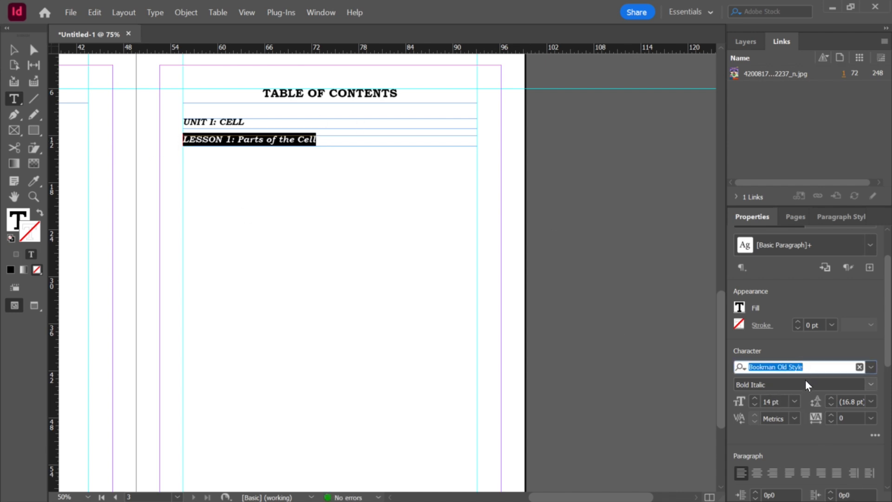
{"action": "left_click", "coordinate": [806, 382]}
{"action": "left_click", "coordinate": [870, 384]}
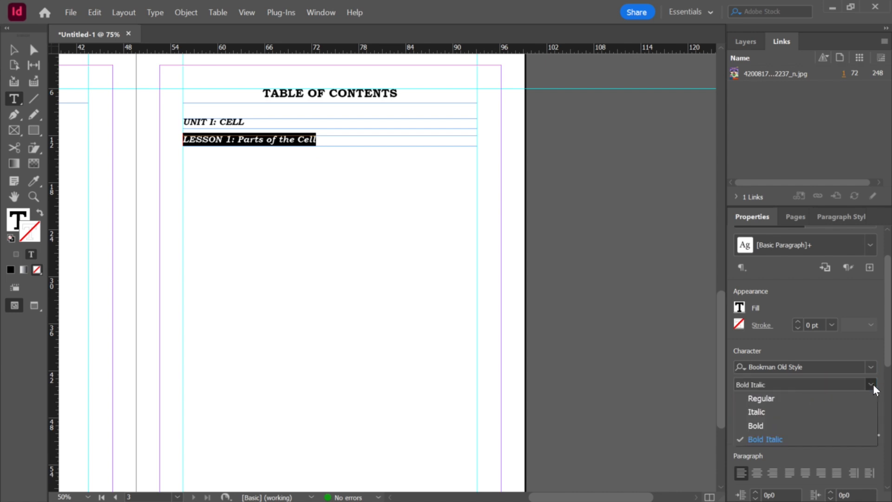
{"action": "left_click", "coordinate": [783, 399]}
{"action": "left_click", "coordinate": [341, 141]}
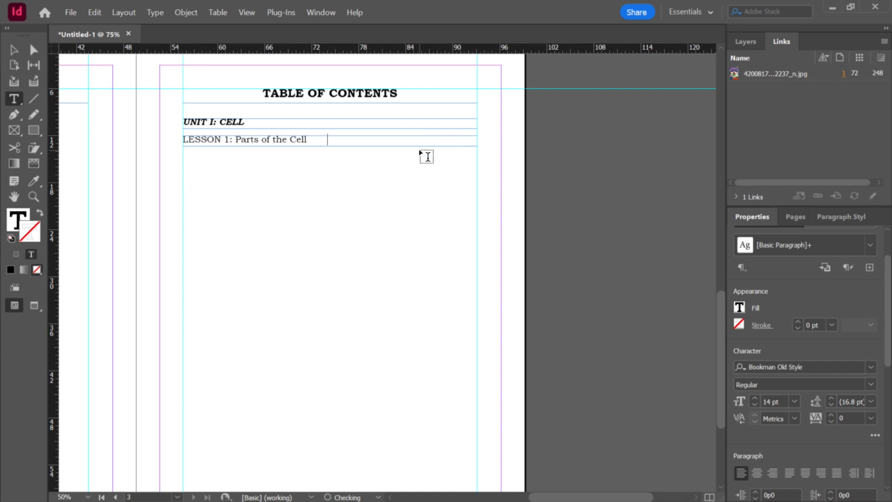
{"action": "type", "text": "3"}
{"action": "key", "text": "BackSpace"}
{"action": "key", "text": "BackSpace"}
{"action": "key", "text": "BackSpace"}
{"action": "key", "text": "BackSpace"}
{"action": "key", "text": "BackSpace"}
{"action": "key", "text": "BackSpace"}
{"action": "key", "text": "Escape"}
{"action": "scroll", "coordinate": [324, 156], "scroll_direction": "down", "scroll_amount": 2}
{"action": "scroll", "coordinate": [323, 156], "scroll_direction": "up", "scroll_amount": 1}
{"action": "left_click_drag", "start_coordinate": [330, 107], "coordinate": [348, 426]}
{"action": "scroll", "coordinate": [348, 393], "scroll_direction": "down", "scroll_amount": 4}
{"action": "left_click_drag", "start_coordinate": [330, 296], "coordinate": [332, 380]}
{"action": "scroll", "coordinate": [310, 297], "scroll_direction": "up", "scroll_amount": 6}
Step: Select all of the LESSON 1 line's text and open the Paragraph Styles panel
{"action": "double_click", "coordinate": [316, 225]}
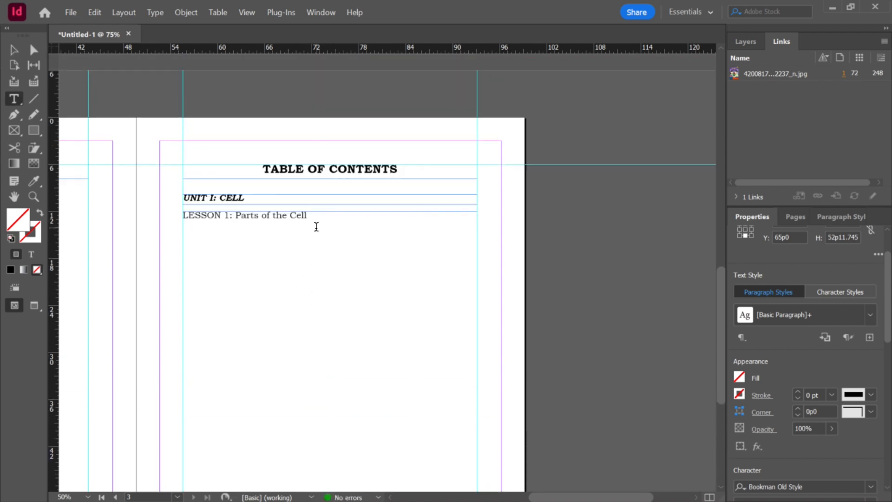
{"action": "key", "text": "ctrl+a"}
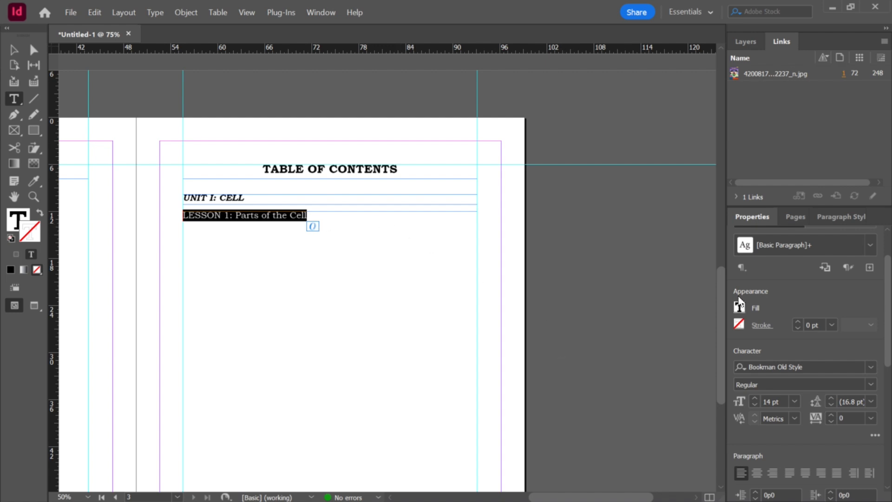
{"action": "left_click", "coordinate": [837, 216]}
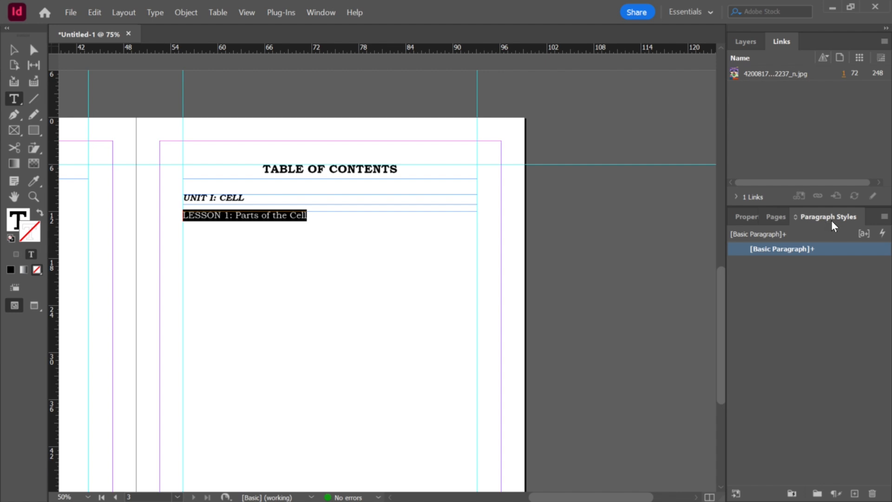
{"action": "right_click", "coordinate": [830, 221]}
{"action": "left_click", "coordinate": [804, 229]}
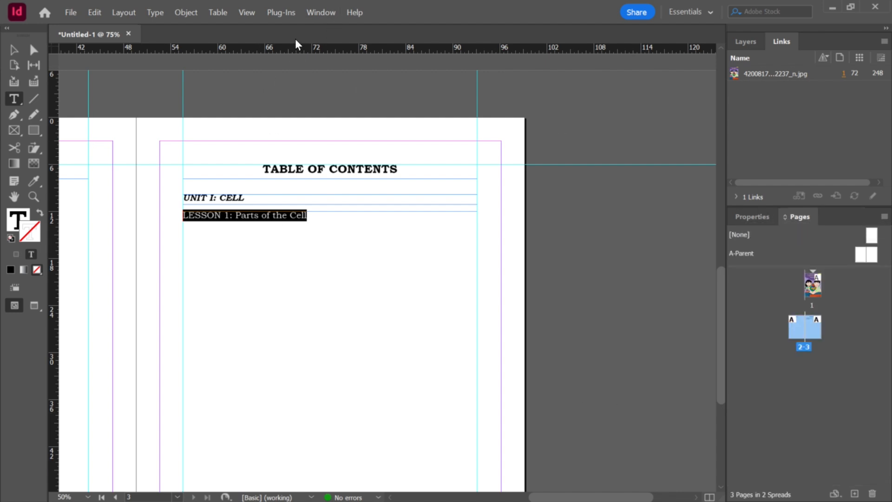
{"action": "left_click", "coordinate": [315, 14]}
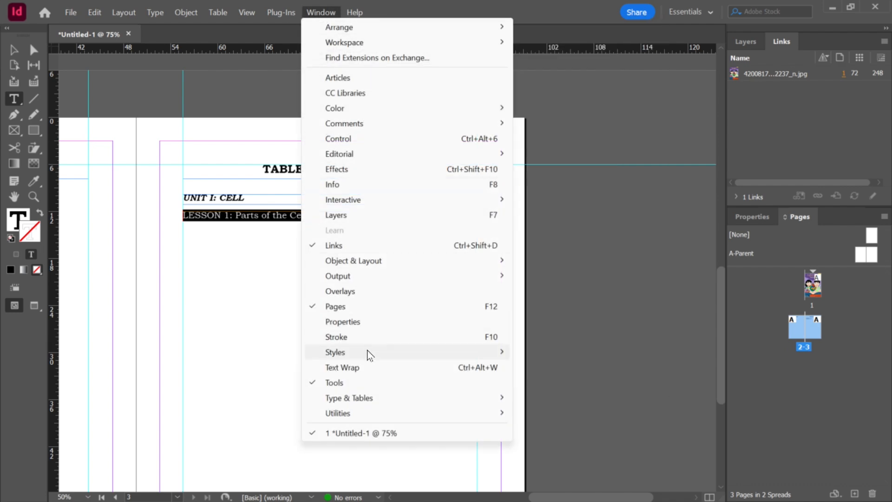
{"action": "mouse_move", "coordinate": [369, 355]}
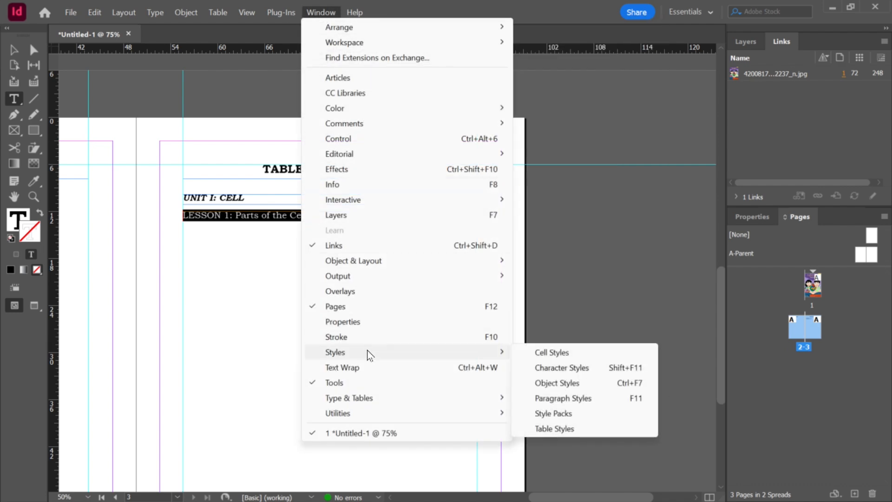
{"action": "left_click", "coordinate": [589, 402]}
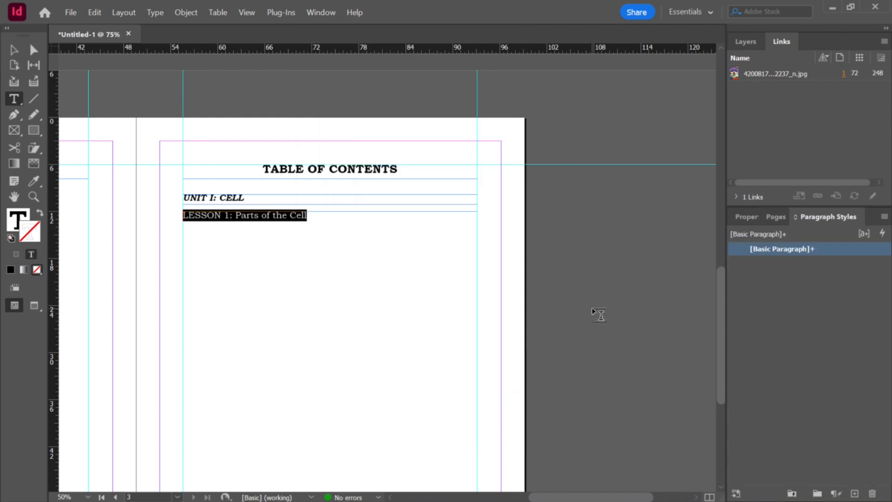
{"action": "left_click", "coordinate": [234, 241]}
{"action": "triple_click", "coordinate": [320, 219]}
{"action": "scroll", "coordinate": [320, 219], "scroll_direction": "left", "scroll_amount": 5}
{"action": "scroll", "coordinate": [533, 332], "scroll_direction": "down", "scroll_amount": 4}
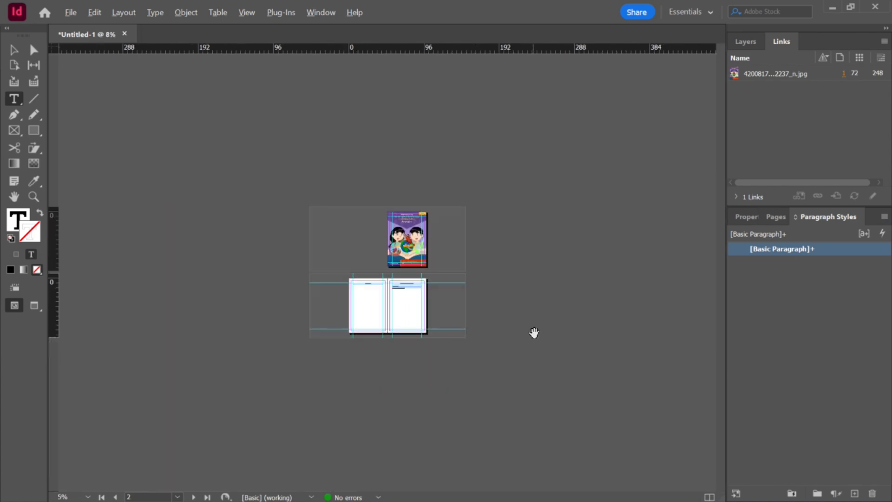
{"action": "scroll", "coordinate": [494, 287], "scroll_direction": "up", "scroll_amount": 4}
{"action": "scroll", "coordinate": [567, 380], "scroll_direction": "down", "scroll_amount": 2}
{"action": "scroll", "coordinate": [613, 408], "scroll_direction": "up", "scroll_amount": 4}
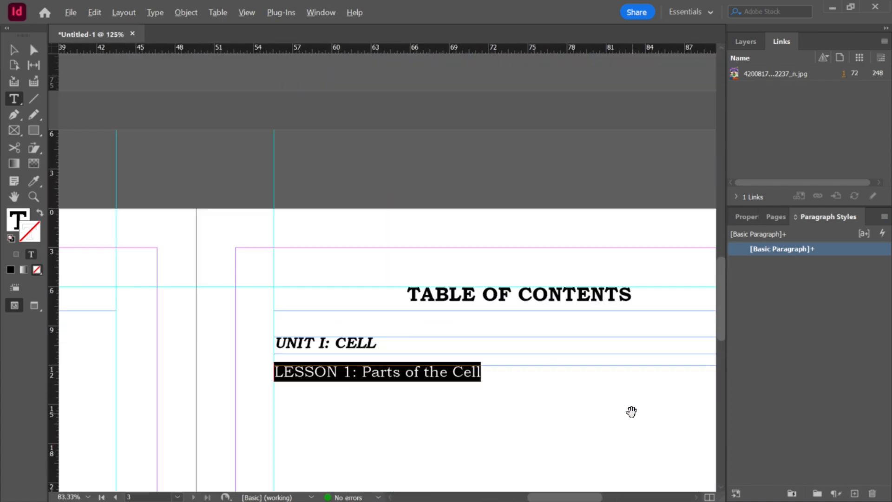
{"action": "scroll", "coordinate": [500, 388], "scroll_direction": "down", "scroll_amount": 3}
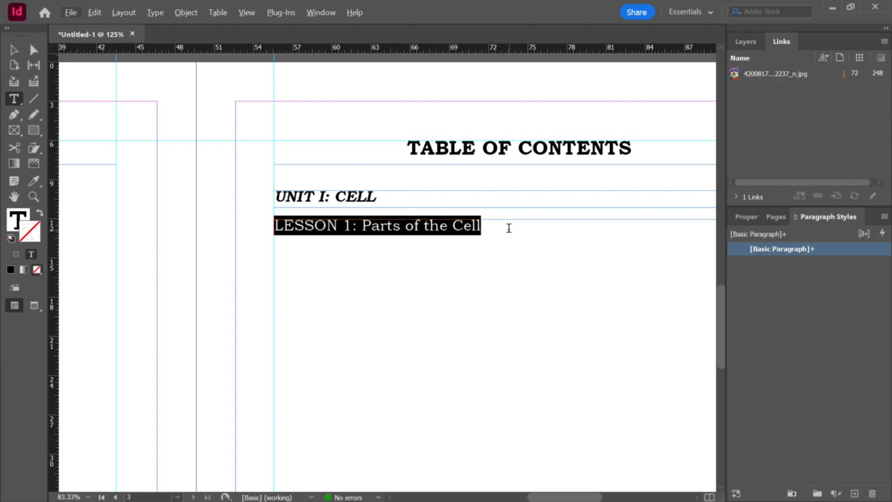
{"action": "scroll", "coordinate": [508, 236], "scroll_direction": "down", "scroll_amount": 2}
{"action": "scroll", "coordinate": [592, 270], "scroll_direction": "up", "scroll_amount": 1}
{"action": "left_click_drag", "start_coordinate": [509, 241], "coordinate": [276, 242]}
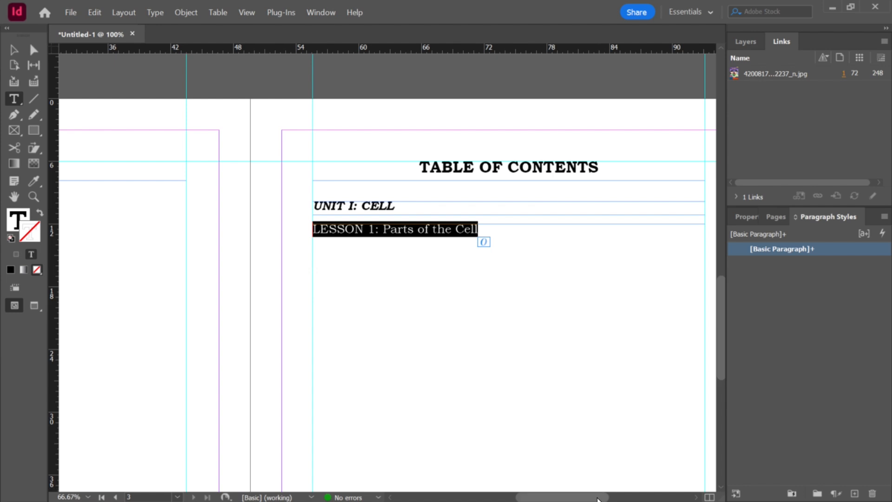
{"action": "scroll", "coordinate": [597, 486], "scroll_direction": "right", "scroll_amount": 3}
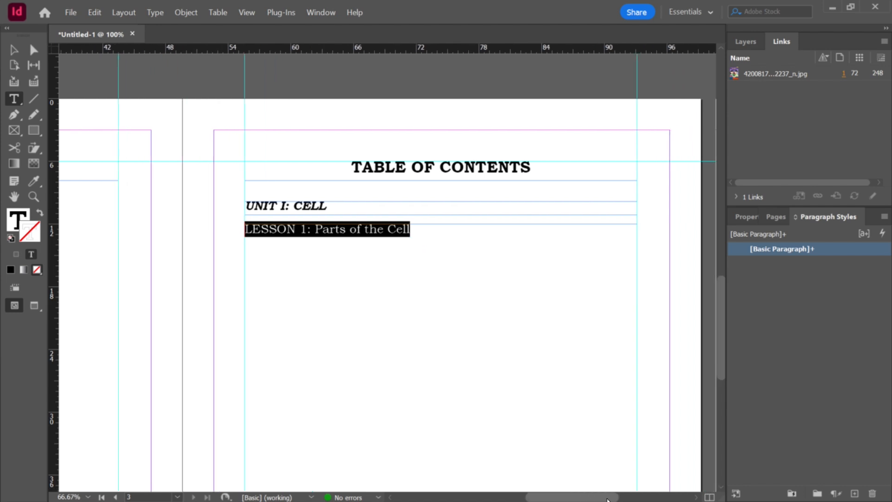
Step: Create a new paragraph style from the selected LESSON 1 text and apply it to that text
{"action": "left_click", "coordinate": [746, 216]}
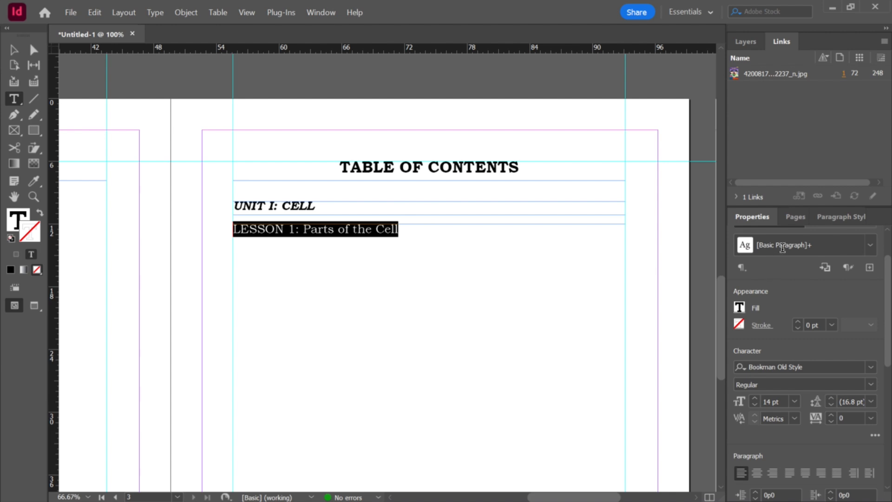
{"action": "left_click", "coordinate": [421, 236]}
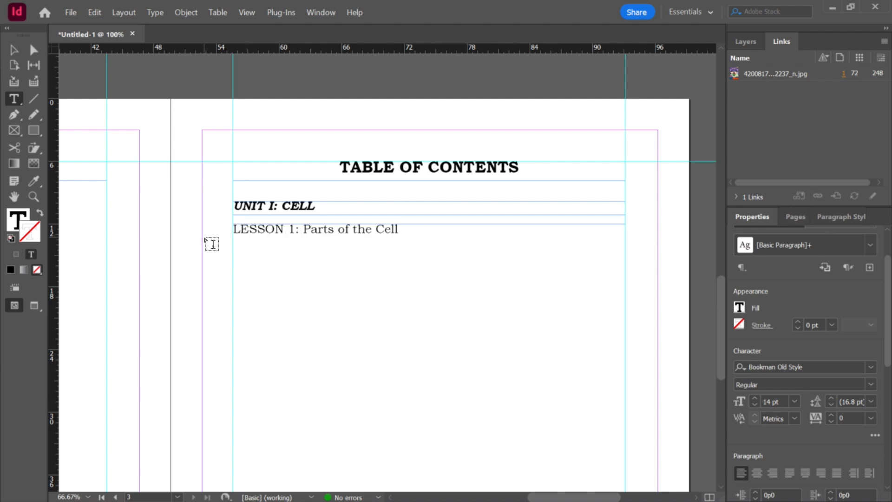
{"action": "left_click_drag", "start_coordinate": [448, 229], "coordinate": [223, 229]}
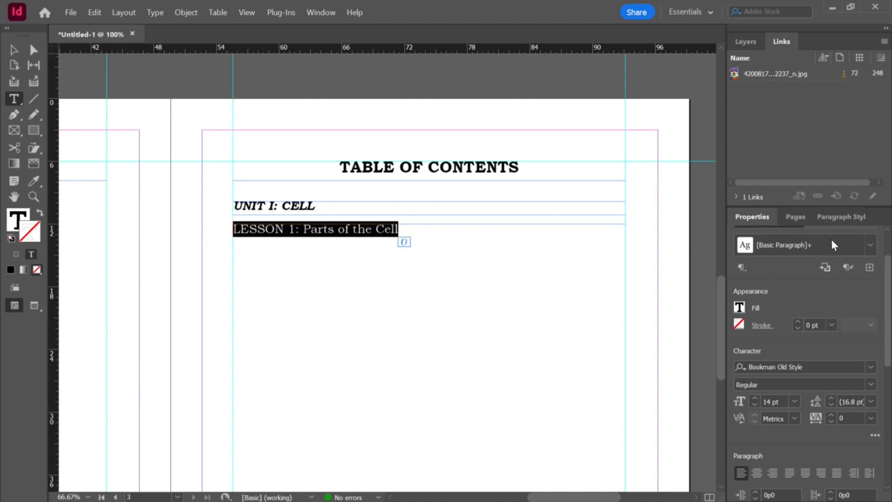
{"action": "left_click", "coordinate": [837, 217]}
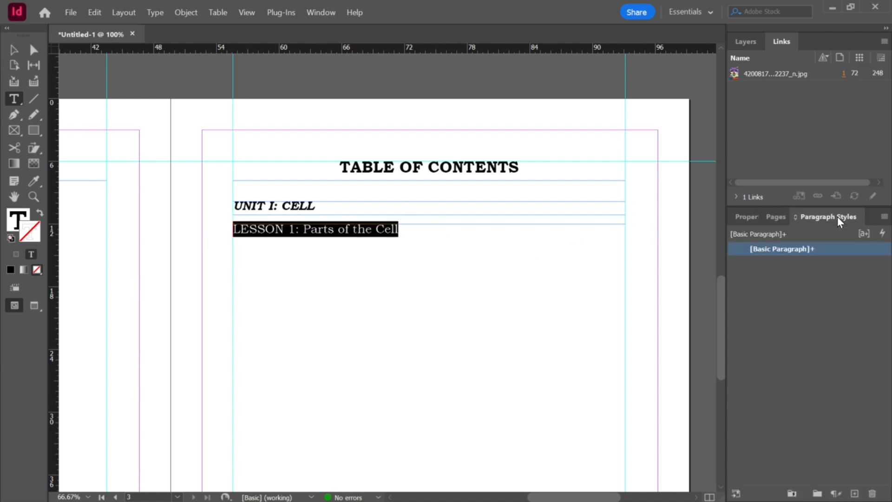
{"action": "left_click", "coordinate": [854, 494]}
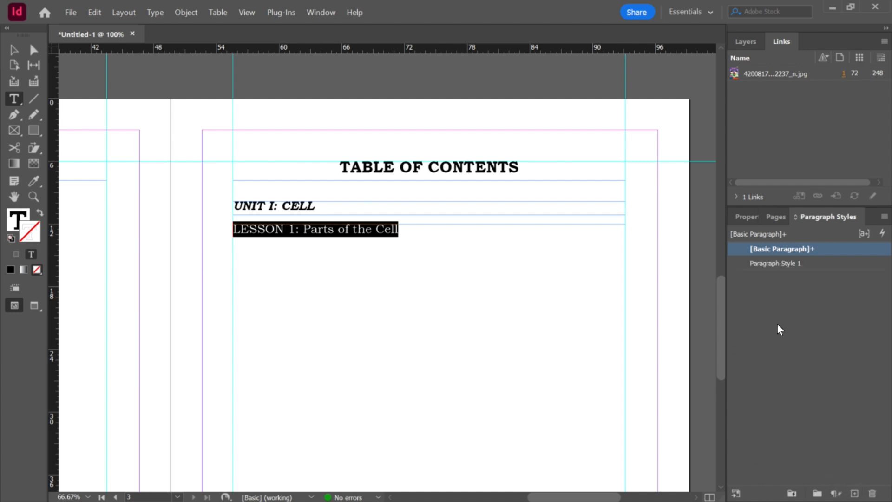
{"action": "left_click", "coordinate": [771, 263]}
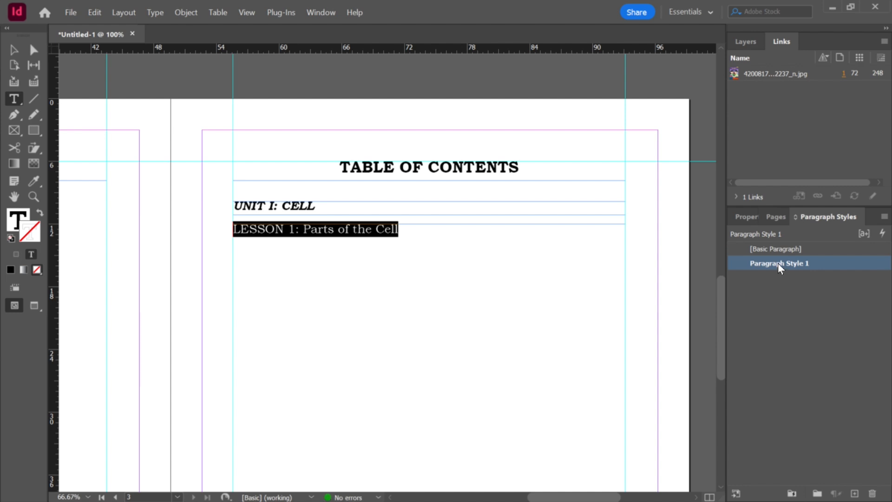
Step: Rename the new paragraph style to Table of Contents
{"action": "left_click", "coordinate": [777, 263]}
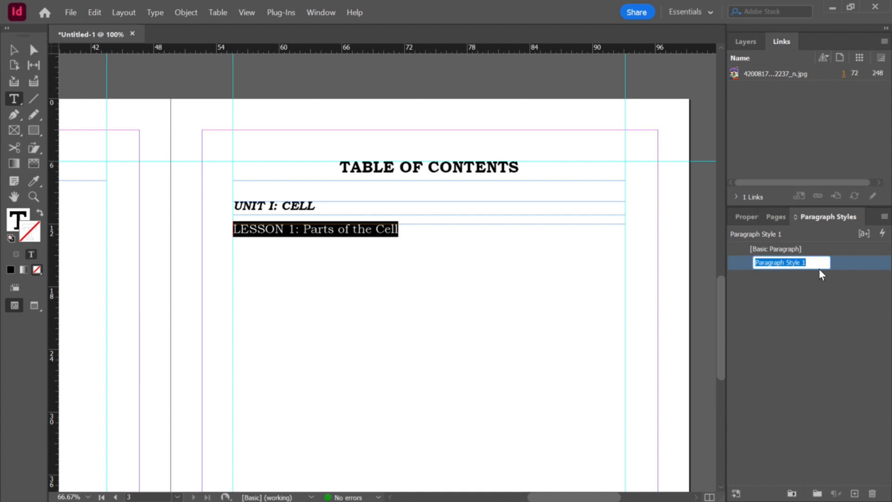
{"action": "type", "text": "Table of CO"}
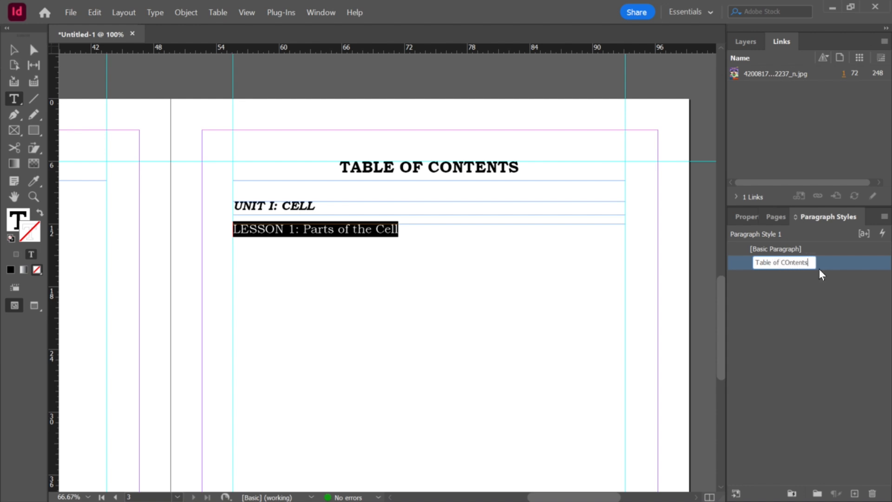
{"action": "type", "text": "nt"}
{"action": "key", "text": "BackSpace"}
{"action": "key", "text": "BackSpace"}
{"action": "key", "text": "BackSpace"}
{"action": "type", "text": "on"}
{"action": "key", "text": "Return"}
{"action": "key", "text": "Escape"}
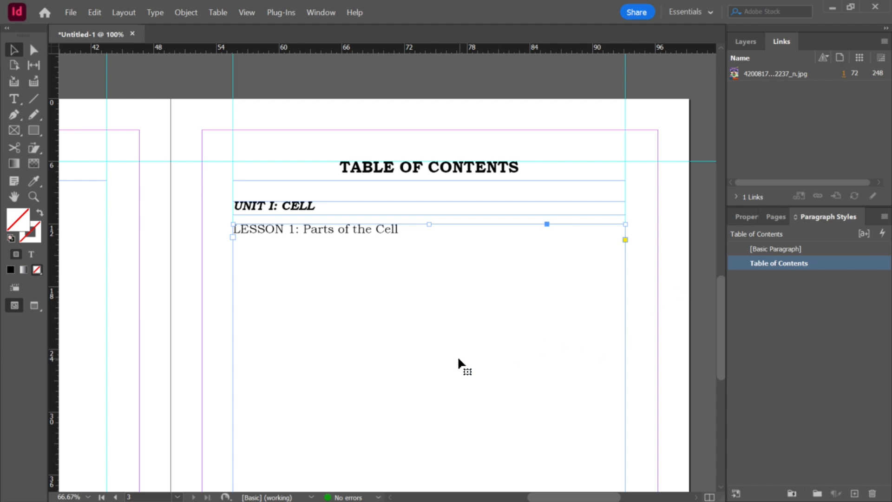
Step: Duplicate the Table of Contents page
{"action": "scroll", "coordinate": [464, 358], "scroll_direction": "down", "scroll_amount": 4}
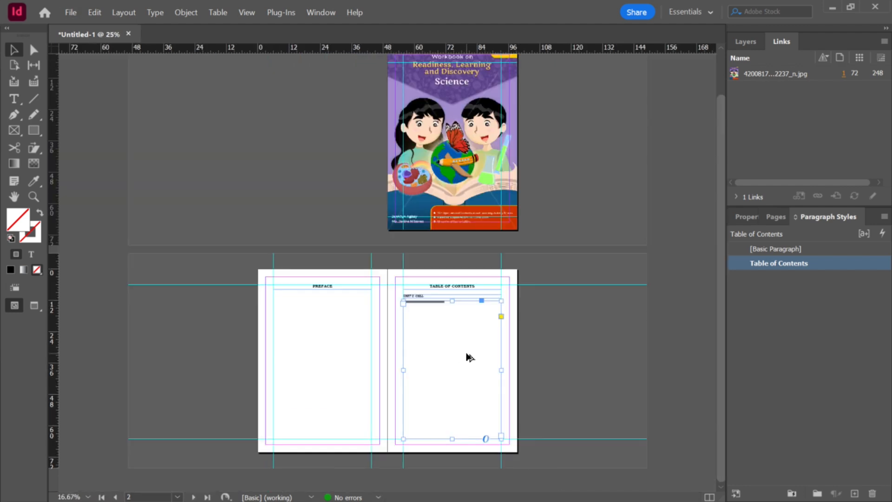
{"action": "scroll", "coordinate": [470, 351], "scroll_direction": "up", "scroll_amount": 3}
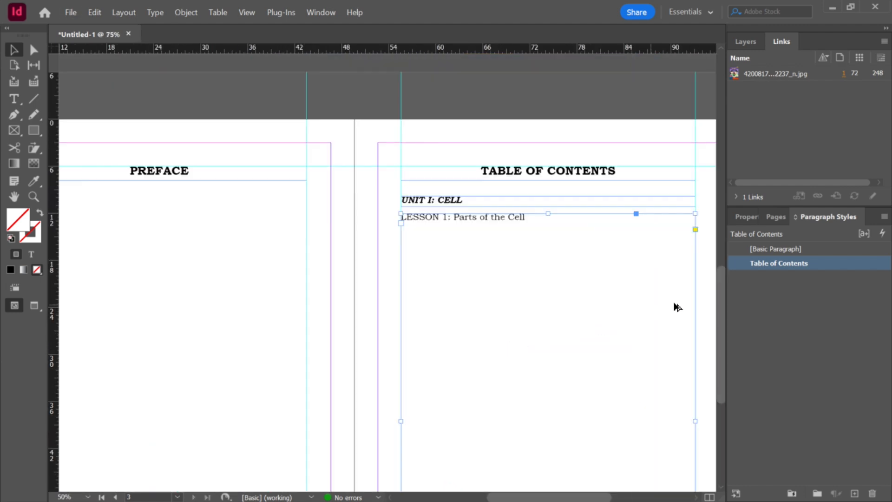
{"action": "left_click", "coordinate": [774, 217]}
{"action": "left_click", "coordinate": [813, 324]}
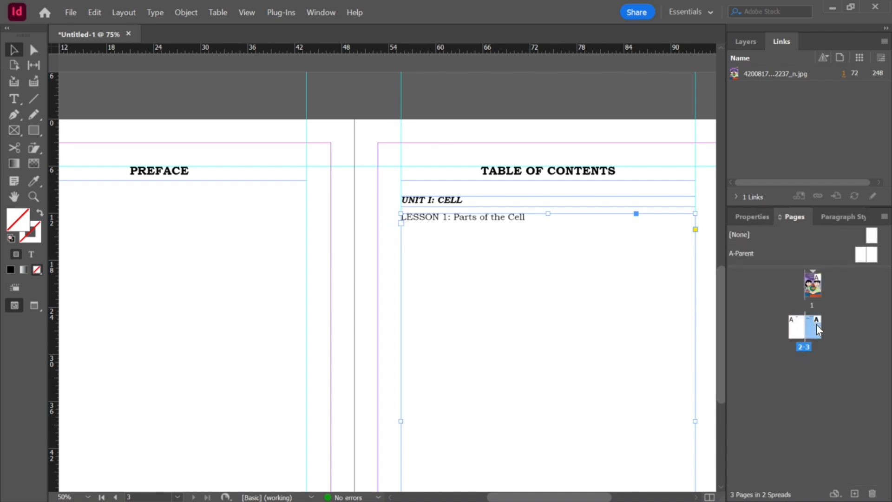
{"action": "right_click", "coordinate": [817, 328]}
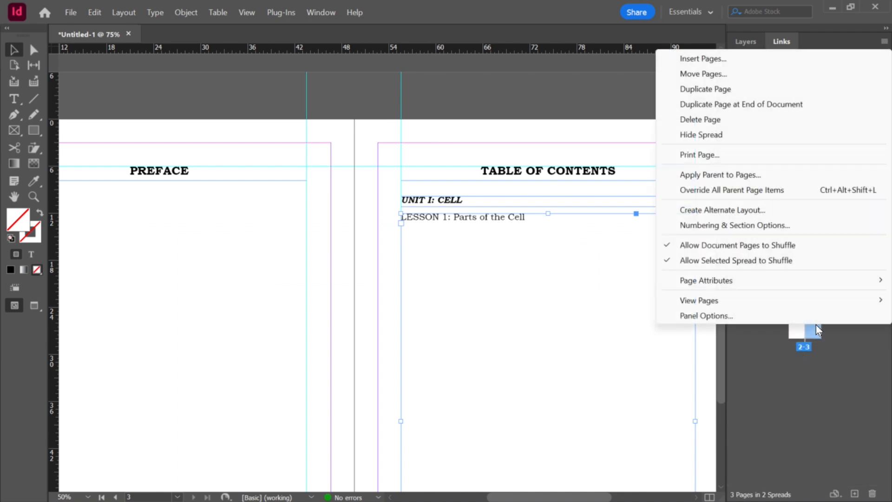
{"action": "left_click", "coordinate": [703, 89]}
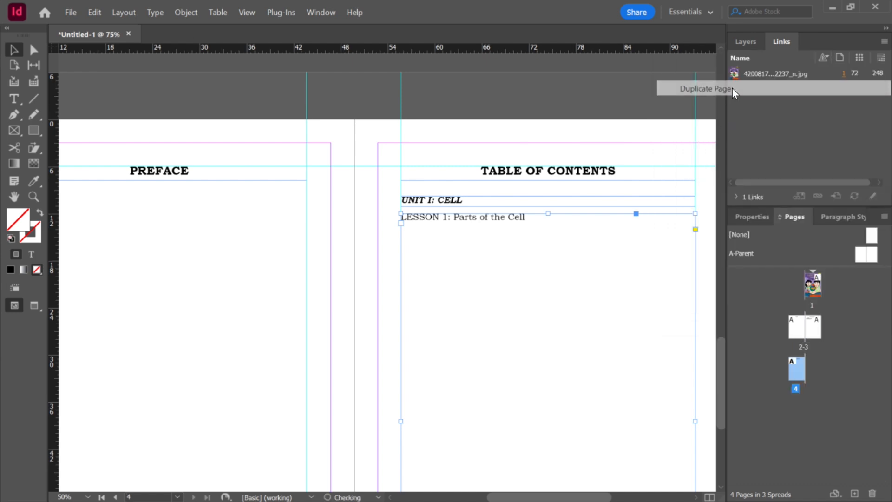
Step: Examine the duplicated Table of Contents page
{"action": "scroll", "coordinate": [473, 318], "scroll_direction": "down", "scroll_amount": 3}
{"action": "scroll", "coordinate": [476, 313], "scroll_direction": "up", "scroll_amount": 1}
{"action": "scroll", "coordinate": [478, 311], "scroll_direction": "up", "scroll_amount": 2}
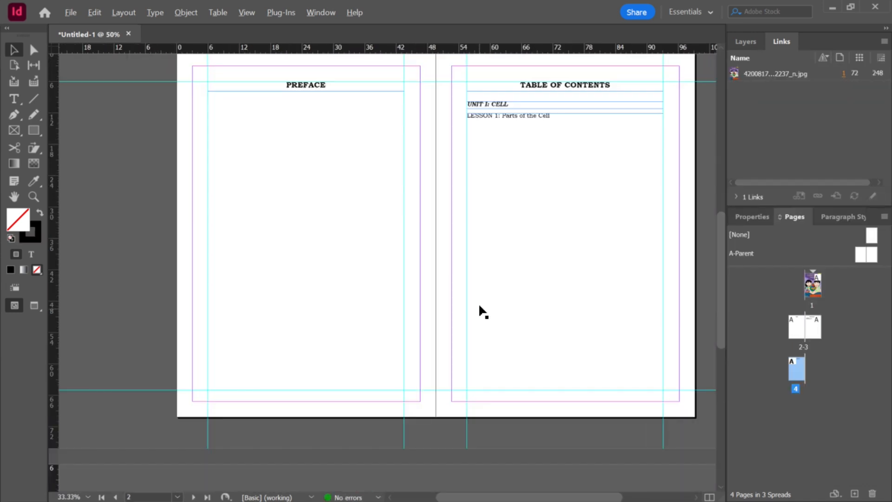
{"action": "scroll", "coordinate": [466, 319], "scroll_direction": "down", "scroll_amount": 8}
{"action": "scroll", "coordinate": [472, 310], "scroll_direction": "down", "scroll_amount": 1}
{"action": "scroll", "coordinate": [501, 308], "scroll_direction": "up", "scroll_amount": 1}
{"action": "scroll", "coordinate": [564, 333], "scroll_direction": "down", "scroll_amount": 1}
{"action": "scroll", "coordinate": [587, 339], "scroll_direction": "up", "scroll_amount": 1}
{"action": "scroll", "coordinate": [587, 344], "scroll_direction": "down", "scroll_amount": 3}
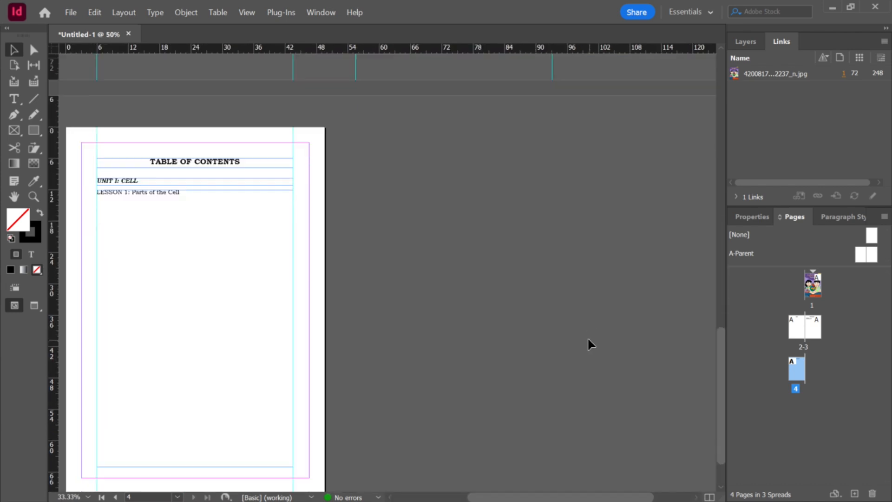
{"action": "scroll", "coordinate": [475, 254], "scroll_direction": "up", "scroll_amount": 1}
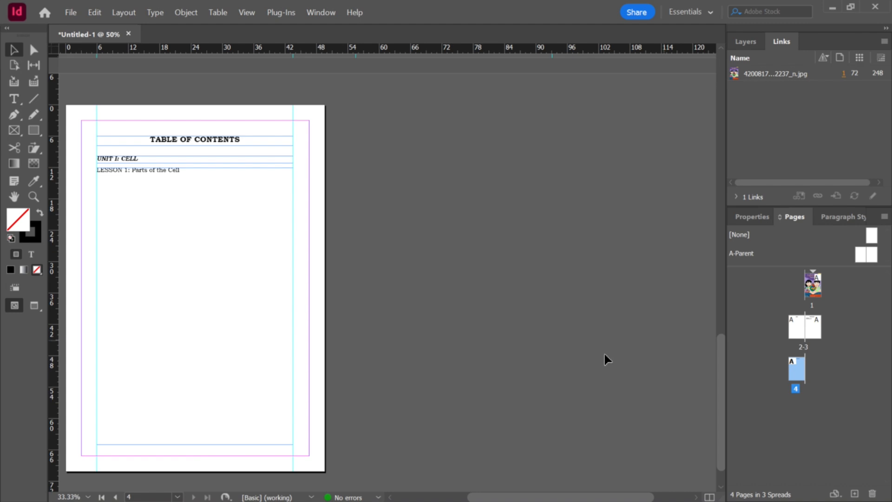
Step: Add a new blank page after the duplicated Table of Contents page
{"action": "left_click", "coordinate": [854, 494]}
{"action": "scroll", "coordinate": [462, 265], "scroll_direction": "down", "scroll_amount": 2}
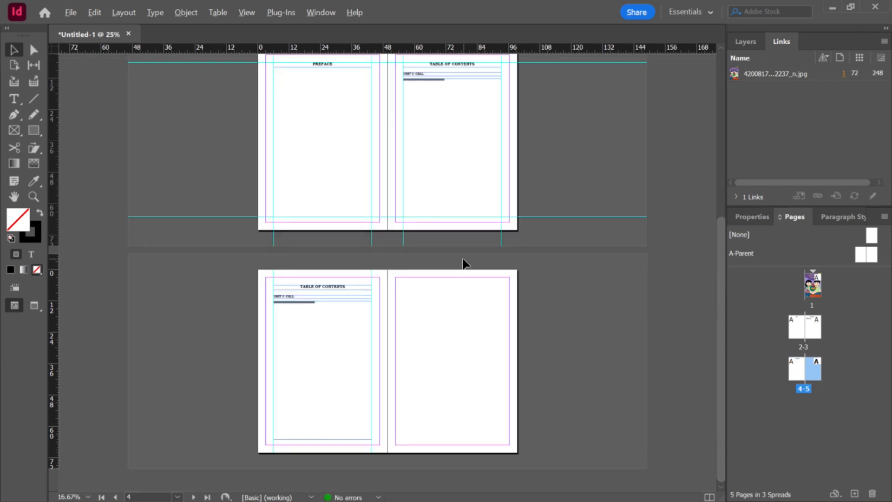
{"action": "scroll", "coordinate": [469, 262], "scroll_direction": "up", "scroll_amount": 1}
{"action": "scroll", "coordinate": [471, 261], "scroll_direction": "down", "scroll_amount": 1}
{"action": "scroll", "coordinate": [472, 262], "scroll_direction": "down", "scroll_amount": 2}
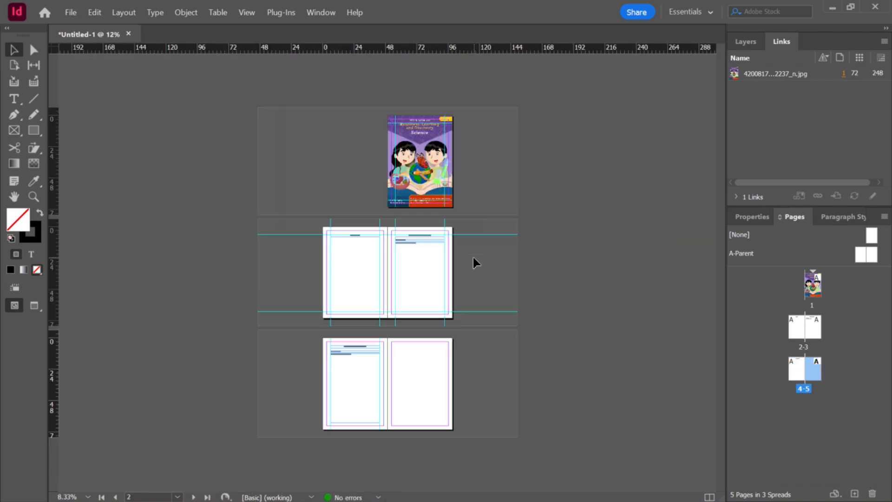
Step: Paste a copy of the cover image onto page 5 and position it to fill the page
{"action": "left_click", "coordinate": [434, 176]}
{"action": "scroll", "coordinate": [478, 213], "scroll_direction": "up", "scroll_amount": 1}
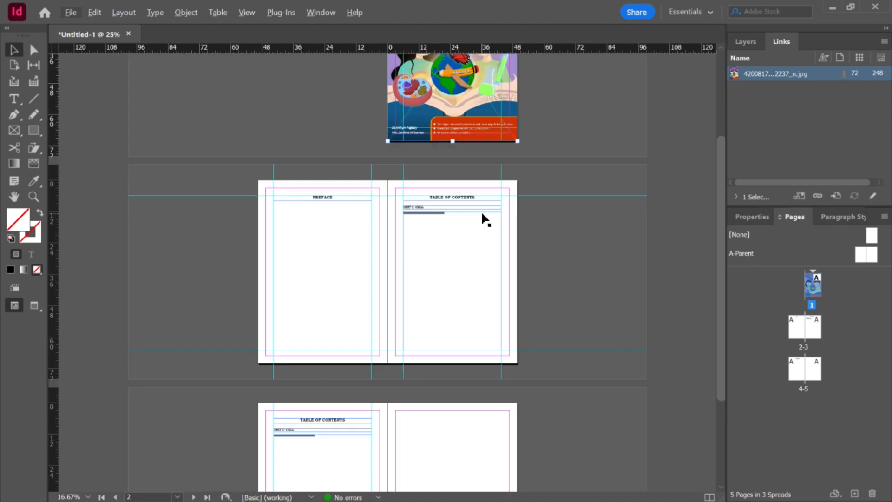
{"action": "scroll", "coordinate": [481, 219], "scroll_direction": "down", "scroll_amount": 1}
{"action": "scroll", "coordinate": [488, 260], "scroll_direction": "up", "scroll_amount": 1}
{"action": "scroll", "coordinate": [508, 306], "scroll_direction": "up", "scroll_amount": 1}
{"action": "scroll", "coordinate": [603, 380], "scroll_direction": "down", "scroll_amount": 1}
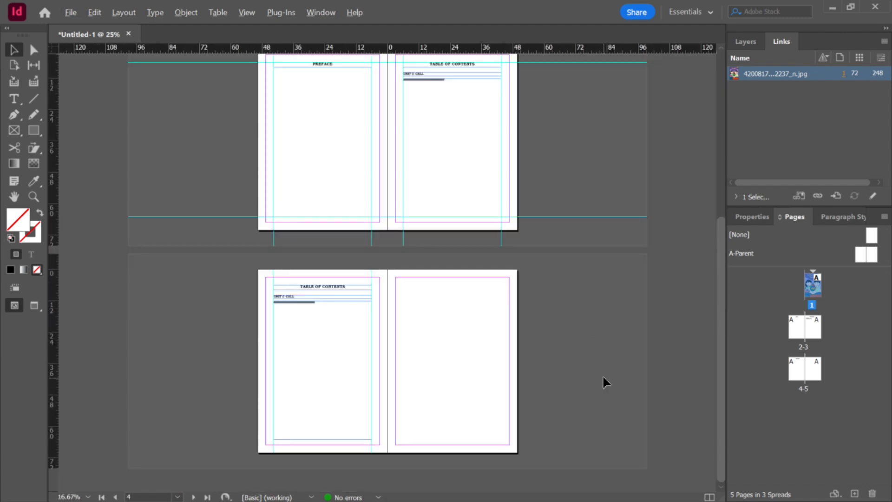
{"action": "scroll", "coordinate": [585, 394], "scroll_direction": "up", "scroll_amount": 1}
{"action": "key", "text": "ctrl+v"}
{"action": "left_click_drag", "start_coordinate": [415, 266], "coordinate": [468, 300]}
Step: Examine how the pasted cover image fits page 5 at several zoom levels
{"action": "scroll", "coordinate": [580, 286], "scroll_direction": "up", "scroll_amount": 2}
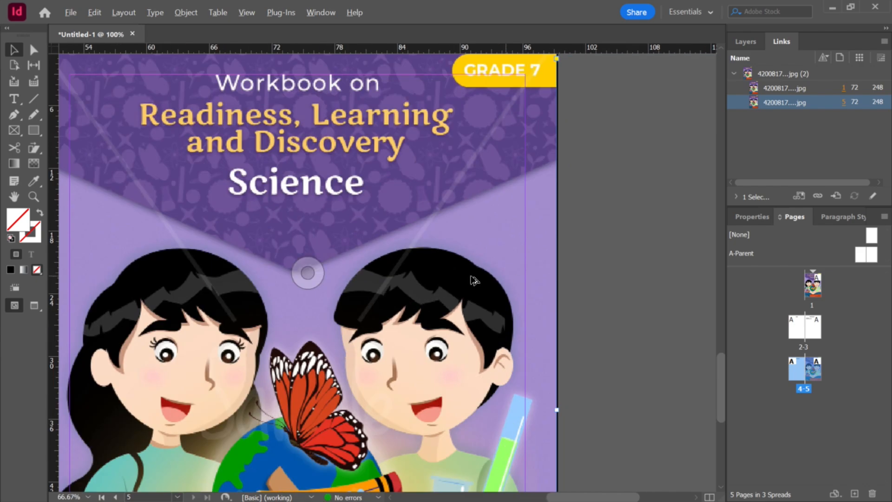
{"action": "scroll", "coordinate": [364, 259], "scroll_direction": "down", "scroll_amount": 1}
{"action": "scroll", "coordinate": [408, 289], "scroll_direction": "down", "scroll_amount": 3}
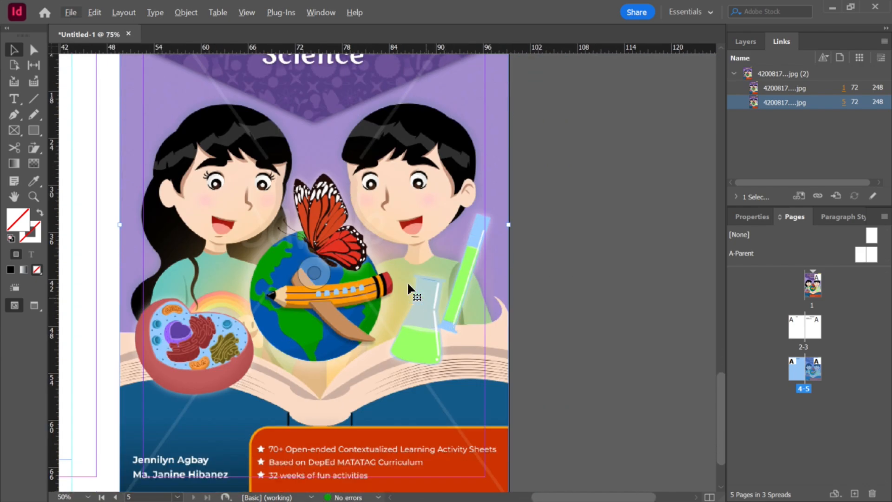
{"action": "scroll", "coordinate": [380, 436], "scroll_direction": "down", "scroll_amount": 2}
{"action": "scroll", "coordinate": [380, 436], "scroll_direction": "up", "scroll_amount": 5}
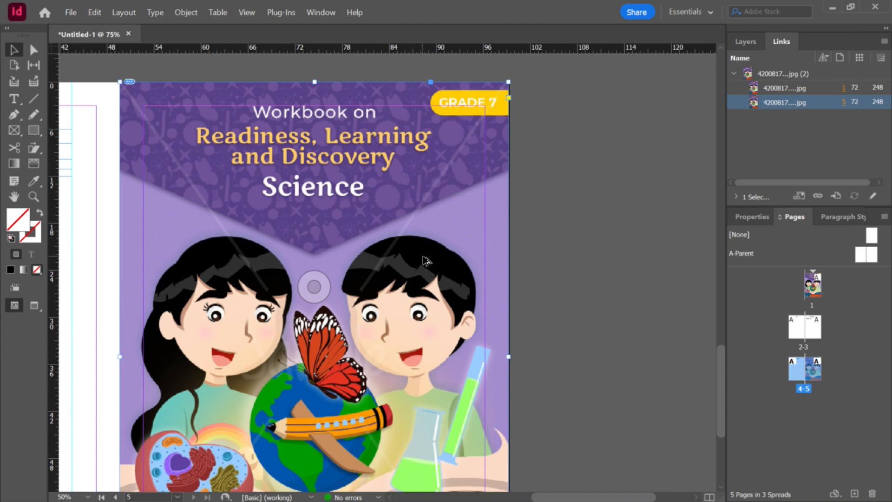
{"action": "scroll", "coordinate": [435, 208], "scroll_direction": "up", "scroll_amount": 3}
{"action": "scroll", "coordinate": [436, 207], "scroll_direction": "up", "scroll_amount": 2}
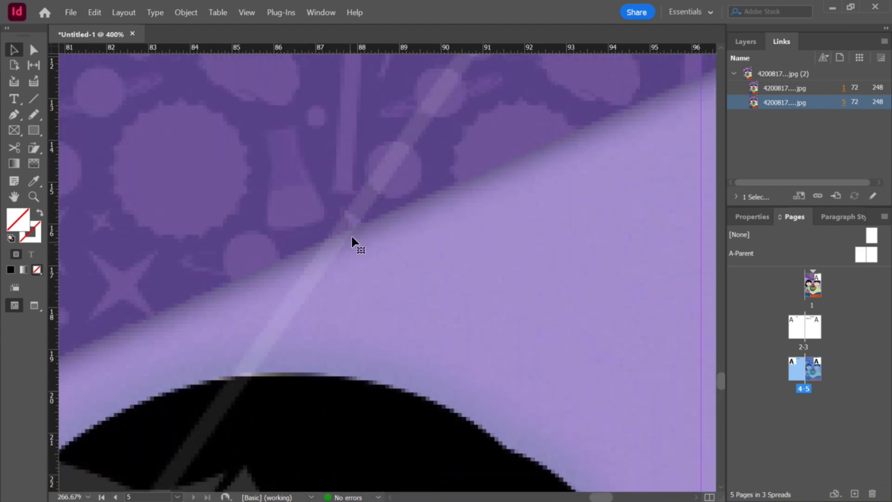
{"action": "scroll", "coordinate": [289, 326], "scroll_direction": "down", "scroll_amount": 2}
{"action": "scroll", "coordinate": [229, 400], "scroll_direction": "down", "scroll_amount": 4}
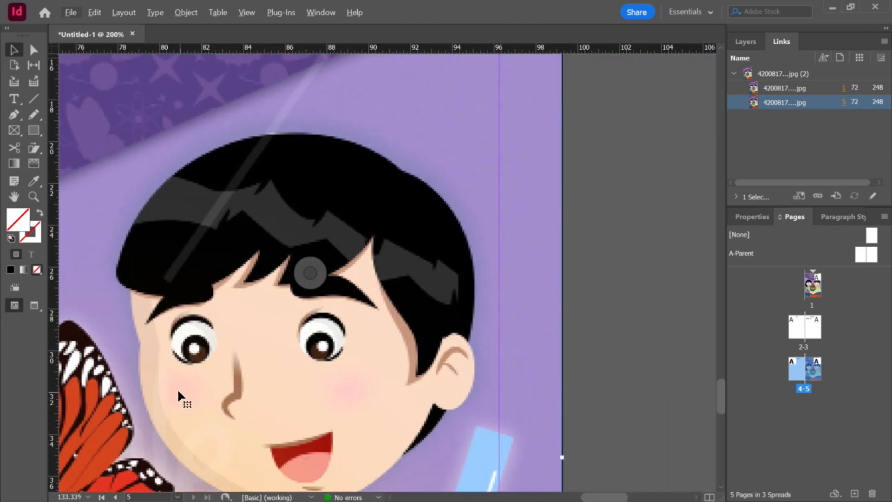
{"action": "scroll", "coordinate": [146, 367], "scroll_direction": "up", "scroll_amount": 5}
{"action": "scroll", "coordinate": [227, 311], "scroll_direction": "down", "scroll_amount": 4}
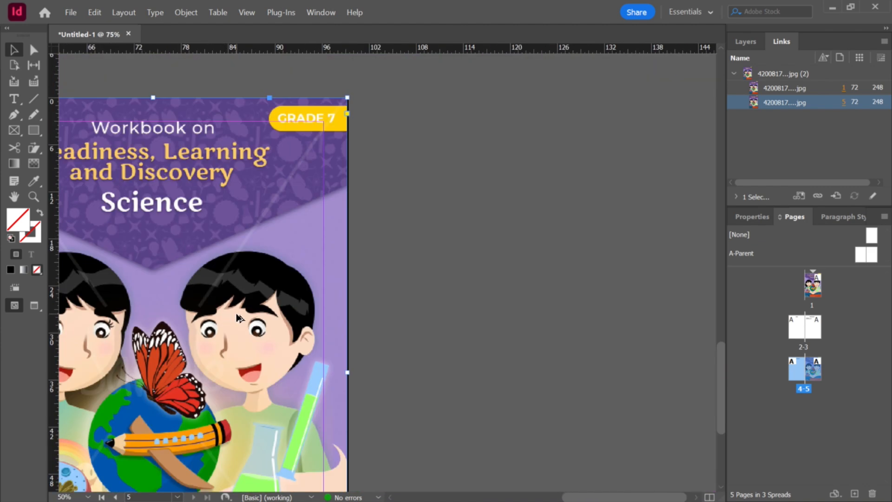
{"action": "scroll", "coordinate": [391, 265], "scroll_direction": "down", "scroll_amount": 4}
{"action": "scroll", "coordinate": [548, 306], "scroll_direction": "up", "scroll_amount": 5}
{"action": "scroll", "coordinate": [556, 309], "scroll_direction": "down", "scroll_amount": 5}
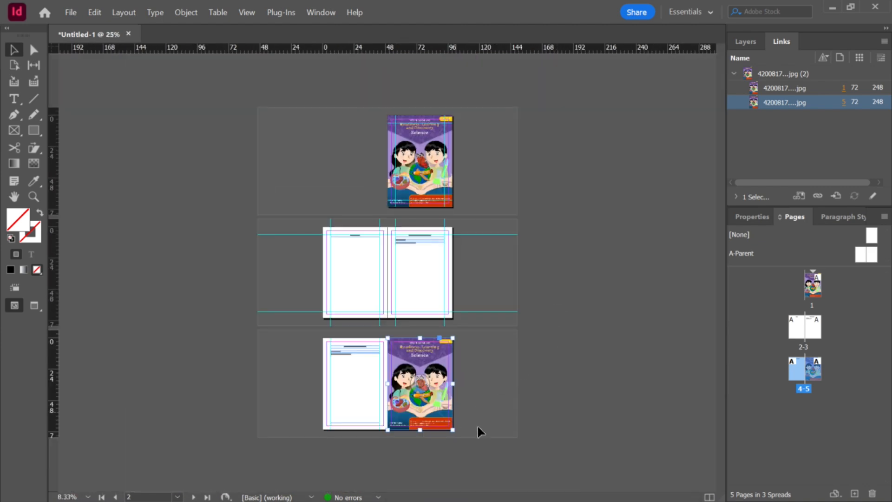
{"action": "scroll", "coordinate": [461, 418], "scroll_direction": "up", "scroll_amount": 7}
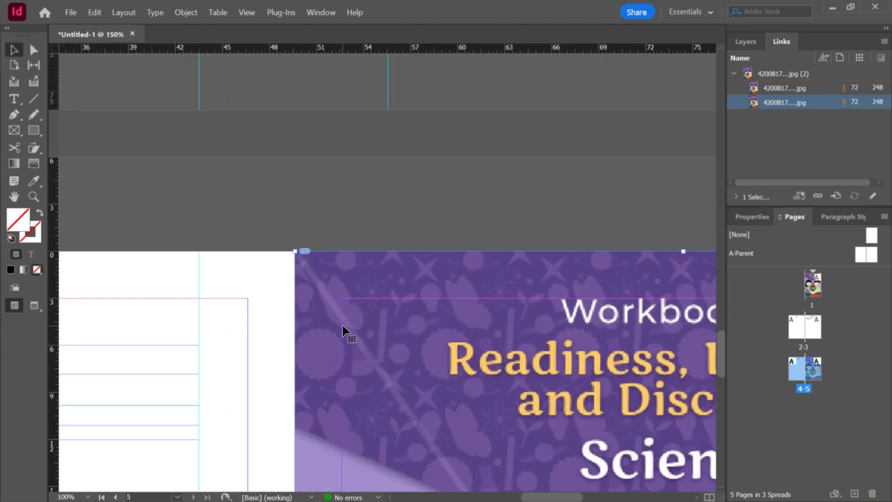
{"action": "scroll", "coordinate": [445, 445], "scroll_direction": "down", "scroll_amount": 6}
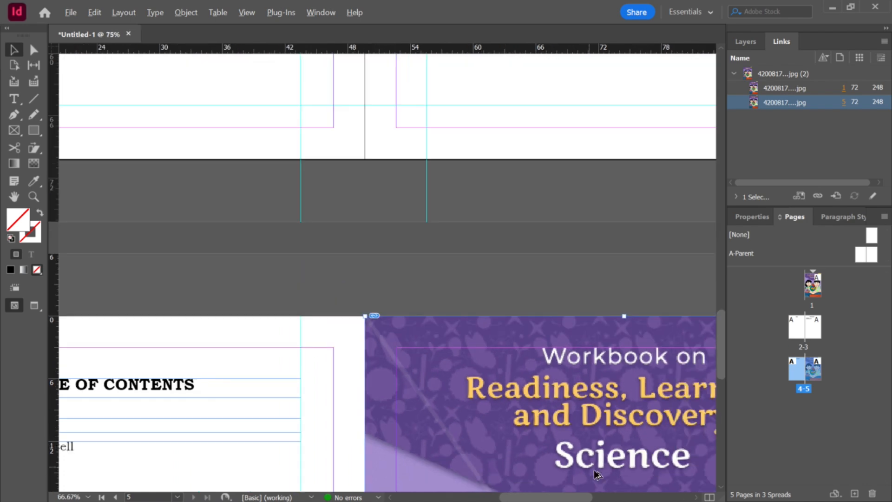
{"action": "scroll", "coordinate": [647, 447], "scroll_direction": "up", "scroll_amount": 2}
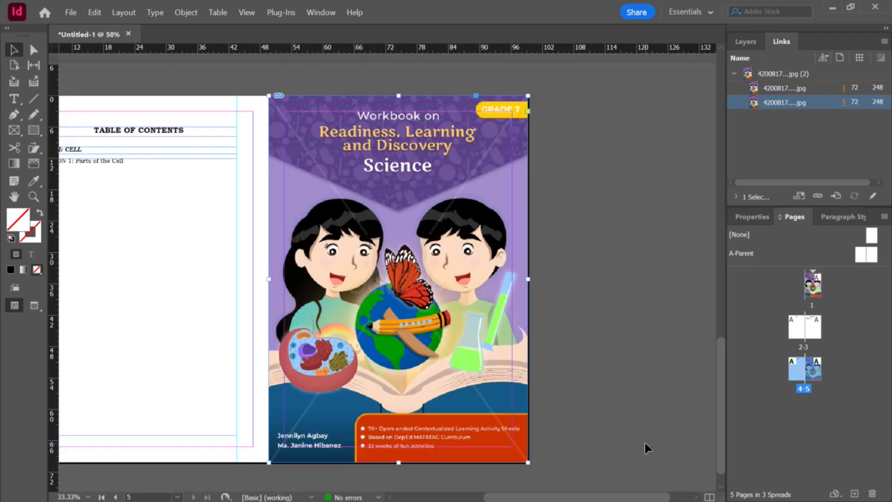
{"action": "scroll", "coordinate": [585, 422], "scroll_direction": "down", "scroll_amount": 2}
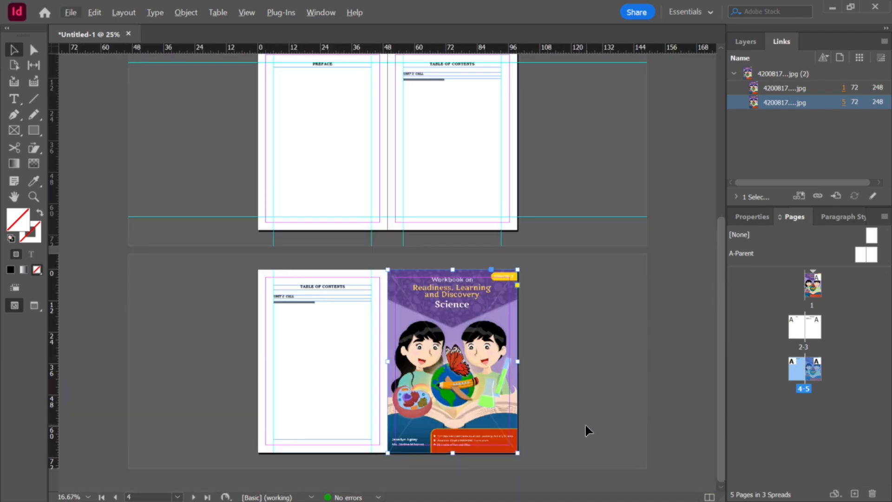
{"action": "scroll", "coordinate": [555, 368], "scroll_direction": "up", "scroll_amount": 2}
{"action": "scroll", "coordinate": [518, 418], "scroll_direction": "down", "scroll_amount": 2}
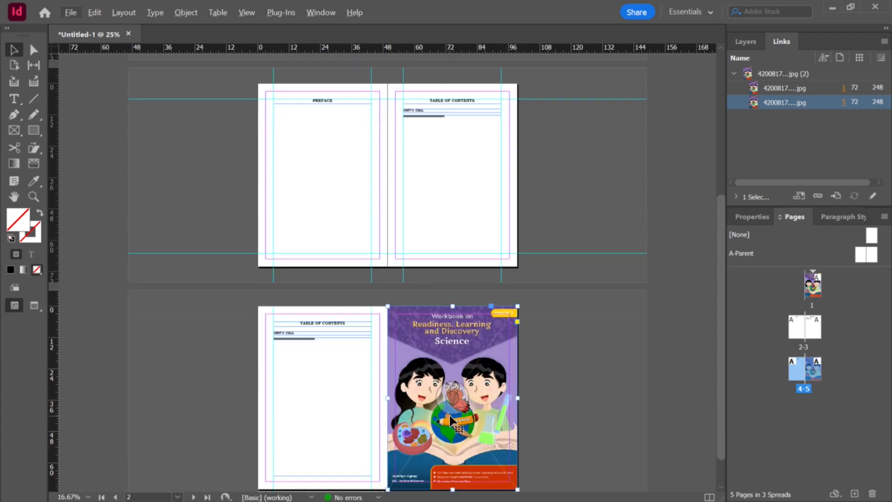
{"action": "scroll", "coordinate": [451, 449], "scroll_direction": "down", "scroll_amount": 1}
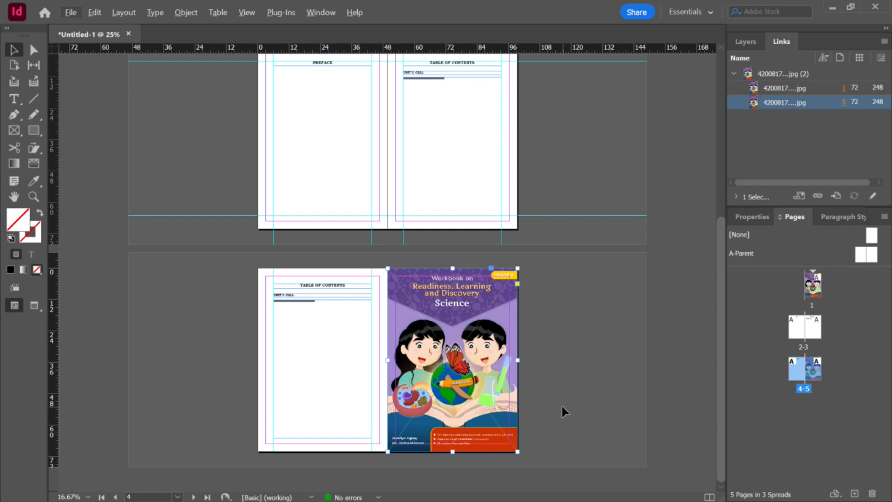
{"action": "scroll", "coordinate": [548, 381], "scroll_direction": "up", "scroll_amount": 4}
{"action": "scroll", "coordinate": [555, 372], "scroll_direction": "down", "scroll_amount": 4}
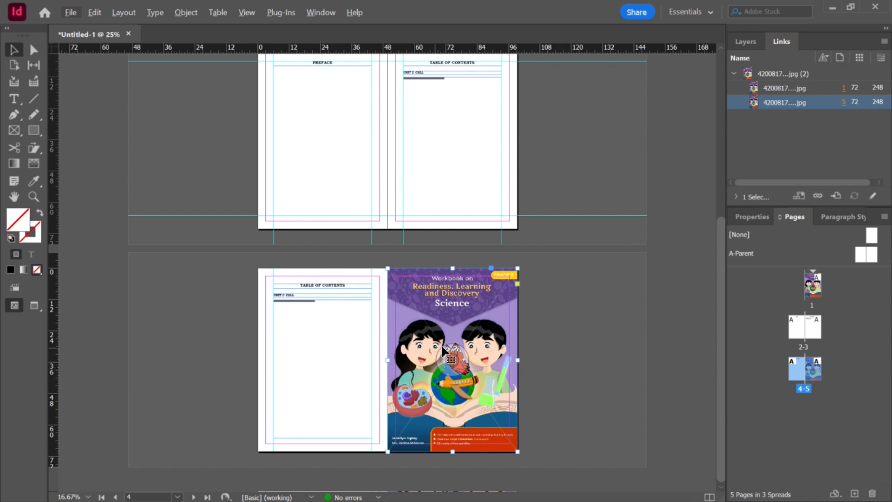
Step: Open Science 7 - Lesson 1.indd from the World Series > Grade 7 > Q1 - Science 7 > Grade 7 - Lesson 1 folder on drive D
{"action": "key", "text": "alt+Tab"}
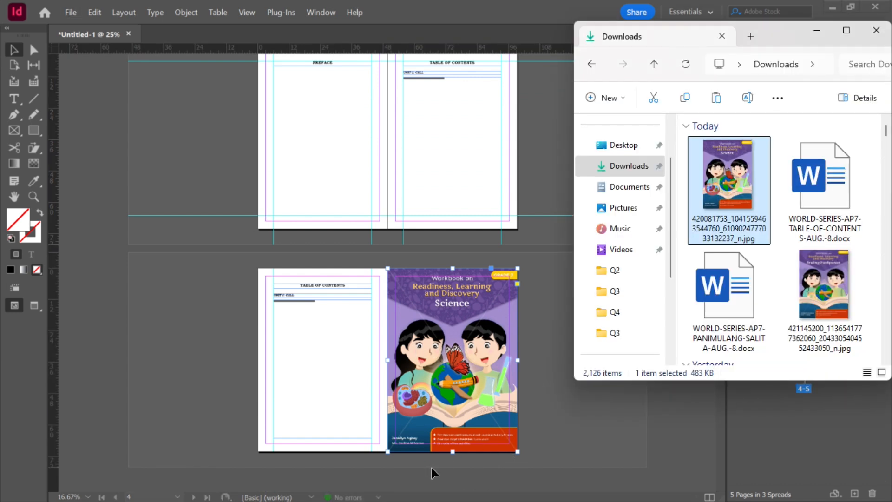
{"action": "left_click", "coordinate": [846, 32]}
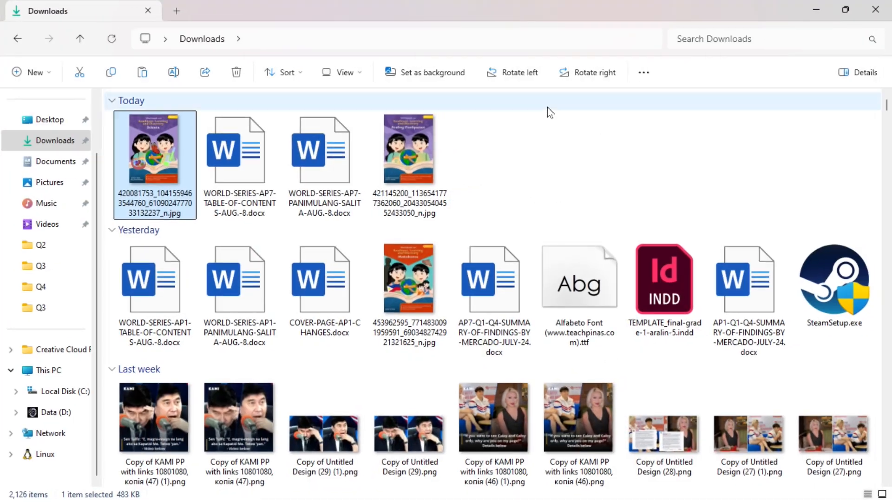
{"action": "left_click", "coordinate": [65, 414]}
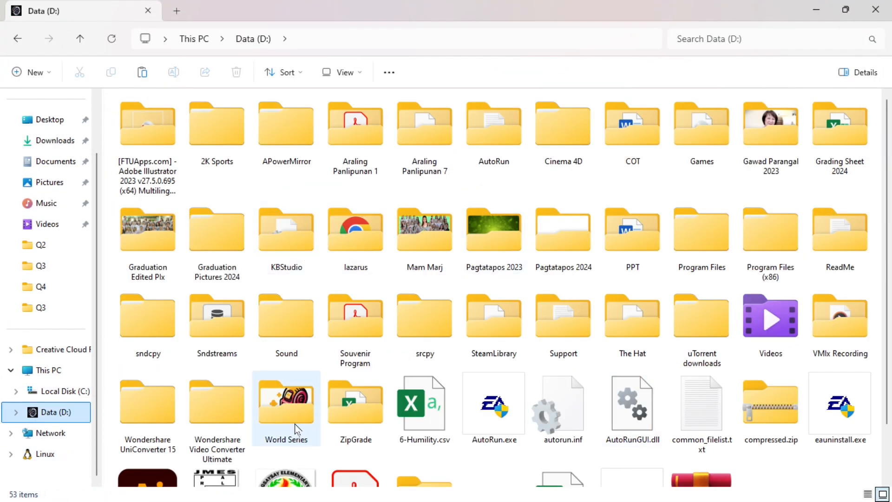
{"action": "double_click", "coordinate": [286, 403]}
{"action": "left_click", "coordinate": [226, 143]}
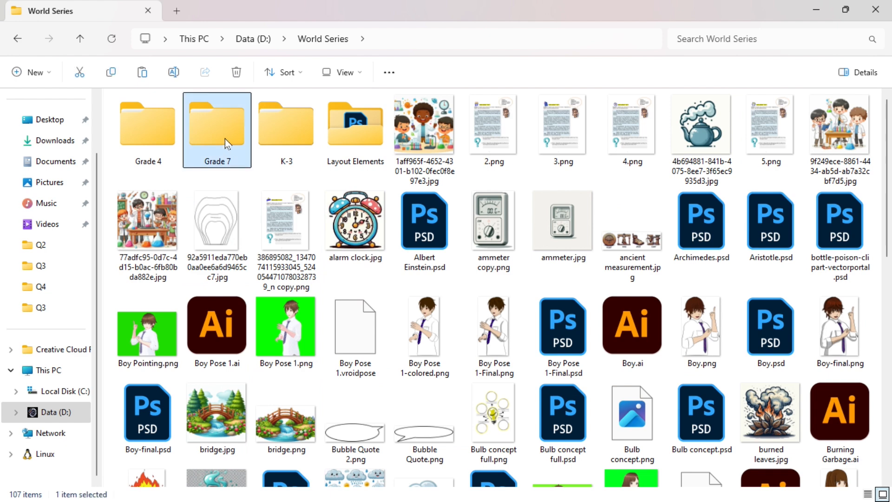
{"action": "double_click", "coordinate": [235, 138]}
{"action": "double_click", "coordinate": [169, 117]}
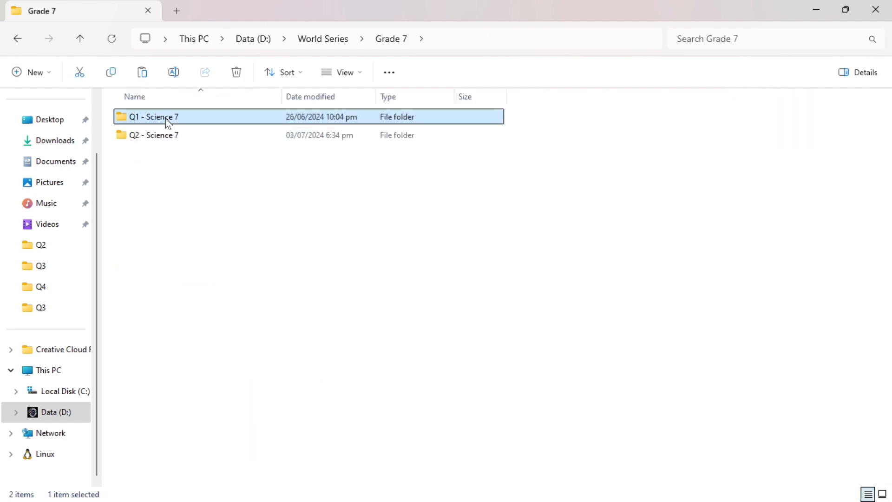
{"action": "left_click", "coordinate": [172, 138]}
{"action": "double_click", "coordinate": [172, 138]}
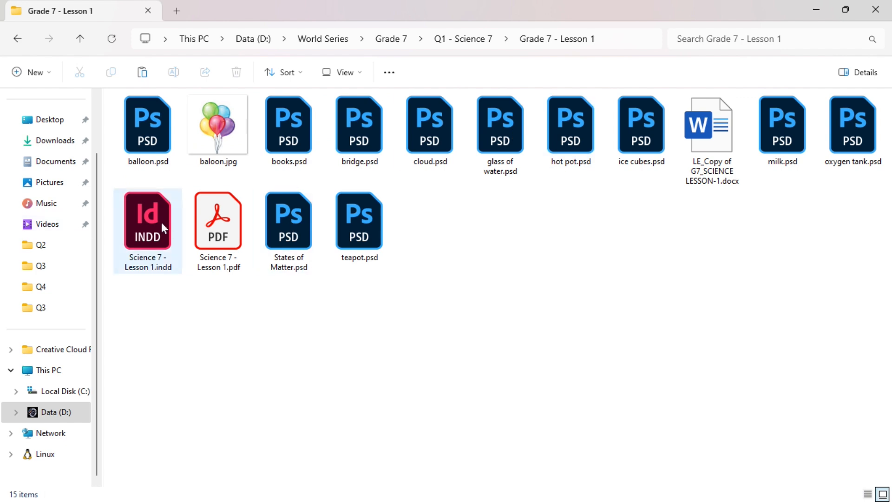
{"action": "left_click", "coordinate": [845, 10]}
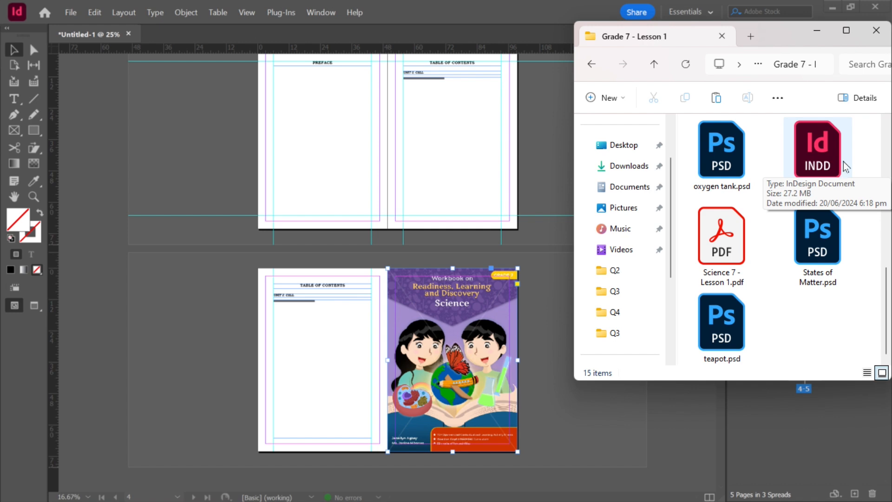
{"action": "double_click", "coordinate": [822, 188]}
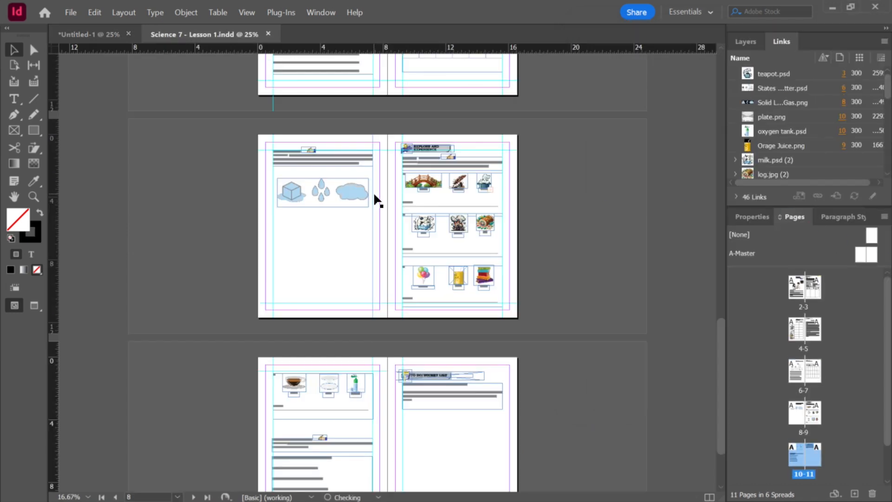
Step: Float the Science 7 - Lesson 1 document in its own window over the untitled workbook
{"action": "left_click", "coordinate": [69, 35]}
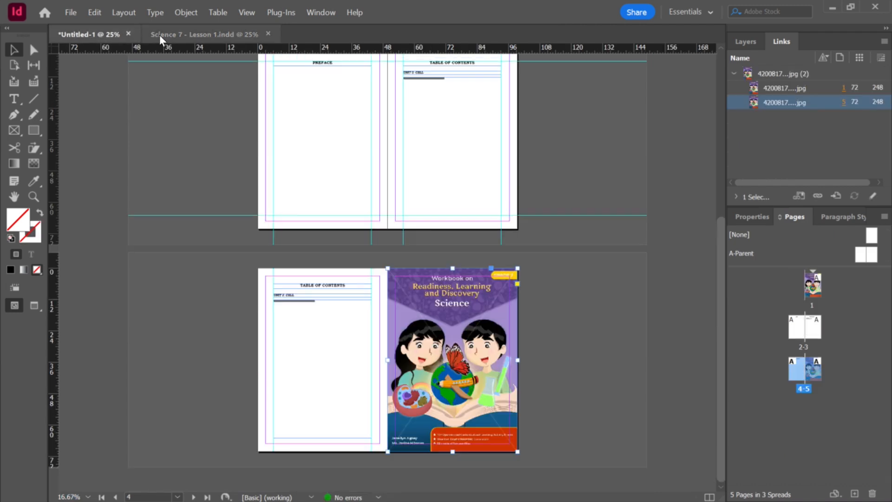
{"action": "left_click", "coordinate": [167, 34]}
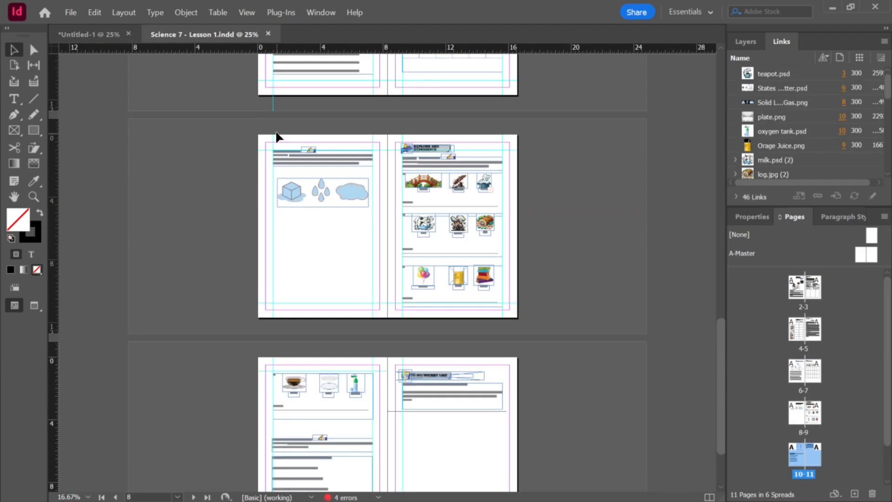
{"action": "left_click", "coordinate": [96, 34]}
{"action": "left_click", "coordinate": [166, 33]}
{"action": "left_click", "coordinate": [93, 35]}
{"action": "left_click", "coordinate": [569, 372]}
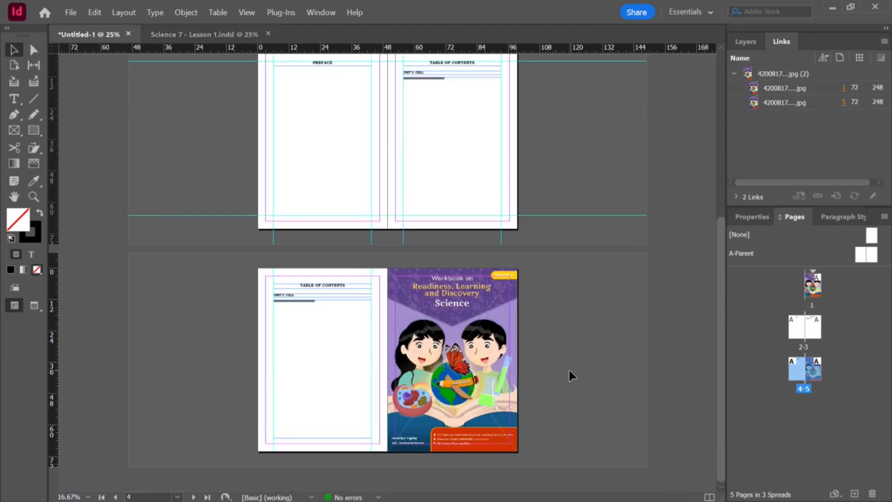
{"action": "left_click", "coordinate": [217, 33]}
{"action": "left_click_drag", "start_coordinate": [209, 35], "coordinate": [173, 160]}
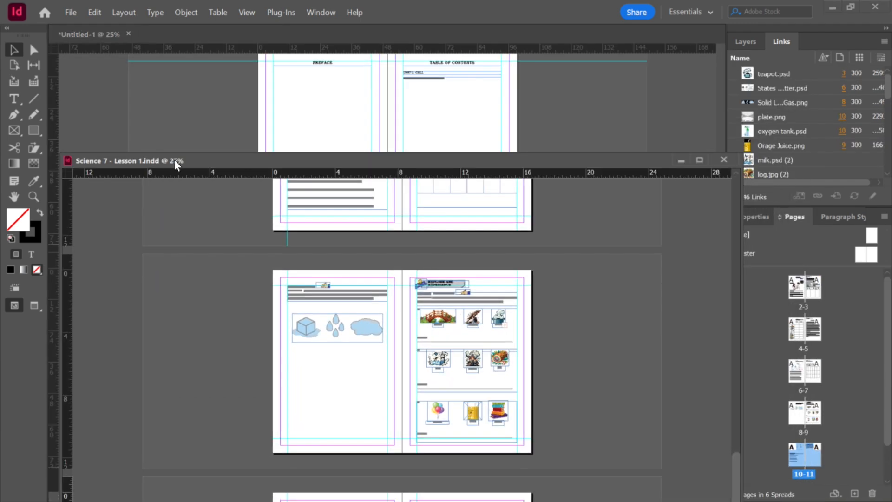
{"action": "left_click_drag", "start_coordinate": [308, 163], "coordinate": [181, 87]}
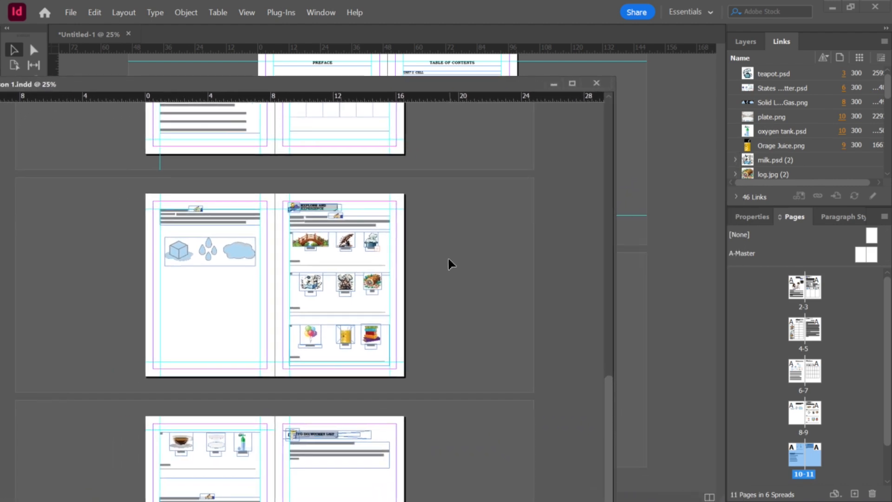
Step: Browse the pages of the Science 7 - Lesson 1 document alongside the workbook
{"action": "scroll", "coordinate": [442, 258], "scroll_direction": "up", "scroll_amount": 15}
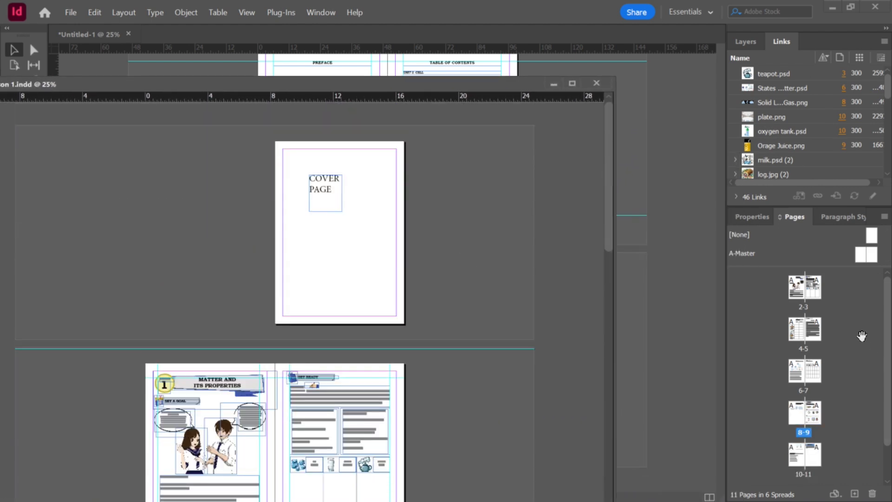
{"action": "scroll", "coordinate": [877, 307], "scroll_direction": "up", "scroll_amount": 2}
{"action": "scroll", "coordinate": [872, 418], "scroll_direction": "down", "scroll_amount": 2}
{"action": "scroll", "coordinate": [868, 353], "scroll_direction": "up", "scroll_amount": 2}
{"action": "scroll", "coordinate": [864, 344], "scroll_direction": "down", "scroll_amount": 2}
{"action": "scroll", "coordinate": [865, 316], "scroll_direction": "up", "scroll_amount": 1}
{"action": "scroll", "coordinate": [864, 321], "scroll_direction": "down", "scroll_amount": 1}
{"action": "scroll", "coordinate": [850, 297], "scroll_direction": "up", "scroll_amount": 2}
{"action": "scroll", "coordinate": [855, 325], "scroll_direction": "down", "scroll_amount": 2}
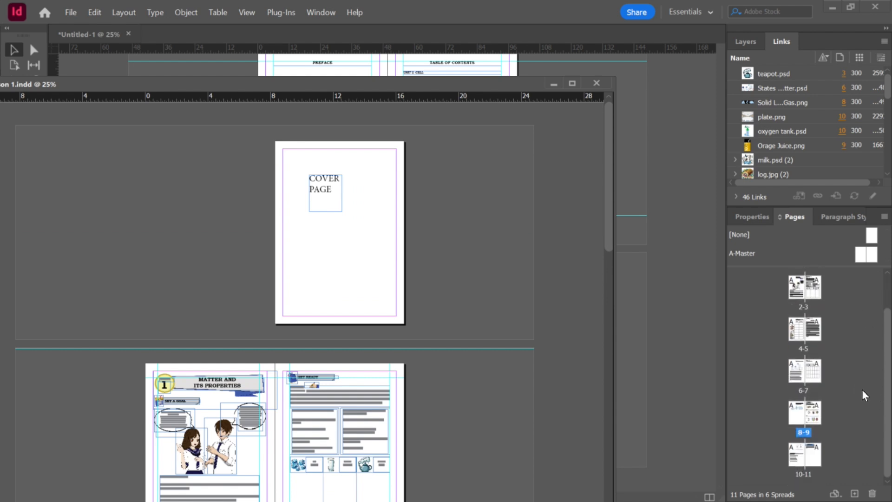
{"action": "scroll", "coordinate": [857, 344], "scroll_direction": "up", "scroll_amount": 2}
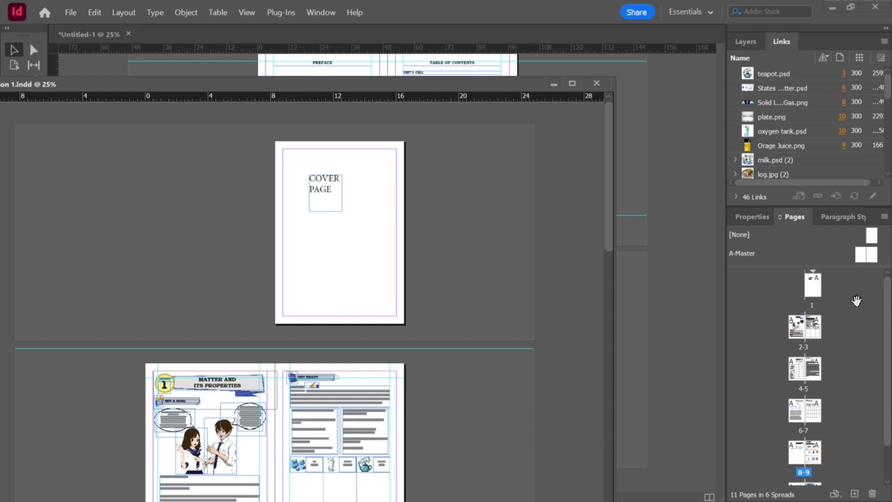
{"action": "left_click", "coordinate": [667, 145]}
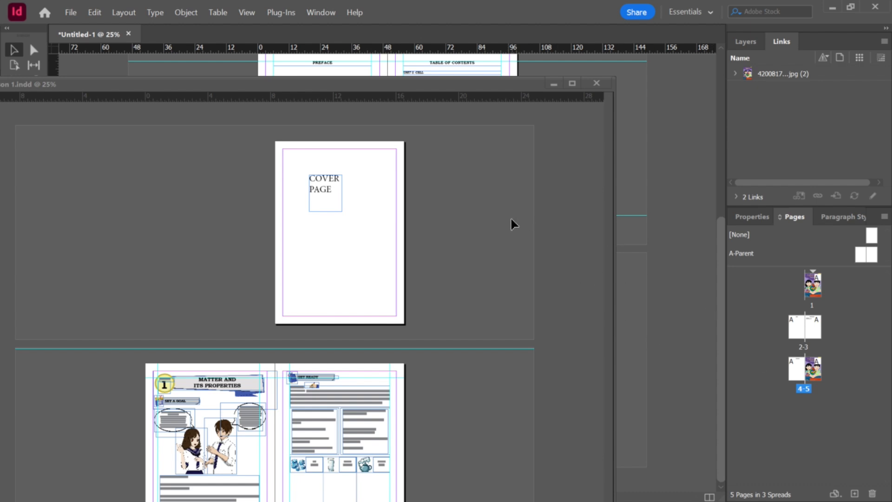
{"action": "left_click", "coordinate": [456, 235]}
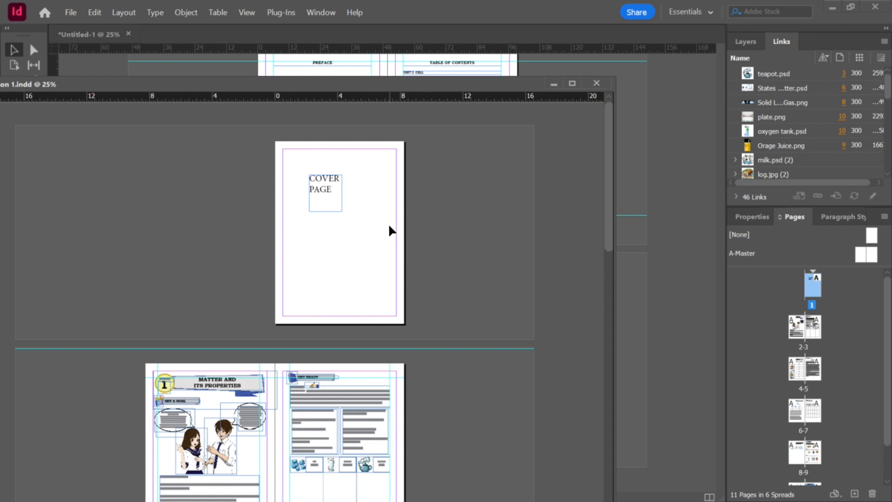
{"action": "scroll", "coordinate": [386, 228], "scroll_direction": "down", "scroll_amount": 2}
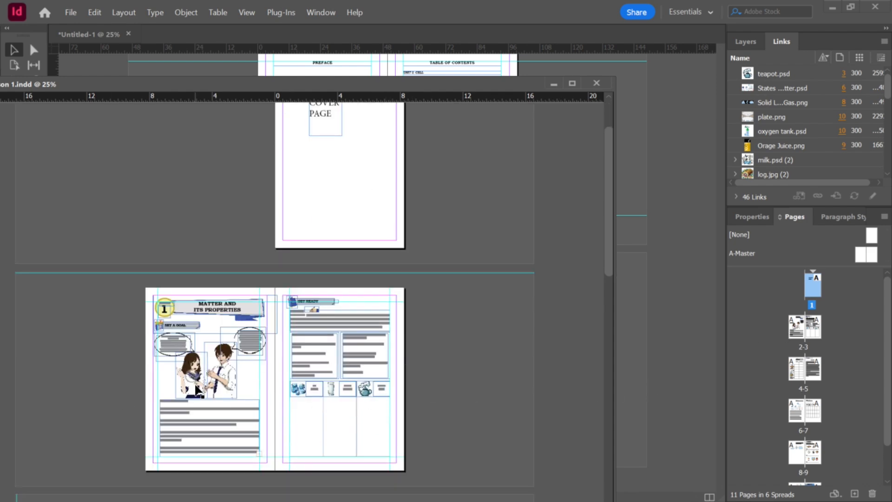
Step: Insert spreads 2–11 of the Science 7 - Lesson 1 document into the workbook after page 5
{"action": "left_click", "coordinate": [190, 375]}
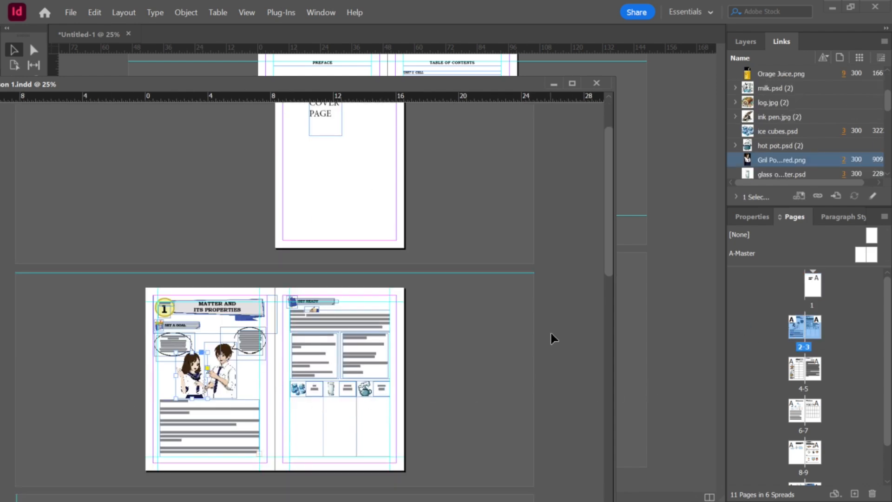
{"action": "left_click", "coordinate": [209, 333]}
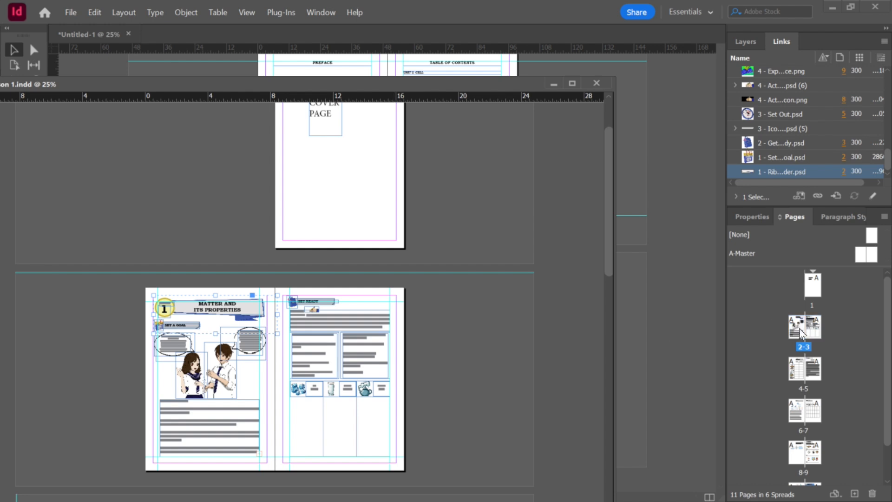
{"action": "left_click", "coordinate": [800, 330]}
{"action": "scroll", "coordinate": [835, 374], "scroll_direction": "down", "scroll_amount": 2}
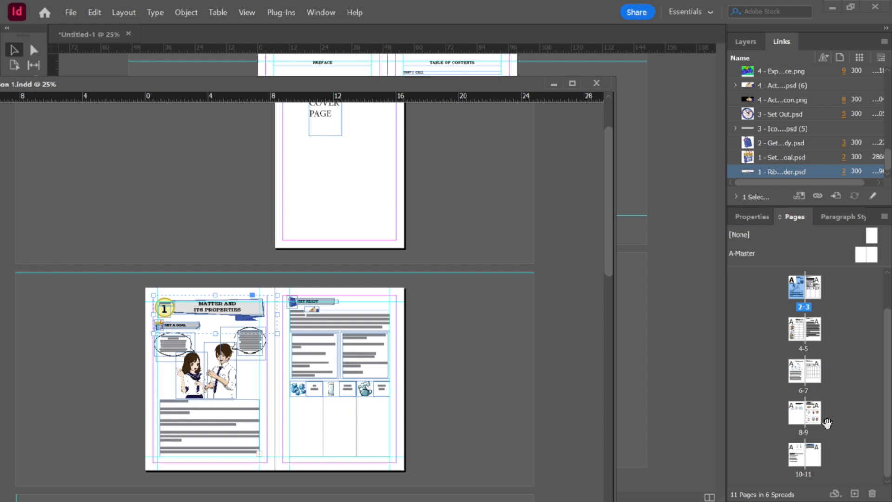
{"action": "left_click", "coordinate": [814, 465], "text": "shift"}
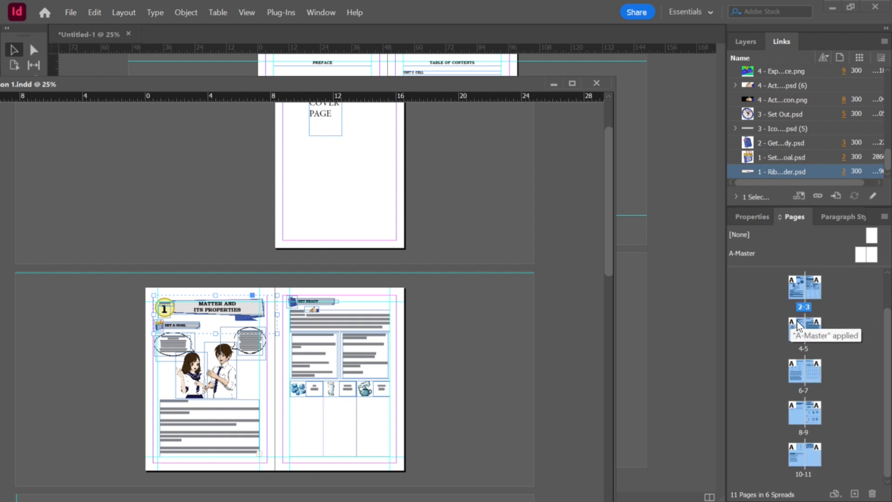
{"action": "left_click_drag", "start_coordinate": [430, 85], "coordinate": [211, 106]}
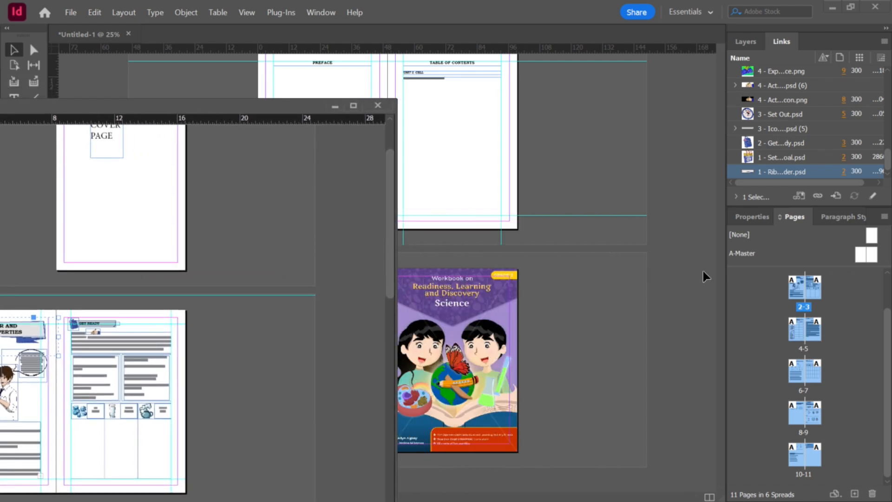
{"action": "left_click", "coordinate": [578, 330]}
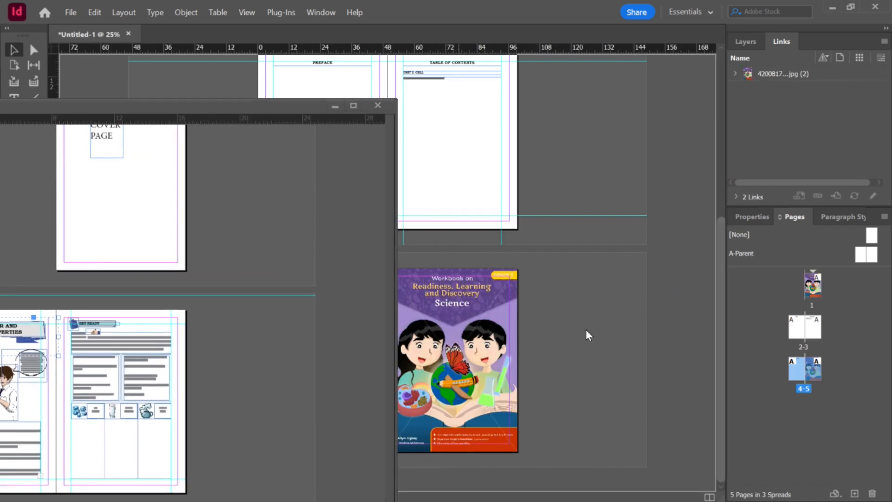
{"action": "key", "text": "ctrl+alt+shift+p"}
{"action": "left_click_drag", "start_coordinate": [420, 395], "coordinate": [441, 46]}
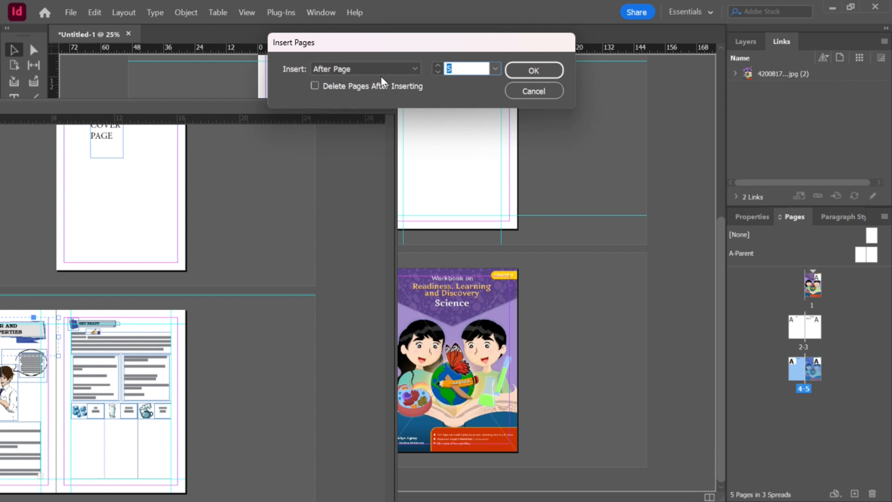
{"action": "left_click", "coordinate": [494, 69]}
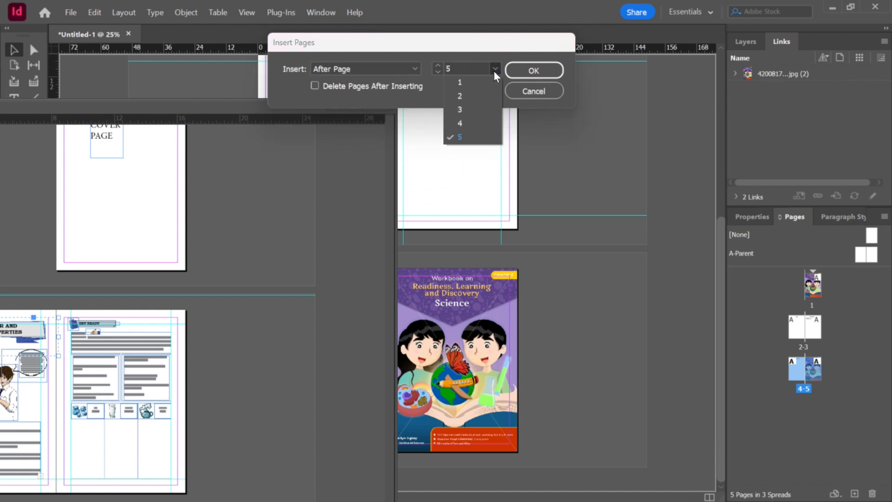
{"action": "left_click", "coordinate": [460, 137]}
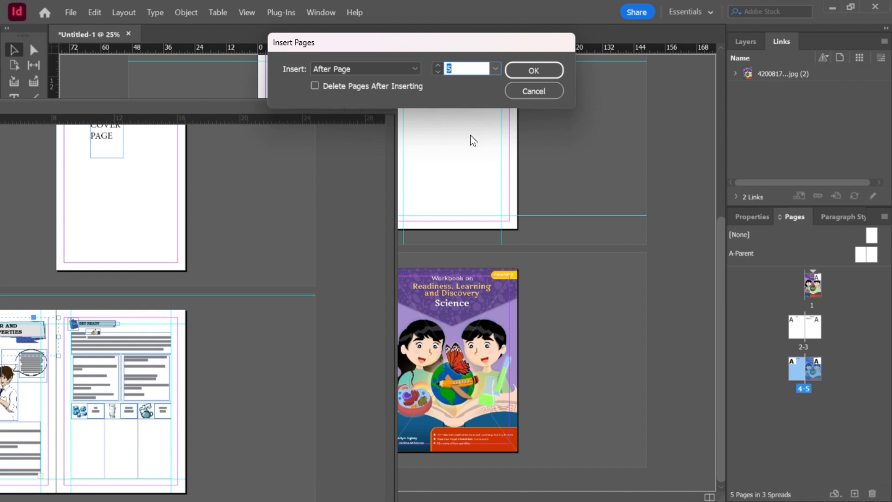
{"action": "left_click", "coordinate": [533, 71]}
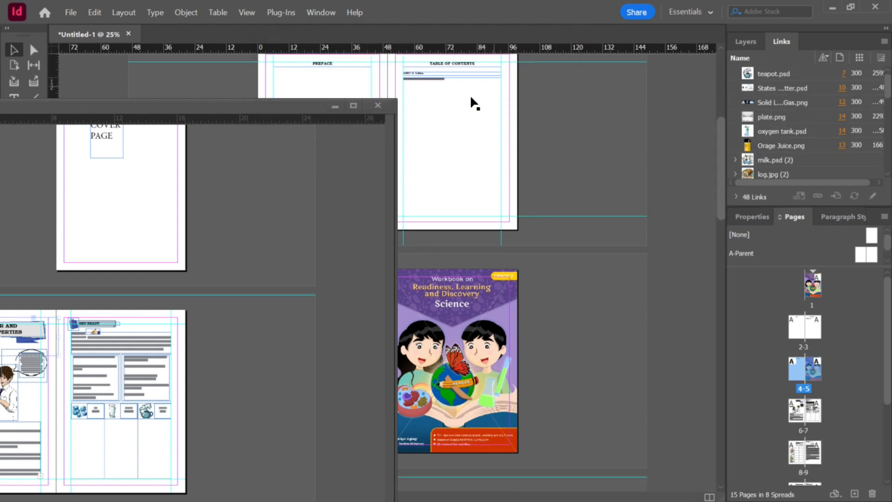
Step: Close the Lesson 1 document and examine the inserted lesson spreads in the workbook at several zoom levels
{"action": "left_click", "coordinate": [378, 105]}
{"action": "scroll", "coordinate": [590, 300], "scroll_direction": "down", "scroll_amount": 5}
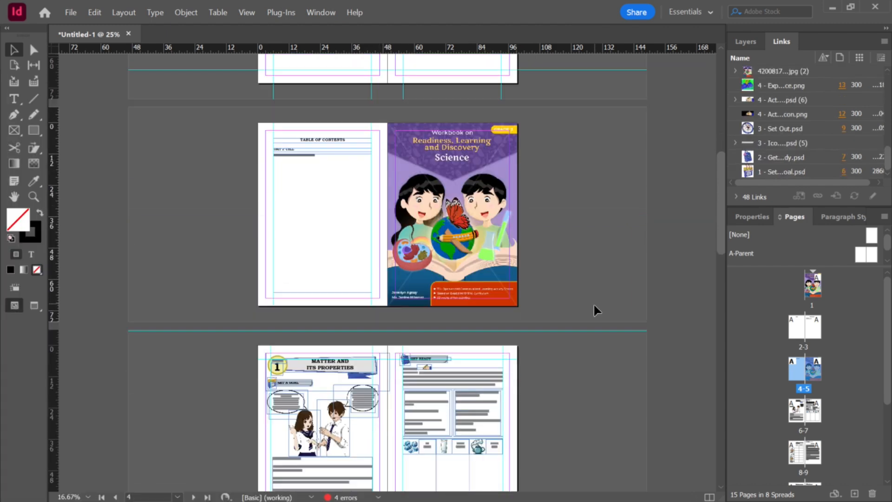
{"action": "scroll", "coordinate": [325, 280], "scroll_direction": "down", "scroll_amount": 1}
{"action": "scroll", "coordinate": [316, 278], "scroll_direction": "up", "scroll_amount": 1}
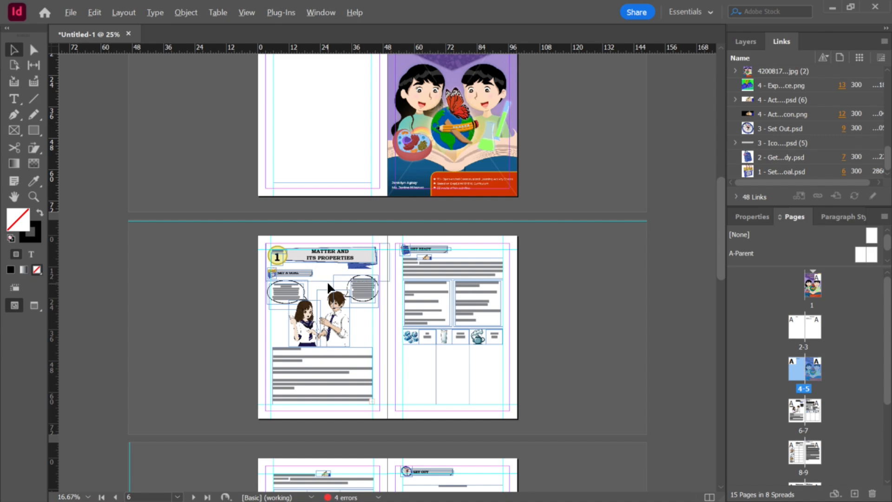
{"action": "scroll", "coordinate": [309, 278], "scroll_direction": "up", "scroll_amount": 4}
{"action": "scroll", "coordinate": [548, 205], "scroll_direction": "down", "scroll_amount": 3}
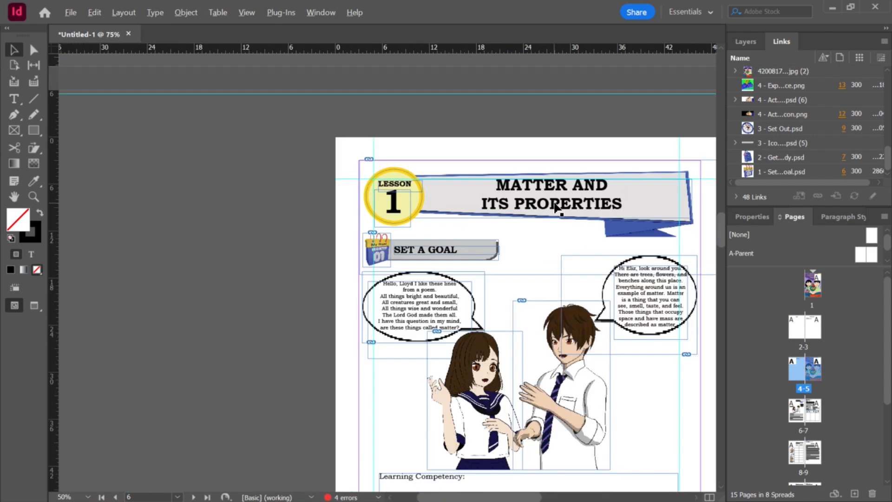
{"action": "scroll", "coordinate": [450, 274], "scroll_direction": "up", "scroll_amount": 4}
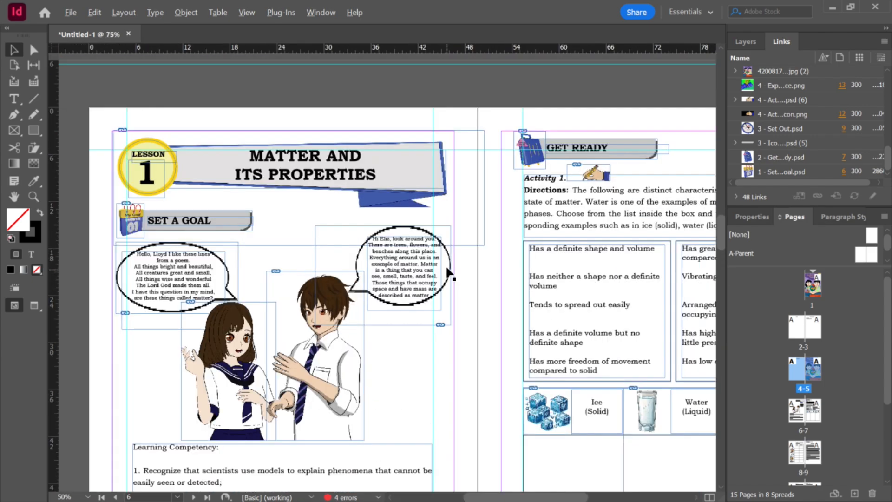
{"action": "scroll", "coordinate": [363, 184], "scroll_direction": "down", "scroll_amount": 10}
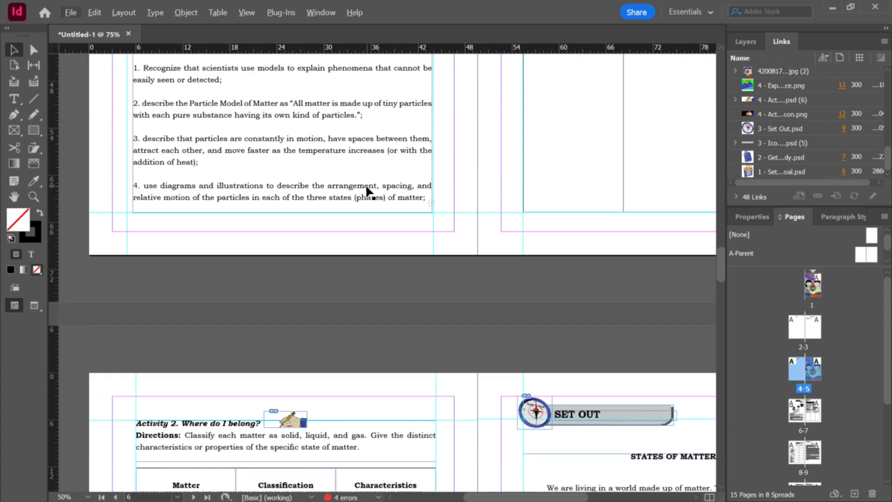
{"action": "scroll", "coordinate": [460, 218], "scroll_direction": "down", "scroll_amount": 5}
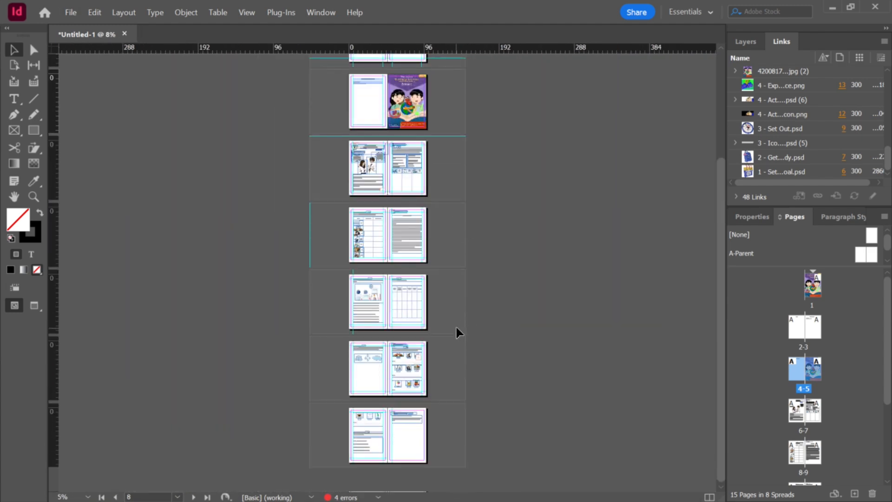
{"action": "scroll", "coordinate": [455, 325], "scroll_direction": "up", "scroll_amount": 4}
{"action": "scroll", "coordinate": [840, 409], "scroll_direction": "down", "scroll_amount": 3}
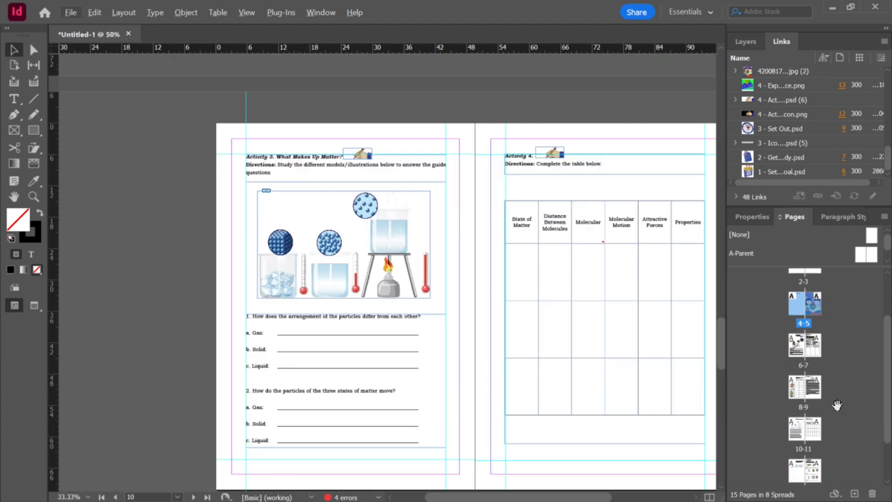
{"action": "scroll", "coordinate": [566, 346], "scroll_direction": "down", "scroll_amount": 2}
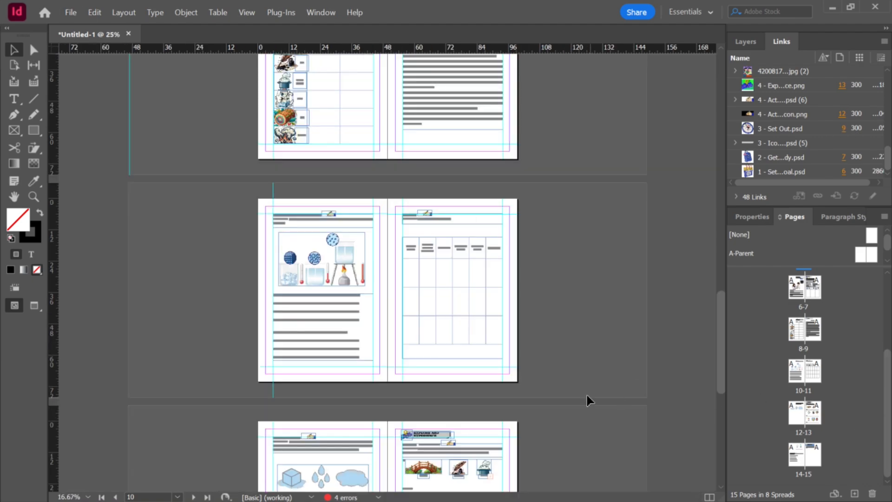
{"action": "scroll", "coordinate": [586, 389], "scroll_direction": "up", "scroll_amount": 2}
{"action": "scroll", "coordinate": [583, 381], "scroll_direction": "up", "scroll_amount": 15}
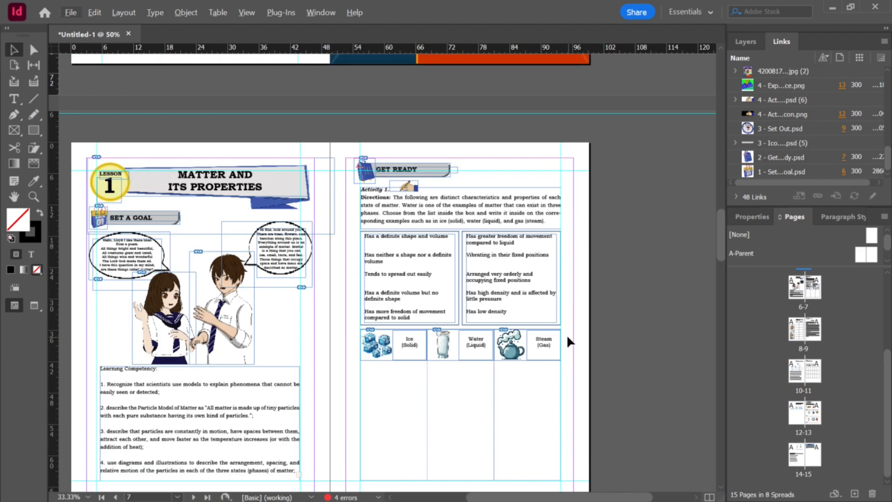
{"action": "scroll", "coordinate": [558, 344], "scroll_direction": "up", "scroll_amount": 3}
{"action": "scroll", "coordinate": [508, 376], "scroll_direction": "up", "scroll_amount": 1}
{"action": "scroll", "coordinate": [429, 379], "scroll_direction": "down", "scroll_amount": 2}
{"action": "scroll", "coordinate": [436, 376], "scroll_direction": "up", "scroll_amount": 1}
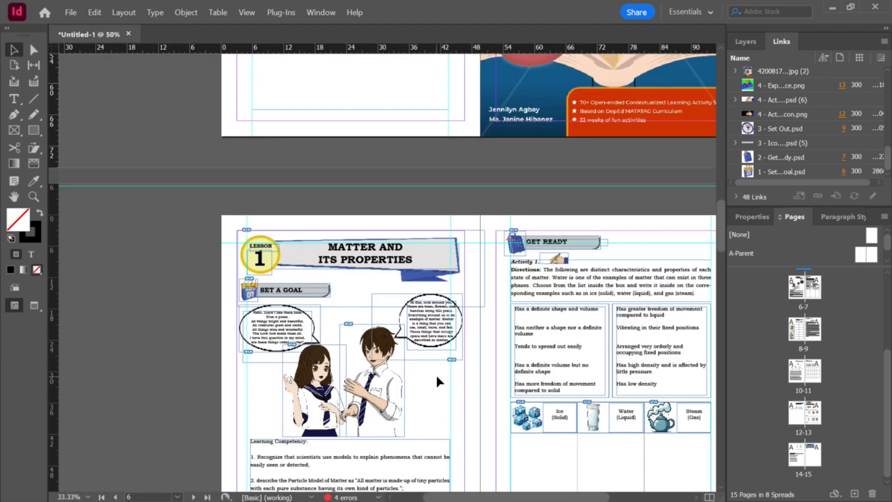
{"action": "scroll", "coordinate": [436, 374], "scroll_direction": "up", "scroll_amount": 1}
{"action": "left_click", "coordinate": [336, 201]}
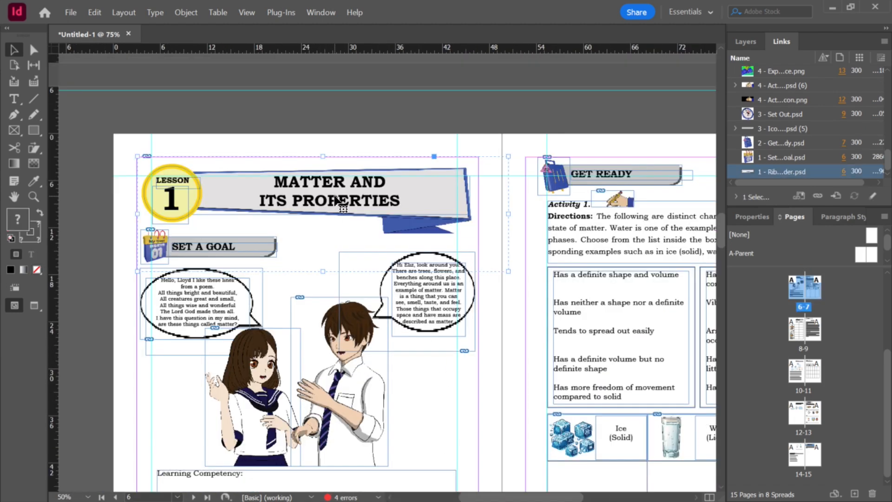
{"action": "scroll", "coordinate": [526, 237], "scroll_direction": "up", "scroll_amount": 3}
{"action": "scroll", "coordinate": [525, 237], "scroll_direction": "down", "scroll_amount": 2}
{"action": "scroll", "coordinate": [517, 220], "scroll_direction": "up", "scroll_amount": 4}
{"action": "scroll", "coordinate": [519, 221], "scroll_direction": "up", "scroll_amount": 2}
{"action": "scroll", "coordinate": [519, 222], "scroll_direction": "up", "scroll_amount": 1}
{"action": "scroll", "coordinate": [492, 193], "scroll_direction": "up", "scroll_amount": 3}
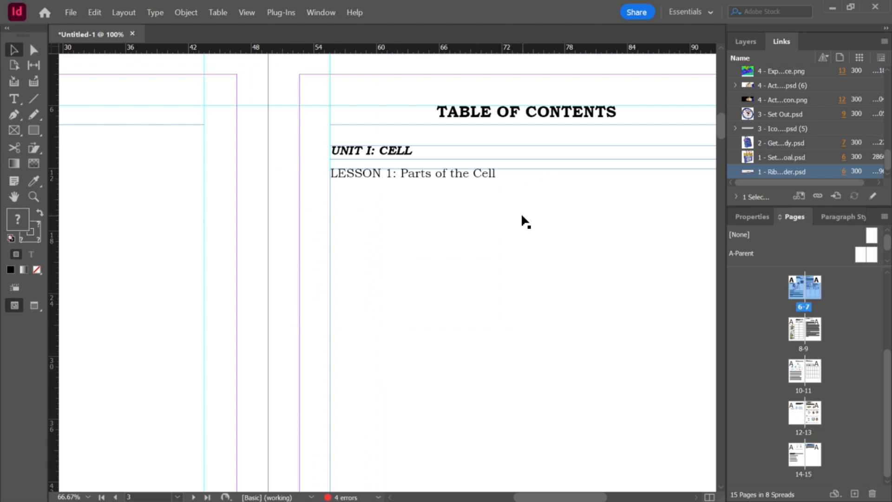
{"action": "scroll", "coordinate": [527, 209], "scroll_direction": "down", "scroll_amount": 3}
{"action": "scroll", "coordinate": [534, 194], "scroll_direction": "down", "scroll_amount": 6}
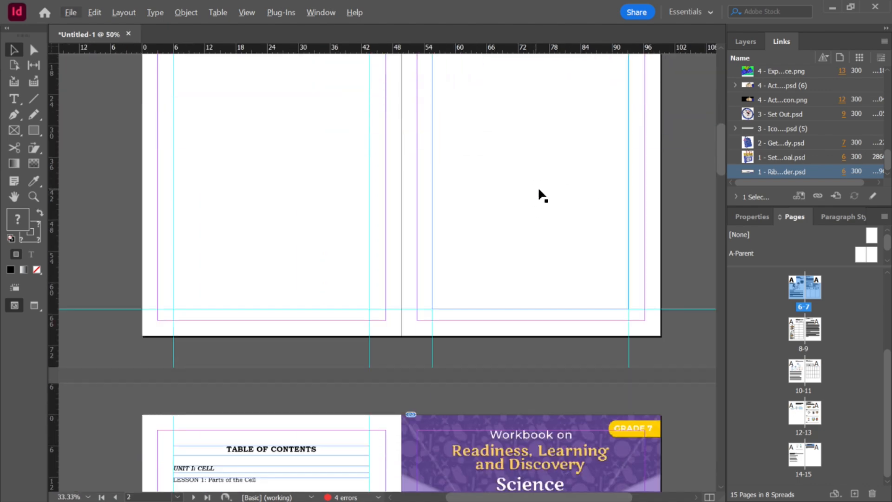
{"action": "scroll", "coordinate": [551, 201], "scroll_direction": "down", "scroll_amount": 5}
{"action": "scroll", "coordinate": [550, 200], "scroll_direction": "down", "scroll_amount": 1}
{"action": "scroll", "coordinate": [372, 207], "scroll_direction": "up", "scroll_amount": 2, "text": "ctrl"}
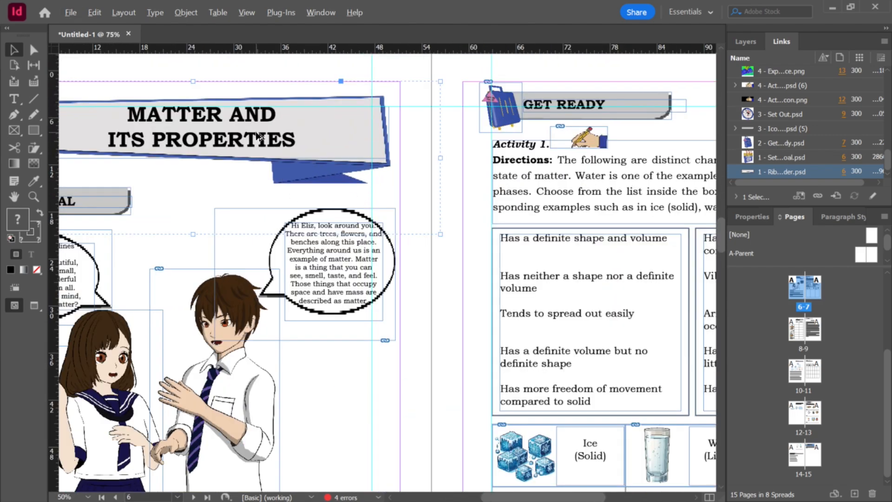
{"action": "scroll", "coordinate": [258, 139], "scroll_direction": "down", "scroll_amount": 1, "text": "ctrl"}
{"action": "scroll", "coordinate": [171, 136], "scroll_direction": "up", "scroll_amount": 2, "text": "ctrl"}
{"action": "left_click", "coordinate": [216, 134]}
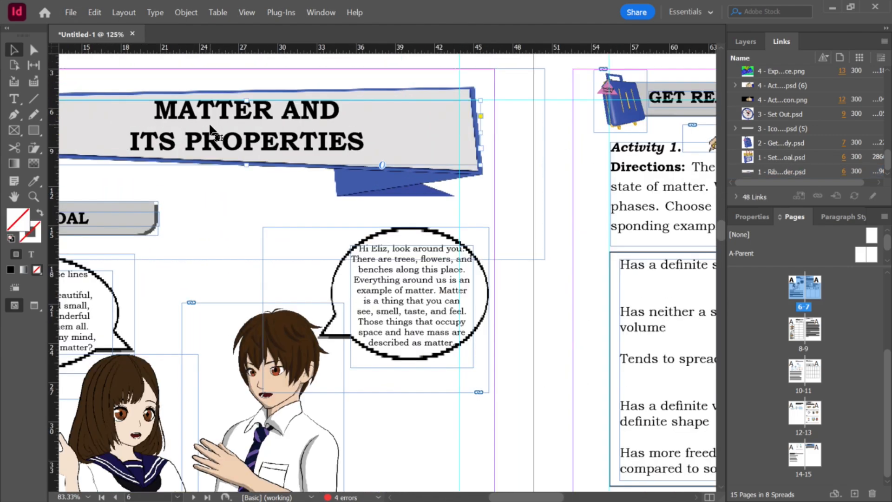
{"action": "scroll", "coordinate": [295, 139], "scroll_direction": "down", "scroll_amount": 2, "text": "alt"}
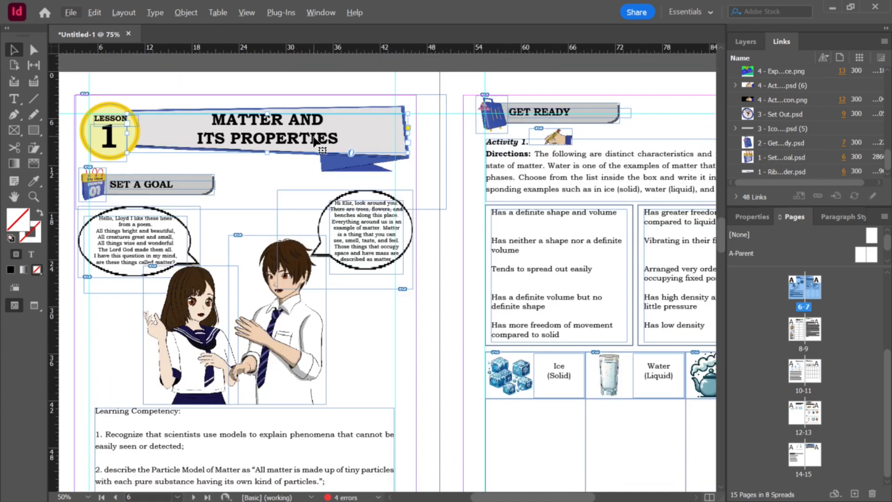
Step: Create a new paragraph style from the MATTER AND ITS PROPERTIES title text and name it TITLE PAGE
{"action": "key", "text": "t"}
{"action": "left_click", "coordinate": [314, 137]}
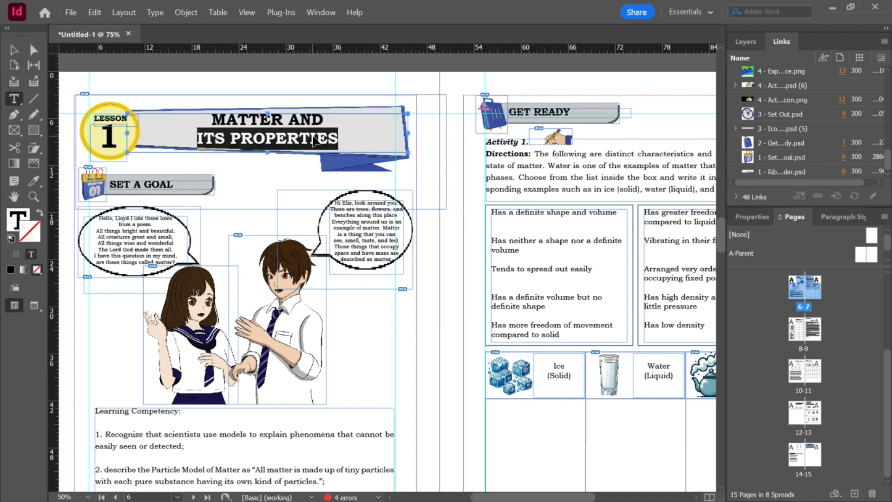
{"action": "left_click", "coordinate": [315, 139]}
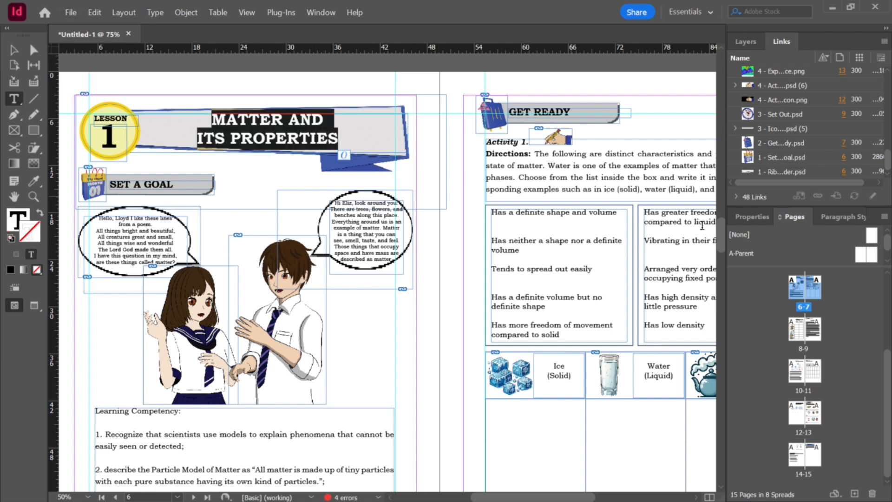
{"action": "left_click", "coordinate": [854, 223]}
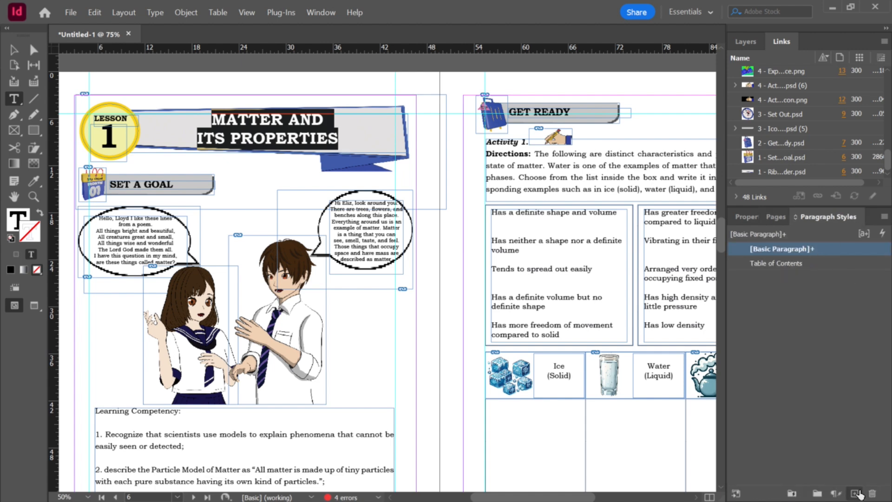
{"action": "left_click", "coordinate": [855, 494]}
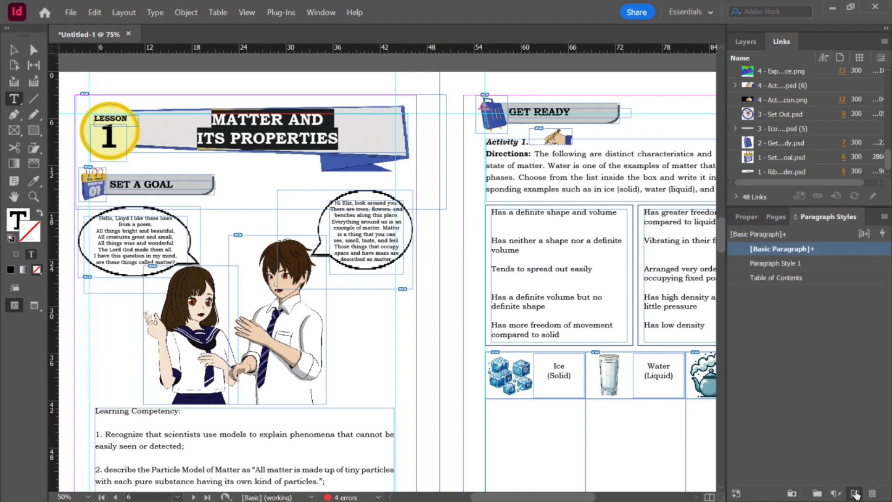
{"action": "left_click", "coordinate": [783, 264]}
{"action": "left_click", "coordinate": [782, 263]}
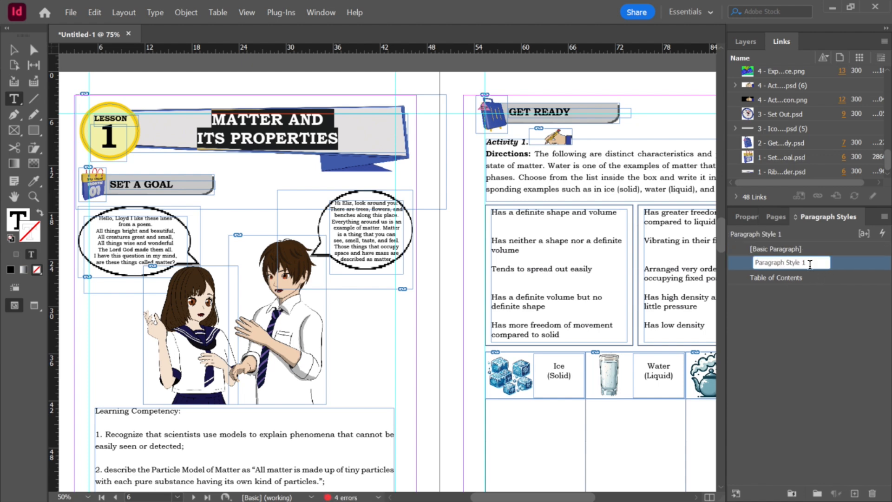
{"action": "left_click_drag", "start_coordinate": [810, 264], "coordinate": [700, 260]}
{"action": "type", "text": "TITLE"}
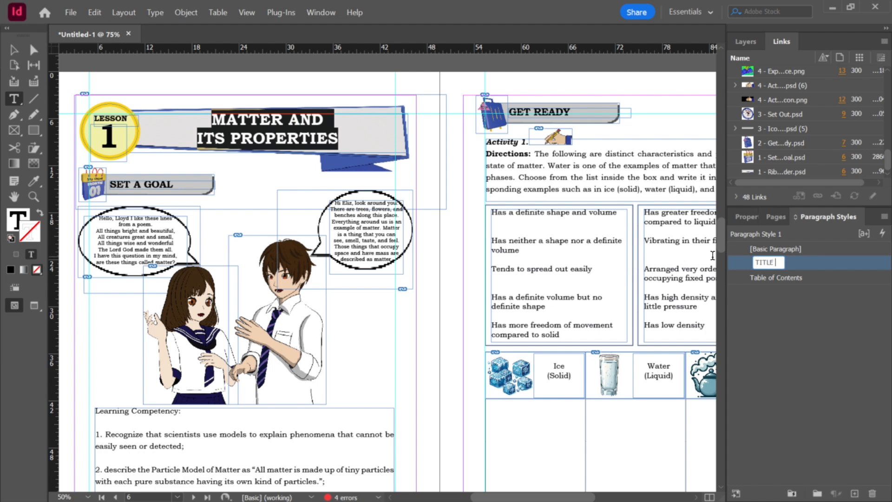
{"action": "type", "text": " PAGE"}
{"action": "left_click", "coordinate": [802, 320]}
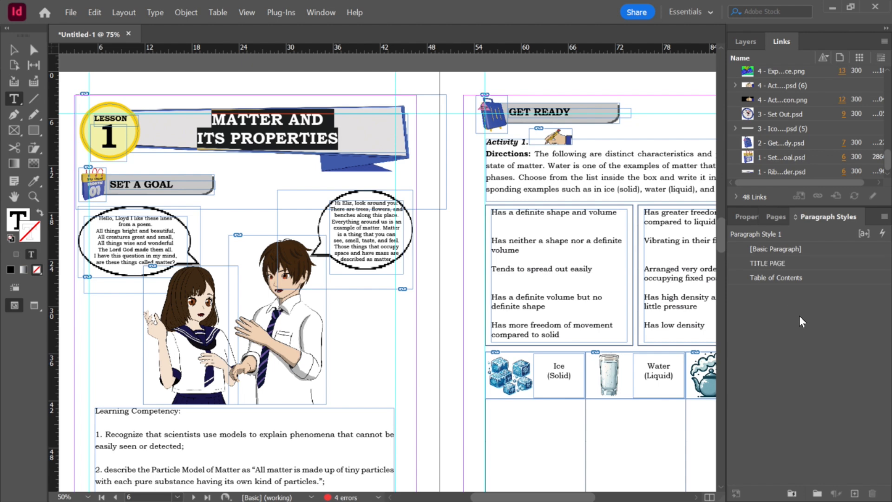
Step: Try applying the TITLE PAGE paragraph style to the selected lesson title, undoing the accidental text deletion
{"action": "left_click", "coordinate": [797, 265]}
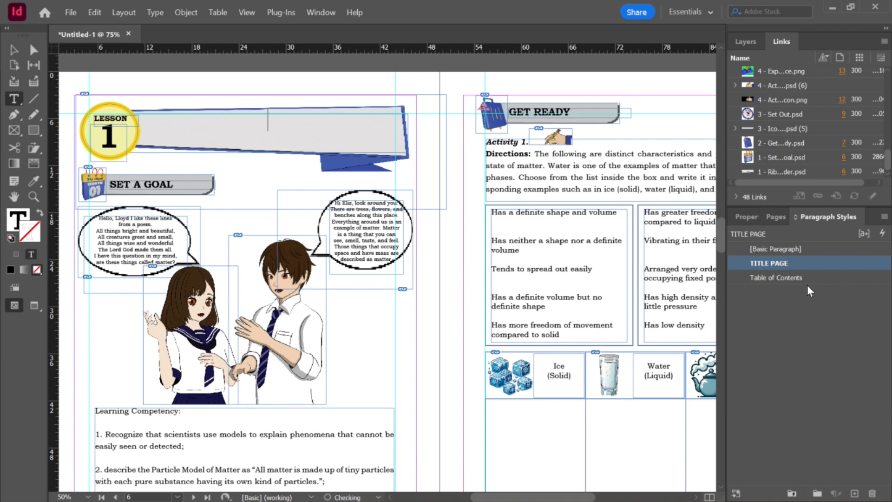
{"action": "left_click", "coordinate": [790, 277]}
{"action": "left_click", "coordinate": [799, 269]}
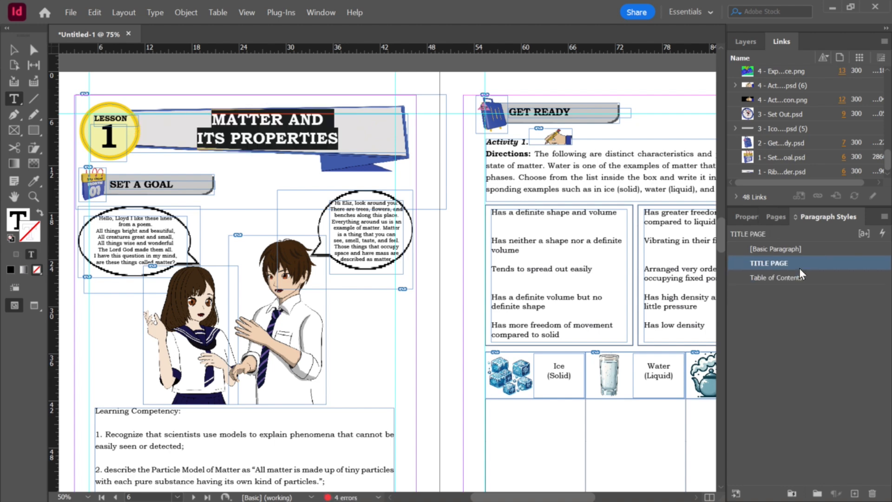
{"action": "key", "text": "BackSpace"}
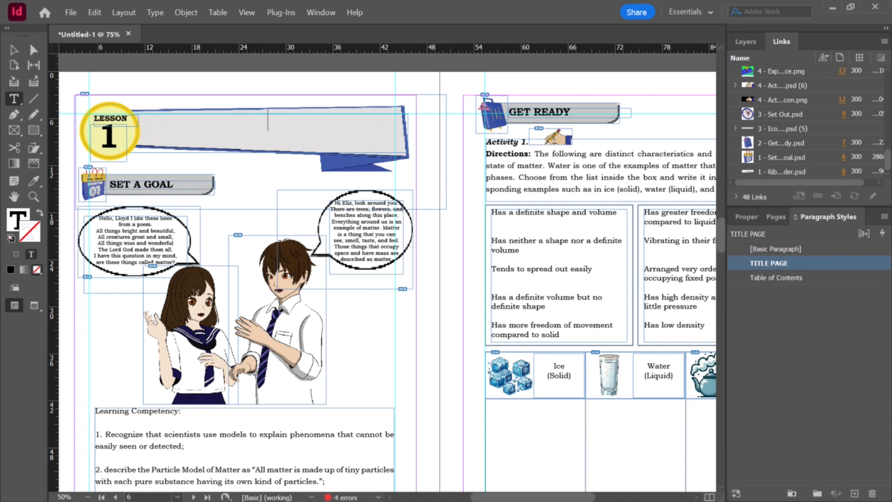
{"action": "key", "text": "ctrl+z"}
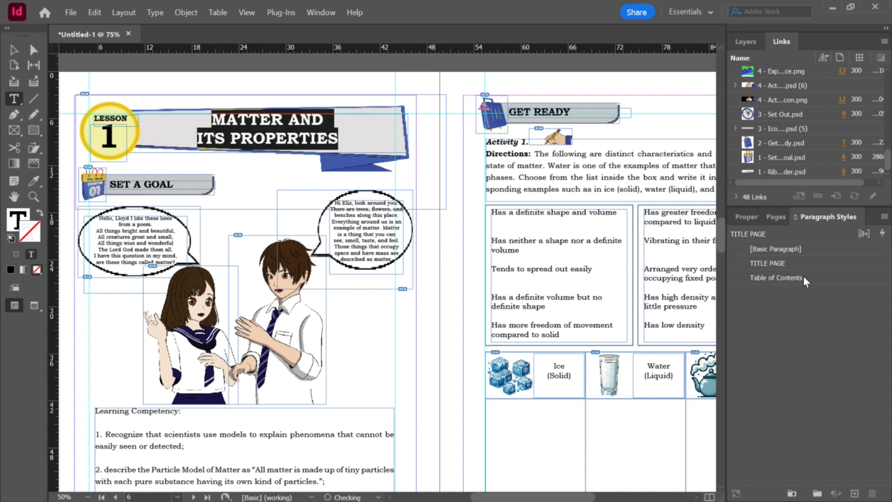
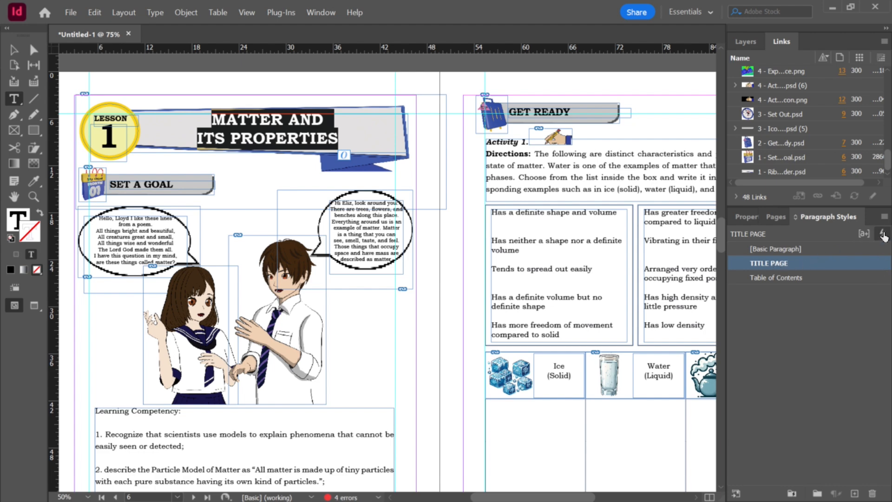
Step: Apply the TITLE PAGE paragraph style to the current paragraph through Quick Apply
{"action": "left_click", "coordinate": [882, 235]}
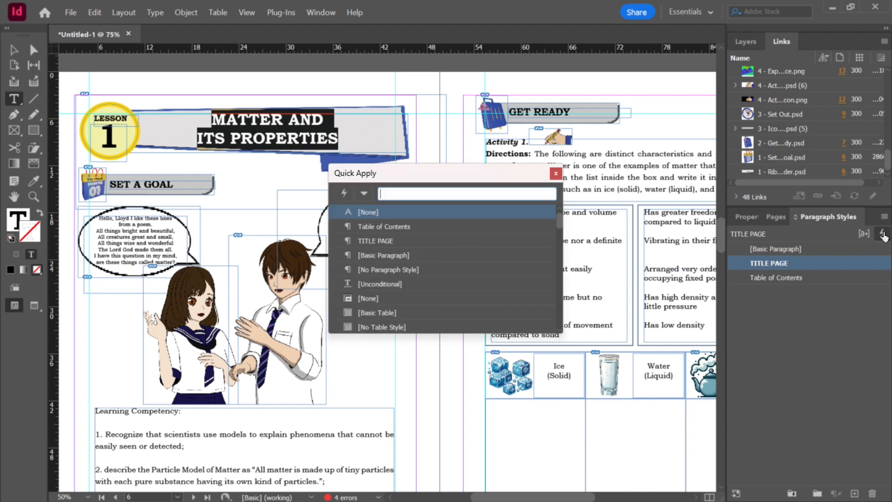
{"action": "left_click", "coordinate": [384, 242]}
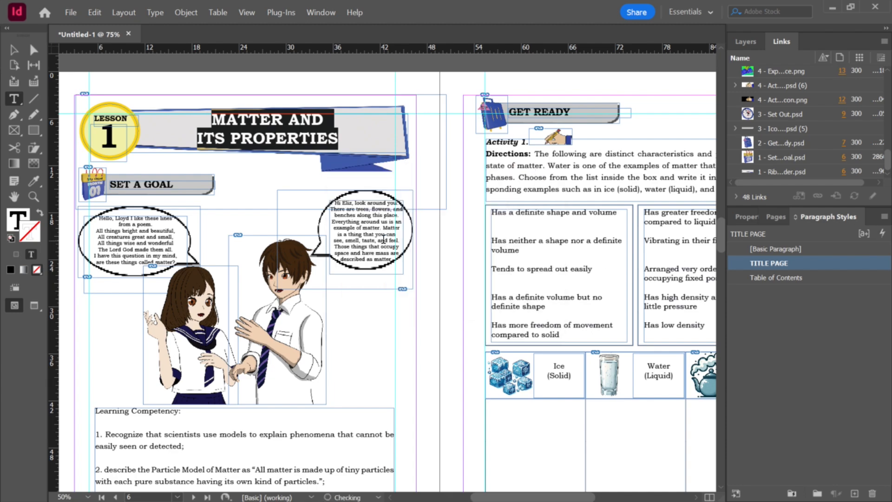
Step: Browse the Preface, Table of Contents and first lesson spread at different zoom levels
{"action": "scroll", "coordinate": [413, 197], "scroll_direction": "up", "scroll_amount": 3}
{"action": "scroll", "coordinate": [413, 197], "scroll_direction": "up", "scroll_amount": 15}
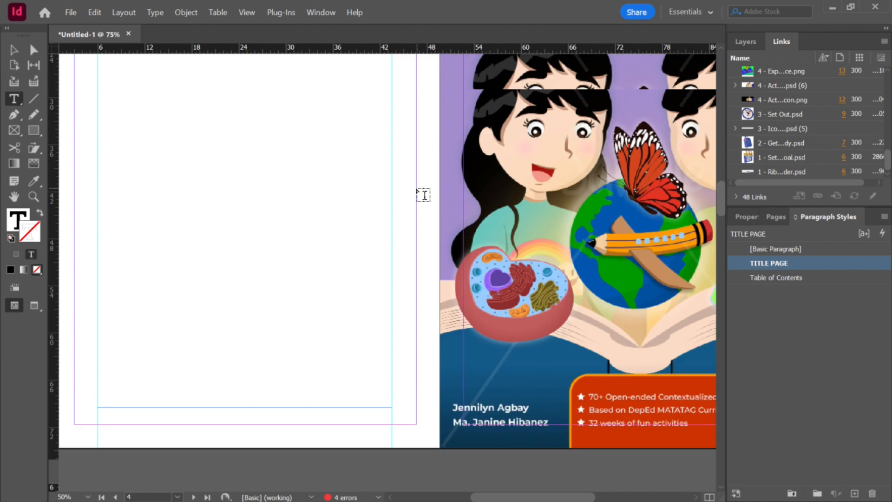
{"action": "scroll", "coordinate": [563, 181], "scroll_direction": "up", "scroll_amount": 2}
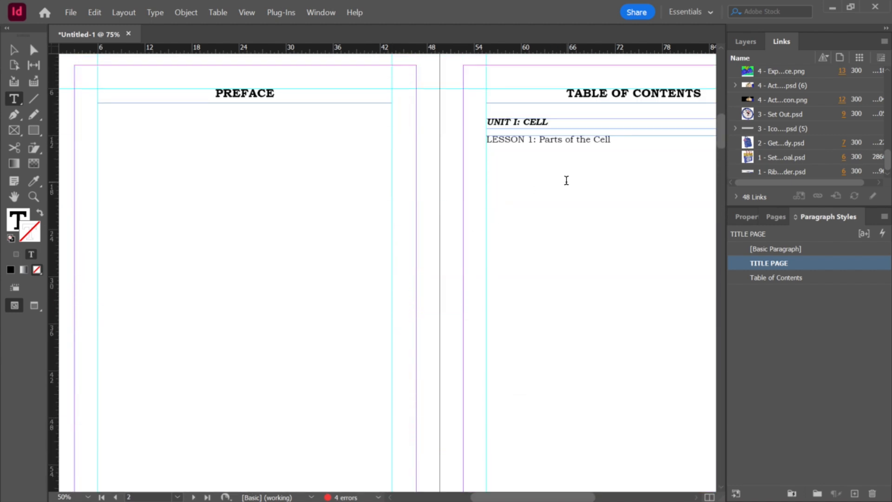
{"action": "scroll", "coordinate": [565, 181], "scroll_direction": "down", "scroll_amount": 2}
{"action": "scroll", "coordinate": [544, 217], "scroll_direction": "up", "scroll_amount": 2}
{"action": "scroll", "coordinate": [537, 219], "scroll_direction": "up", "scroll_amount": 1}
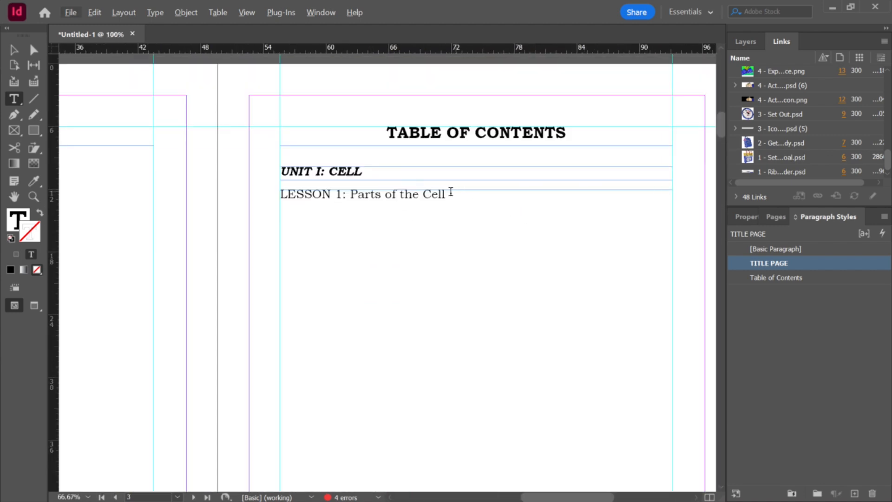
{"action": "scroll", "coordinate": [451, 197], "scroll_direction": "down", "scroll_amount": 1}
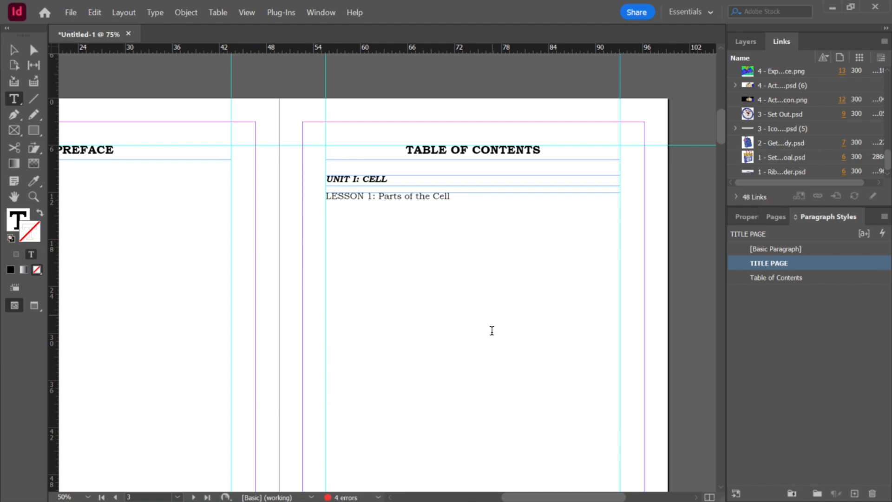
{"action": "scroll", "coordinate": [489, 313], "scroll_direction": "down", "scroll_amount": 5}
{"action": "scroll", "coordinate": [488, 356], "scroll_direction": "down", "scroll_amount": 1}
{"action": "scroll", "coordinate": [495, 364], "scroll_direction": "down", "scroll_amount": 12}
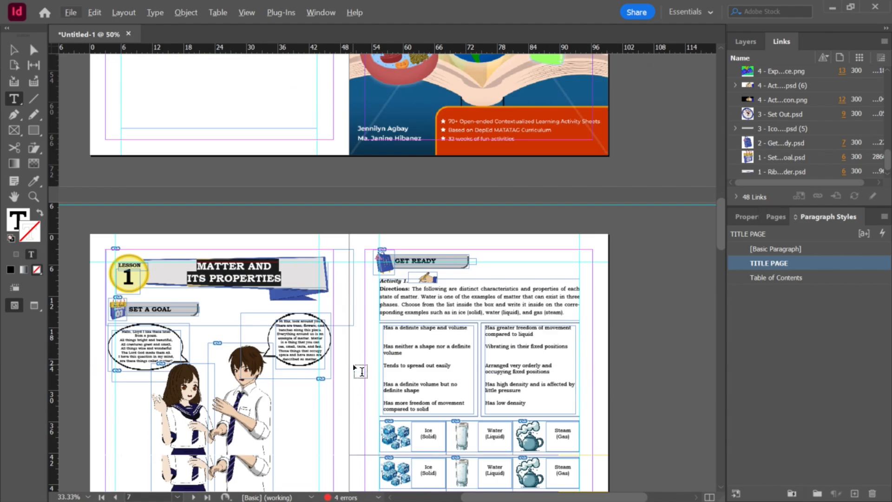
{"action": "scroll", "coordinate": [294, 398], "scroll_direction": "up", "scroll_amount": 2}
{"action": "scroll", "coordinate": [265, 382], "scroll_direction": "up", "scroll_amount": 1}
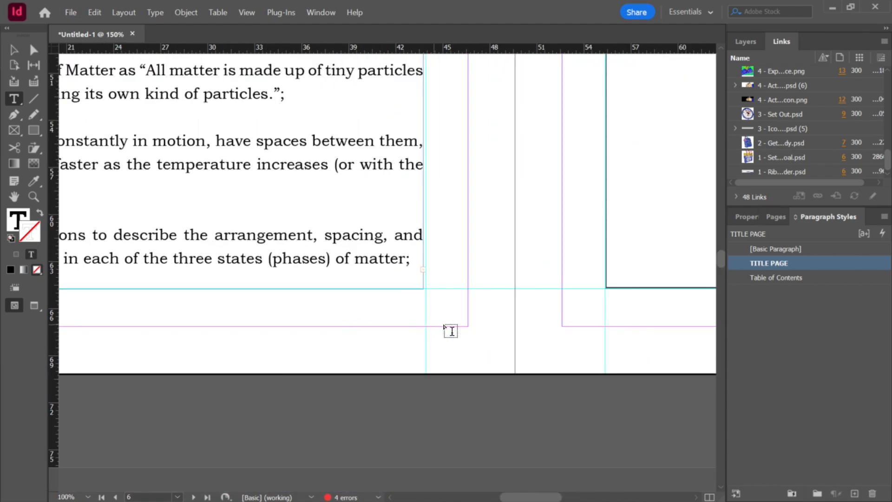
{"action": "scroll", "coordinate": [395, 331], "scroll_direction": "down", "scroll_amount": 1}
{"action": "scroll", "coordinate": [179, 337], "scroll_direction": "down", "scroll_amount": 1}
{"action": "scroll", "coordinate": [186, 335], "scroll_direction": "up", "scroll_amount": 1}
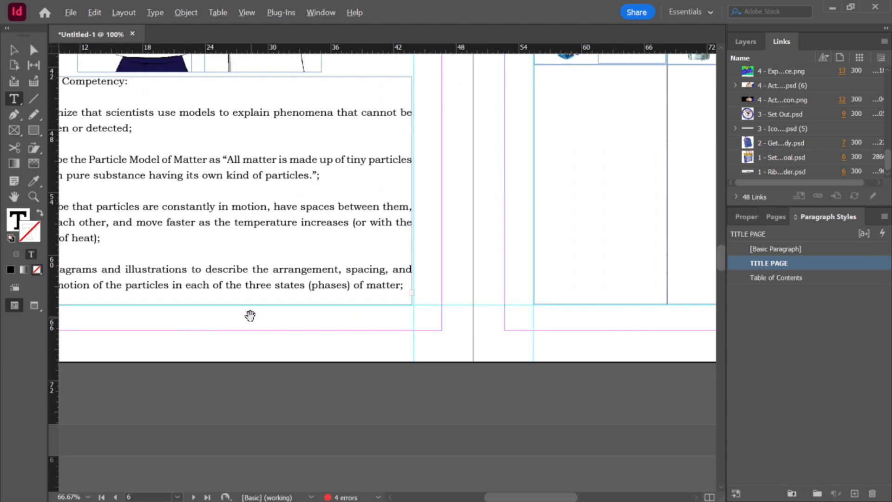
Step: Remove the trailing empty lines after the Learning Competency list and shrink its text frame to fit the text
{"action": "left_click", "coordinate": [9, 48]}
{"action": "left_click_drag", "start_coordinate": [214, 305], "coordinate": [210, 354]}
{"action": "scroll", "coordinate": [233, 328], "scroll_direction": "down", "scroll_amount": 2}
{"action": "scroll", "coordinate": [233, 330], "scroll_direction": "up", "scroll_amount": 1}
{"action": "key", "text": "t"}
{"action": "left_click", "coordinate": [209, 337]}
{"action": "key", "text": "BackSpace"}
{"action": "key", "text": "BackSpace"}
{"action": "key", "text": "BackSpace"}
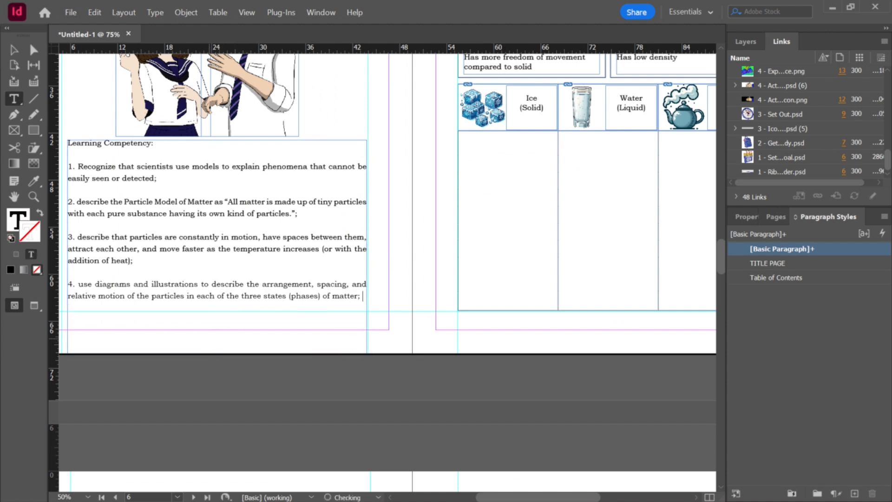
{"action": "key", "text": "ctrl+z"}
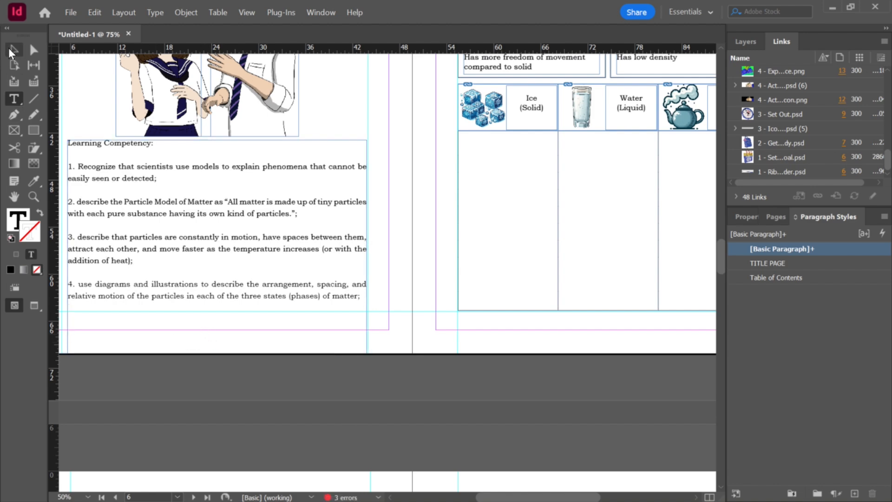
{"action": "left_click", "coordinate": [12, 52]}
{"action": "left_click_drag", "start_coordinate": [213, 355], "coordinate": [197, 304]}
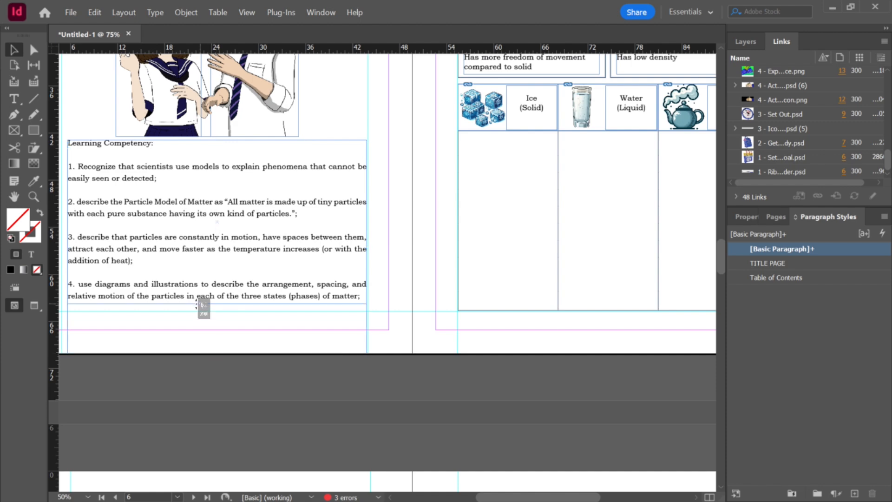
Step: Inspect the resized Learning Competency frame and the lesson spreads at several zoom levels
{"action": "scroll", "coordinate": [363, 355], "scroll_direction": "down", "scroll_amount": 1}
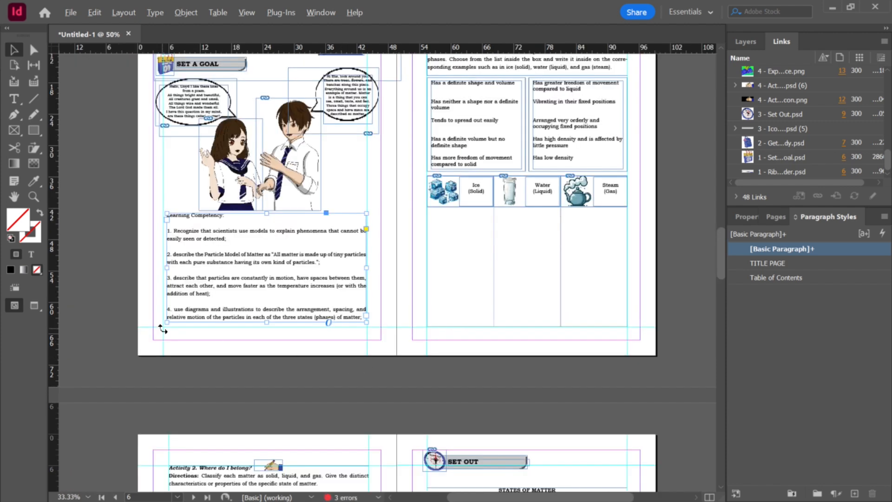
{"action": "scroll", "coordinate": [162, 328], "scroll_direction": "up", "scroll_amount": 5}
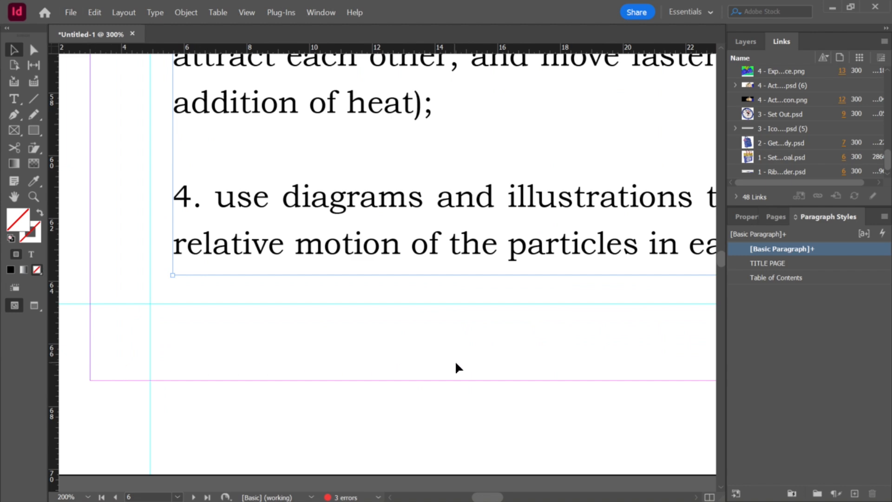
{"action": "scroll", "coordinate": [455, 367], "scroll_direction": "down", "scroll_amount": 4}
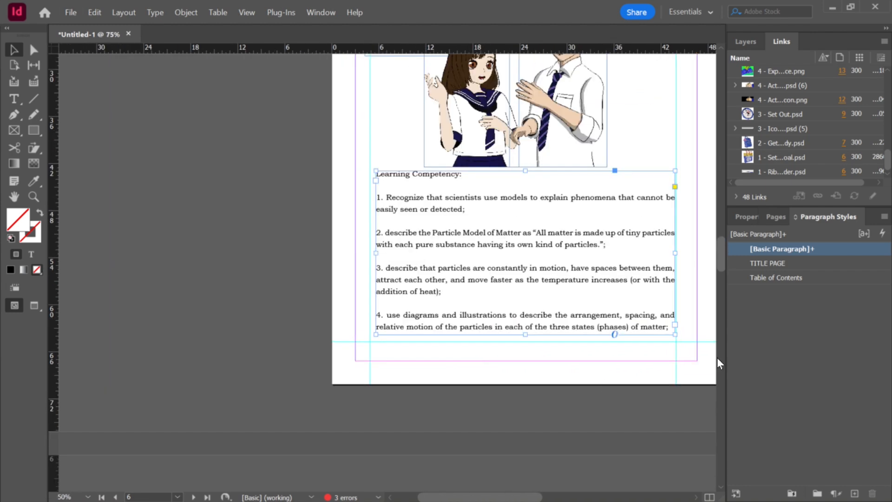
{"action": "scroll", "coordinate": [717, 359], "scroll_direction": "down", "scroll_amount": 1}
{"action": "scroll", "coordinate": [669, 353], "scroll_direction": "up", "scroll_amount": 1}
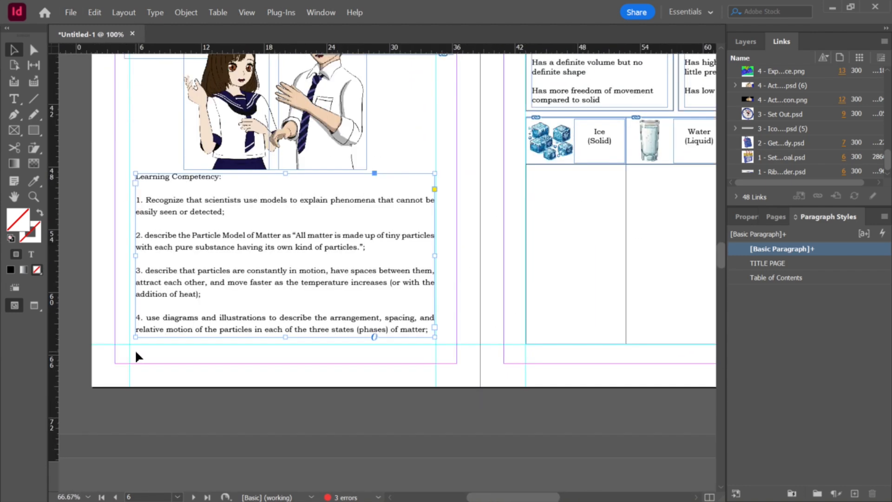
{"action": "scroll", "coordinate": [137, 356], "scroll_direction": "up", "scroll_amount": 3}
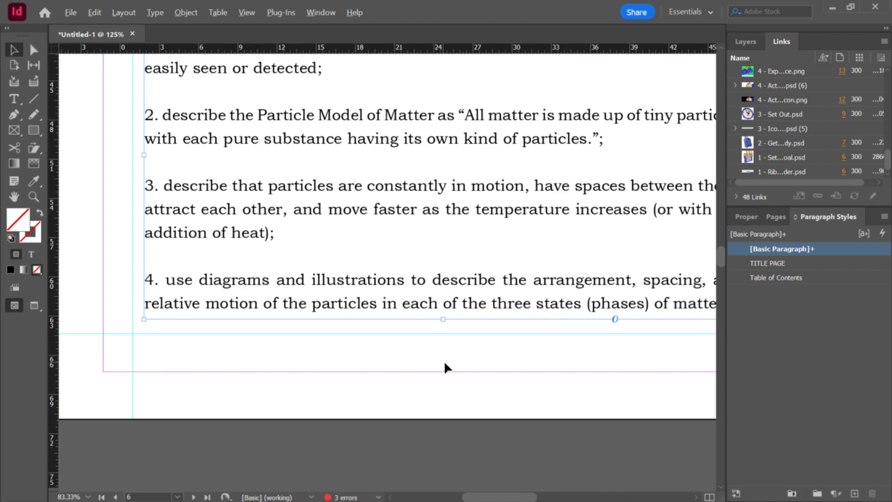
{"action": "scroll", "coordinate": [443, 364], "scroll_direction": "down", "scroll_amount": 5}
{"action": "scroll", "coordinate": [660, 370], "scroll_direction": "up", "scroll_amount": 2}
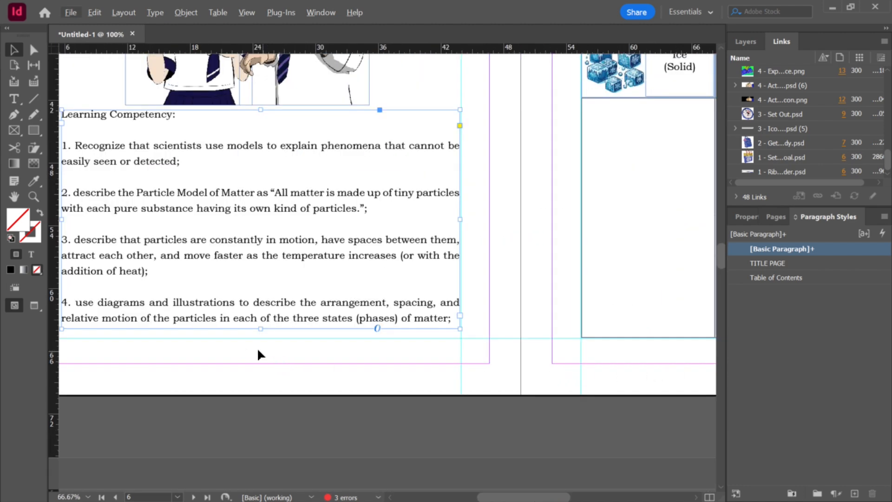
{"action": "scroll", "coordinate": [262, 364], "scroll_direction": "down", "scroll_amount": 4}
{"action": "scroll", "coordinate": [529, 364], "scroll_direction": "up", "scroll_amount": 1}
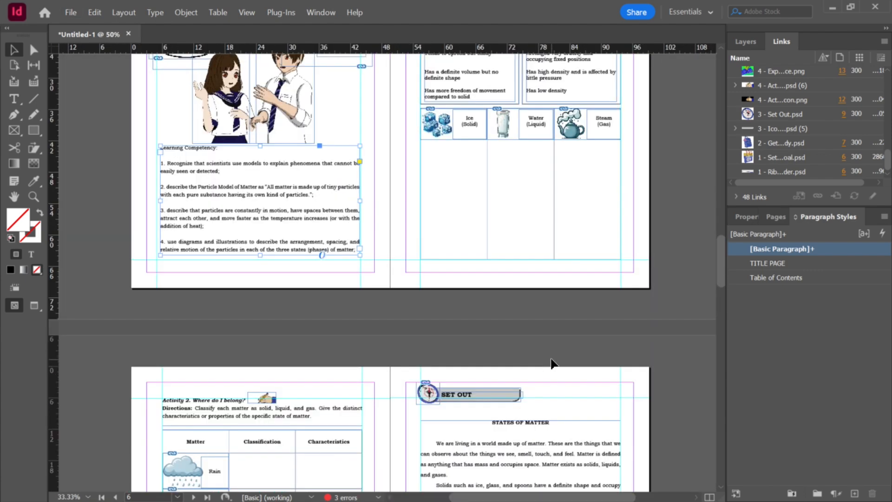
{"action": "scroll", "coordinate": [523, 360], "scroll_direction": "down", "scroll_amount": 1}
{"action": "scroll", "coordinate": [390, 307], "scroll_direction": "up", "scroll_amount": 3}
{"action": "scroll", "coordinate": [438, 265], "scroll_direction": "up", "scroll_amount": 4}
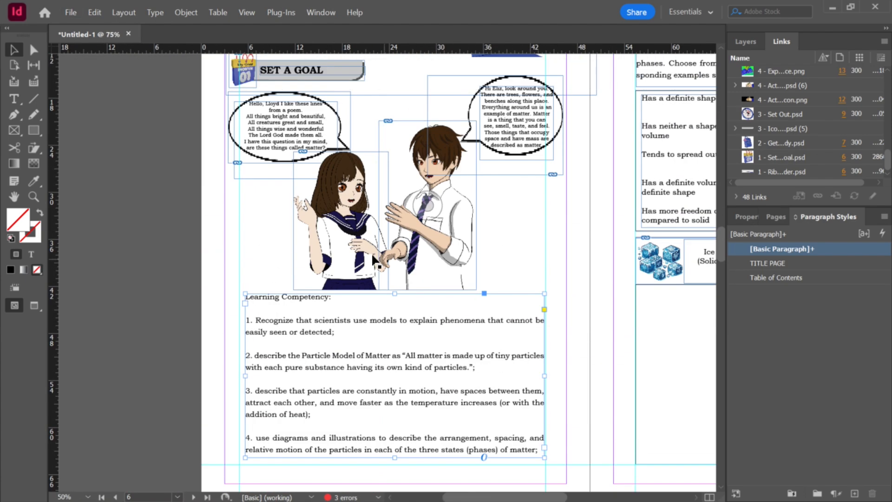
{"action": "scroll", "coordinate": [362, 205], "scroll_direction": "up", "scroll_amount": 2}
{"action": "scroll", "coordinate": [471, 398], "scroll_direction": "down", "scroll_amount": 6}
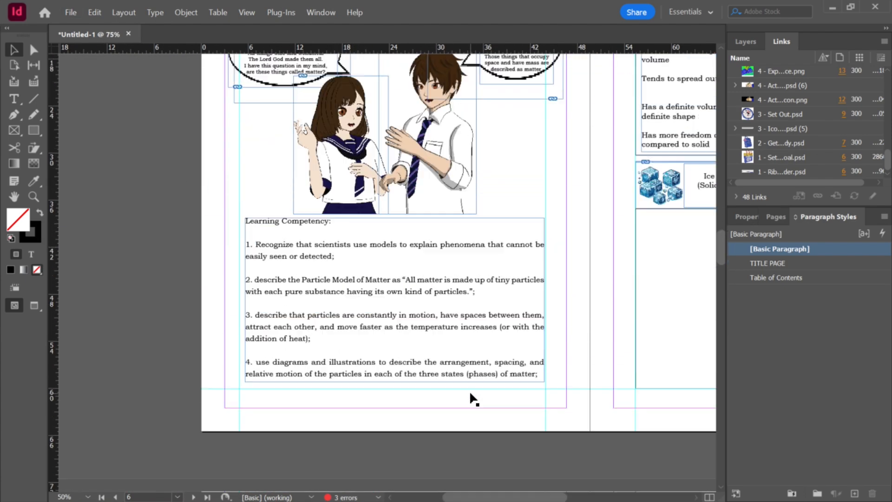
{"action": "scroll", "coordinate": [399, 307], "scroll_direction": "down", "scroll_amount": 1}
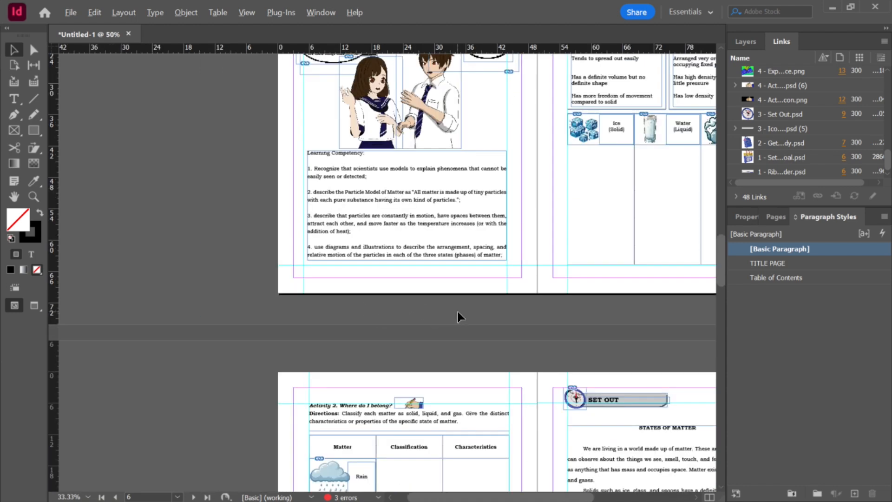
{"action": "scroll", "coordinate": [457, 316], "scroll_direction": "down", "scroll_amount": 4}
{"action": "scroll", "coordinate": [455, 295], "scroll_direction": "up", "scroll_amount": 1}
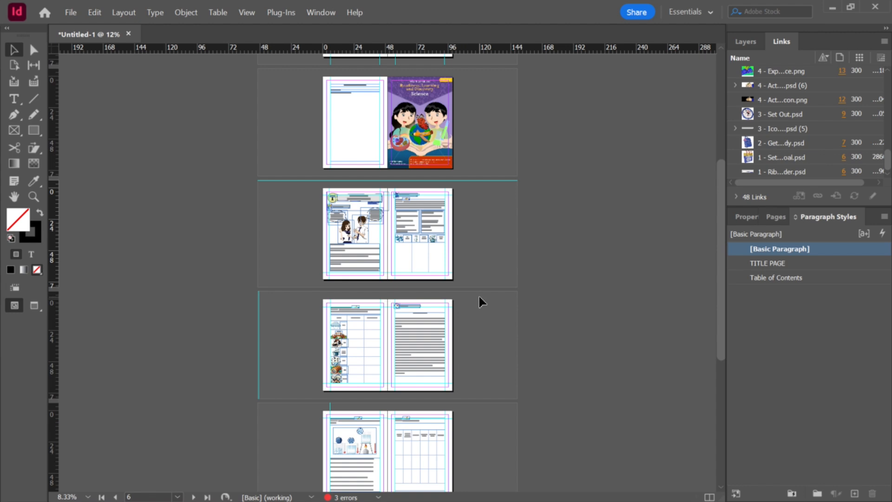
Step: Open Science 7 - Lesson 2.indd from the Garde 7 - Lesson 2 folder
{"action": "key", "text": "alt+Tab"}
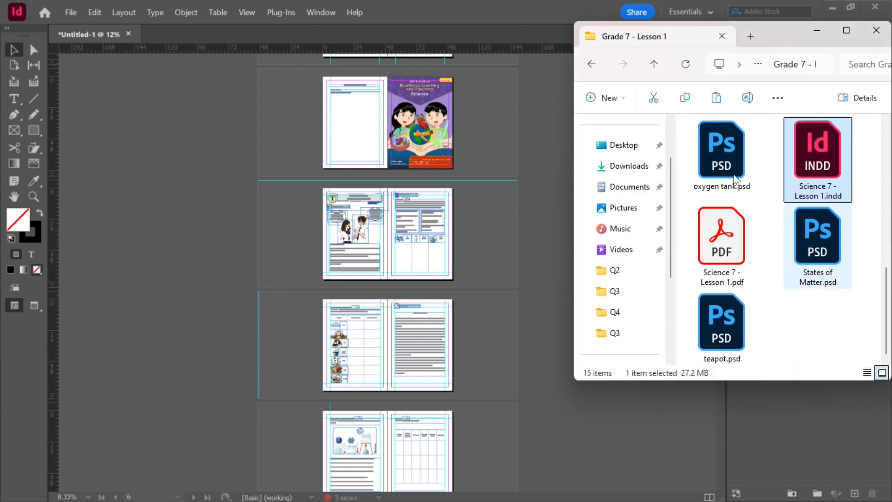
{"action": "left_click", "coordinate": [653, 63]}
{"action": "double_click", "coordinate": [742, 144]}
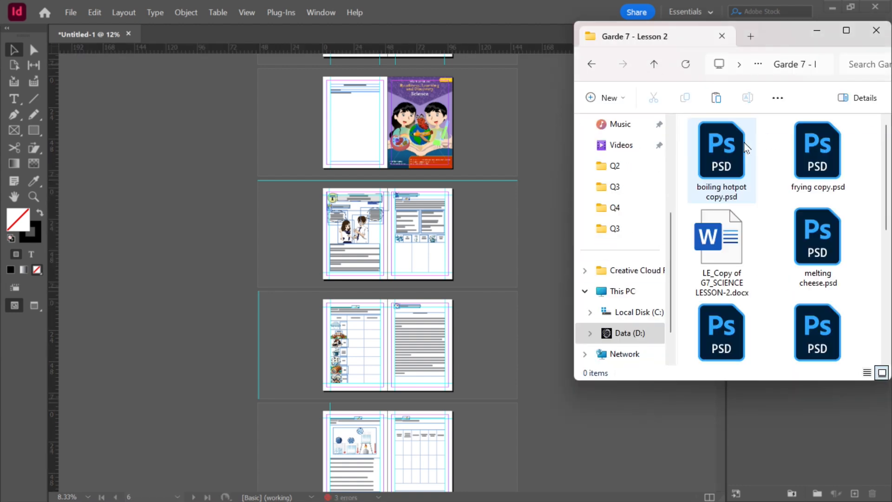
{"action": "scroll", "coordinate": [816, 223], "scroll_direction": "down", "scroll_amount": 5}
{"action": "left_click", "coordinate": [822, 239]}
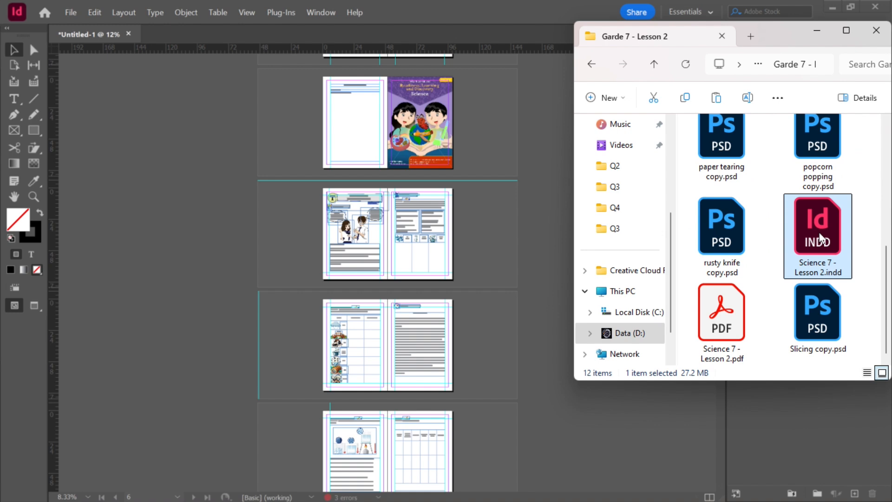
{"action": "double_click", "coordinate": [821, 238]}
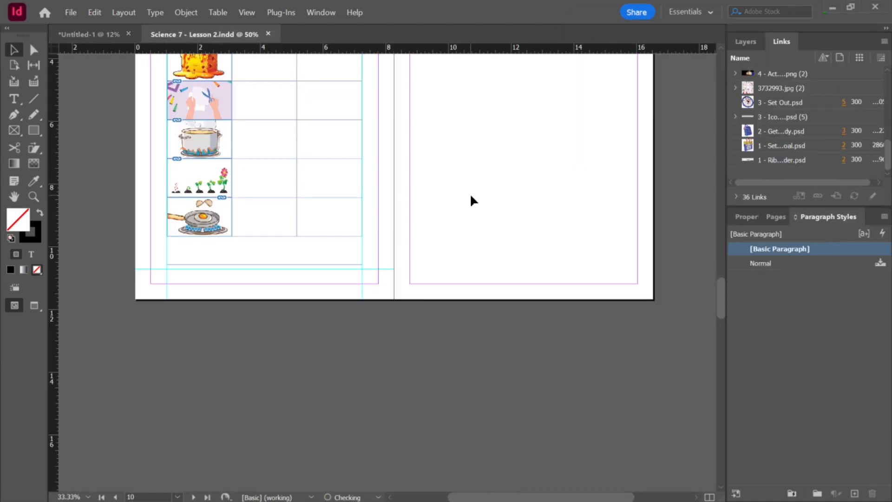
Step: Move Lesson 2's spreads 2-3 through 10-11 into the workbook, inserting them after page 15, and close the Lesson 2 window
{"action": "left_click_drag", "start_coordinate": [214, 41], "coordinate": [6, 140]}
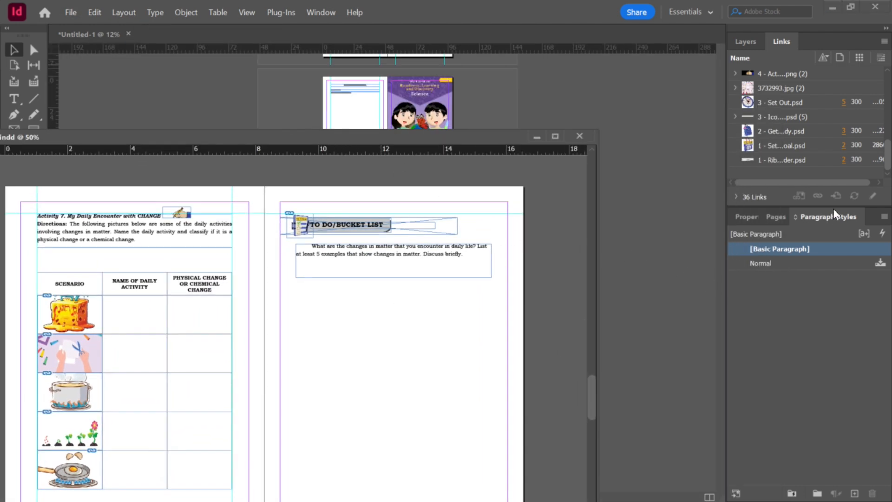
{"action": "left_click", "coordinate": [773, 215]}
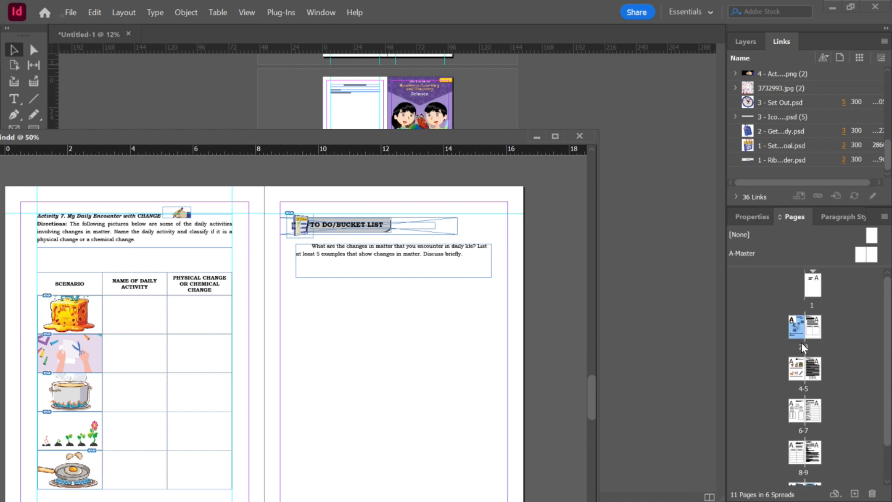
{"action": "scroll", "coordinate": [812, 340], "scroll_direction": "down", "scroll_amount": 2}
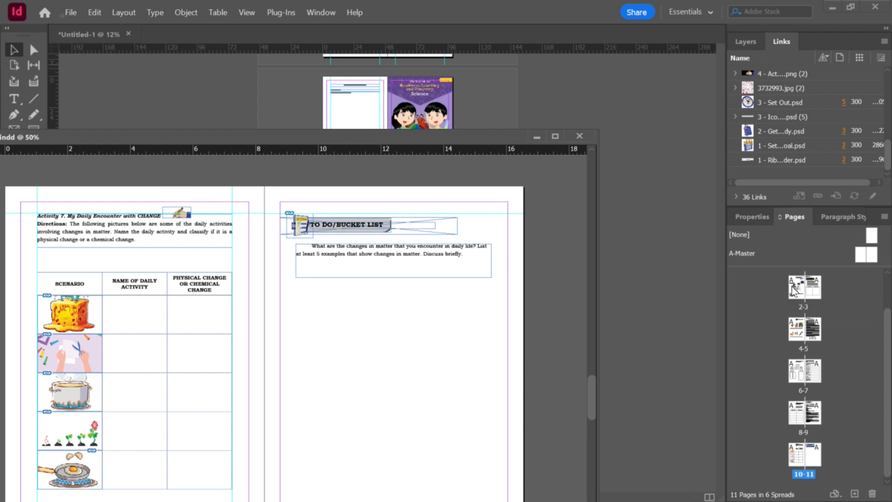
{"action": "left_click", "coordinate": [813, 463], "text": "shift"}
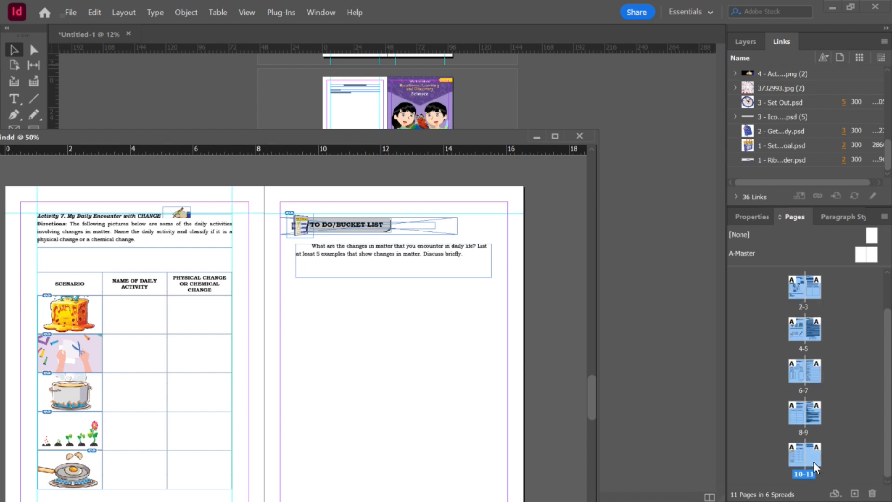
{"action": "left_click_drag", "start_coordinate": [812, 461], "coordinate": [652, 307]}
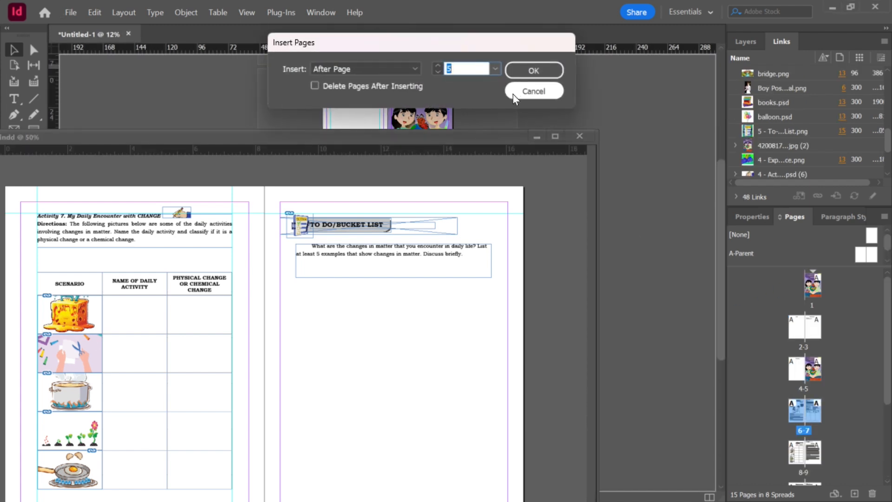
{"action": "left_click", "coordinate": [496, 69]}
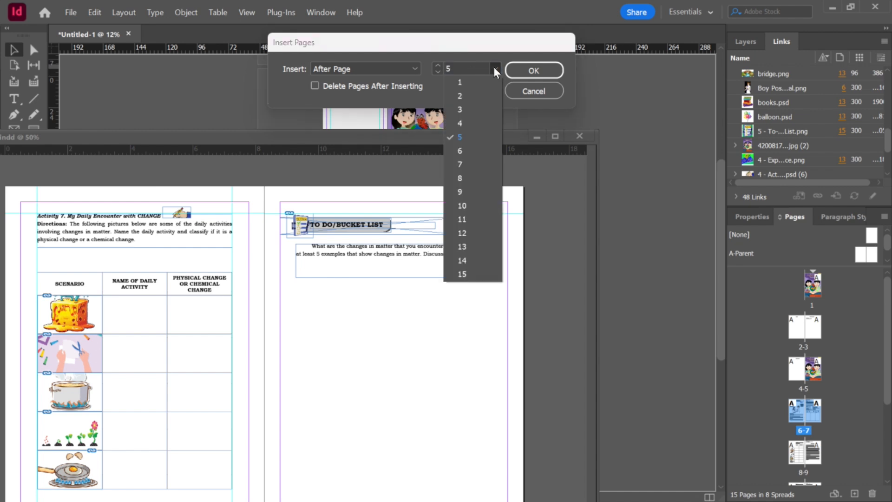
{"action": "left_click", "coordinate": [462, 274]}
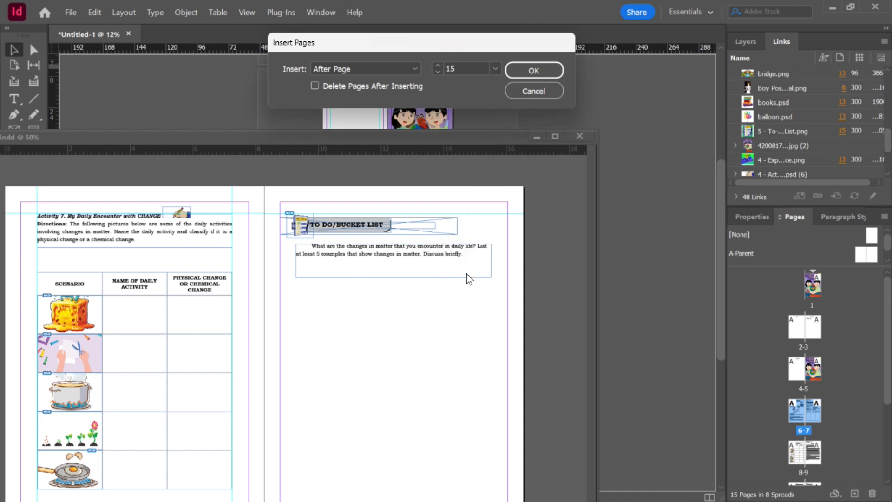
{"action": "left_click", "coordinate": [497, 70]}
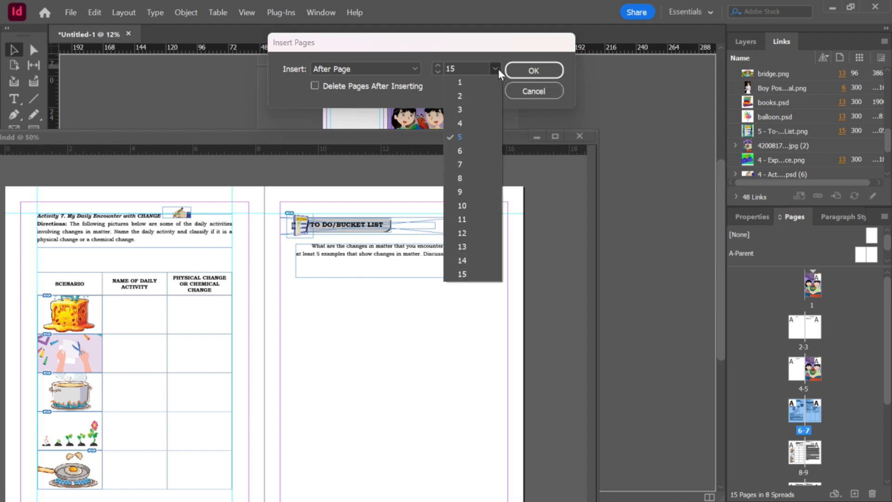
{"action": "left_click", "coordinate": [465, 274]}
{"action": "left_click", "coordinate": [532, 71]}
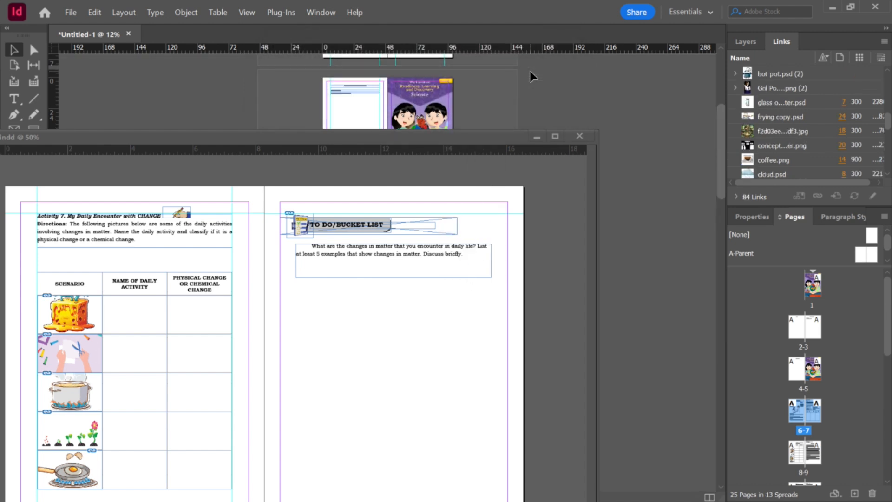
{"action": "left_click", "coordinate": [581, 136]}
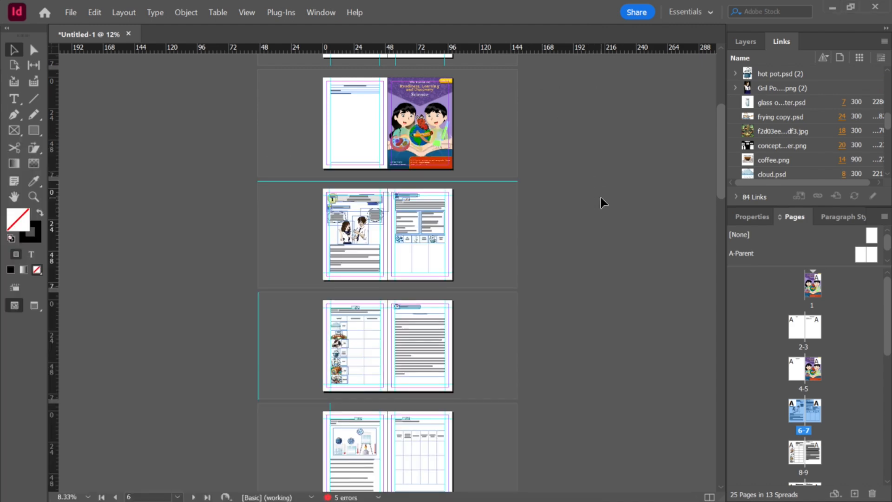
Step: Browse the workbook's newly inserted Lesson 2 spreads at different zoom levels
{"action": "scroll", "coordinate": [600, 198], "scroll_direction": "down", "scroll_amount": 20}
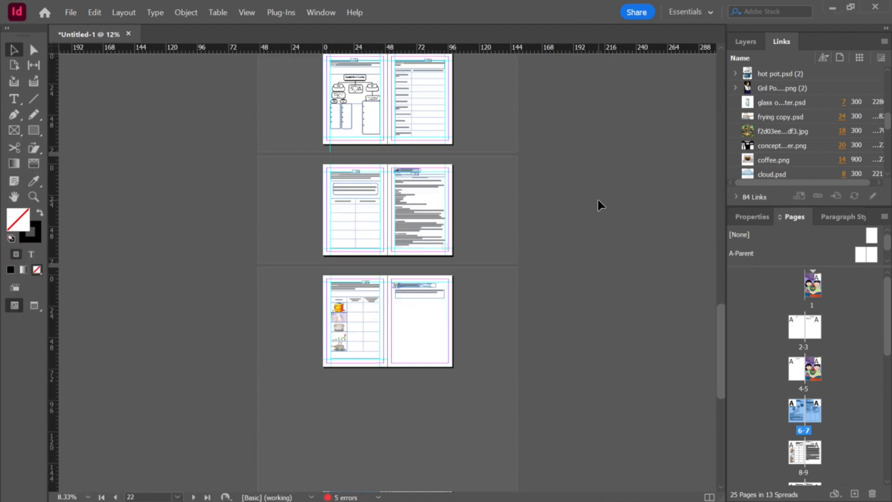
{"action": "key", "text": "ctrl+equal"}
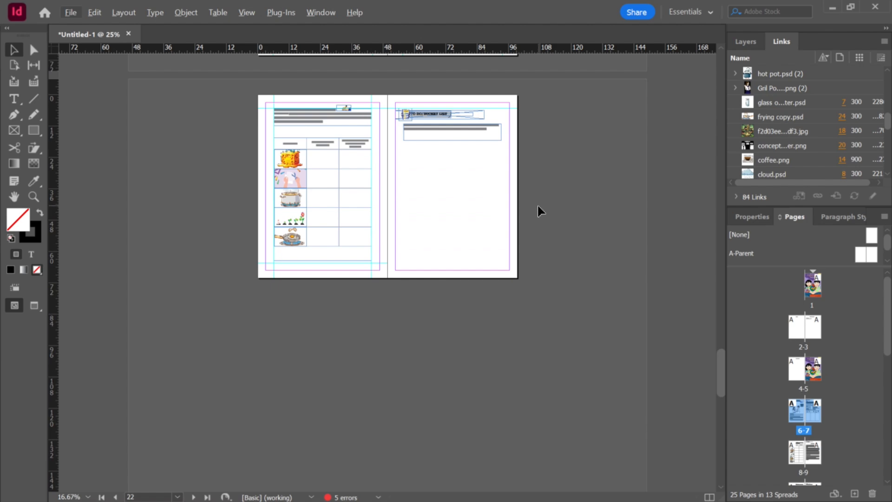
{"action": "key", "text": "ctrl+minus"}
{"action": "scroll", "coordinate": [539, 202], "scroll_direction": "up", "scroll_amount": 6}
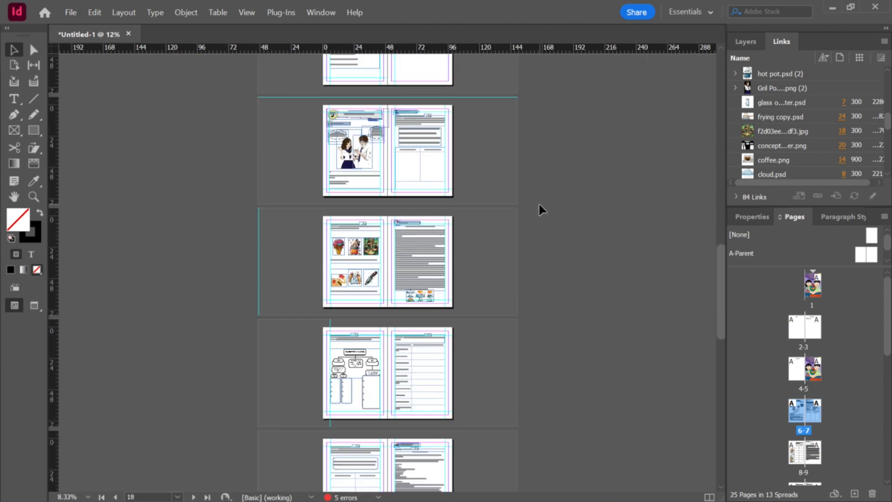
{"action": "scroll", "coordinate": [539, 205], "scroll_direction": "down", "scroll_amount": 6}
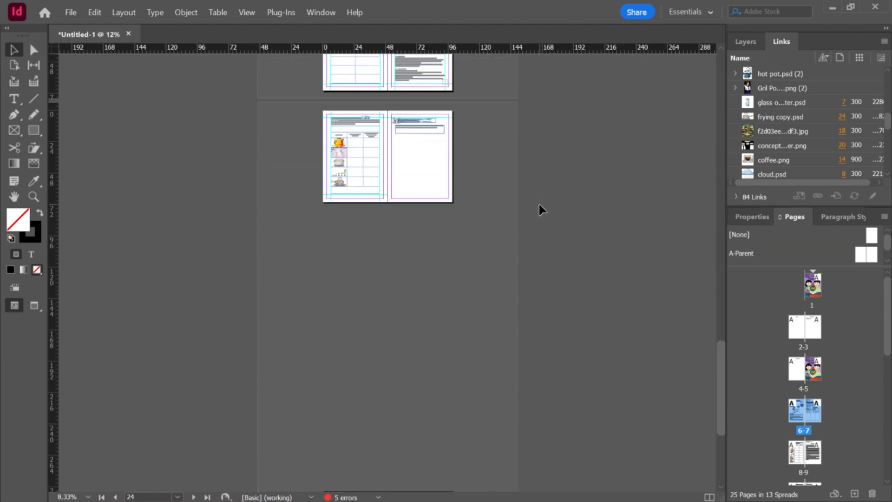
{"action": "scroll", "coordinate": [538, 205], "scroll_direction": "up", "scroll_amount": 5}
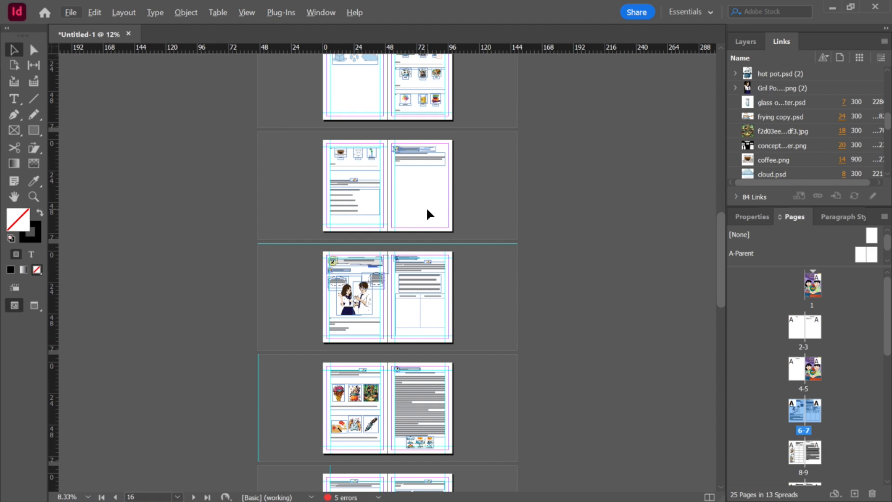
{"action": "scroll", "coordinate": [426, 209], "scroll_direction": "up", "scroll_amount": 1}
{"action": "scroll", "coordinate": [427, 213], "scroll_direction": "up", "scroll_amount": 3}
{"action": "scroll", "coordinate": [433, 238], "scroll_direction": "down", "scroll_amount": 3}
{"action": "scroll", "coordinate": [433, 238], "scroll_direction": "down", "scroll_amount": 4}
{"action": "scroll", "coordinate": [381, 241], "scroll_direction": "up", "scroll_amount": 3}
{"action": "scroll", "coordinate": [381, 241], "scroll_direction": "up", "scroll_amount": 1}
Step: Select the "CHANGES IN MATTER" lesson title text and apply the TITLE PAGE paragraph style to it
{"action": "left_click", "coordinate": [439, 139]}
{"action": "double_click", "coordinate": [439, 139]}
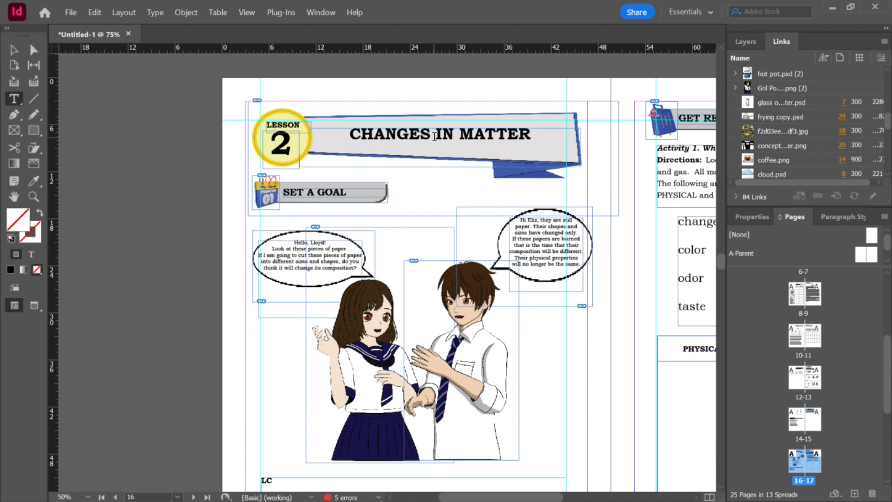
{"action": "key", "text": "ctrl+a"}
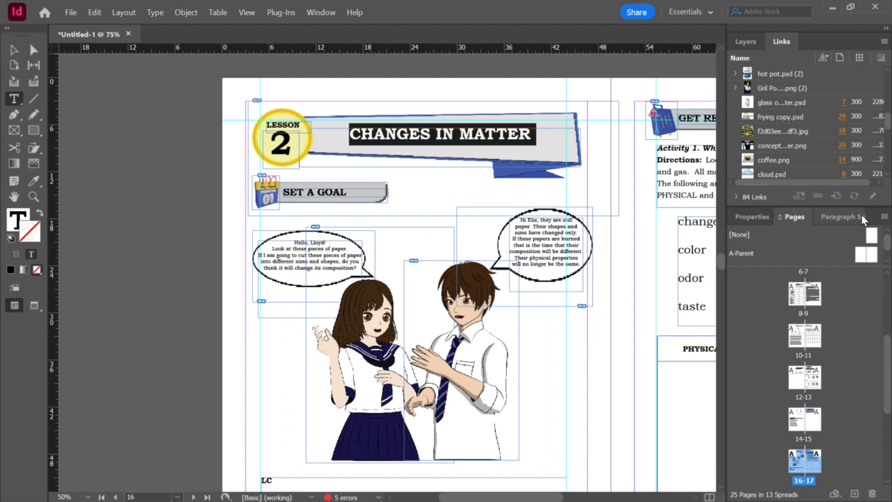
{"action": "left_click", "coordinate": [505, 140]}
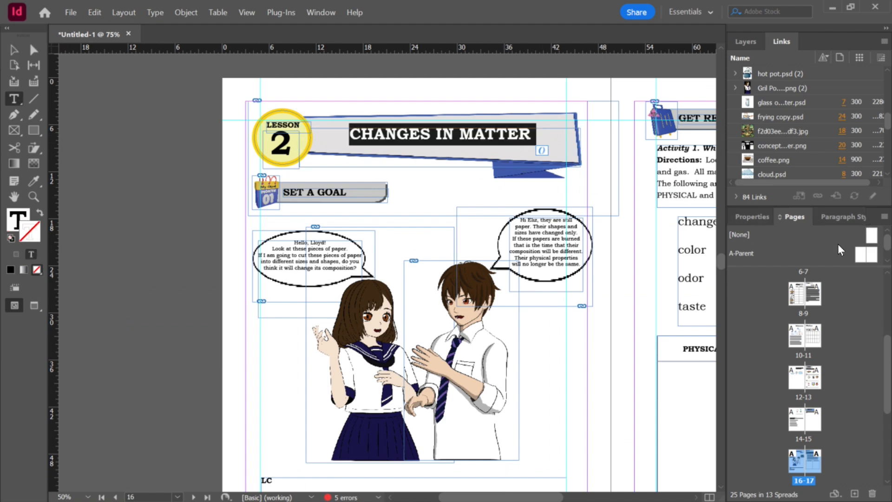
{"action": "left_click", "coordinate": [858, 218]}
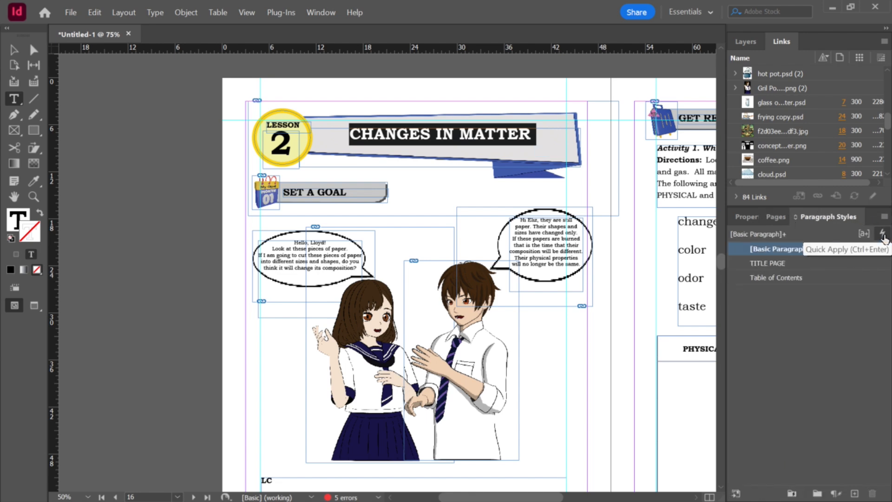
{"action": "left_click", "coordinate": [883, 234]}
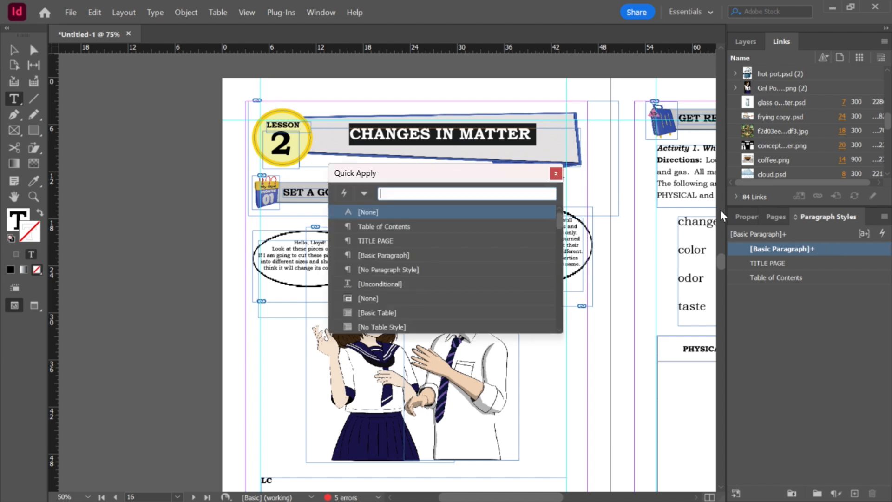
{"action": "left_click", "coordinate": [386, 244]}
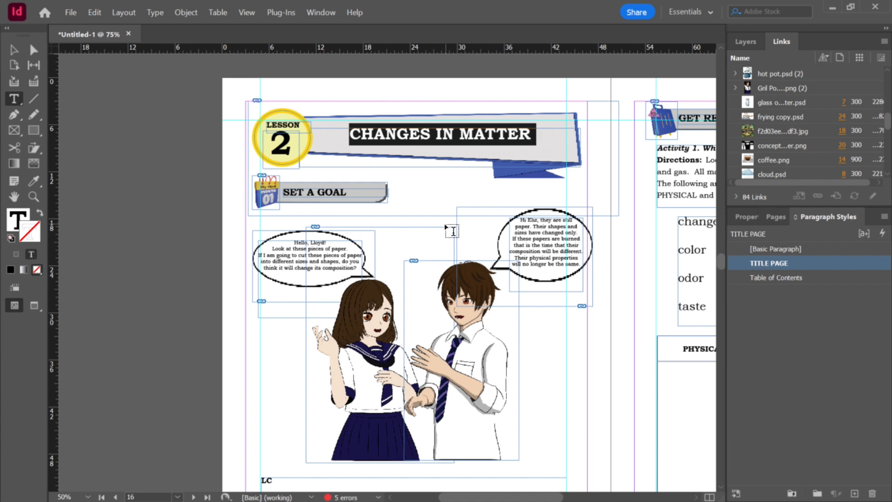
Step: Step the title's font size down and up repeatedly
{"action": "key", "text": "ctrl+shift+comma"}
{"action": "key", "text": "ctrl+shift+period"}
{"action": "key", "text": "ctrl+shift+comma"}
{"action": "key", "text": "ctrl+shift+period"}
{"action": "key", "text": "ctrl+shift+comma"}
{"action": "key", "text": "ctrl+shift+period"}
{"action": "key", "text": "ctrl+shift+comma"}
{"action": "key", "text": "ctrl+shift+period"}
Step: Inspect the title's text properties, then deselect it and browse the imported Lesson 2 spreads
{"action": "left_click", "coordinate": [746, 217]}
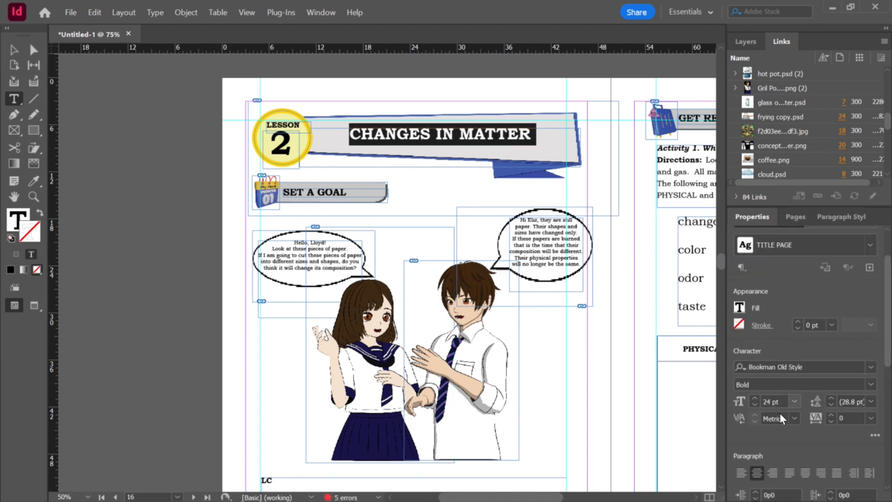
{"action": "scroll", "coordinate": [877, 367], "scroll_direction": "down", "scroll_amount": 5}
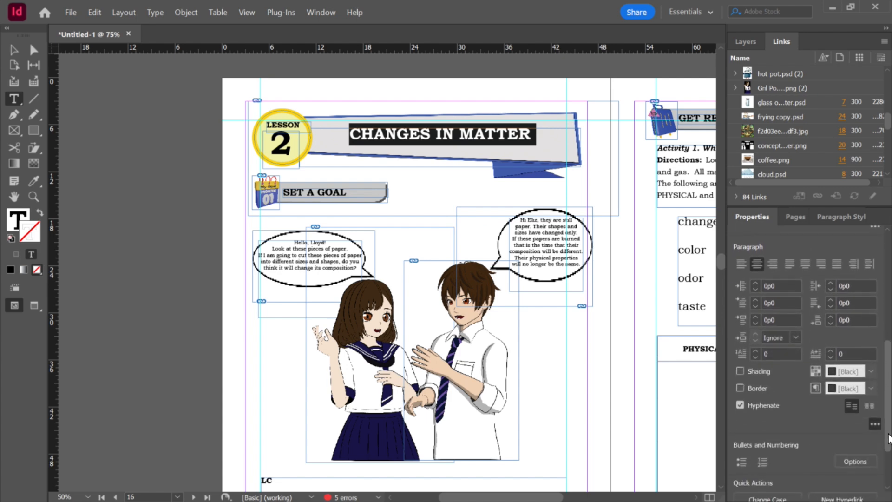
{"action": "left_click_drag", "start_coordinate": [889, 395], "coordinate": [887, 299]}
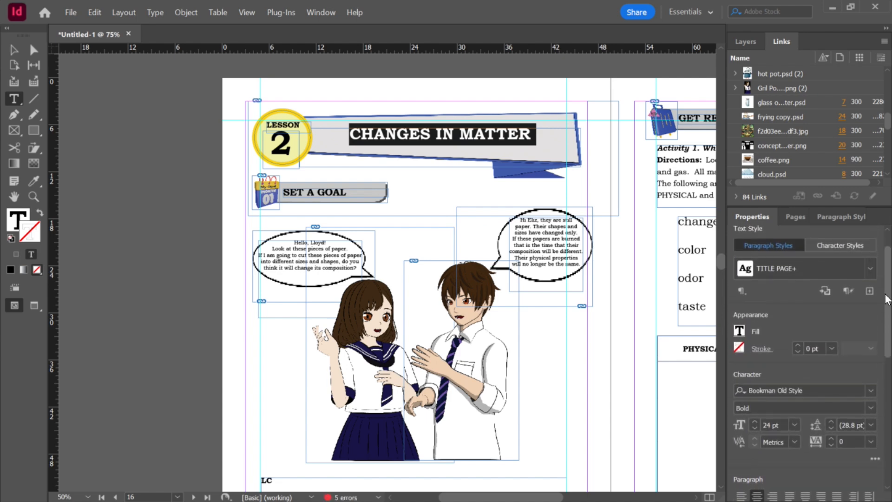
{"action": "left_click", "coordinate": [13, 51]}
{"action": "left_click", "coordinate": [189, 134]}
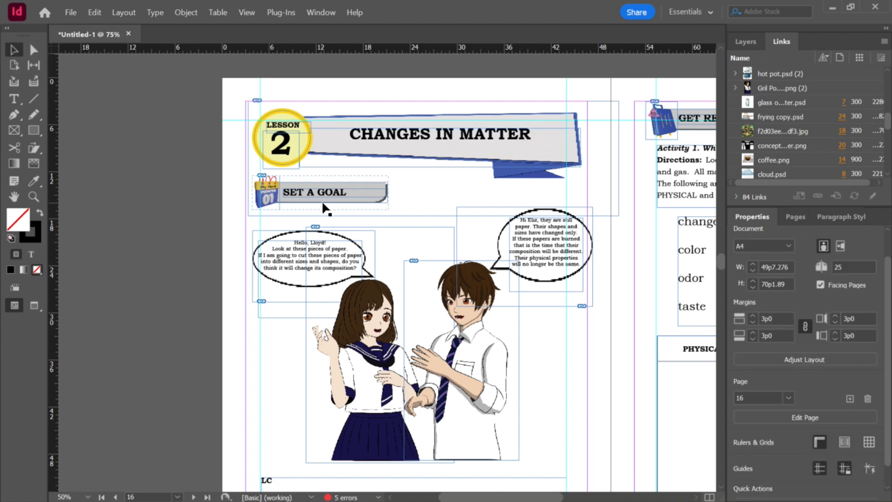
{"action": "scroll", "coordinate": [380, 216], "scroll_direction": "down", "scroll_amount": 3}
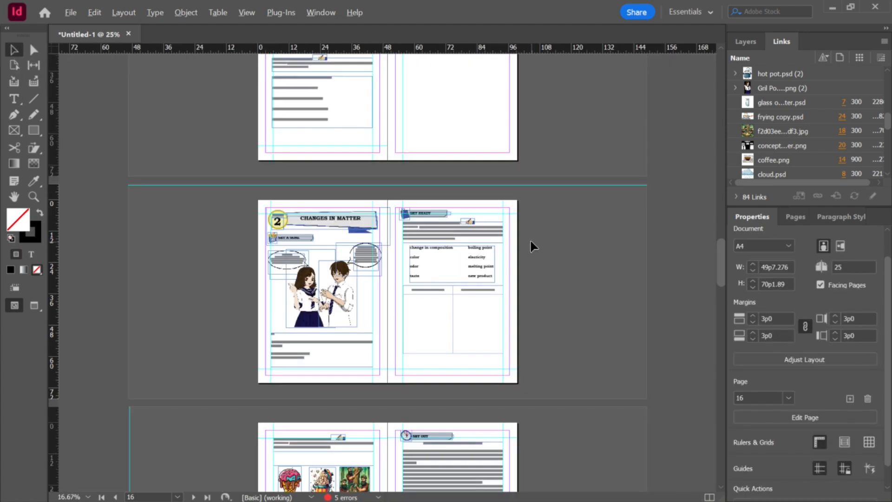
{"action": "scroll", "coordinate": [529, 239], "scroll_direction": "down", "scroll_amount": 15}
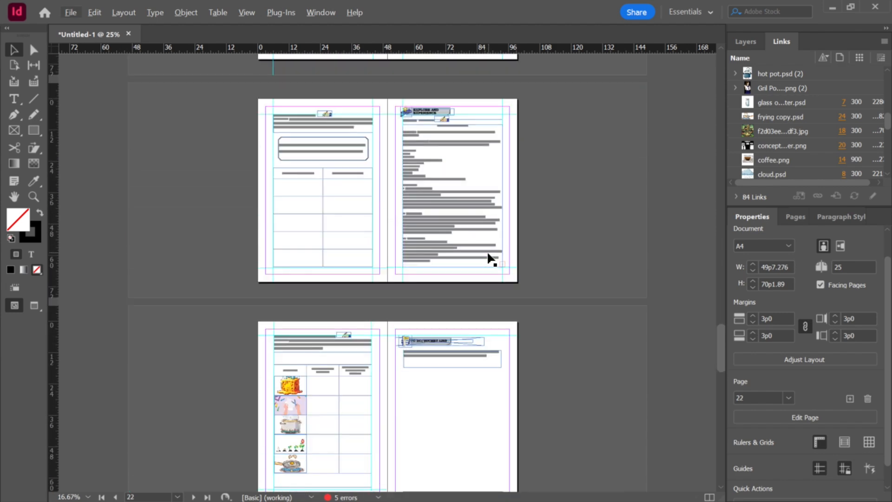
{"action": "scroll", "coordinate": [491, 258], "scroll_direction": "up", "scroll_amount": 5}
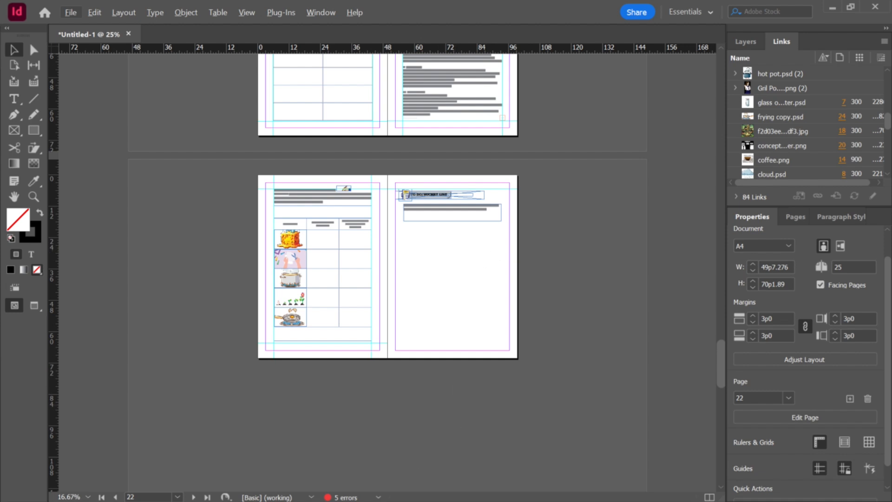
Step: Open Science 7 - Lesson 3.indd from the lesson folders
{"action": "key", "text": "alt+Tab"}
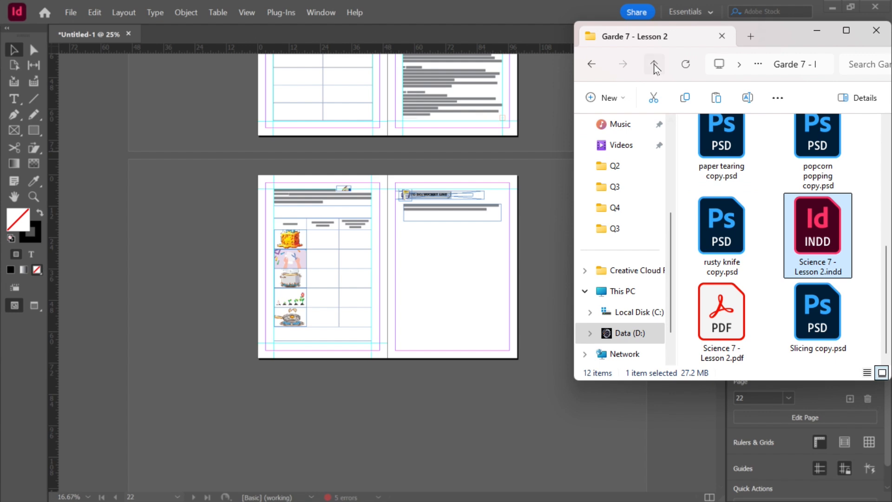
{"action": "left_click", "coordinate": [654, 65]}
{"action": "double_click", "coordinate": [740, 178]}
{"action": "left_click", "coordinate": [720, 216]}
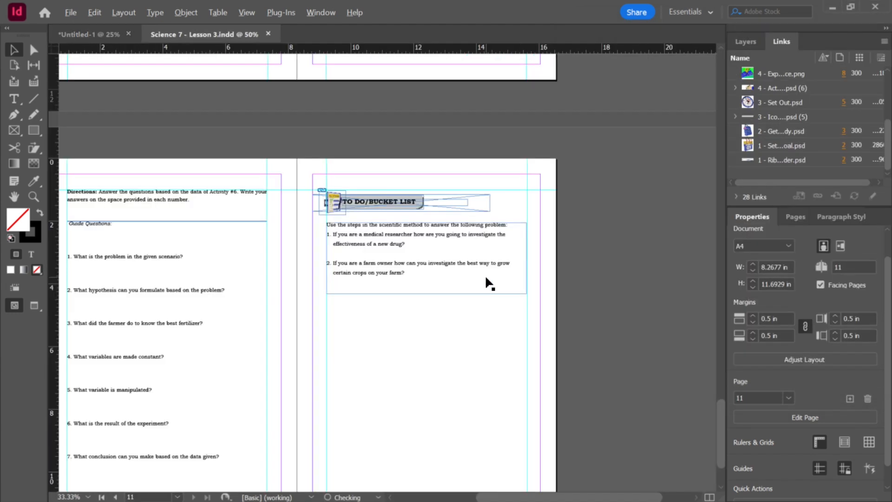
Step: Float the Science 7 - Lesson 3 document window over the workbook document
{"action": "scroll", "coordinate": [673, 339], "scroll_direction": "up", "scroll_amount": 10}
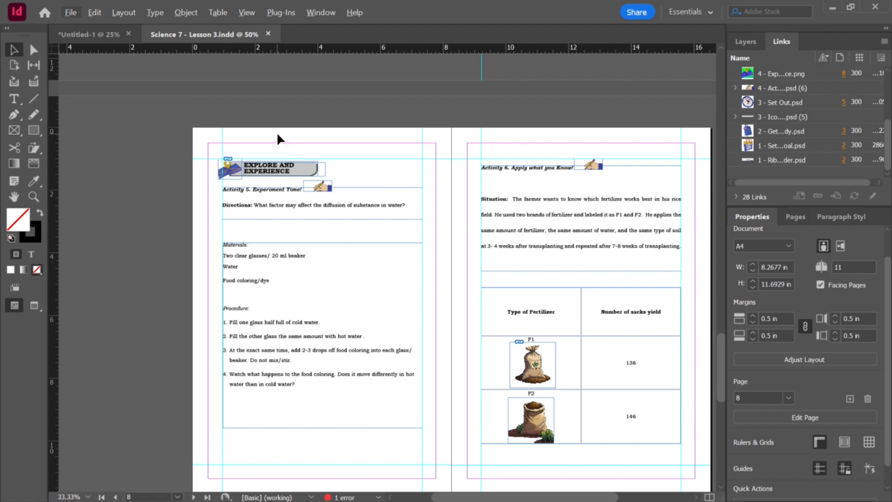
{"action": "scroll", "coordinate": [437, 218], "scroll_direction": "down", "scroll_amount": 5}
{"action": "scroll", "coordinate": [446, 226], "scroll_direction": "down", "scroll_amount": 6}
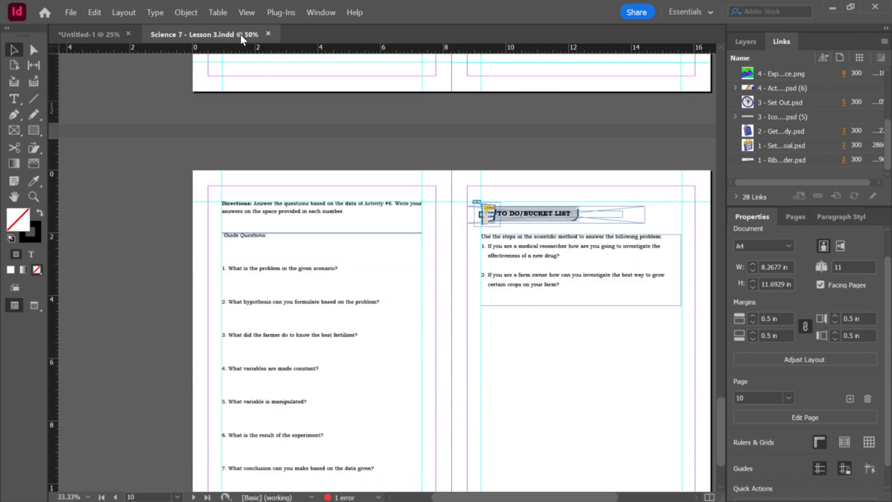
{"action": "left_click_drag", "start_coordinate": [240, 34], "coordinate": [440, 181]}
{"action": "left_click_drag", "start_coordinate": [425, 144], "coordinate": [254, 129]}
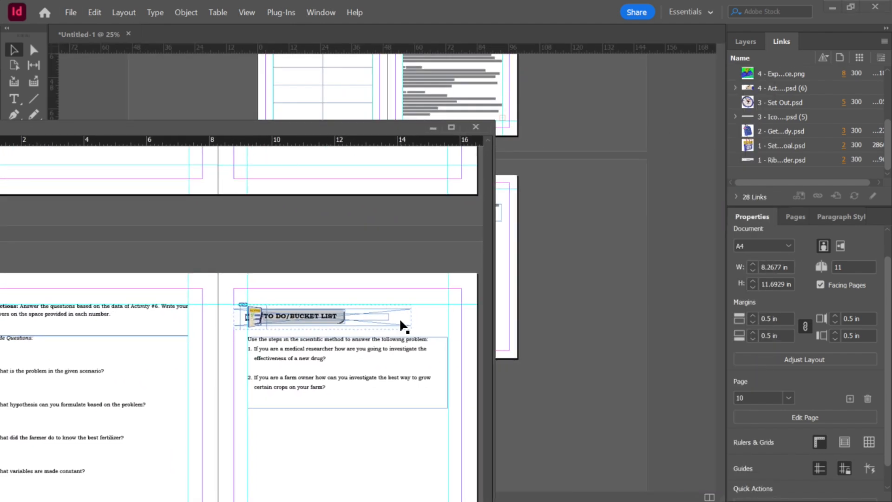
Step: Drag all Lesson 3 pages into the workbook, inserting them after page 25, then close the Lesson 3 document
{"action": "left_click", "coordinate": [795, 216]}
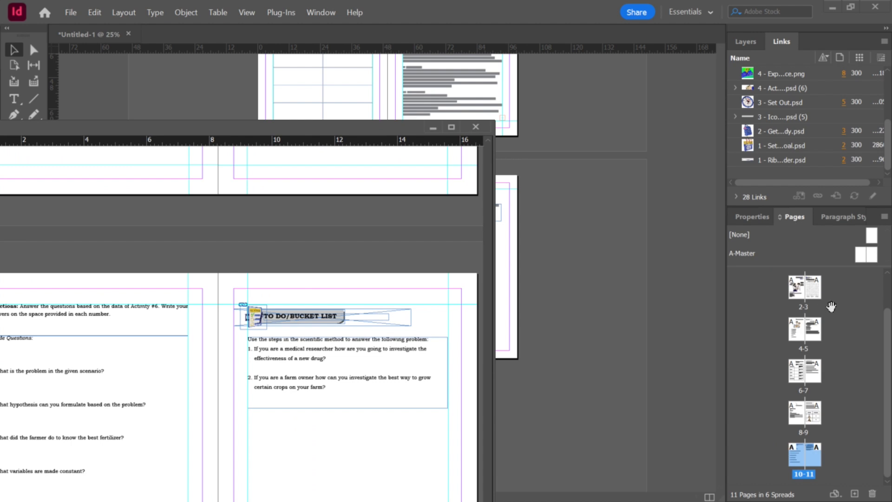
{"action": "scroll", "coordinate": [831, 307], "scroll_direction": "up", "scroll_amount": 2}
{"action": "scroll", "coordinate": [800, 330], "scroll_direction": "down", "scroll_amount": 2}
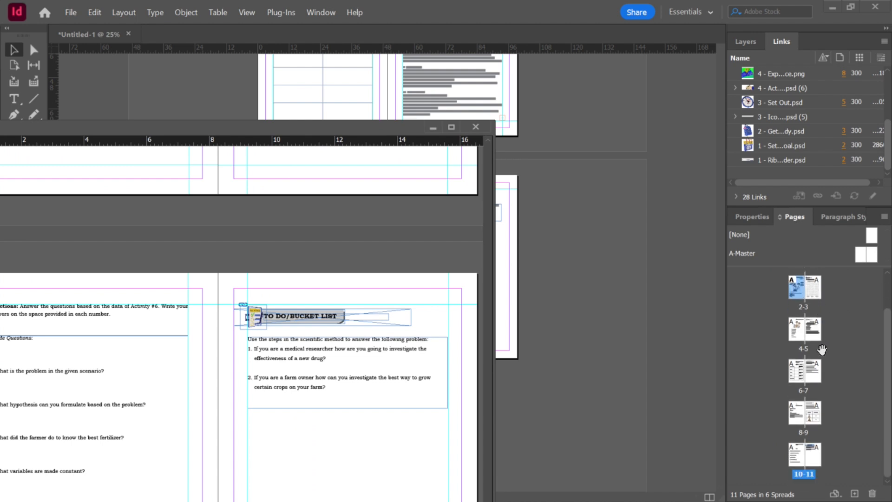
{"action": "double_click", "coordinate": [815, 460]}
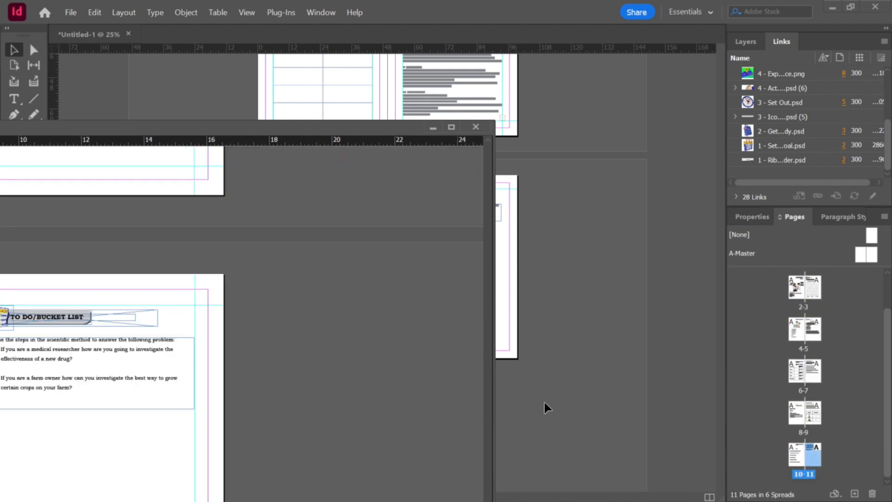
{"action": "scroll", "coordinate": [812, 333], "scroll_direction": "up", "scroll_amount": 2}
{"action": "scroll", "coordinate": [816, 411], "scroll_direction": "down", "scroll_amount": 2}
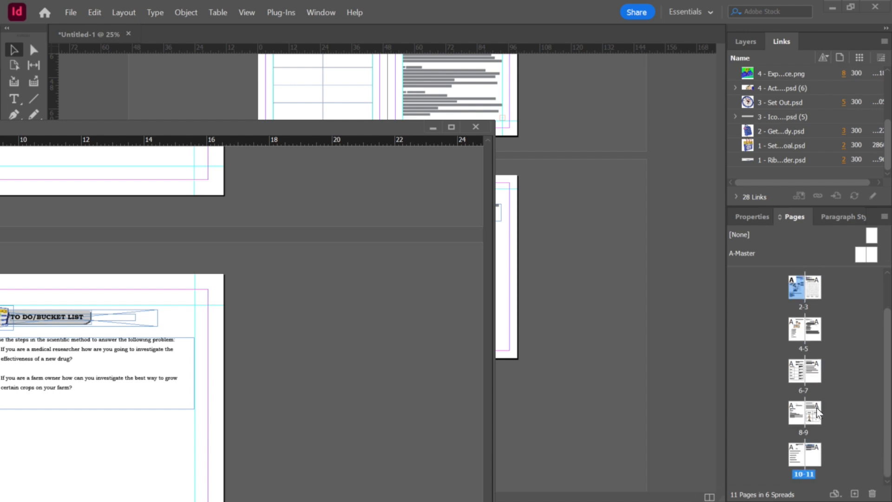
{"action": "left_click", "coordinate": [814, 454], "text": "shift"}
{"action": "left_click_drag", "start_coordinate": [814, 455], "coordinate": [605, 409]}
{"action": "left_click", "coordinate": [495, 68]}
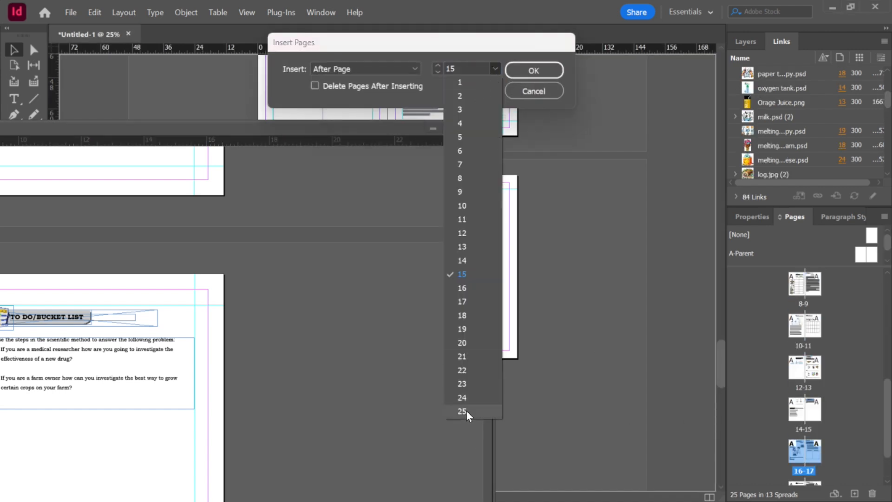
{"action": "left_click", "coordinate": [467, 411]}
{"action": "left_click", "coordinate": [534, 71]}
{"action": "left_click", "coordinate": [477, 127]}
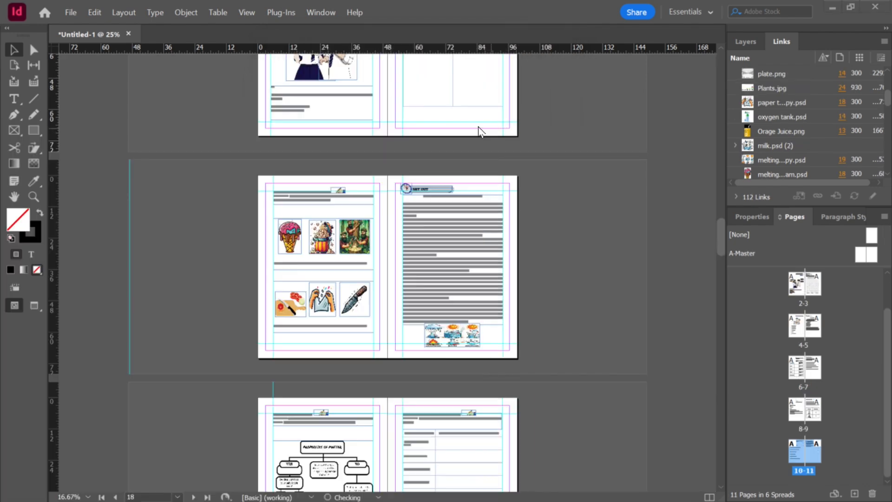
Step: Browse the workbook spreads to review the inserted Lesson 3 pages, ending at the Lesson 3 opening page
{"action": "scroll", "coordinate": [565, 247], "scroll_direction": "down", "scroll_amount": 2}
{"action": "scroll", "coordinate": [568, 249], "scroll_direction": "down", "scroll_amount": 4}
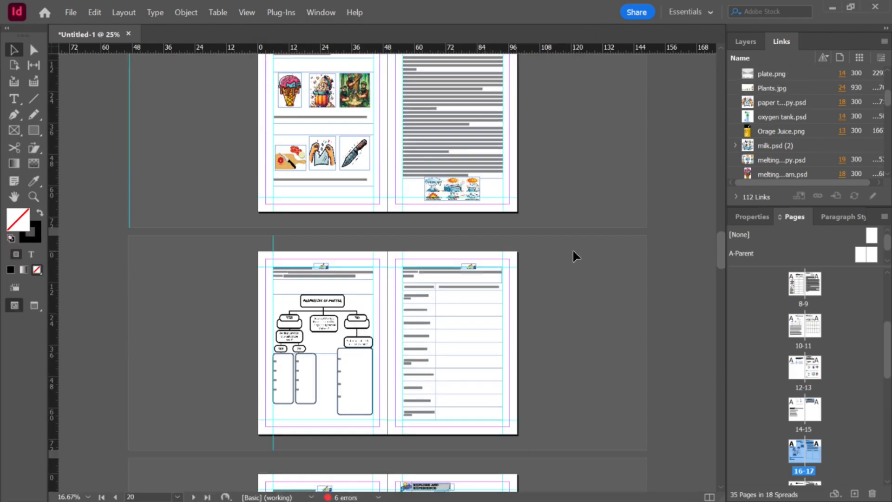
{"action": "scroll", "coordinate": [572, 246], "scroll_direction": "up", "scroll_amount": 3}
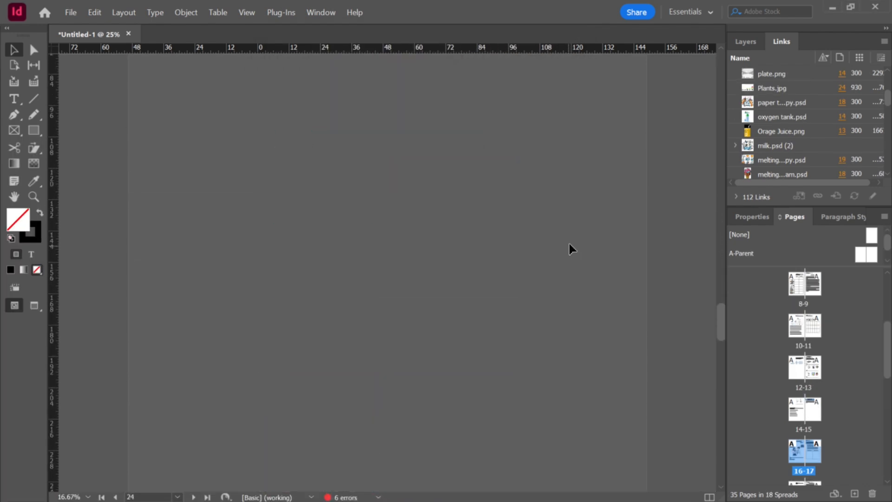
{"action": "scroll", "coordinate": [571, 244], "scroll_direction": "up", "scroll_amount": 3}
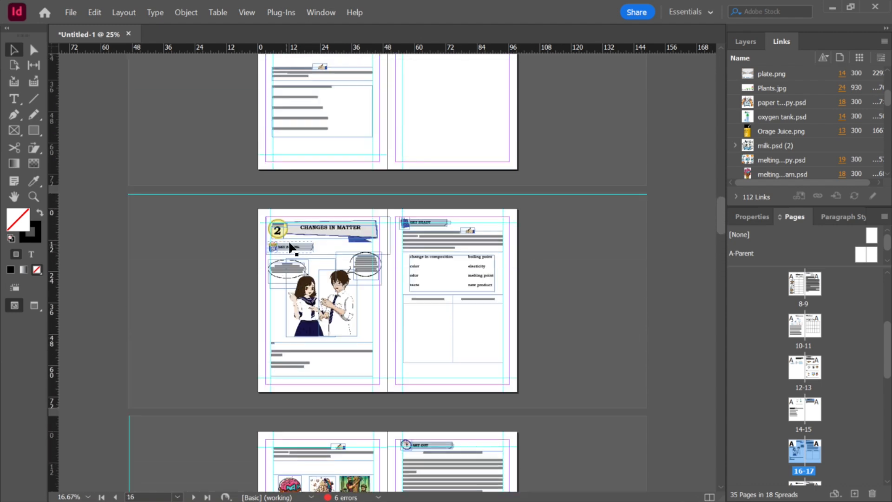
{"action": "scroll", "coordinate": [447, 272], "scroll_direction": "down", "scroll_amount": 2}
{"action": "scroll", "coordinate": [448, 269], "scroll_direction": "down", "scroll_amount": 6}
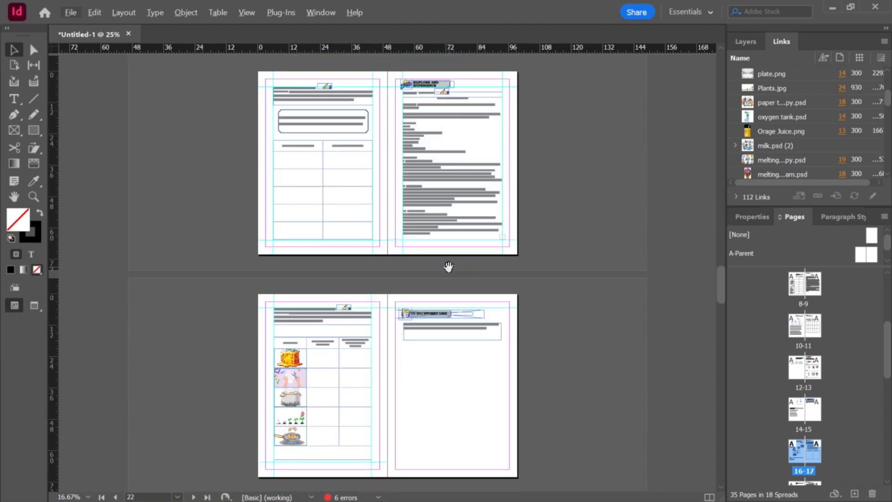
{"action": "scroll", "coordinate": [860, 392], "scroll_direction": "down", "scroll_amount": 5}
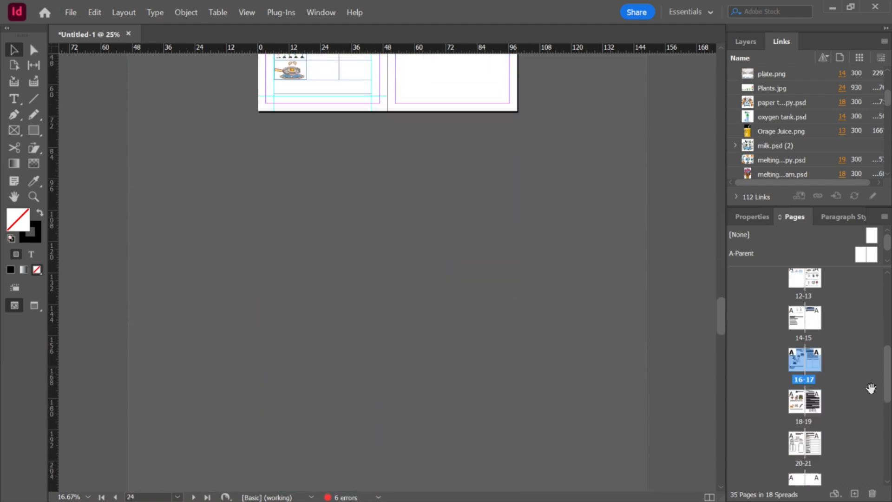
{"action": "scroll", "coordinate": [844, 383], "scroll_direction": "down", "scroll_amount": 4}
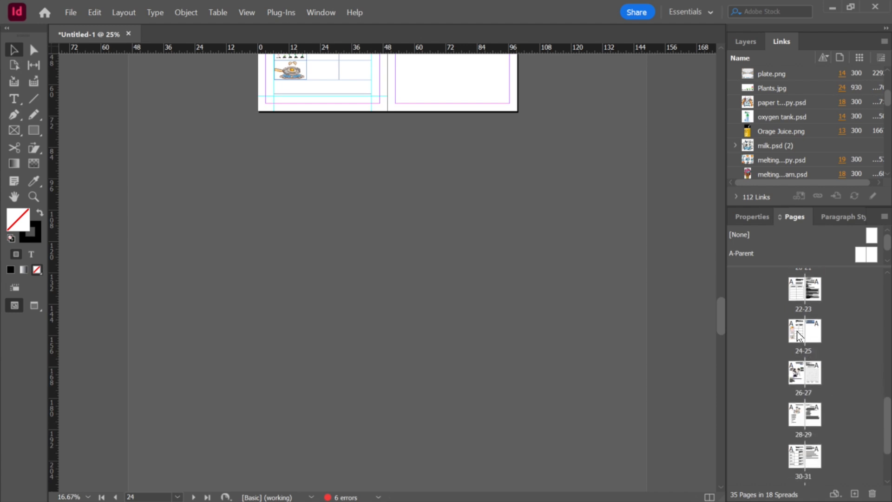
{"action": "scroll", "coordinate": [852, 394], "scroll_direction": "down", "scroll_amount": 2}
{"action": "scroll", "coordinate": [849, 401], "scroll_direction": "down", "scroll_amount": 1}
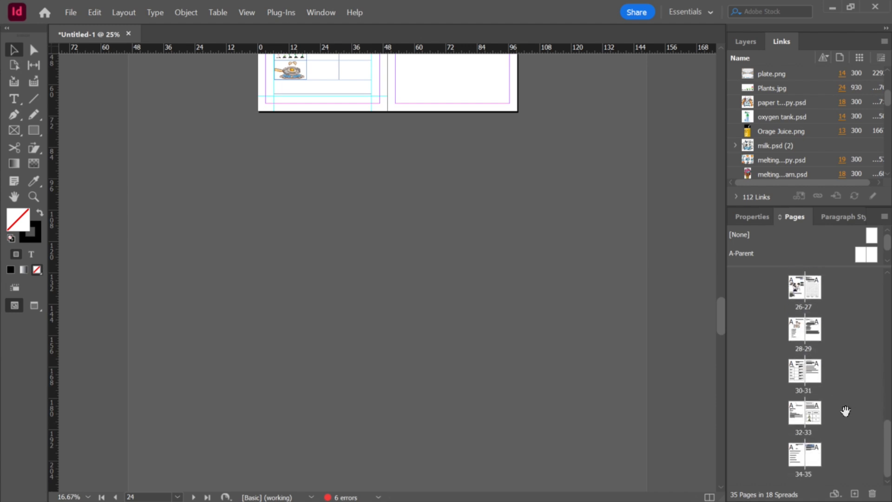
{"action": "scroll", "coordinate": [836, 399], "scroll_direction": "up", "scroll_amount": 1}
{"action": "double_click", "coordinate": [800, 320]}
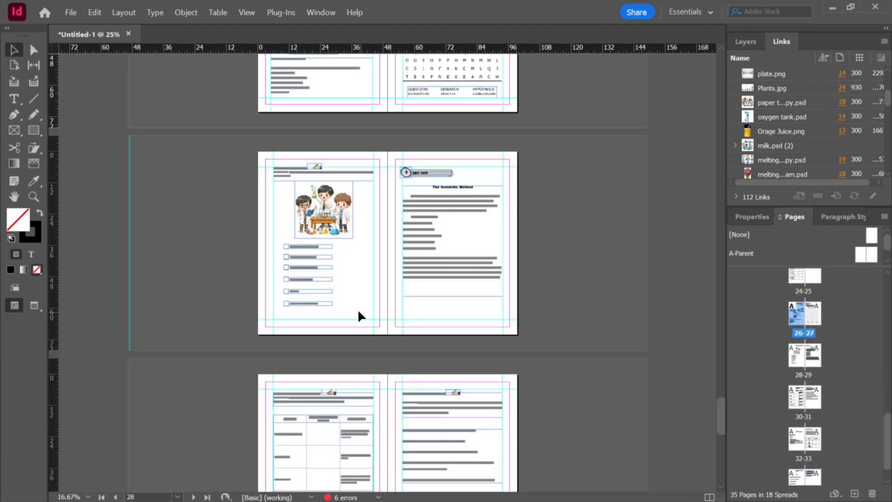
{"action": "scroll", "coordinate": [342, 196], "scroll_direction": "up", "scroll_amount": 2}
{"action": "scroll", "coordinate": [345, 200], "scroll_direction": "down", "scroll_amount": 3}
{"action": "scroll", "coordinate": [359, 207], "scroll_direction": "up", "scroll_amount": 1}
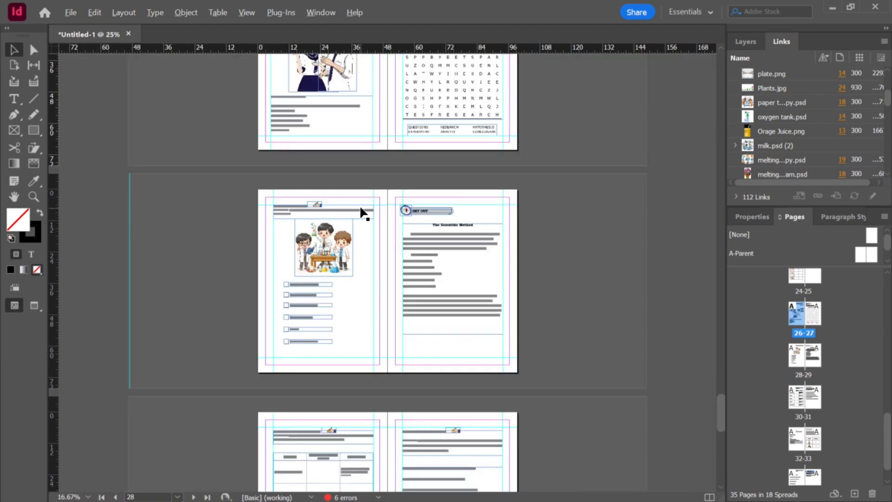
{"action": "scroll", "coordinate": [360, 209], "scroll_direction": "up", "scroll_amount": 2}
{"action": "scroll", "coordinate": [361, 207], "scroll_direction": "up", "scroll_amount": 2}
{"action": "scroll", "coordinate": [468, 172], "scroll_direction": "up", "scroll_amount": 2}
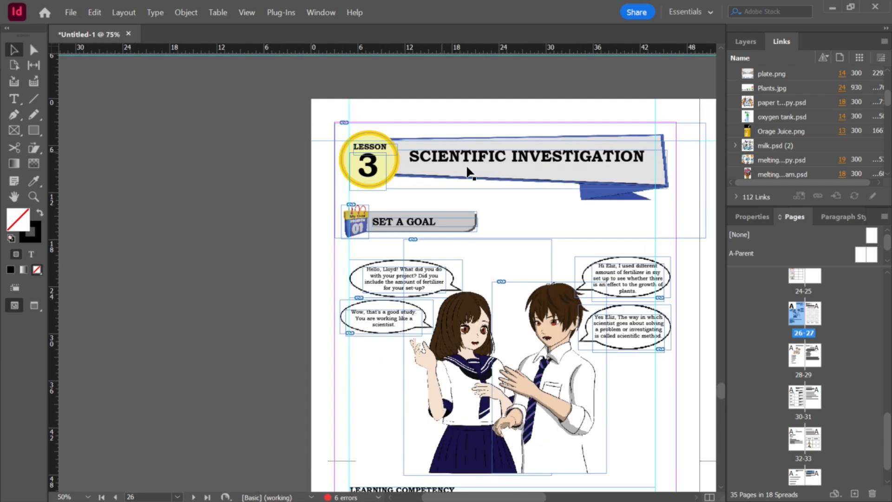
Step: Select the "SCIENTIFIC INVESTIGATION" lesson title text and apply the TITLE PAGE paragraph style to it
{"action": "left_click", "coordinate": [498, 161]}
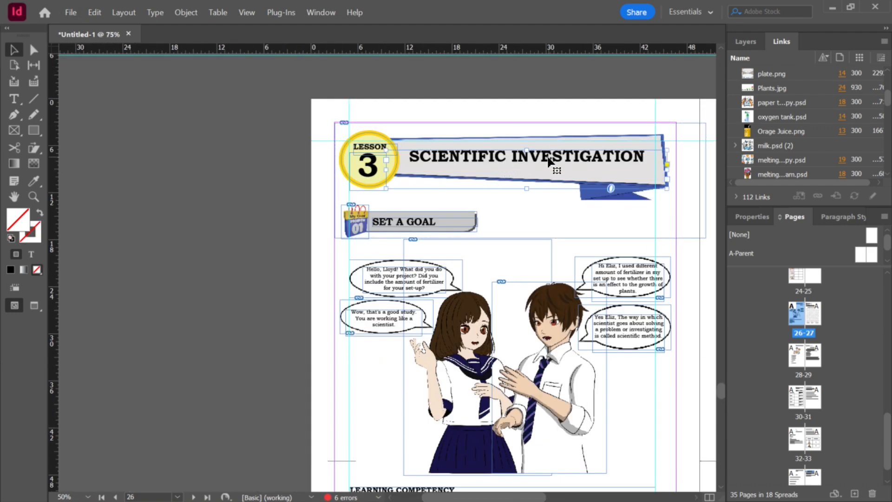
{"action": "triple_click", "coordinate": [549, 160]}
{"action": "left_click", "coordinate": [846, 218]}
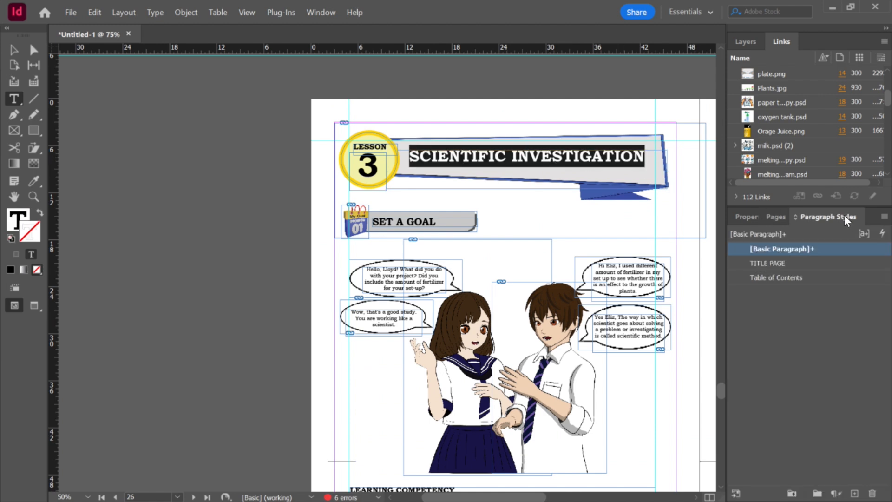
{"action": "left_click", "coordinate": [882, 233]}
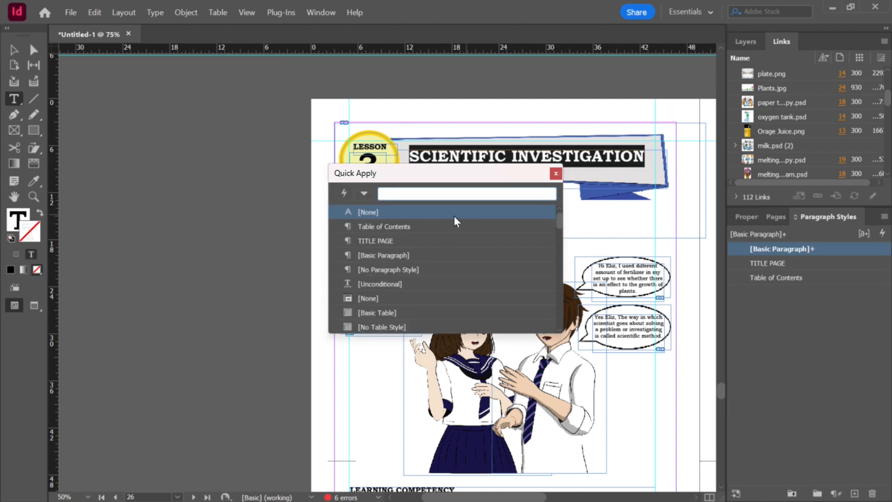
{"action": "left_click", "coordinate": [389, 241]}
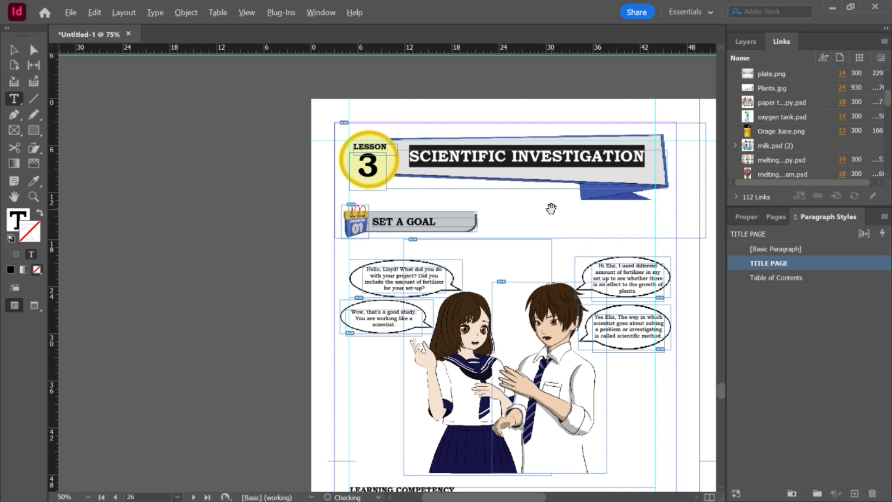
Step: Switch to File Explorer and open Science 7 - Lesson 4.indd from the Grade 7 - Lesson 4 folder
{"action": "scroll", "coordinate": [551, 205], "scroll_direction": "down", "scroll_amount": 2}
{"action": "scroll", "coordinate": [552, 218], "scroll_direction": "down", "scroll_amount": 3}
{"action": "scroll", "coordinate": [457, 203], "scroll_direction": "down", "scroll_amount": 1}
{"action": "key", "text": "alt+Tab"}
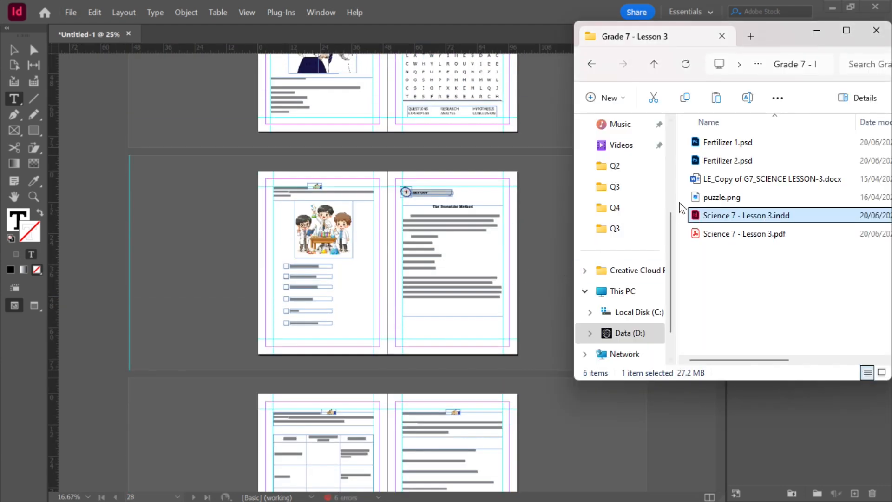
{"action": "left_click", "coordinate": [654, 63]}
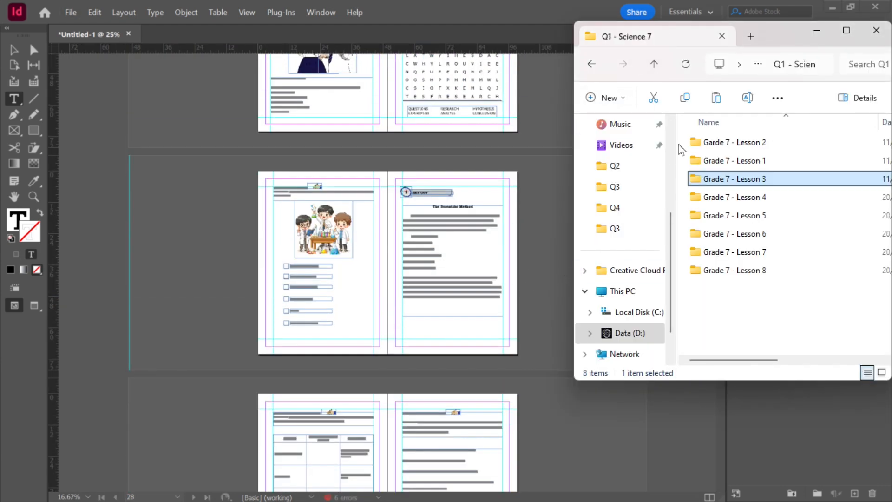
{"action": "double_click", "coordinate": [731, 204]}
{"action": "double_click", "coordinate": [817, 249]}
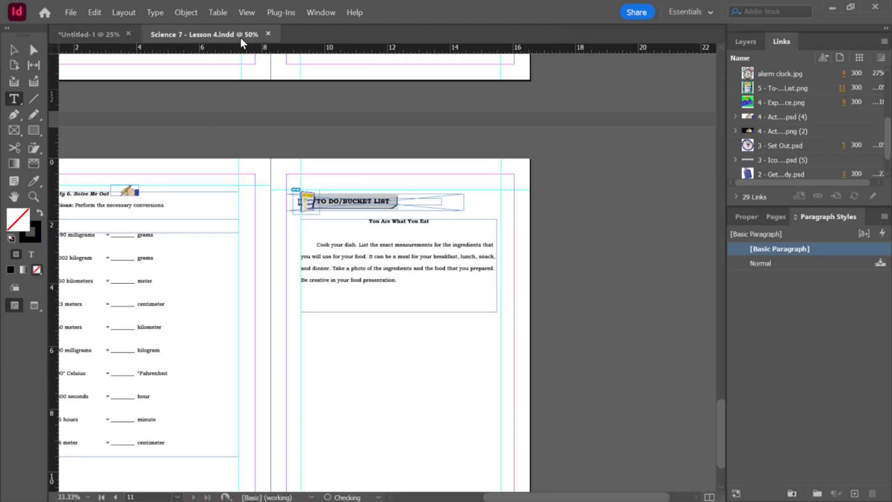
Step: Insert all Lesson 4 pages into the workbook after page 35, then close the Lesson 4 document
{"action": "left_click_drag", "start_coordinate": [241, 37], "coordinate": [422, 171]}
{"action": "left_click", "coordinate": [783, 216]}
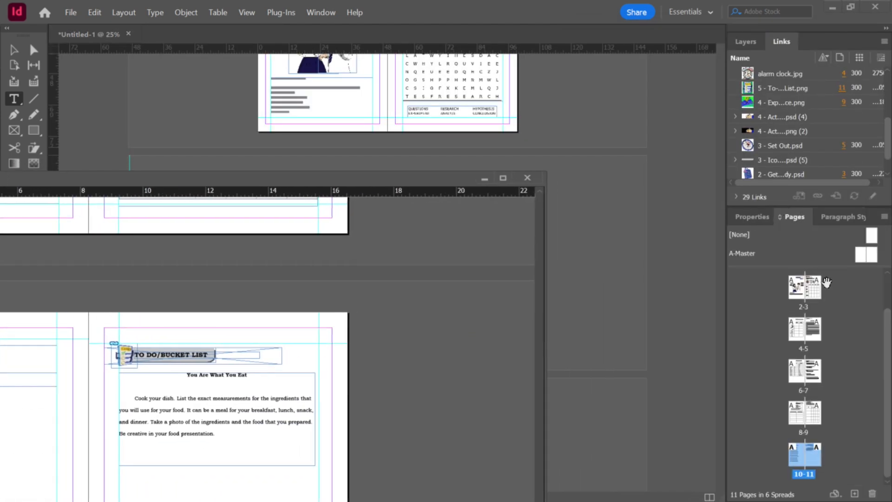
{"action": "left_click", "coordinate": [799, 333]}
{"action": "scroll", "coordinate": [828, 392], "scroll_direction": "down", "scroll_amount": 2}
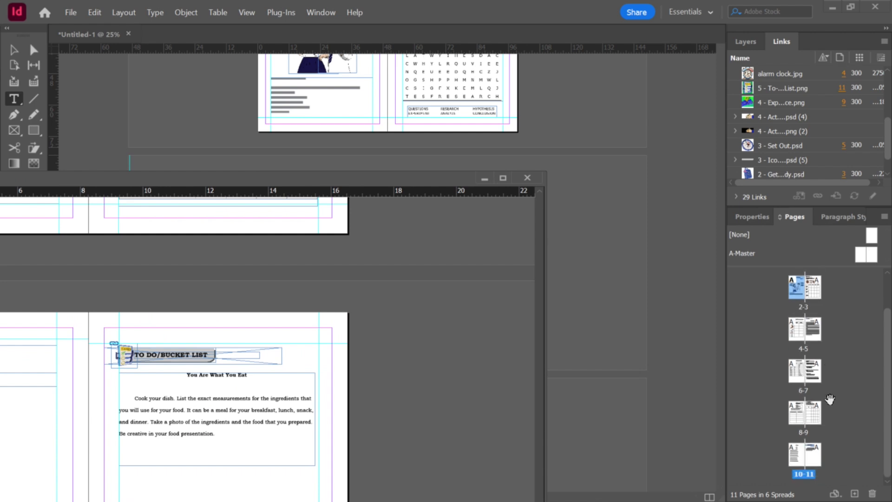
{"action": "left_click", "coordinate": [814, 459], "text": "shift"}
{"action": "left_click_drag", "start_coordinate": [813, 458], "coordinate": [661, 429]}
{"action": "left_click", "coordinate": [495, 69]}
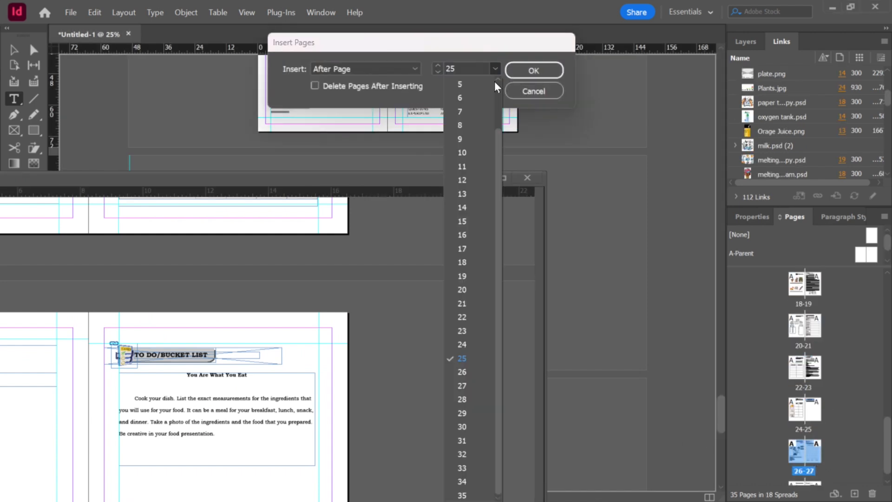
{"action": "left_click", "coordinate": [461, 494]}
{"action": "left_click", "coordinate": [533, 72]}
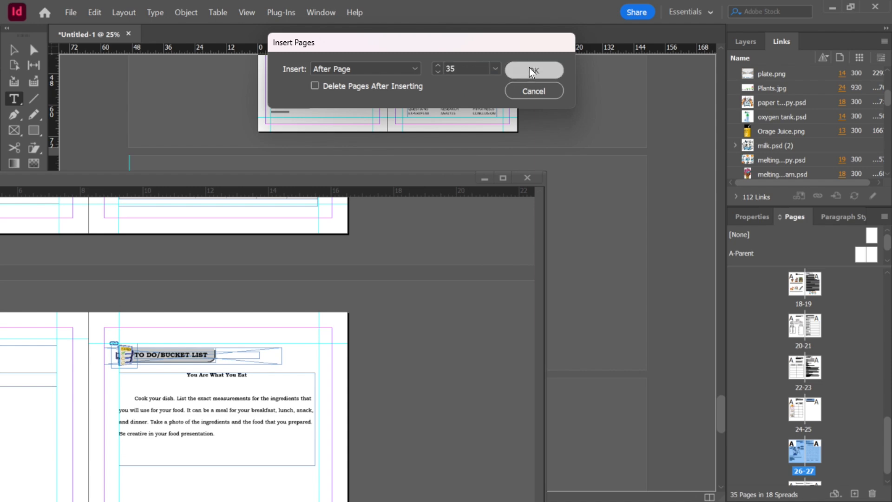
{"action": "left_click", "coordinate": [527, 178]}
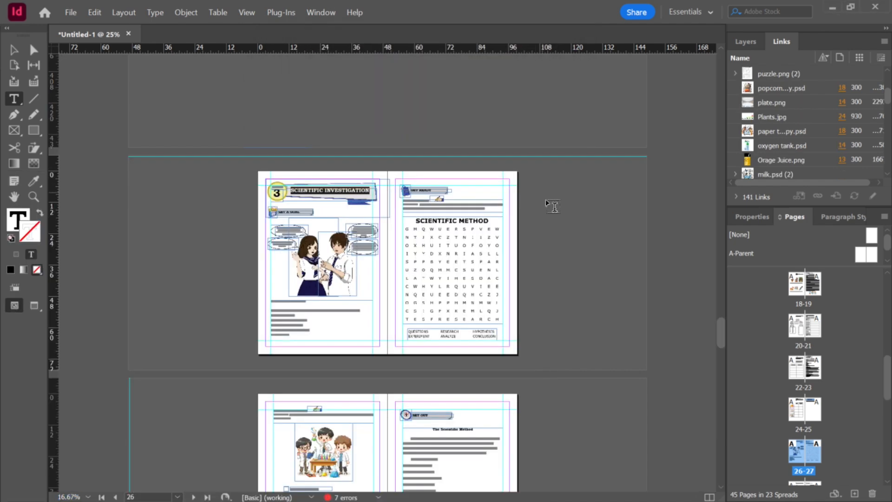
Step: Zoom out and scroll through the workbook spreads to check the newly added pages
{"action": "scroll", "coordinate": [641, 271], "scroll_direction": "up", "scroll_amount": 5}
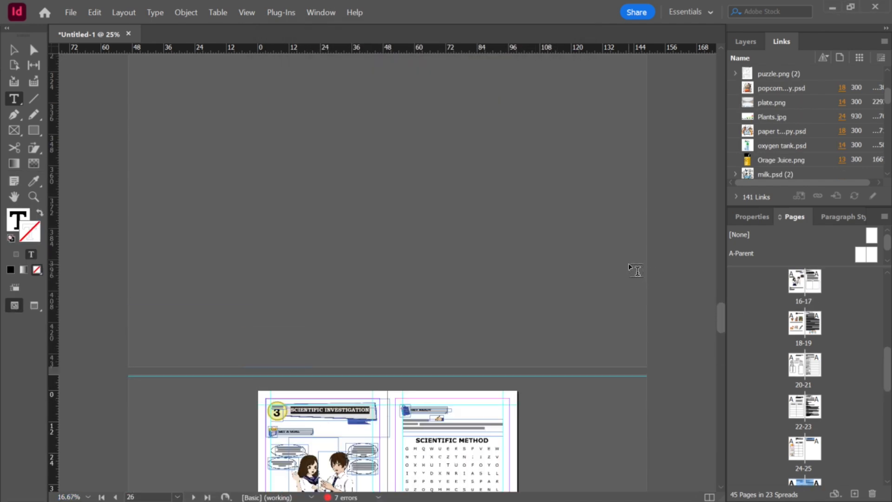
{"action": "left_click", "coordinate": [15, 50]}
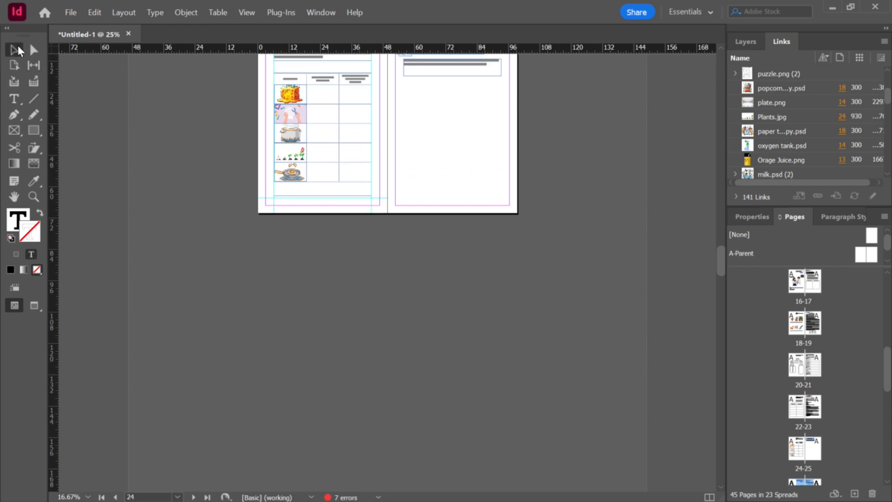
{"action": "scroll", "coordinate": [540, 317], "scroll_direction": "down", "scroll_amount": 3}
{"action": "scroll", "coordinate": [454, 316], "scroll_direction": "down", "scroll_amount": 3}
{"action": "left_click", "coordinate": [402, 380]}
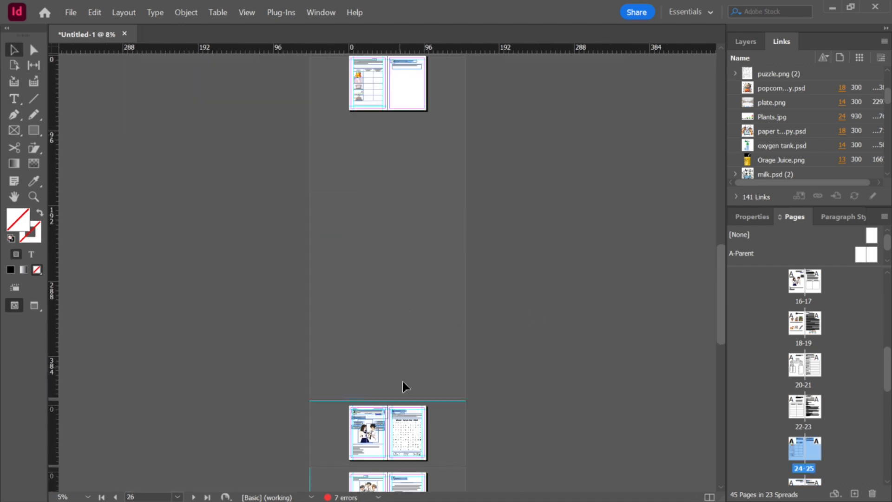
{"action": "left_click_drag", "start_coordinate": [418, 401], "coordinate": [401, 257]}
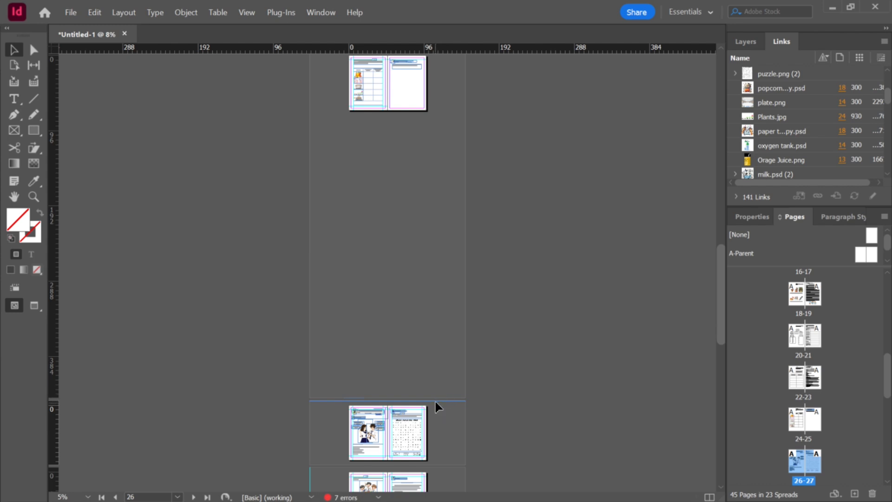
Step: Scroll and zoom through the workbook spreads to review the inserted lesson pages
{"action": "scroll", "coordinate": [347, 397], "scroll_direction": "up", "scroll_amount": 3}
{"action": "scroll", "coordinate": [348, 401], "scroll_direction": "down", "scroll_amount": 3}
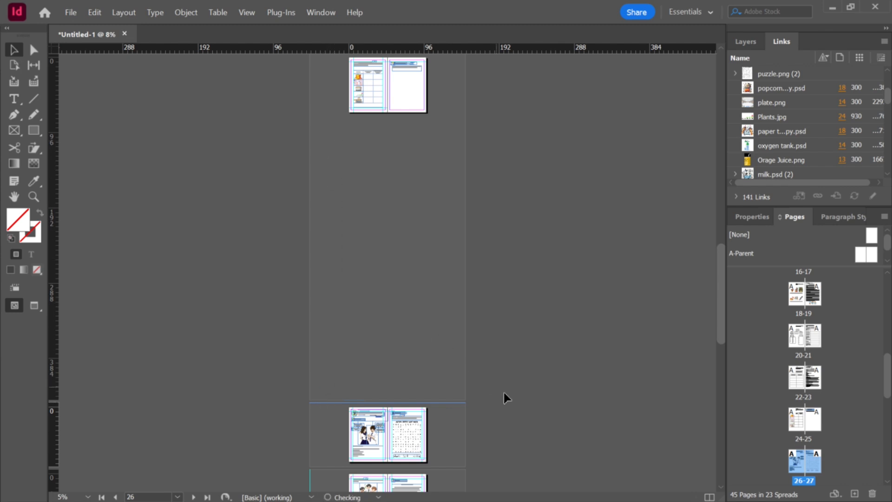
{"action": "scroll", "coordinate": [503, 400], "scroll_direction": "up", "scroll_amount": 3}
{"action": "scroll", "coordinate": [503, 400], "scroll_direction": "down", "scroll_amount": 3}
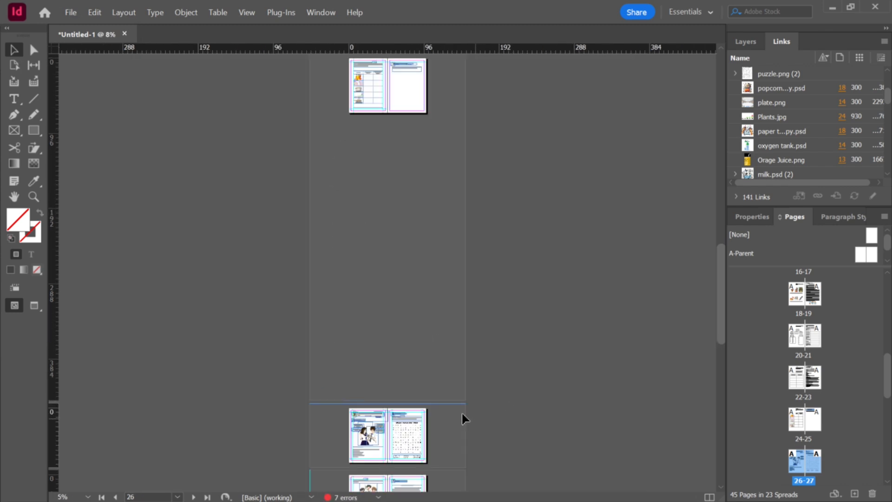
{"action": "scroll", "coordinate": [470, 188], "scroll_direction": "up", "scroll_amount": 3}
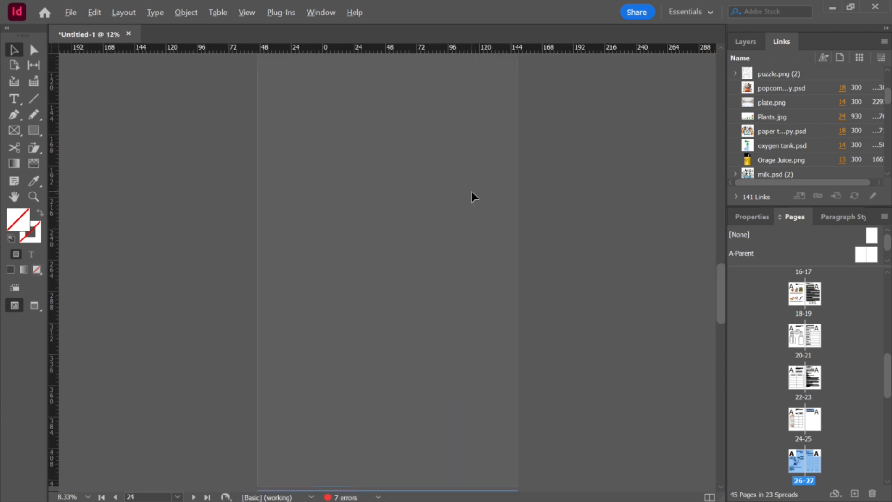
{"action": "scroll", "coordinate": [471, 190], "scroll_direction": "up", "scroll_amount": 6}
{"action": "scroll", "coordinate": [470, 192], "scroll_direction": "up", "scroll_amount": 3}
{"action": "scroll", "coordinate": [470, 196], "scroll_direction": "down", "scroll_amount": 5}
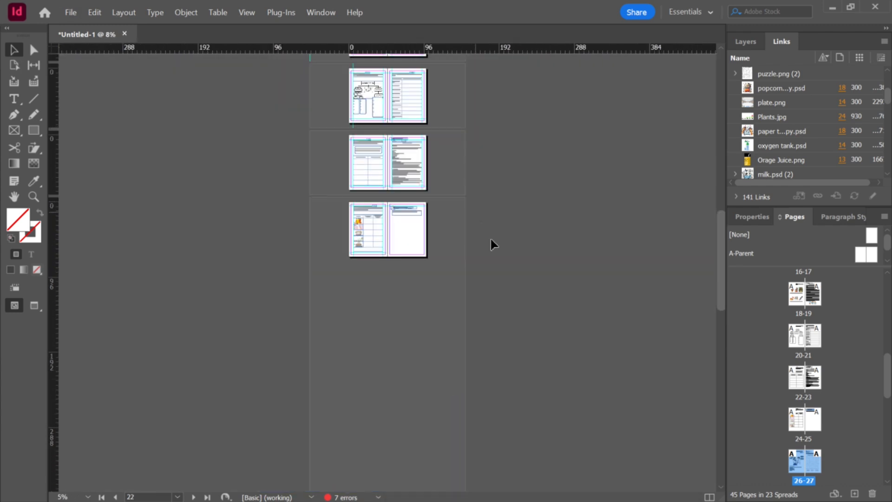
{"action": "scroll", "coordinate": [497, 344], "scroll_direction": "down", "scroll_amount": 4}
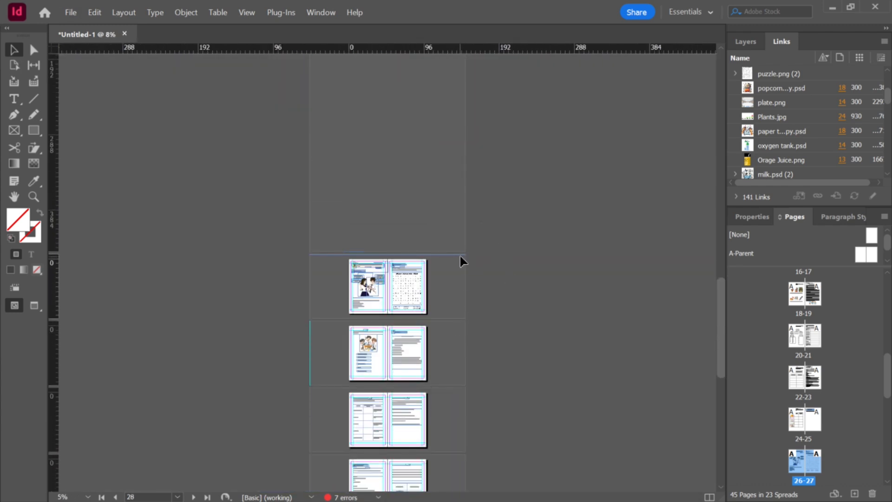
{"action": "scroll", "coordinate": [460, 246], "scroll_direction": "up", "scroll_amount": 5}
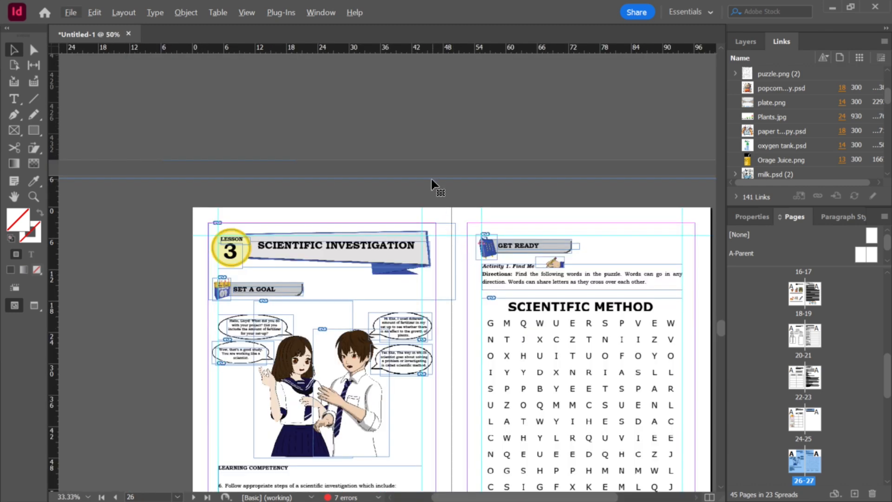
{"action": "scroll", "coordinate": [435, 176], "scroll_direction": "up", "scroll_amount": 3}
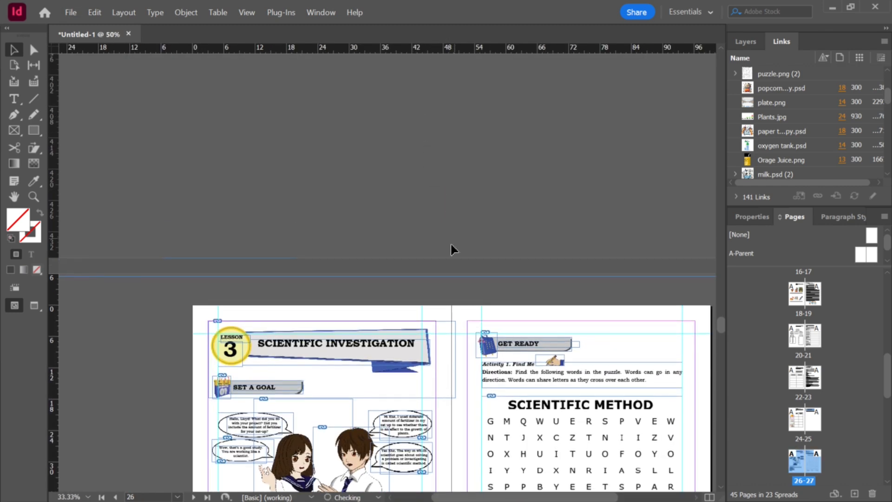
{"action": "left_click_drag", "start_coordinate": [430, 308], "coordinate": [430, 308]}
{"action": "left_click_drag", "start_coordinate": [430, 276], "coordinate": [430, 167]}
{"action": "left_click_drag", "start_coordinate": [435, 277], "coordinate": [438, 298]}
{"action": "left_click", "coordinate": [441, 301]}
{"action": "left_click", "coordinate": [442, 300]}
{"action": "left_click", "coordinate": [449, 301]}
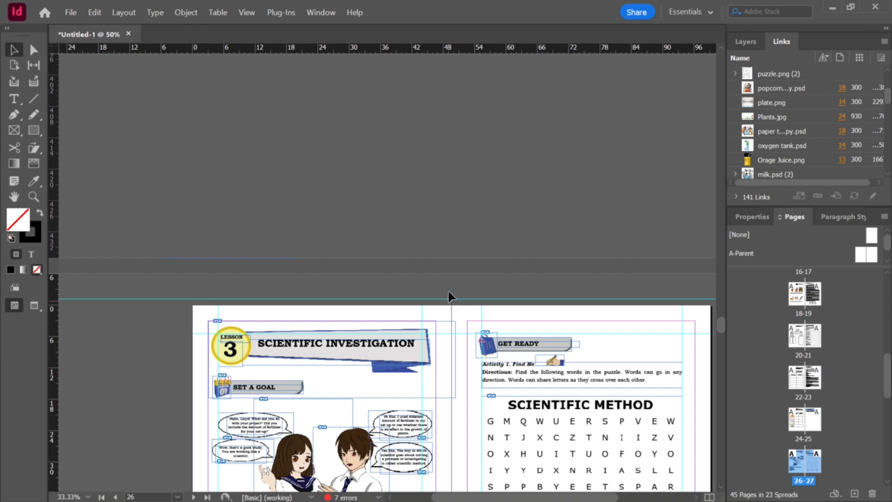
{"action": "left_click", "coordinate": [387, 296]}
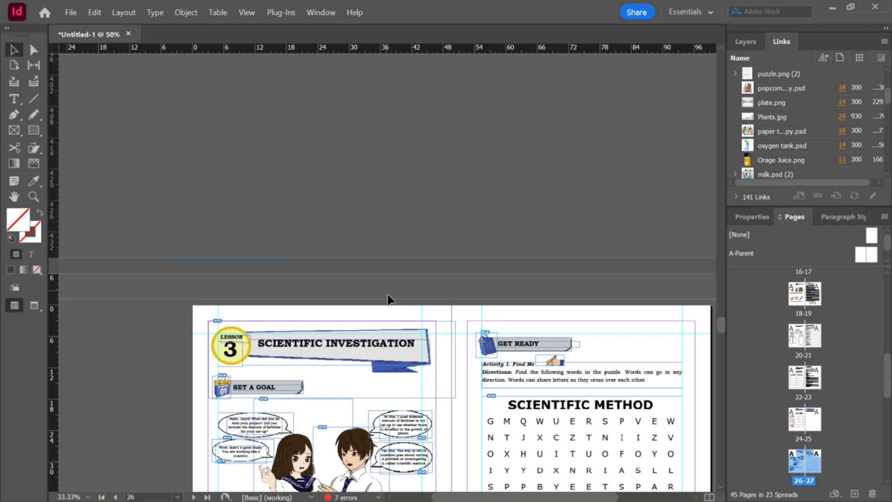
{"action": "left_click", "coordinate": [388, 255]}
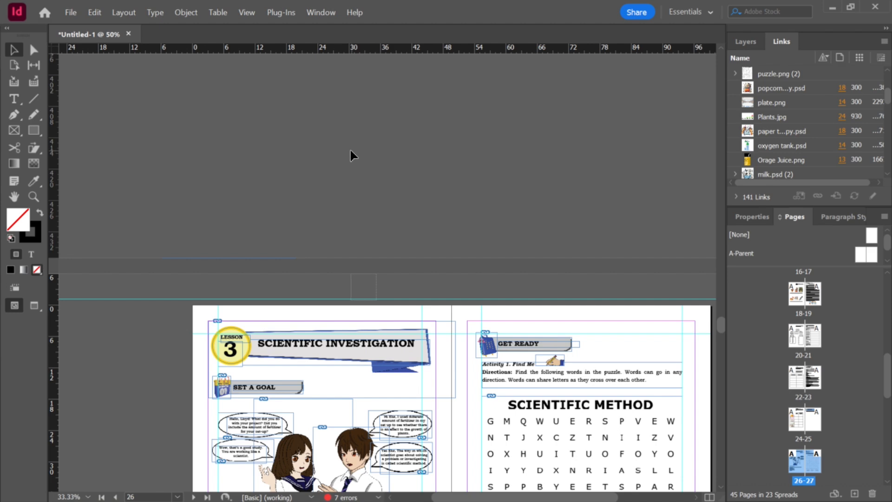
{"action": "left_click", "coordinate": [160, 300]}
{"action": "left_click", "coordinate": [162, 301]}
Step: Scroll and zoom to the Lesson 3 opening spread to inspect the area above its title
{"action": "scroll", "coordinate": [314, 267], "scroll_direction": "up", "scroll_amount": 10}
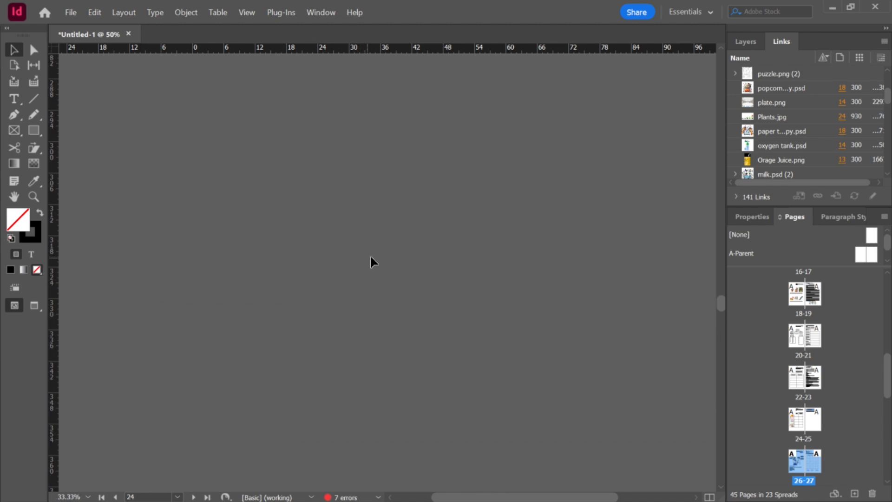
{"action": "scroll", "coordinate": [391, 251], "scroll_direction": "up", "scroll_amount": 10}
{"action": "scroll", "coordinate": [413, 235], "scroll_direction": "down", "scroll_amount": 5}
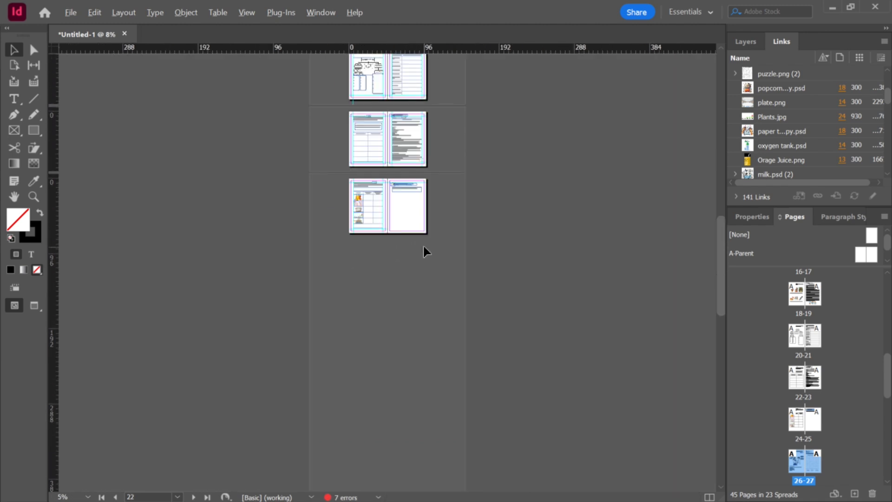
{"action": "scroll", "coordinate": [424, 246], "scroll_direction": "up", "scroll_amount": 3}
{"action": "scroll", "coordinate": [424, 244], "scroll_direction": "down", "scroll_amount": 2}
{"action": "scroll", "coordinate": [424, 245], "scroll_direction": "up", "scroll_amount": 6}
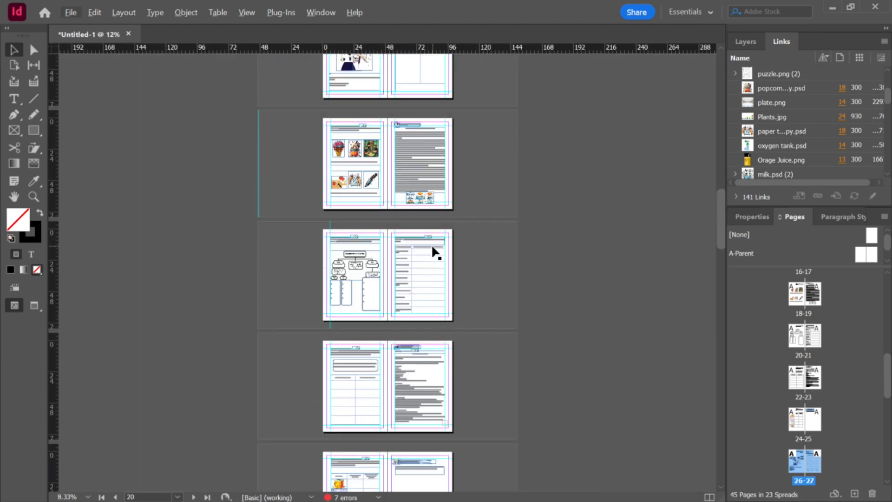
{"action": "scroll", "coordinate": [431, 244], "scroll_direction": "down", "scroll_amount": 15}
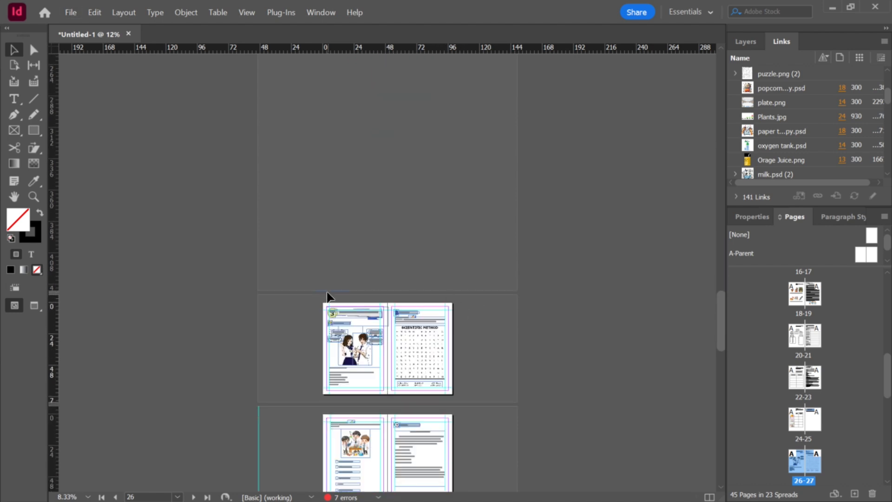
{"action": "scroll", "coordinate": [354, 246], "scroll_direction": "up", "scroll_amount": 5}
{"action": "left_click", "coordinate": [302, 357]}
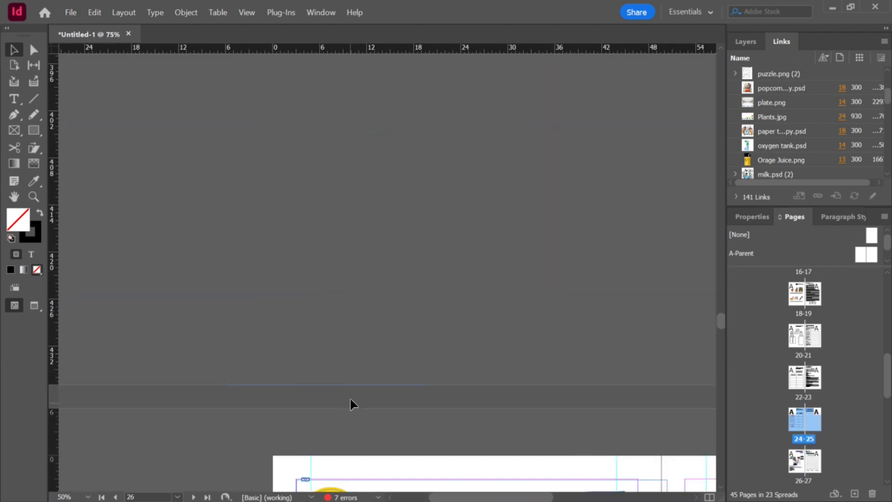
{"action": "scroll", "coordinate": [357, 371], "scroll_direction": "down", "scroll_amount": 5}
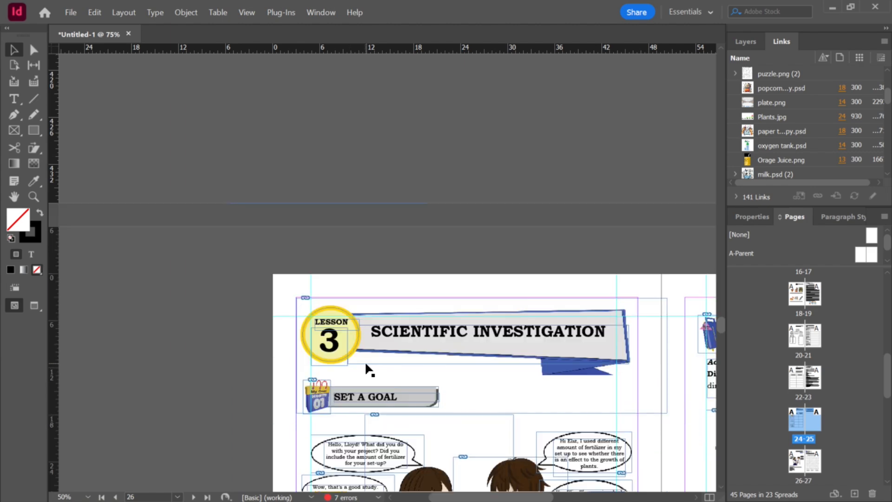
{"action": "scroll", "coordinate": [369, 358], "scroll_direction": "up", "scroll_amount": 2}
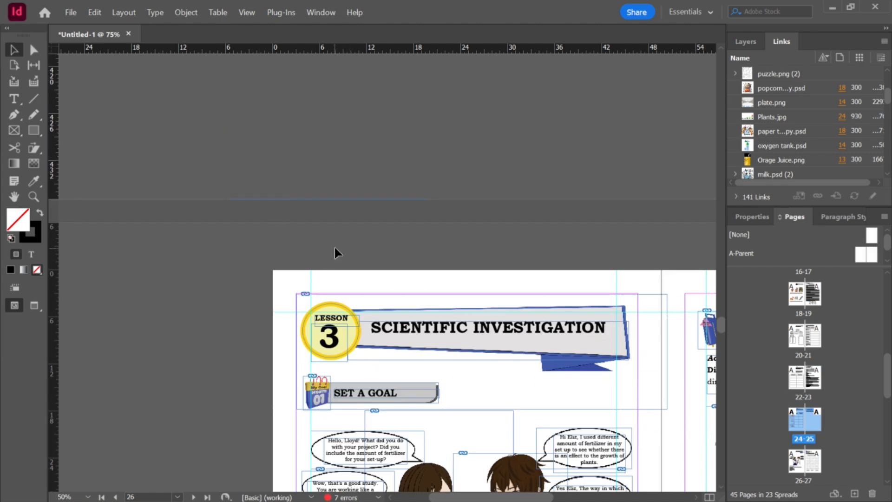
{"action": "scroll", "coordinate": [362, 260], "scroll_direction": "up", "scroll_amount": 3}
{"action": "left_click", "coordinate": [371, 342]}
{"action": "scroll", "coordinate": [394, 279], "scroll_direction": "down", "scroll_amount": 3}
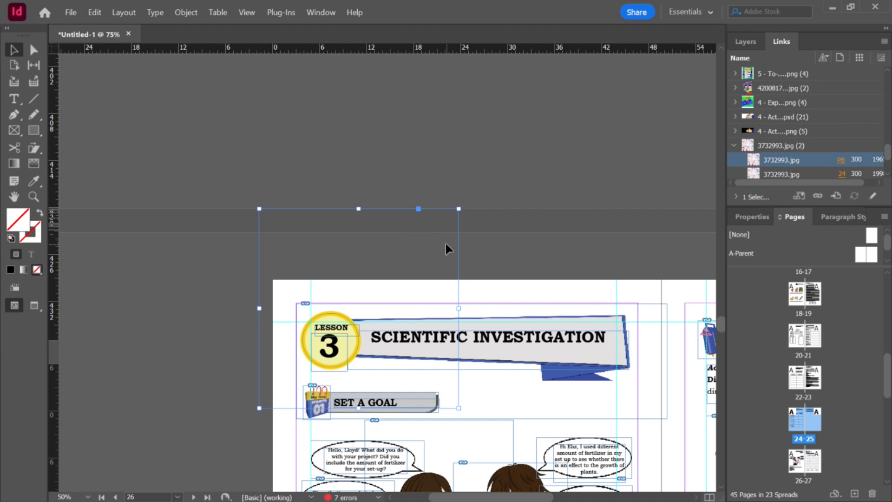
{"action": "key", "text": "Delete"}
{"action": "scroll", "coordinate": [445, 243], "scroll_direction": "down", "scroll_amount": 20}
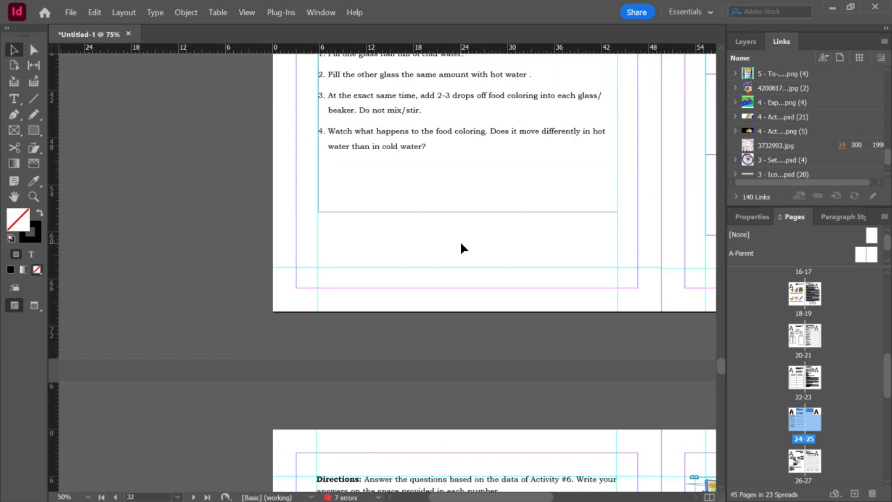
{"action": "key", "text": "ctrl+z"}
Step: Delete the stray 3732993.jpg image frame sitting above the Lesson 3 title banner
{"action": "scroll", "coordinate": [461, 243], "scroll_direction": "down", "scroll_amount": 4}
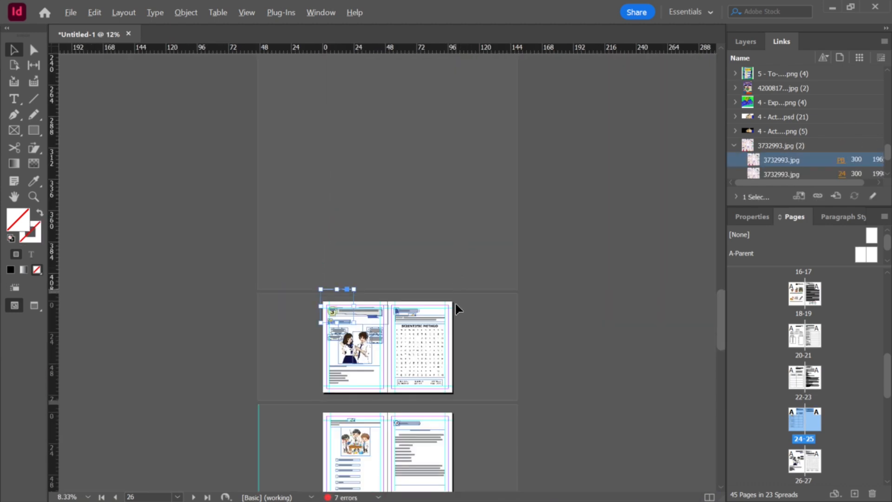
{"action": "scroll", "coordinate": [421, 331], "scroll_direction": "up", "scroll_amount": 3}
{"action": "scroll", "coordinate": [422, 331], "scroll_direction": "up", "scroll_amount": 1}
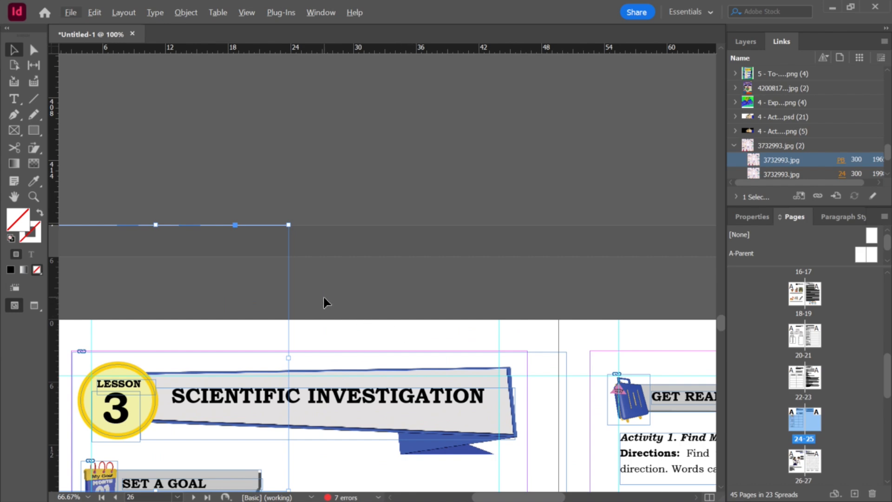
{"action": "left_click", "coordinate": [238, 170]}
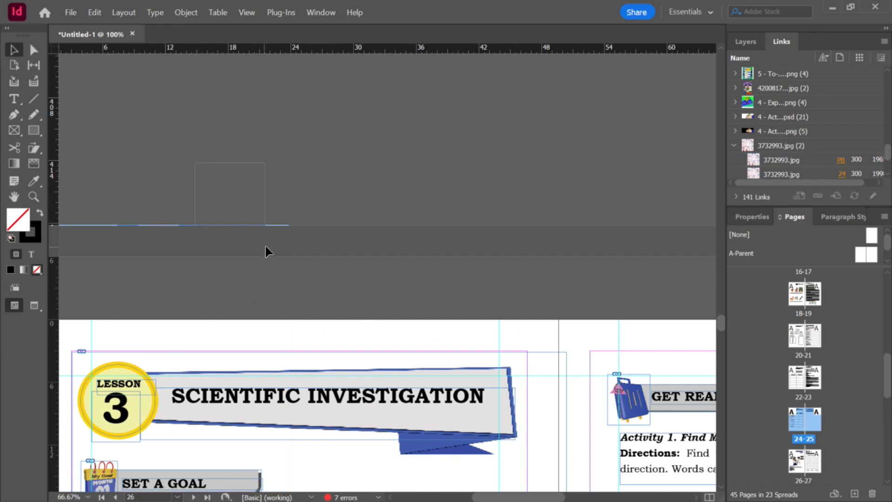
{"action": "left_click", "coordinate": [264, 227]}
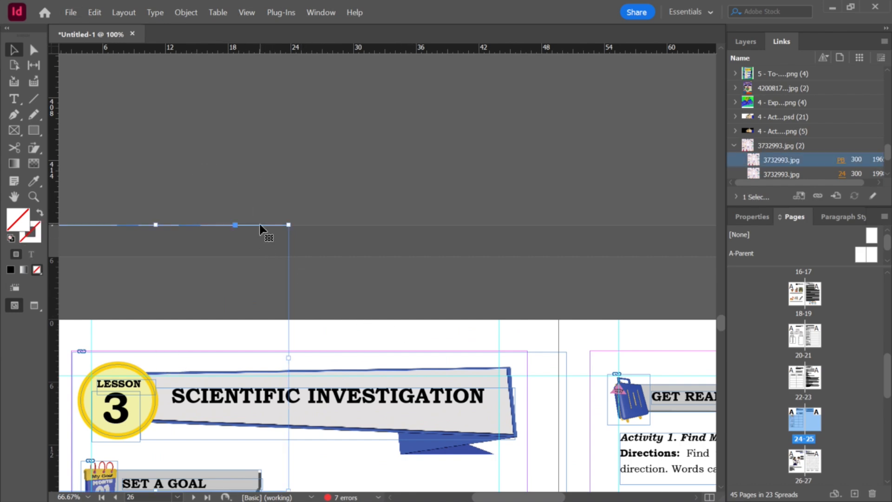
{"action": "key", "text": "Delete"}
Step: Apply the TITLE PAGE paragraph style to the MEASUREMENT lesson title on the Lesson 4 opening page
{"action": "scroll", "coordinate": [349, 255], "scroll_direction": "up", "scroll_amount": 3}
{"action": "scroll", "coordinate": [376, 256], "scroll_direction": "down", "scroll_amount": 2}
{"action": "scroll", "coordinate": [409, 263], "scroll_direction": "up", "scroll_amount": 1}
{"action": "scroll", "coordinate": [411, 263], "scroll_direction": "up", "scroll_amount": 1}
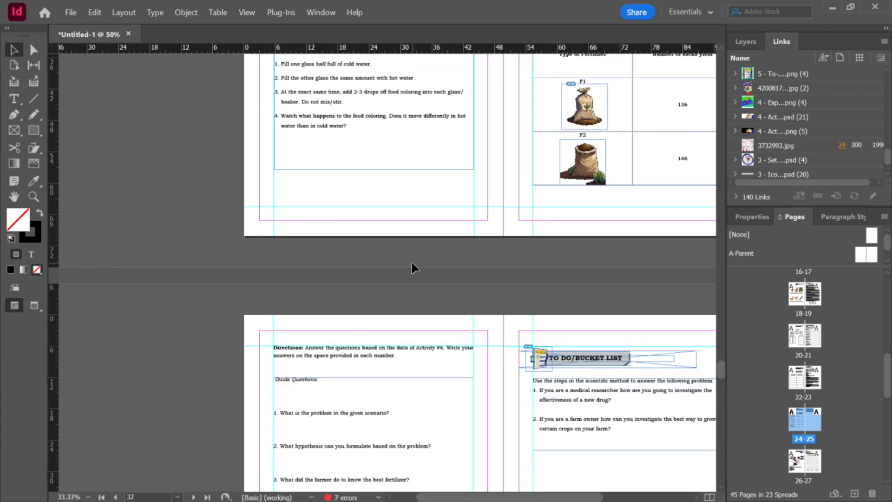
{"action": "scroll", "coordinate": [411, 260], "scroll_direction": "down", "scroll_amount": 3}
{"action": "scroll", "coordinate": [469, 278], "scroll_direction": "down", "scroll_amount": 3}
{"action": "scroll", "coordinate": [469, 278], "scroll_direction": "down", "scroll_amount": 1}
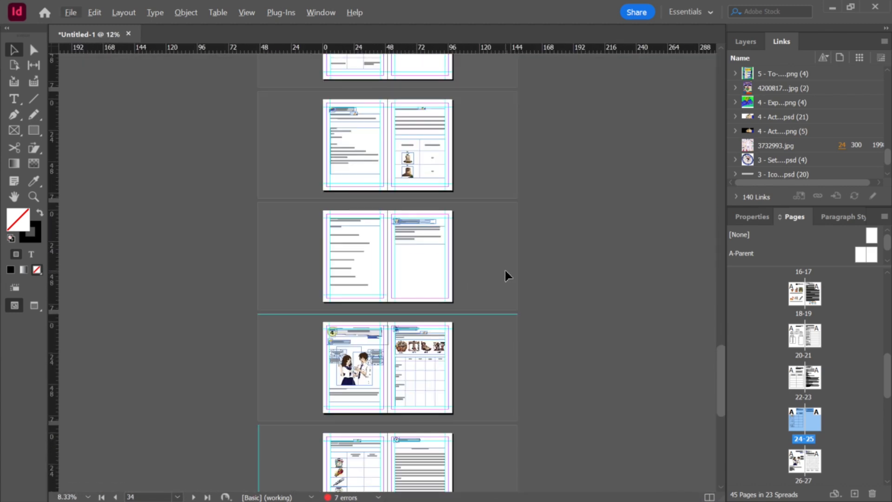
{"action": "scroll", "coordinate": [446, 297], "scroll_direction": "down", "scroll_amount": 2}
{"action": "scroll", "coordinate": [400, 281], "scroll_direction": "up", "scroll_amount": 5}
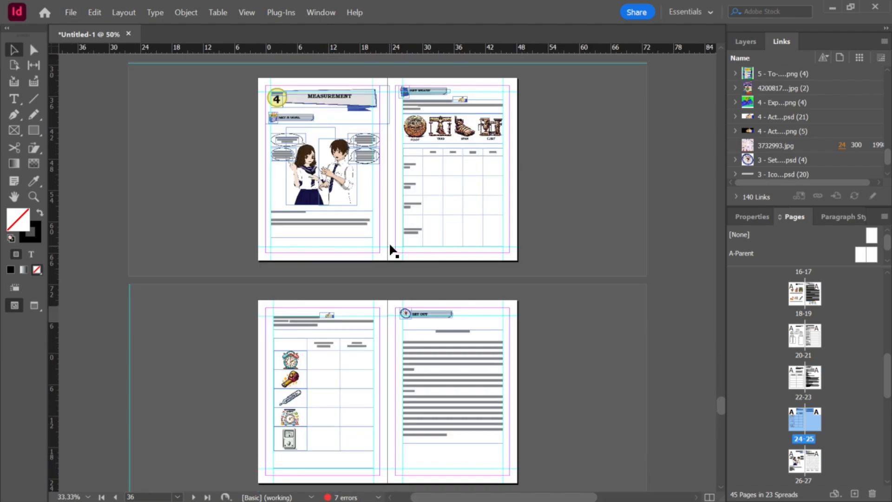
{"action": "left_click", "coordinate": [441, 227]}
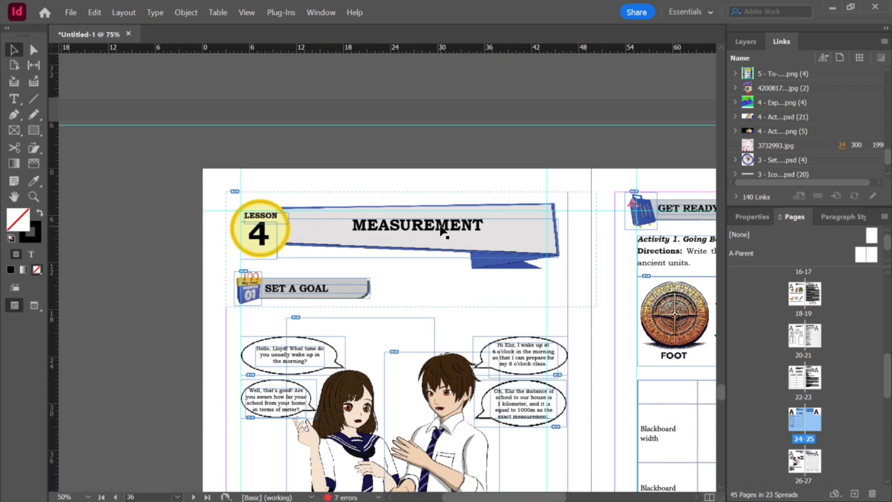
{"action": "key", "text": "t"}
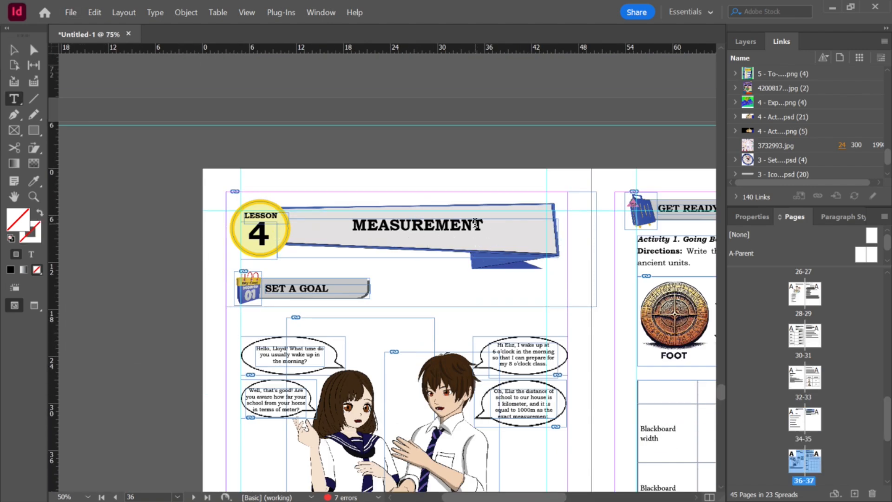
{"action": "double_click", "coordinate": [478, 226]}
{"action": "left_click", "coordinate": [856, 219]}
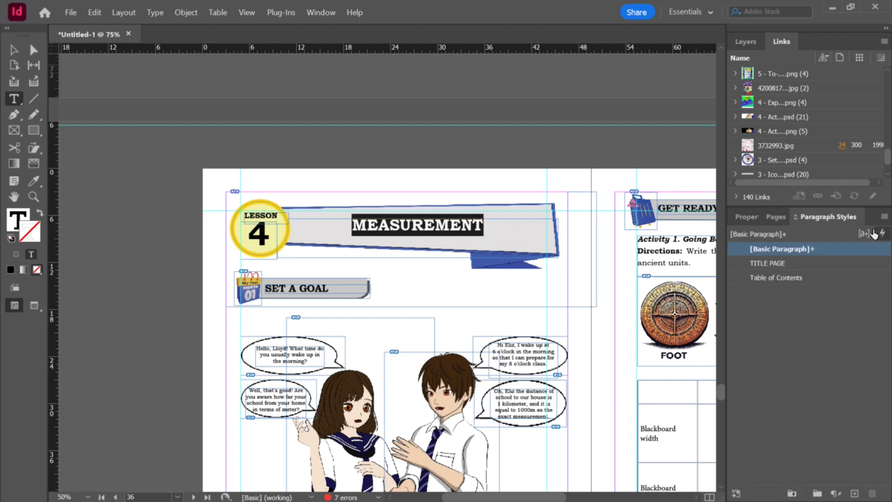
{"action": "left_click", "coordinate": [882, 233]}
{"action": "left_click", "coordinate": [380, 240]}
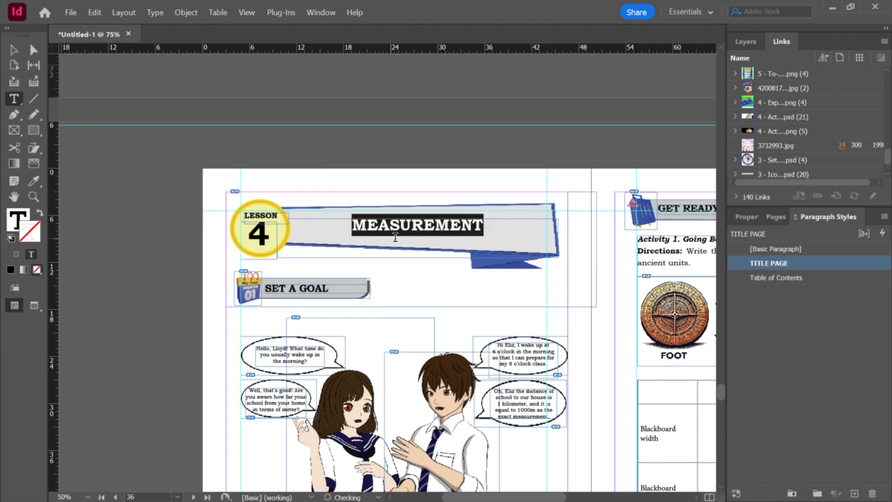
Step: Scroll and zoom to review the restyled Lesson 4 opening spread
{"action": "scroll", "coordinate": [509, 235], "scroll_direction": "down", "scroll_amount": 5}
{"action": "scroll", "coordinate": [516, 235], "scroll_direction": "down", "scroll_amount": 12}
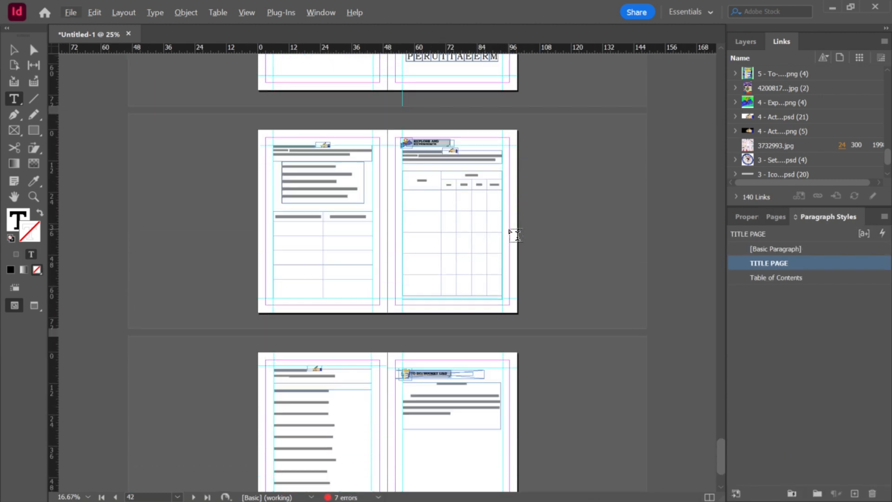
{"action": "scroll", "coordinate": [460, 199], "scroll_direction": "up", "scroll_amount": 12}
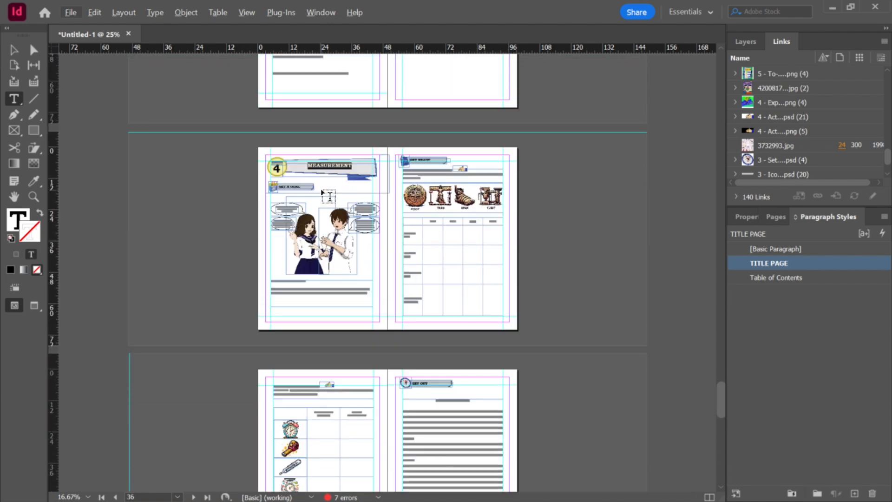
{"action": "scroll", "coordinate": [333, 198], "scroll_direction": "up", "scroll_amount": 2}
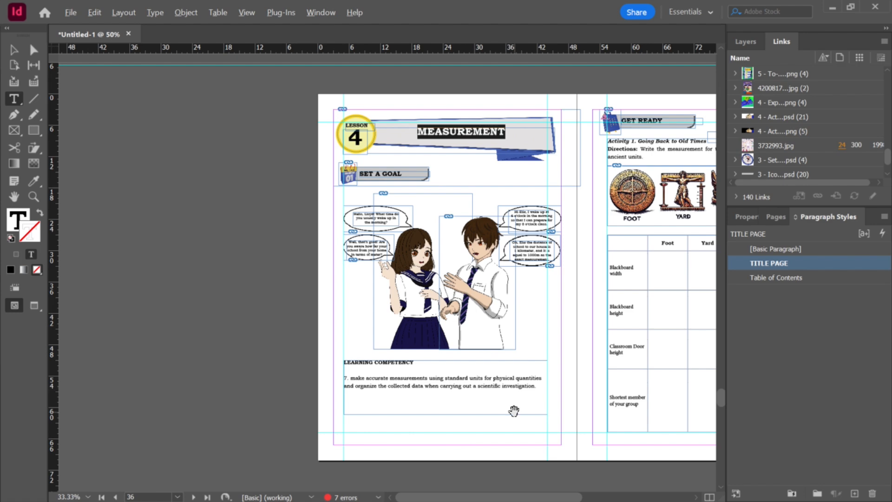
{"action": "scroll", "coordinate": [513, 411], "scroll_direction": "down", "scroll_amount": 2}
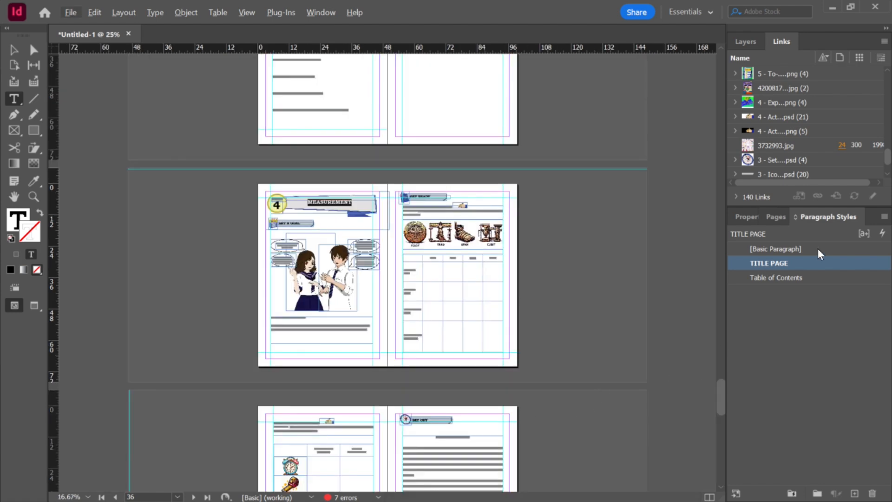
Step: Switch to File Explorer showing the Grade 7 - Lesson 4 folder
{"action": "key", "text": "alt+Tab"}
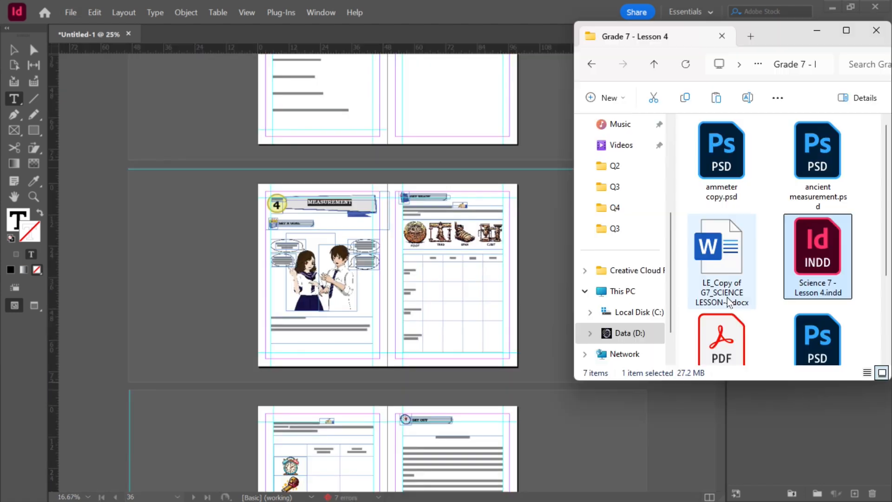
Step: Open Science 7 - Lesson 5.indd from the Grade 7 - Lesson 5 folder as a floating document window
{"action": "left_click", "coordinate": [654, 64]}
{"action": "double_click", "coordinate": [740, 216]}
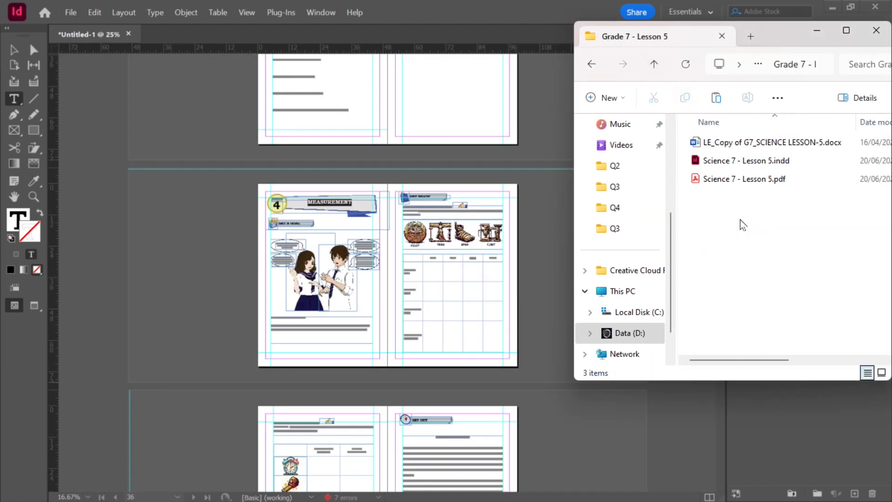
{"action": "double_click", "coordinate": [727, 162]}
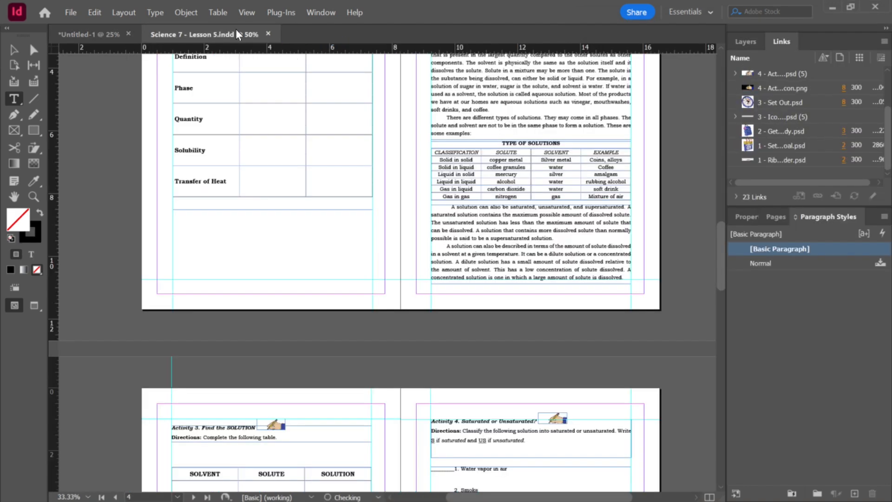
{"action": "left_click_drag", "start_coordinate": [235, 33], "coordinate": [18, 199]}
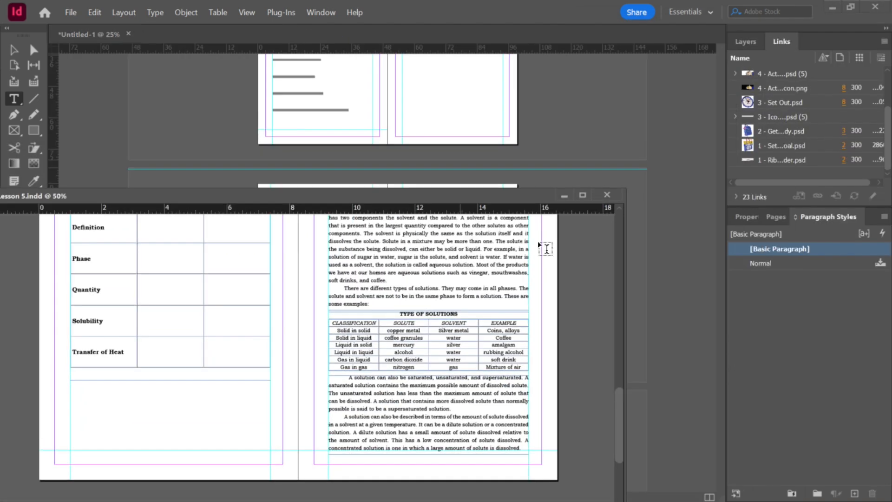
Step: Insert the Lesson 5 pages into the workbook after page 45 by moving them from the Lesson 5 document
{"action": "left_click", "coordinate": [780, 216]}
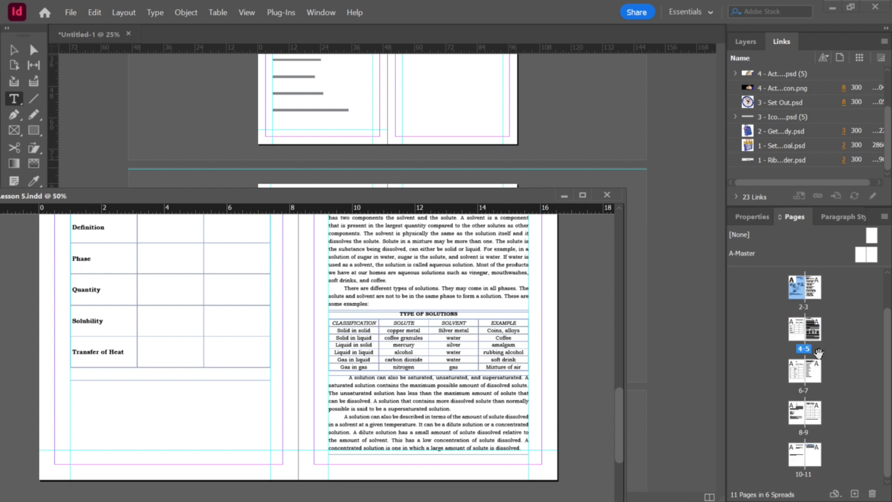
{"action": "left_click", "coordinate": [813, 459], "text": "shift"}
{"action": "left_click_drag", "start_coordinate": [813, 459], "coordinate": [673, 422]}
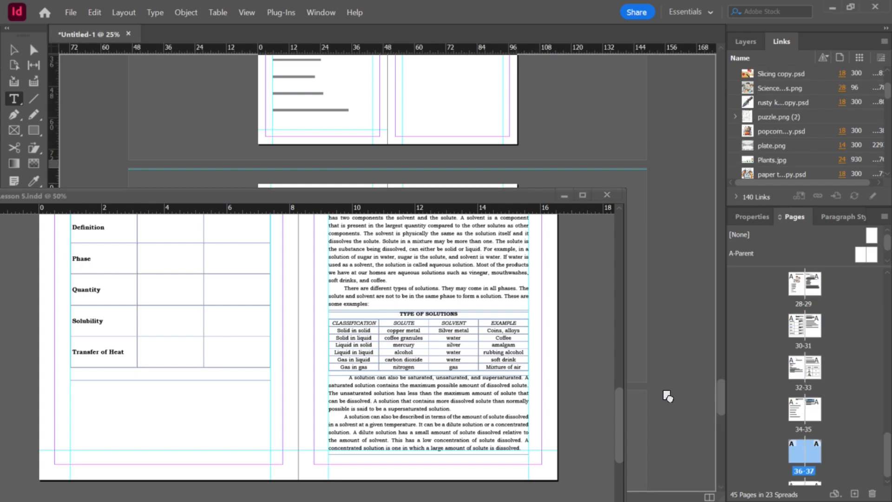
{"action": "left_click", "coordinate": [495, 70]}
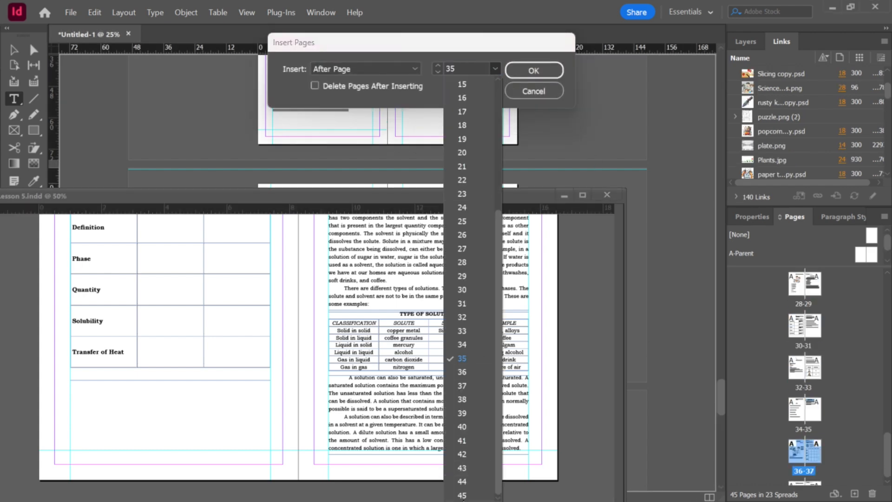
{"action": "left_click", "coordinate": [464, 495]}
{"action": "left_click", "coordinate": [529, 71]}
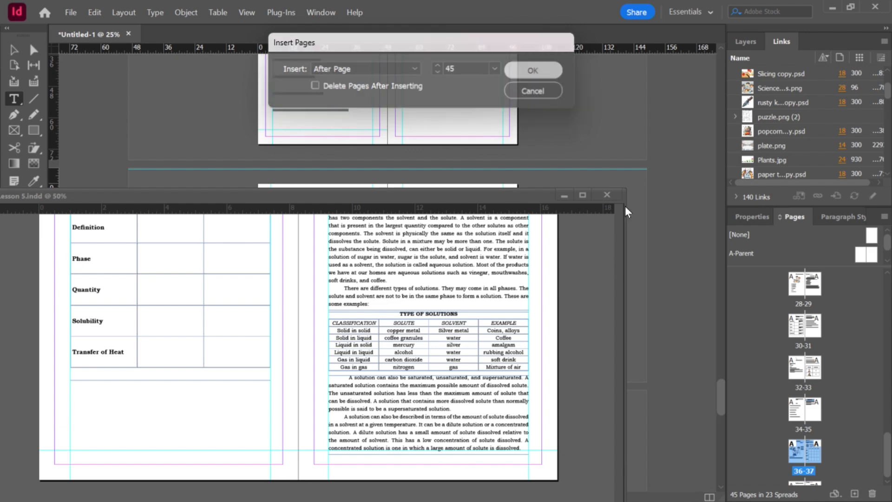
Step: Apply the TITLE PAGE paragraph style to the NATURE OF SOLUTIONS title on the Lesson 5 opening page
{"action": "scroll", "coordinate": [584, 222], "scroll_direction": "down", "scroll_amount": 15}
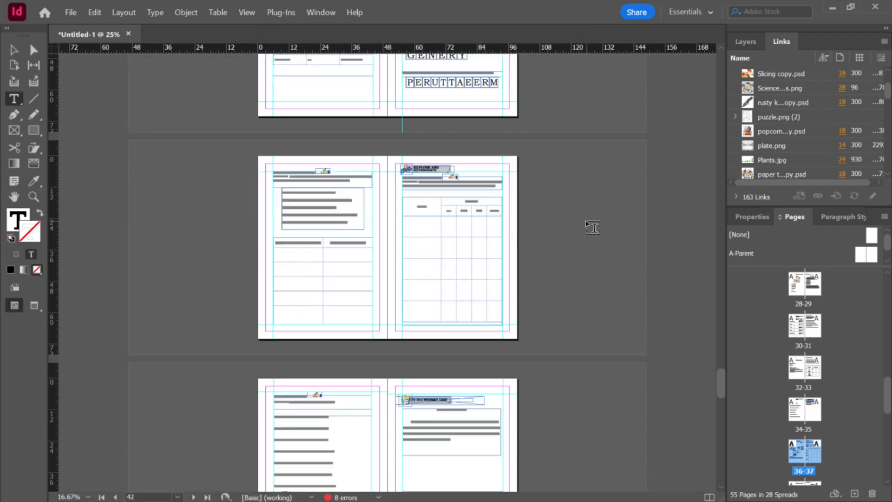
{"action": "scroll", "coordinate": [319, 184], "scroll_direction": "up", "scroll_amount": 1}
{"action": "left_click", "coordinate": [460, 117]}
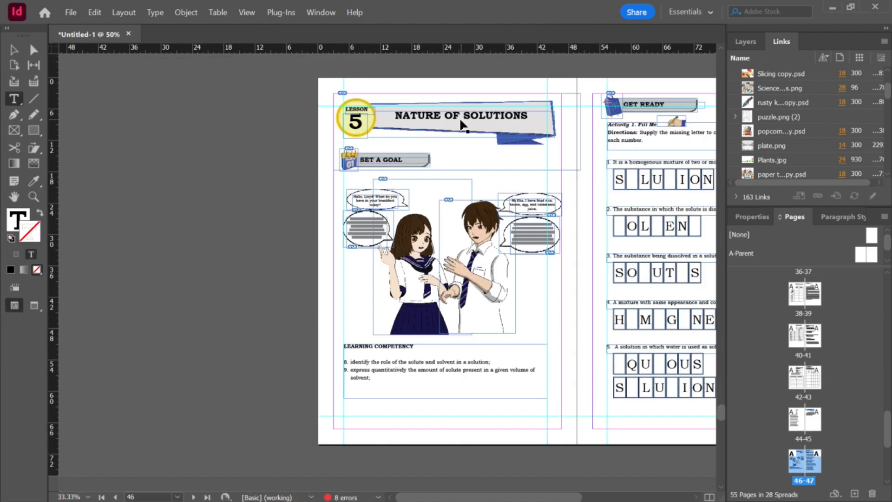
{"action": "key", "text": "ctrl+a"}
{"action": "left_click", "coordinate": [845, 214]}
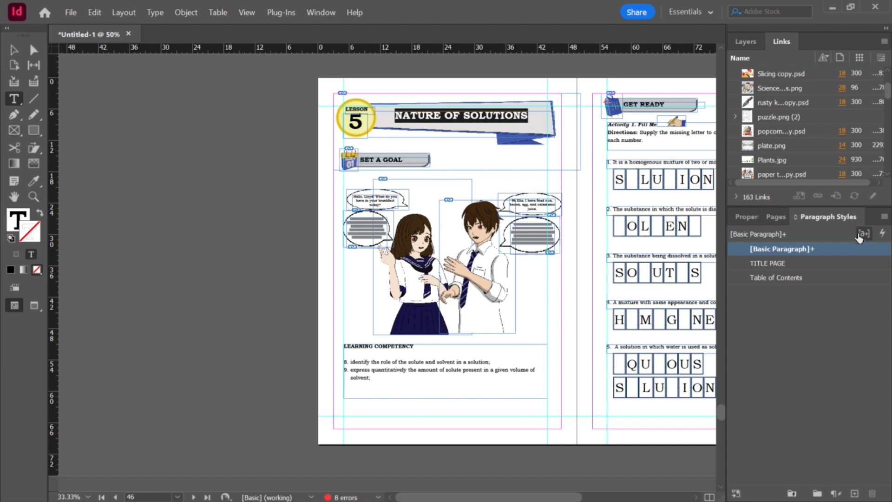
{"action": "left_click", "coordinate": [882, 233]}
{"action": "left_click", "coordinate": [399, 239]}
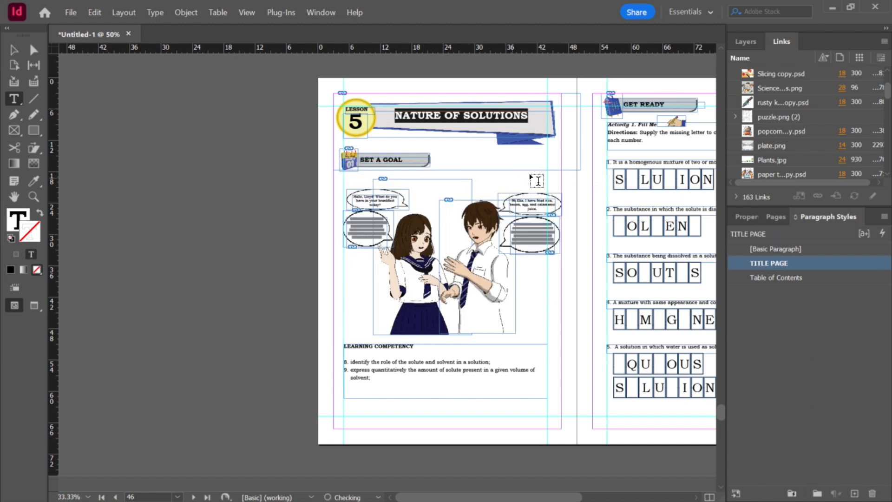
{"action": "left_click", "coordinate": [16, 50]}
{"action": "left_click", "coordinate": [239, 177]}
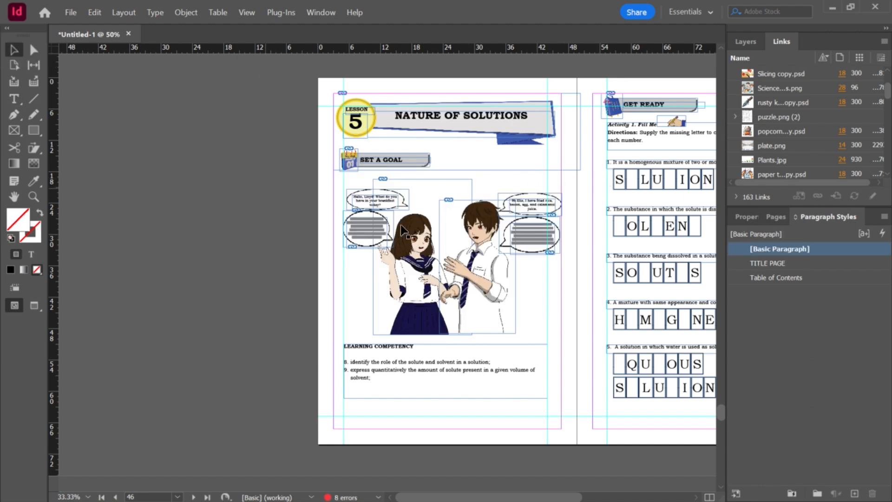
Step: Open Science 7 - Lesson 6.indd from the Grade 7 - Lesson 6 folder as a floating document window
{"action": "scroll", "coordinate": [537, 260], "scroll_direction": "down", "scroll_amount": 2}
{"action": "key", "text": "alt+Tab"}
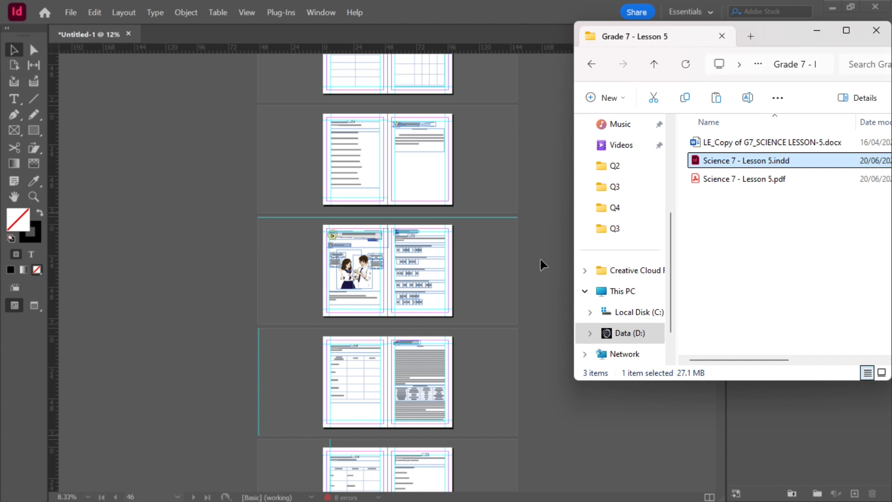
{"action": "left_click", "coordinate": [653, 64]}
{"action": "double_click", "coordinate": [736, 234]}
{"action": "double_click", "coordinate": [722, 179]}
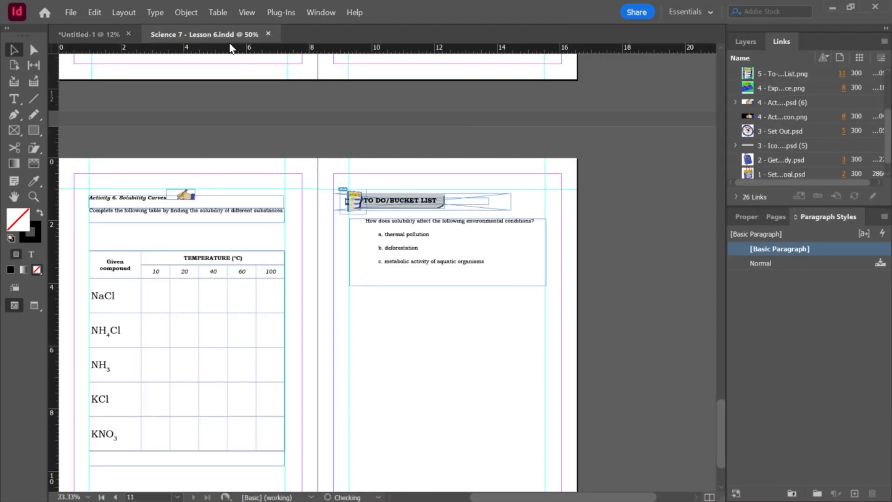
{"action": "left_click_drag", "start_coordinate": [200, 34], "coordinate": [116, 114]}
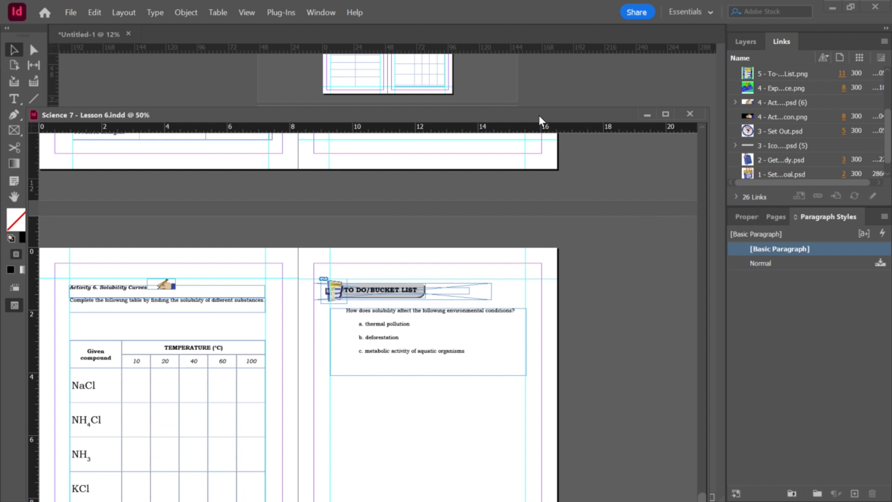
{"action": "left_click_drag", "start_coordinate": [539, 116], "coordinate": [445, 117]}
Step: Insert the Lesson 6 pages into the workbook after page 55 by moving them from the Lesson 6 document
{"action": "left_click", "coordinate": [767, 218]}
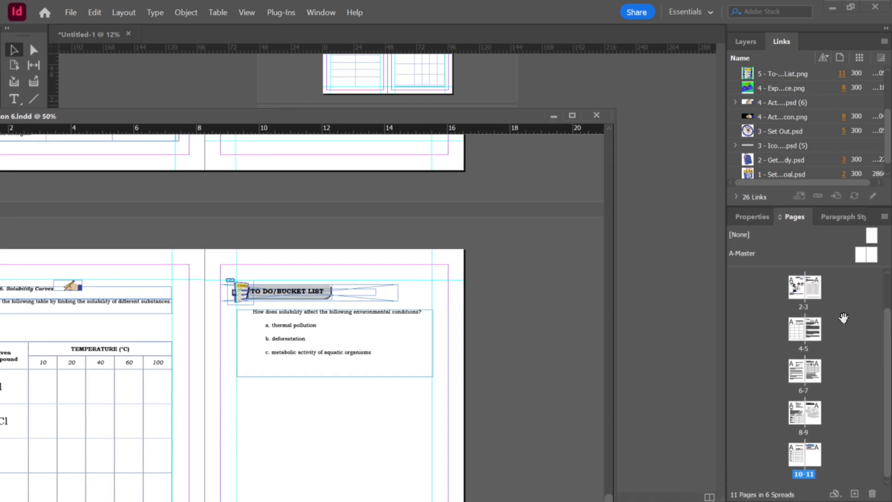
{"action": "left_click", "coordinate": [790, 328]}
{"action": "scroll", "coordinate": [801, 420], "scroll_direction": "down", "scroll_amount": 1}
{"action": "left_click", "coordinate": [812, 460], "text": "shift"}
{"action": "left_click_drag", "start_coordinate": [739, 452], "coordinate": [619, 260]}
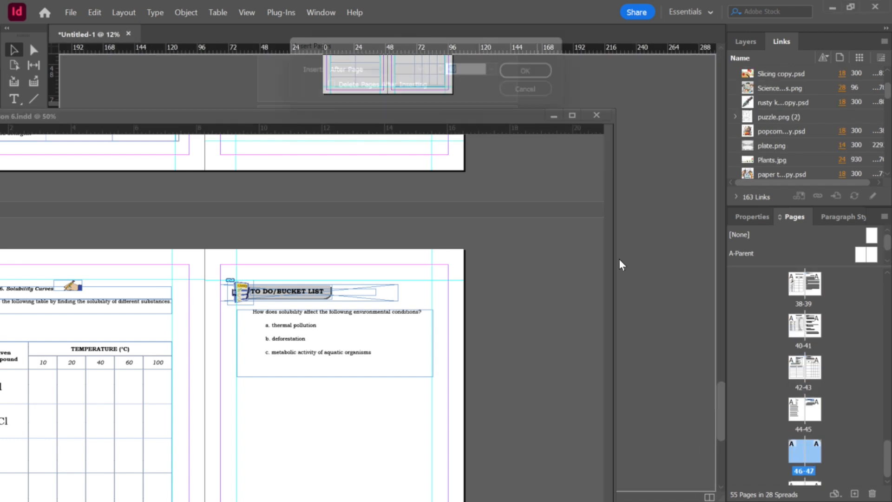
{"action": "left_click", "coordinate": [495, 68]}
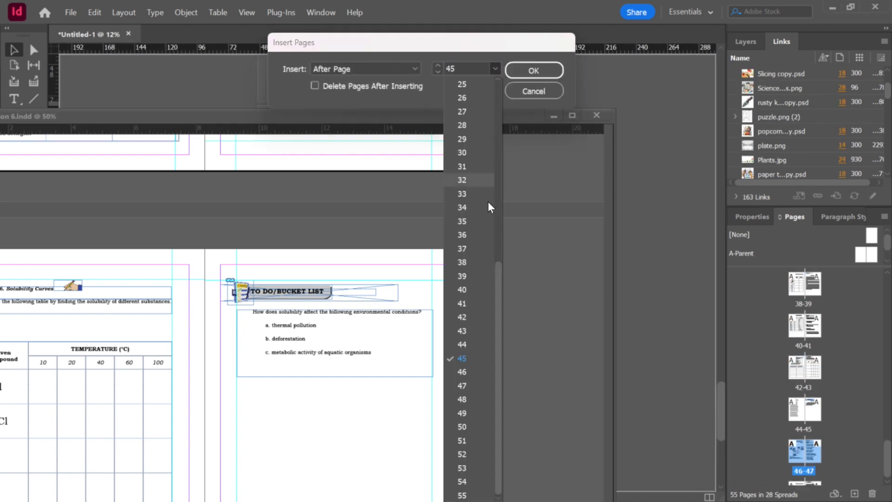
{"action": "left_click", "coordinate": [470, 494]}
{"action": "left_click", "coordinate": [523, 71]}
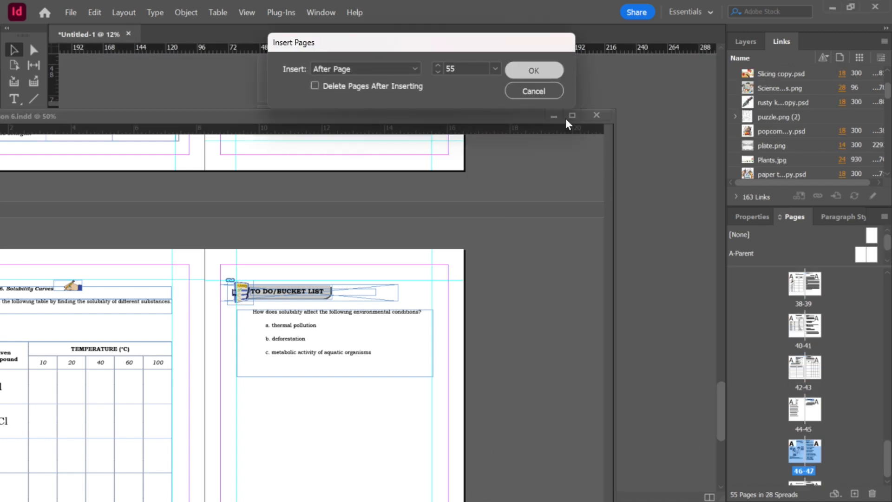
Step: Apply the TITLE PAGE paragraph style to the SOLUBILITY title on the Lesson 6 opening page
{"action": "scroll", "coordinate": [603, 113], "scroll_direction": "down", "scroll_amount": 5}
{"action": "scroll", "coordinate": [534, 219], "scroll_direction": "down", "scroll_amount": 3}
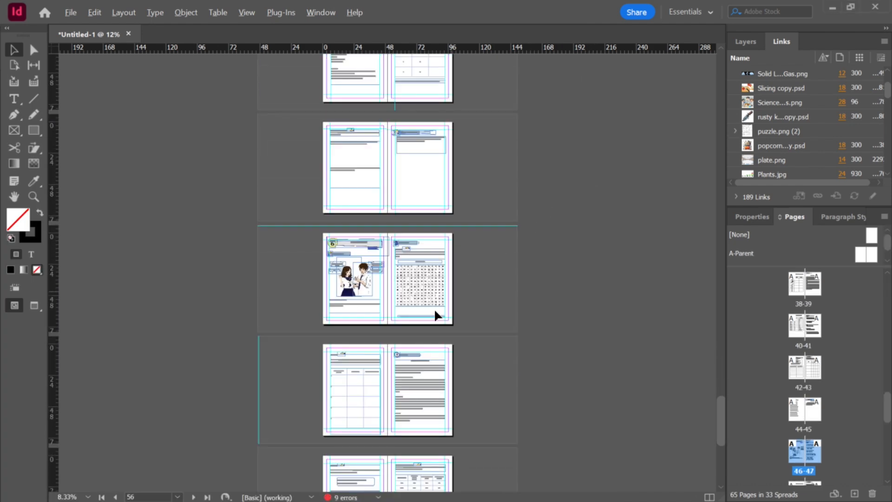
{"action": "scroll", "coordinate": [358, 282], "scroll_direction": "up", "scroll_amount": 2}
{"action": "left_click", "coordinate": [372, 120]}
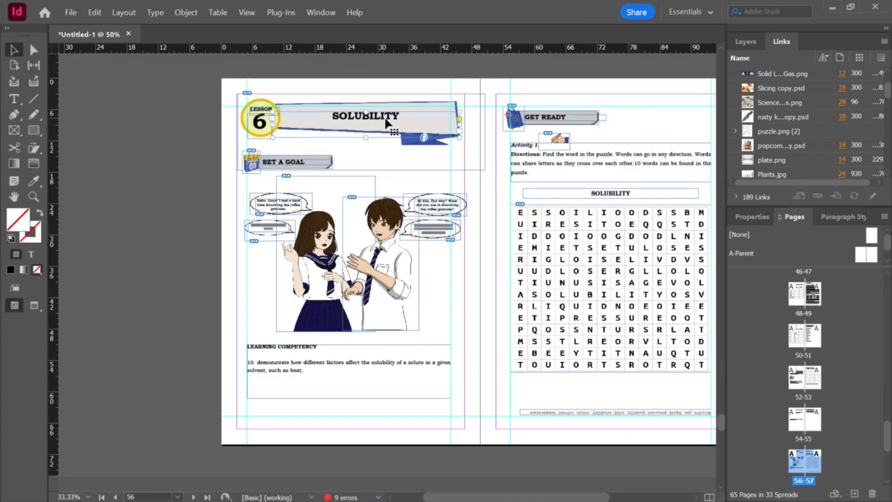
{"action": "triple_click", "coordinate": [384, 122]}
{"action": "left_click", "coordinate": [856, 215]}
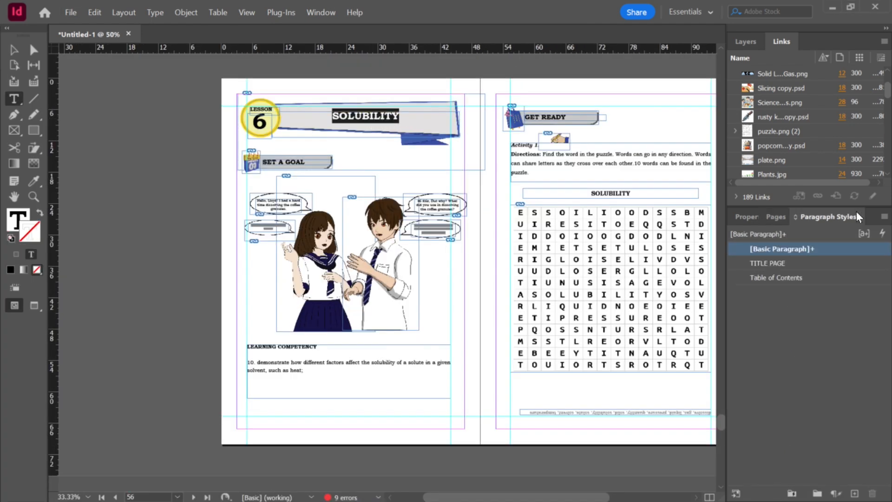
{"action": "left_click", "coordinate": [882, 233]}
{"action": "left_click", "coordinate": [366, 241]}
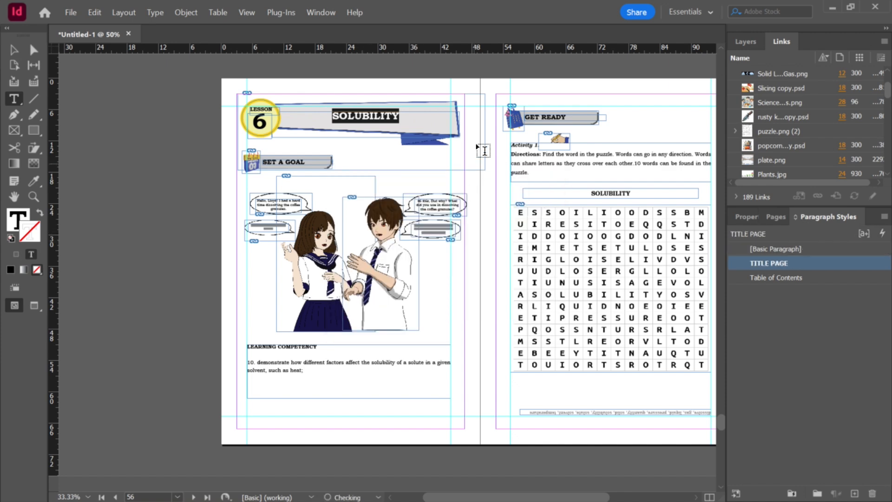
{"action": "key", "text": "Escape"}
{"action": "key", "text": "ctrl+shift+a"}
Step: Open Science 7 - Lesson 7.indd from the Grade 7 - Lesson 7 folder as a floating document window
{"action": "key", "text": "ctrl+minus"}
{"action": "key", "text": "ctrl+minus"}
{"action": "scroll", "coordinate": [490, 250], "scroll_direction": "down", "scroll_amount": 9}
{"action": "key", "text": "ctrl+equal"}
{"action": "scroll", "coordinate": [555, 284], "scroll_direction": "down", "scroll_amount": 6}
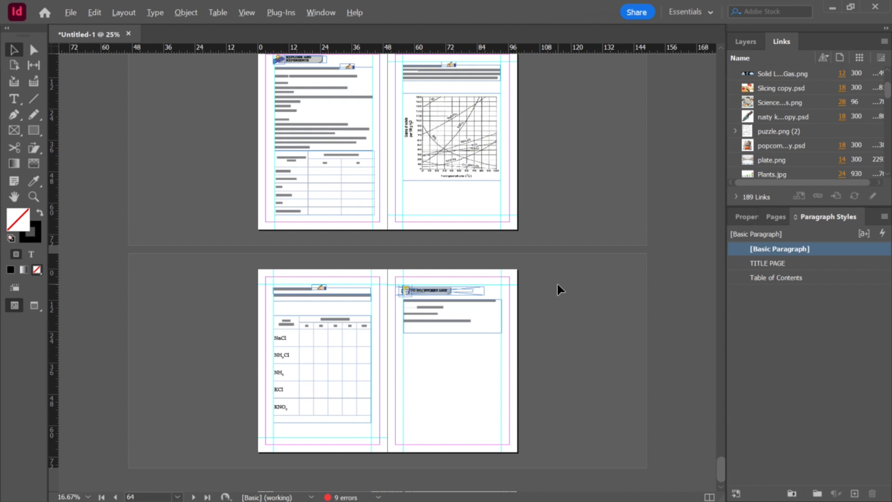
{"action": "key", "text": "alt+Tab"}
{"action": "left_click", "coordinate": [654, 67]}
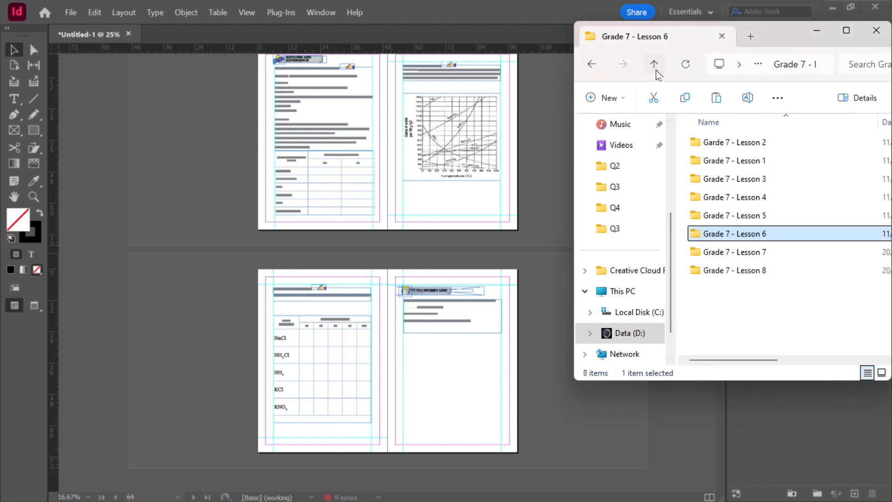
{"action": "double_click", "coordinate": [768, 252]}
{"action": "scroll", "coordinate": [776, 256], "scroll_direction": "down", "scroll_amount": 5}
{"action": "double_click", "coordinate": [813, 300]}
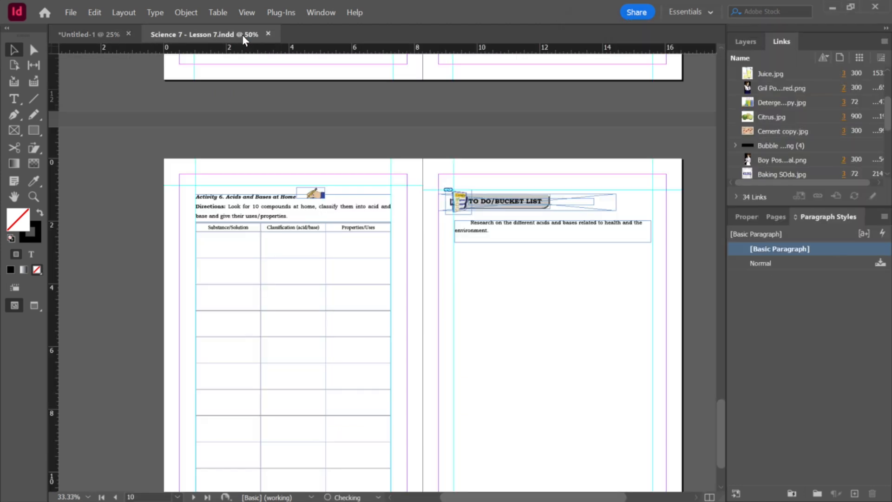
{"action": "left_click_drag", "start_coordinate": [242, 35], "coordinate": [421, 232]}
Step: Try to insert the Lesson 7 pages into the workbook after page 62
{"action": "left_click", "coordinate": [775, 217]}
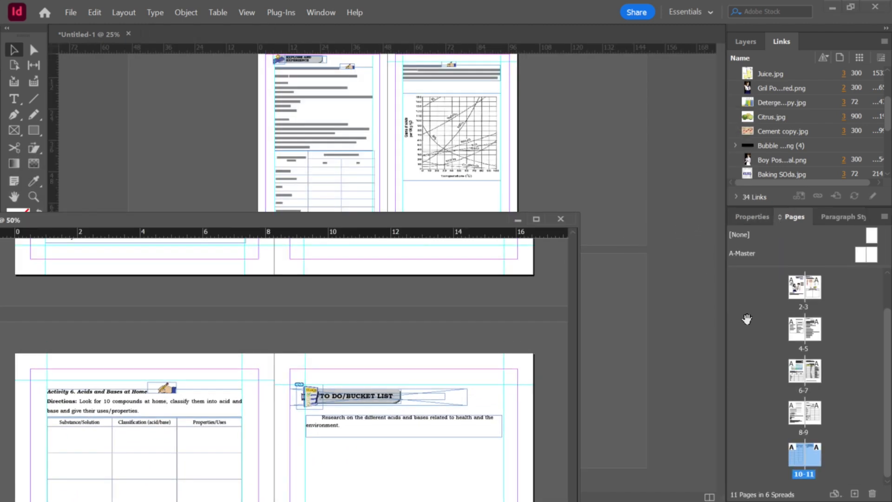
{"action": "left_click_drag", "start_coordinate": [802, 334], "coordinate": [555, 150]}
{"action": "left_click", "coordinate": [495, 68]}
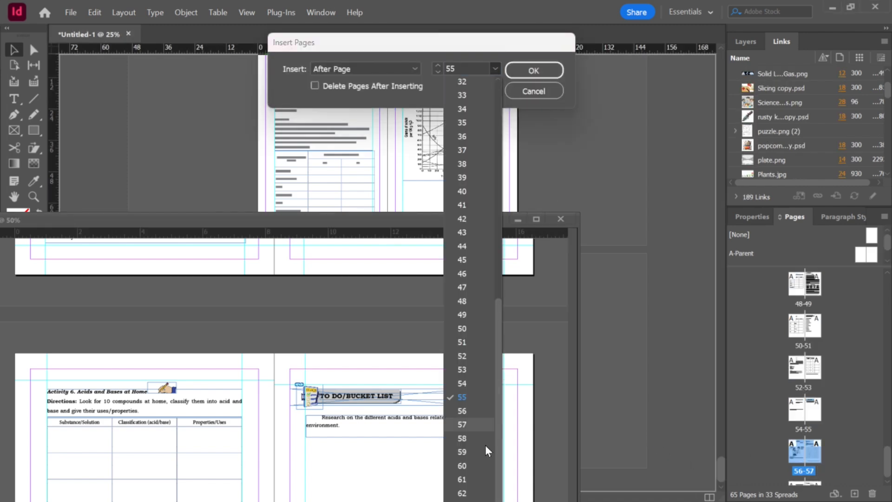
{"action": "left_click", "coordinate": [472, 491]}
{"action": "left_click", "coordinate": [521, 69]}
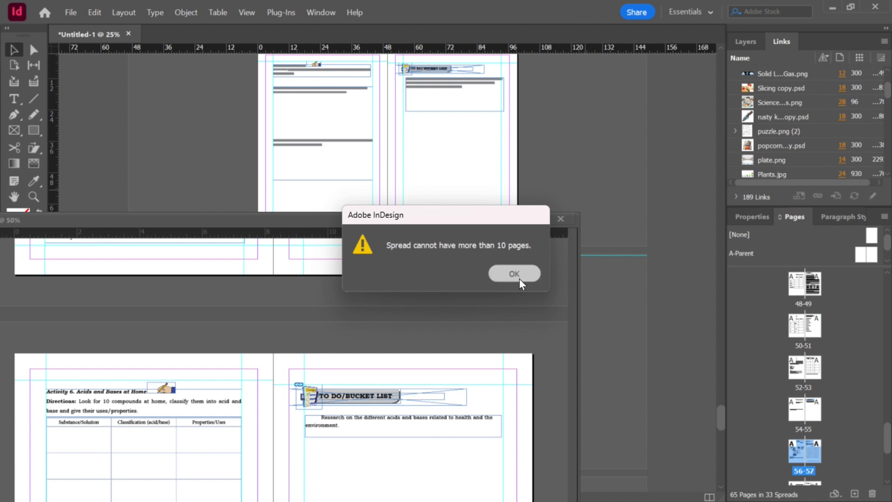
{"action": "left_click", "coordinate": [520, 278]}
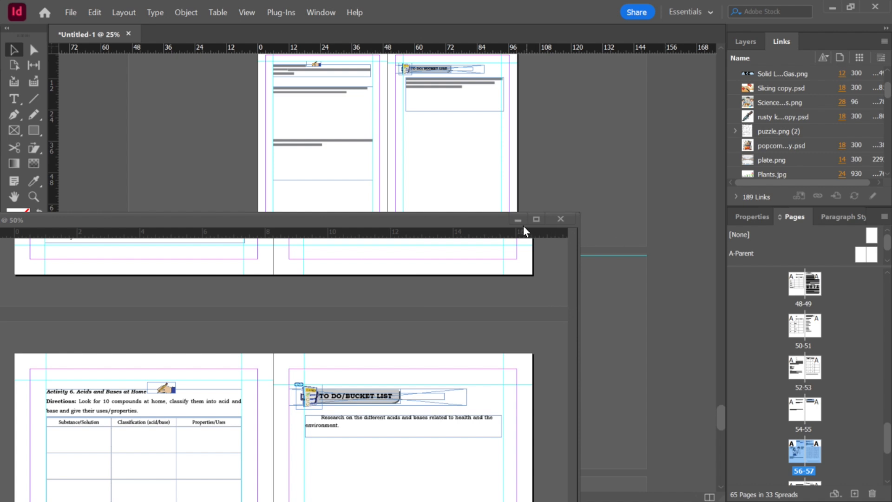
Step: Minimize the Lesson 7 window and scroll through the workbook's last spreads to review the inserted lesson pages
{"action": "left_click", "coordinate": [490, 357]}
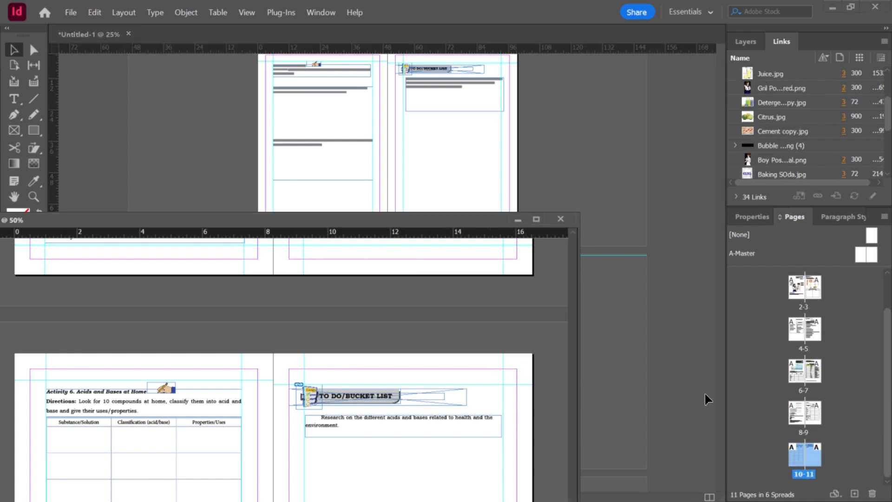
{"action": "left_click", "coordinate": [684, 351]}
{"action": "left_click", "coordinate": [518, 219]}
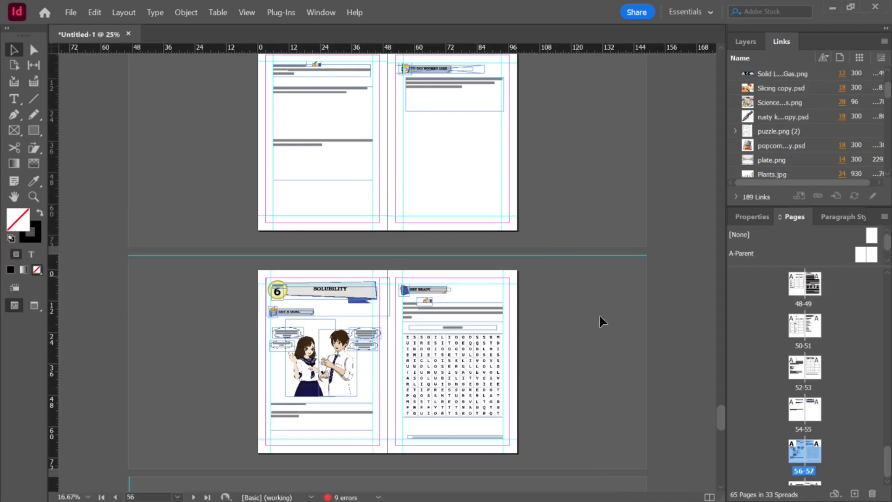
{"action": "scroll", "coordinate": [608, 321], "scroll_direction": "down", "scroll_amount": 5}
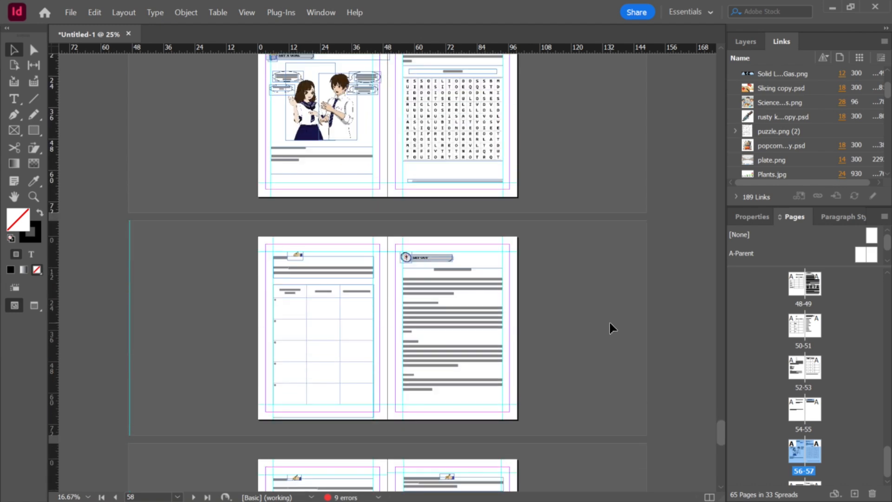
{"action": "scroll", "coordinate": [609, 323], "scroll_direction": "up", "scroll_amount": 5}
{"action": "scroll", "coordinate": [611, 320], "scroll_direction": "down", "scroll_amount": 12}
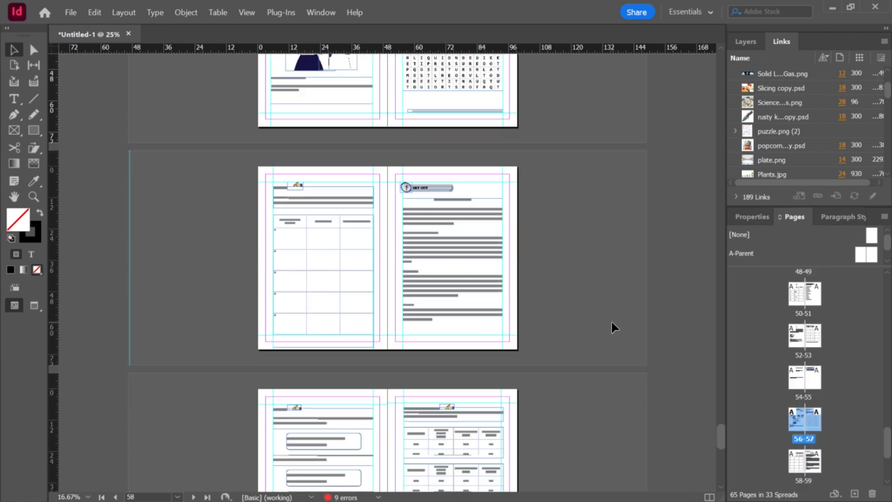
{"action": "scroll", "coordinate": [612, 323], "scroll_direction": "down", "scroll_amount": 6}
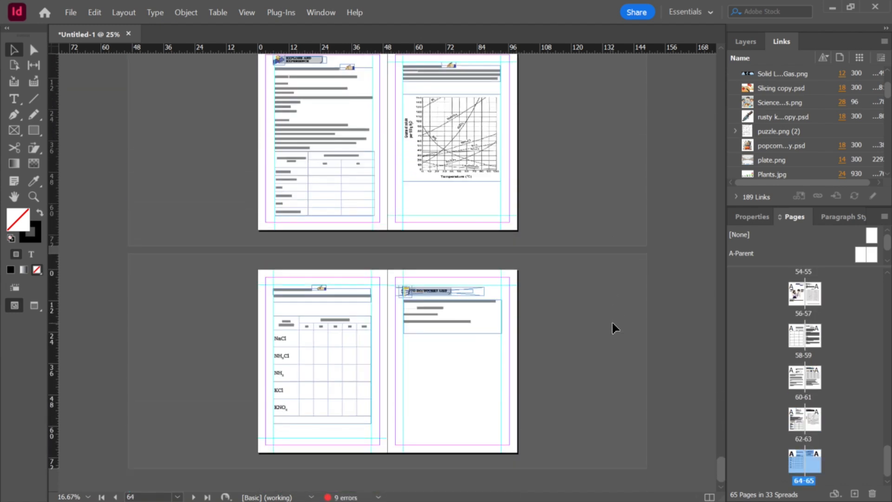
Step: Undo the last change in the workbook
{"action": "key", "text": "ctrl+z"}
{"action": "scroll", "coordinate": [612, 328], "scroll_direction": "down", "scroll_amount": 3}
{"action": "scroll", "coordinate": [611, 321], "scroll_direction": "down", "scroll_amount": 2}
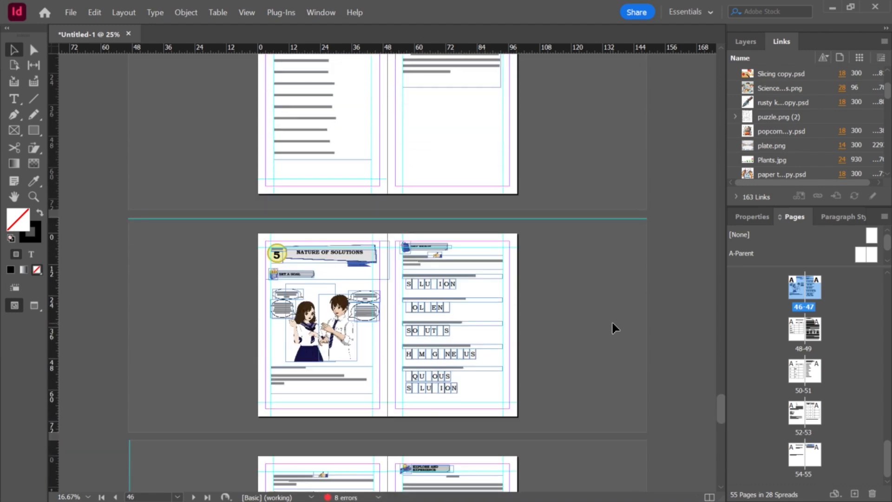
Step: Bring the Lesson 7 document window back into view over the workbook
{"action": "key", "text": "alt+Tab"}
{"action": "left_click_drag", "start_coordinate": [287, 218], "coordinate": [462, 170]}
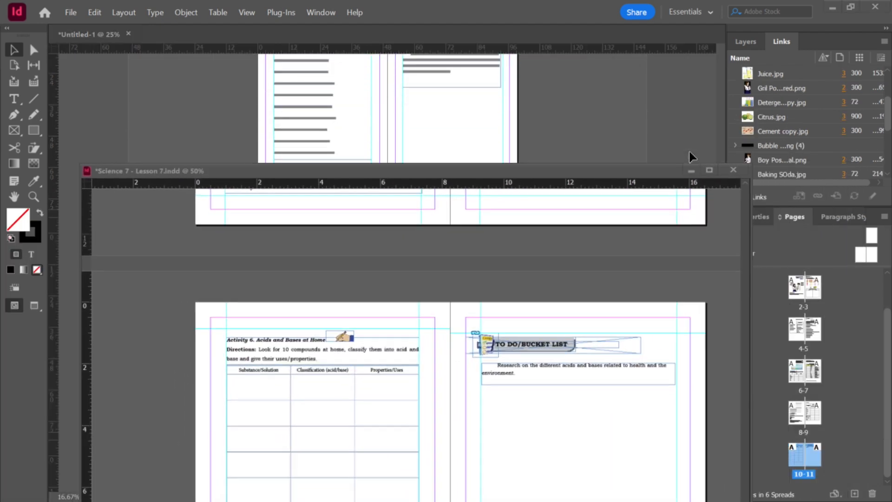
Step: Close the Lesson 7 document without saving changes
{"action": "left_click", "coordinate": [688, 149]}
{"action": "key", "text": "alt+Tab"}
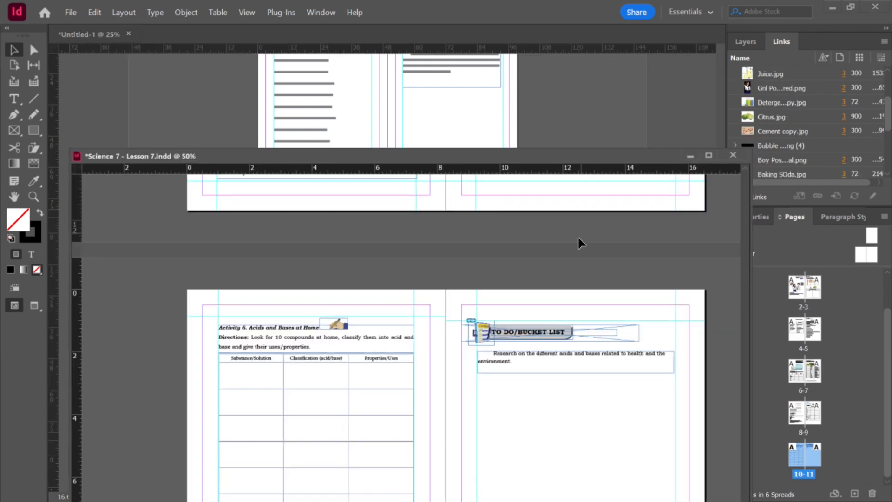
{"action": "left_click", "coordinate": [733, 155]}
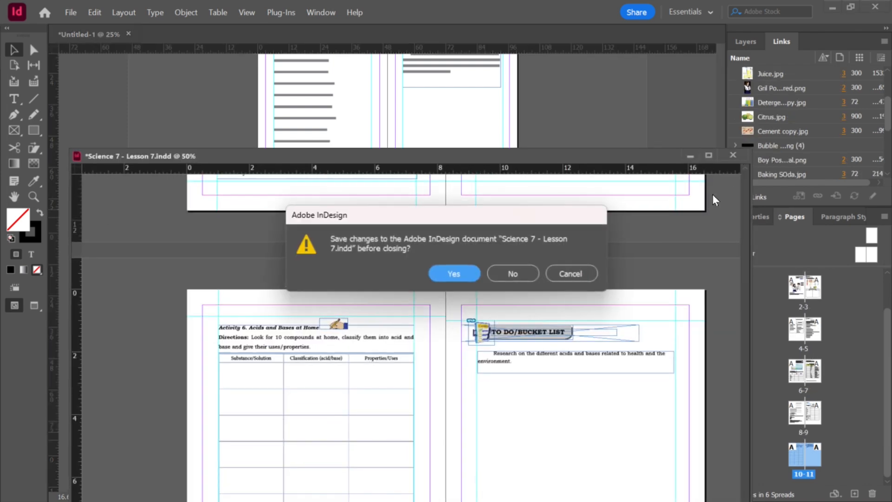
{"action": "left_click", "coordinate": [515, 274]}
Step: Open Science 7 - Lesson 6.indd from the Grade 7 - Lesson 6 folder
{"action": "key", "text": "alt+Tab"}
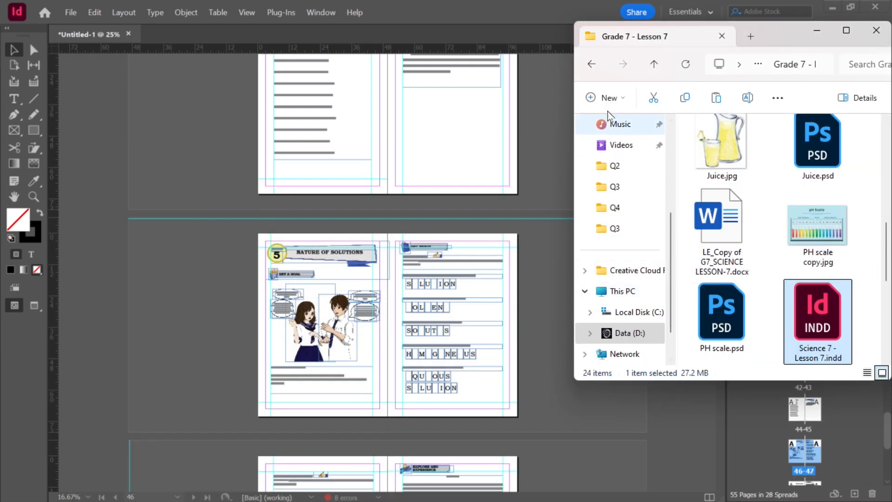
{"action": "left_click", "coordinate": [653, 63]}
{"action": "double_click", "coordinate": [790, 234]}
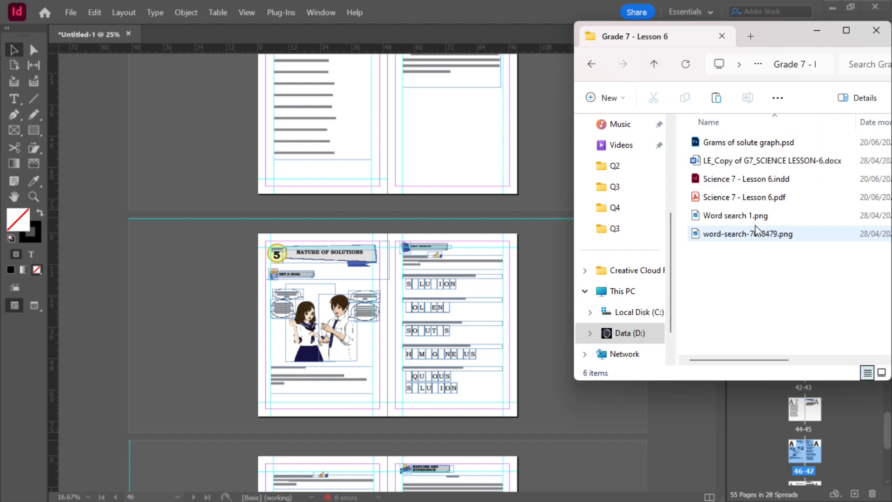
{"action": "left_click", "coordinate": [722, 182]}
{"action": "double_click", "coordinate": [722, 182]}
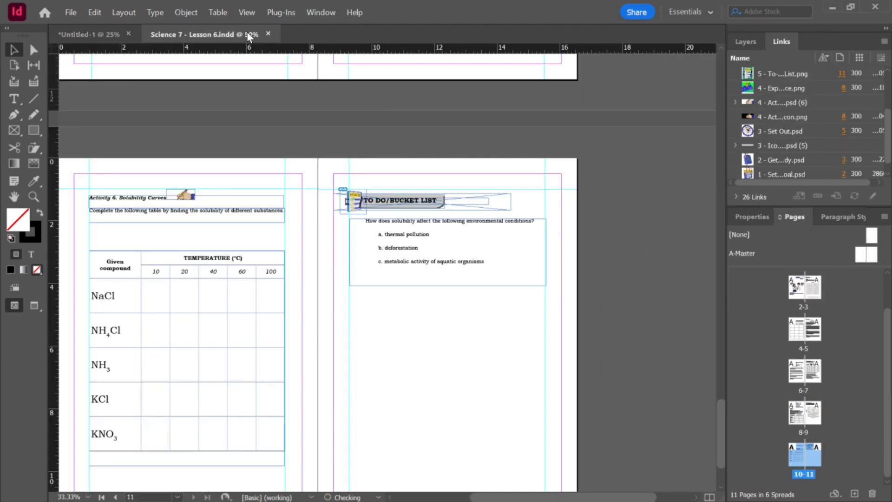
Step: Insert all Lesson 6 pages into the workbook after page 55, then close the Lesson 6 document
{"action": "left_click_drag", "start_coordinate": [247, 32], "coordinate": [2, 203]}
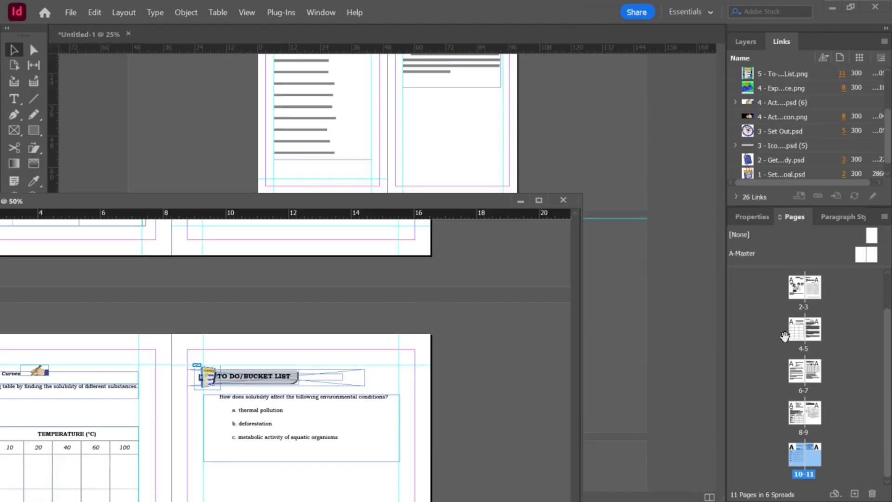
{"action": "scroll", "coordinate": [835, 324], "scroll_direction": "up", "scroll_amount": 2}
{"action": "left_click_drag", "start_coordinate": [804, 321], "coordinate": [692, 427]}
{"action": "left_click", "coordinate": [815, 459], "text": "shift"}
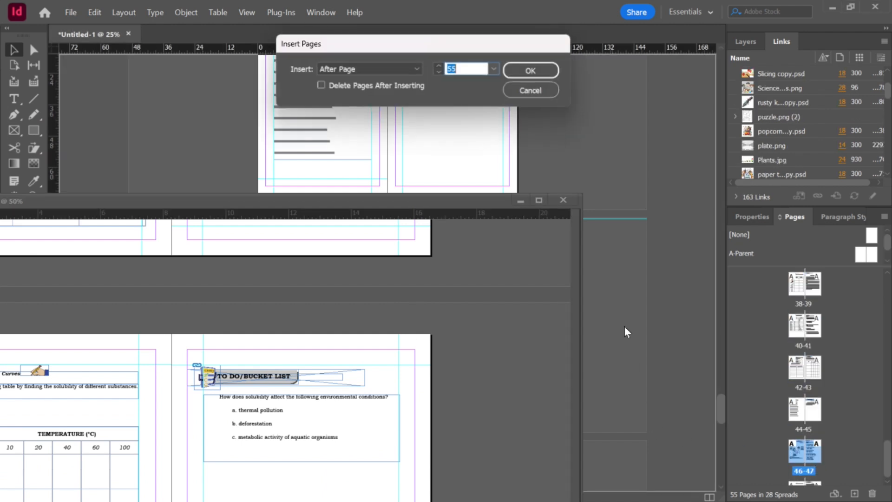
{"action": "left_click", "coordinate": [496, 68]}
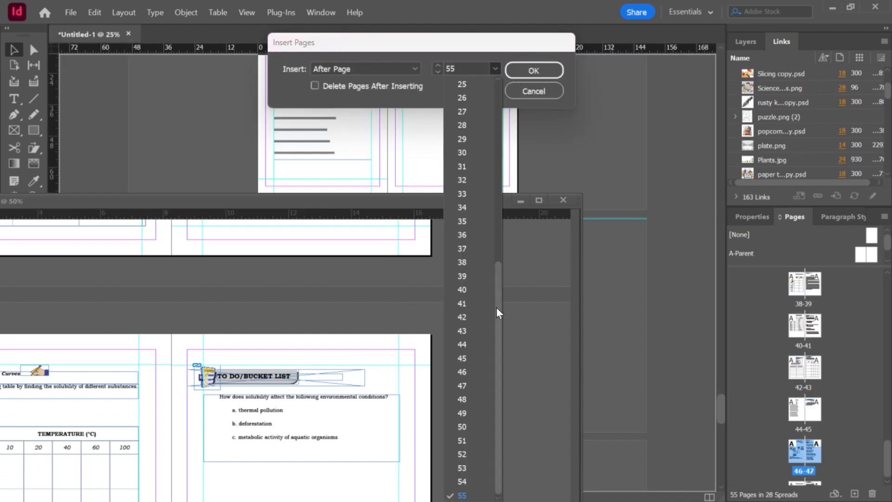
{"action": "left_click", "coordinate": [462, 495]}
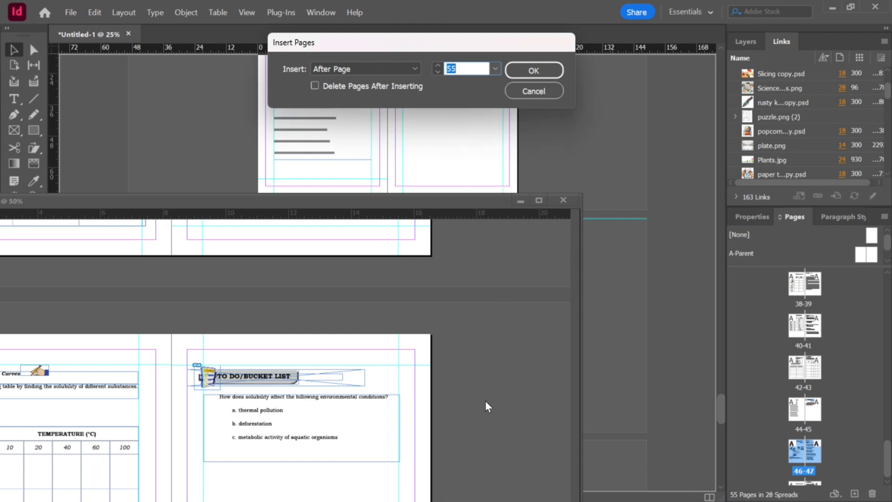
{"action": "left_click", "coordinate": [533, 71]}
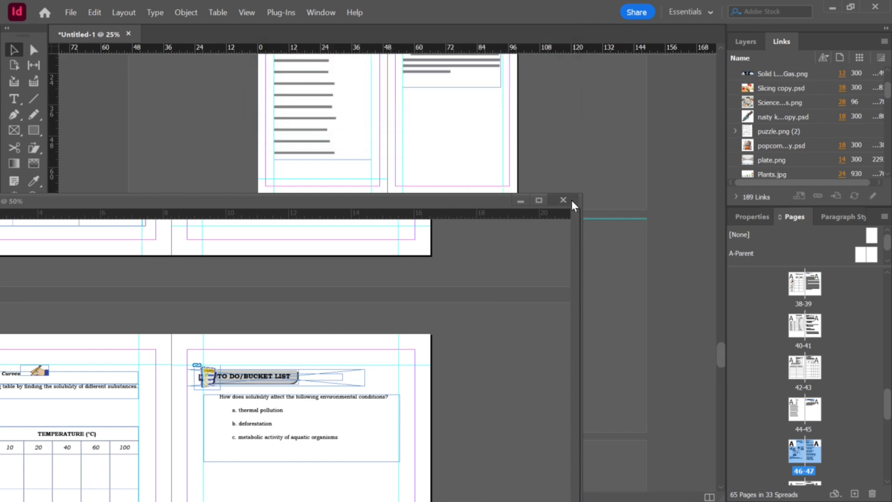
{"action": "left_click", "coordinate": [572, 200]}
Step: Apply the TITLE PAGE paragraph style to the SOLUBILITY lesson title
{"action": "scroll", "coordinate": [602, 235], "scroll_direction": "down", "scroll_amount": 2}
{"action": "scroll", "coordinate": [464, 225], "scroll_direction": "up", "scroll_amount": 2}
{"action": "scroll", "coordinate": [468, 223], "scroll_direction": "down", "scroll_amount": 5}
{"action": "scroll", "coordinate": [467, 224], "scroll_direction": "down", "scroll_amount": 10}
{"action": "scroll", "coordinate": [412, 283], "scroll_direction": "up", "scroll_amount": 4}
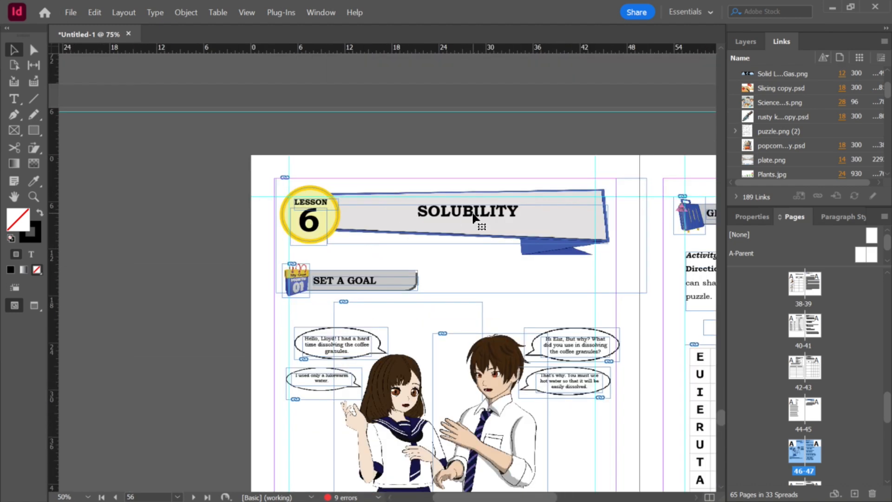
{"action": "left_click", "coordinate": [474, 218]}
{"action": "triple_click", "coordinate": [483, 216]}
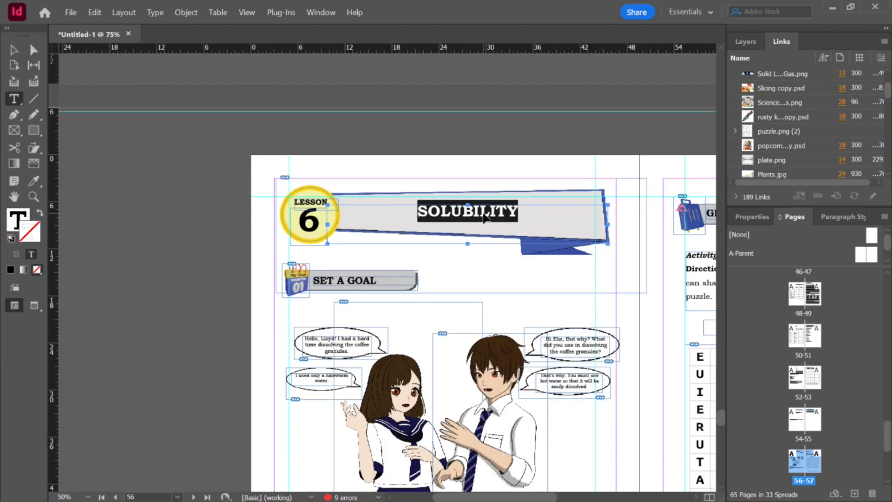
{"action": "left_click", "coordinate": [862, 215]}
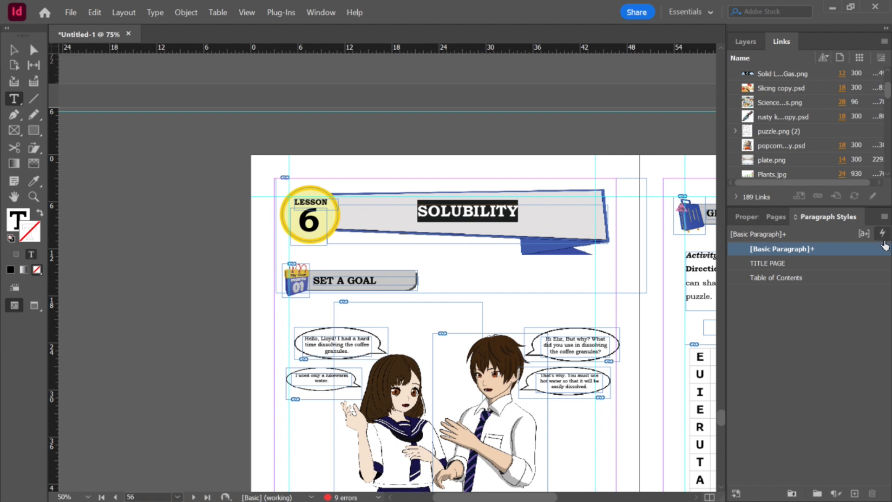
{"action": "key", "text": "ctrl+Return"}
{"action": "left_click", "coordinate": [403, 240]}
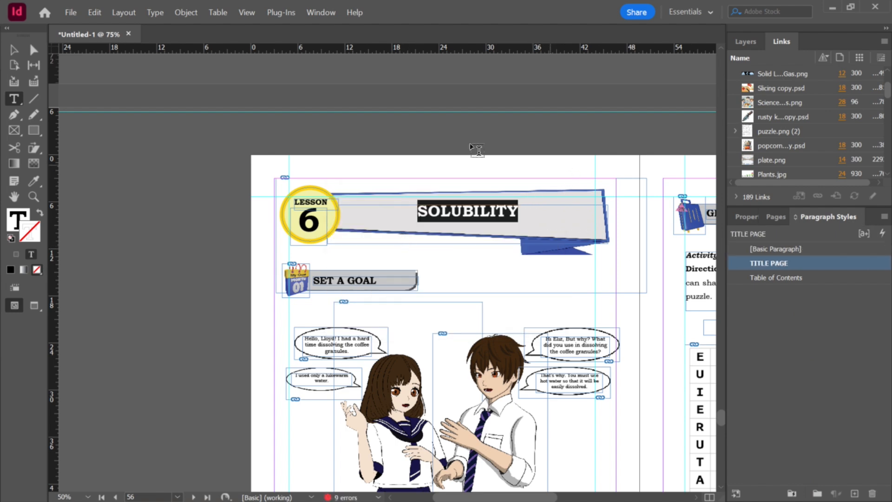
Step: Open Science 7 - Lesson 7.indd from the Grade 7 - Lesson 7 folder in a floating window
{"action": "left_click", "coordinate": [10, 47]}
{"action": "key", "text": "ctrl+minus"}
{"action": "key", "text": "ctrl+minus"}
{"action": "scroll", "coordinate": [354, 260], "scroll_direction": "down", "scroll_amount": 8}
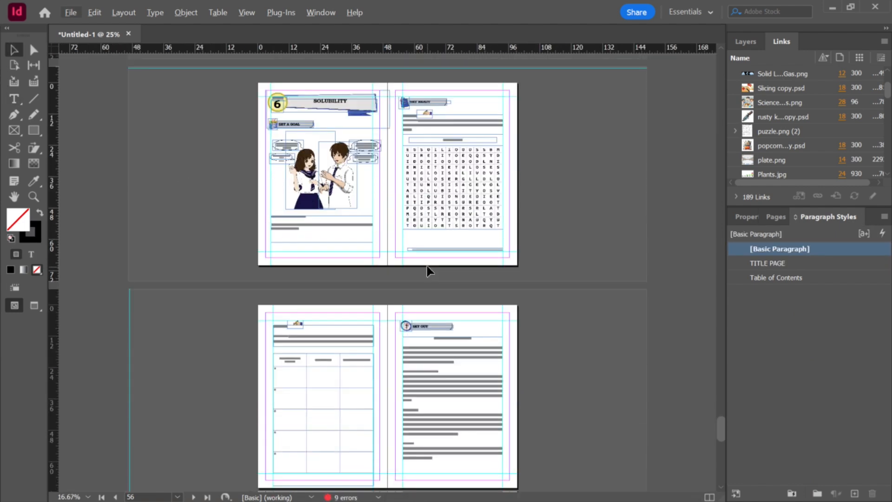
{"action": "scroll", "coordinate": [431, 268], "scroll_direction": "down", "scroll_amount": 5}
{"action": "key", "text": "alt+Tab"}
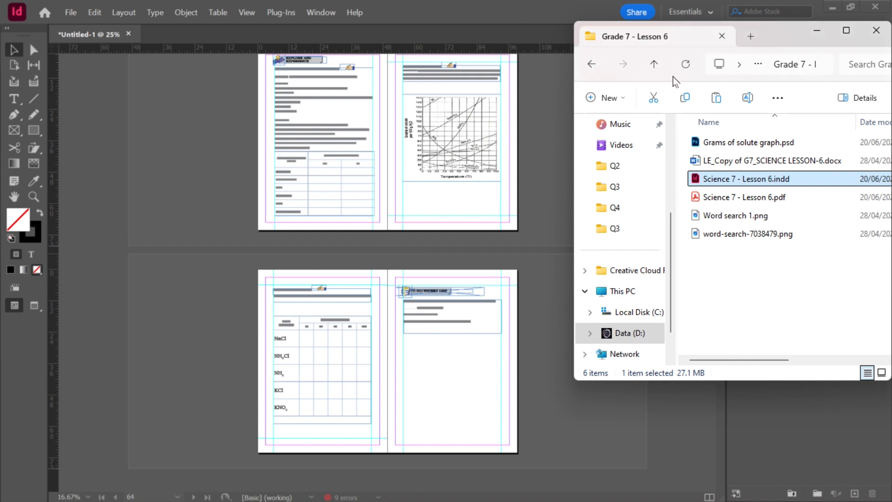
{"action": "left_click", "coordinate": [652, 65]}
{"action": "double_click", "coordinate": [711, 251]}
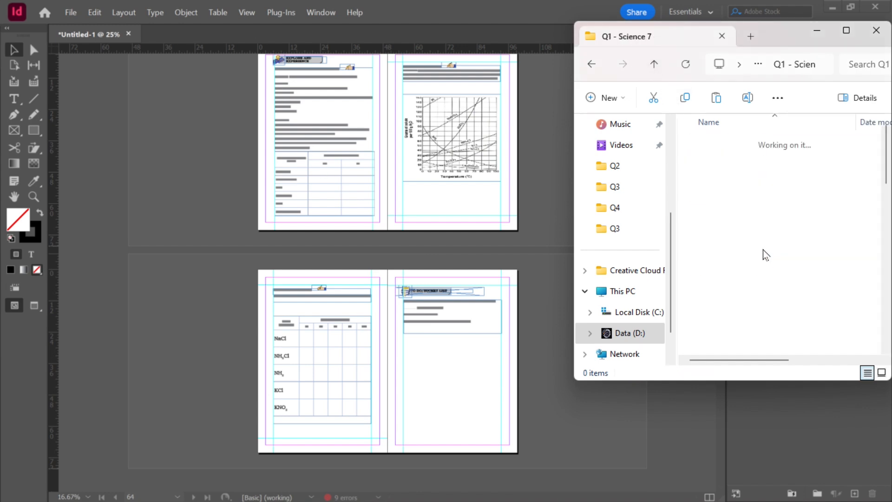
{"action": "scroll", "coordinate": [772, 188], "scroll_direction": "down", "scroll_amount": 5}
{"action": "left_click", "coordinate": [832, 154]}
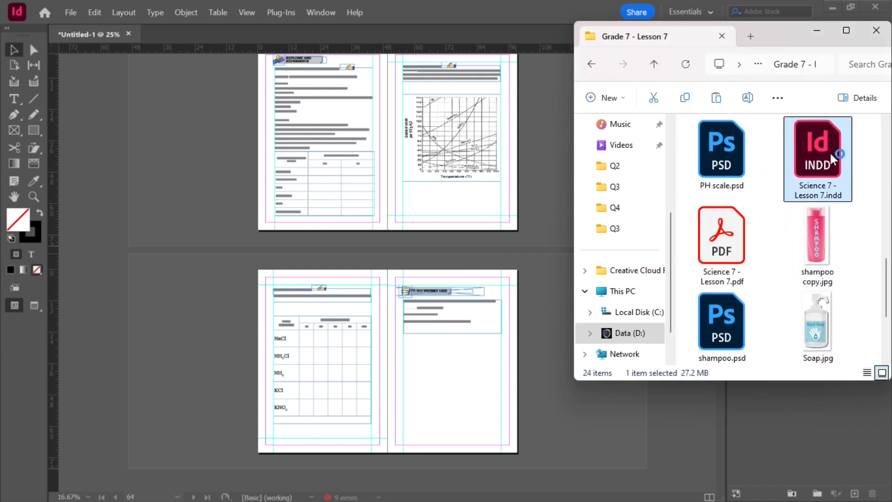
{"action": "left_click", "coordinate": [617, 182]}
{"action": "left_click_drag", "start_coordinate": [223, 34], "coordinate": [310, 133]}
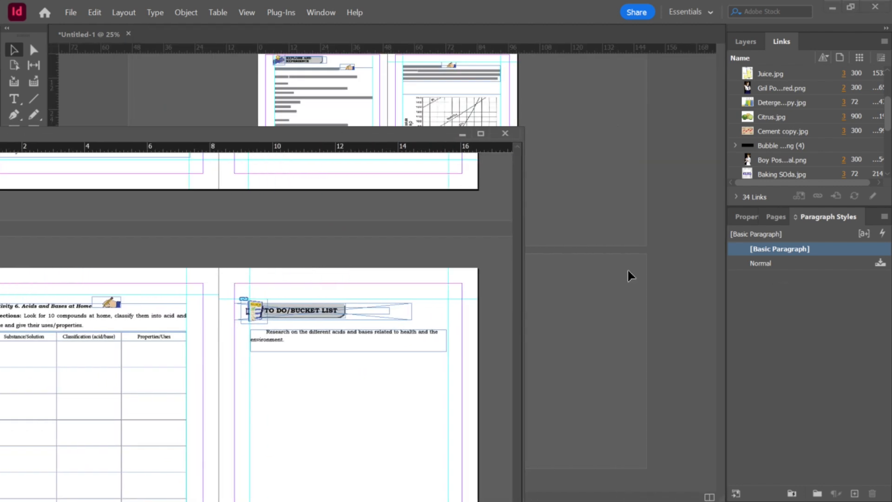
Step: Try to insert all Lesson 7 pages at the end of the workbook
{"action": "left_click", "coordinate": [776, 216]}
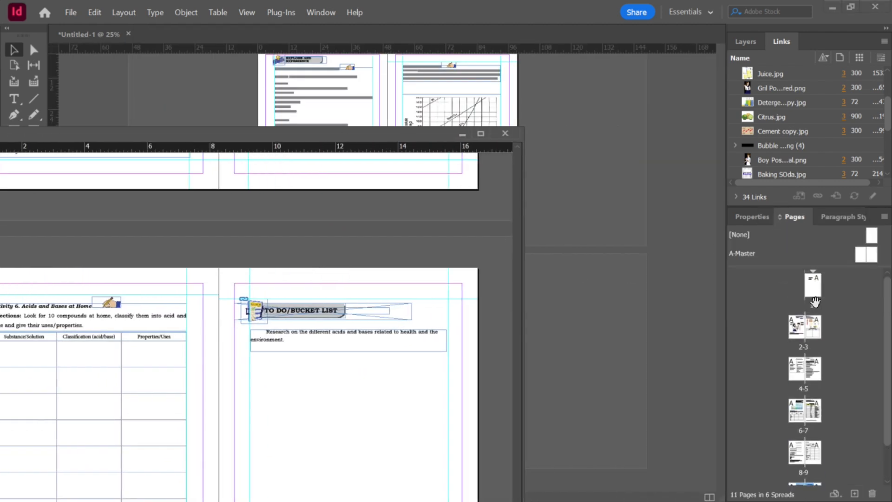
{"action": "left_click", "coordinate": [796, 325]}
{"action": "scroll", "coordinate": [804, 328], "scroll_direction": "down", "scroll_amount": 3}
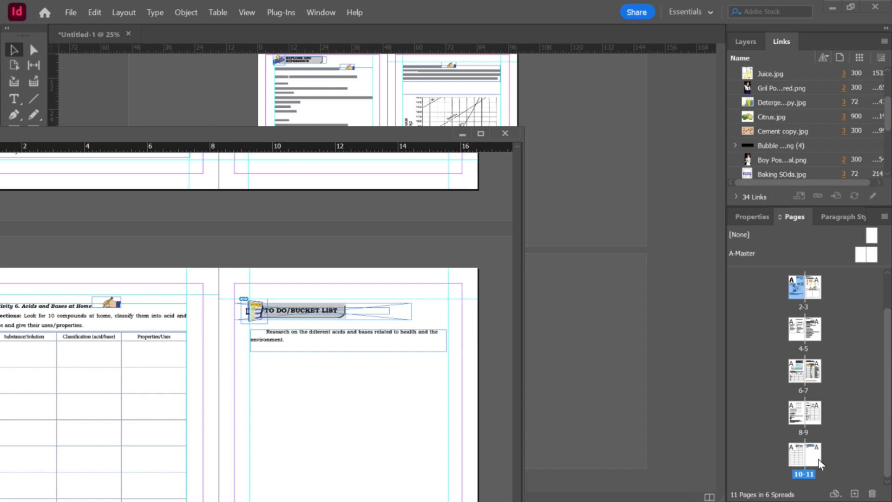
{"action": "left_click", "coordinate": [820, 463], "text": "shift"}
{"action": "left_click_drag", "start_coordinate": [812, 455], "coordinate": [625, 406]}
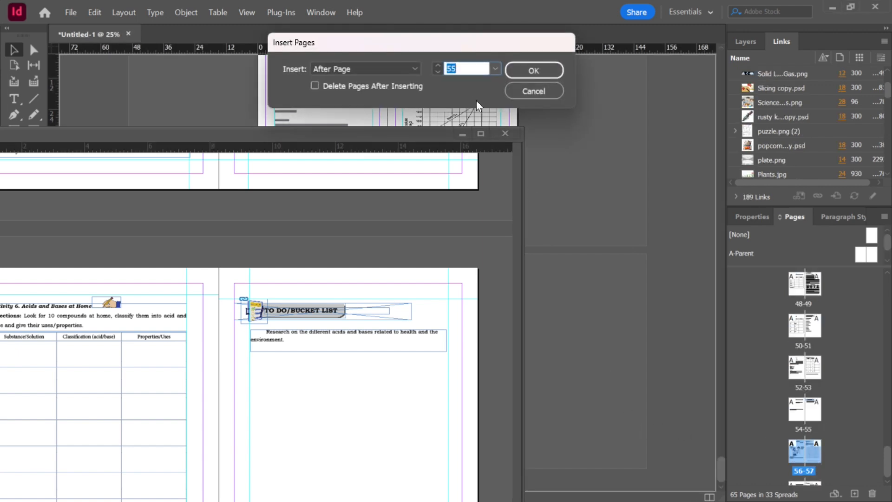
{"action": "left_click", "coordinate": [495, 69]}
{"action": "left_click", "coordinate": [470, 496]}
{"action": "left_click", "coordinate": [523, 69]}
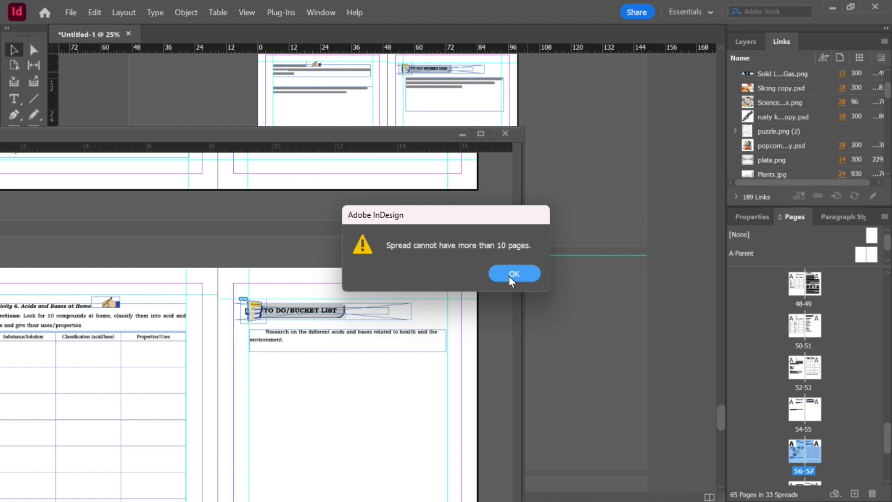
{"action": "left_click", "coordinate": [509, 276]}
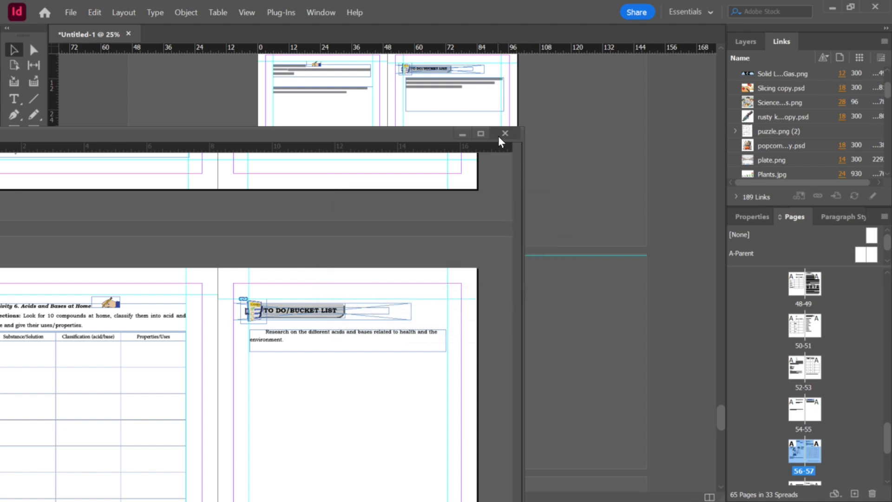
Step: Close the Lesson 7 document without saving changes
{"action": "left_click", "coordinate": [501, 135]}
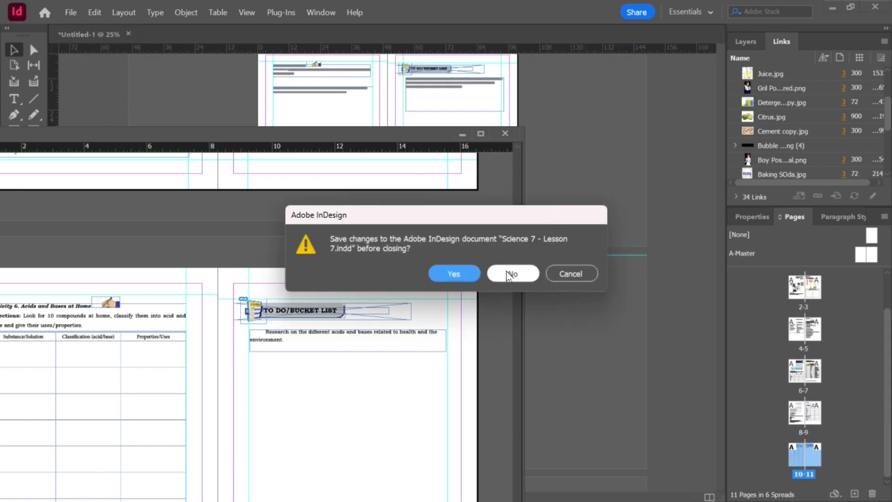
{"action": "left_click", "coordinate": [469, 274]}
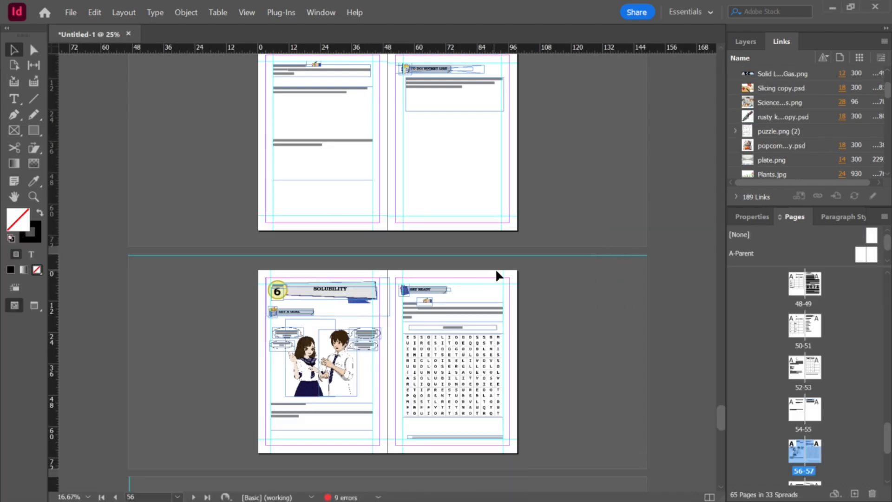
Step: Zoom and scroll through the workbook's final spreads to review the inserted Lesson 6 pages
{"action": "scroll", "coordinate": [519, 268], "scroll_direction": "down", "scroll_amount": 15}
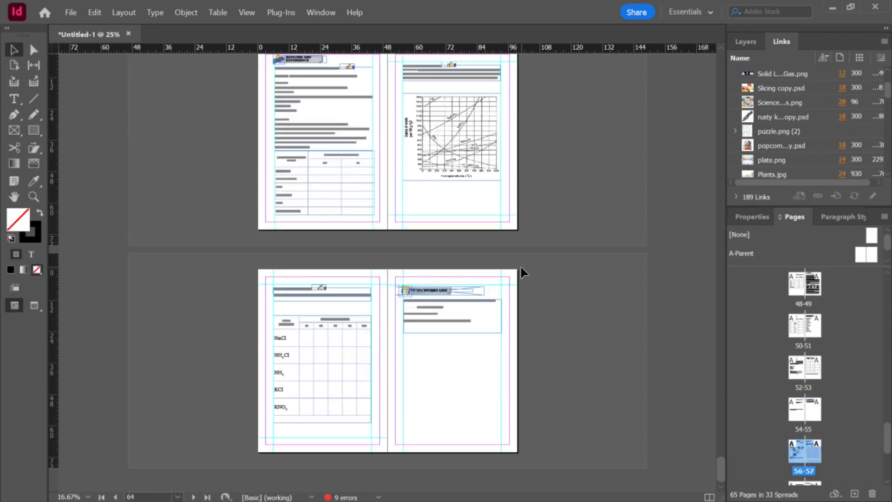
{"action": "key", "text": "ctrl+minus"}
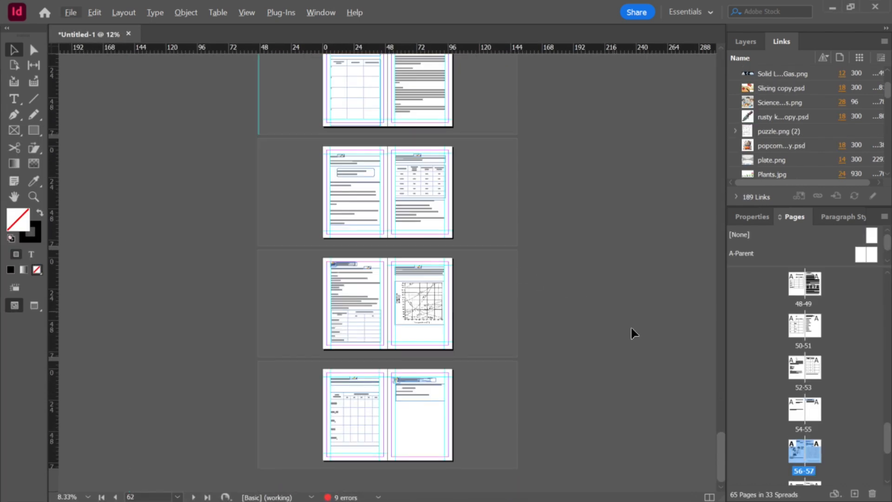
{"action": "scroll", "coordinate": [475, 267], "scroll_direction": "up", "scroll_amount": 4}
{"action": "scroll", "coordinate": [461, 233], "scroll_direction": "down", "scroll_amount": 4}
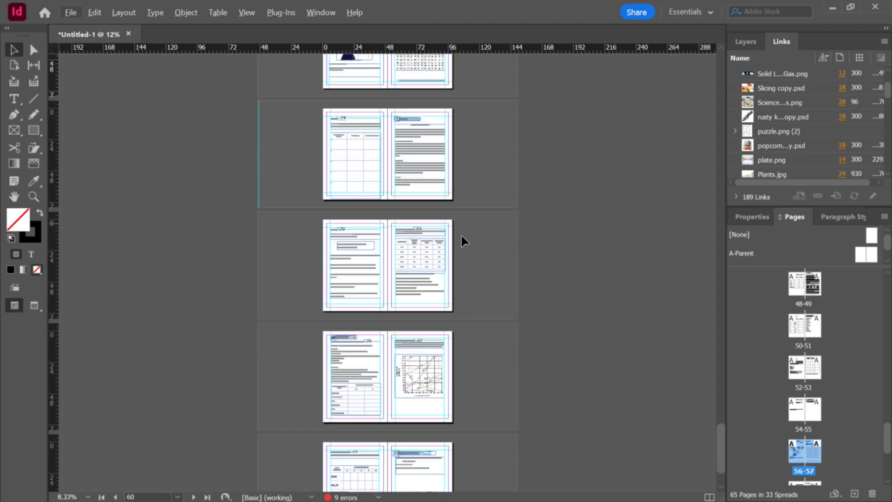
{"action": "scroll", "coordinate": [462, 239], "scroll_direction": "up", "scroll_amount": 1}
{"action": "scroll", "coordinate": [469, 319], "scroll_direction": "down", "scroll_amount": 3}
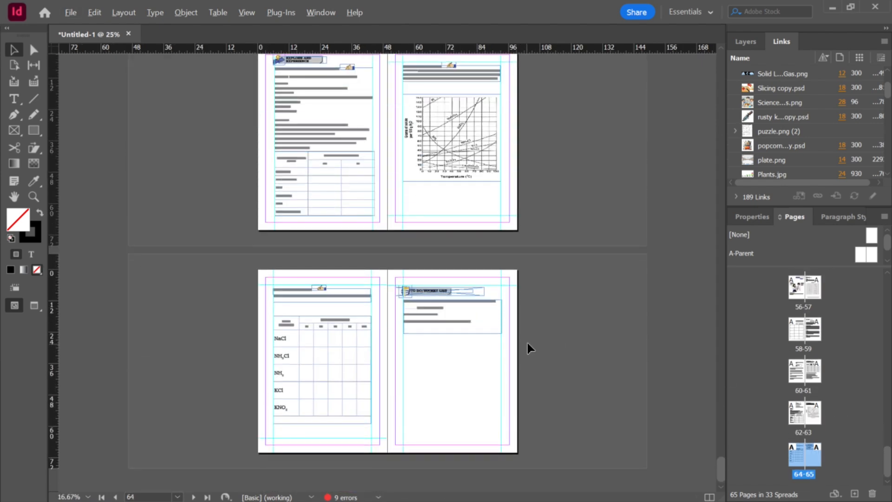
{"action": "scroll", "coordinate": [528, 343], "scroll_direction": "up", "scroll_amount": 1}
{"action": "scroll", "coordinate": [529, 336], "scroll_direction": "up", "scroll_amount": 12}
{"action": "scroll", "coordinate": [534, 331], "scroll_direction": "up", "scroll_amount": 10}
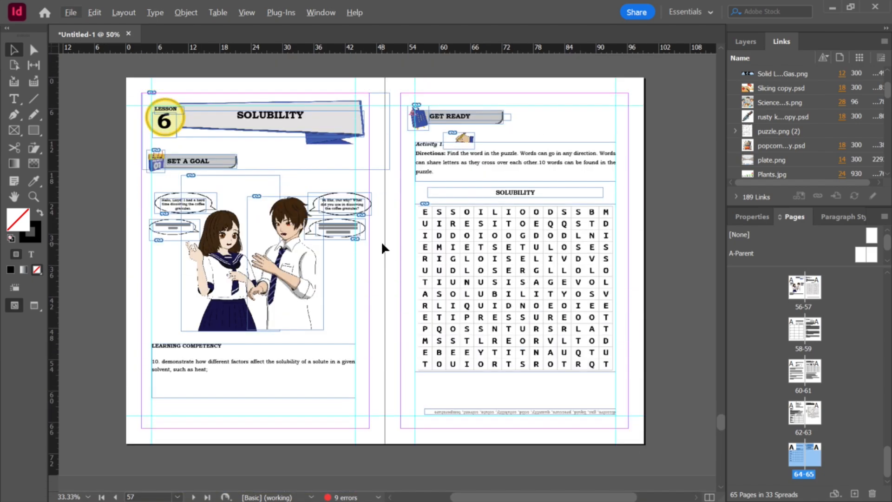
{"action": "scroll", "coordinate": [381, 240], "scroll_direction": "down", "scroll_amount": 3, "text": "alt"}
{"action": "scroll", "coordinate": [414, 250], "scroll_direction": "down", "scroll_amount": 5}
{"action": "scroll", "coordinate": [425, 257], "scroll_direction": "down", "scroll_amount": 5}
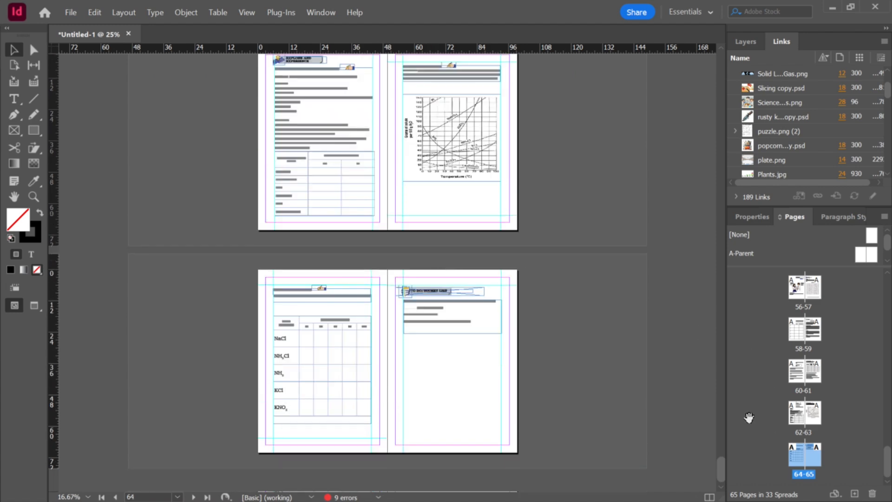
Step: Reopen Science 7 - Lesson 7.indd and float its window over the workbook
{"action": "key", "text": "alt+Tab"}
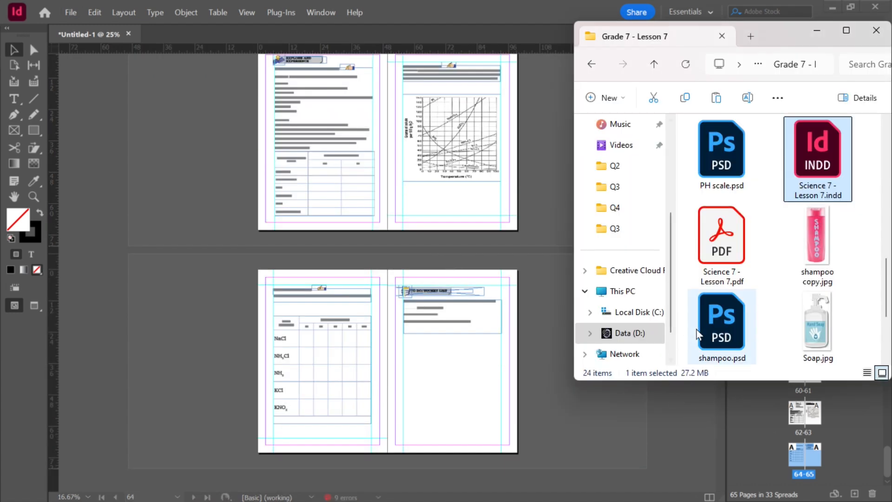
{"action": "double_click", "coordinate": [808, 171]}
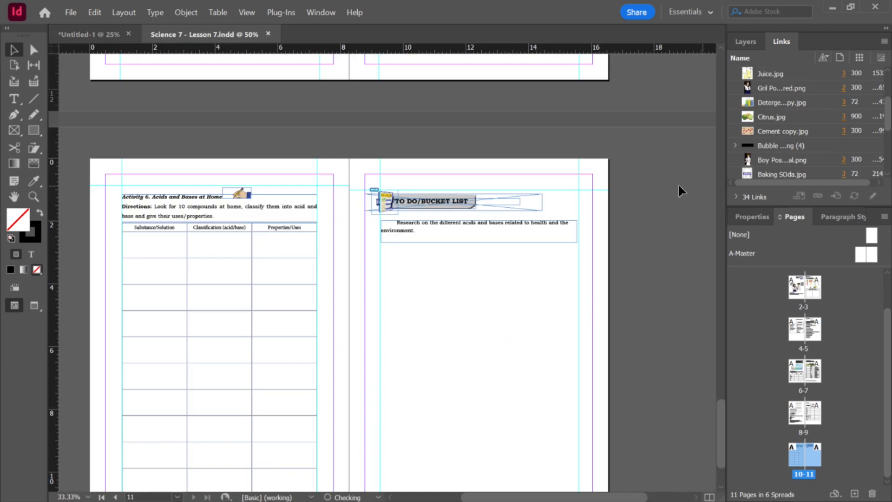
{"action": "left_click_drag", "start_coordinate": [217, 35], "coordinate": [10, 145]}
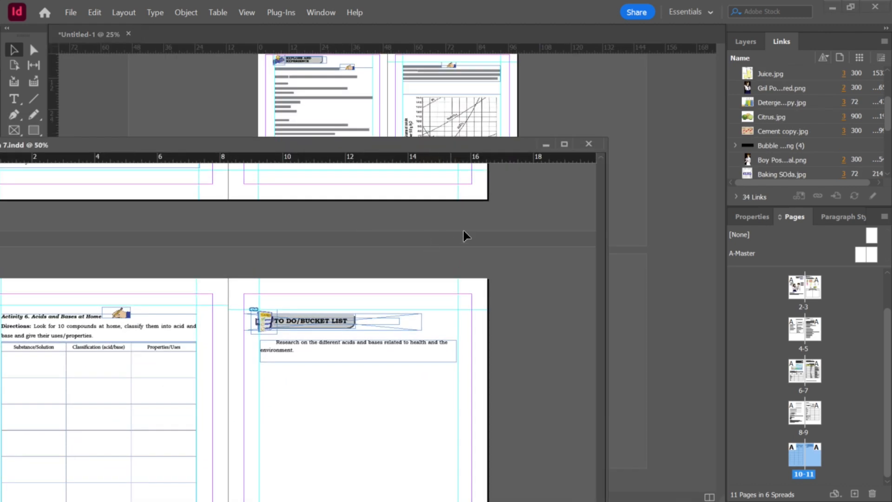
Step: Try to insert Lesson 7 pages 2–11 into the workbook after page 62
{"action": "scroll", "coordinate": [849, 346], "scroll_direction": "up", "scroll_amount": 2}
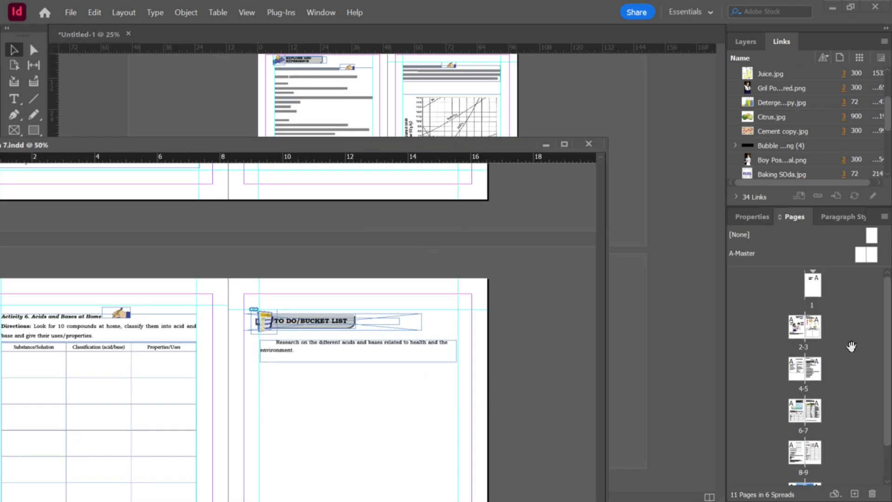
{"action": "left_click", "coordinate": [800, 327]}
{"action": "scroll", "coordinate": [810, 418], "scroll_direction": "down", "scroll_amount": 1}
{"action": "left_click", "coordinate": [813, 460], "text": "shift"}
{"action": "left_click_drag", "start_coordinate": [810, 450], "coordinate": [681, 420]}
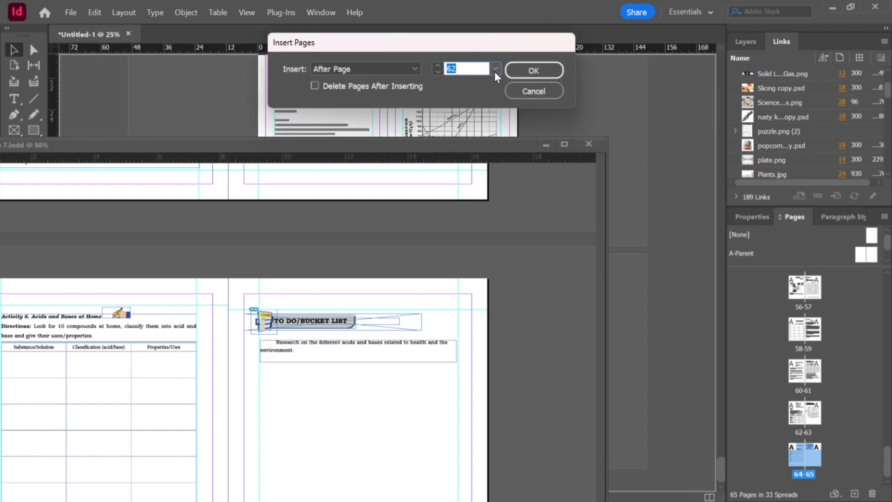
{"action": "left_click", "coordinate": [495, 69]}
{"action": "left_click", "coordinate": [467, 492]}
{"action": "left_click", "coordinate": [535, 71]}
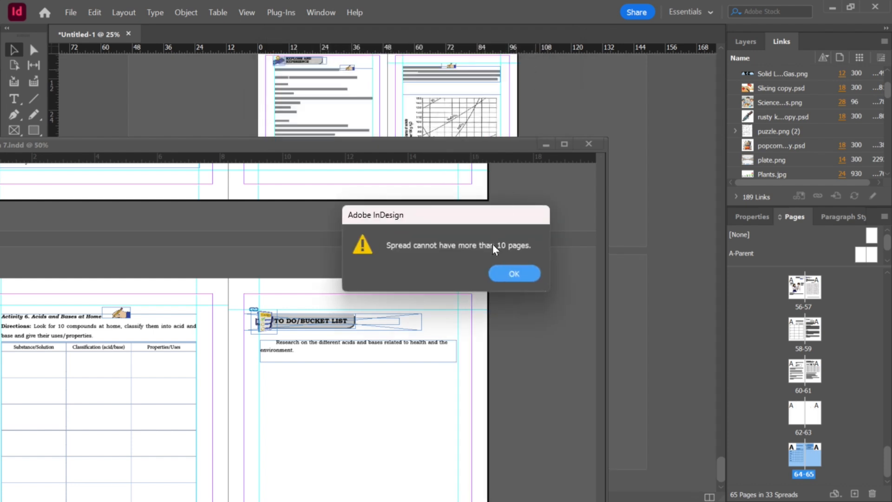
{"action": "left_click", "coordinate": [505, 269]}
Step: Move the Lesson 7 window lower so the workbook's last spreads are visible
{"action": "left_click_drag", "start_coordinate": [503, 143], "coordinate": [211, 200]}
{"action": "left_click", "coordinate": [258, 203]}
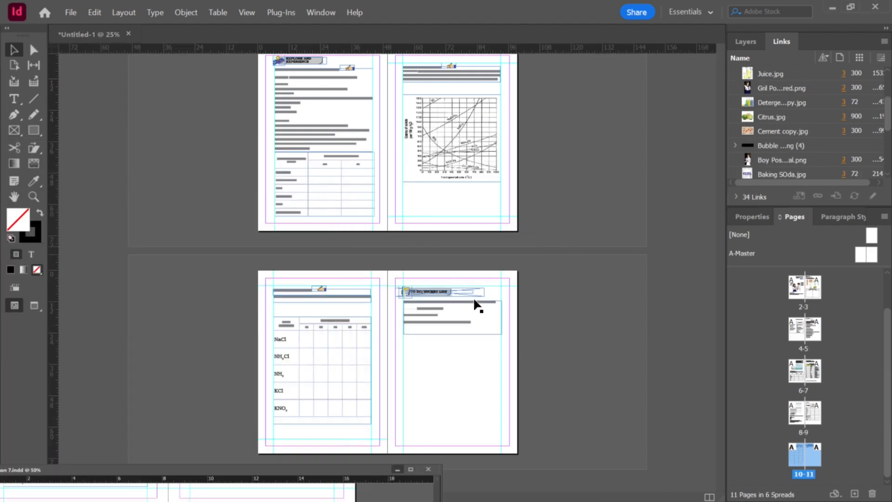
{"action": "scroll", "coordinate": [548, 295], "scroll_direction": "up", "scroll_amount": 10}
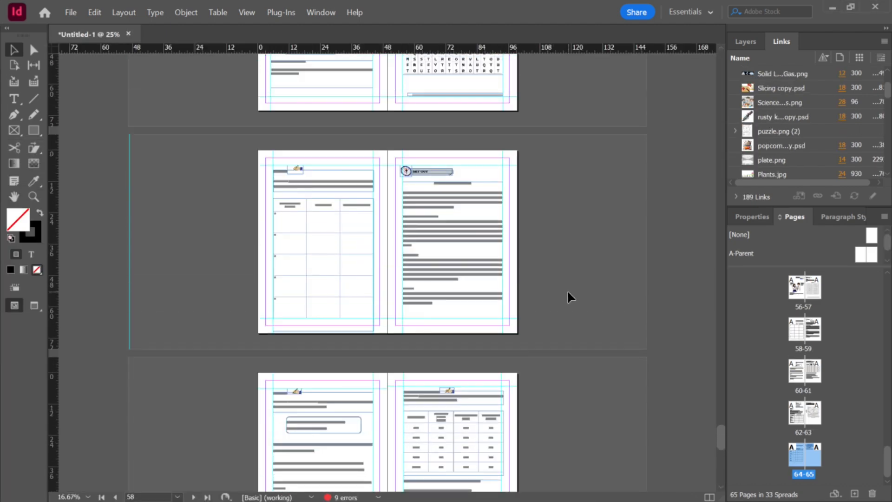
{"action": "scroll", "coordinate": [569, 292], "scroll_direction": "down", "scroll_amount": 10}
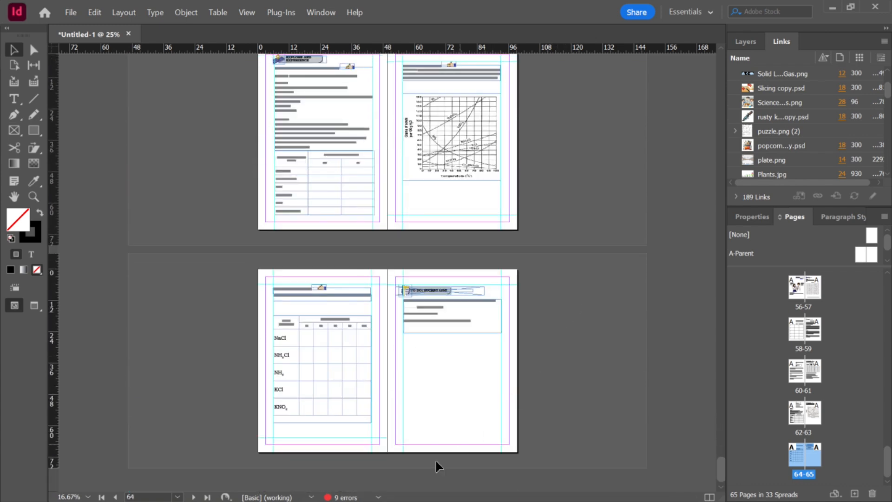
{"action": "left_click", "coordinate": [378, 497]}
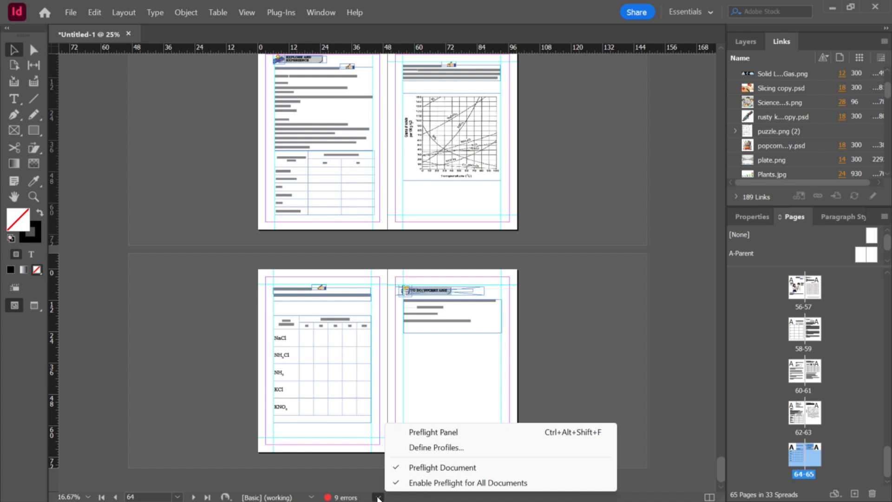
{"action": "left_click", "coordinate": [408, 482]}
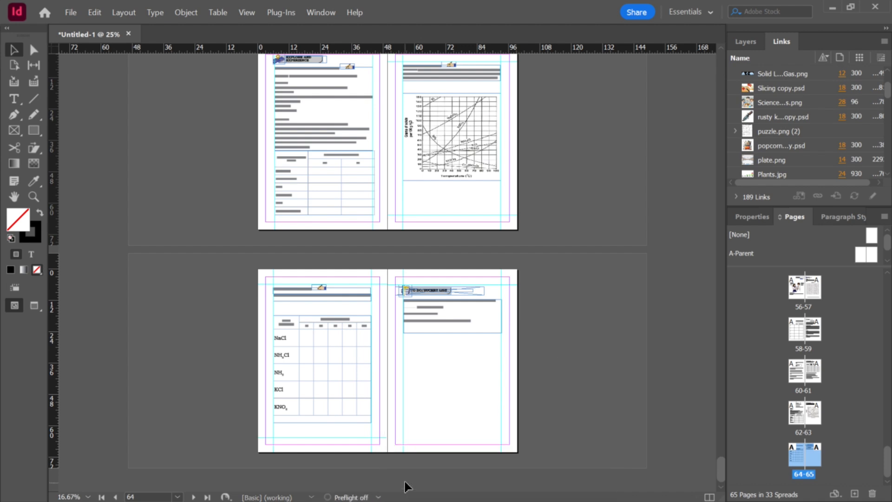
{"action": "left_click", "coordinate": [379, 497]}
{"action": "left_click", "coordinate": [410, 482]}
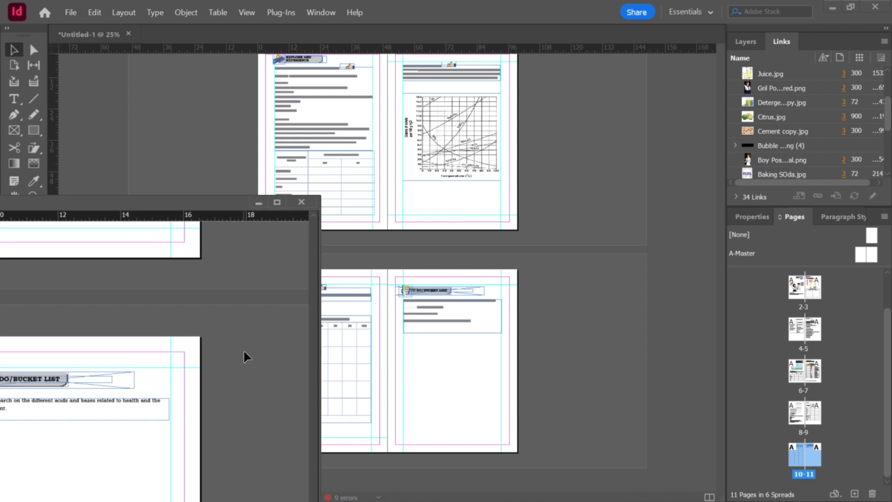
Step: Try again to insert the selected Lesson 7 pages into the workbook after page 62
{"action": "scroll", "coordinate": [798, 380], "scroll_direction": "up", "scroll_amount": 2}
{"action": "scroll", "coordinate": [817, 413], "scroll_direction": "down", "scroll_amount": 2}
{"action": "left_click", "coordinate": [813, 453]}
{"action": "left_click", "coordinate": [813, 453], "text": "shift"}
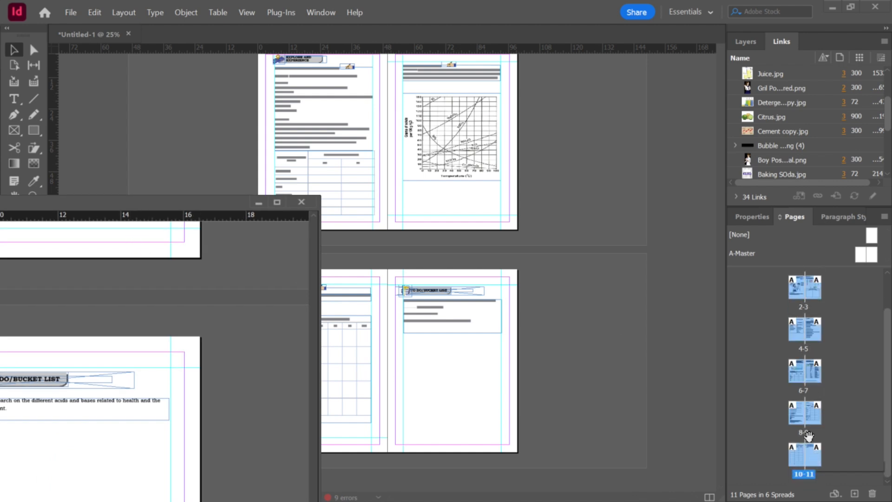
{"action": "scroll", "coordinate": [812, 343], "scroll_direction": "up", "scroll_amount": 2}
{"action": "left_click_drag", "start_coordinate": [798, 325], "coordinate": [579, 336]}
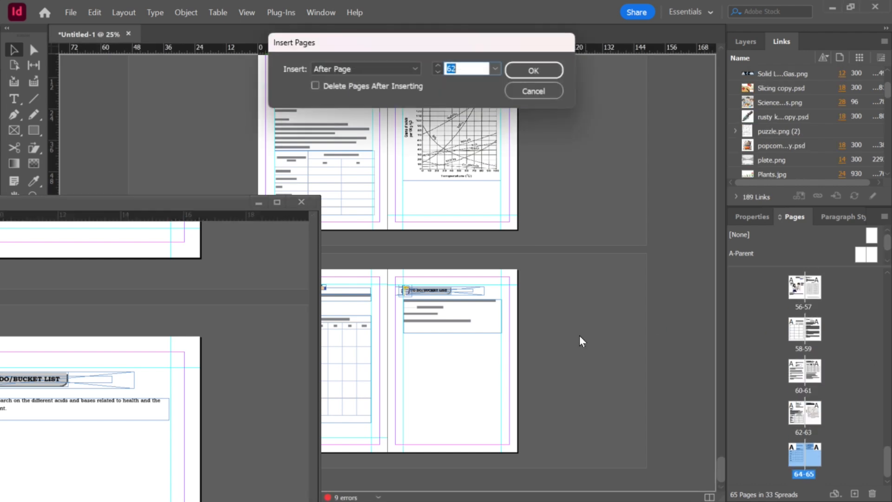
{"action": "left_click", "coordinate": [495, 68]}
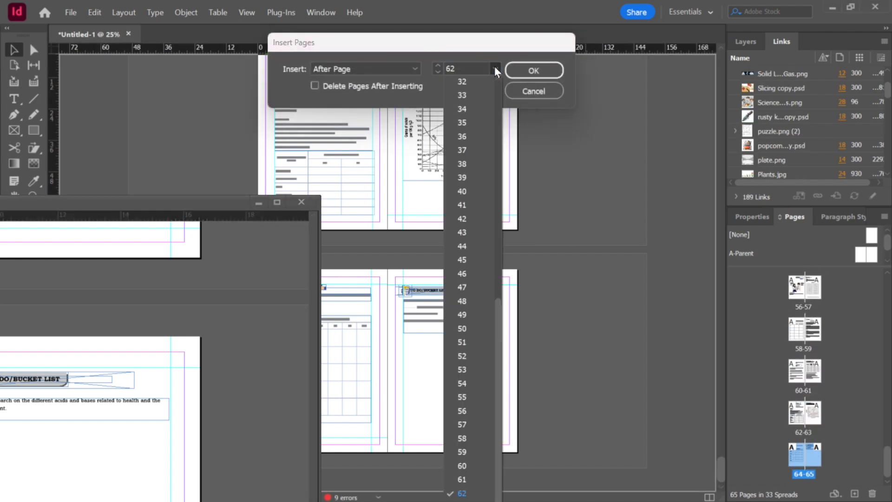
{"action": "left_click", "coordinate": [461, 493]}
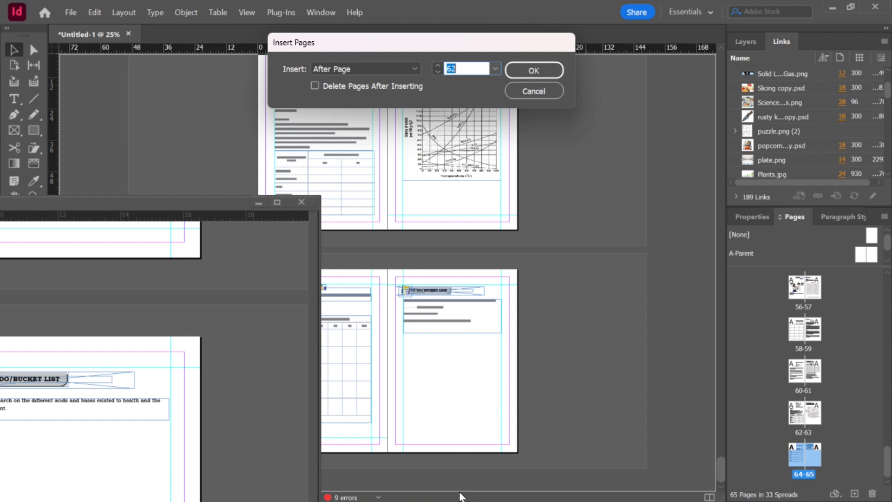
{"action": "left_click", "coordinate": [531, 69]}
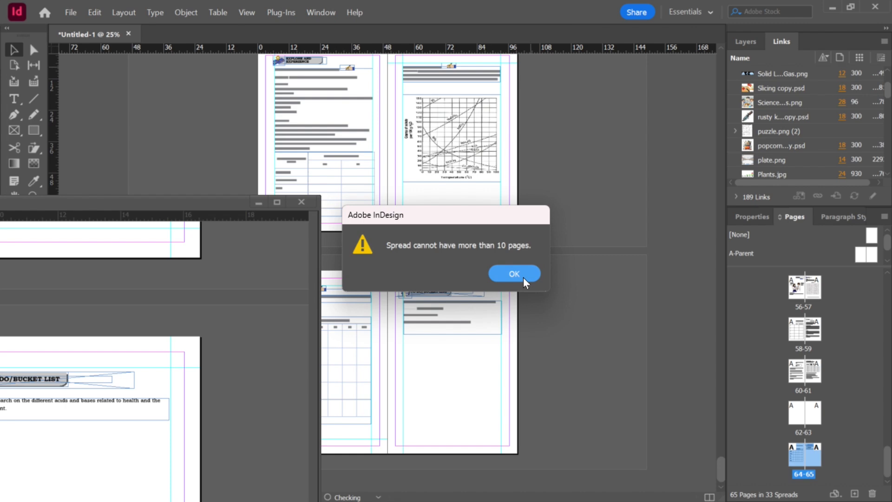
{"action": "left_click", "coordinate": [523, 276]}
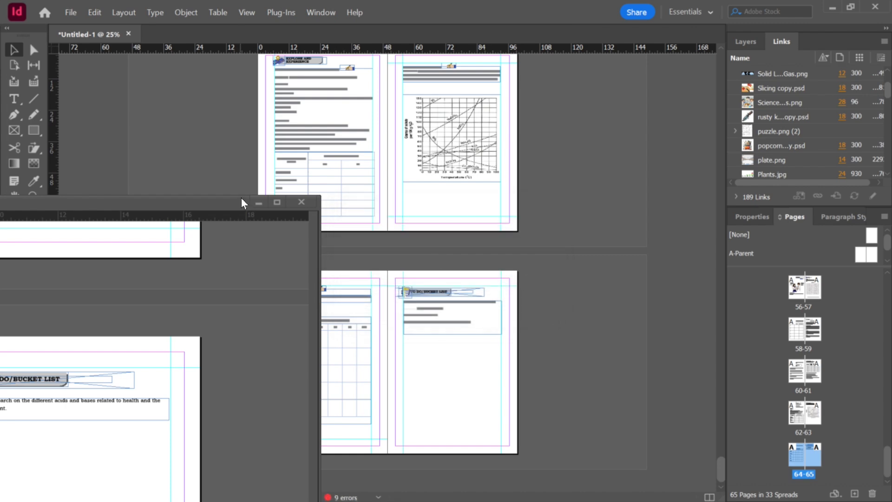
{"action": "left_click", "coordinate": [260, 203]}
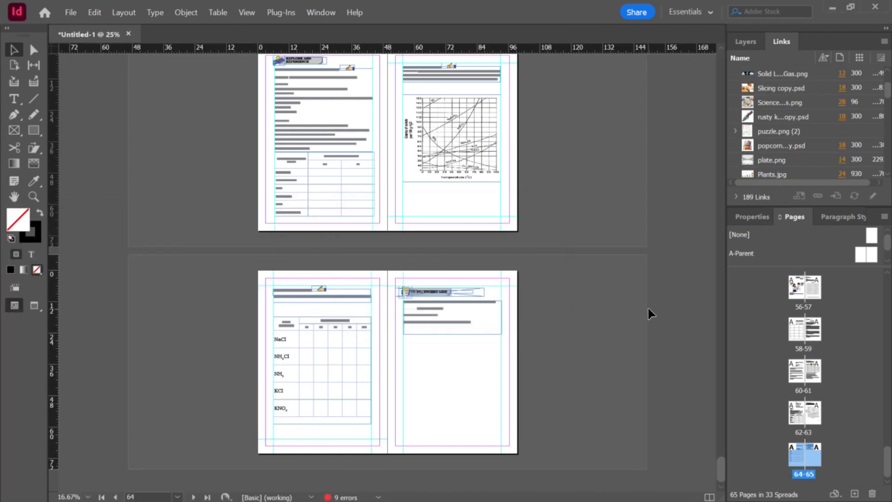
{"action": "scroll", "coordinate": [648, 308], "scroll_direction": "down", "scroll_amount": 1}
{"action": "scroll", "coordinate": [534, 382], "scroll_direction": "up", "scroll_amount": 2}
{"action": "scroll", "coordinate": [534, 382], "scroll_direction": "down", "scroll_amount": 2}
{"action": "scroll", "coordinate": [807, 324], "scroll_direction": "up", "scroll_amount": 10}
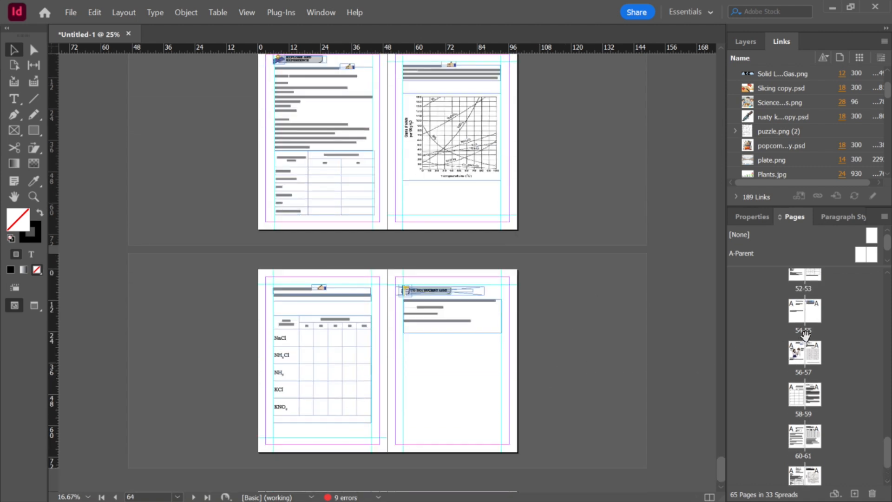
{"action": "scroll", "coordinate": [806, 324], "scroll_direction": "up", "scroll_amount": 1}
Step: Select Lesson 7 spreads and insert them into the workbook after page 62
{"action": "key", "text": "alt+Tab"}
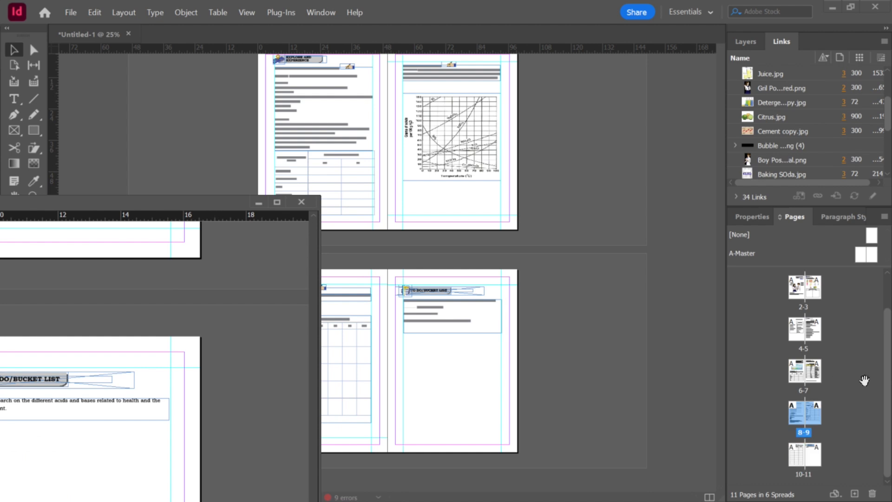
{"action": "scroll", "coordinate": [823, 377], "scroll_direction": "up", "scroll_amount": 2}
{"action": "left_click", "coordinate": [822, 373], "text": "shift"}
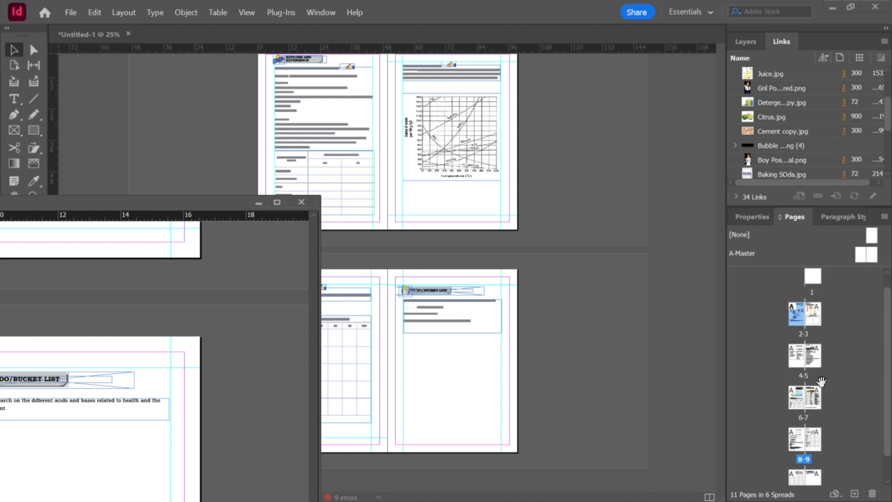
{"action": "left_click", "coordinate": [816, 400], "text": "shift"}
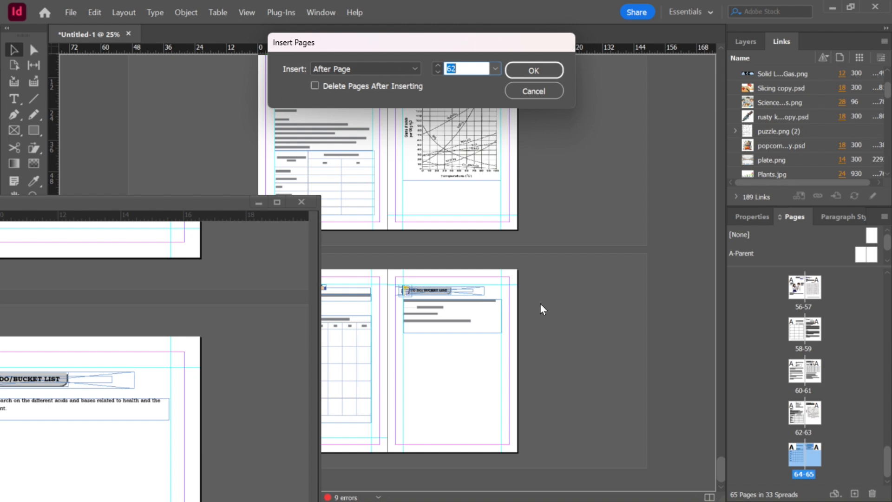
{"action": "left_click", "coordinate": [495, 69]}
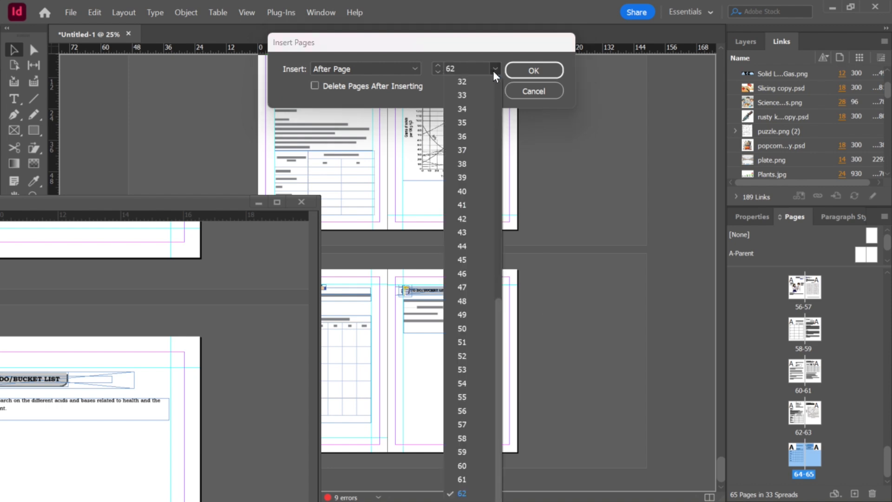
{"action": "left_click", "coordinate": [461, 492]}
{"action": "left_click", "coordinate": [528, 70]}
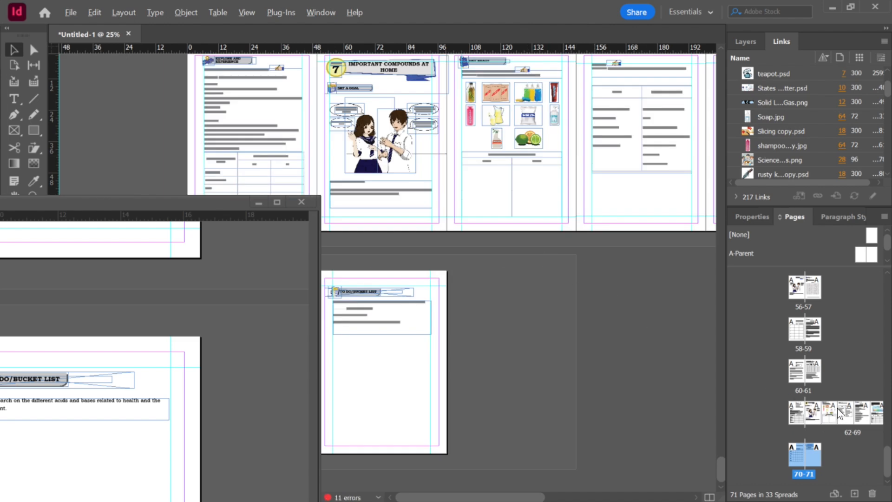
Step: Undo the insertion of Lesson 7 pages after page 62 in the workbook
{"action": "key", "text": "alt"}
{"action": "left_click", "coordinate": [260, 203]}
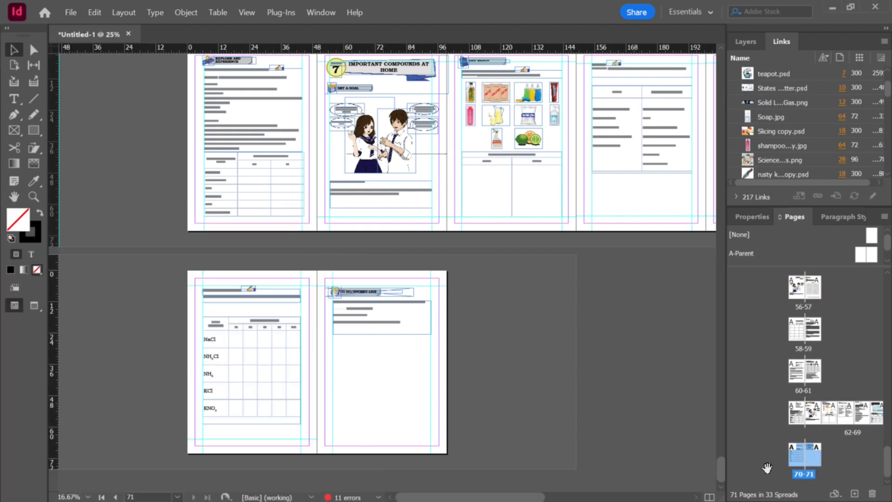
{"action": "left_click", "coordinate": [830, 419]}
{"action": "left_click", "coordinate": [844, 419], "text": "shift"}
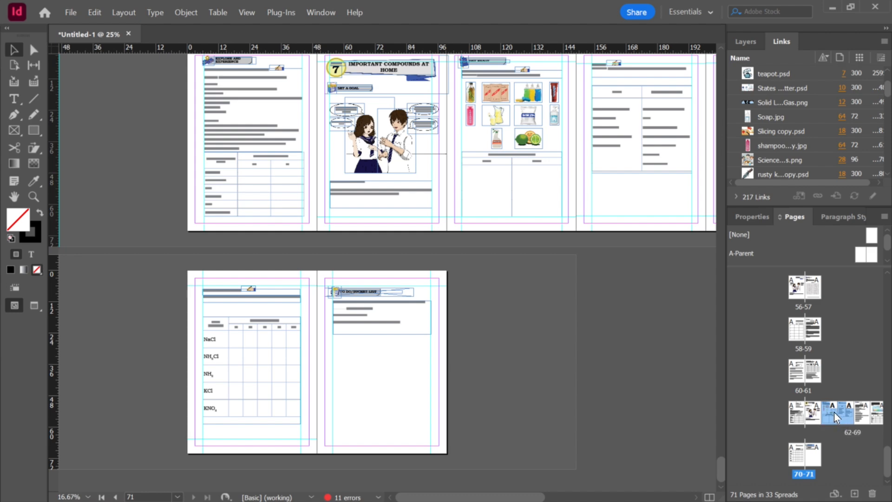
{"action": "left_click_drag", "start_coordinate": [831, 412], "coordinate": [831, 419]}
{"action": "key", "text": "ctrl+z"}
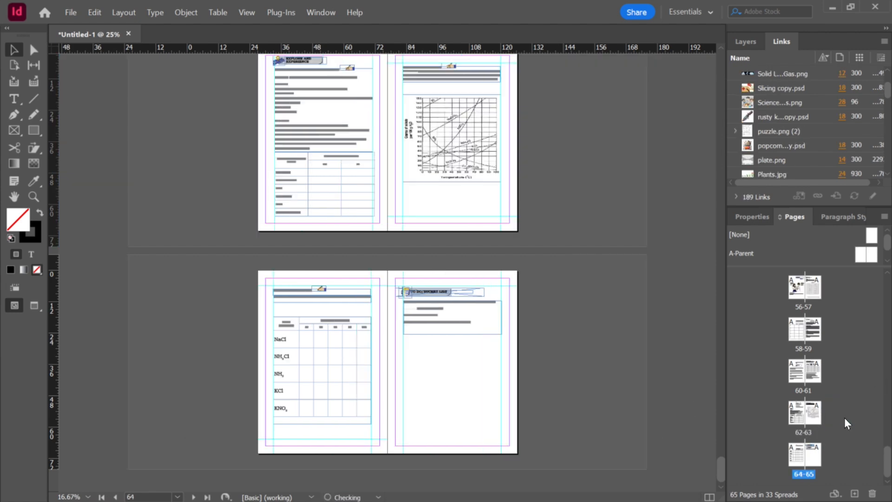
Step: Insert Lesson 7 pages 2–3 into the workbook after page 62
{"action": "key", "text": "alt+Tab"}
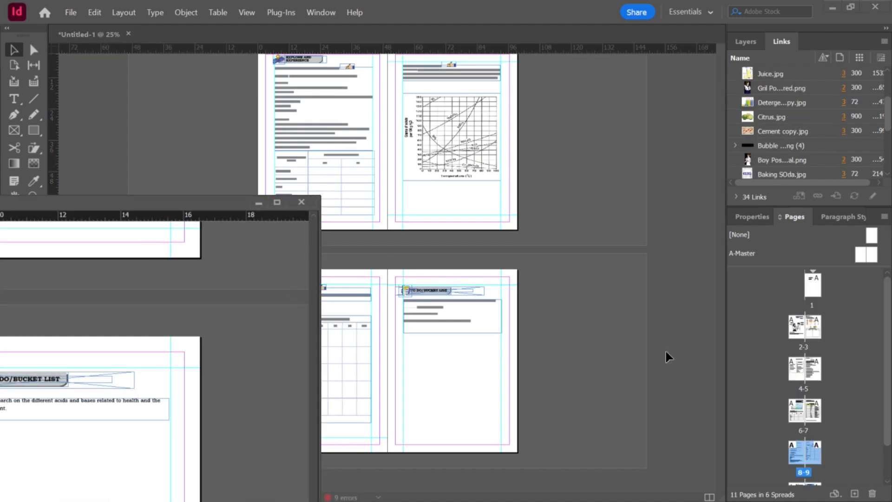
{"action": "left_click_drag", "start_coordinate": [793, 330], "coordinate": [604, 404]}
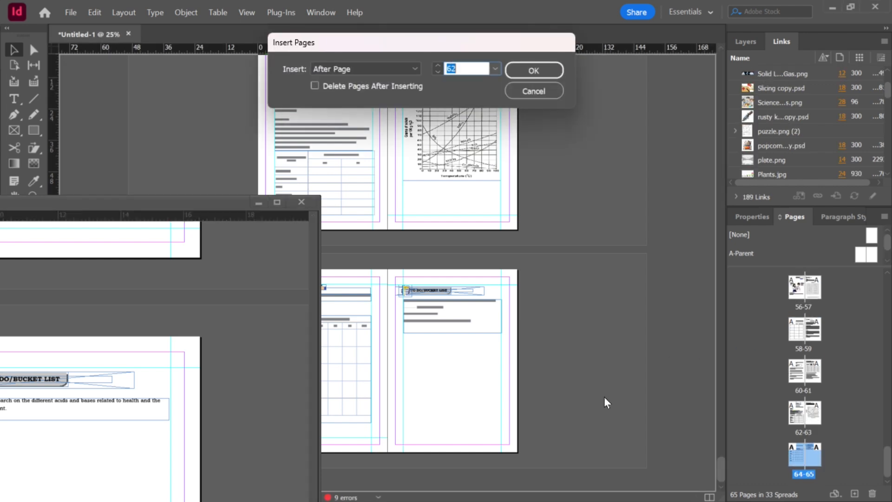
{"action": "left_click", "coordinate": [495, 71]}
{"action": "left_click", "coordinate": [474, 492]}
{"action": "left_click", "coordinate": [533, 72]}
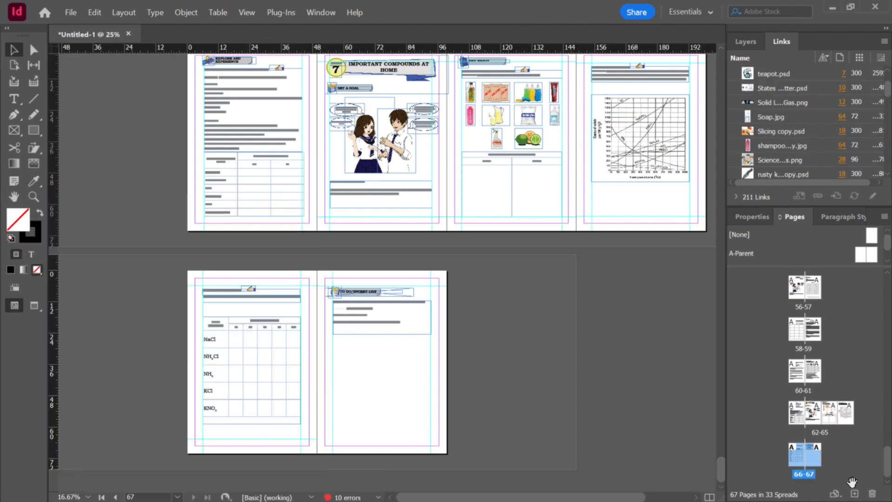
Step: Split the new four-page spread into separate two-page spreads 62–63 and 64–65
{"action": "scroll", "coordinate": [525, 252], "scroll_direction": "up", "scroll_amount": 3}
{"action": "scroll", "coordinate": [527, 252], "scroll_direction": "down", "scroll_amount": 2}
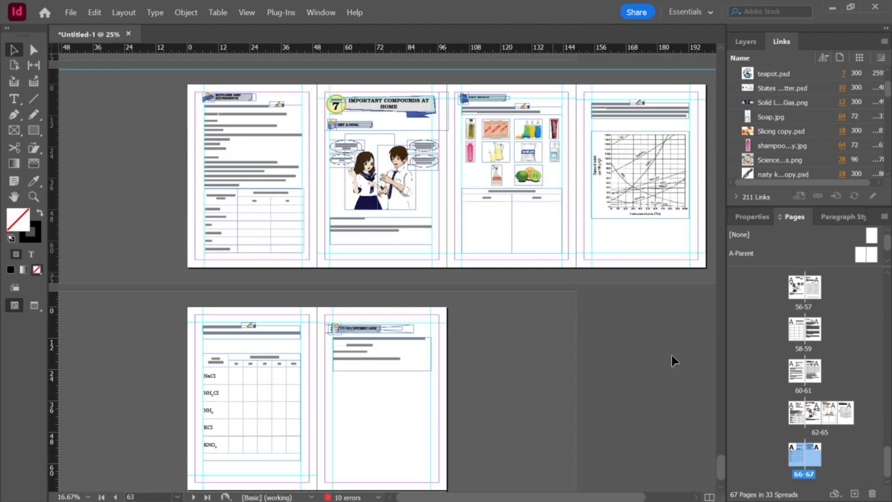
{"action": "left_click", "coordinate": [833, 422]}
{"action": "left_click_drag", "start_coordinate": [846, 414], "coordinate": [817, 437]}
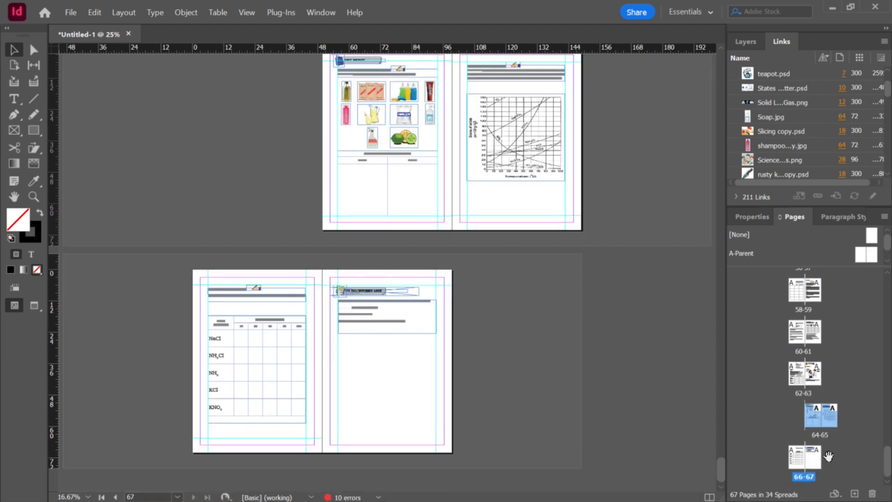
{"action": "left_click", "coordinate": [843, 413]}
{"action": "left_click_drag", "start_coordinate": [817, 420], "coordinate": [797, 414]}
{"action": "left_click", "coordinate": [854, 419]}
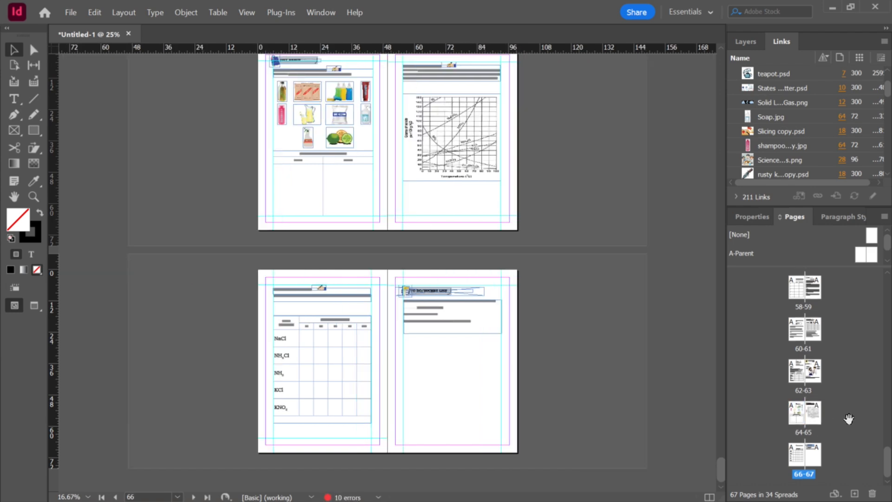
Step: Apply the TITLE PAGE paragraph style to the Important Compounds at Home title on page 63
{"action": "scroll", "coordinate": [534, 329], "scroll_direction": "up", "scroll_amount": 4}
{"action": "scroll", "coordinate": [535, 326], "scroll_direction": "down", "scroll_amount": 2}
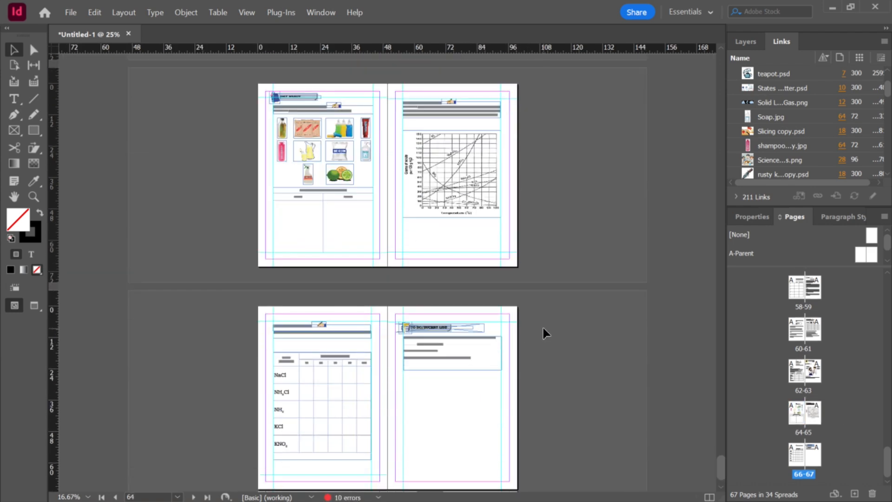
{"action": "scroll", "coordinate": [542, 325], "scroll_direction": "up", "scroll_amount": 3}
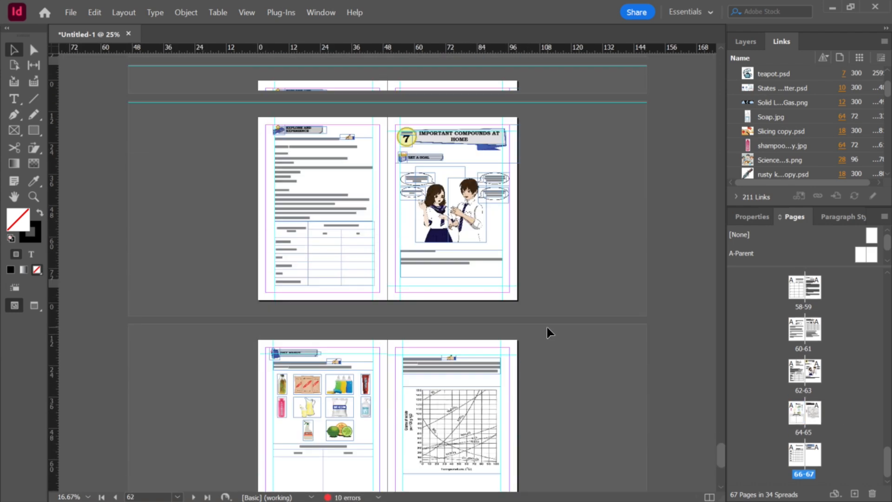
{"action": "left_click", "coordinate": [480, 142]}
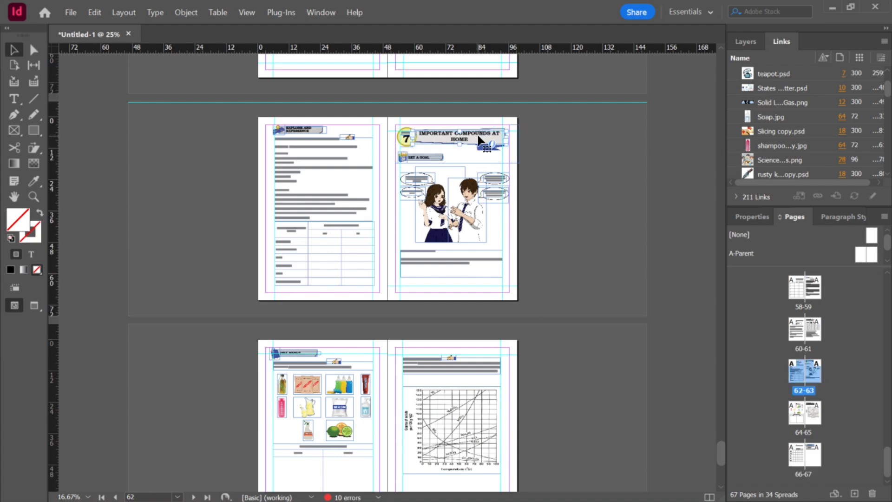
{"action": "double_click", "coordinate": [480, 140]}
{"action": "key", "text": "ctrl+a"}
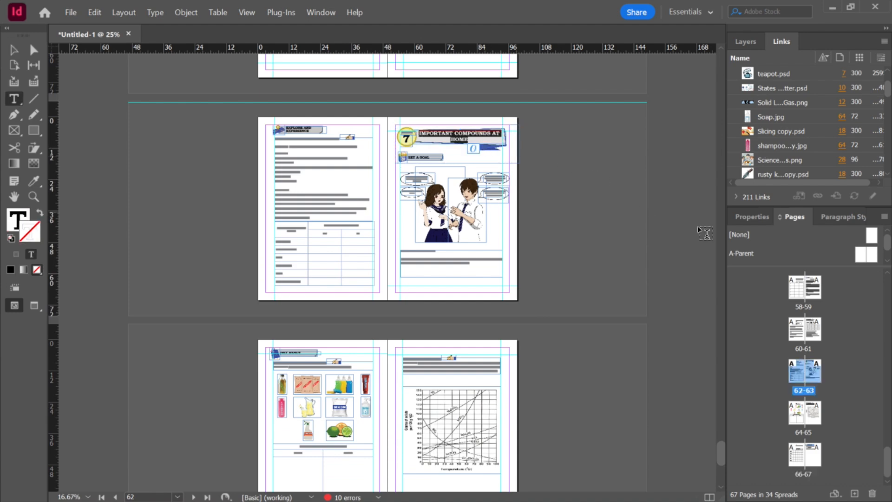
{"action": "left_click", "coordinate": [849, 217]}
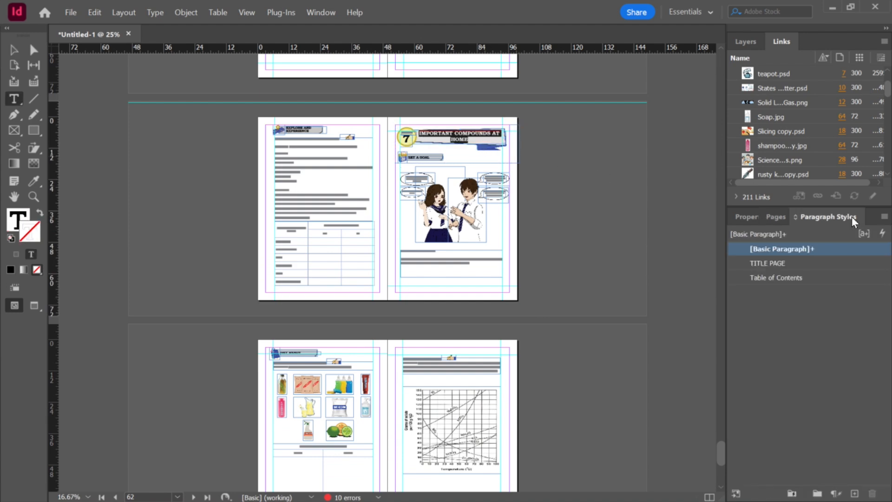
{"action": "left_click", "coordinate": [882, 234]}
{"action": "left_click", "coordinate": [406, 240]}
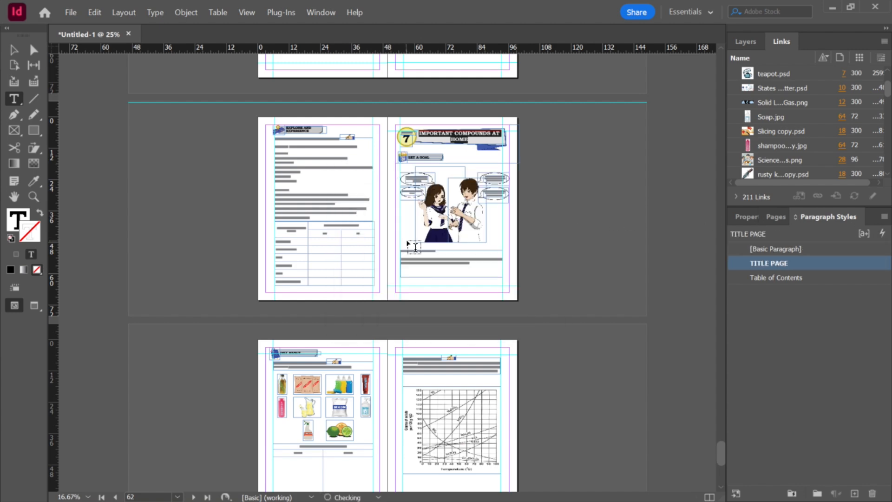
Step: Examine the Lesson 7 document's pages from spread 6–7 onward in an enlarged window
{"action": "scroll", "coordinate": [541, 265], "scroll_direction": "down", "scroll_amount": 4}
{"action": "scroll", "coordinate": [561, 265], "scroll_direction": "up", "scroll_amount": 3}
{"action": "key", "text": "alt"}
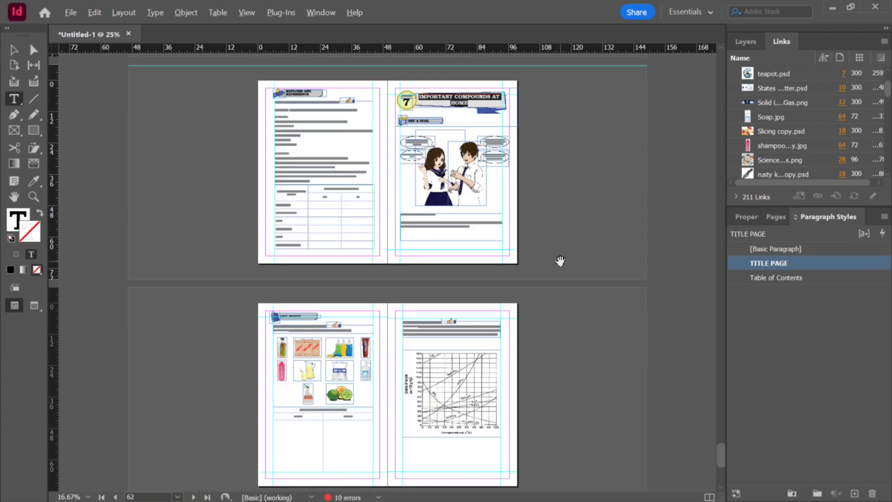
{"action": "key", "text": "alt+Tab"}
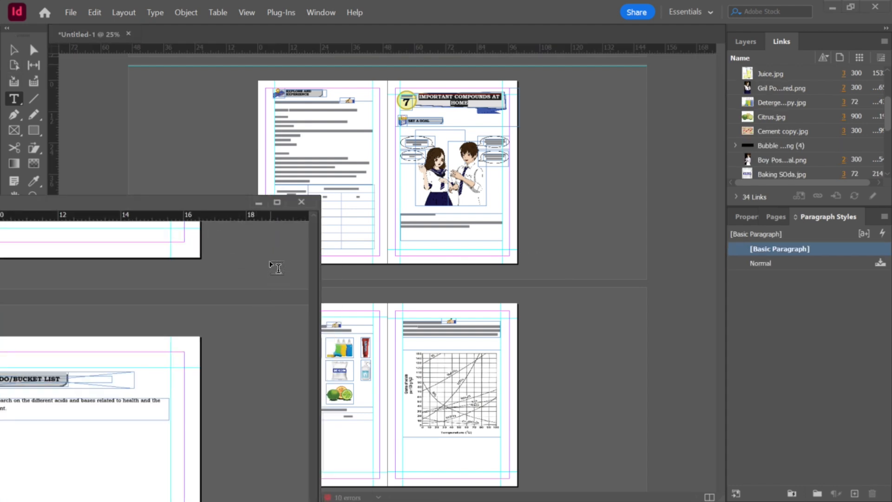
{"action": "left_click", "coordinate": [15, 54]}
{"action": "key", "text": "alt"}
{"action": "left_click", "coordinate": [782, 217]}
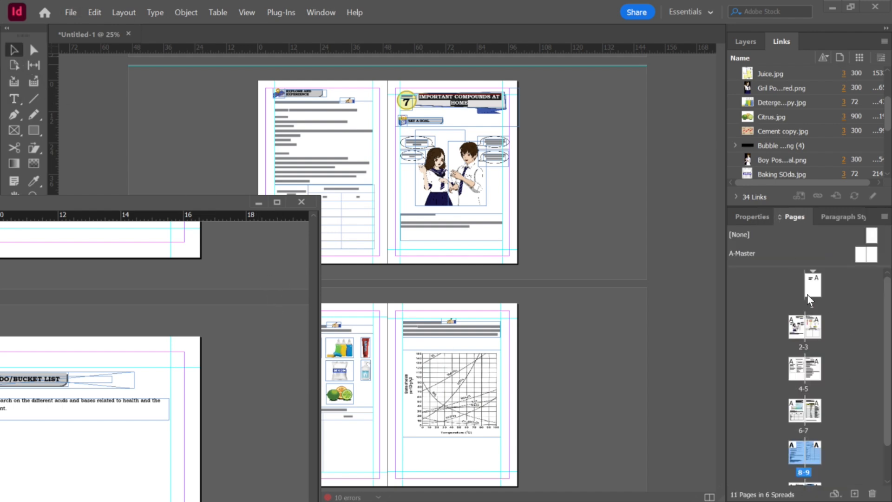
{"action": "scroll", "coordinate": [856, 423], "scroll_direction": "up", "scroll_amount": 1}
{"action": "left_click", "coordinate": [815, 413]}
{"action": "double_click", "coordinate": [816, 413]}
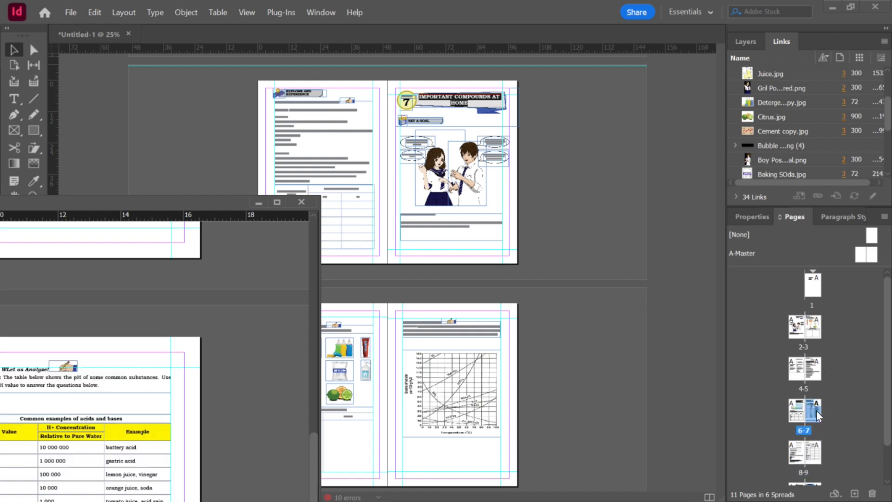
{"action": "double_click", "coordinate": [160, 203]}
{"action": "scroll", "coordinate": [446, 418], "scroll_direction": "up", "scroll_amount": 5}
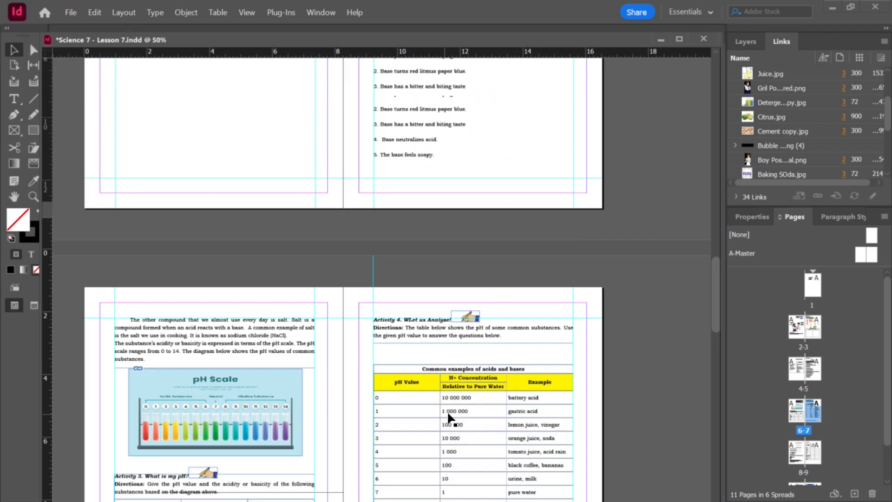
{"action": "scroll", "coordinate": [467, 323], "scroll_direction": "up", "scroll_amount": 10}
{"action": "scroll", "coordinate": [472, 330], "scroll_direction": "down", "scroll_amount": 6}
{"action": "scroll", "coordinate": [475, 335], "scroll_direction": "down", "scroll_amount": 10}
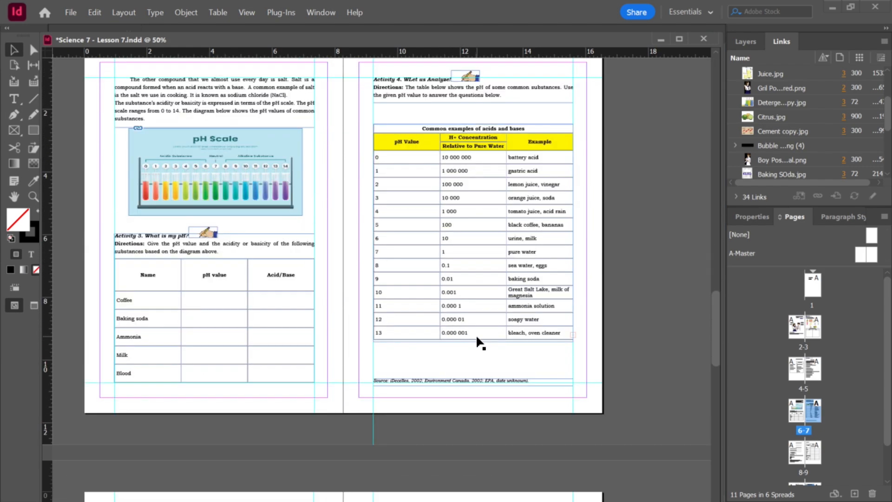
{"action": "scroll", "coordinate": [479, 342], "scroll_direction": "down", "scroll_amount": 8}
{"action": "scroll", "coordinate": [486, 337], "scroll_direction": "up", "scroll_amount": 2}
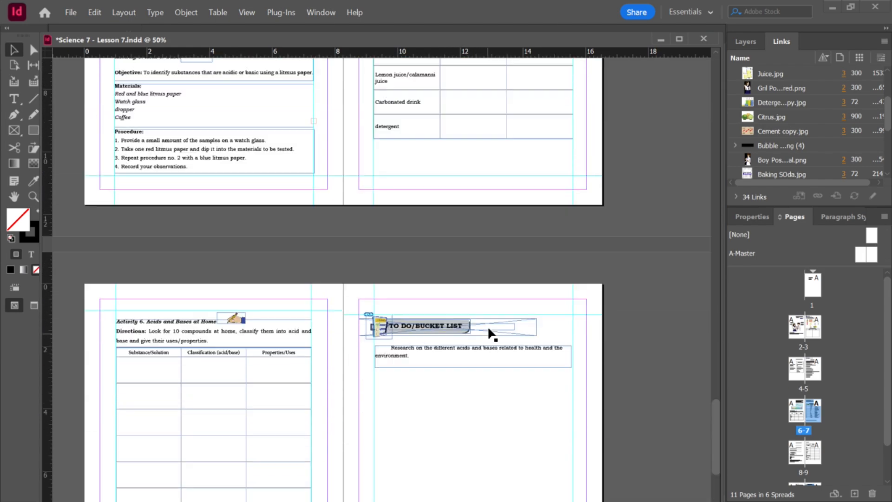
Step: Undo the title style, spread split and Lesson 7 page insertion in the workbook
{"action": "left_click", "coordinate": [658, 38]}
{"action": "scroll", "coordinate": [588, 297], "scroll_direction": "up", "scroll_amount": 6}
{"action": "scroll", "coordinate": [588, 299], "scroll_direction": "up", "scroll_amount": 5}
{"action": "scroll", "coordinate": [589, 299], "scroll_direction": "down", "scroll_amount": 11}
{"action": "scroll", "coordinate": [588, 299], "scroll_direction": "up", "scroll_amount": 1}
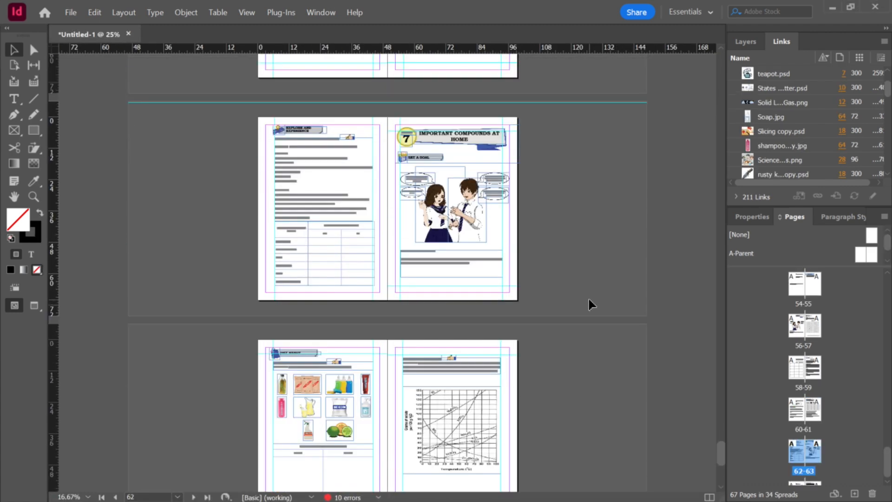
{"action": "scroll", "coordinate": [589, 300], "scroll_direction": "down", "scroll_amount": 6}
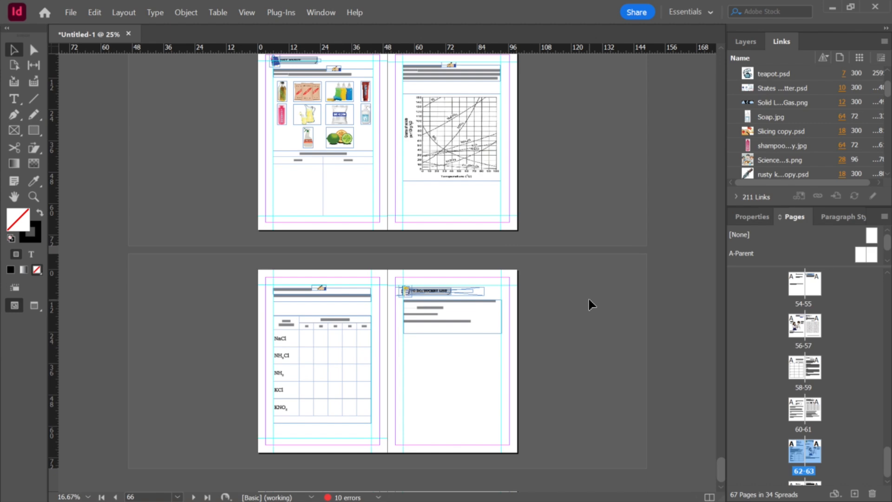
{"action": "scroll", "coordinate": [583, 324], "scroll_direction": "up", "scroll_amount": 8}
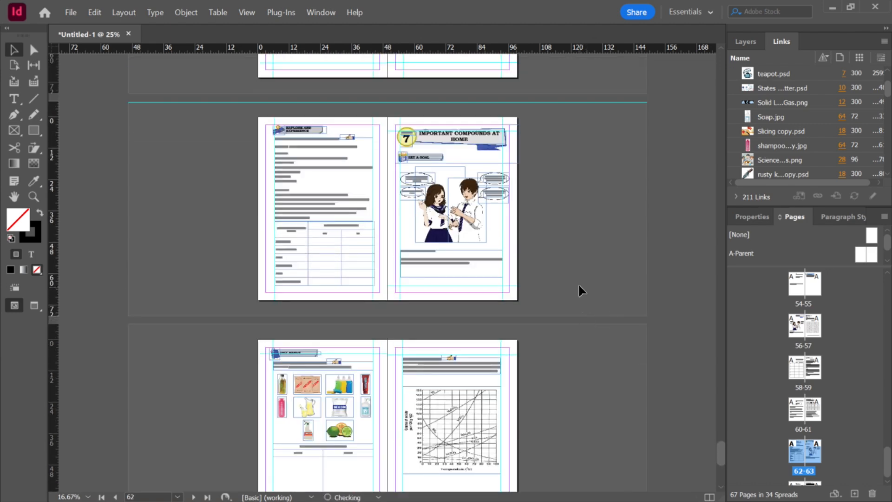
{"action": "key", "text": "ctrl+z"}
{"action": "key", "text": "ctrl+z"}
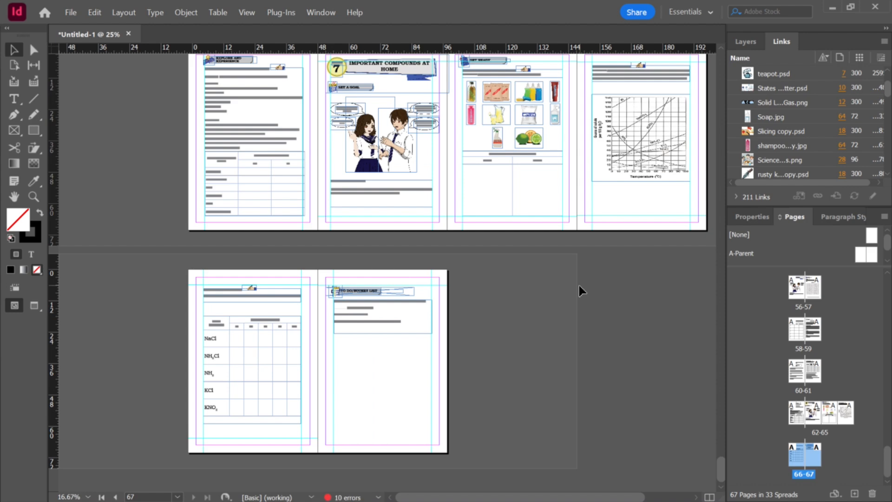
{"action": "key", "text": "ctrl+z"}
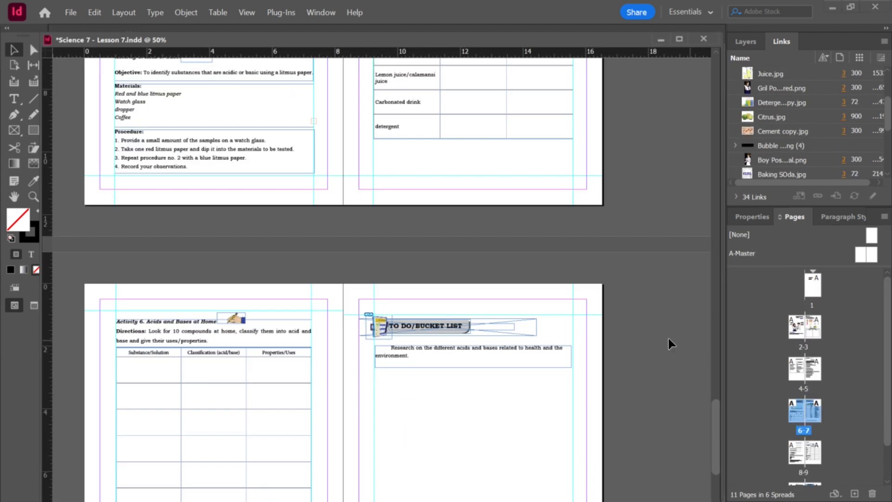
Step: Reposition the Lesson 7 window and insert its pages 2–3 into the workbook after page 62
{"action": "scroll", "coordinate": [448, 312], "scroll_direction": "up", "scroll_amount": 15}
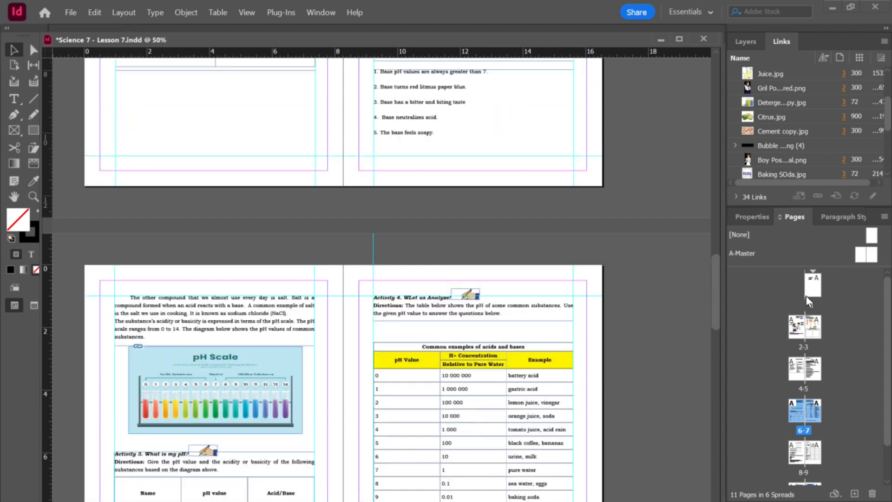
{"action": "left_click_drag", "start_coordinate": [493, 39], "coordinate": [172, 131]}
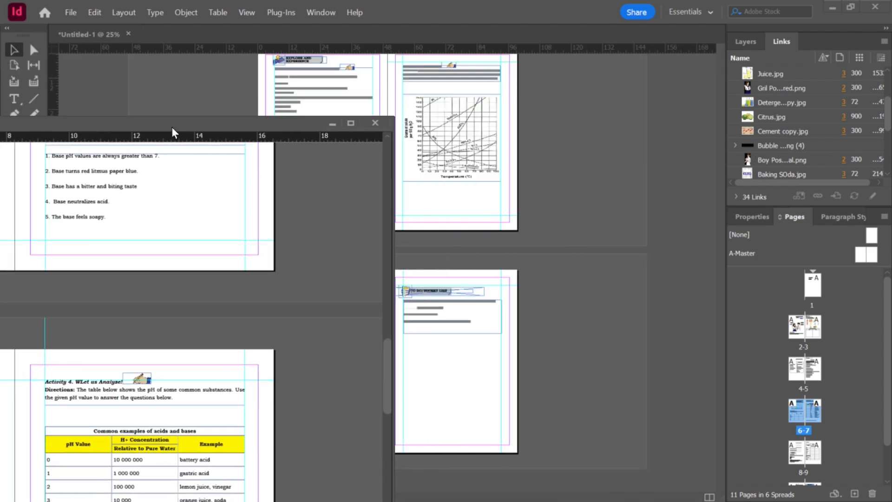
{"action": "scroll", "coordinate": [367, 295], "scroll_direction": "up", "scroll_amount": 15}
{"action": "key", "text": "ctrl+minus"}
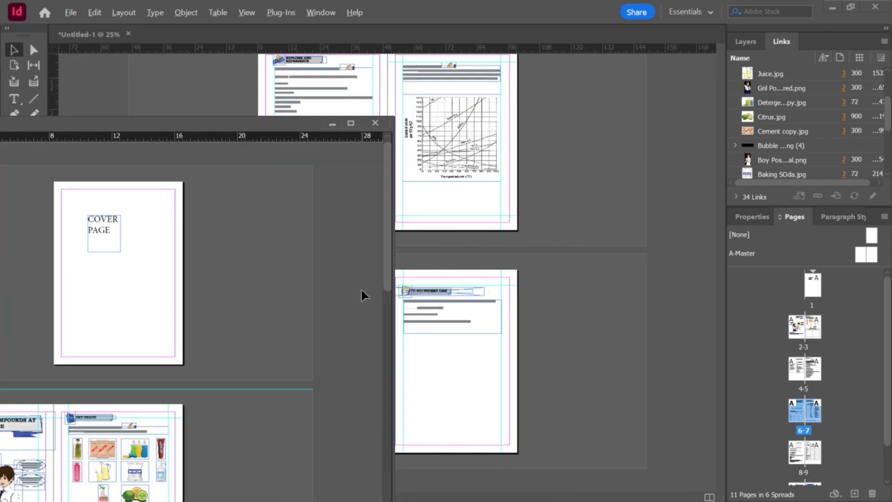
{"action": "key", "text": "ctrl+minus"}
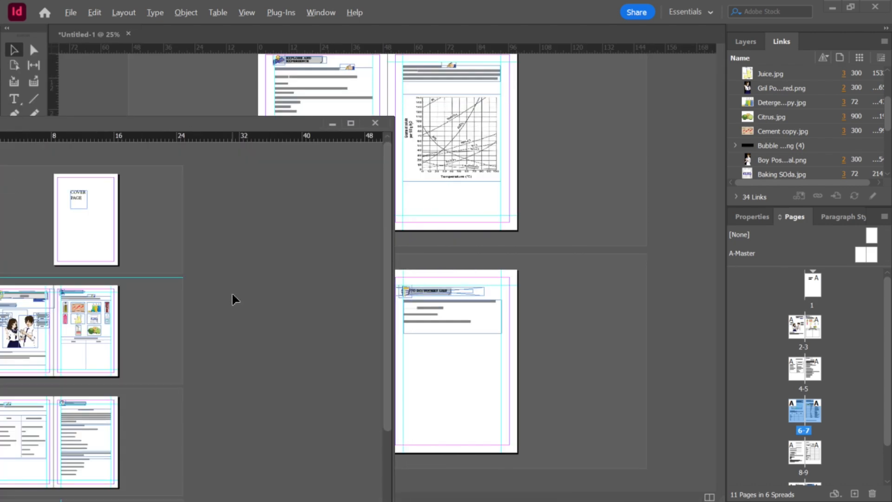
{"action": "left_click", "coordinate": [171, 342]}
{"action": "left_click", "coordinate": [850, 323]}
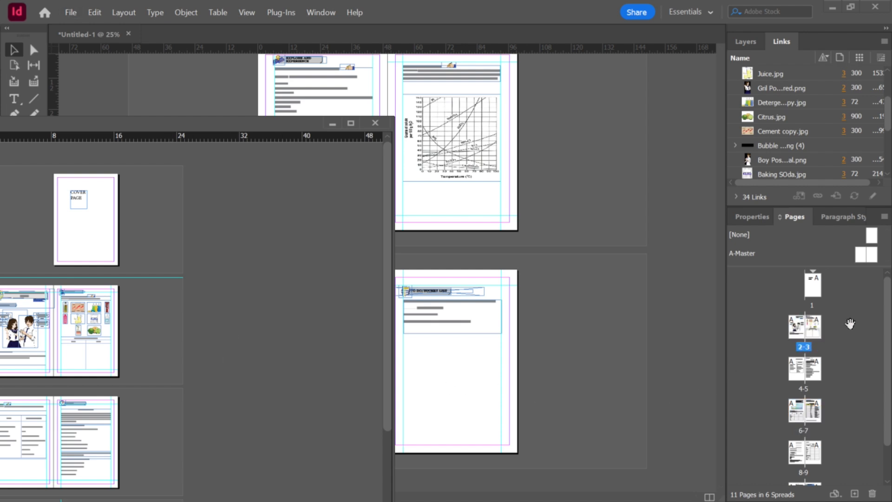
{"action": "left_click", "coordinate": [813, 334]}
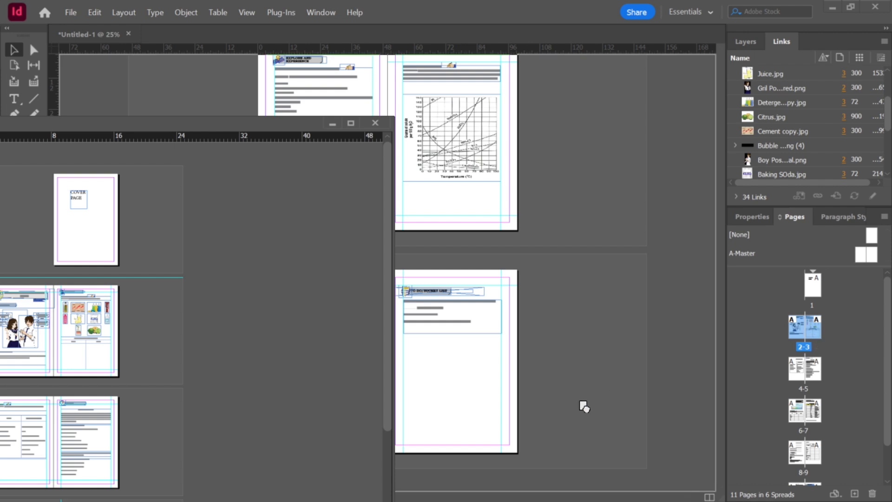
{"action": "left_click_drag", "start_coordinate": [559, 413], "coordinate": [559, 411]}
{"action": "left_click", "coordinate": [495, 69]}
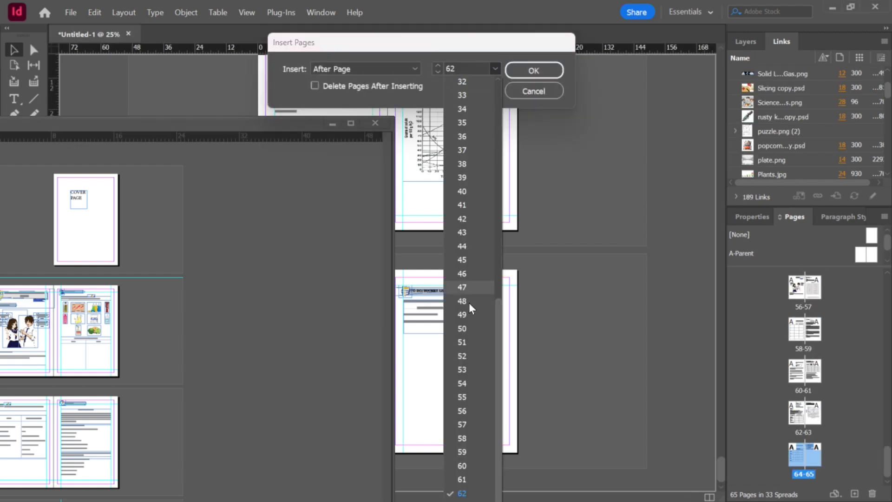
{"action": "left_click", "coordinate": [469, 499]}
{"action": "left_click", "coordinate": [533, 68]}
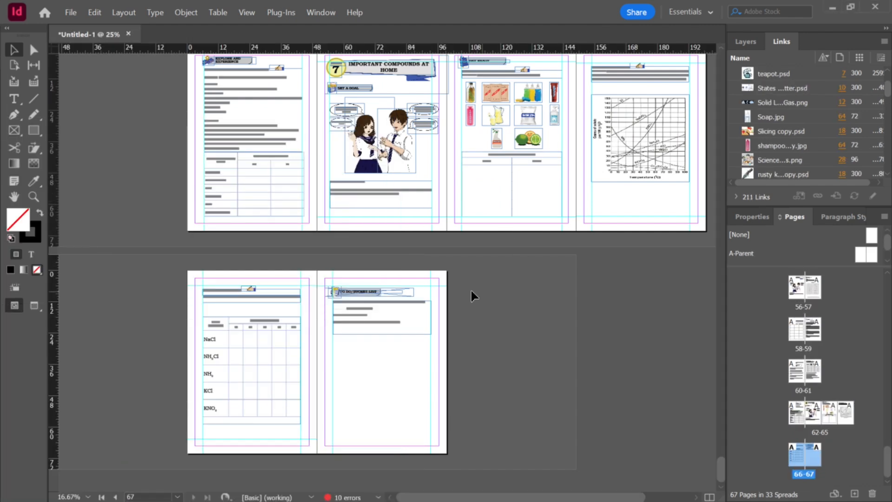
Step: Undo the previous insertion of Lesson 7 pages into the workbook
{"action": "scroll", "coordinate": [410, 195], "scroll_direction": "up", "scroll_amount": 2}
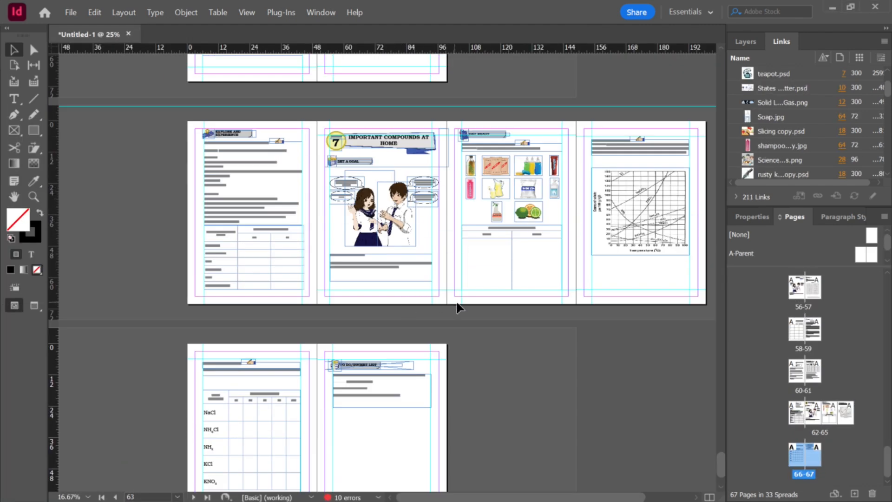
{"action": "key", "text": "ctrl+z"}
{"action": "scroll", "coordinate": [497, 328], "scroll_direction": "down", "scroll_amount": 2}
{"action": "scroll", "coordinate": [499, 325], "scroll_direction": "up", "scroll_amount": 3}
{"action": "scroll", "coordinate": [499, 327], "scroll_direction": "up", "scroll_amount": 3}
{"action": "scroll", "coordinate": [500, 328], "scroll_direction": "down", "scroll_amount": 6}
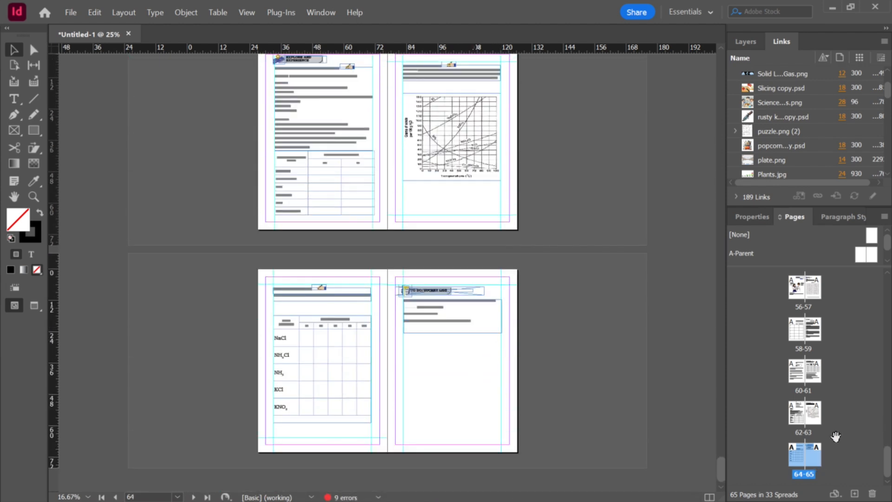
Step: Insert the Lesson 7 document's pages 2–3 into the workbook after page 65
{"action": "left_click", "coordinate": [815, 418]}
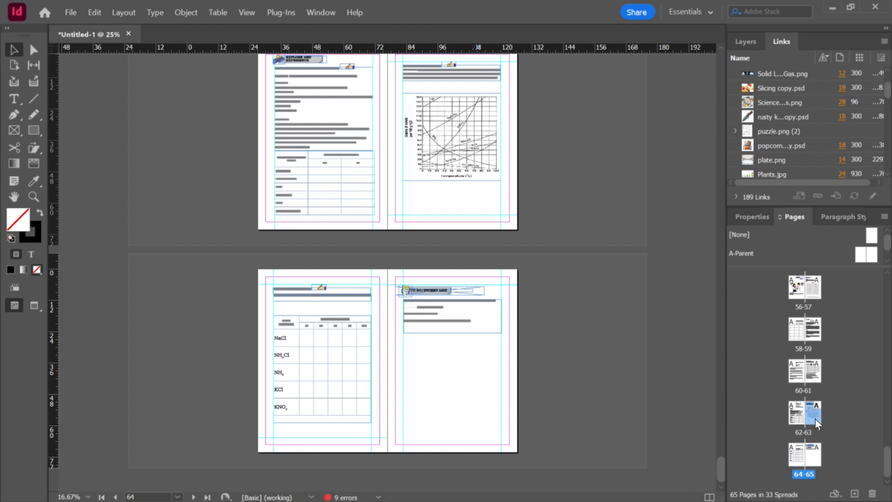
{"action": "left_click", "coordinate": [810, 458]}
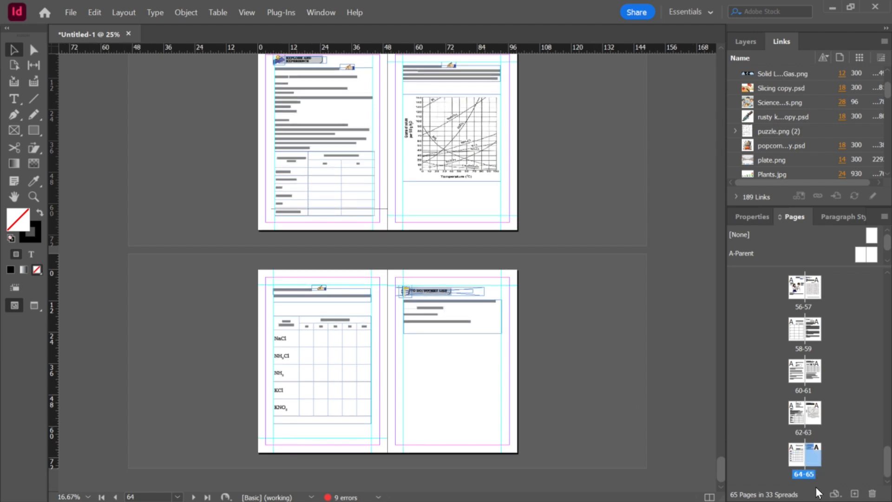
{"action": "key", "text": "ctrl+Tab"}
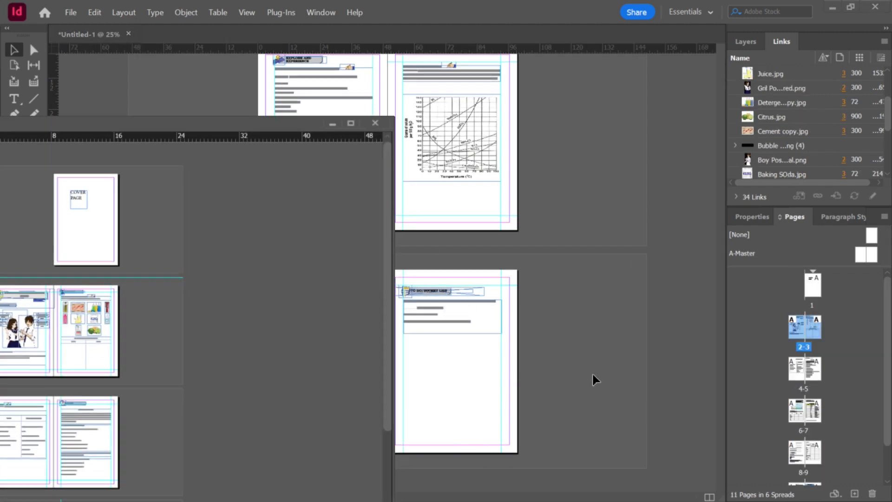
{"action": "left_click", "coordinate": [153, 236]}
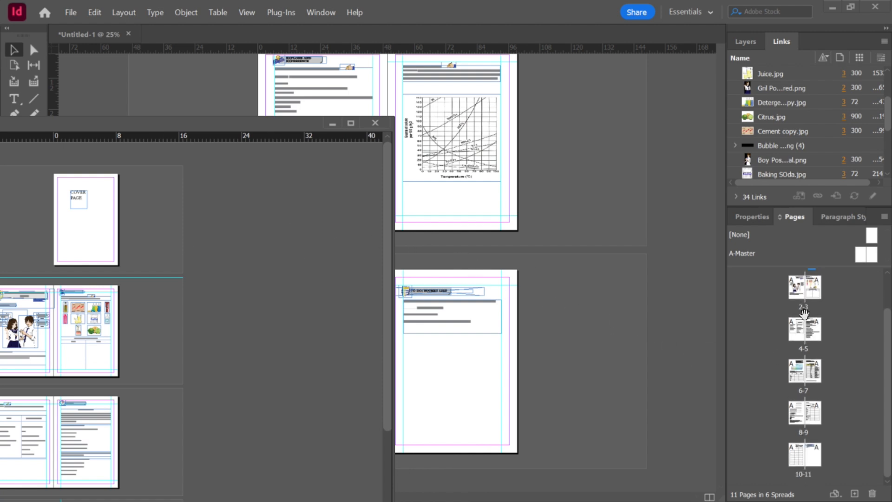
{"action": "left_click", "coordinate": [800, 325]}
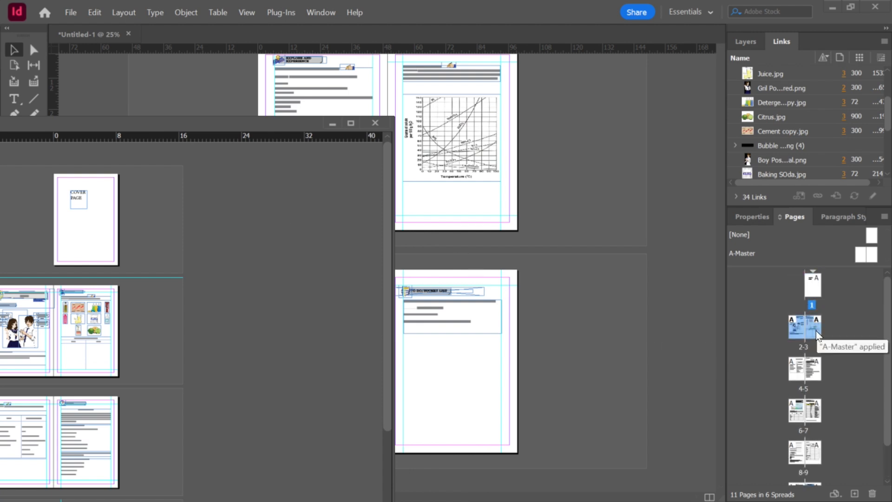
{"action": "left_click", "coordinate": [641, 360]}
{"action": "key", "text": "ctrl+shift+p"}
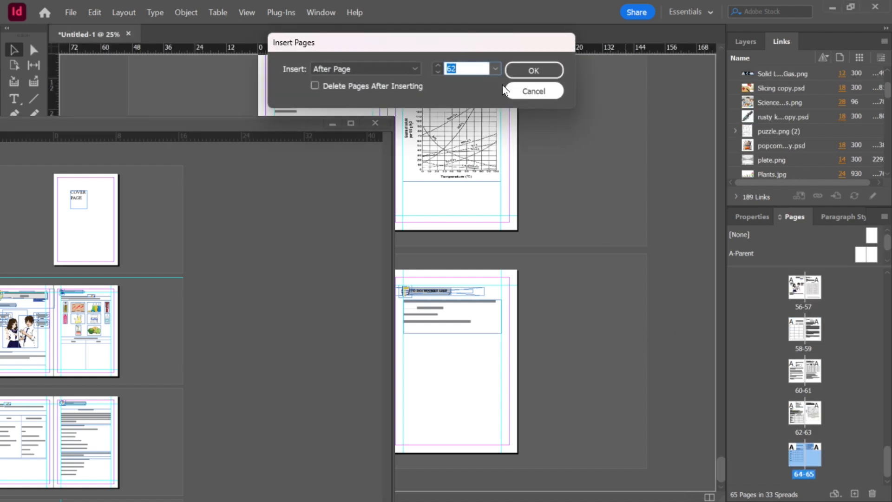
{"action": "left_click", "coordinate": [494, 69]}
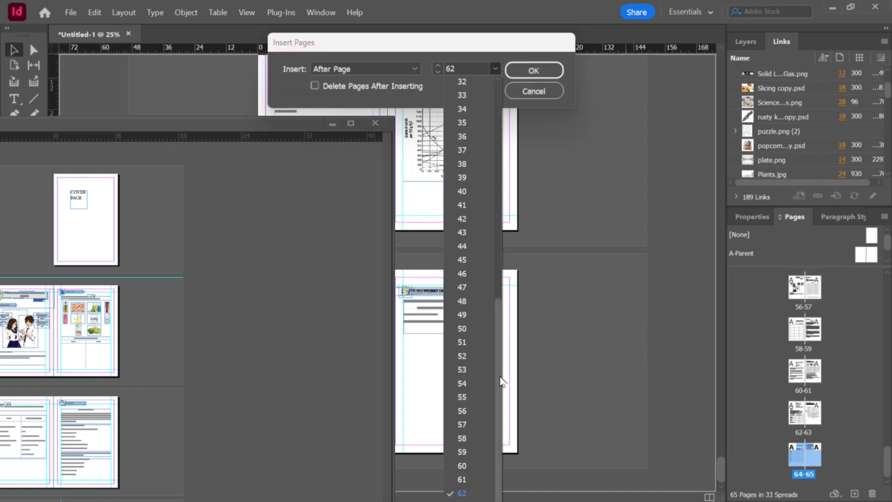
{"action": "left_click_drag", "start_coordinate": [499, 410], "coordinate": [518, 467]}
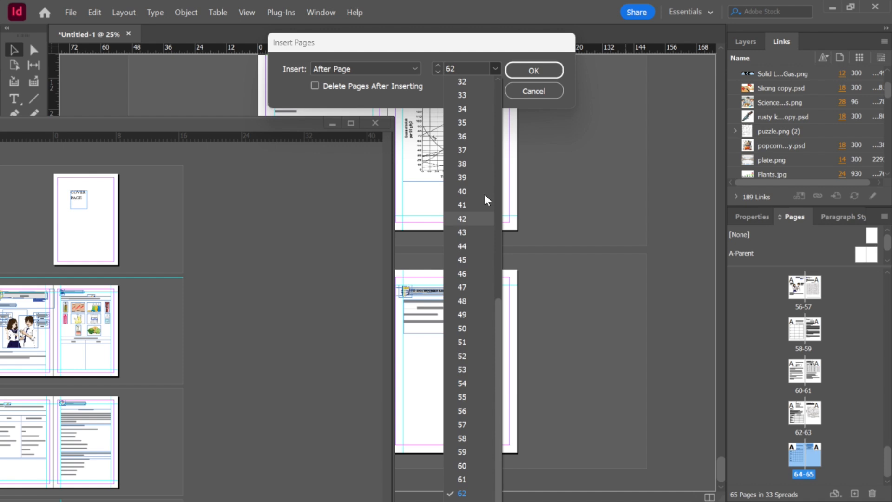
{"action": "left_click", "coordinate": [468, 71]}
{"action": "left_click", "coordinate": [467, 68]}
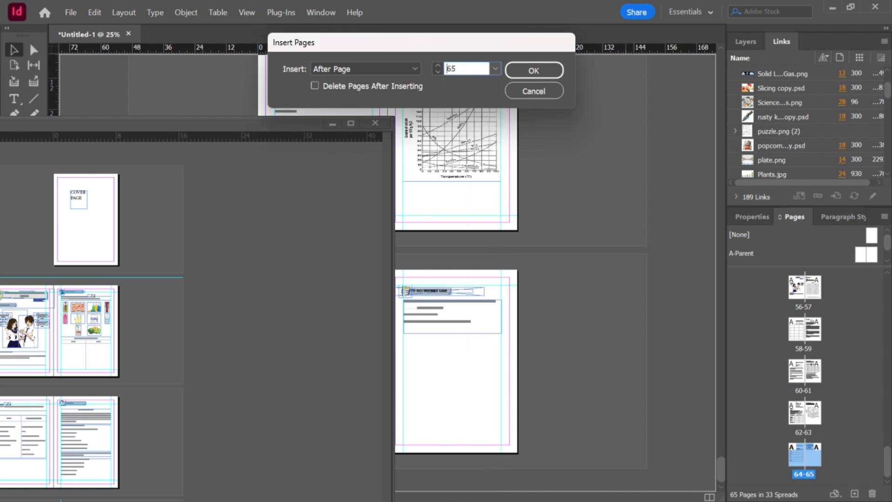
{"action": "key", "text": "Return"}
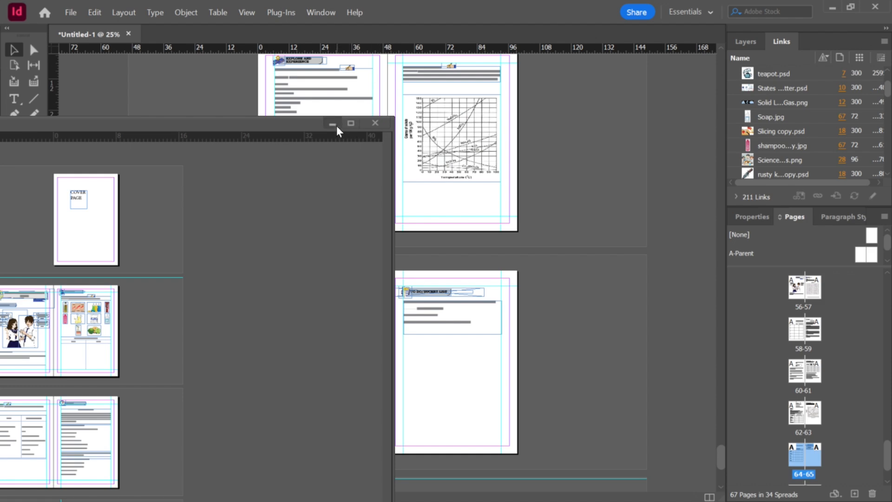
Step: Apply the TITLE PAGE paragraph style to the Important Compounds at Home title on page 66
{"action": "scroll", "coordinate": [629, 306], "scroll_direction": "down", "scroll_amount": 5}
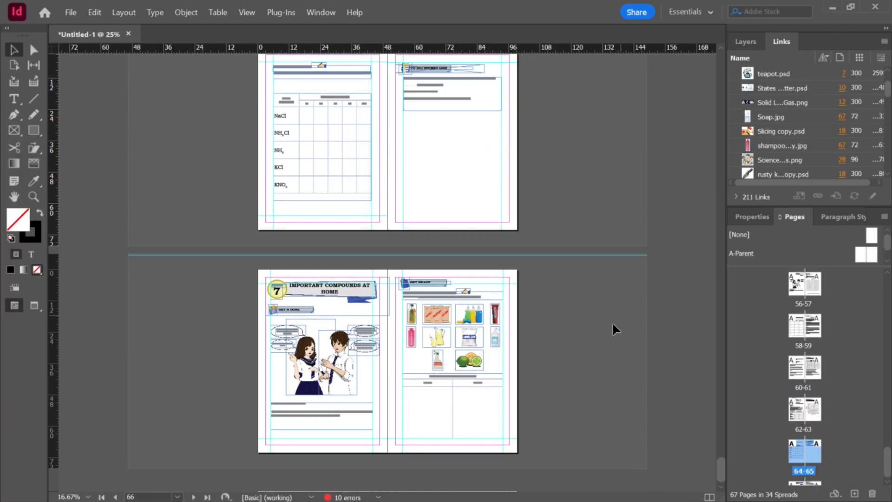
{"action": "scroll", "coordinate": [846, 415], "scroll_direction": "down", "scroll_amount": 1}
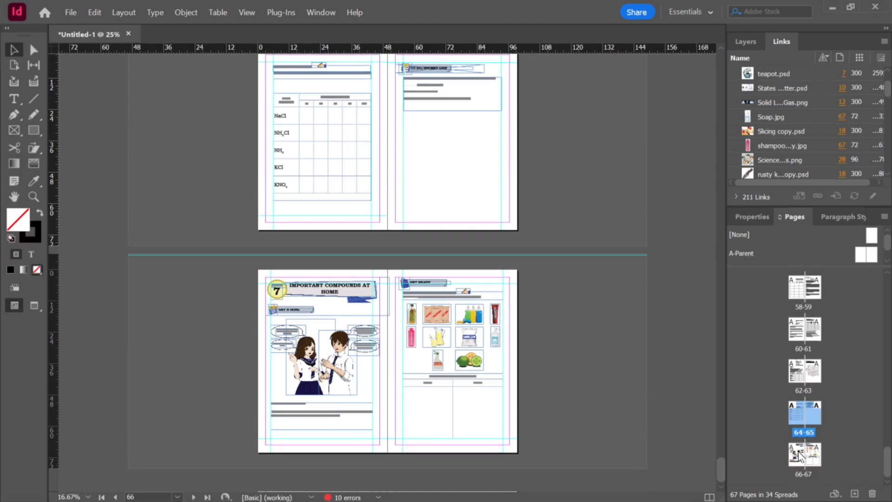
{"action": "scroll", "coordinate": [448, 360], "scroll_direction": "up", "scroll_amount": 2}
{"action": "scroll", "coordinate": [345, 321], "scroll_direction": "down", "scroll_amount": 1}
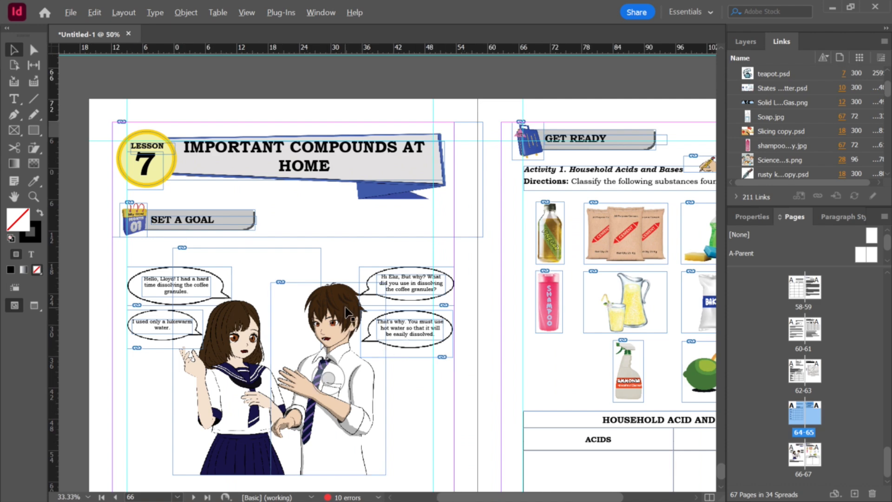
{"action": "left_click", "coordinate": [330, 211]}
{"action": "double_click", "coordinate": [329, 213]}
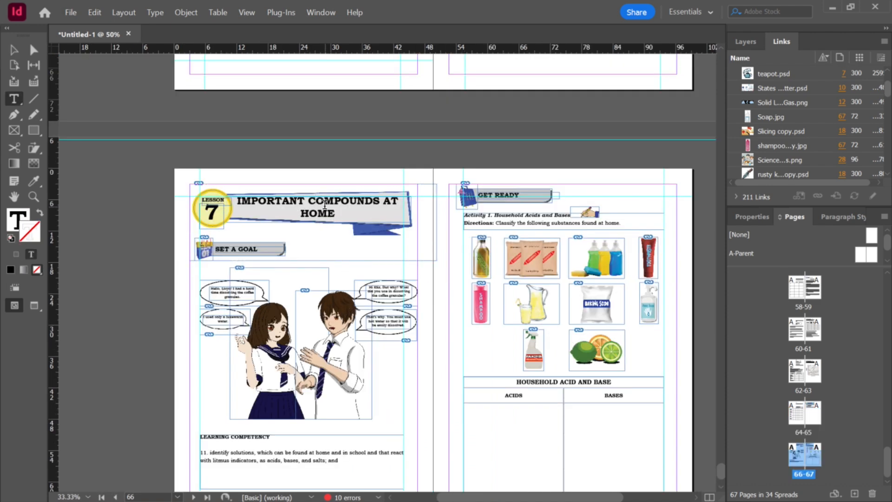
{"action": "key", "text": "ctrl+a"}
{"action": "left_click", "coordinate": [840, 216]}
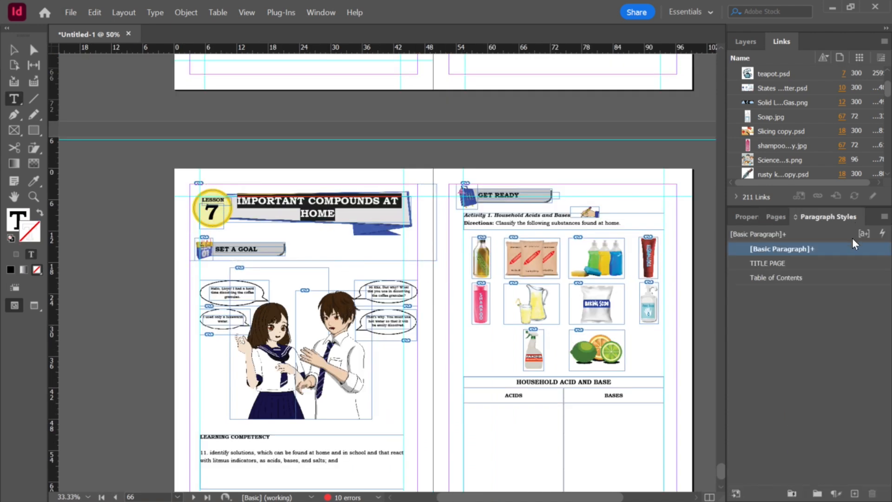
{"action": "left_click", "coordinate": [882, 234]}
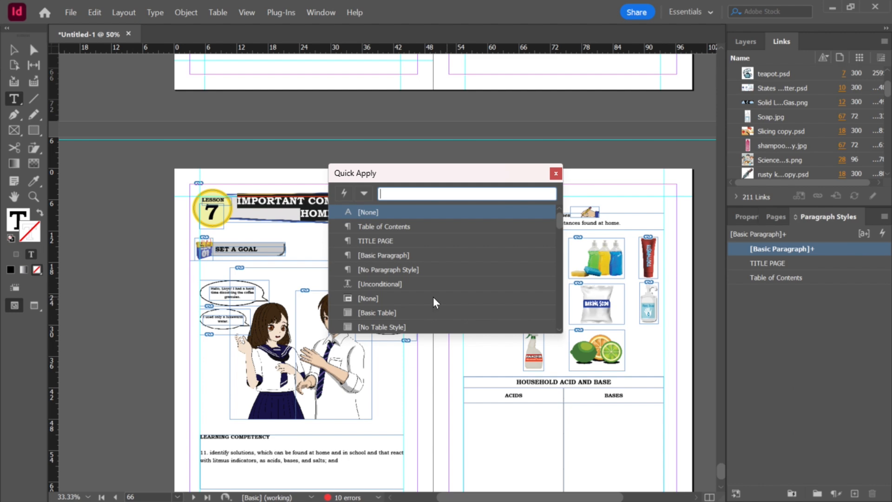
{"action": "left_click", "coordinate": [386, 241]}
{"action": "left_click_drag", "start_coordinate": [453, 242], "coordinate": [458, 240]}
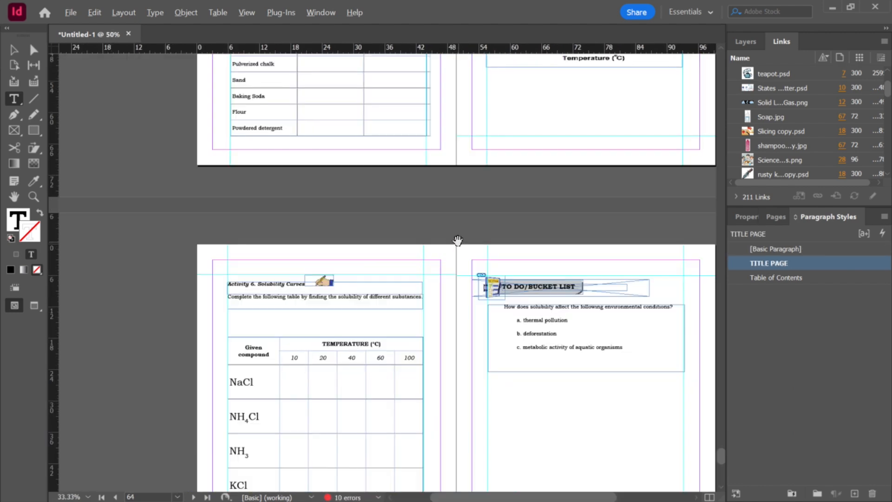
Step: Decrease the Lesson 7 title's font size by one increment
{"action": "scroll", "coordinate": [456, 249], "scroll_direction": "down", "scroll_amount": 10}
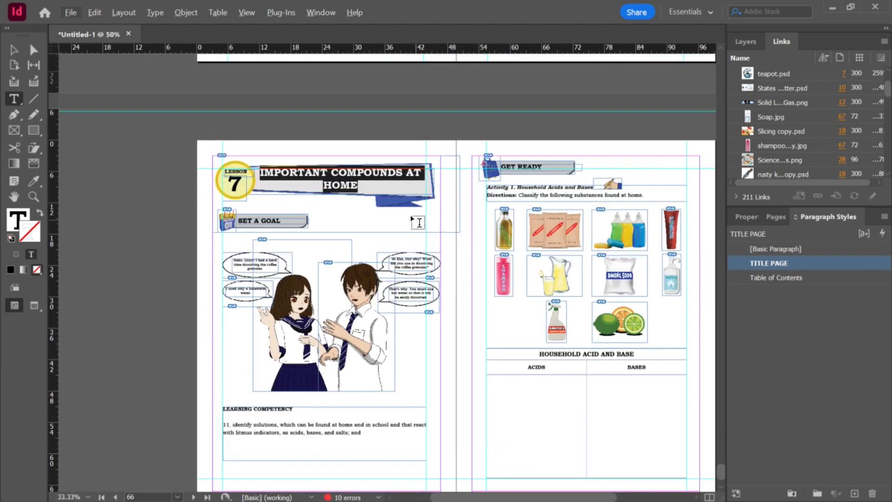
{"action": "scroll", "coordinate": [403, 202], "scroll_direction": "up", "scroll_amount": 2}
{"action": "key", "text": "ctrl+shift+period"}
{"action": "key", "text": "ctrl+shift+comma"}
{"action": "key", "text": "ctrl+shift+comma"}
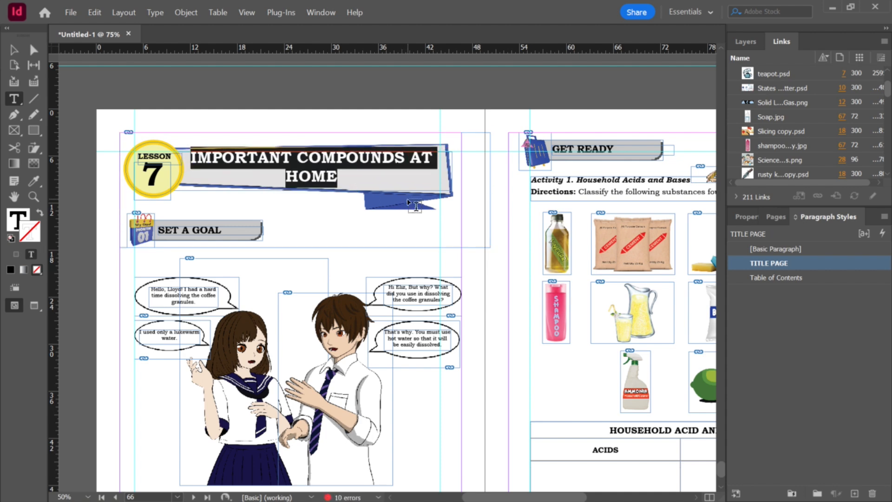
{"action": "key", "text": "Escape"}
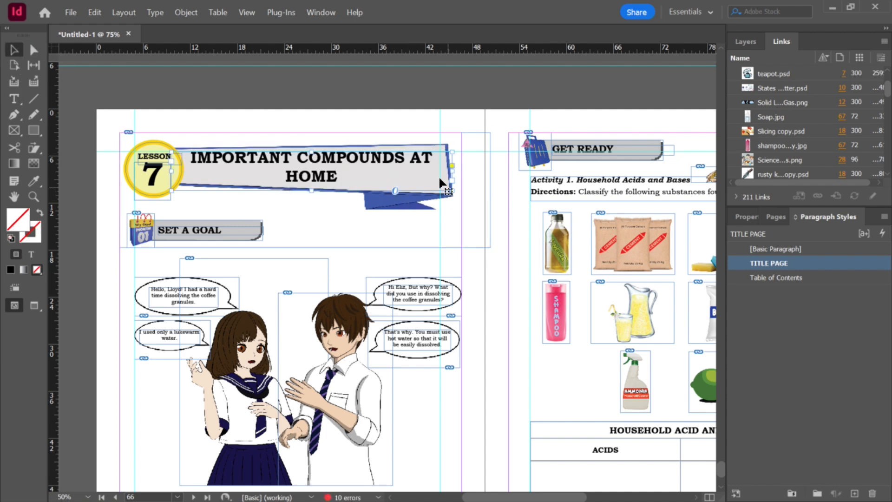
Step: Narrow the title's text frame and nudge it slightly up and left within the banner
{"action": "left_click_drag", "start_coordinate": [452, 171], "coordinate": [408, 172]}
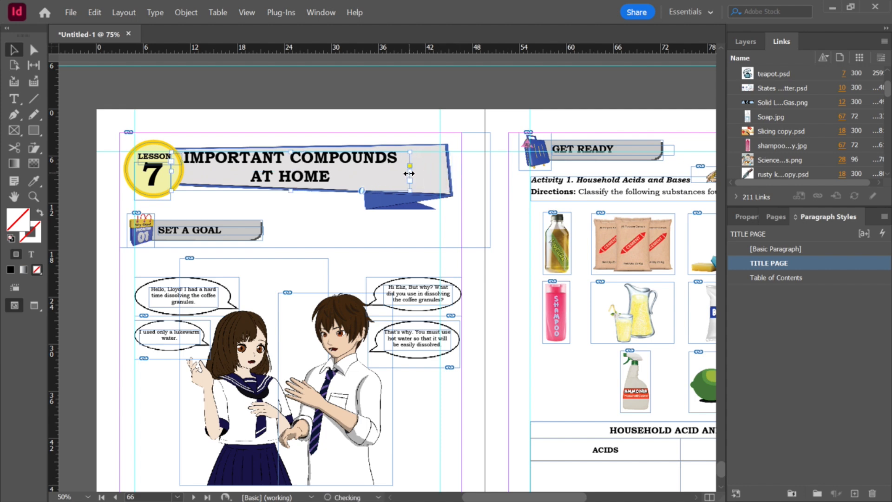
{"action": "left_click_drag", "start_coordinate": [312, 170], "coordinate": [303, 162]}
{"action": "left_click", "coordinate": [367, 94]}
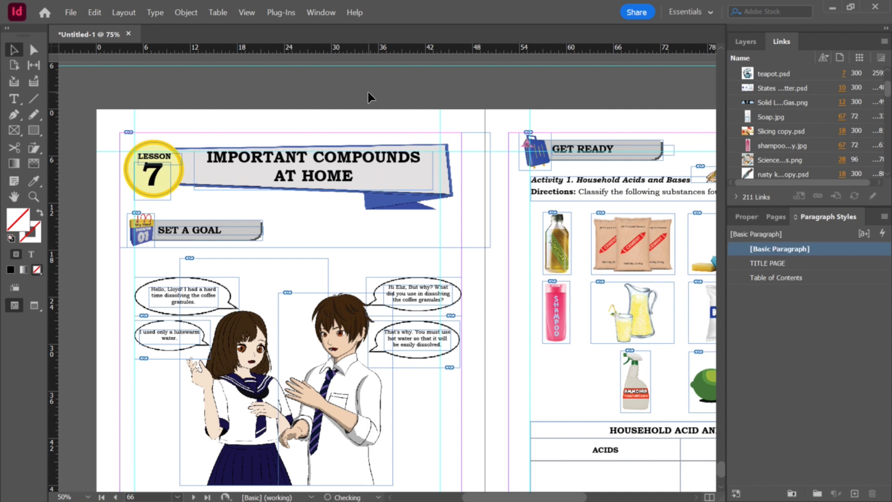
Step: Insert the Lesson 7 document's pages 4–11 into the workbook after page 65
{"action": "scroll", "coordinate": [388, 105], "scroll_direction": "down", "scroll_amount": 2}
{"action": "key", "text": "alt+Tab"}
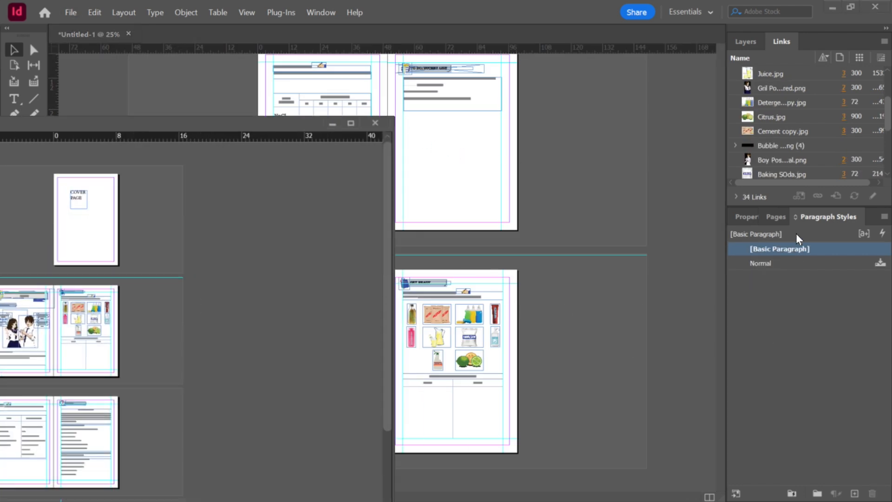
{"action": "left_click", "coordinate": [775, 216]}
{"action": "left_click", "coordinate": [795, 371]}
{"action": "scroll", "coordinate": [843, 379], "scroll_direction": "down", "scroll_amount": 2}
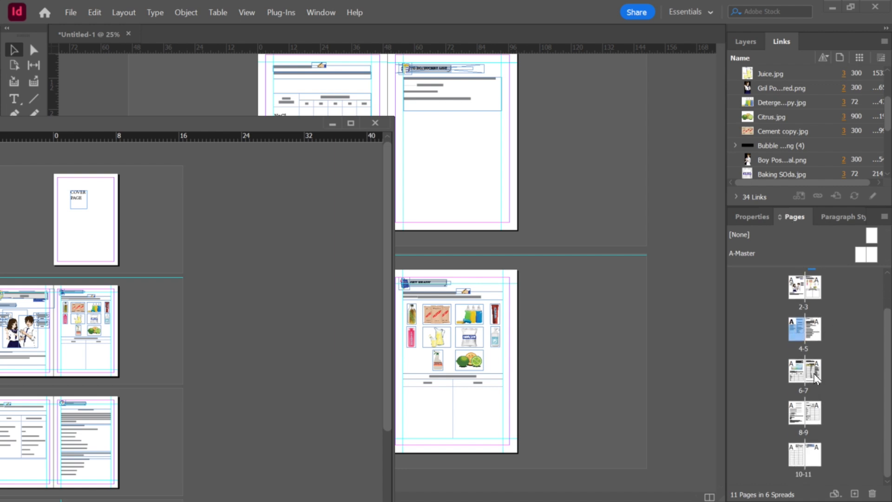
{"action": "left_click", "coordinate": [812, 455], "text": "shift"}
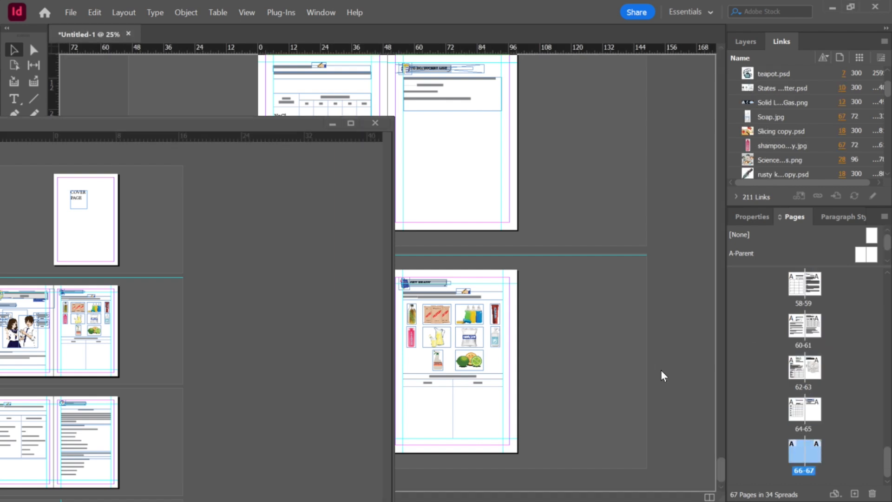
{"action": "key", "text": "ctrl+alt+shift+p"}
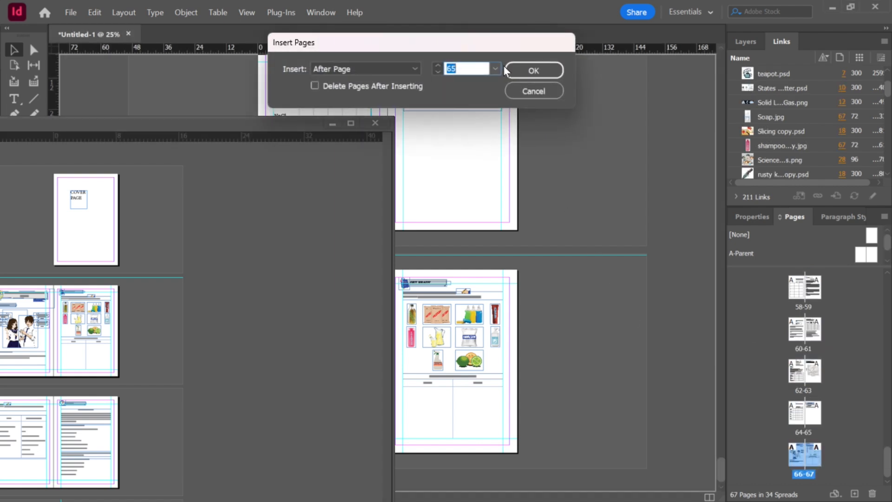
{"action": "left_click", "coordinate": [495, 70]}
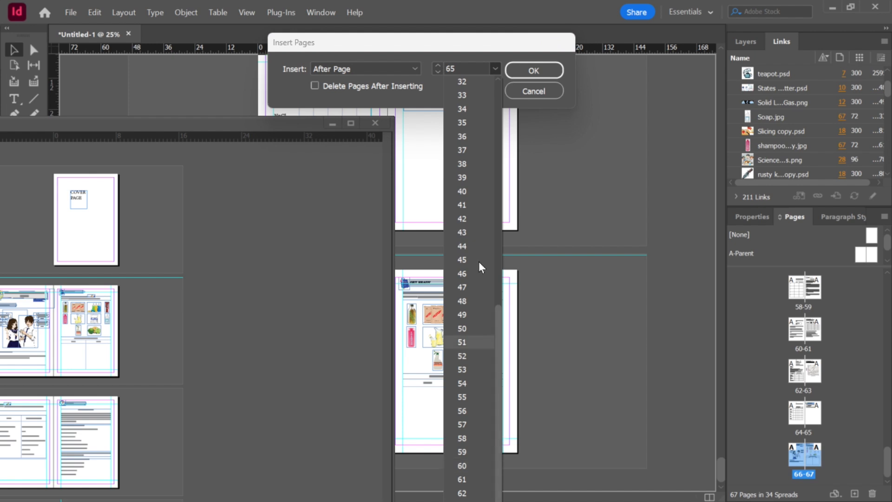
{"action": "left_click", "coordinate": [415, 70]}
{"action": "left_click", "coordinate": [476, 65]}
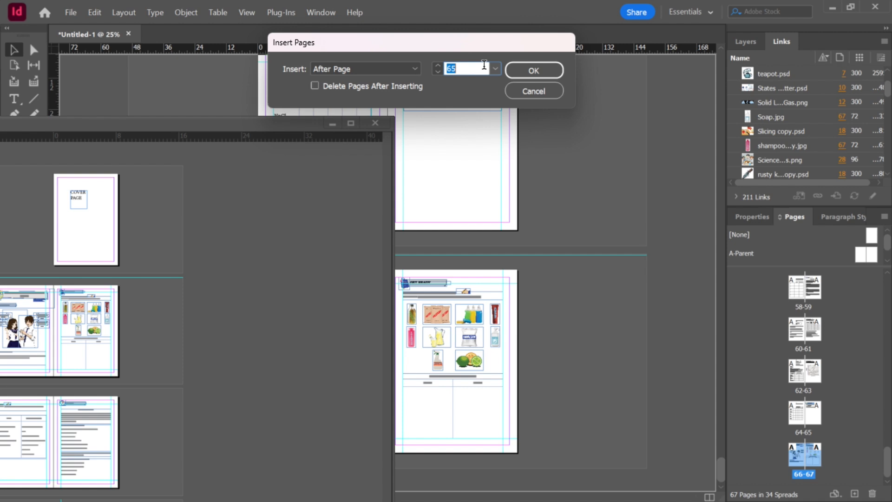
{"action": "key", "text": "Return"}
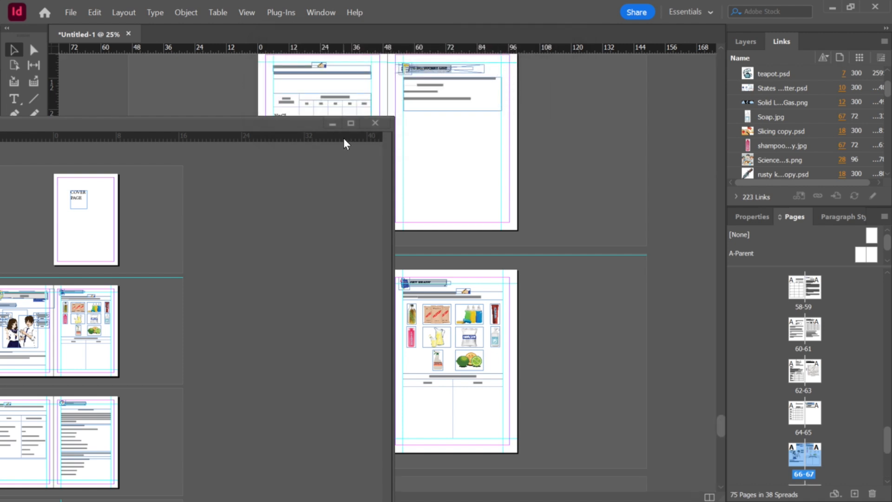
{"action": "left_click", "coordinate": [374, 122]}
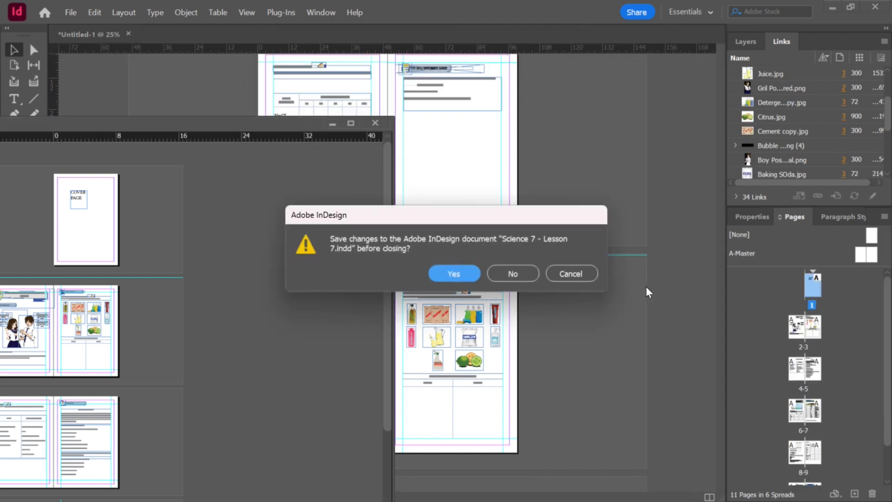
{"action": "left_click", "coordinate": [571, 273]}
{"action": "left_click_drag", "start_coordinate": [331, 130], "coordinate": [329, 128]}
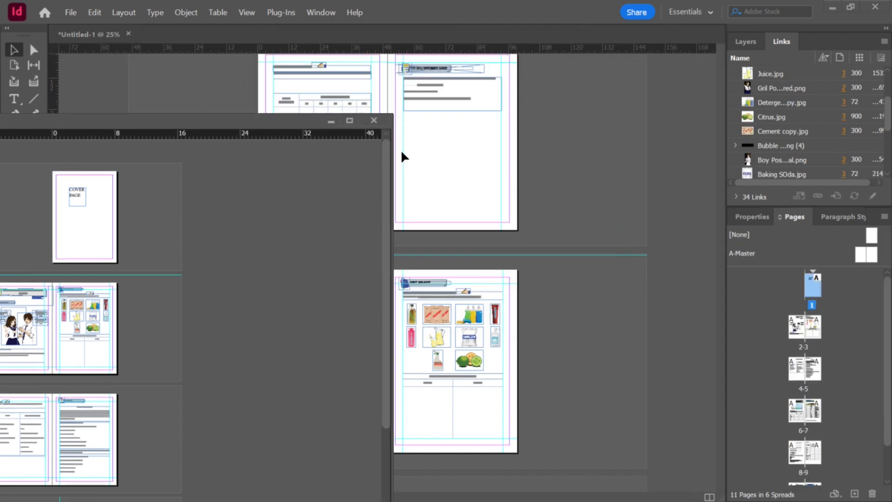
{"action": "left_click", "coordinate": [329, 121]}
Step: Scroll through the workbook's newly inserted Lesson 7 pages, then switch back to the Lesson 7 document
{"action": "scroll", "coordinate": [534, 244], "scroll_direction": "down", "scroll_amount": 10}
{"action": "scroll", "coordinate": [543, 244], "scroll_direction": "down", "scroll_amount": 2}
{"action": "scroll", "coordinate": [553, 244], "scroll_direction": "up", "scroll_amount": 10}
{"action": "scroll", "coordinate": [564, 245], "scroll_direction": "up", "scroll_amount": 5}
{"action": "scroll", "coordinate": [553, 264], "scroll_direction": "down", "scroll_amount": 5}
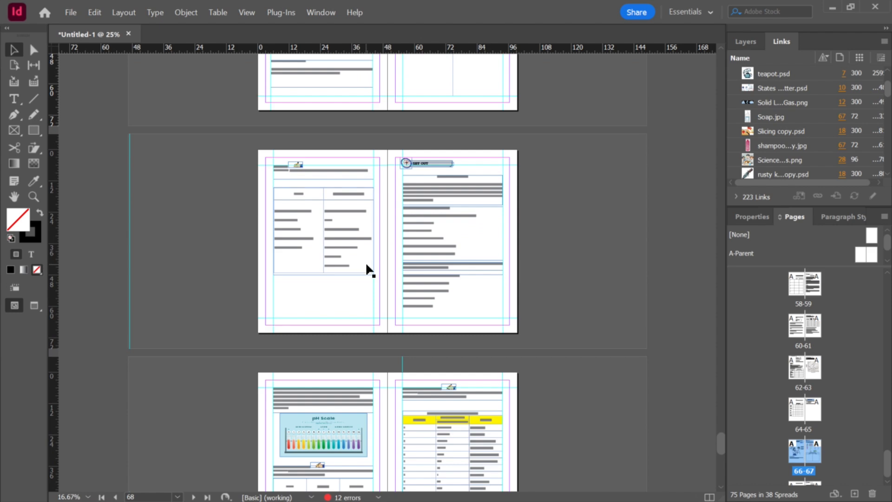
{"action": "key", "text": "alt+Tab"}
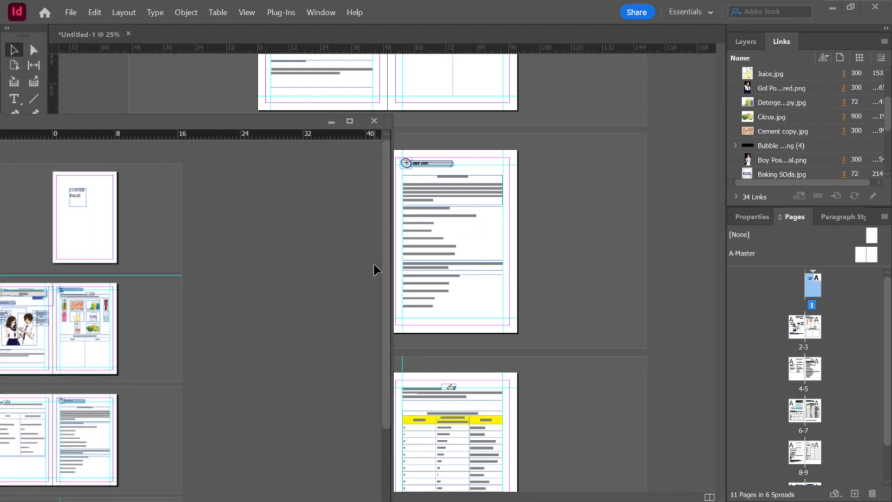
Step: Close the floating Lesson 7 document window and return to the workbook
{"action": "left_click", "coordinate": [374, 121]}
{"action": "left_click", "coordinate": [453, 273]}
{"action": "scroll", "coordinate": [642, 253], "scroll_direction": "down", "scroll_amount": 10}
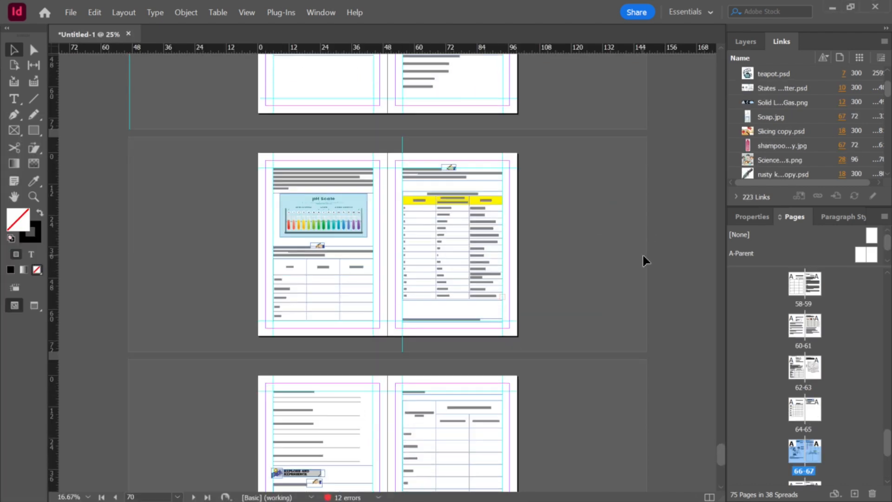
{"action": "scroll", "coordinate": [642, 255], "scroll_direction": "up", "scroll_amount": 15}
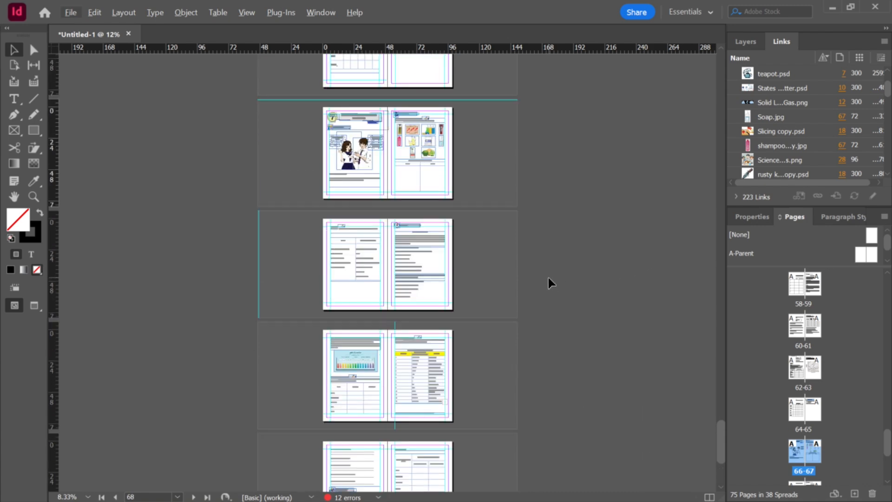
{"action": "scroll", "coordinate": [503, 264], "scroll_direction": "down", "scroll_amount": 7}
{"action": "scroll", "coordinate": [524, 257], "scroll_direction": "up", "scroll_amount": 6}
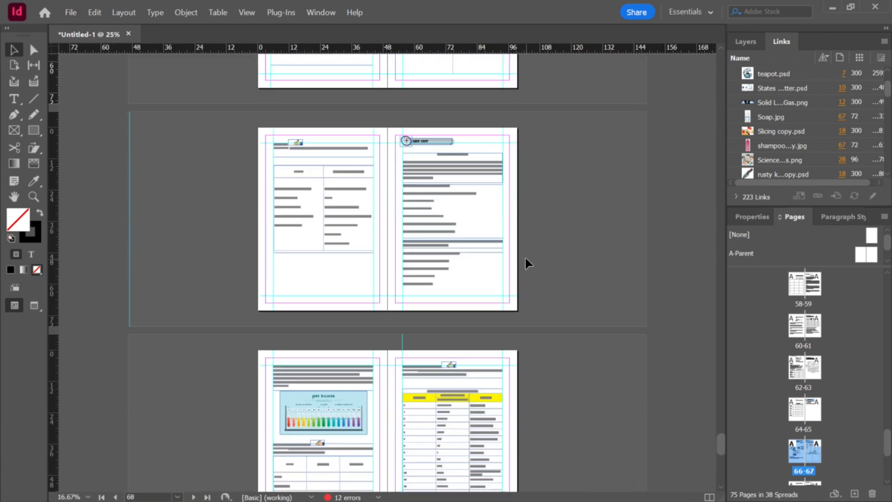
{"action": "scroll", "coordinate": [339, 169], "scroll_direction": "up", "scroll_amount": 4}
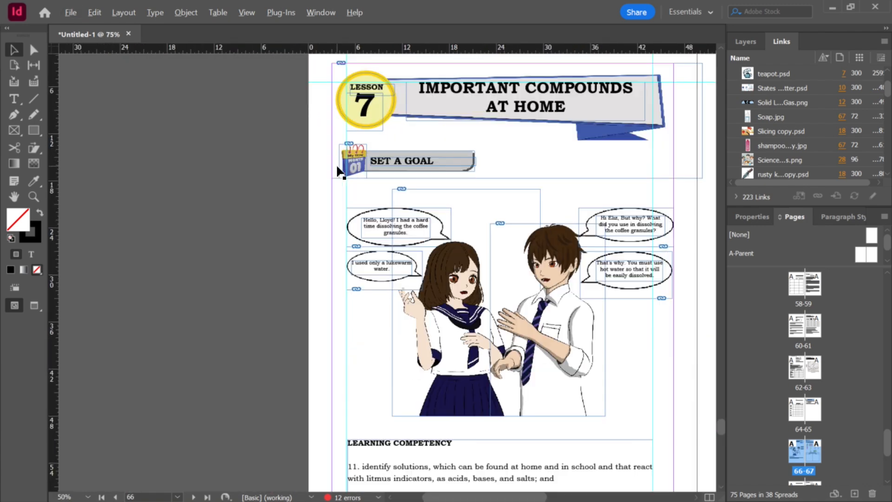
Step: Select the Lesson 7 title text and check which paragraph style it uses
{"action": "double_click", "coordinate": [555, 114]}
{"action": "triple_click", "coordinate": [560, 117]}
{"action": "left_click", "coordinate": [841, 215]}
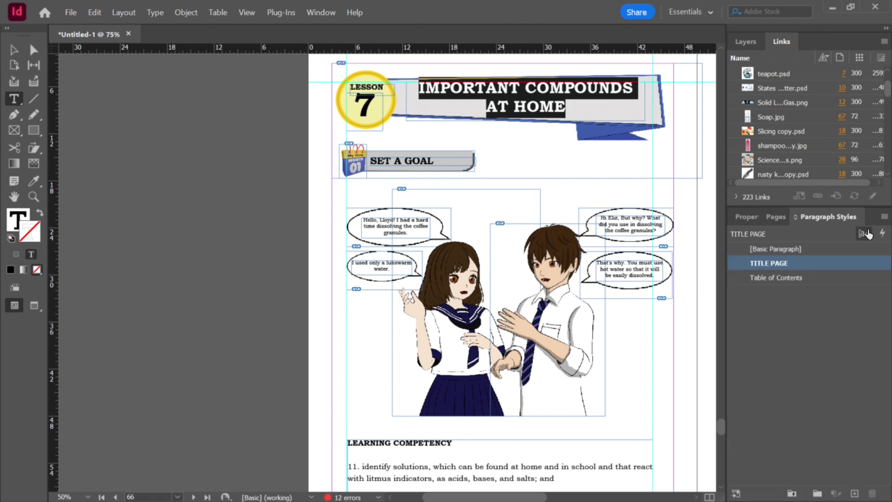
{"action": "left_click", "coordinate": [881, 232]}
{"action": "left_click", "coordinate": [380, 241]}
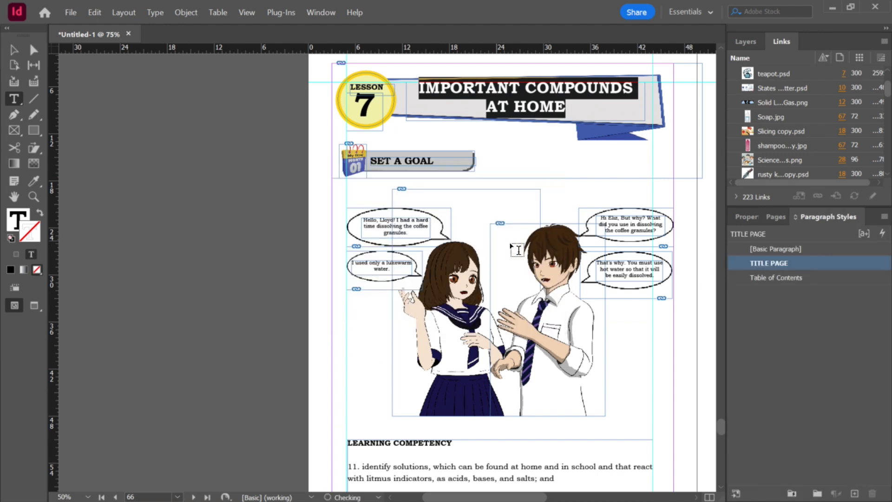
Step: Open Science 7 - Lesson 8.indd from the Grade 7 - Lesson 8 folder
{"action": "scroll", "coordinate": [510, 246], "scroll_direction": "down", "scroll_amount": 4}
{"action": "scroll", "coordinate": [546, 329], "scroll_direction": "down", "scroll_amount": 10}
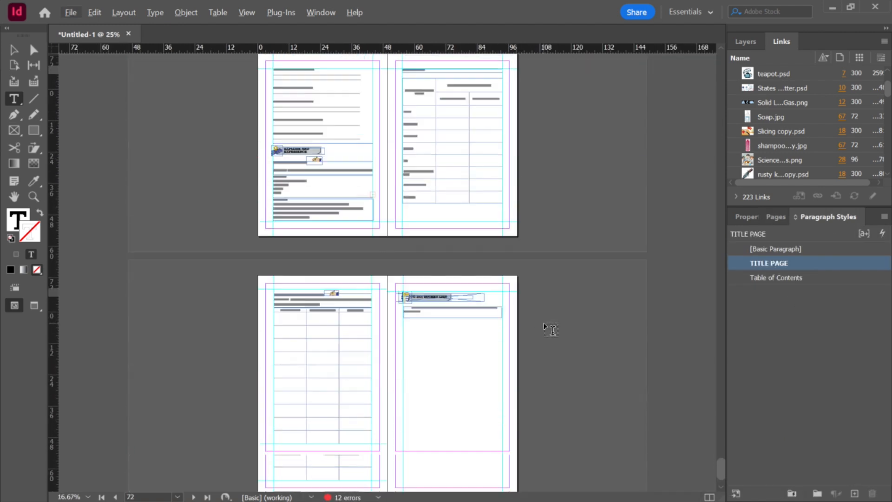
{"action": "key", "text": "ctrl+alt+0"}
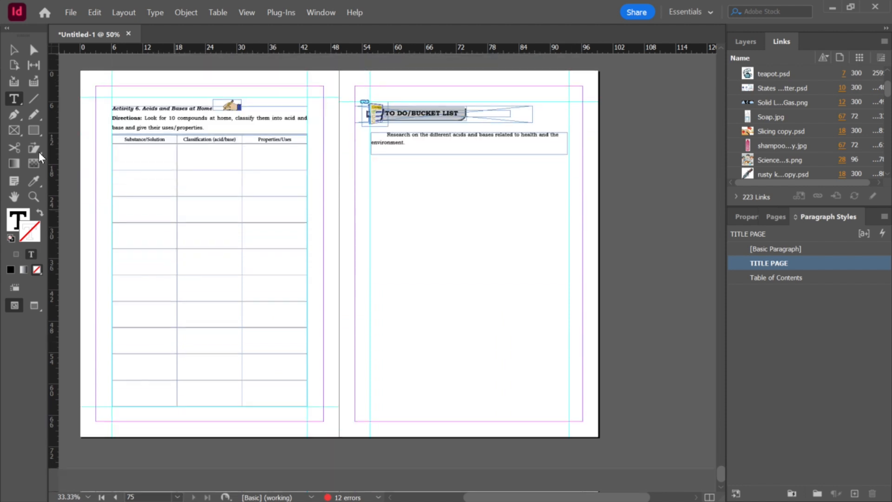
{"action": "left_click", "coordinate": [13, 51]}
{"action": "key", "text": "alt+Tab"}
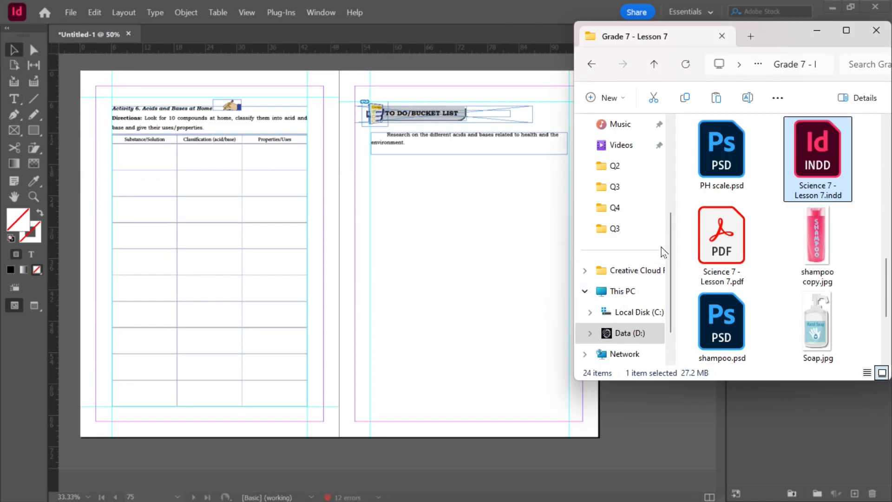
{"action": "left_click", "coordinate": [653, 64]}
{"action": "double_click", "coordinate": [751, 272]}
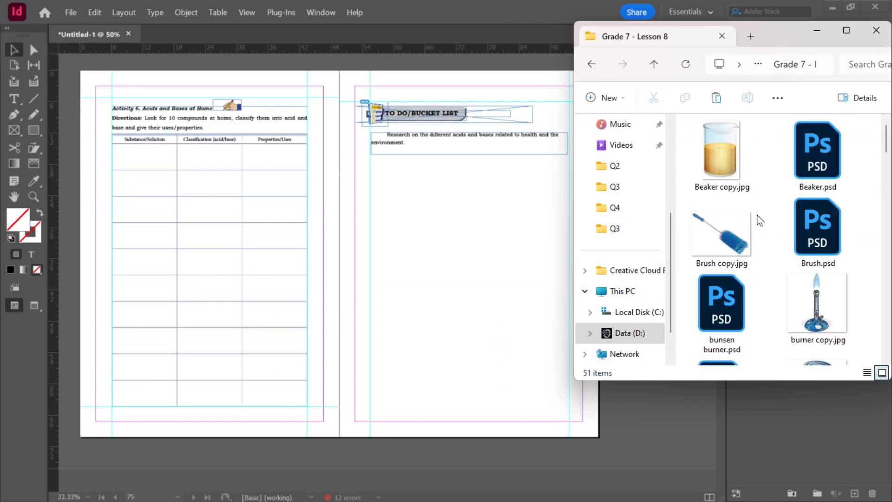
{"action": "scroll", "coordinate": [780, 279], "scroll_direction": "down", "scroll_amount": 5}
{"action": "scroll", "coordinate": [780, 278], "scroll_direction": "down", "scroll_amount": 8}
{"action": "scroll", "coordinate": [728, 228], "scroll_direction": "up", "scroll_amount": 2}
{"action": "double_click", "coordinate": [727, 227]}
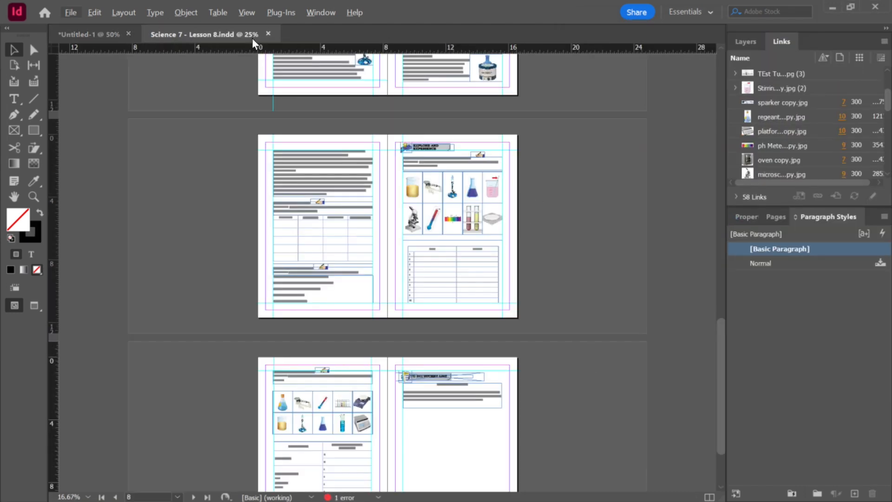
Step: Try to insert the Lesson 8 document's pages into the workbook after page 67
{"action": "left_click_drag", "start_coordinate": [252, 34], "coordinate": [196, 139]}
{"action": "key", "text": "ctrl+minus"}
{"action": "left_click_drag", "start_coordinate": [487, 141], "coordinate": [234, 118]}
{"action": "left_click", "coordinate": [780, 211]}
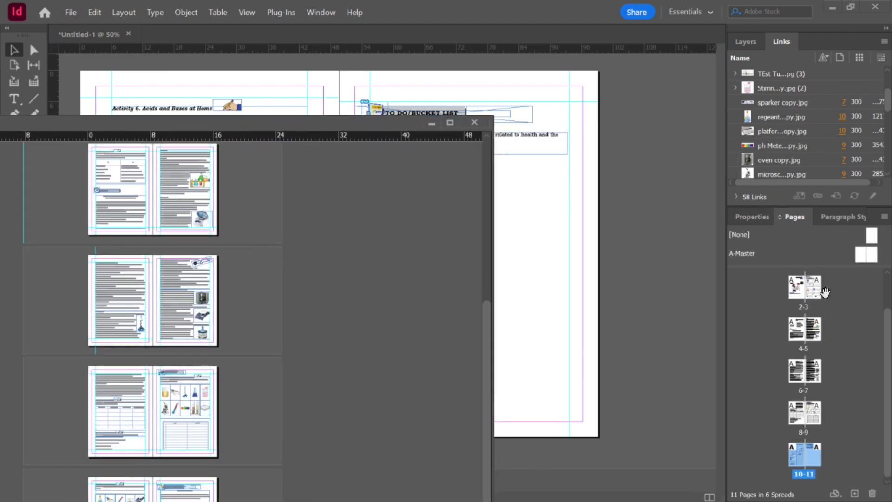
{"action": "left_click", "coordinate": [800, 326]}
{"action": "scroll", "coordinate": [807, 330], "scroll_direction": "down", "scroll_amount": 1}
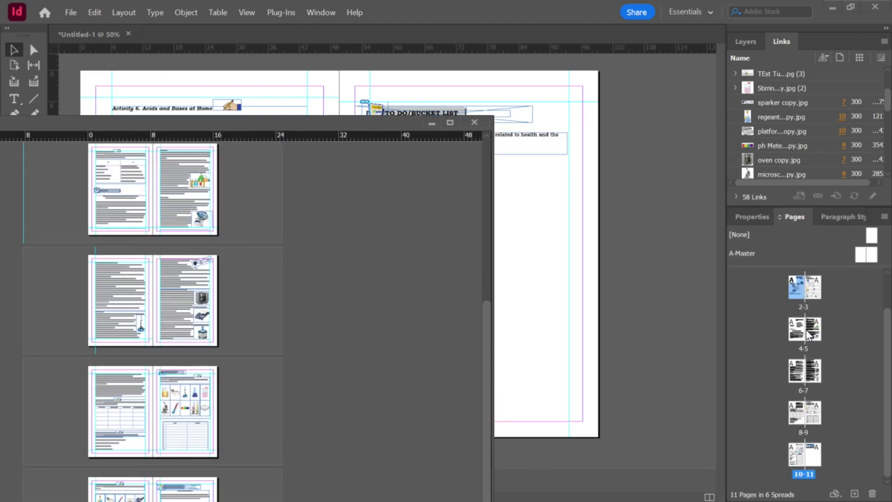
{"action": "left_click", "coordinate": [812, 461], "text": "shift"}
{"action": "scroll", "coordinate": [804, 293], "scroll_direction": "up", "scroll_amount": 1}
{"action": "left_click_drag", "start_coordinate": [802, 313], "coordinate": [524, 238]}
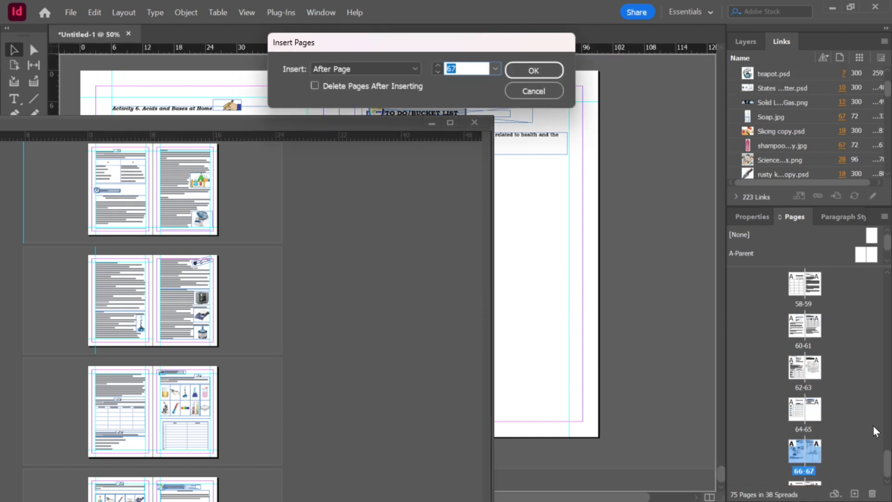
{"action": "left_click", "coordinate": [534, 91]}
Step: Insert the Lesson 8 document's pages into the workbook after page 75
{"action": "scroll", "coordinate": [847, 430], "scroll_direction": "down", "scroll_amount": 4}
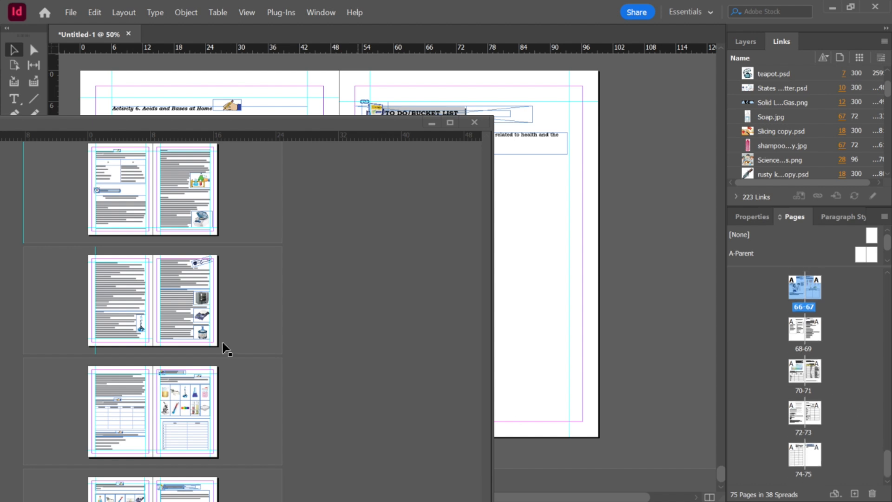
{"action": "left_click", "coordinate": [264, 315]}
{"action": "scroll", "coordinate": [862, 357], "scroll_direction": "down", "scroll_amount": 1}
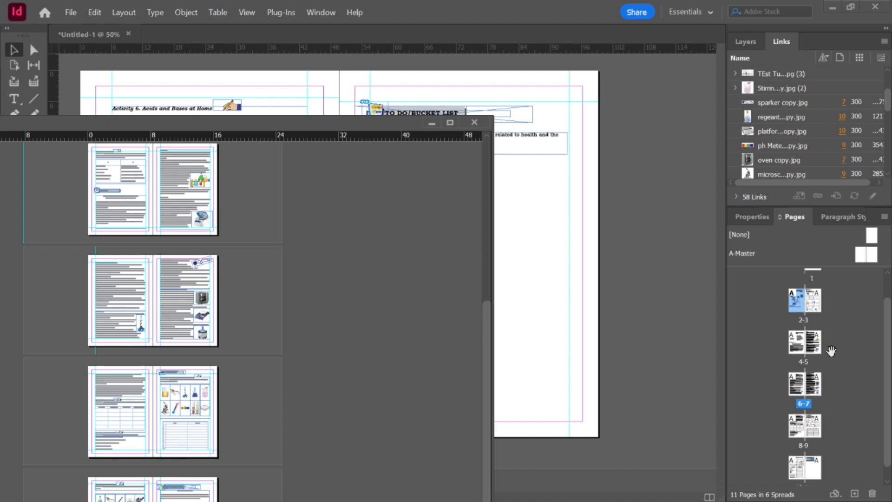
{"action": "scroll", "coordinate": [831, 353], "scroll_direction": "down", "scroll_amount": 1}
{"action": "left_click", "coordinate": [815, 464], "text": "shift"}
{"action": "left_click_drag", "start_coordinate": [813, 458], "coordinate": [580, 408]}
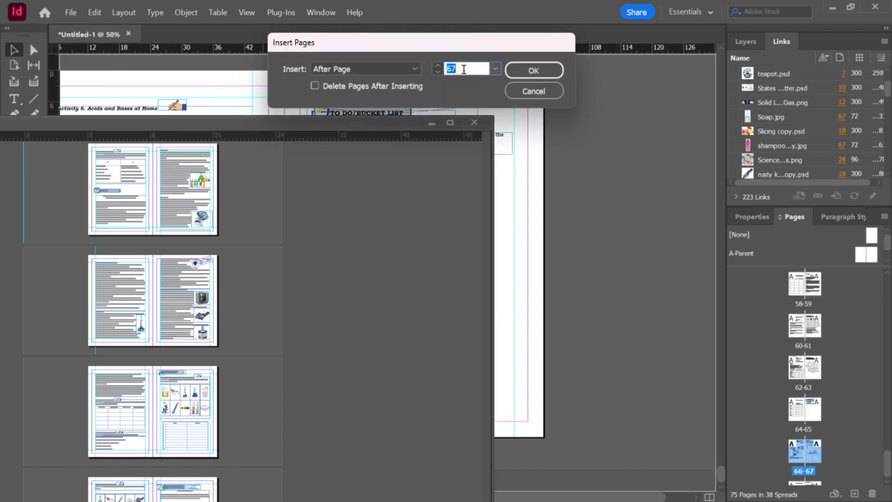
{"action": "type", "text": "75"}
{"action": "left_click", "coordinate": [526, 73]}
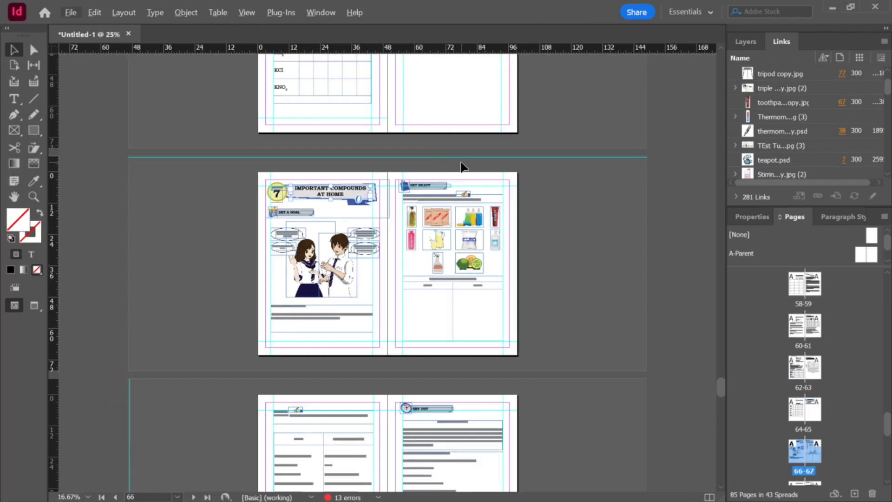
Step: Apply the TITLE PAGE paragraph style to the Lesson 8 title text in the workbook
{"action": "scroll", "coordinate": [465, 167], "scroll_direction": "down", "scroll_amount": 15}
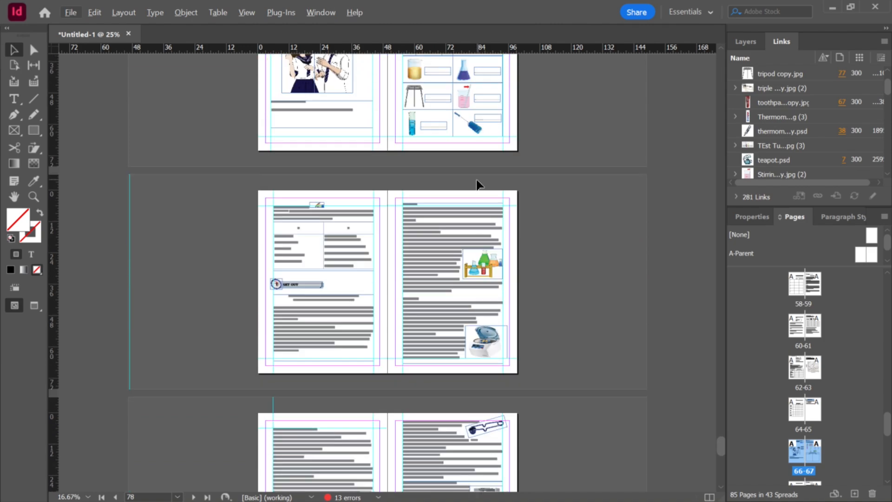
{"action": "scroll", "coordinate": [477, 180], "scroll_direction": "up", "scroll_amount": 1}
{"action": "scroll", "coordinate": [414, 161], "scroll_direction": "up", "scroll_amount": 4}
{"action": "scroll", "coordinate": [363, 181], "scroll_direction": "up", "scroll_amount": 2}
{"action": "left_click", "coordinate": [364, 182]}
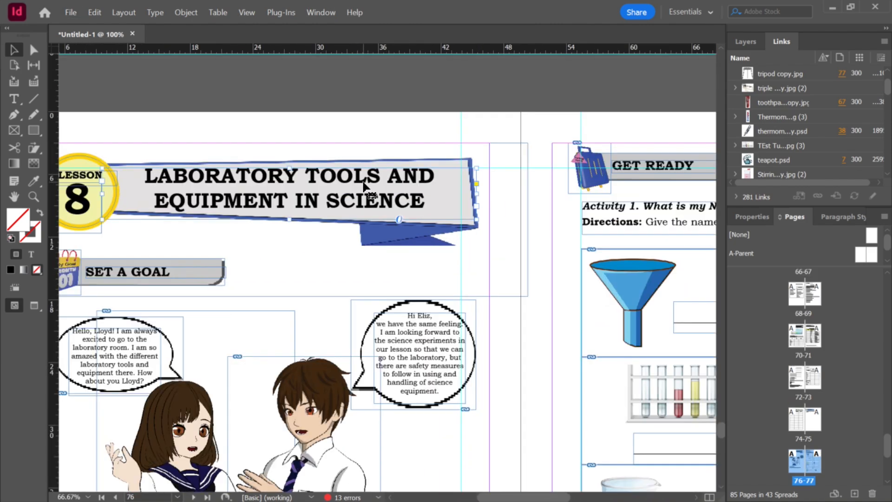
{"action": "double_click", "coordinate": [364, 185]}
{"action": "key", "text": "ctrl+a"}
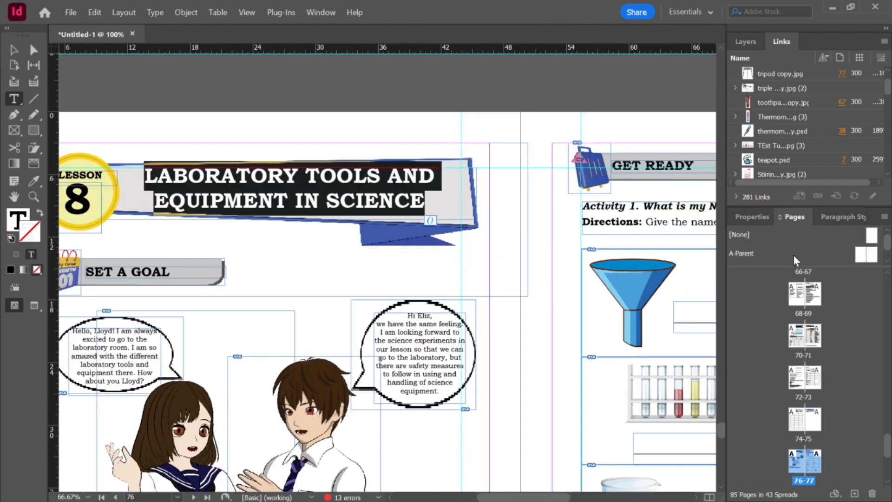
{"action": "left_click", "coordinate": [842, 217]}
{"action": "key", "text": "ctrl+Return"}
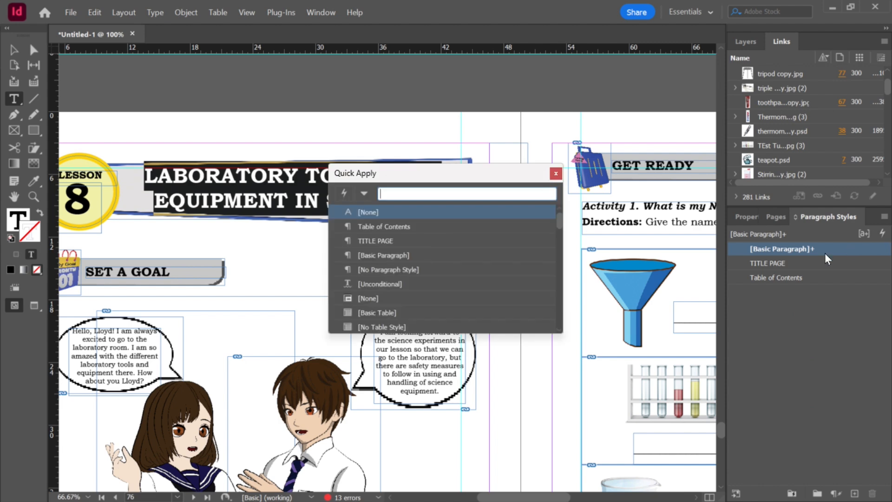
{"action": "left_click", "coordinate": [422, 240]}
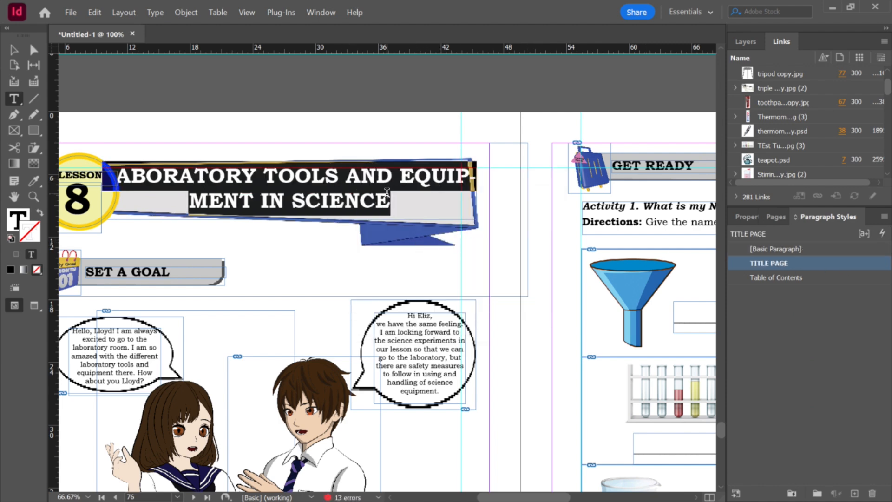
Step: Turn off hyphenation for the Lesson 8 title and deselect the text
{"action": "left_click", "coordinate": [747, 216]}
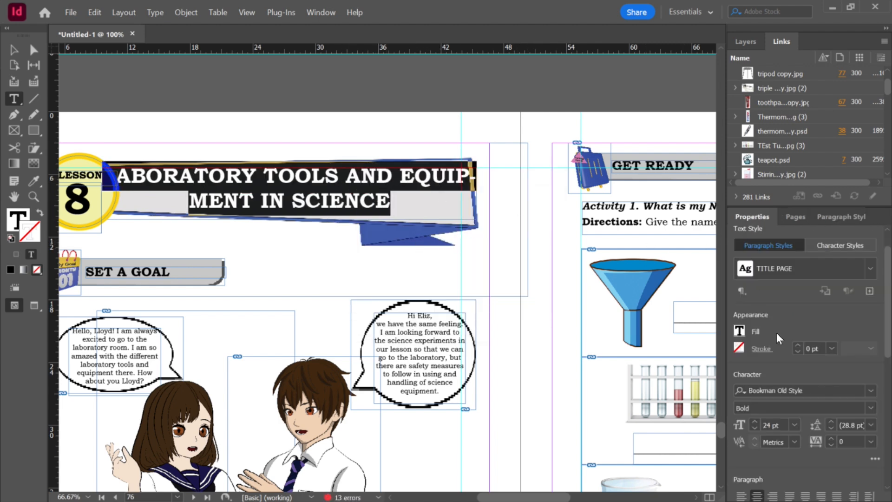
{"action": "scroll", "coordinate": [887, 324], "scroll_direction": "down", "scroll_amount": 5}
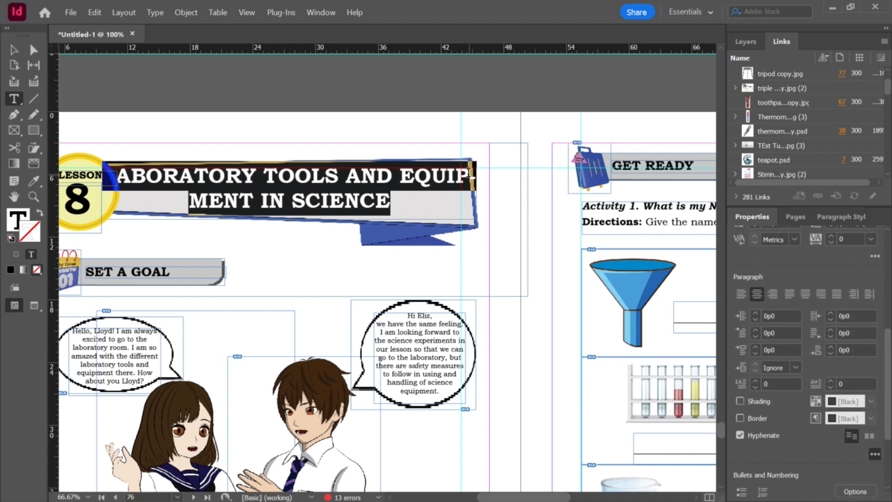
{"action": "left_click", "coordinate": [748, 436]}
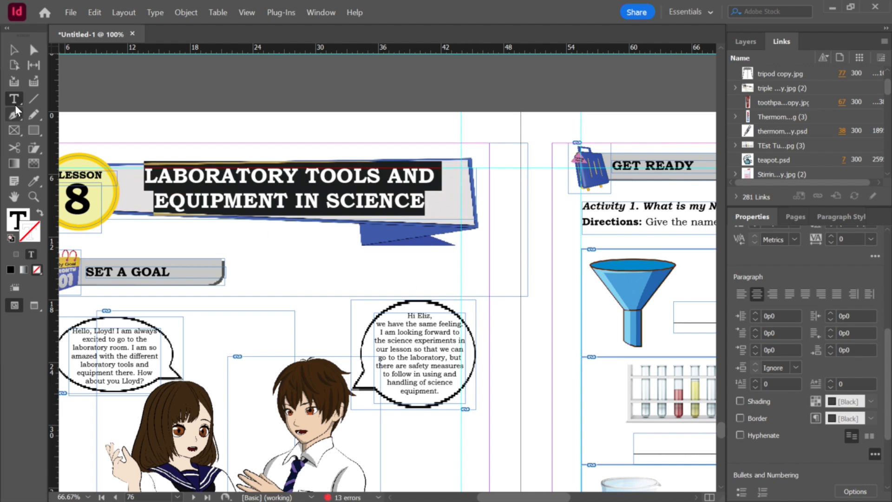
{"action": "left_click", "coordinate": [15, 55]}
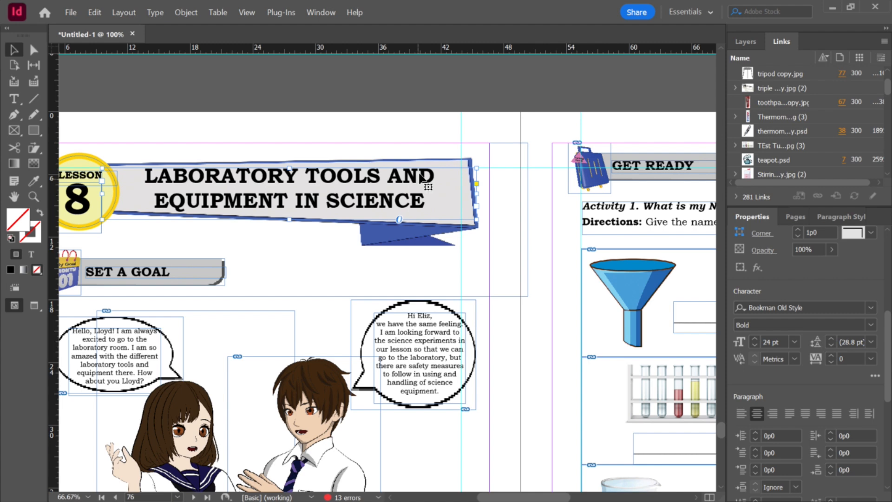
{"action": "left_click", "coordinate": [523, 191]}
Step: Scroll through the newly inserted Lesson 8 pages in the workbook
{"action": "scroll", "coordinate": [512, 218], "scroll_direction": "down", "scroll_amount": 2}
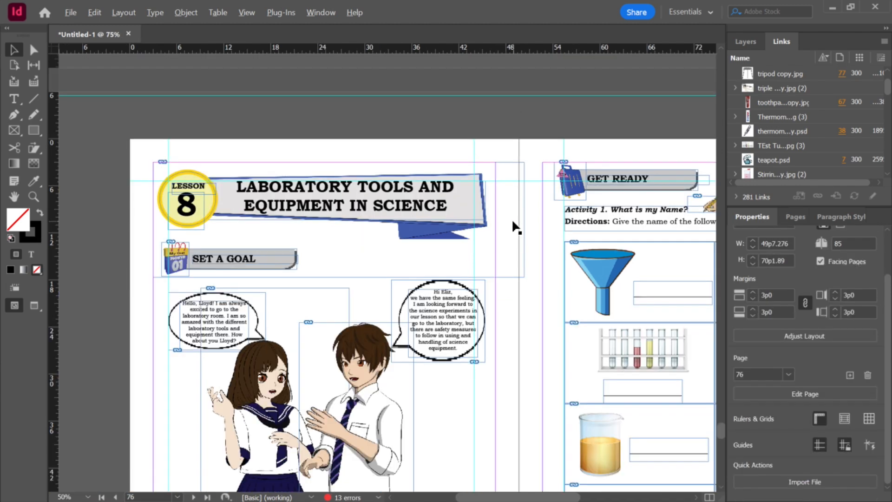
{"action": "scroll", "coordinate": [524, 230], "scroll_direction": "down", "scroll_amount": 10}
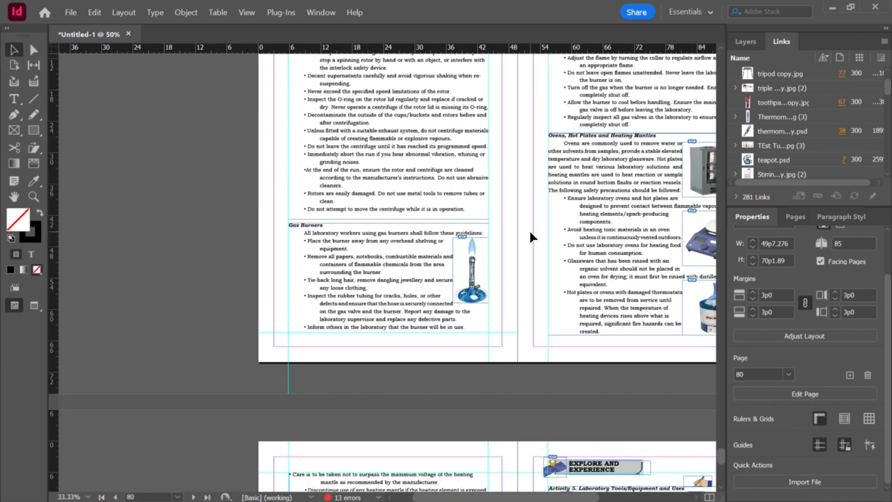
{"action": "scroll", "coordinate": [529, 229], "scroll_direction": "down", "scroll_amount": 2}
{"action": "left_click", "coordinate": [792, 218]}
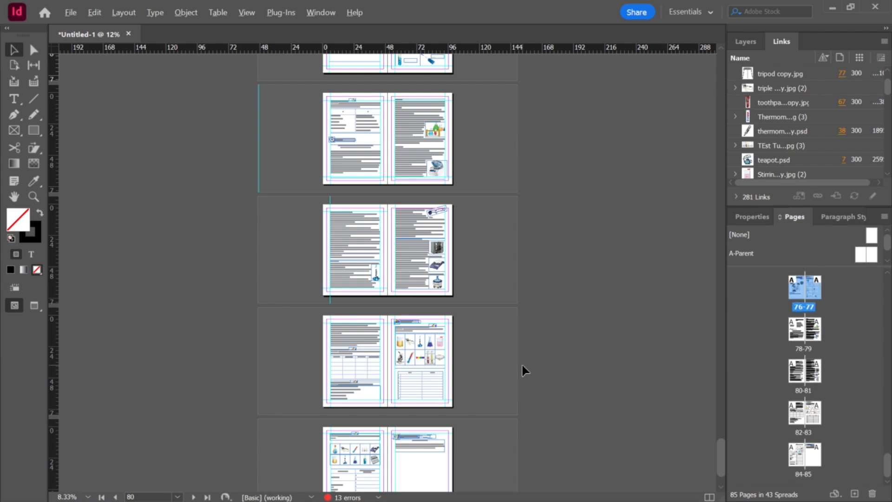
{"action": "scroll", "coordinate": [525, 358], "scroll_direction": "down", "scroll_amount": 3}
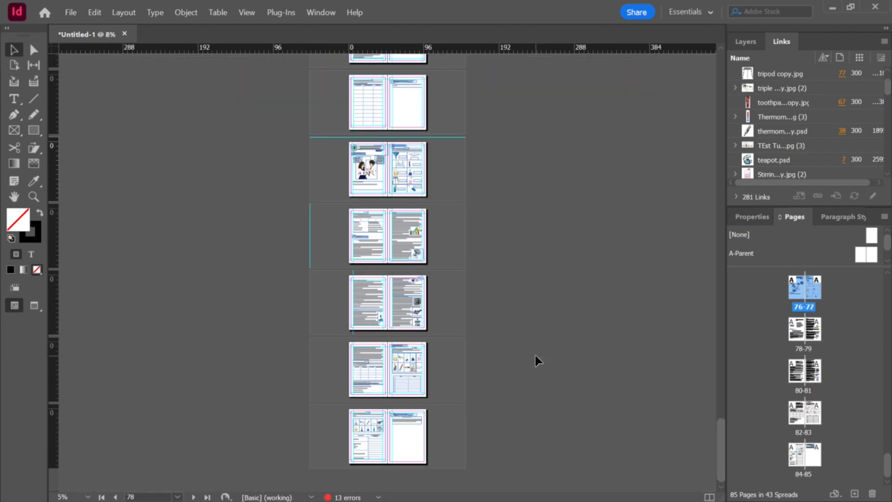
{"action": "scroll", "coordinate": [529, 366], "scroll_direction": "up", "scroll_amount": 2}
{"action": "scroll", "coordinate": [523, 370], "scroll_direction": "down", "scroll_amount": 2}
{"action": "scroll", "coordinate": [522, 372], "scroll_direction": "up", "scroll_amount": 3}
{"action": "scroll", "coordinate": [527, 369], "scroll_direction": "down", "scroll_amount": 3}
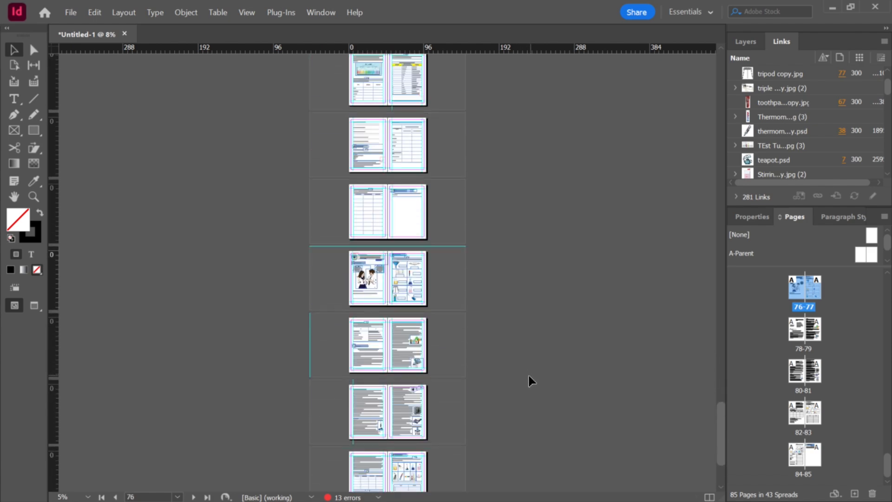
{"action": "scroll", "coordinate": [479, 446], "scroll_direction": "up", "scroll_amount": 2}
{"action": "scroll", "coordinate": [480, 434], "scroll_direction": "down", "scroll_amount": 6}
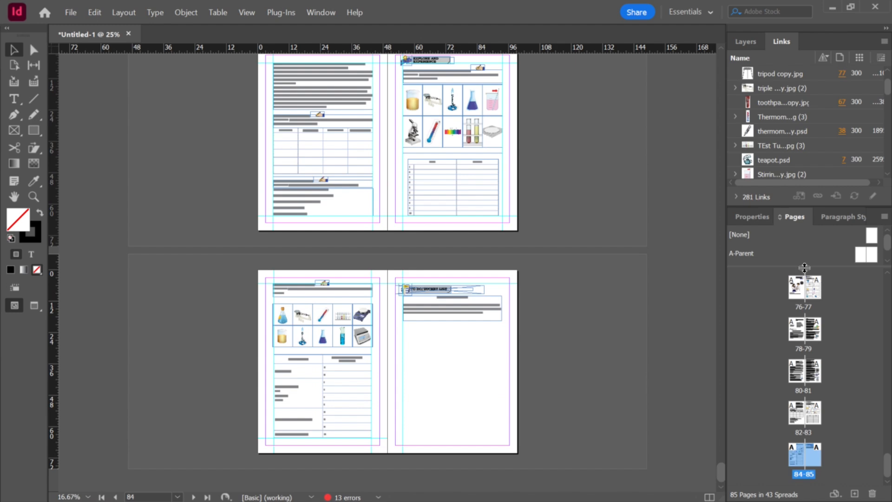
Step: Add a new page at the end of the workbook after page 85
{"action": "left_click", "coordinate": [851, 463]}
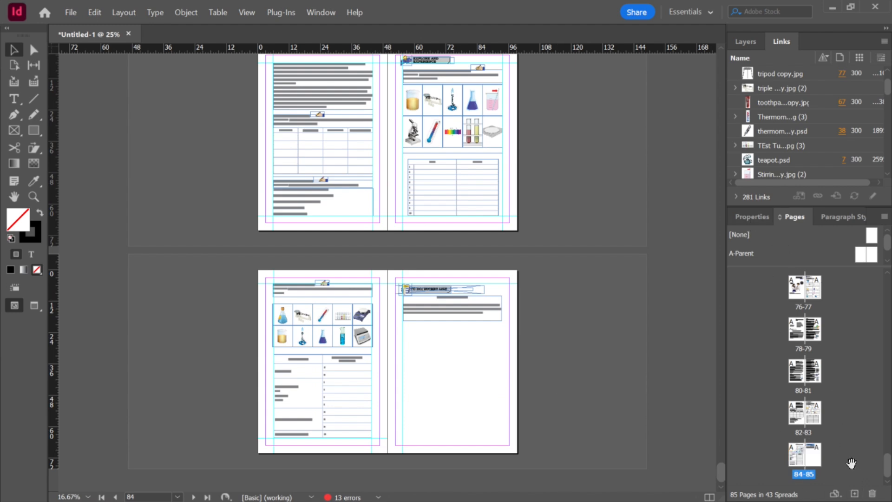
{"action": "left_click", "coordinate": [854, 495]}
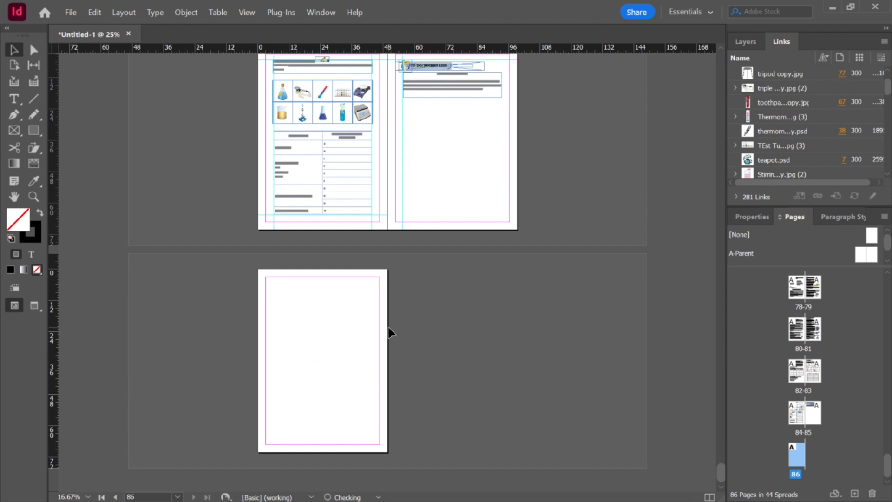
Step: Place the workbook cover image from Downloads onto the new last page, sized to fill the whole page
{"action": "left_click", "coordinate": [595, 500]}
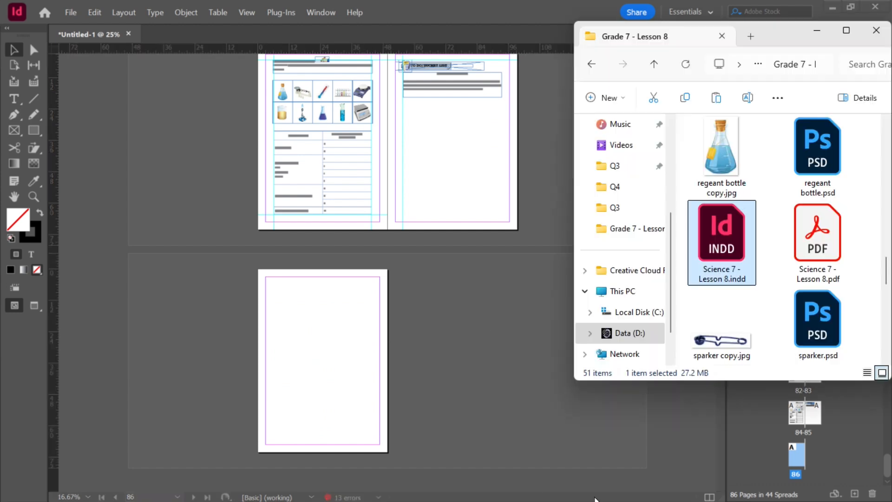
{"action": "key", "text": "super+e"}
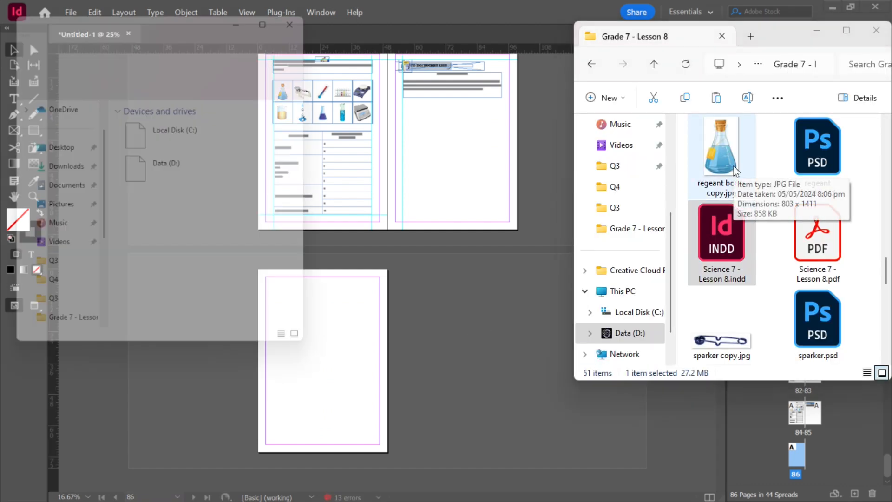
{"action": "left_click", "coordinate": [50, 171]}
{"action": "left_click_drag", "start_coordinate": [158, 156], "coordinate": [349, 321]}
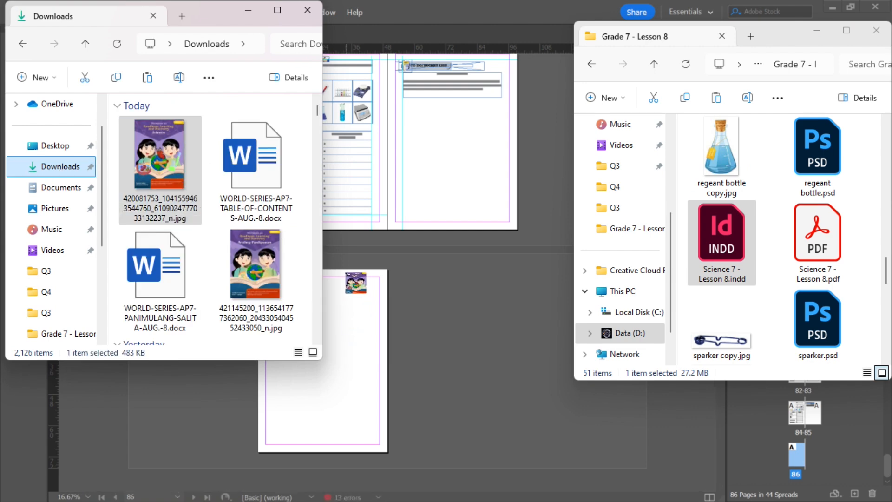
{"action": "left_click", "coordinate": [249, 10]}
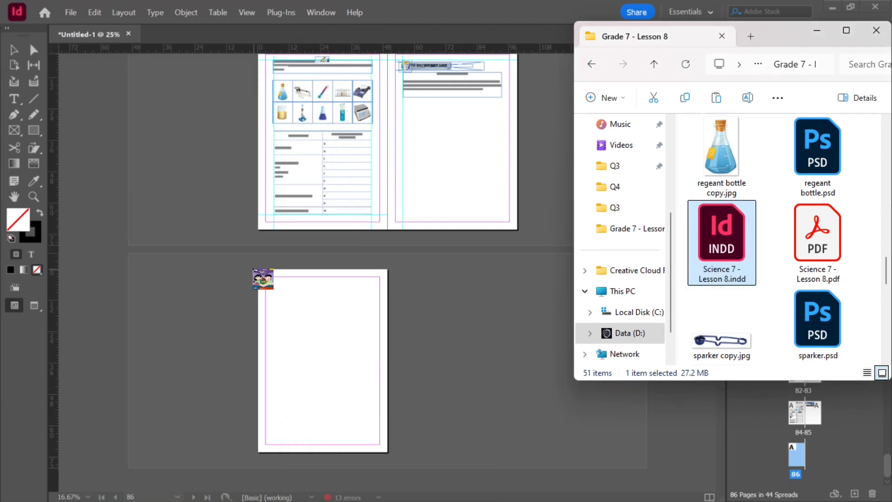
{"action": "left_click_drag", "start_coordinate": [259, 269], "coordinate": [366, 450]}
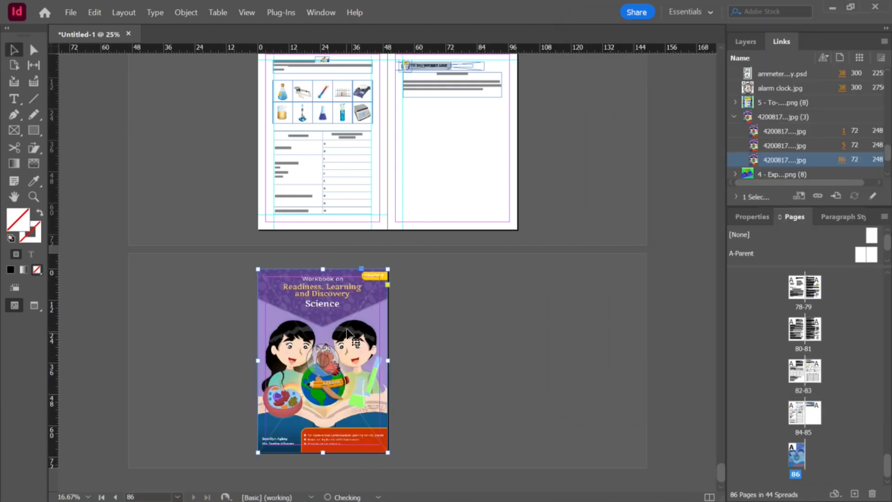
{"action": "key", "text": "ctrl+1"}
{"action": "scroll", "coordinate": [628, 295], "scroll_direction": "down", "scroll_amount": 3}
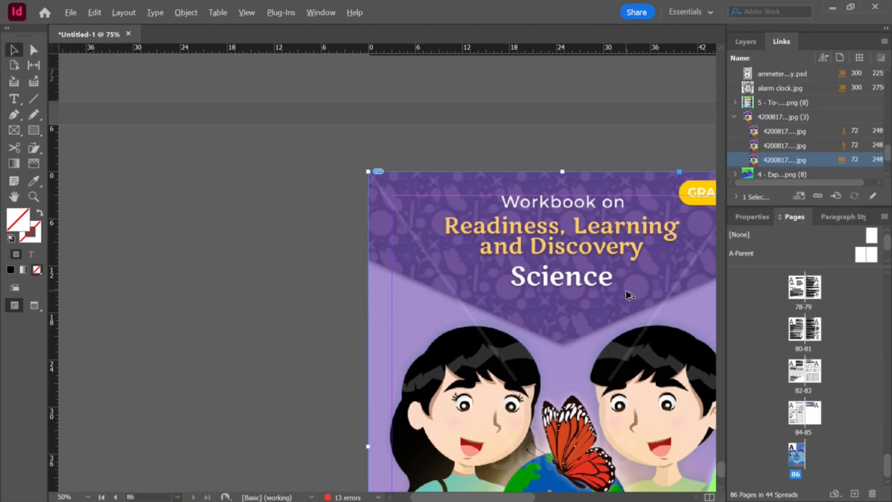
{"action": "scroll", "coordinate": [340, 309], "scroll_direction": "up", "scroll_amount": 1}
{"action": "key", "text": "alt"}
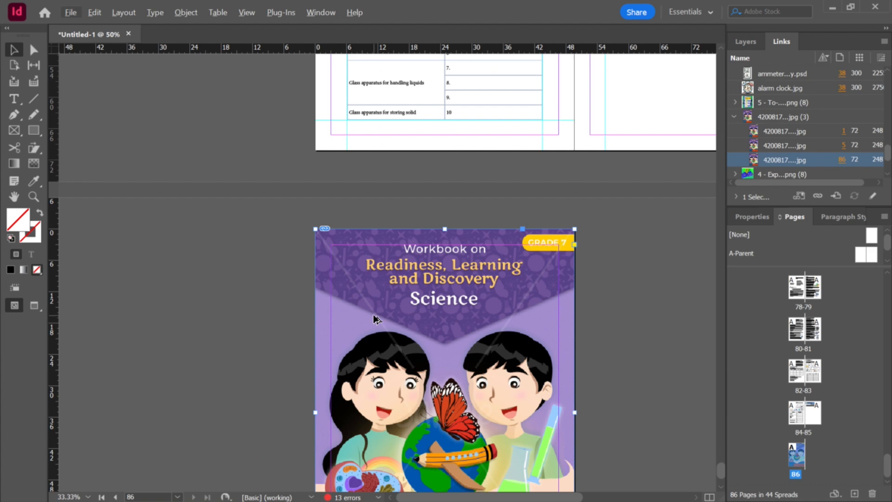
{"action": "scroll", "coordinate": [377, 318], "scroll_direction": "down", "scroll_amount": 3}
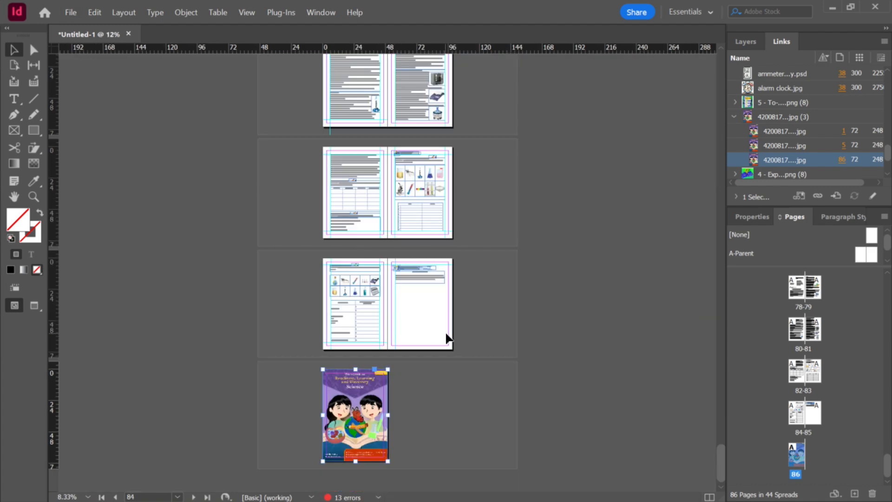
{"action": "scroll", "coordinate": [447, 337], "scroll_direction": "up", "scroll_amount": 2}
Step: Open Science 7 - Q2 - Lesson 1.indd from the Q2 - Science 7 lesson folders
{"action": "key", "text": "alt+Tab"}
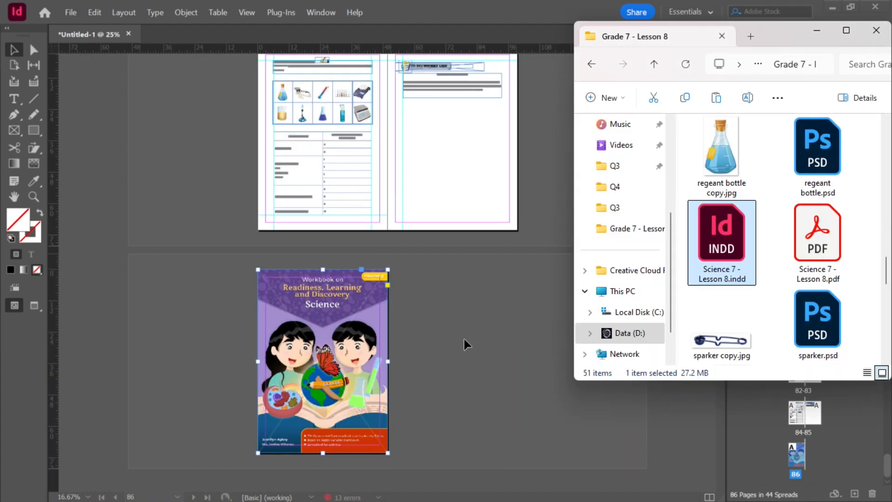
{"action": "left_click", "coordinate": [656, 66]}
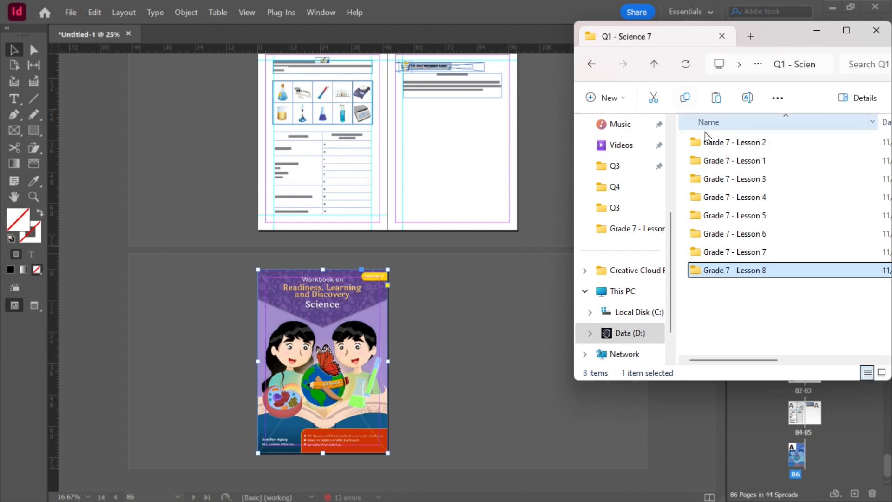
{"action": "left_click", "coordinate": [655, 66]}
{"action": "left_click", "coordinate": [743, 161]}
{"action": "double_click", "coordinate": [749, 163]}
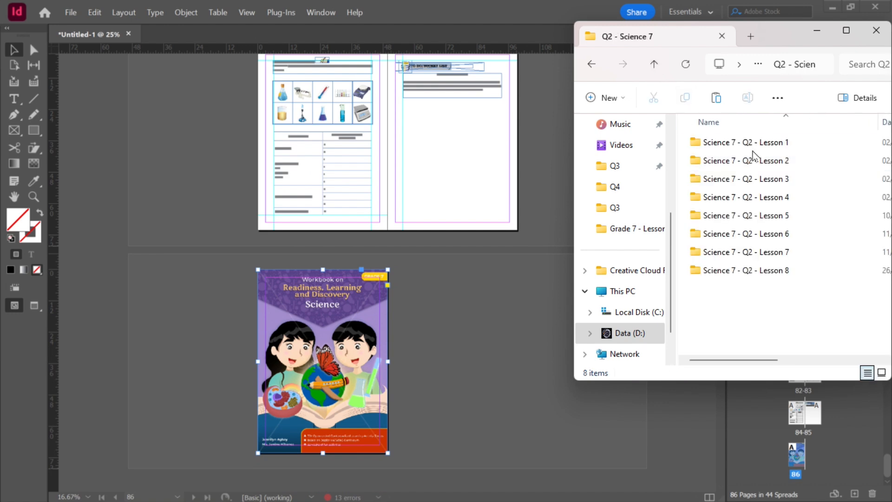
{"action": "double_click", "coordinate": [751, 145]}
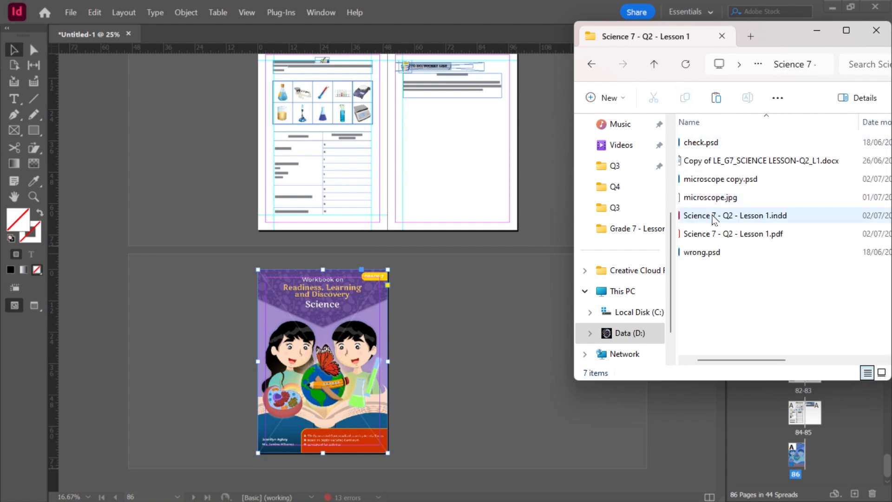
{"action": "left_click", "coordinate": [723, 217]}
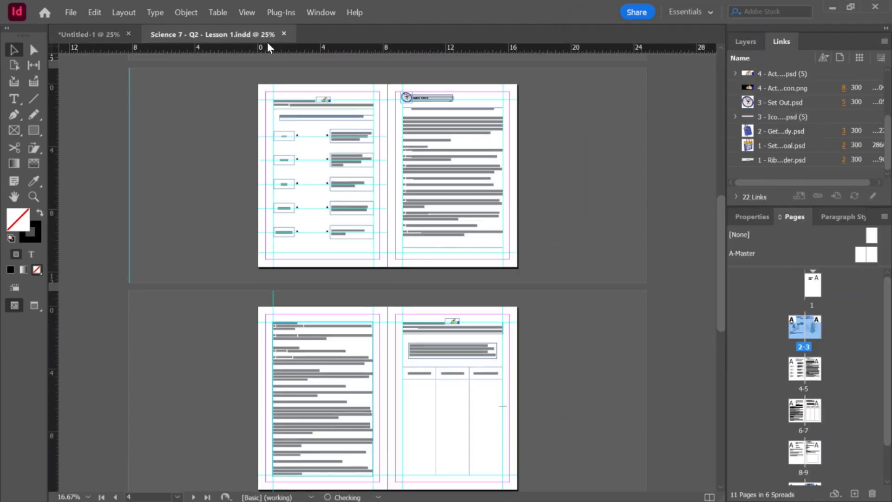
Step: Move all pages of the Lesson 1 document into the workbook, inserting them after page 86
{"action": "left_click_drag", "start_coordinate": [244, 30], "coordinate": [491, 173]}
{"action": "left_click", "coordinate": [525, 194]}
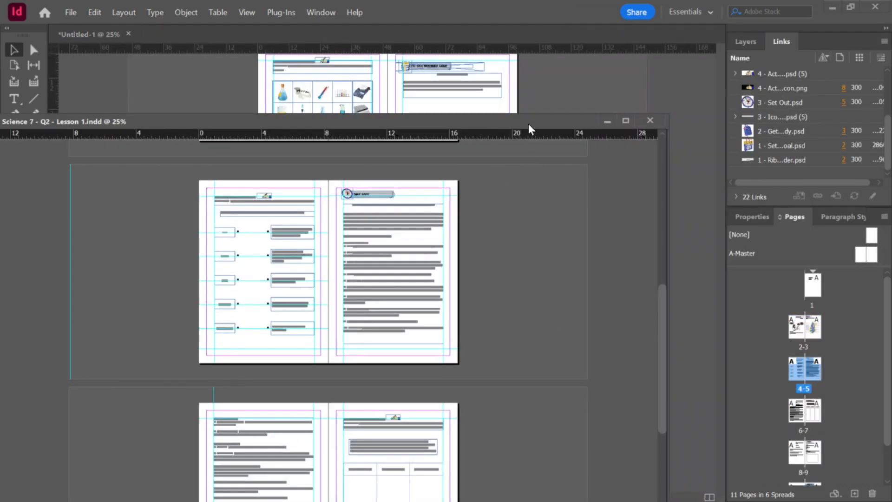
{"action": "left_click_drag", "start_coordinate": [528, 124], "coordinate": [343, 123]}
{"action": "left_click", "coordinate": [820, 332]}
{"action": "scroll", "coordinate": [853, 386], "scroll_direction": "down", "scroll_amount": 1}
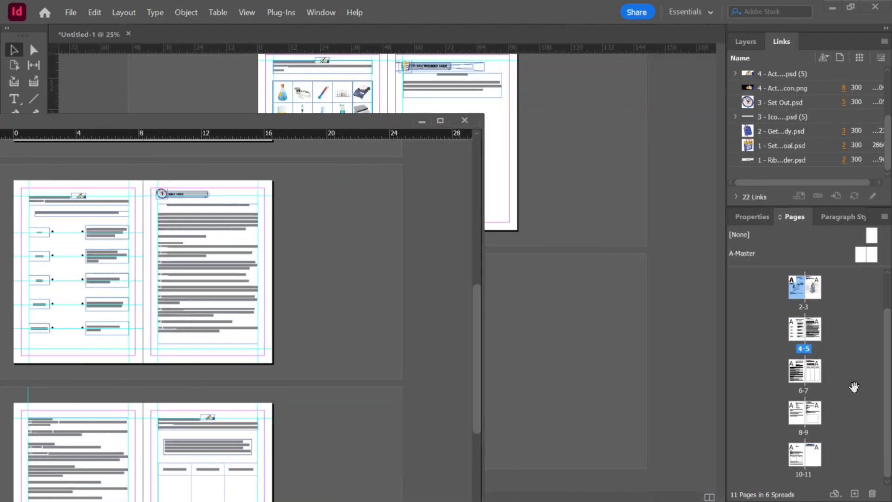
{"action": "left_click", "coordinate": [811, 457], "text": "shift"}
{"action": "left_click_drag", "start_coordinate": [812, 456], "coordinate": [563, 398]}
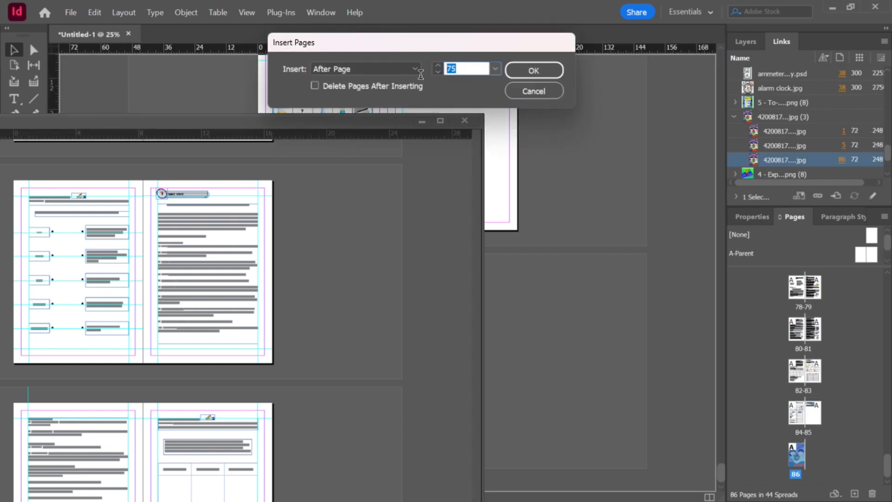
{"action": "type", "text": "86"}
{"action": "key", "text": "Return"}
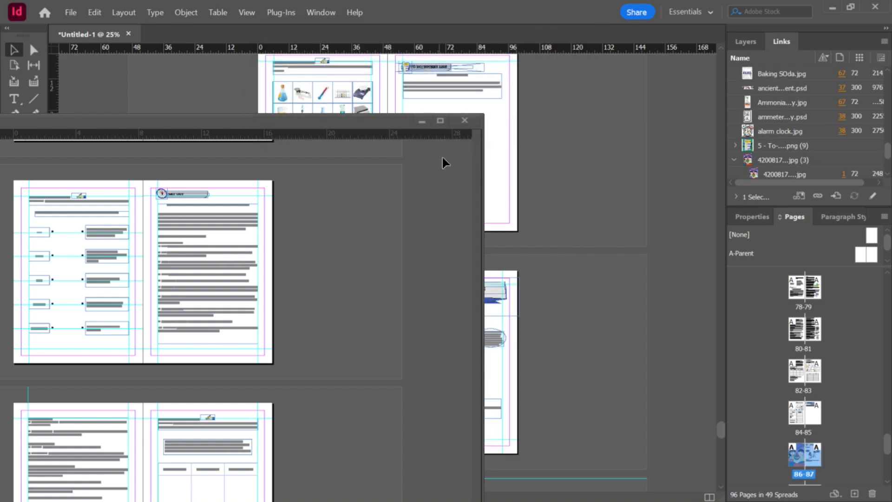
Step: Apply the TITLE PAGE paragraph style to the Lesson 1 title THE MICROSCOPE in the workbook
{"action": "left_click", "coordinate": [465, 119]}
{"action": "scroll", "coordinate": [567, 281], "scroll_direction": "down", "scroll_amount": 5}
{"action": "scroll", "coordinate": [569, 277], "scroll_direction": "up", "scroll_amount": 3}
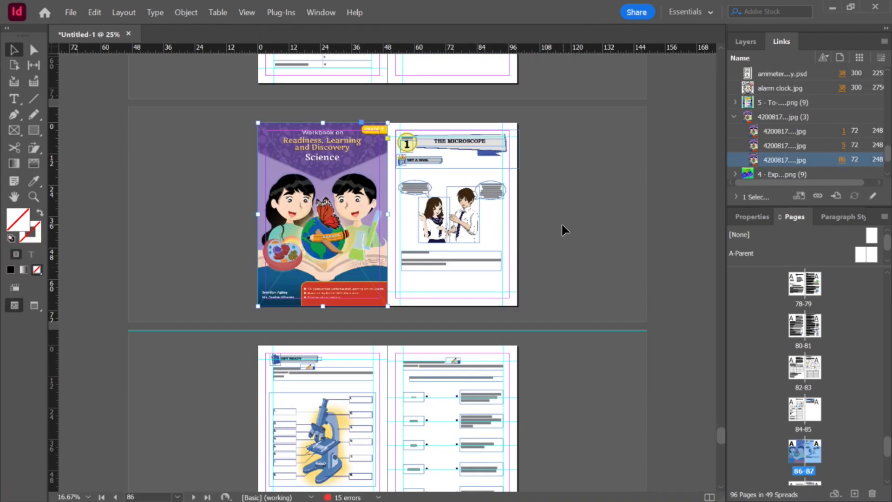
{"action": "scroll", "coordinate": [488, 195], "scroll_direction": "up", "scroll_amount": 3}
{"action": "scroll", "coordinate": [487, 192], "scroll_direction": "down", "scroll_amount": 2}
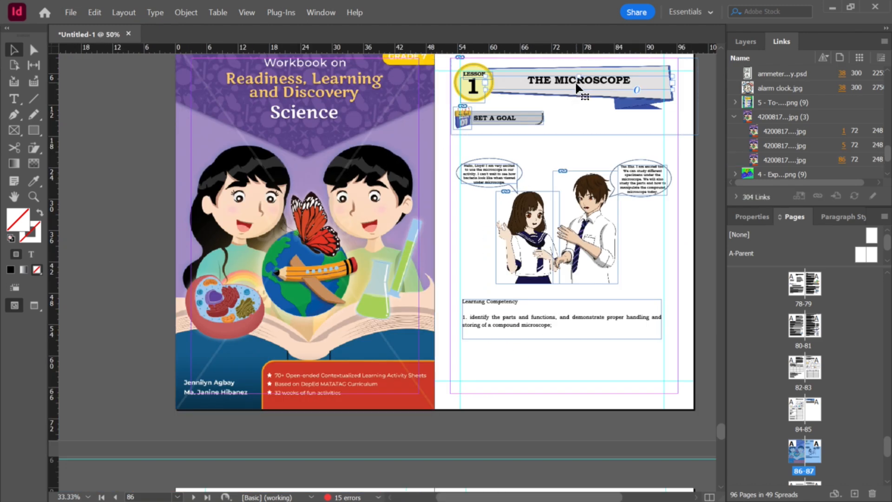
{"action": "scroll", "coordinate": [625, 84], "scroll_direction": "up", "scroll_amount": 1}
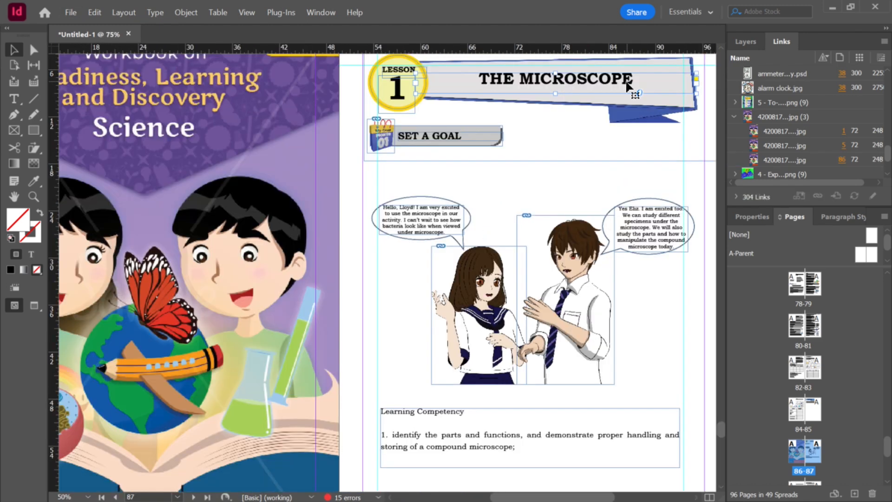
{"action": "triple_click", "coordinate": [626, 80]}
{"action": "left_click", "coordinate": [847, 216]}
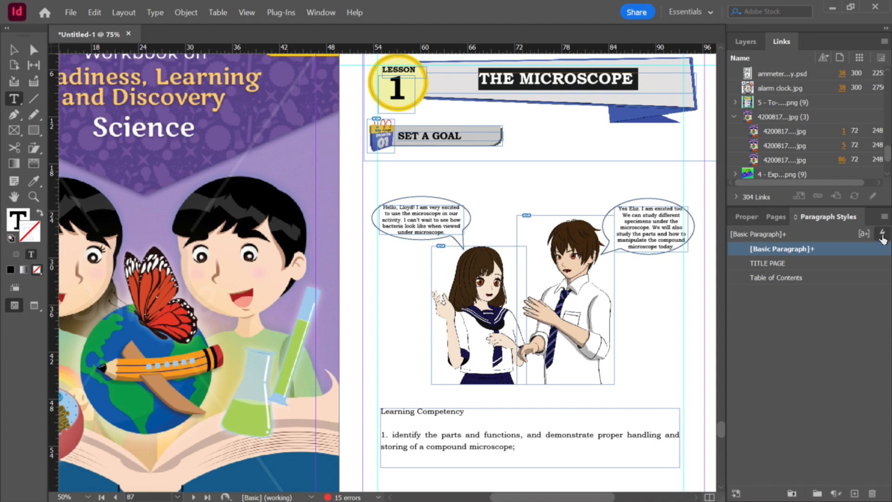
{"action": "left_click", "coordinate": [882, 233]}
{"action": "left_click", "coordinate": [424, 240]}
Step: Open Science 7 - Q2 - Lesson 2.indd from the Lesson 2 folder
{"action": "scroll", "coordinate": [471, 248], "scroll_direction": "down", "scroll_amount": 3}
{"action": "scroll", "coordinate": [471, 248], "scroll_direction": "down", "scroll_amount": 10}
{"action": "scroll", "coordinate": [471, 248], "scroll_direction": "down", "scroll_amount": 5}
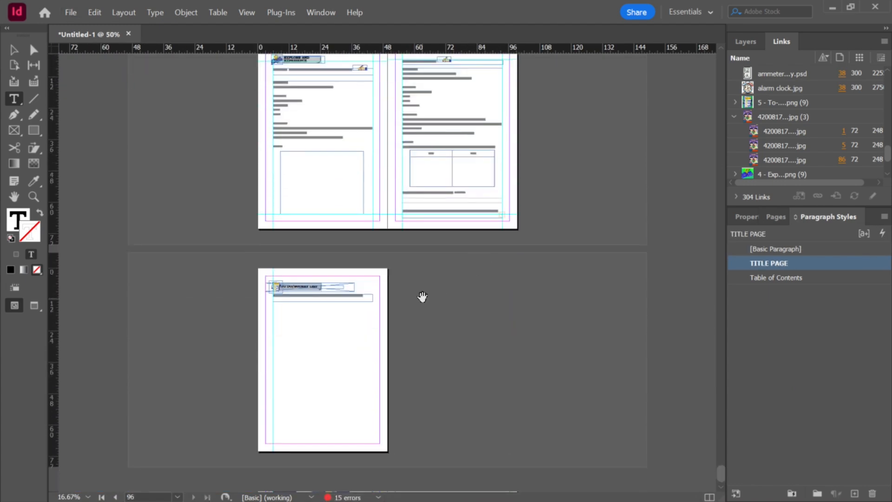
{"action": "scroll", "coordinate": [422, 296], "scroll_direction": "up", "scroll_amount": 2}
{"action": "key", "text": "alt+Tab"}
{"action": "left_click", "coordinate": [654, 64]}
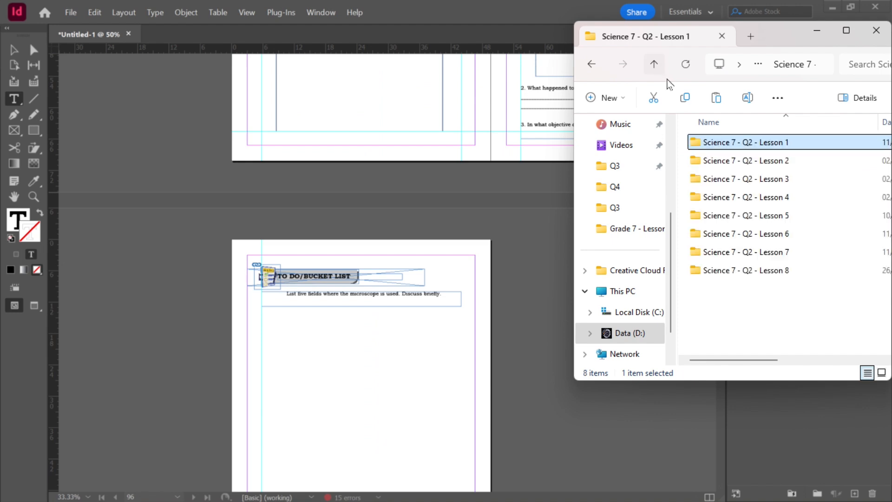
{"action": "double_click", "coordinate": [773, 163]}
{"action": "scroll", "coordinate": [806, 246], "scroll_direction": "down", "scroll_amount": 10}
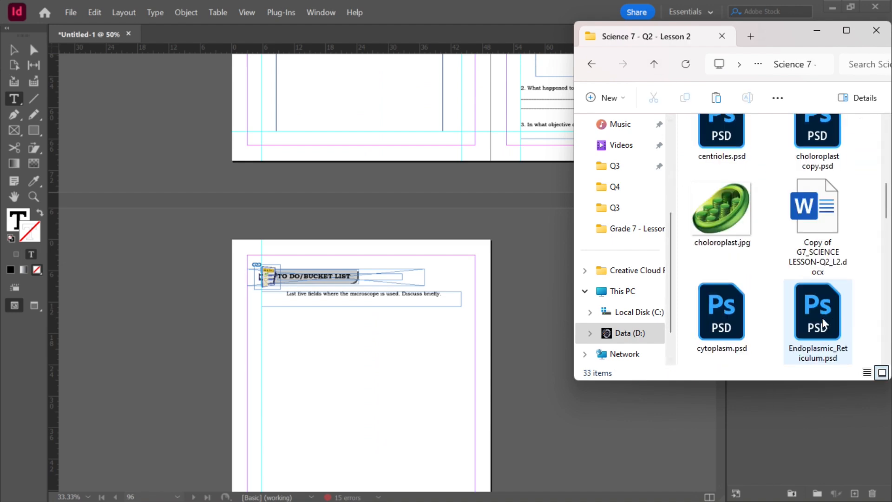
{"action": "double_click", "coordinate": [816, 158]}
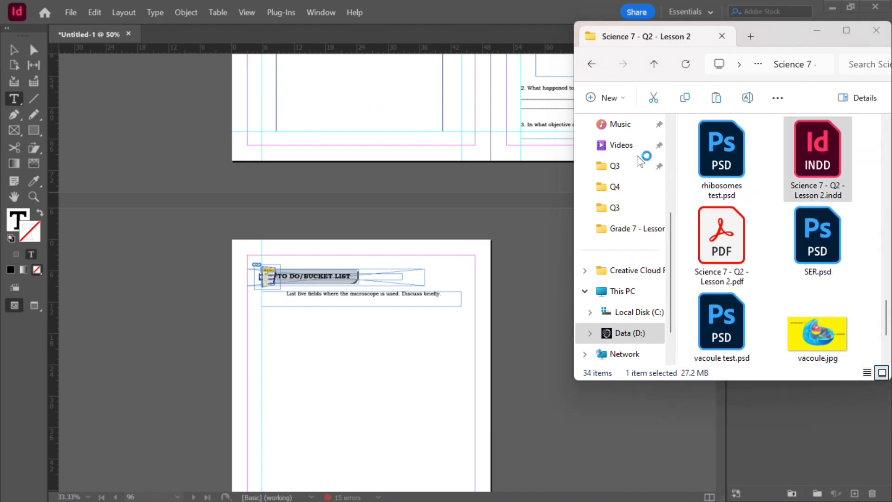
{"action": "scroll", "coordinate": [466, 191], "scroll_direction": "down", "scroll_amount": 2}
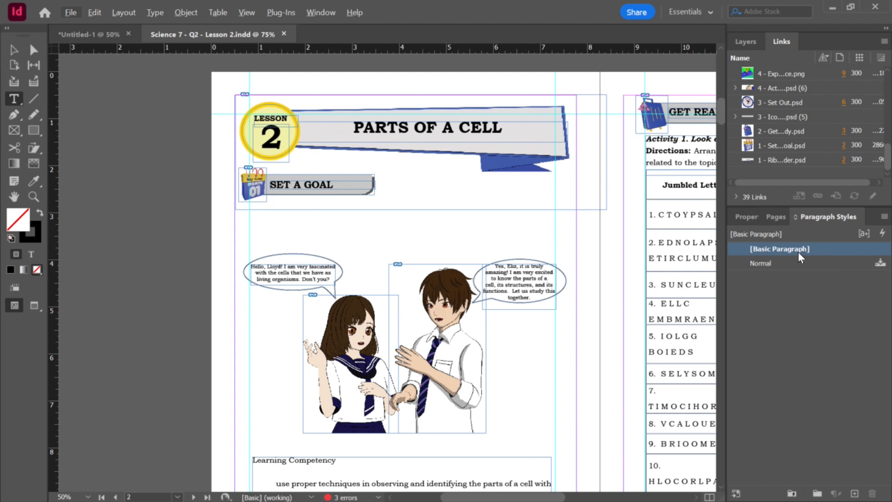
Step: Try to move all Lesson 2 pages into the workbook
{"action": "left_click", "coordinate": [786, 216]}
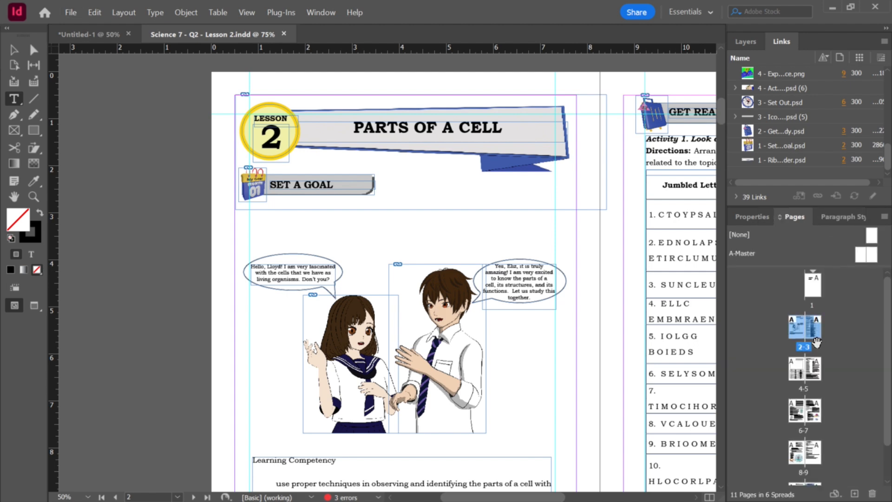
{"action": "left_click_drag", "start_coordinate": [229, 33], "coordinate": [31, 121]}
{"action": "scroll", "coordinate": [374, 208], "scroll_direction": "down", "scroll_amount": 2}
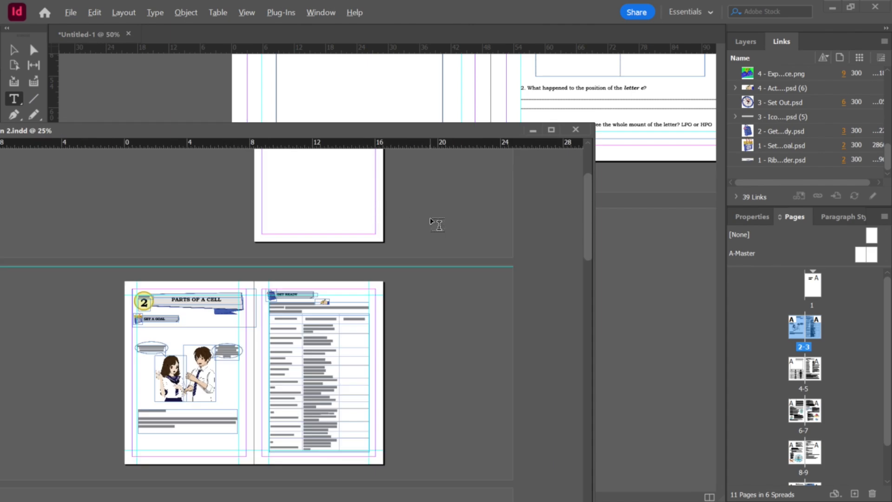
{"action": "scroll", "coordinate": [486, 310], "scroll_direction": "down", "scroll_amount": 3}
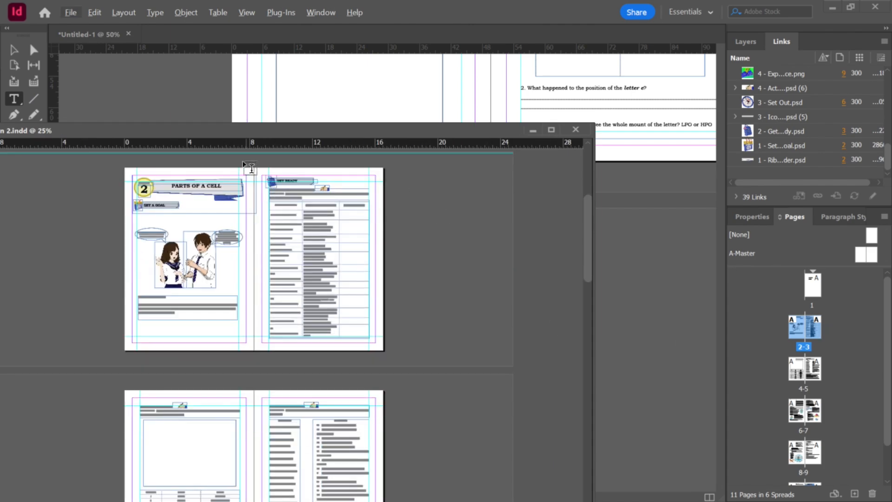
{"action": "left_click", "coordinate": [14, 50]}
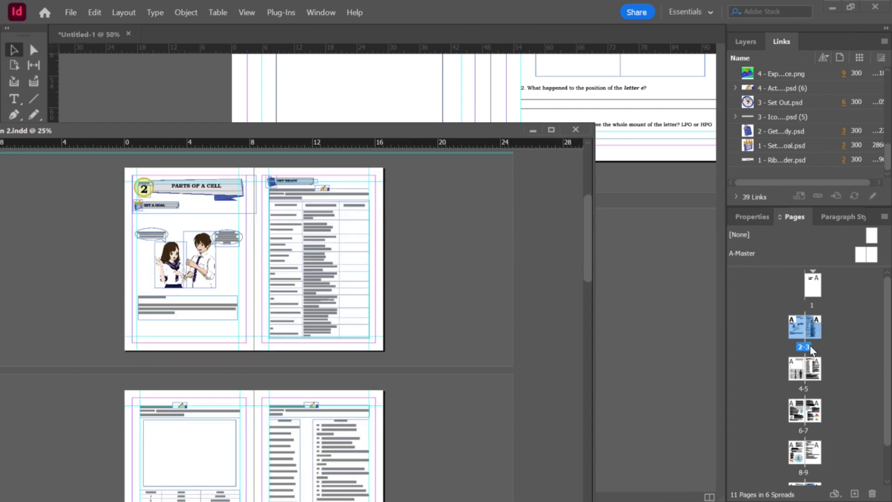
{"action": "left_click", "coordinate": [861, 338]}
{"action": "left_click", "coordinate": [798, 327]}
{"action": "scroll", "coordinate": [835, 367], "scroll_direction": "down", "scroll_amount": 1}
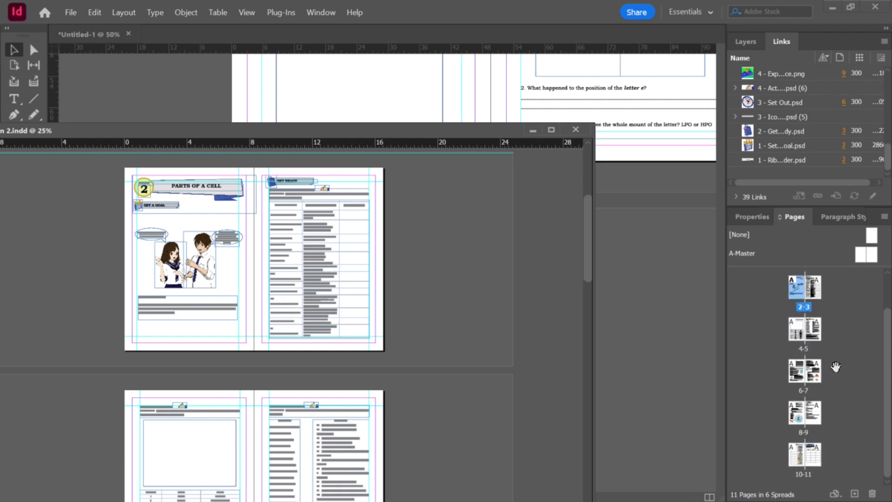
{"action": "left_click", "coordinate": [818, 461], "text": "shift"}
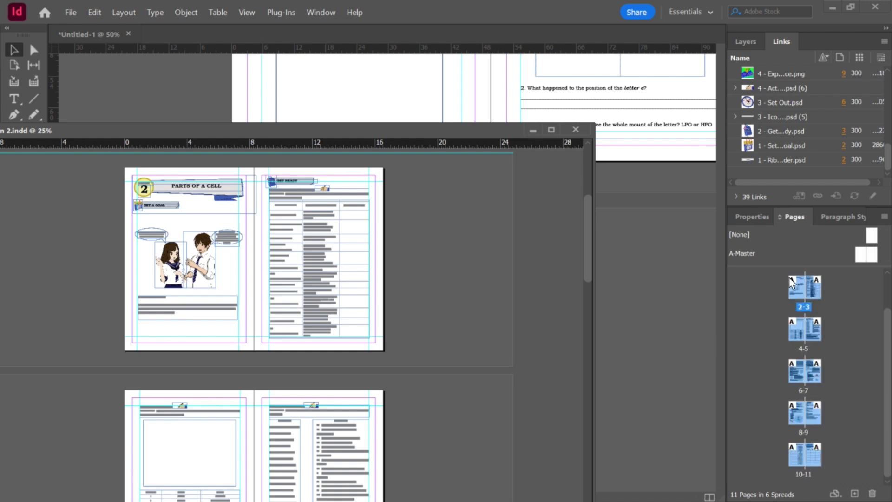
{"action": "left_click_drag", "start_coordinate": [795, 289], "coordinate": [661, 313]}
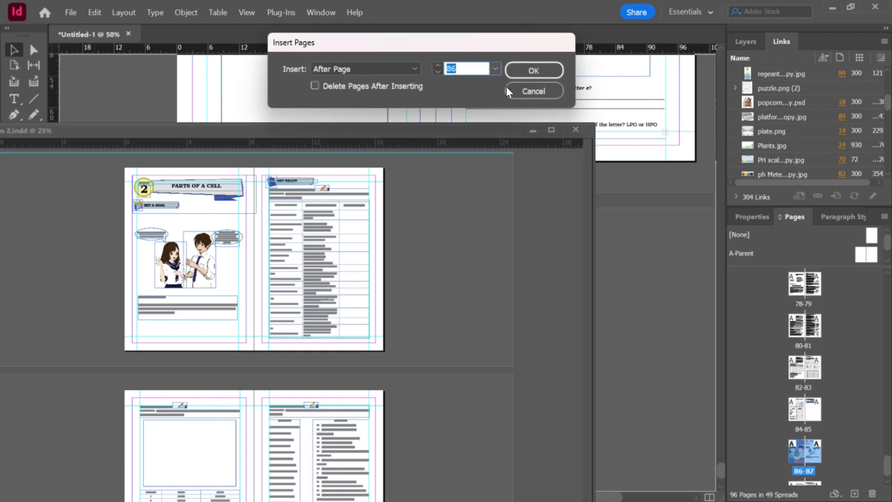
{"action": "left_click", "coordinate": [543, 91]}
Step: Move all Lesson 2 pages into the workbook, inserting them after page 96, and close the Lesson 2 document
{"action": "scroll", "coordinate": [841, 391], "scroll_direction": "down", "scroll_amount": 4}
{"action": "scroll", "coordinate": [847, 405], "scroll_direction": "down", "scroll_amount": 1}
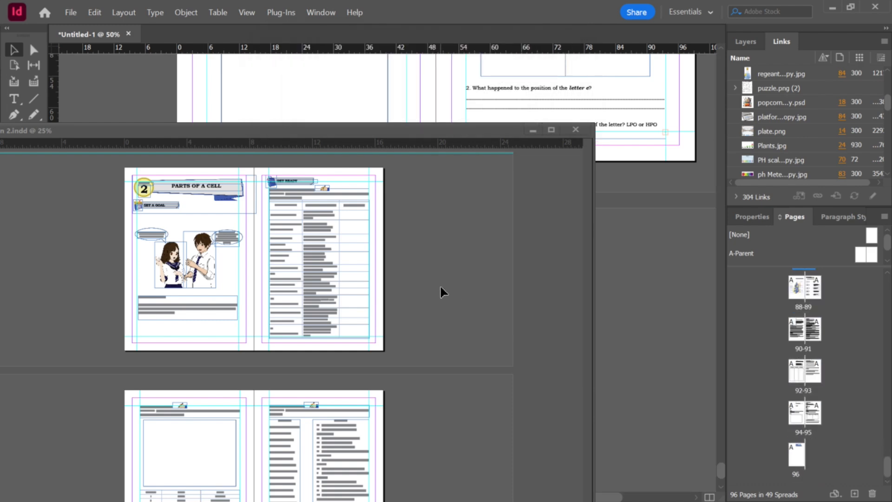
{"action": "left_click", "coordinate": [416, 228]}
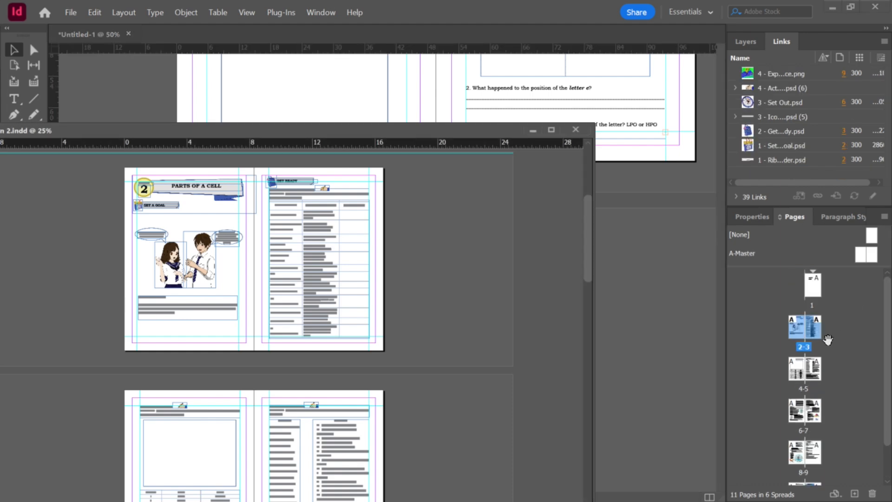
{"action": "scroll", "coordinate": [831, 400], "scroll_direction": "down", "scroll_amount": 1}
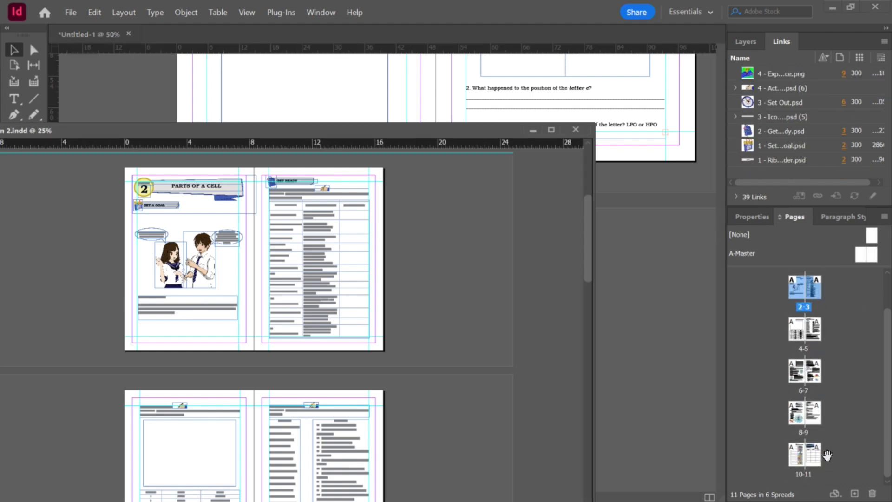
{"action": "left_click", "coordinate": [816, 465], "text": "shift"}
{"action": "left_click_drag", "start_coordinate": [815, 461], "coordinate": [683, 444]}
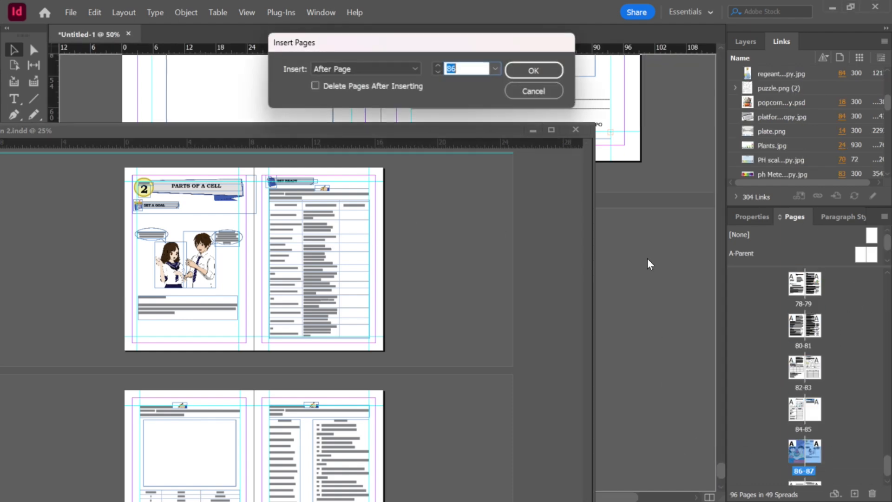
{"action": "left_click", "coordinate": [495, 68]}
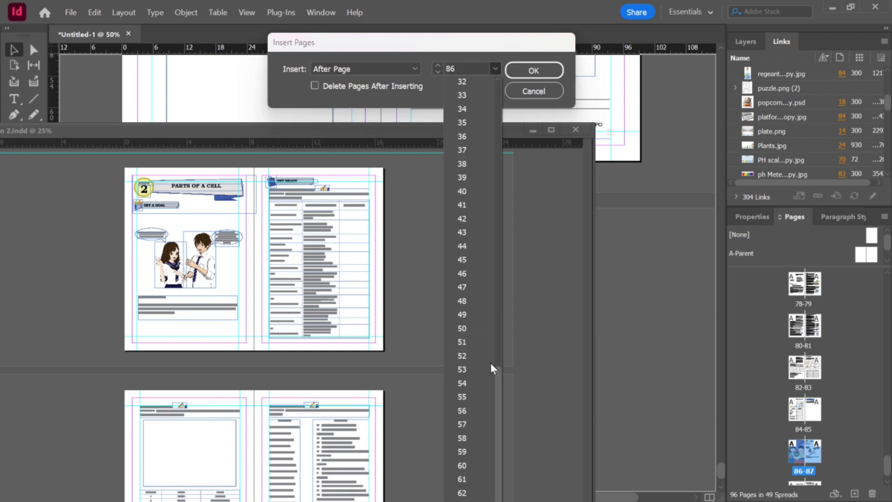
{"action": "left_click_drag", "start_coordinate": [497, 409], "coordinate": [493, 496]}
{"action": "left_click", "coordinate": [461, 66]}
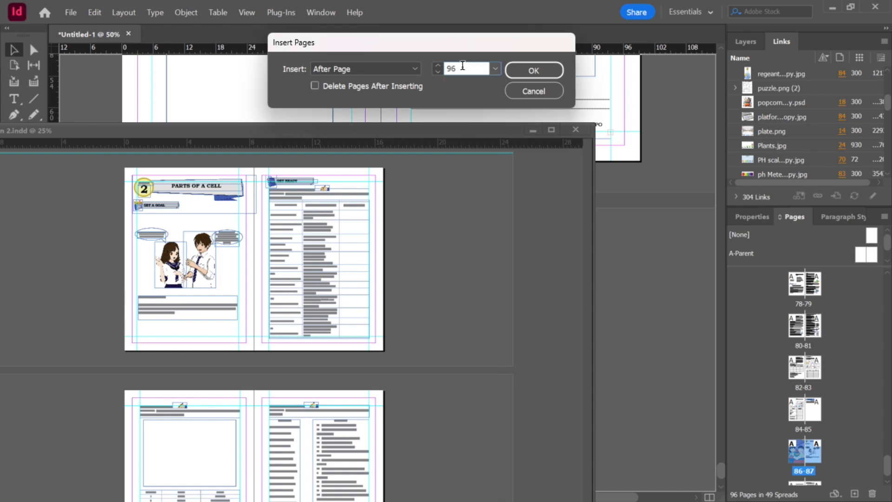
{"action": "left_click", "coordinate": [528, 71]}
{"action": "left_click", "coordinate": [583, 130]}
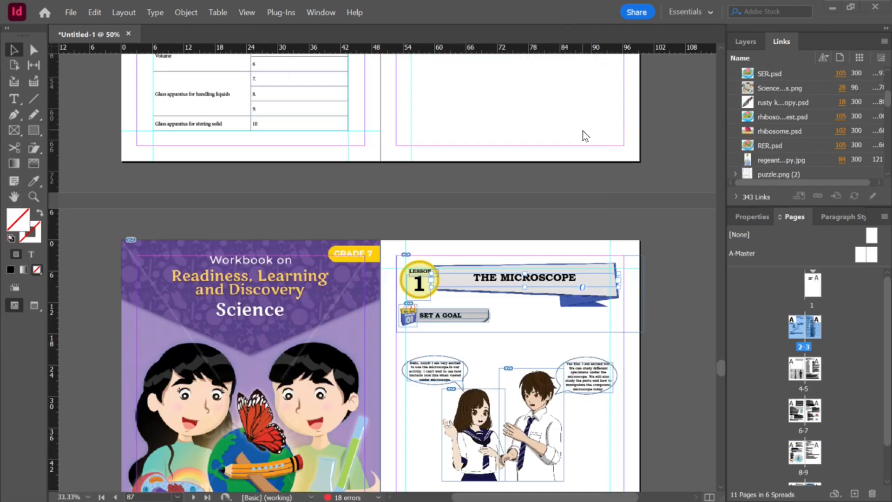
Step: Scroll through the workbook pages to locate the start of the Lesson 2 pages
{"action": "scroll", "coordinate": [839, 394], "scroll_direction": "up", "scroll_amount": 3}
{"action": "scroll", "coordinate": [839, 394], "scroll_direction": "down", "scroll_amount": 5}
{"action": "scroll", "coordinate": [838, 394], "scroll_direction": "down", "scroll_amount": 2}
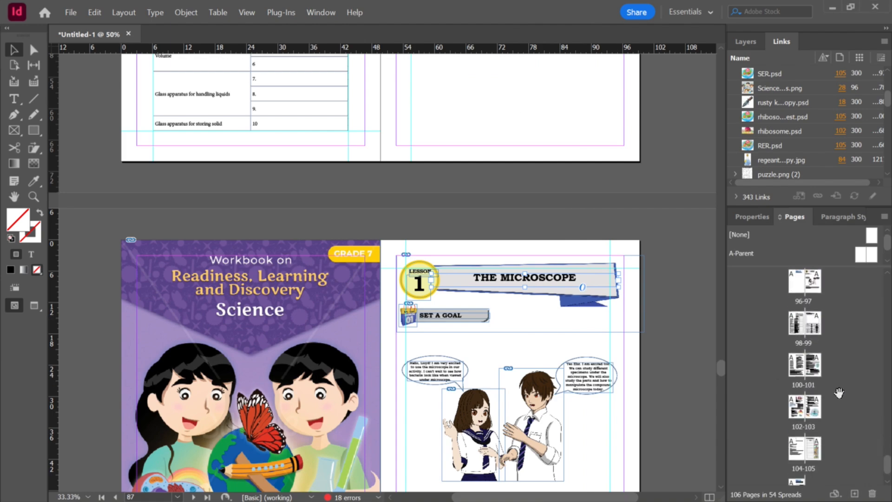
{"action": "scroll", "coordinate": [411, 305], "scroll_direction": "down", "scroll_amount": 10}
{"action": "scroll", "coordinate": [444, 297], "scroll_direction": "down", "scroll_amount": 10}
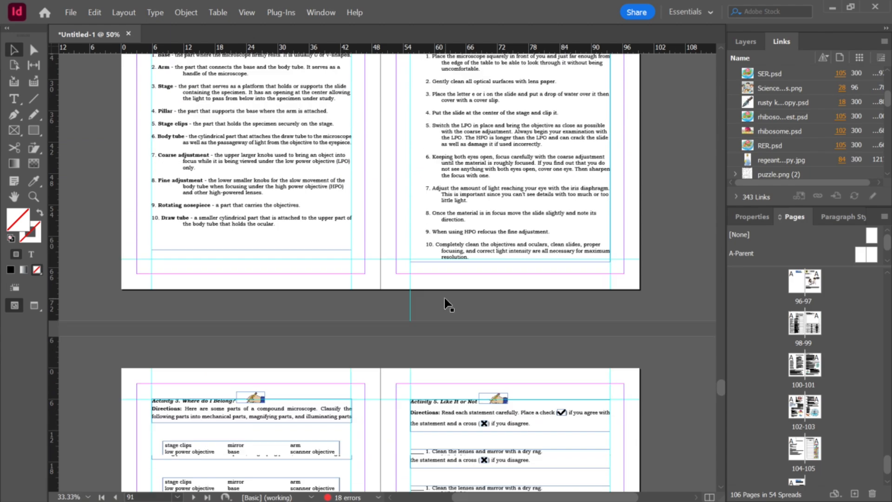
{"action": "scroll", "coordinate": [520, 283], "scroll_direction": "up", "scroll_amount": 12}
{"action": "scroll", "coordinate": [519, 278], "scroll_direction": "up", "scroll_amount": 8}
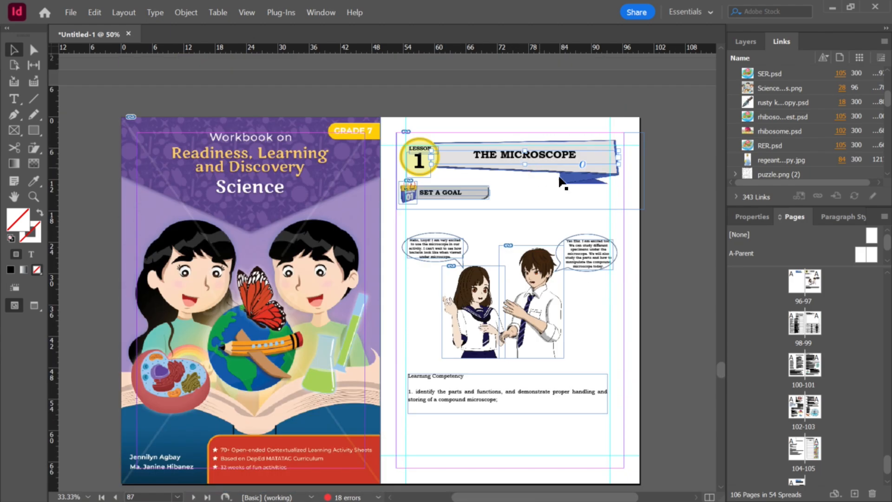
{"action": "scroll", "coordinate": [581, 211], "scroll_direction": "down", "scroll_amount": 15}
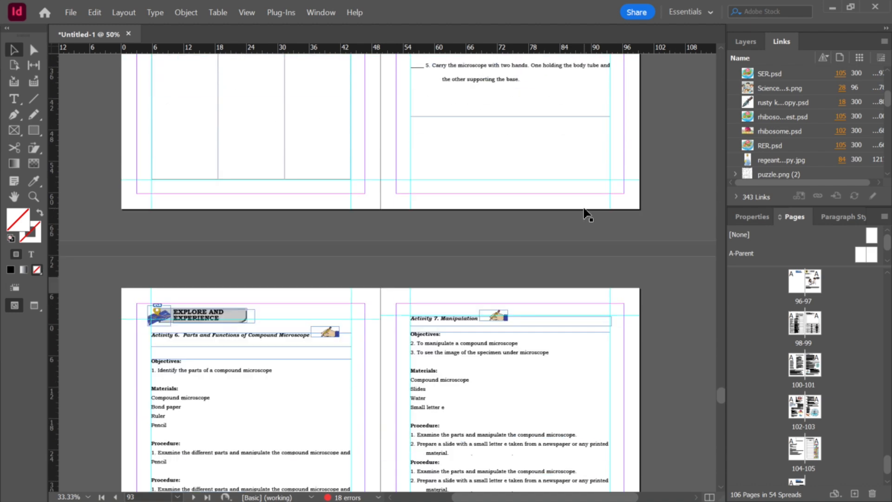
{"action": "scroll", "coordinate": [586, 214], "scroll_direction": "down", "scroll_amount": 8}
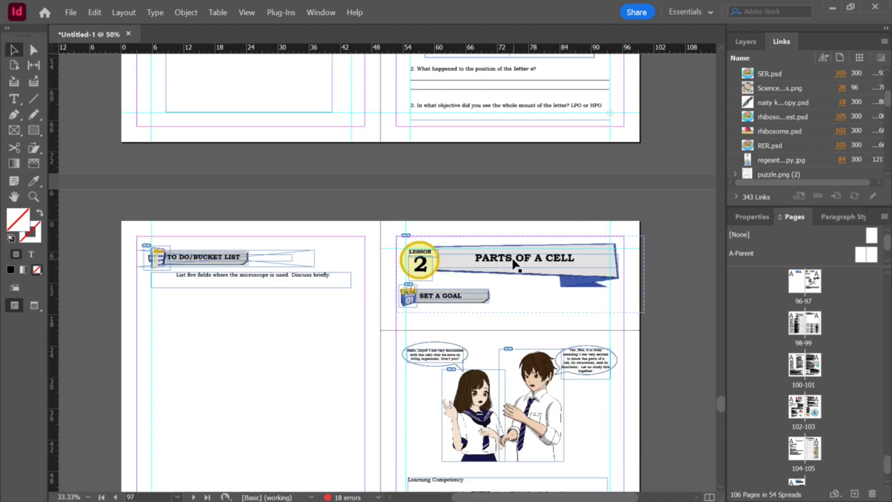
Step: Apply the TITLE PAGE paragraph style to the Lesson 2 title PARTS OF A CELL
{"action": "left_click", "coordinate": [513, 261]}
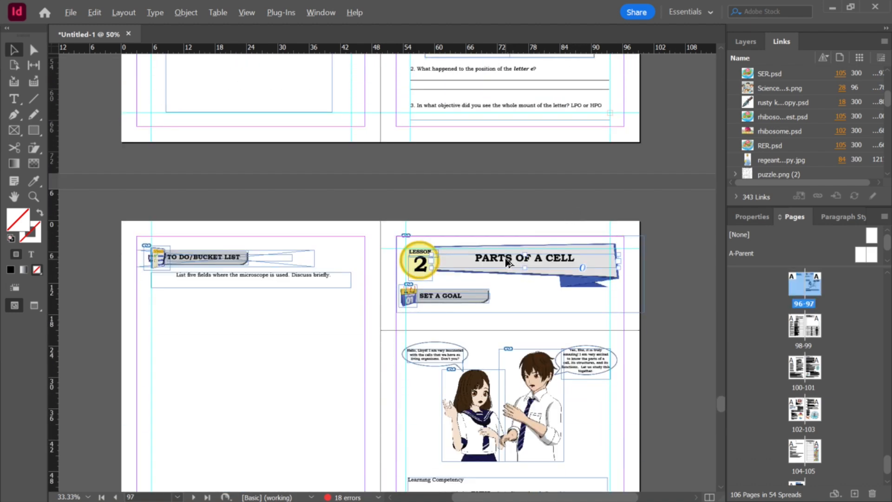
{"action": "key", "text": "alt+Tab"}
{"action": "key", "text": "alt+Tab"}
{"action": "double_click", "coordinate": [557, 258]}
{"action": "key", "text": "ctrl+a"}
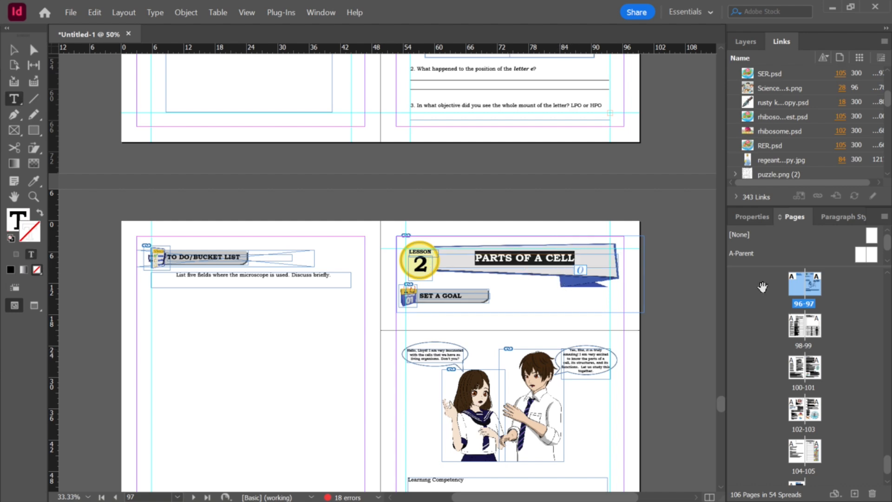
{"action": "left_click", "coordinate": [834, 219]}
{"action": "left_click", "coordinate": [882, 234]}
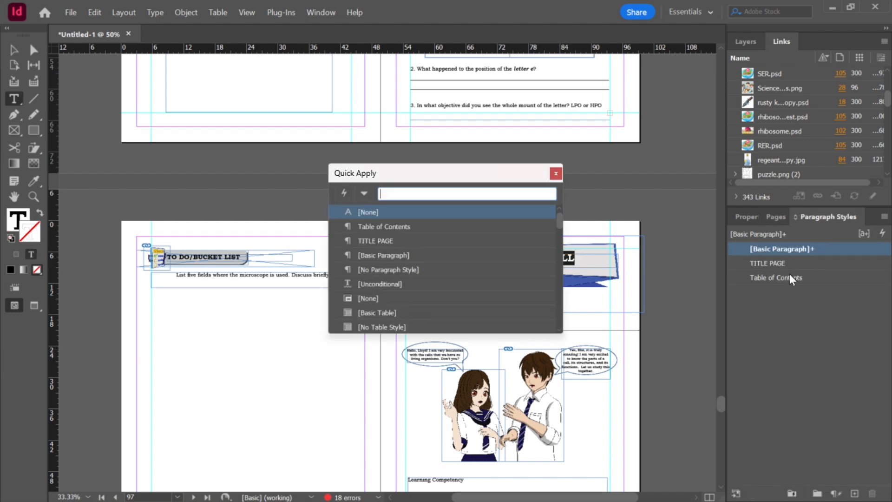
{"action": "left_click", "coordinate": [386, 246]}
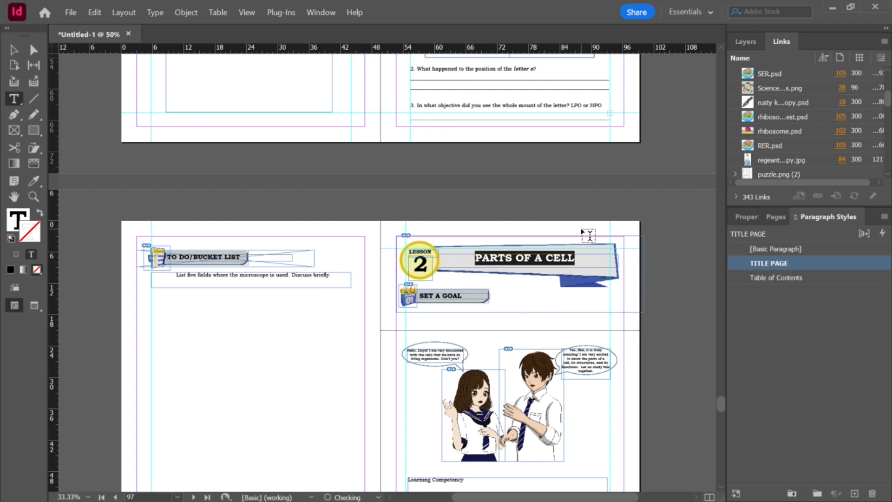
Step: Open Science 7 - Q2 - Lesson 3.indd from the Lesson 3 folder
{"action": "scroll", "coordinate": [599, 239], "scroll_direction": "down", "scroll_amount": 3}
{"action": "scroll", "coordinate": [599, 240], "scroll_direction": "down", "scroll_amount": 3}
{"action": "scroll", "coordinate": [600, 239], "scroll_direction": "down", "scroll_amount": 3}
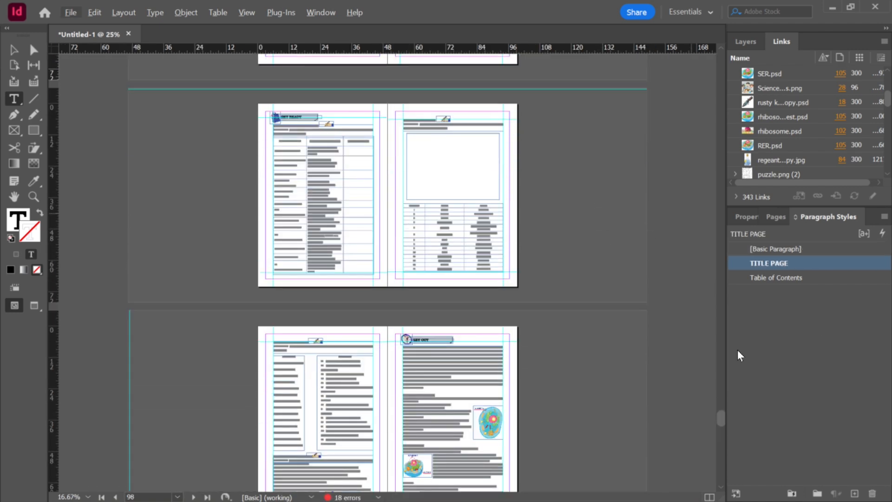
{"action": "left_click", "coordinate": [775, 216]}
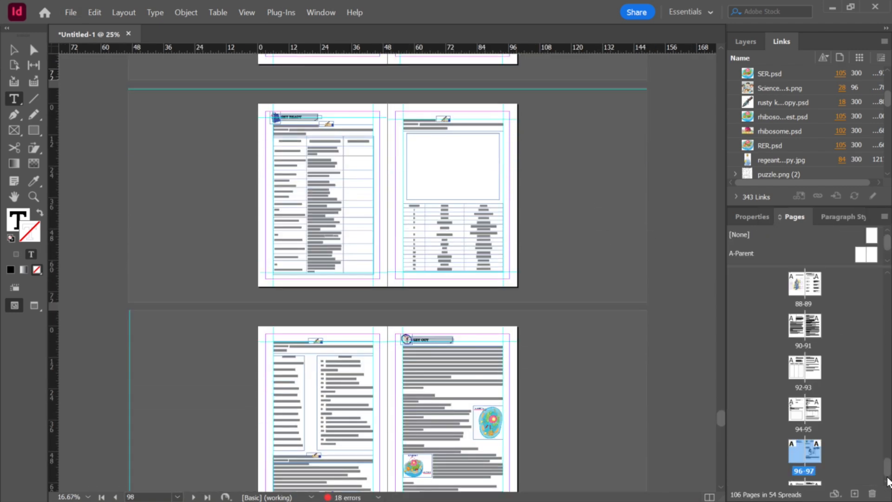
{"action": "scroll", "coordinate": [887, 481], "scroll_direction": "down", "scroll_amount": 3}
{"action": "key", "text": "alt+Tab"}
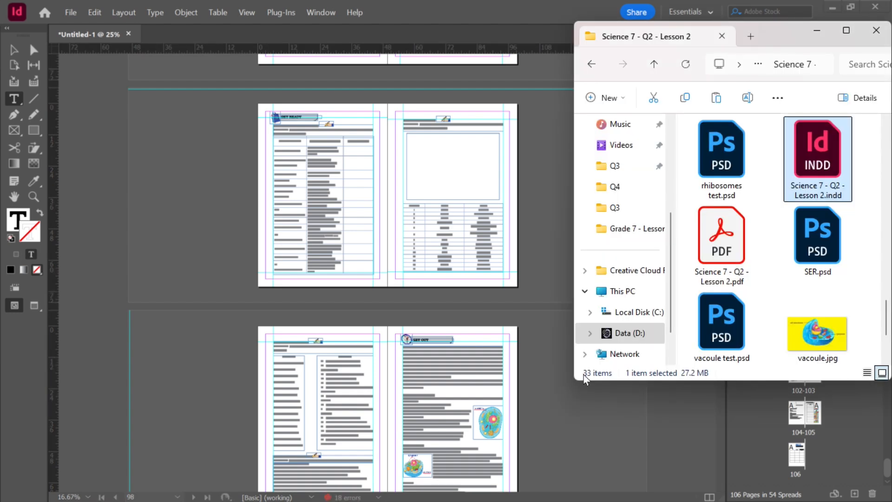
{"action": "left_click", "coordinate": [653, 65]}
{"action": "double_click", "coordinate": [762, 179]}
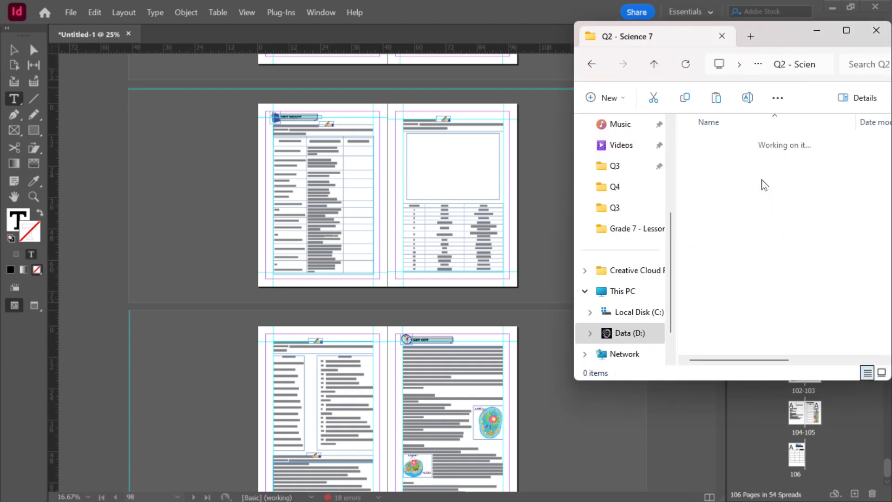
{"action": "double_click", "coordinate": [715, 307]}
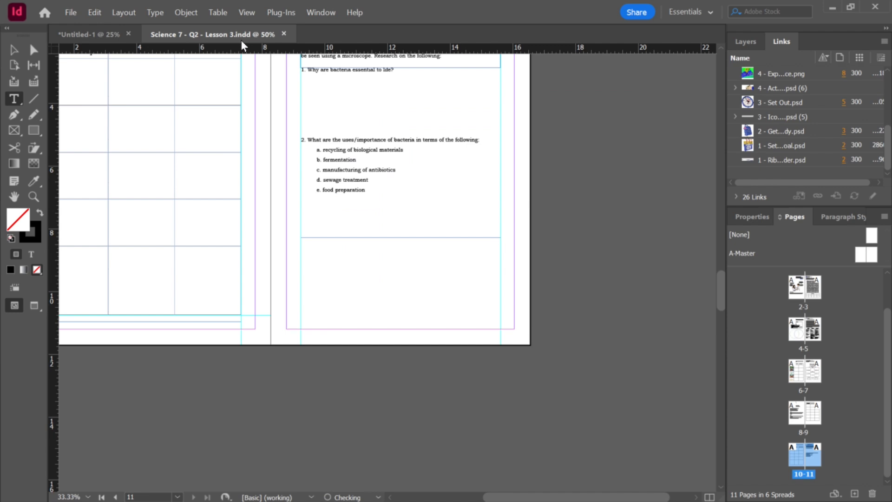
Step: Move all Lesson 3 pages into the workbook after the Lesson 2 pages, then close the Lesson 3 document
{"action": "left_click_drag", "start_coordinate": [241, 45], "coordinate": [57, 228]}
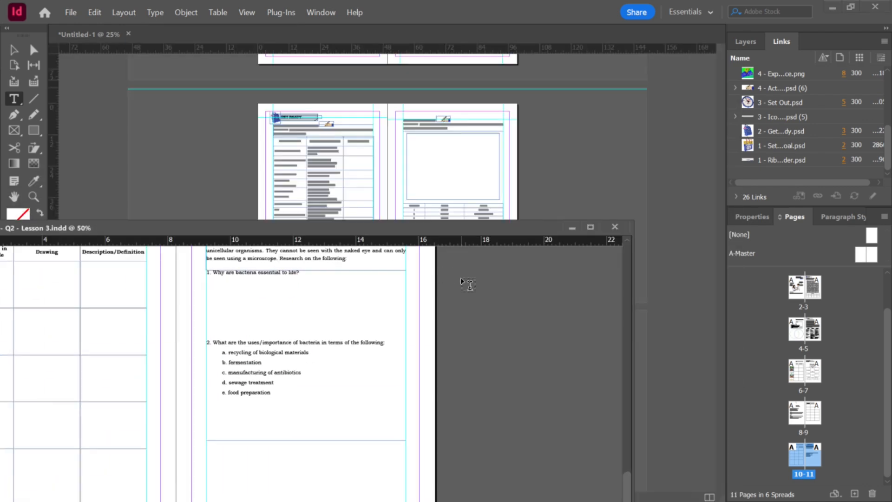
{"action": "left_click", "coordinate": [13, 53]}
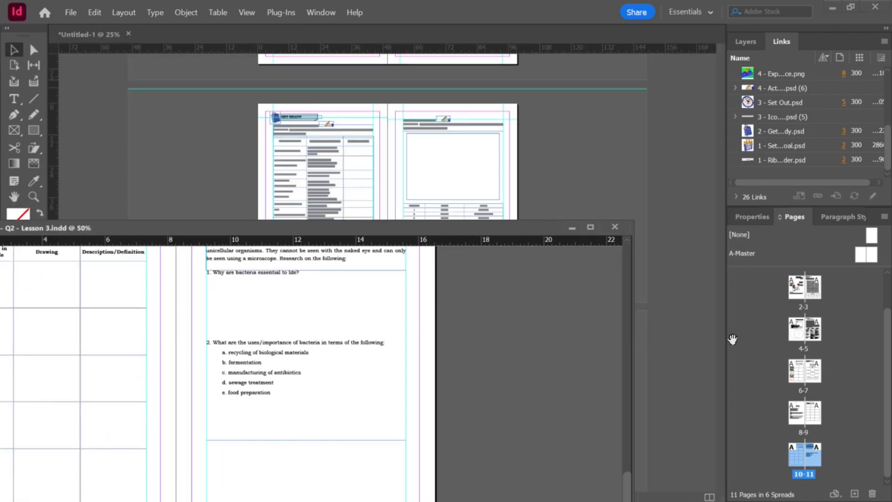
{"action": "scroll", "coordinate": [820, 317], "scroll_direction": "up", "scroll_amount": 2}
{"action": "left_click", "coordinate": [800, 324]}
{"action": "scroll", "coordinate": [821, 385], "scroll_direction": "down", "scroll_amount": 2}
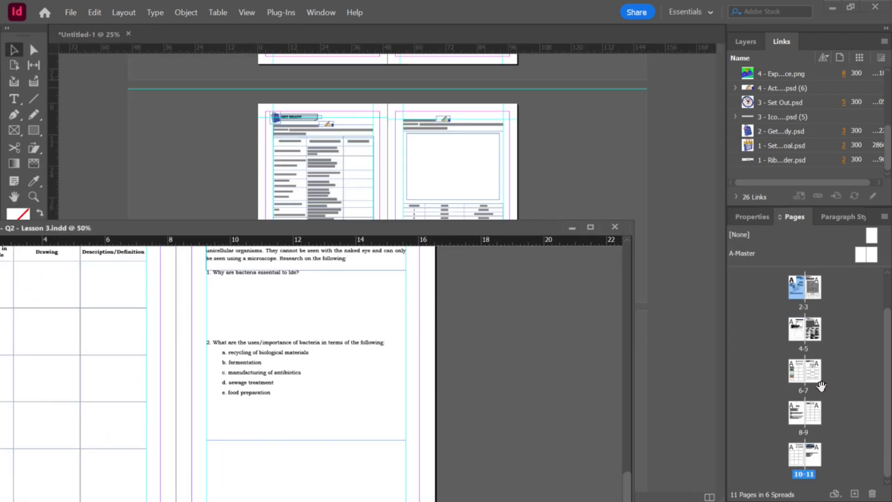
{"action": "left_click", "coordinate": [808, 451], "text": "shift"}
{"action": "left_click_drag", "start_coordinate": [810, 453], "coordinate": [673, 414]}
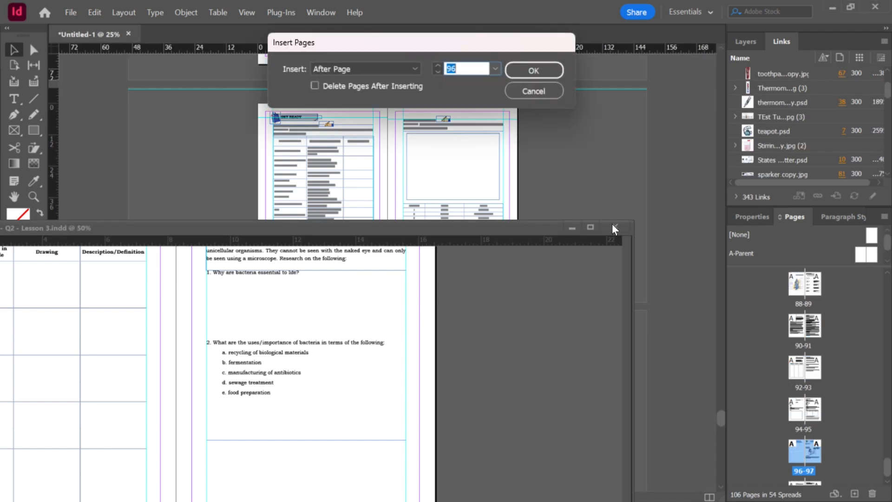
{"action": "double_click", "coordinate": [468, 69]}
{"action": "left_click", "coordinate": [523, 71]}
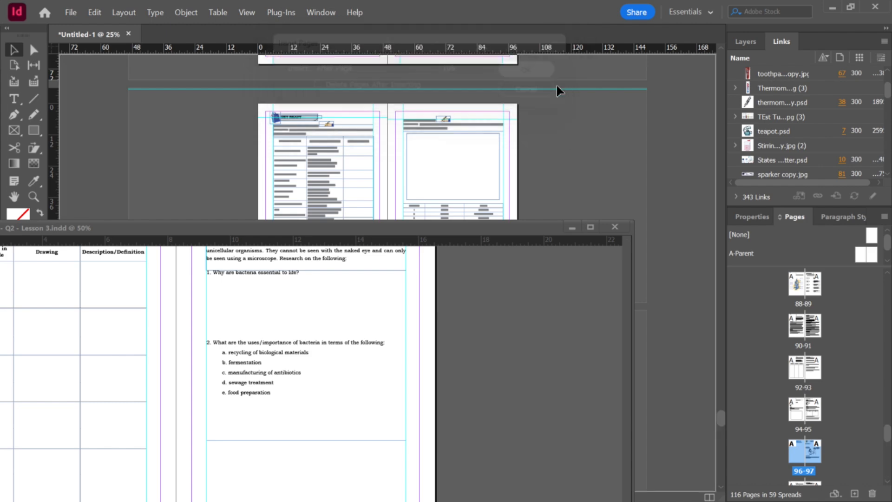
{"action": "left_click", "coordinate": [620, 226]}
Step: Apply the TITLE PAGE paragraph style to the Lesson 3 title UNICELLULAR AND MULTICELLULAR ORGANISM
{"action": "scroll", "coordinate": [595, 189], "scroll_direction": "up", "scroll_amount": 2}
{"action": "scroll", "coordinate": [596, 191], "scroll_direction": "down", "scroll_amount": 9}
{"action": "scroll", "coordinate": [597, 193], "scroll_direction": "down", "scroll_amount": 2}
{"action": "scroll", "coordinate": [592, 207], "scroll_direction": "down", "scroll_amount": 6}
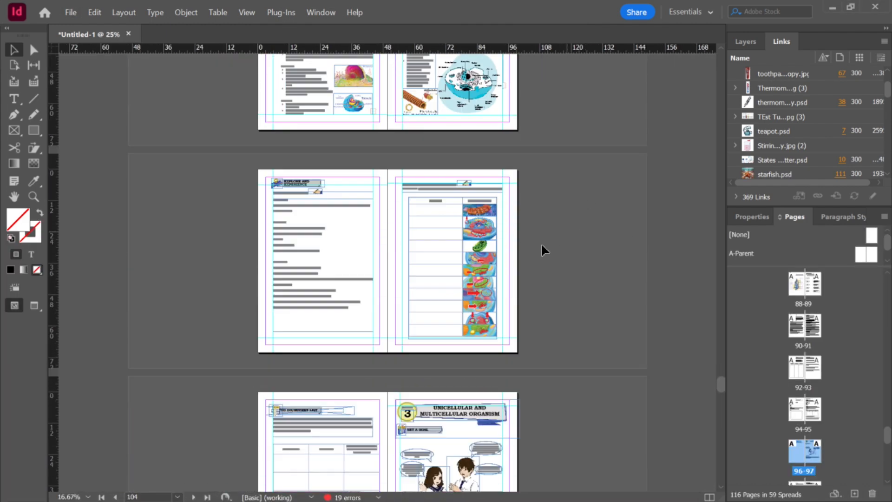
{"action": "scroll", "coordinate": [534, 246], "scroll_direction": "up", "scroll_amount": 2}
{"action": "left_click", "coordinate": [544, 300]}
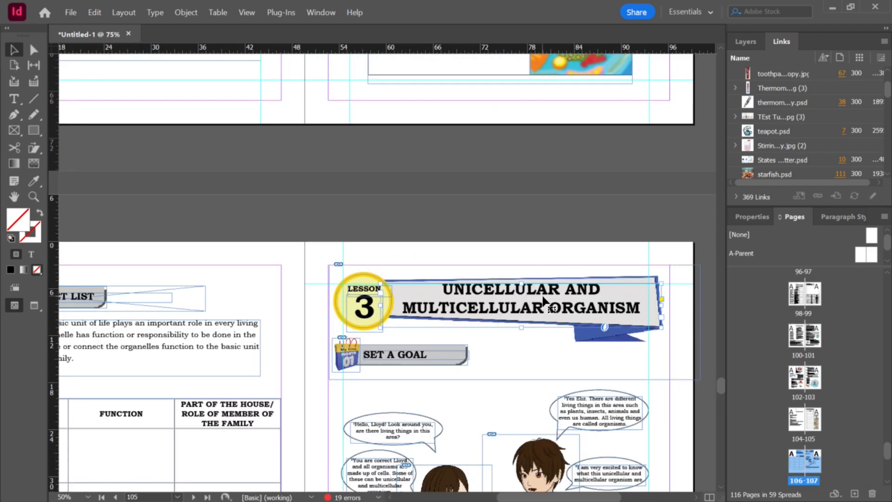
{"action": "double_click", "coordinate": [542, 295]}
{"action": "triple_click", "coordinate": [544, 296]}
{"action": "key", "text": "ctrl+a"}
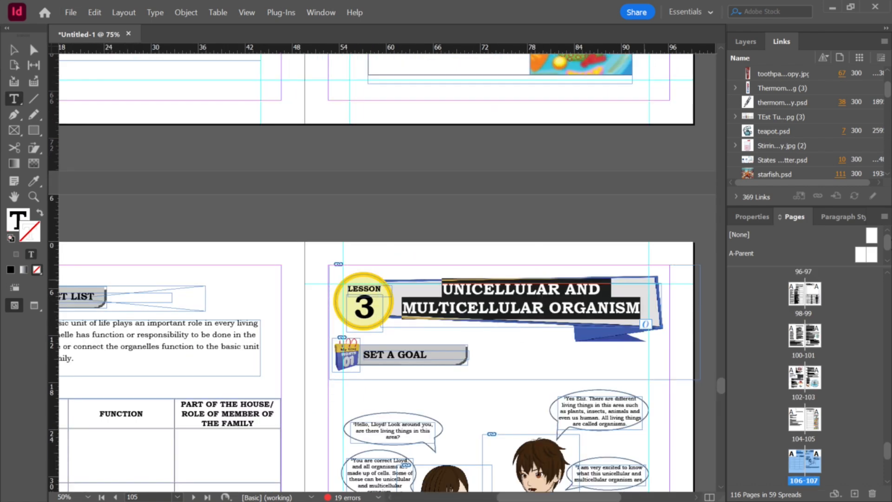
{"action": "left_click", "coordinate": [859, 216]}
{"action": "key", "text": "ctrl+Return"}
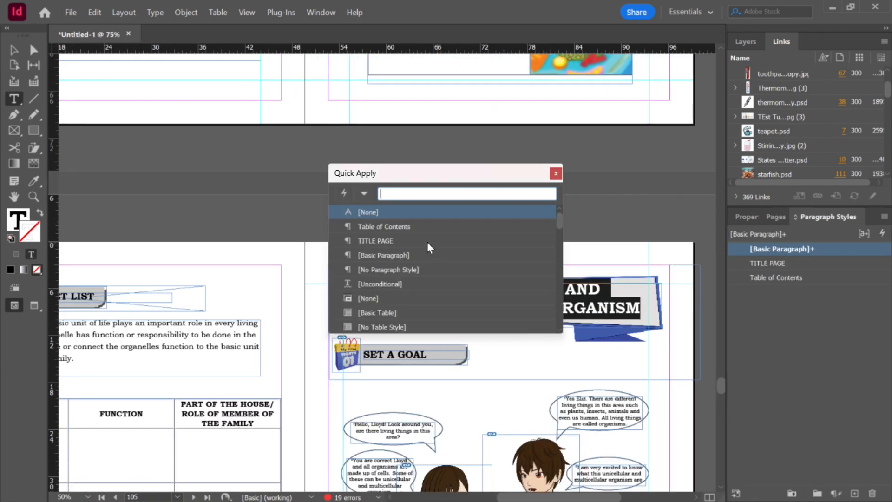
{"action": "key", "text": "Escape"}
Step: Delete the stray frame on the pasteboard above the Lesson 3 pages
{"action": "scroll", "coordinate": [530, 263], "scroll_direction": "down", "scroll_amount": 1}
{"action": "scroll", "coordinate": [530, 264], "scroll_direction": "down", "scroll_amount": 5}
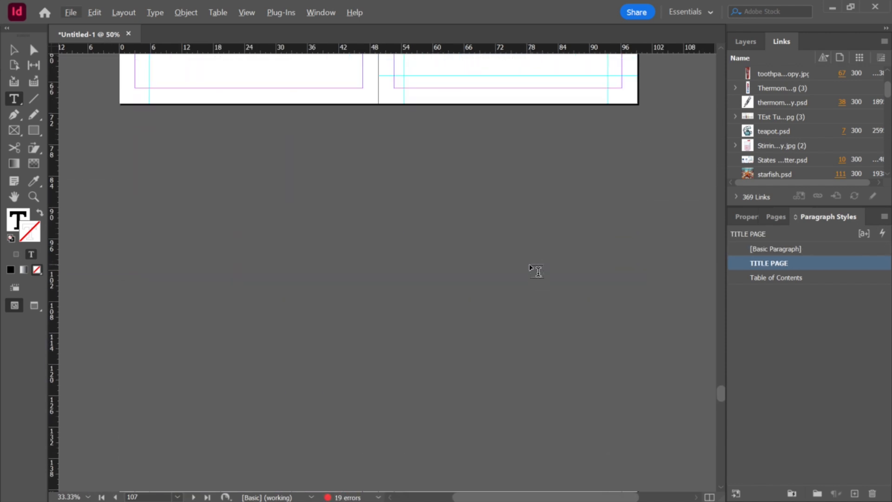
{"action": "scroll", "coordinate": [532, 266], "scroll_direction": "down", "scroll_amount": 2}
{"action": "scroll", "coordinate": [533, 250], "scroll_direction": "down", "scroll_amount": 1}
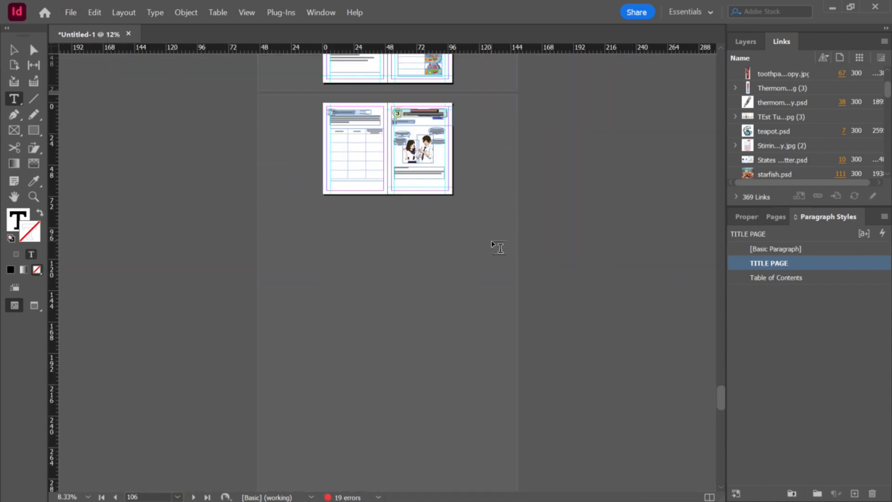
{"action": "scroll", "coordinate": [350, 289], "scroll_direction": "down", "scroll_amount": 5}
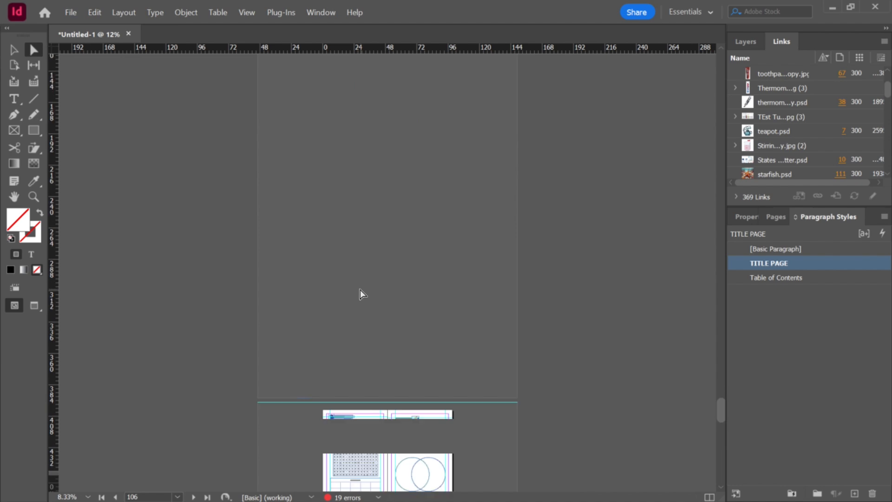
{"action": "left_click_drag", "start_coordinate": [258, 311], "coordinate": [345, 403]}
{"action": "left_click", "coordinate": [421, 364]}
{"action": "scroll", "coordinate": [394, 372], "scroll_direction": "up", "scroll_amount": 2}
{"action": "scroll", "coordinate": [394, 372], "scroll_direction": "down", "scroll_amount": 1}
{"action": "scroll", "coordinate": [243, 322], "scroll_direction": "up", "scroll_amount": 3}
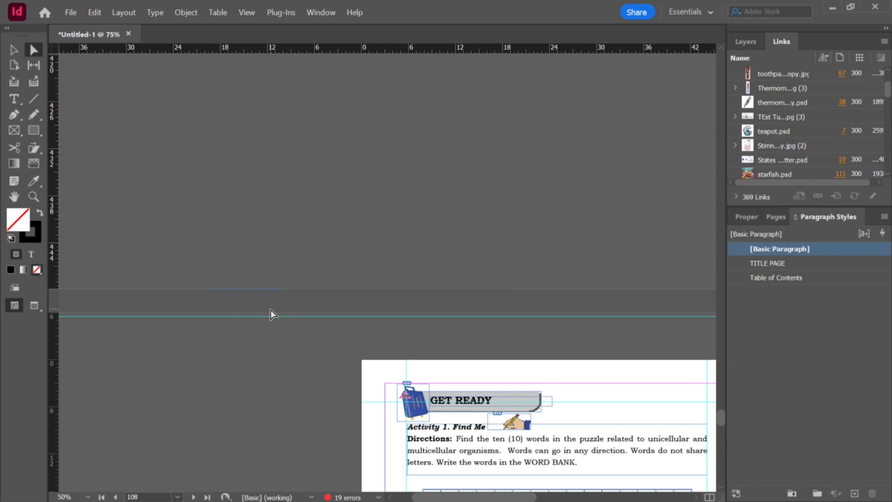
{"action": "left_click", "coordinate": [267, 296]}
{"action": "key", "text": "Delete"}
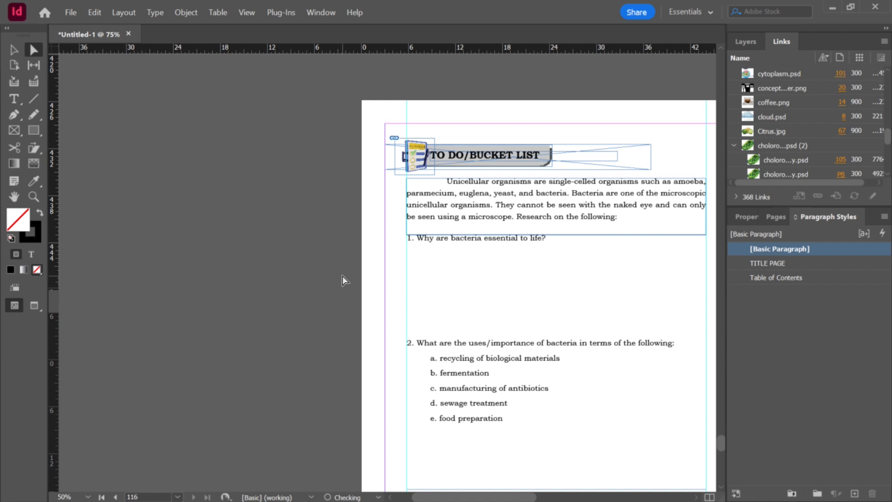
Step: Scroll through the last pages of the workbook to check the inserted lessons
{"action": "scroll", "coordinate": [342, 276], "scroll_direction": "down", "scroll_amount": 5}
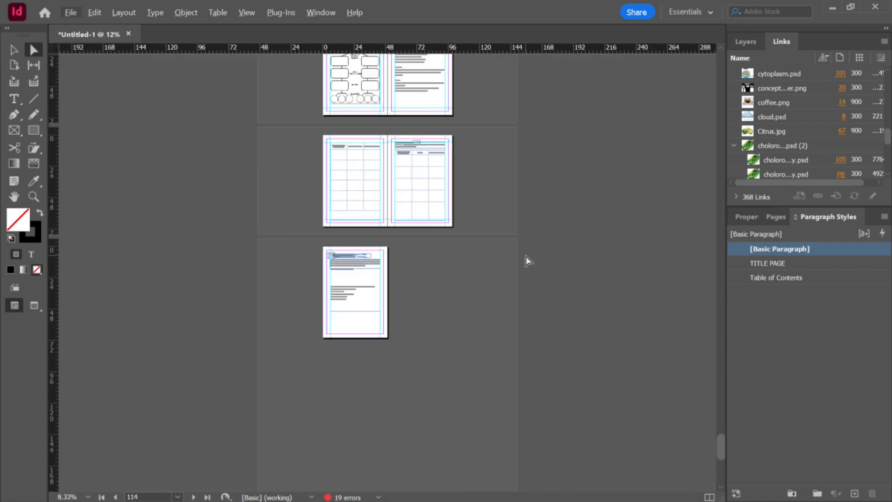
{"action": "scroll", "coordinate": [526, 257], "scroll_direction": "up", "scroll_amount": 10}
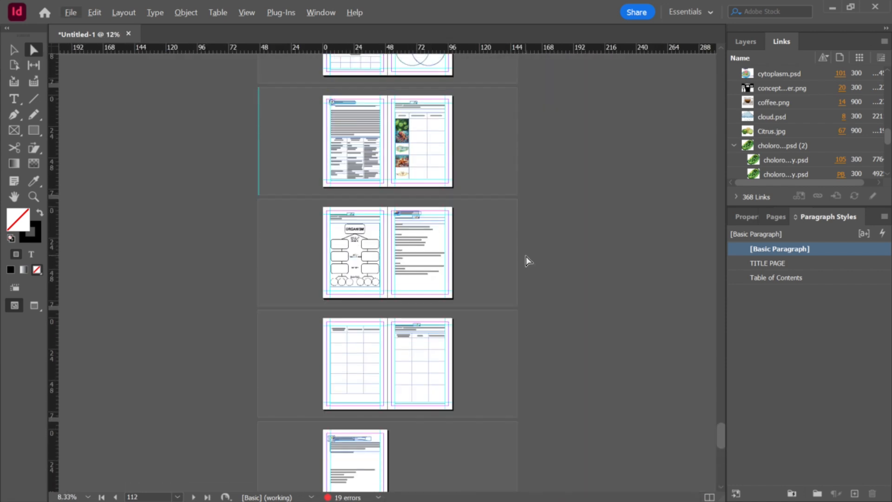
{"action": "scroll", "coordinate": [481, 252], "scroll_direction": "up", "scroll_amount": 2}
{"action": "scroll", "coordinate": [490, 241], "scroll_direction": "down", "scroll_amount": 10}
{"action": "scroll", "coordinate": [504, 244], "scroll_direction": "down", "scroll_amount": 8}
{"action": "scroll", "coordinate": [506, 244], "scroll_direction": "up", "scroll_amount": 2}
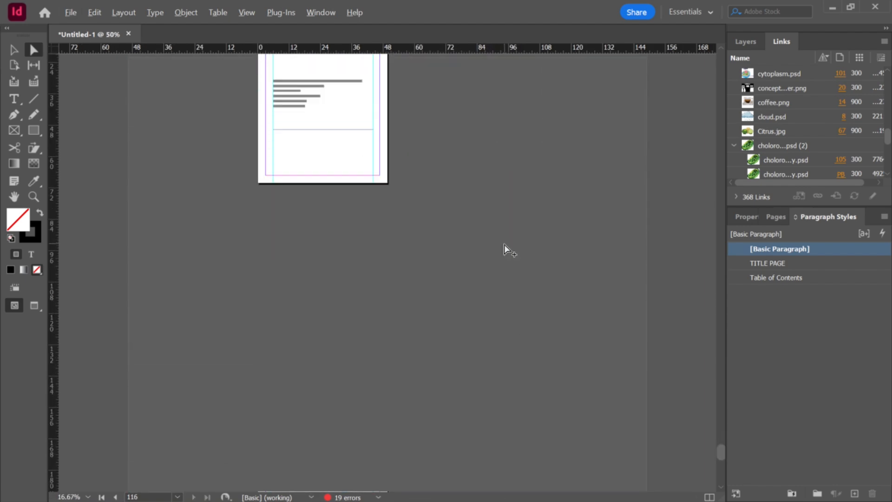
{"action": "scroll", "coordinate": [506, 242], "scroll_direction": "up", "scroll_amount": 4}
{"action": "scroll", "coordinate": [506, 241], "scroll_direction": "down", "scroll_amount": 2}
{"action": "scroll", "coordinate": [507, 241], "scroll_direction": "up", "scroll_amount": 2}
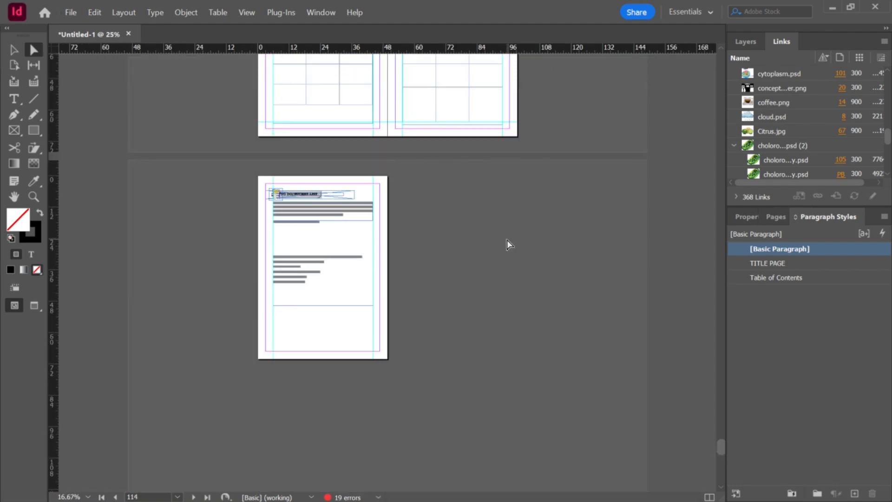
Step: Switch to File Explorer and open the Science 7 - Q2 - Lesson 4 folder
{"action": "key", "text": "alt+Tab"}
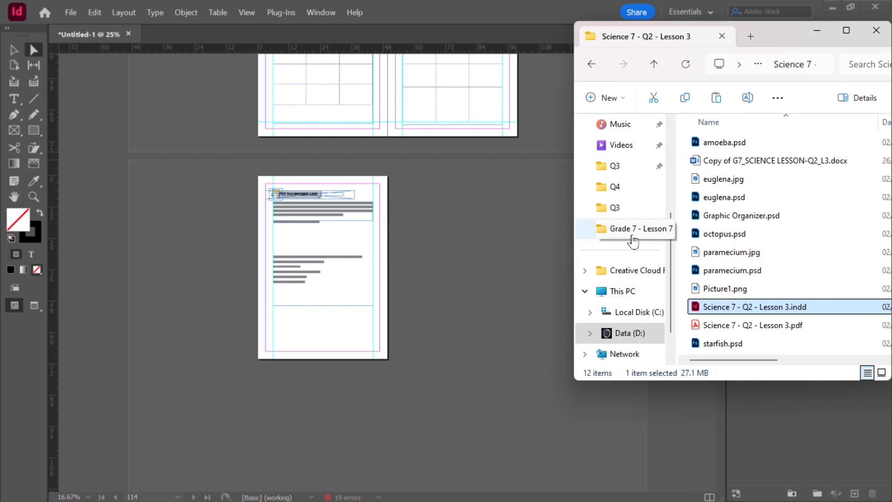
{"action": "left_click", "coordinate": [655, 66]}
{"action": "left_click", "coordinate": [752, 197]}
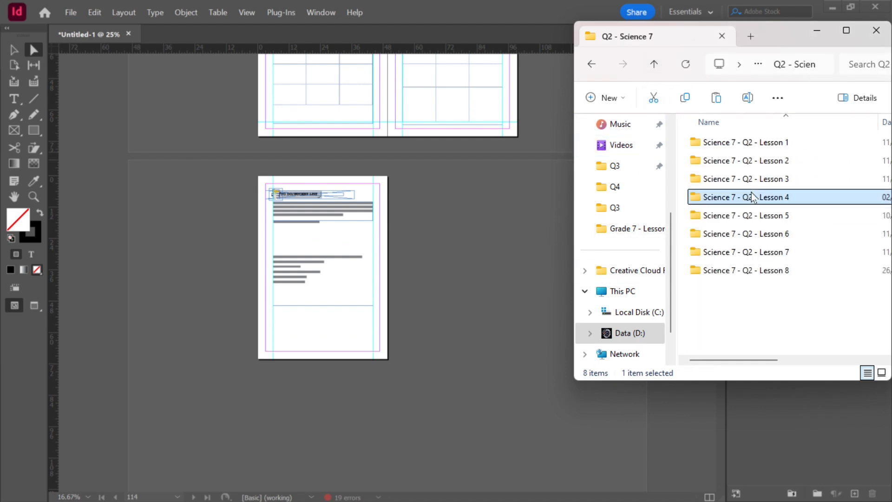
{"action": "double_click", "coordinate": [752, 197]}
{"action": "left_click", "coordinate": [458, 195]}
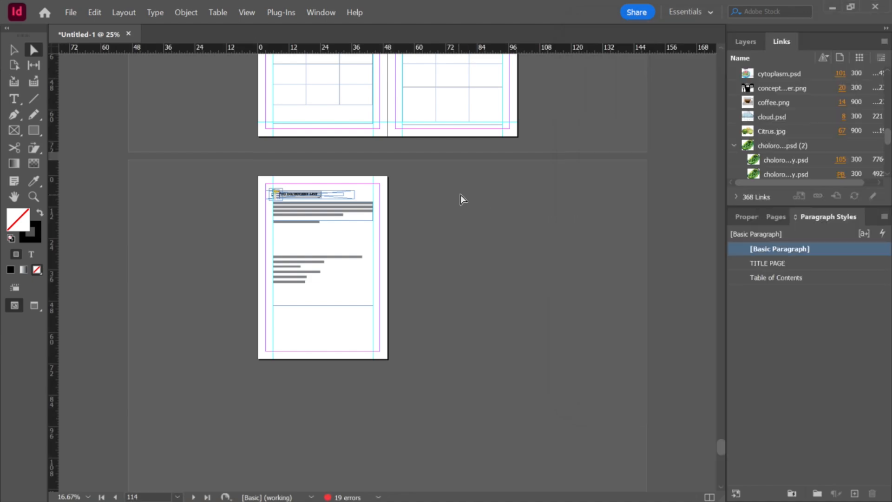
Step: Review the final workbook spreads and switch to the Pages panel
{"action": "scroll", "coordinate": [492, 199], "scroll_direction": "up", "scroll_amount": 9}
{"action": "scroll", "coordinate": [494, 195], "scroll_direction": "up", "scroll_amount": 4}
{"action": "scroll", "coordinate": [494, 195], "scroll_direction": "up", "scroll_amount": 3}
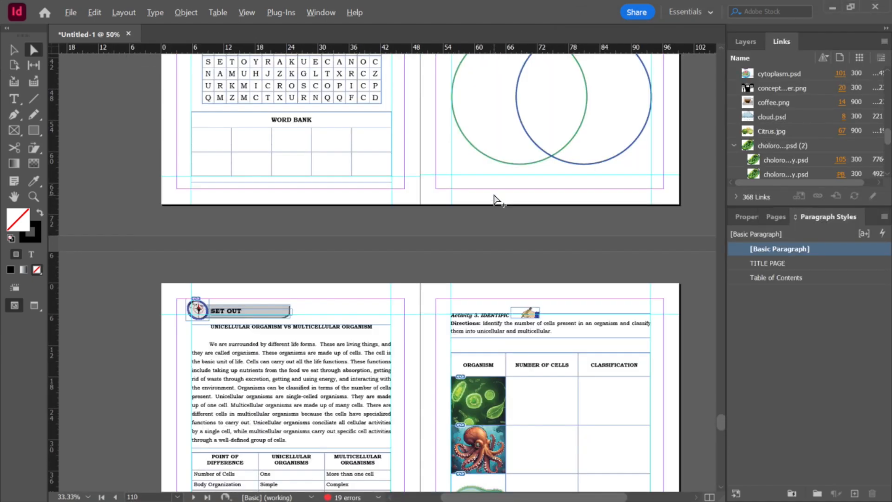
{"action": "scroll", "coordinate": [502, 193], "scroll_direction": "up", "scroll_amount": 5}
{"action": "scroll", "coordinate": [502, 195], "scroll_direction": "up", "scroll_amount": 3}
{"action": "scroll", "coordinate": [507, 195], "scroll_direction": "down", "scroll_amount": 15}
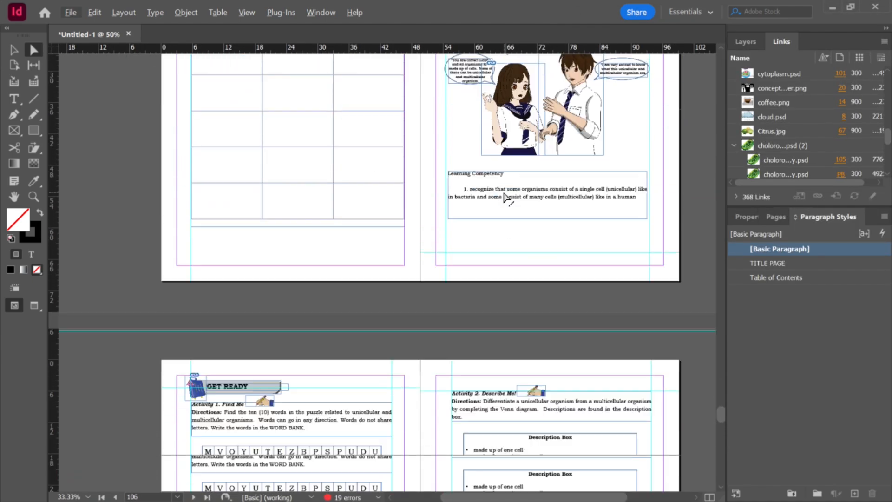
{"action": "scroll", "coordinate": [511, 197], "scroll_direction": "down", "scroll_amount": 6}
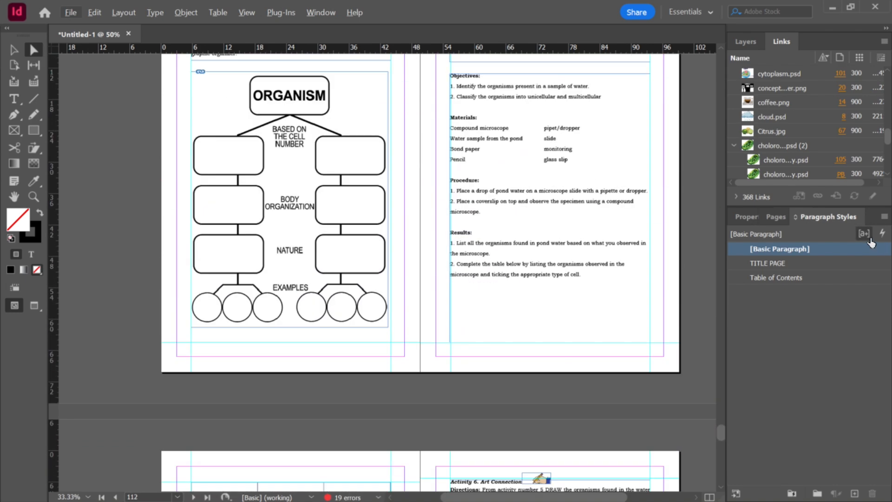
{"action": "left_click", "coordinate": [782, 217]}
Step: Open Science 7 - Q2 - Lesson 4.indd from the Lesson 4 folder
{"action": "key", "text": "alt+Tab"}
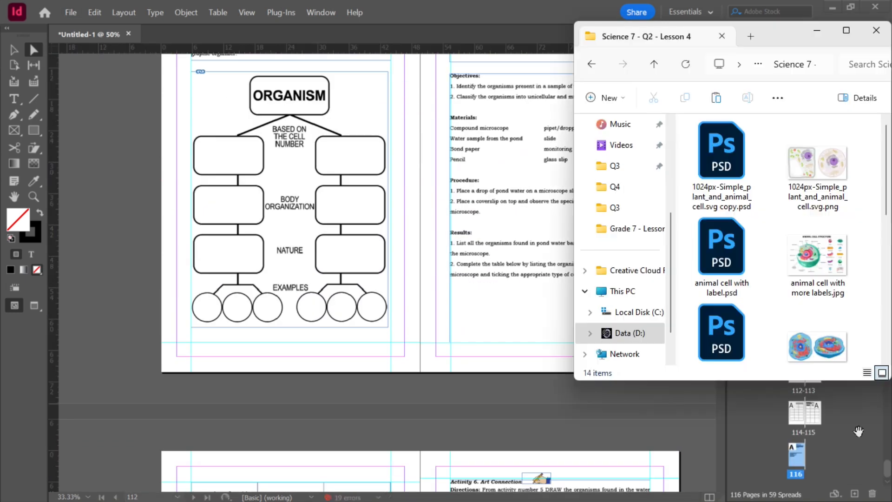
{"action": "scroll", "coordinate": [754, 184], "scroll_direction": "down", "scroll_amount": 3}
{"action": "scroll", "coordinate": [768, 195], "scroll_direction": "down", "scroll_amount": 2}
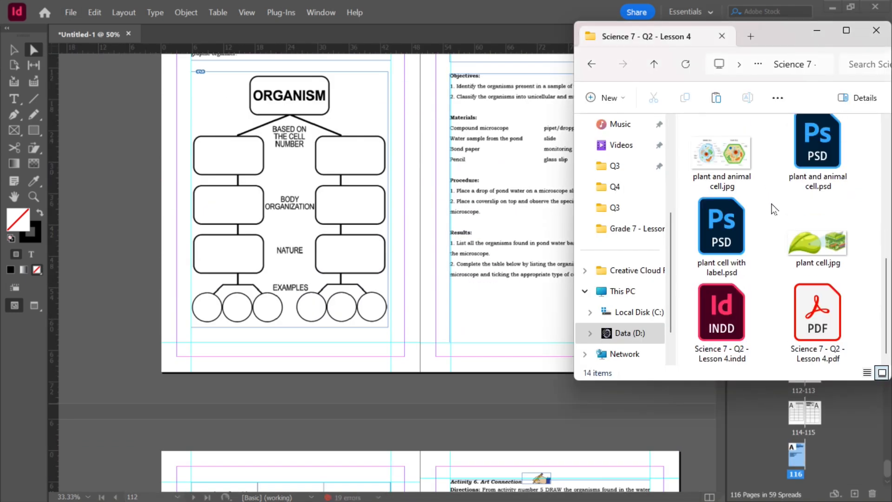
{"action": "double_click", "coordinate": [732, 311]}
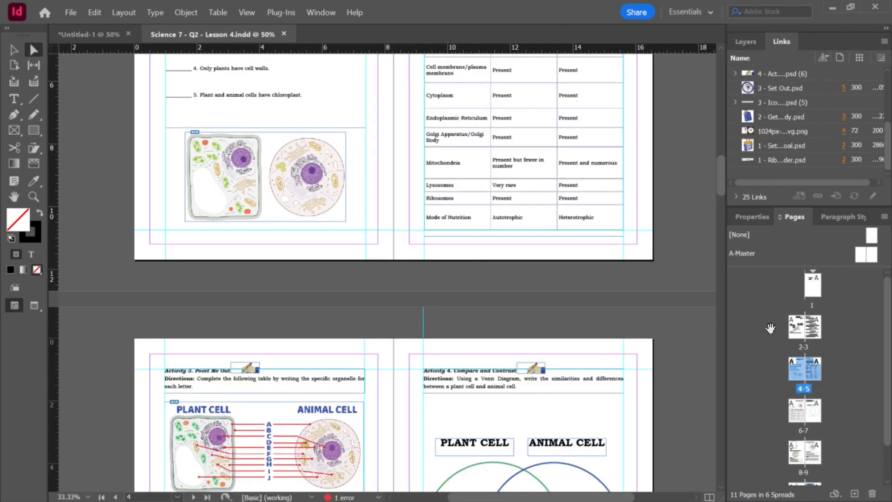
Step: Move all Lesson 4 pages into the workbook after page 116, then close the Lesson 4 document
{"action": "left_click_drag", "start_coordinate": [204, 35], "coordinate": [11, 222]}
{"action": "scroll", "coordinate": [465, 276], "scroll_direction": "down", "scroll_amount": 4}
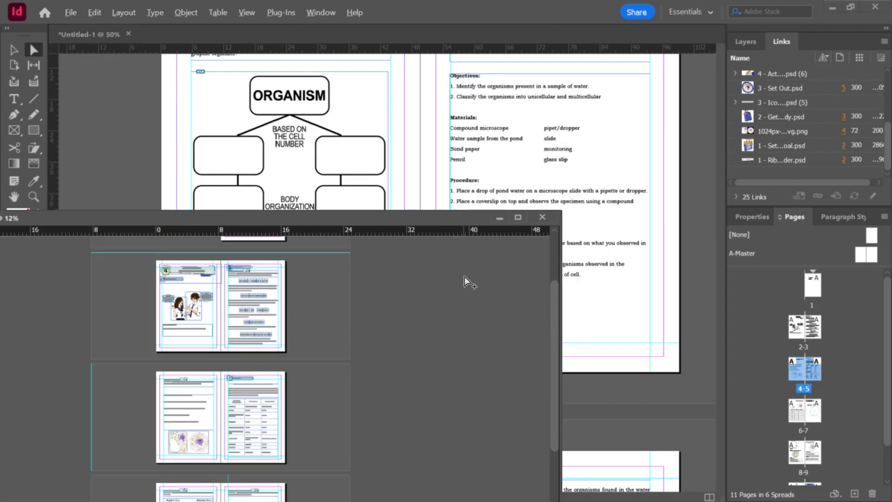
{"action": "left_click", "coordinate": [711, 321]}
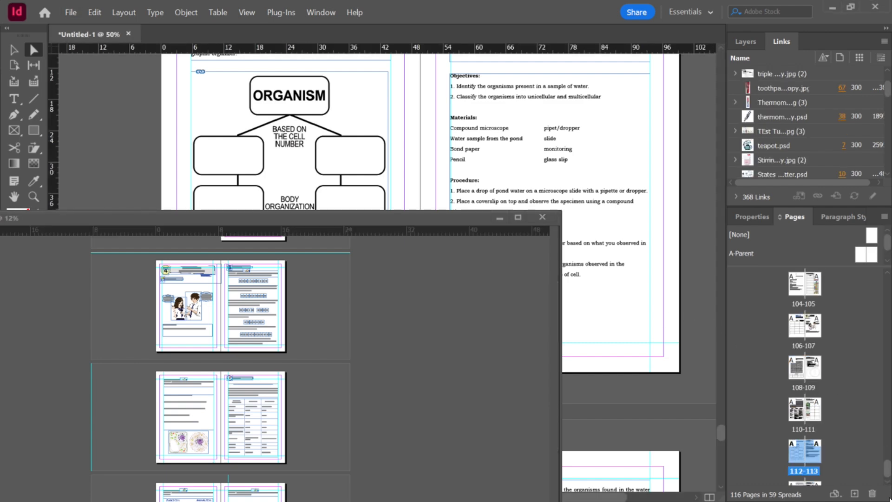
{"action": "scroll", "coordinate": [875, 465], "scroll_direction": "down", "scroll_amount": 2}
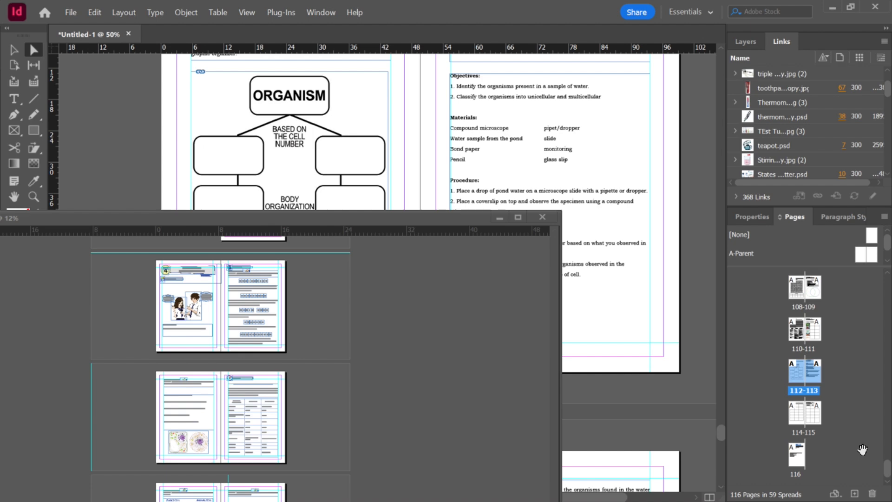
{"action": "left_click", "coordinate": [794, 457]}
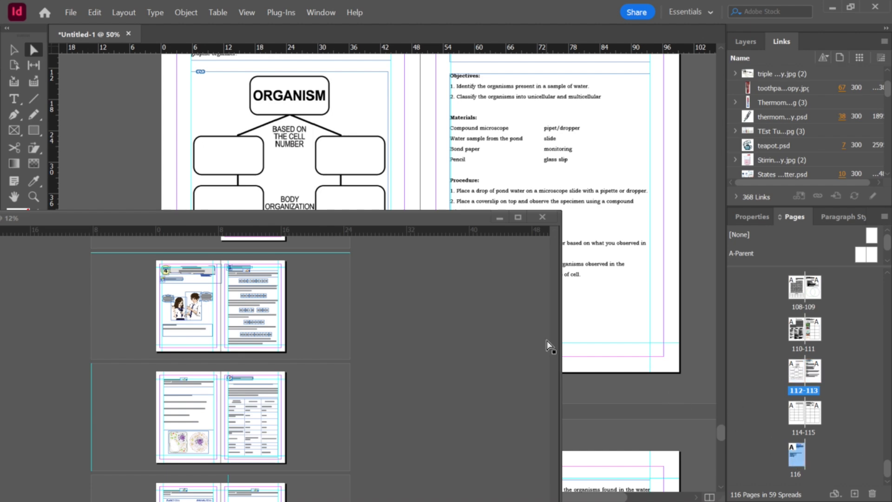
{"action": "left_click", "coordinate": [507, 333]}
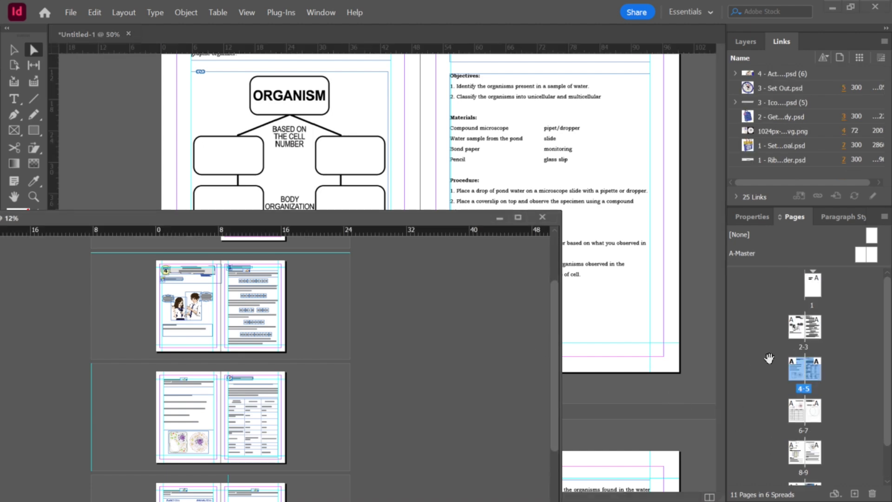
{"action": "scroll", "coordinate": [855, 381], "scroll_direction": "down", "scroll_amount": 1}
{"action": "left_click", "coordinate": [818, 454], "text": "shift"}
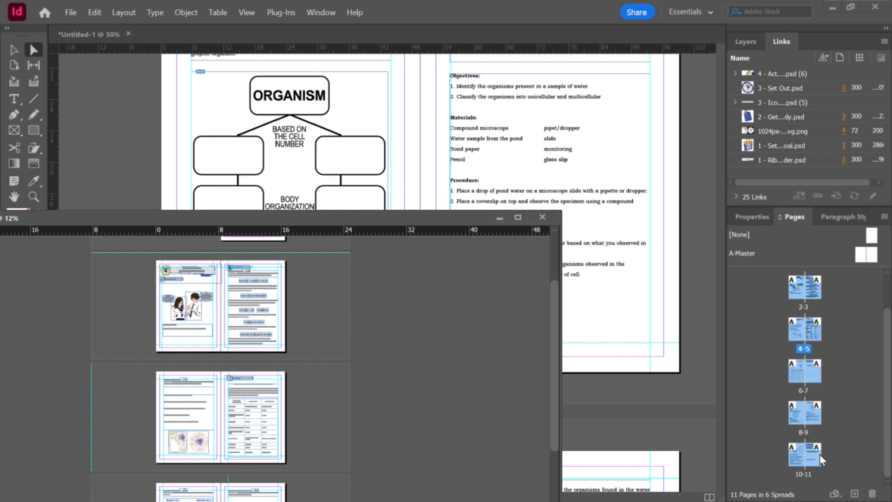
{"action": "left_click_drag", "start_coordinate": [818, 455], "coordinate": [682, 420]}
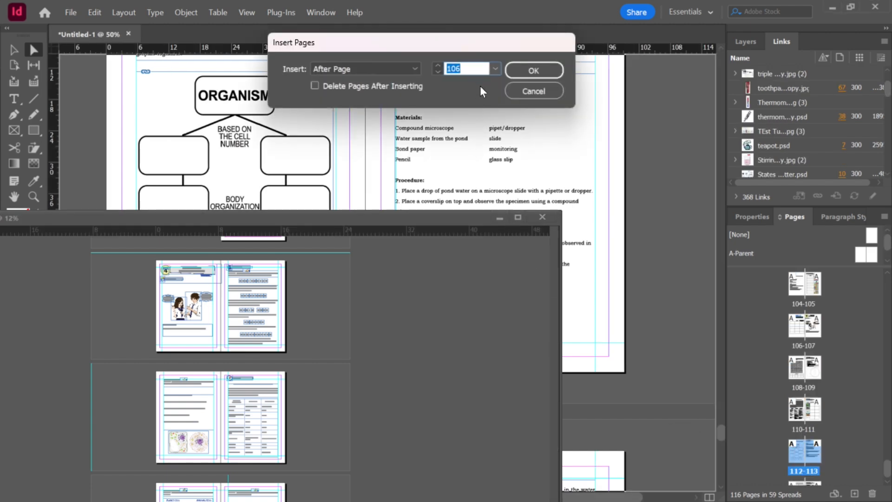
{"action": "key", "text": "BackSpace"}
{"action": "type", "text": "1"}
{"action": "key", "text": "Return"}
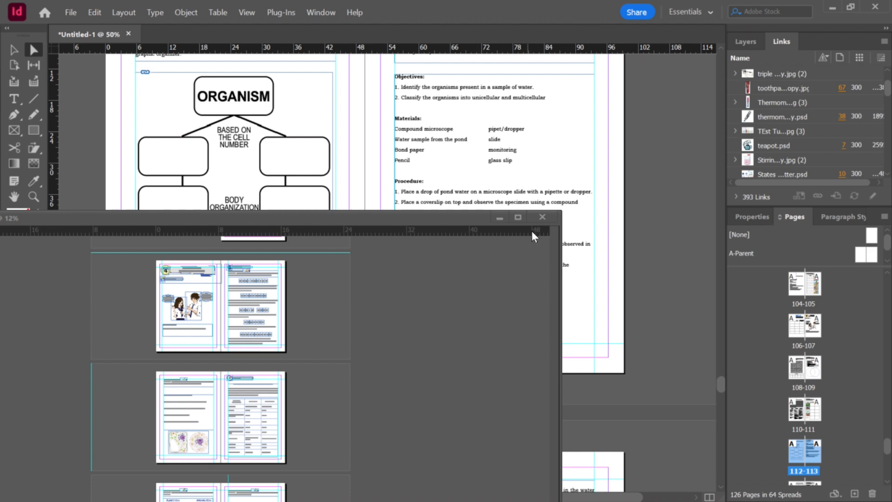
{"action": "left_click", "coordinate": [542, 217]}
Step: Delete the stray frame on the pasteboard above the Lesson 4 pages
{"action": "scroll", "coordinate": [545, 214], "scroll_direction": "down", "scroll_amount": 5}
{"action": "scroll", "coordinate": [548, 212], "scroll_direction": "down", "scroll_amount": 2}
{"action": "scroll", "coordinate": [550, 212], "scroll_direction": "down", "scroll_amount": 4}
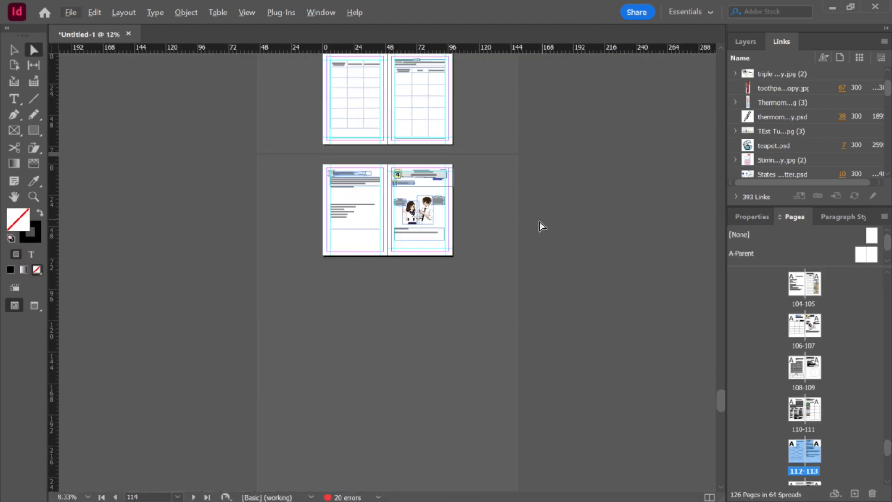
{"action": "scroll", "coordinate": [529, 225], "scroll_direction": "down", "scroll_amount": 5}
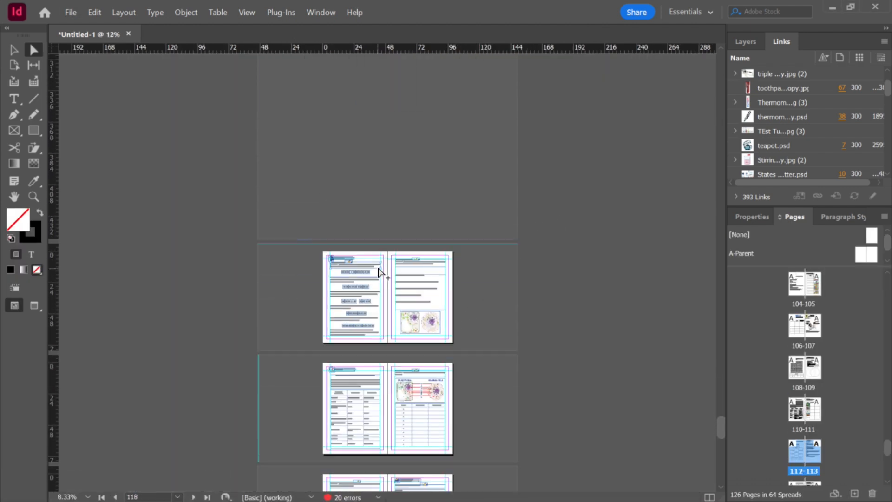
{"action": "scroll", "coordinate": [379, 270], "scroll_direction": "up", "scroll_amount": 3}
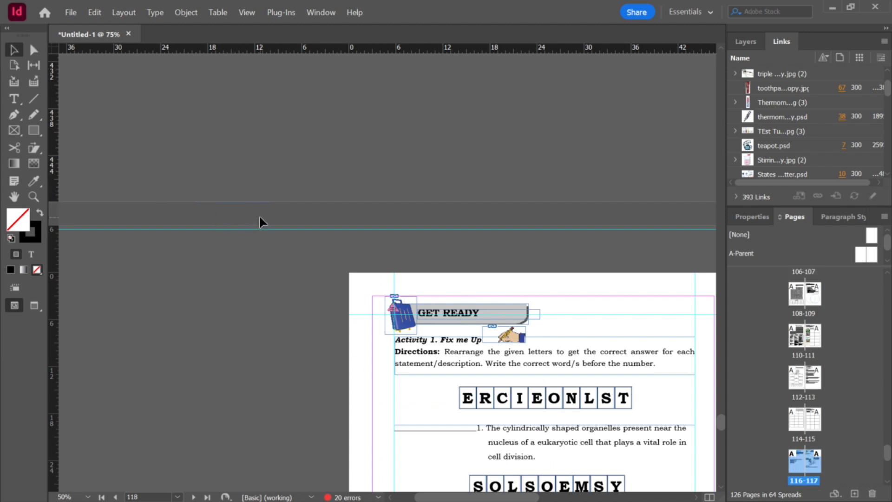
{"action": "left_click", "coordinate": [246, 211]}
{"action": "key", "text": "Delete"}
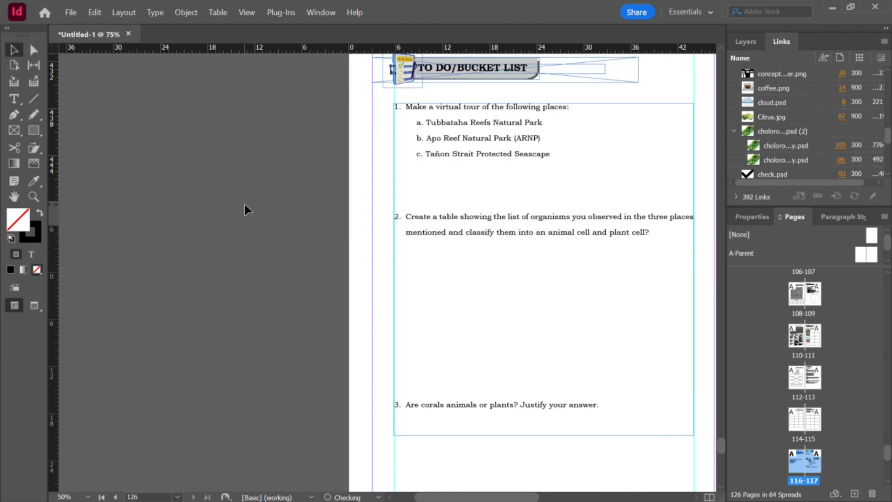
Step: Apply the TITLE PAGE paragraph style to the Lesson 4 title PLANT CELLS AND ANIMAL CELL
{"action": "scroll", "coordinate": [486, 320], "scroll_direction": "down", "scroll_amount": 3}
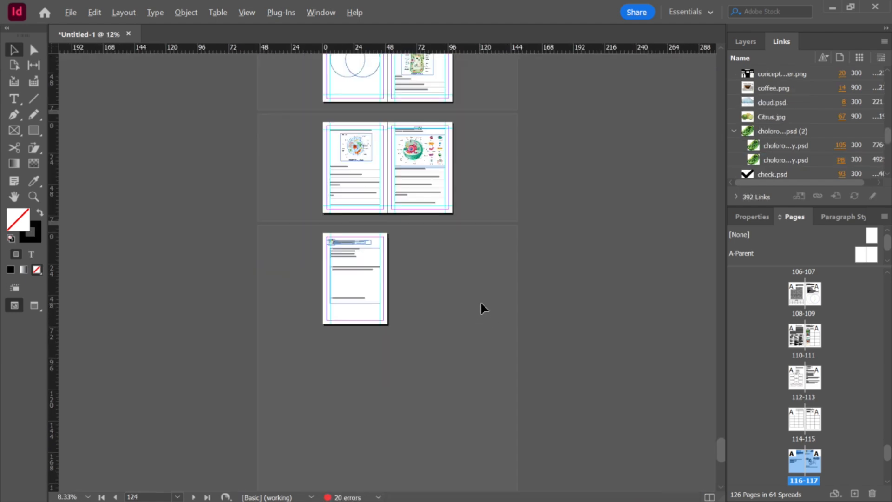
{"action": "scroll", "coordinate": [487, 299], "scroll_direction": "up", "scroll_amount": 1}
{"action": "scroll", "coordinate": [483, 288], "scroll_direction": "up", "scroll_amount": 10}
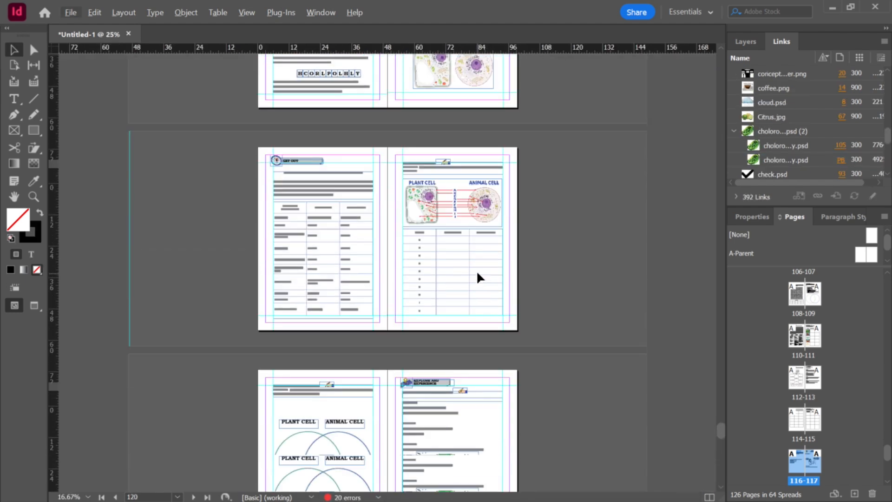
{"action": "scroll", "coordinate": [486, 280], "scroll_direction": "down", "scroll_amount": 3}
{"action": "scroll", "coordinate": [483, 280], "scroll_direction": "down", "scroll_amount": 10}
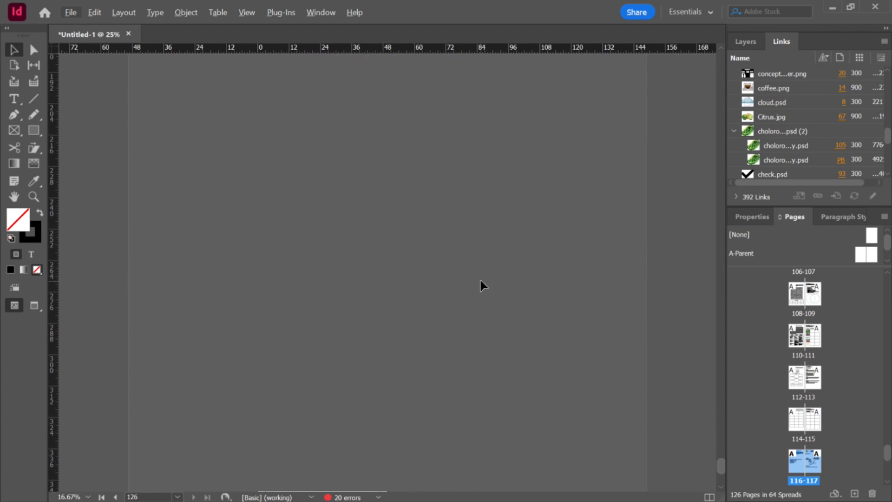
{"action": "scroll", "coordinate": [444, 337], "scroll_direction": "down", "scroll_amount": 2}
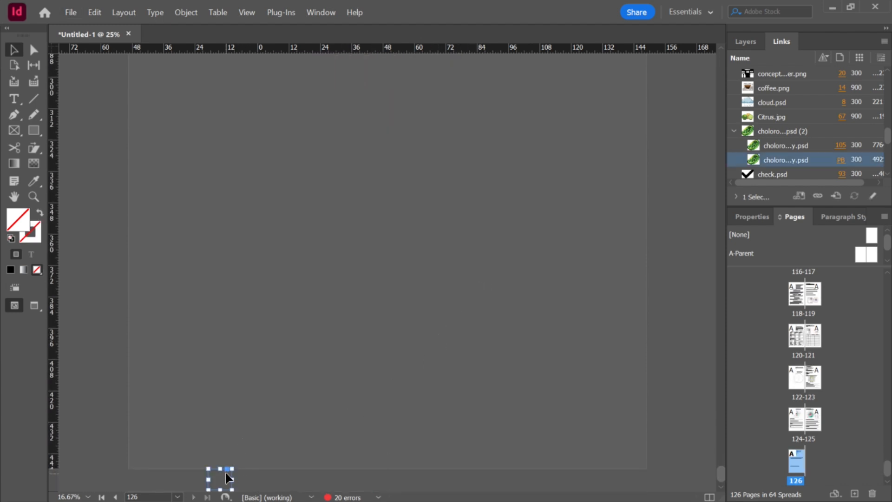
{"action": "scroll", "coordinate": [481, 383], "scroll_direction": "up", "scroll_amount": 10}
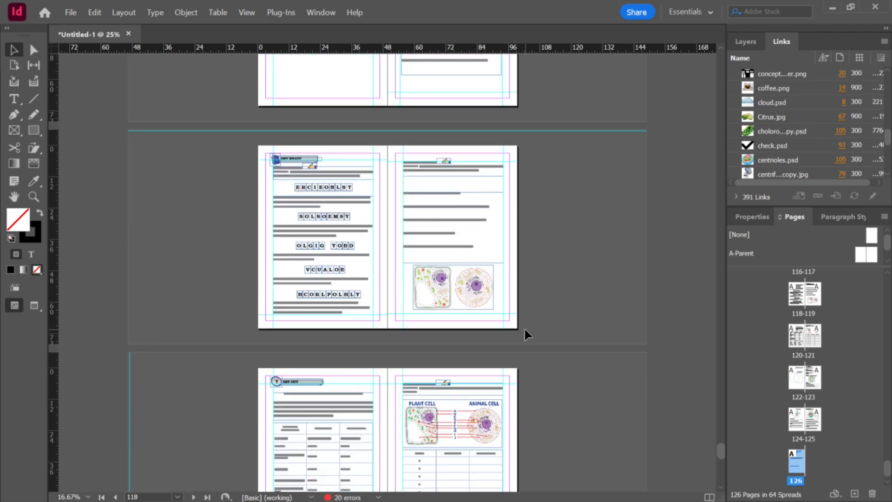
{"action": "scroll", "coordinate": [519, 315], "scroll_direction": "up", "scroll_amount": 2}
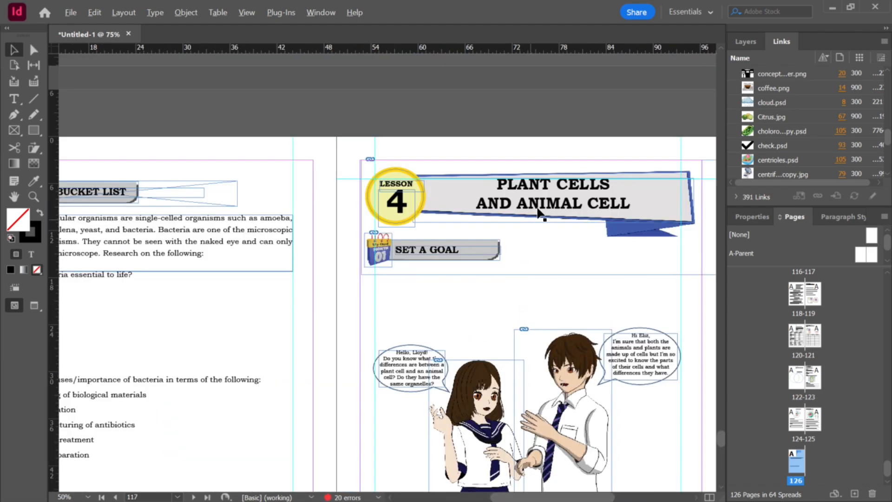
{"action": "triple_click", "coordinate": [554, 186]}
{"action": "key", "text": "ctrl+a"}
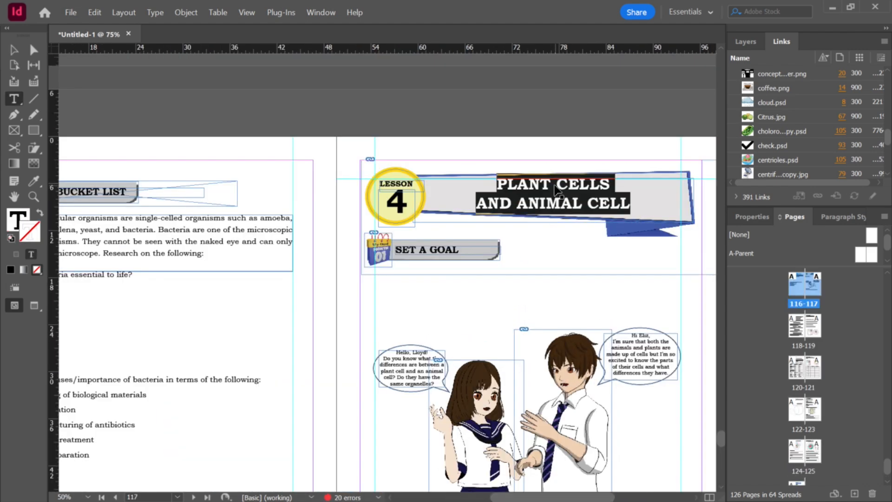
{"action": "left_click", "coordinate": [836, 216]}
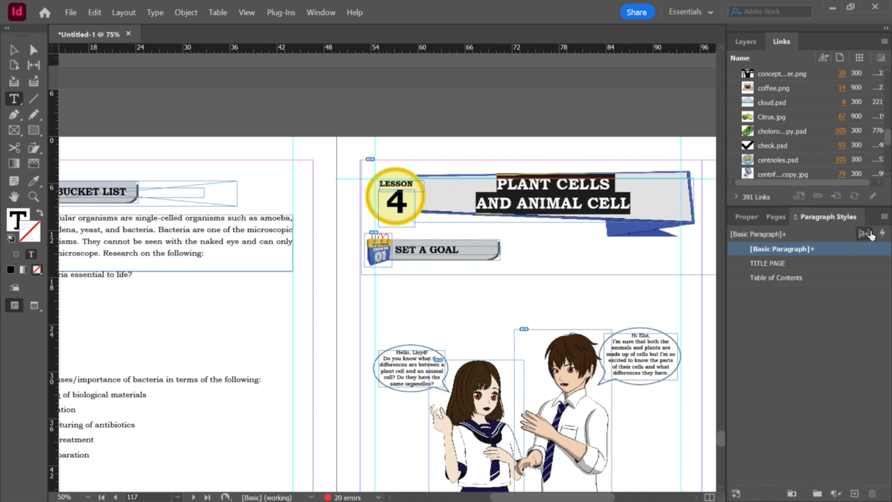
{"action": "left_click", "coordinate": [882, 233]}
{"action": "left_click", "coordinate": [379, 243]}
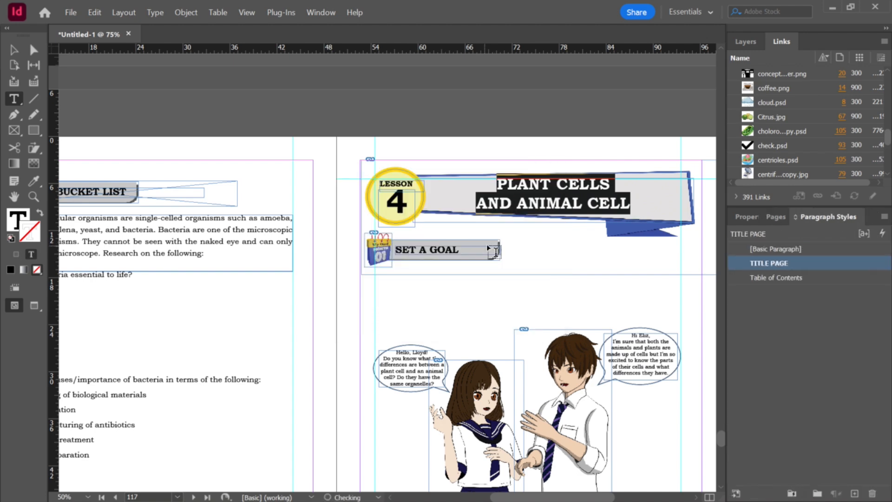
{"action": "scroll", "coordinate": [483, 244], "scroll_direction": "down", "scroll_amount": 3}
{"action": "left_click", "coordinate": [14, 49]}
{"action": "left_click", "coordinate": [259, 129]}
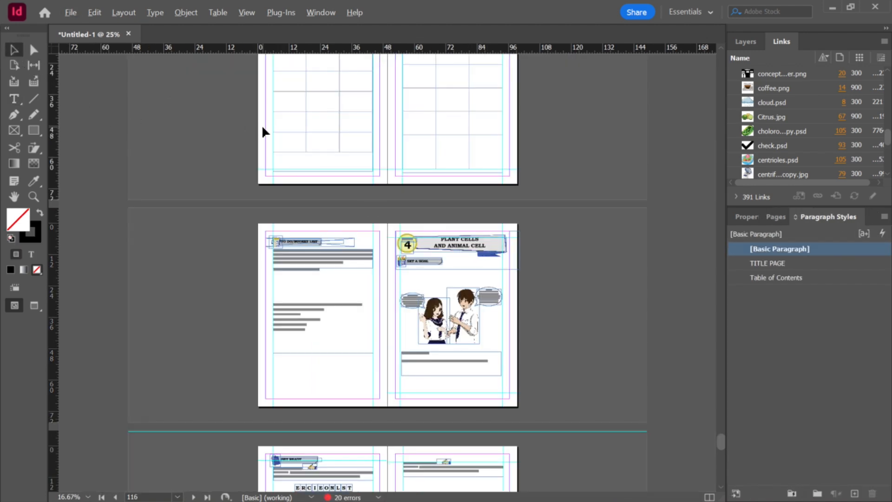
Step: Open Science 7 - Q2 - Lesson 5.indd from the Lesson 5 folder
{"action": "key", "text": "alt+Tab"}
{"action": "left_click", "coordinate": [651, 64]}
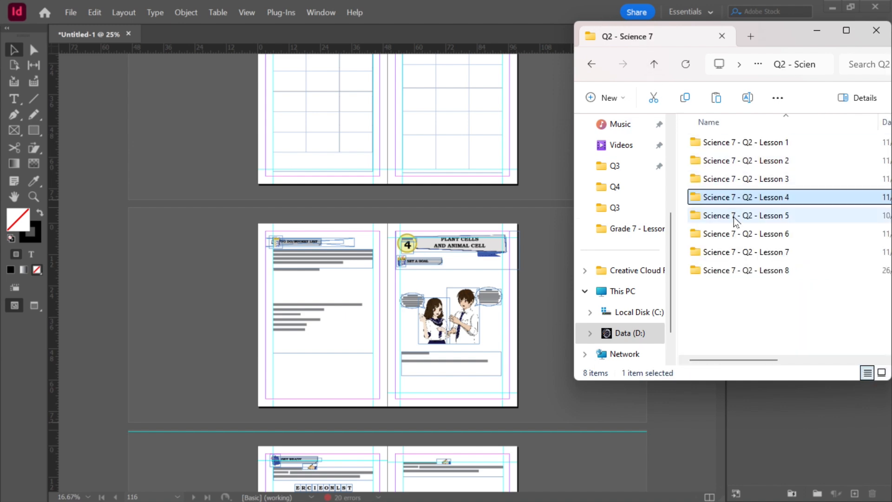
{"action": "double_click", "coordinate": [734, 216]}
{"action": "scroll", "coordinate": [733, 251], "scroll_direction": "down", "scroll_amount": 4}
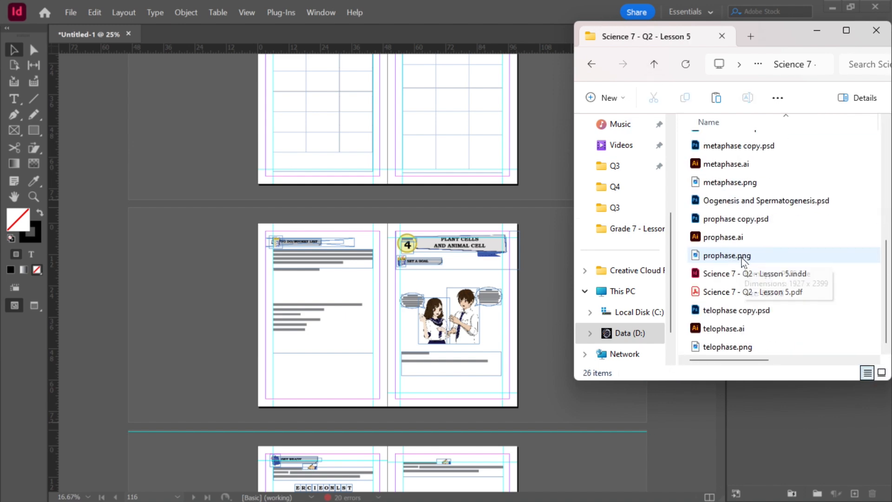
{"action": "double_click", "coordinate": [733, 273]}
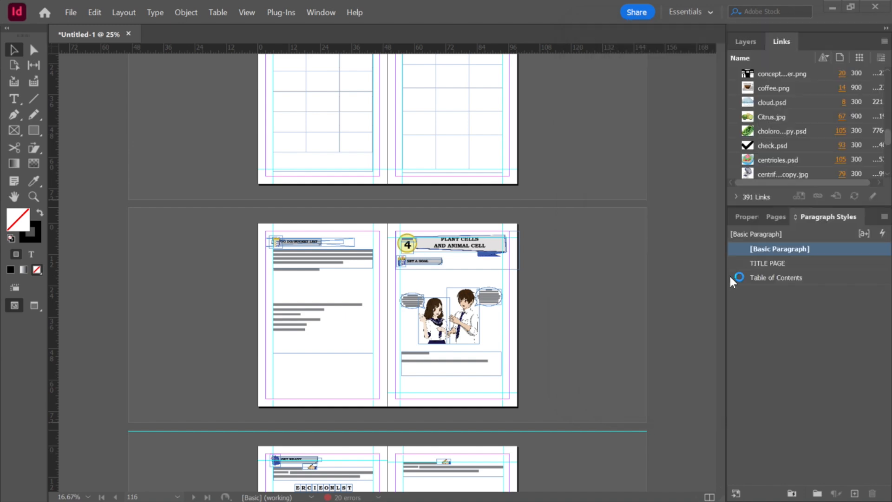
Step: Shorten the Pachytene text frame on page 9 so its bottom edge sits within the page
{"action": "scroll", "coordinate": [597, 249], "scroll_direction": "down", "scroll_amount": 5}
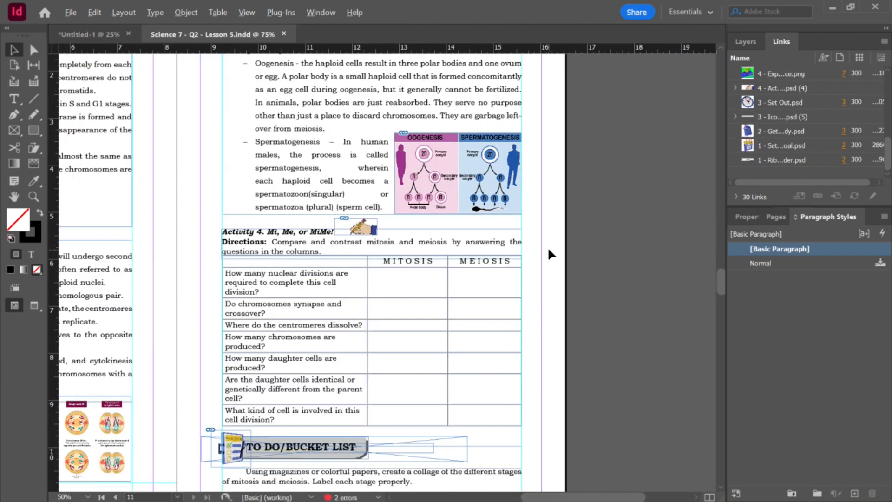
{"action": "scroll", "coordinate": [541, 258], "scroll_direction": "up", "scroll_amount": 2}
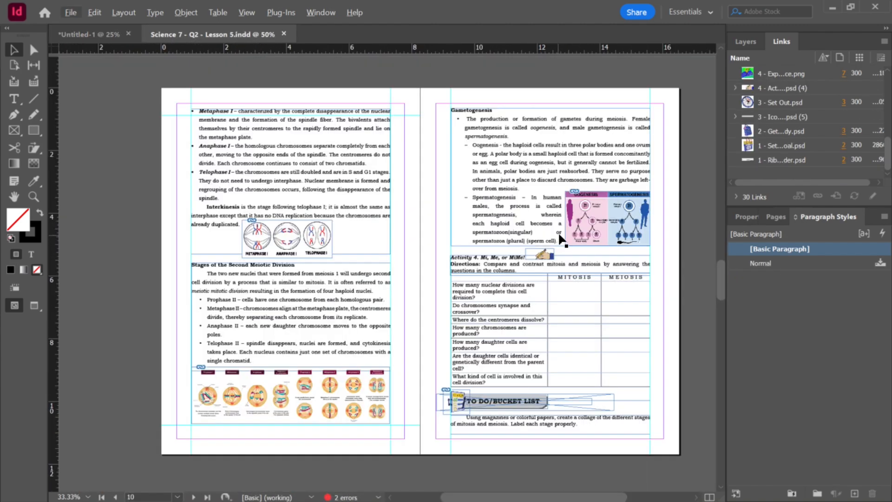
{"action": "scroll", "coordinate": [557, 233], "scroll_direction": "up", "scroll_amount": 3}
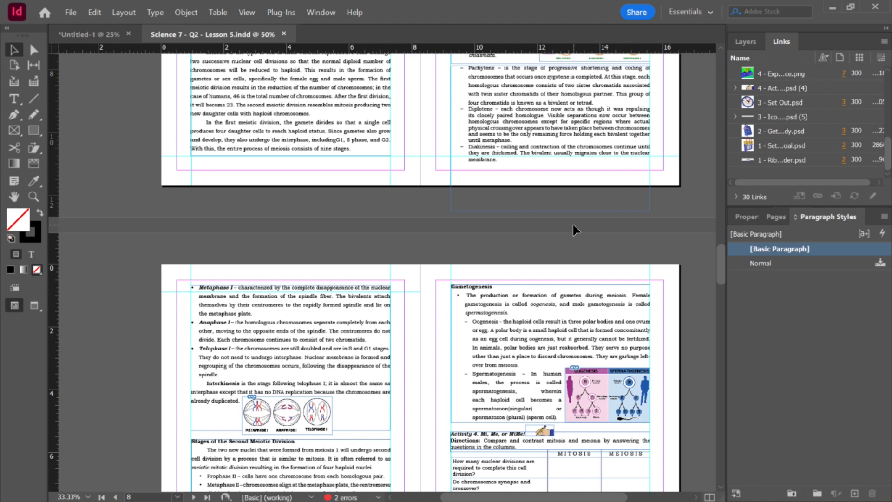
{"action": "scroll", "coordinate": [574, 224], "scroll_direction": "down", "scroll_amount": 1}
{"action": "scroll", "coordinate": [573, 225], "scroll_direction": "up", "scroll_amount": 1}
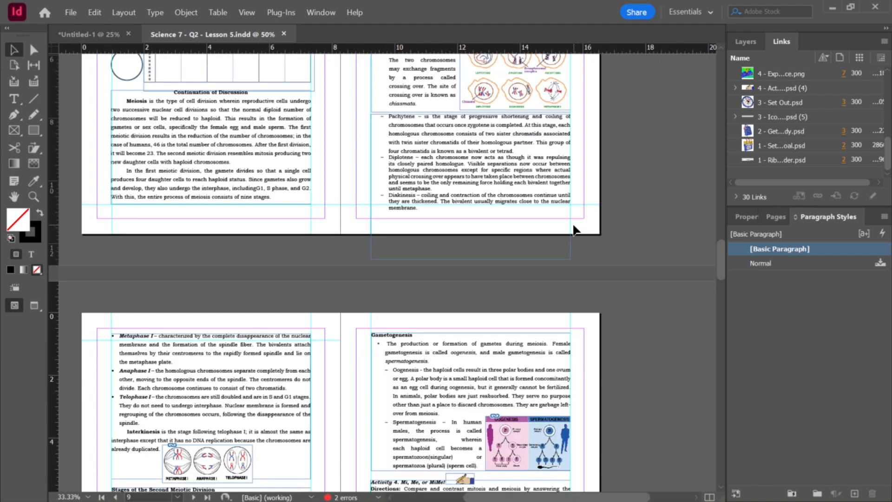
{"action": "left_click", "coordinate": [564, 250]}
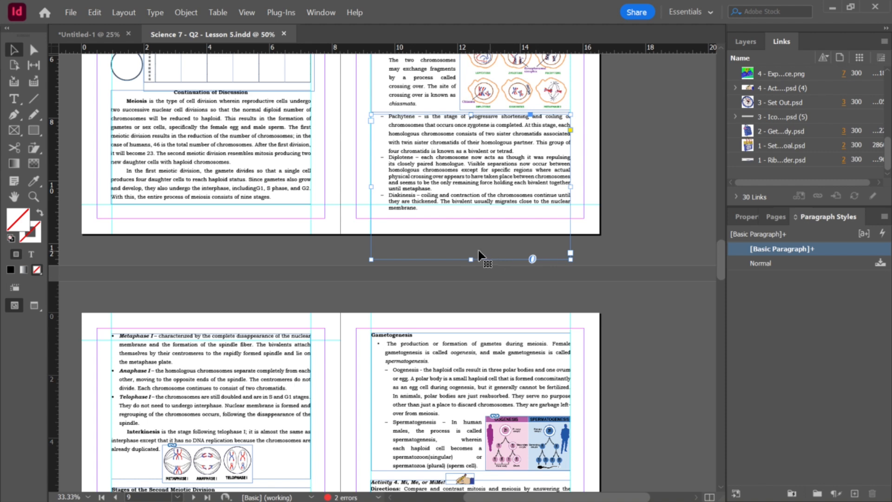
{"action": "left_click_drag", "start_coordinate": [472, 259], "coordinate": [472, 211]}
Step: Float the Lesson 5 document window over the workbook and bring up its Pages panel
{"action": "scroll", "coordinate": [555, 269], "scroll_direction": "down", "scroll_amount": 2}
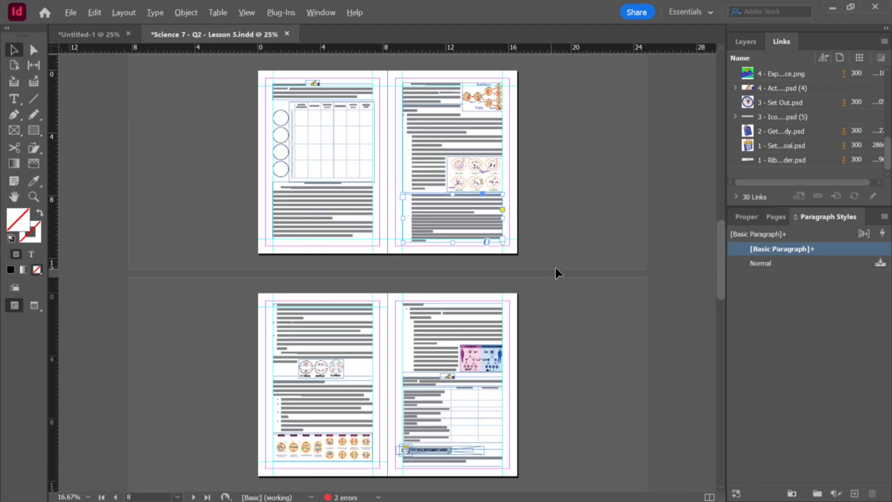
{"action": "scroll", "coordinate": [626, 320], "scroll_direction": "down", "scroll_amount": 3}
{"action": "scroll", "coordinate": [626, 320], "scroll_direction": "up", "scroll_amount": 3}
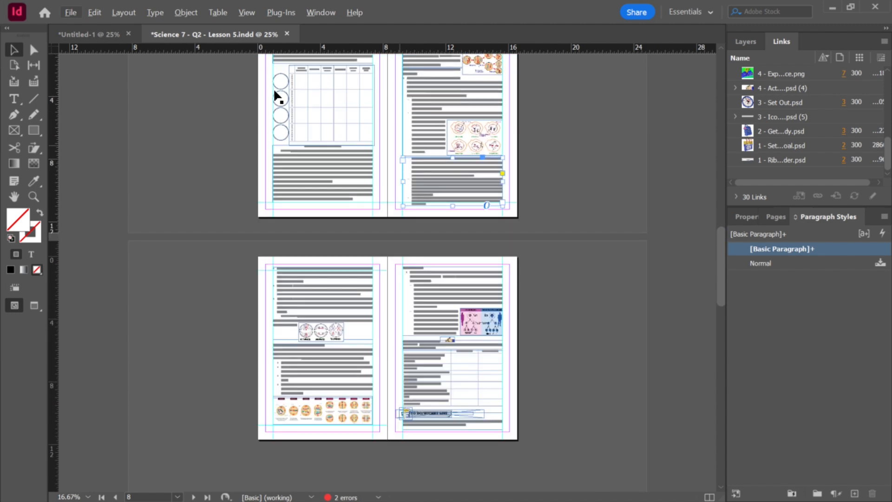
{"action": "left_click_drag", "start_coordinate": [197, 36], "coordinate": [163, 127]}
{"action": "scroll", "coordinate": [571, 248], "scroll_direction": "down", "scroll_amount": 3}
{"action": "left_click", "coordinate": [553, 247]}
{"action": "left_click_drag", "start_coordinate": [526, 126], "coordinate": [368, 147]}
{"action": "left_click", "coordinate": [776, 217]}
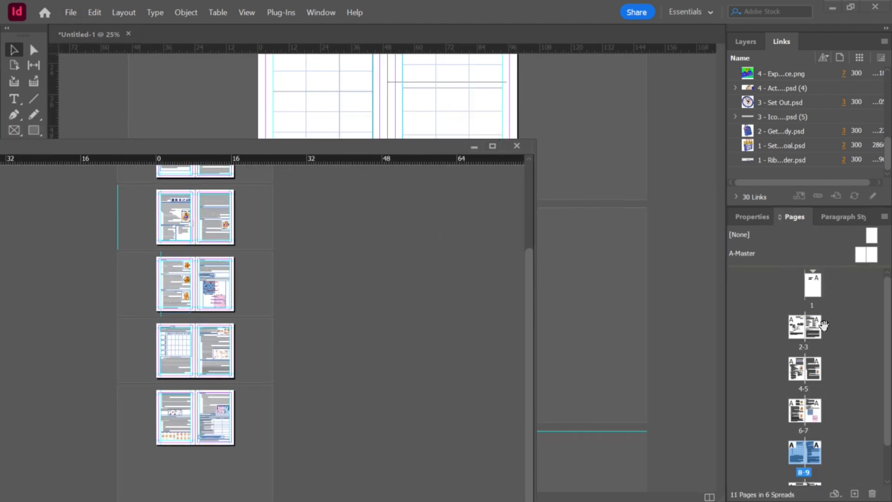
{"action": "left_click", "coordinate": [796, 331]}
{"action": "scroll", "coordinate": [808, 405], "scroll_direction": "down", "scroll_amount": 1}
{"action": "left_click", "coordinate": [812, 461], "text": "shift"}
{"action": "scroll", "coordinate": [808, 315], "scroll_direction": "up", "scroll_amount": 1}
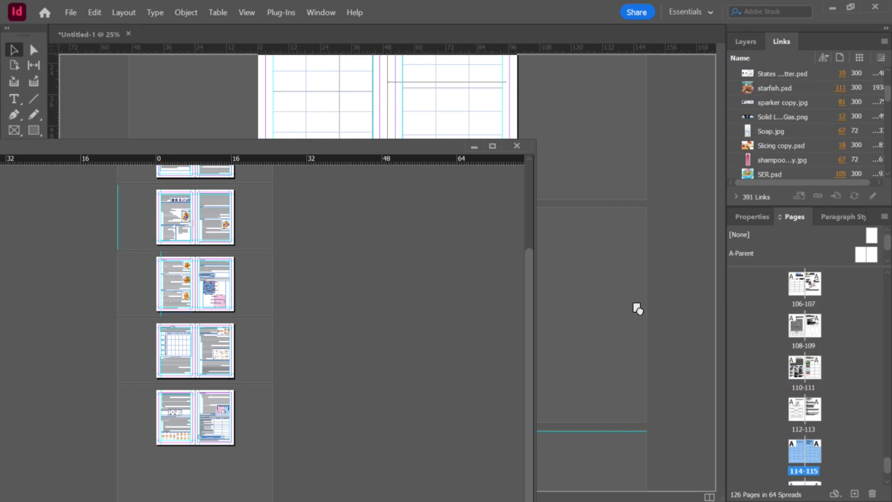
{"action": "key", "text": "ctrl+shift+p"}
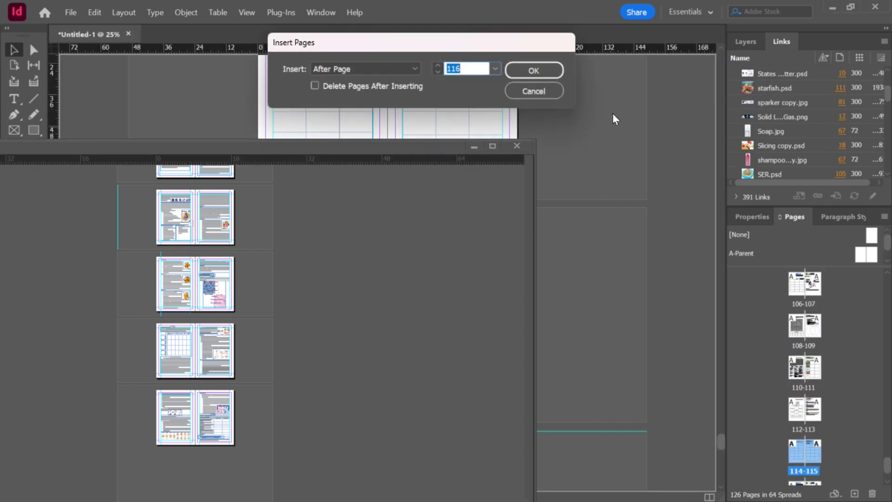
{"action": "left_click", "coordinate": [560, 92]}
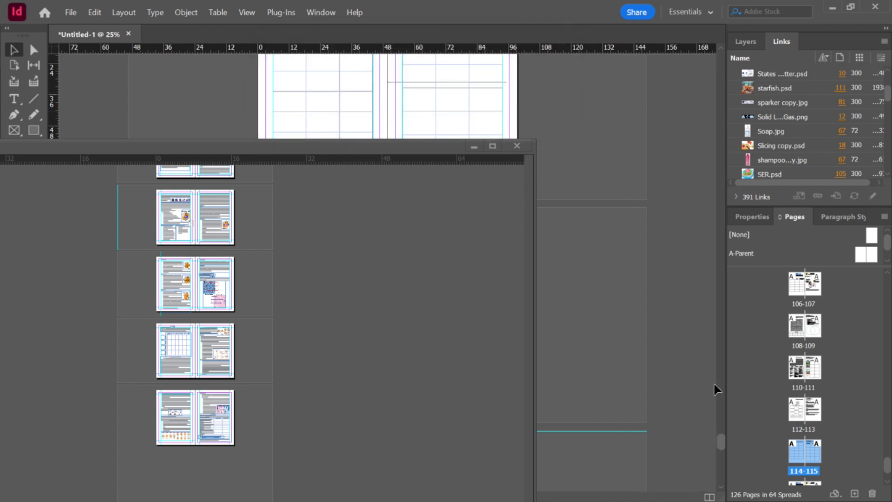
Step: Move all Lesson 5 pages into the workbook after page 126, then close the Lesson 5 document
{"action": "left_click", "coordinate": [589, 247]}
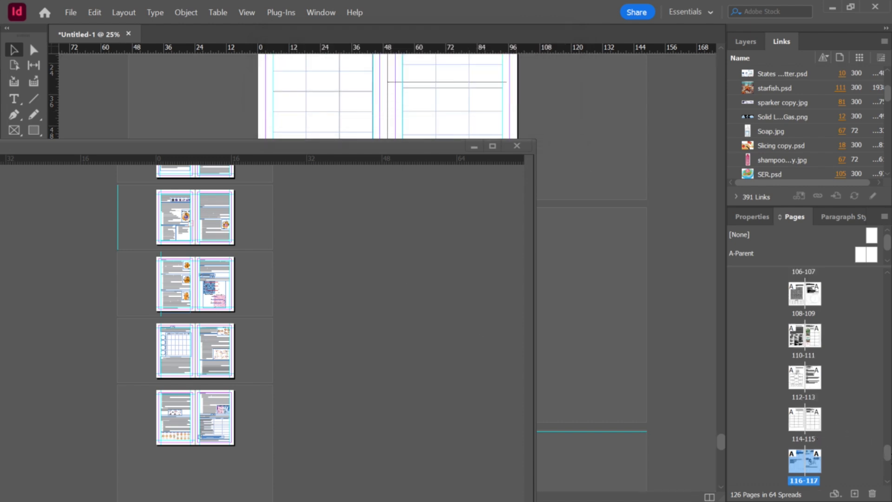
{"action": "left_click_drag", "start_coordinate": [888, 455], "coordinate": [888, 488]}
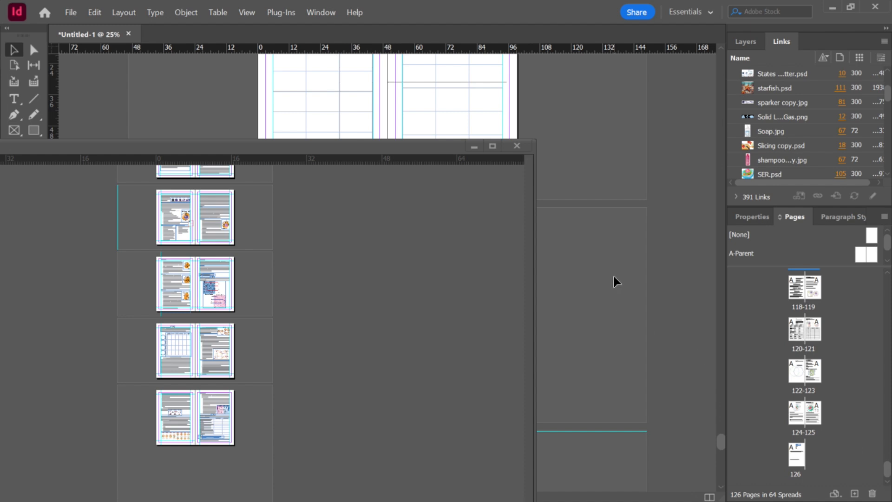
{"action": "left_click", "coordinate": [227, 239]}
{"action": "left_click", "coordinate": [801, 331]}
{"action": "scroll", "coordinate": [817, 396], "scroll_direction": "down", "scroll_amount": 1}
{"action": "left_click", "coordinate": [672, 417]}
{"action": "key", "text": "ctrl+alt+shift+p"}
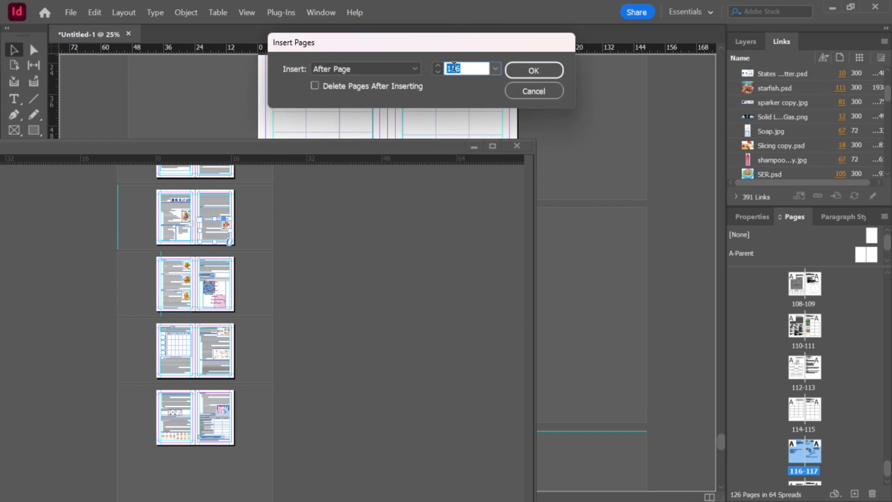
{"action": "type", "text": "12"}
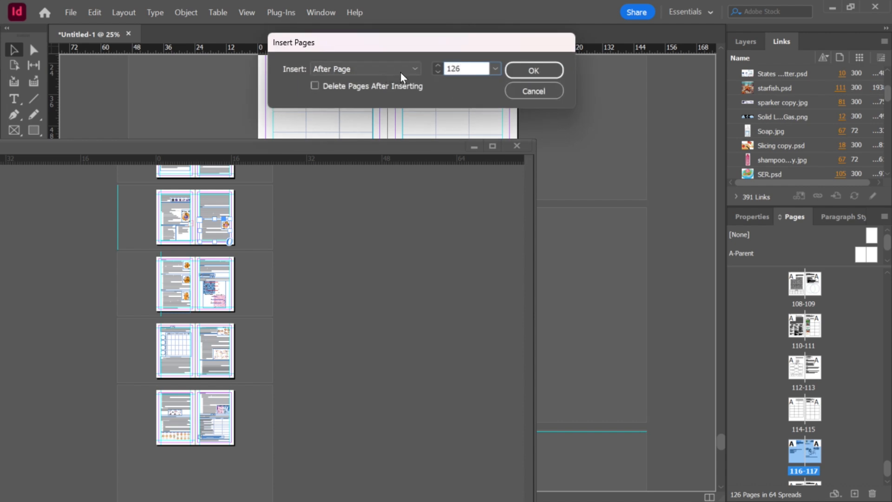
{"action": "type", "text": "6"}
{"action": "left_click", "coordinate": [522, 70]}
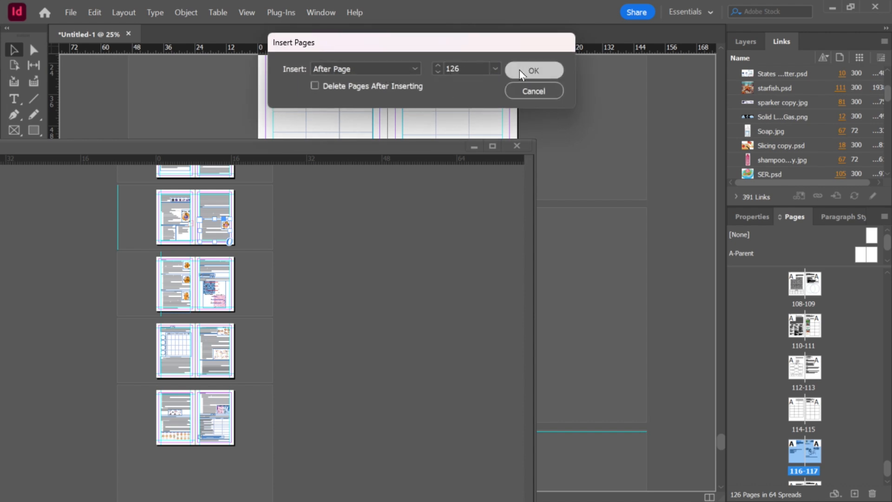
{"action": "left_click", "coordinate": [519, 146]}
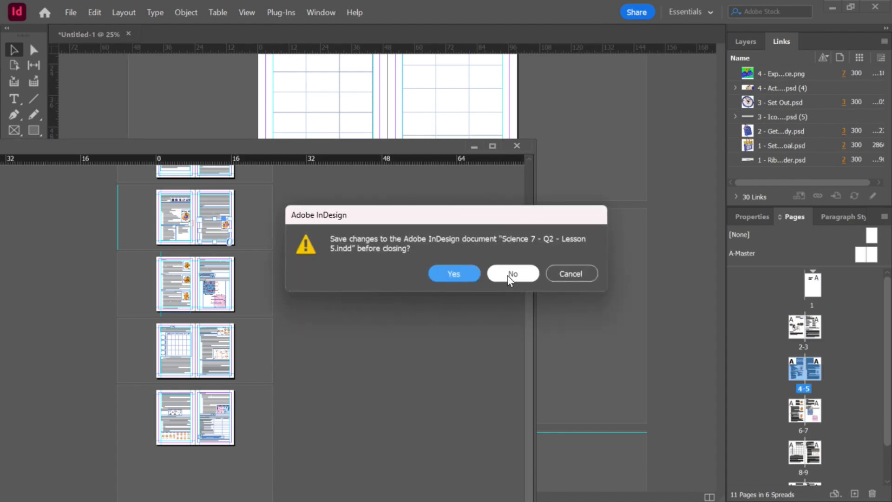
{"action": "left_click", "coordinate": [468, 278]}
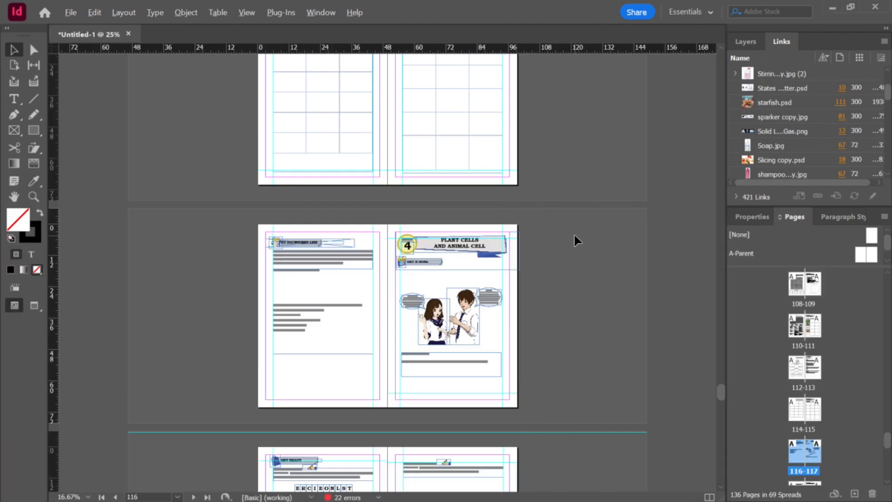
Step: Apply the TITLE PAGE paragraph style to the Lesson 5 title CELL DIVISION
{"action": "scroll", "coordinate": [576, 240], "scroll_direction": "down", "scroll_amount": 15}
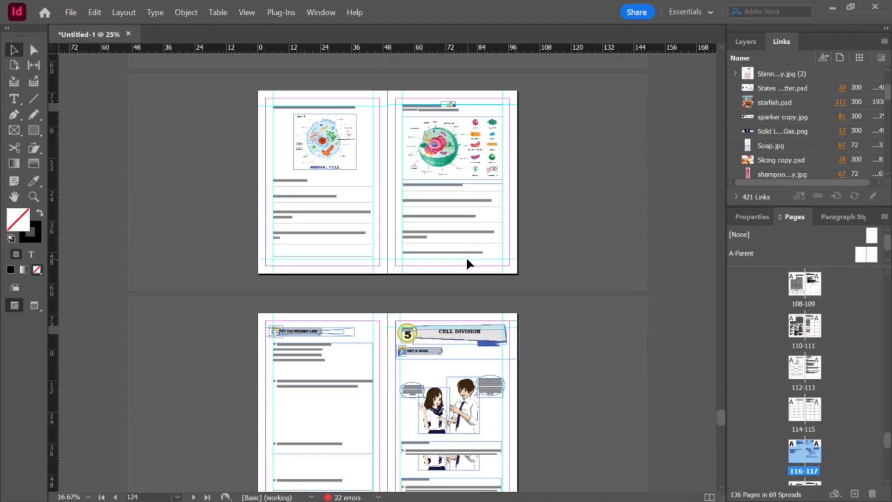
{"action": "scroll", "coordinate": [467, 260], "scroll_direction": "down", "scroll_amount": 5}
{"action": "scroll", "coordinate": [465, 216], "scroll_direction": "up", "scroll_amount": 2}
{"action": "scroll", "coordinate": [619, 210], "scroll_direction": "up", "scroll_amount": 1}
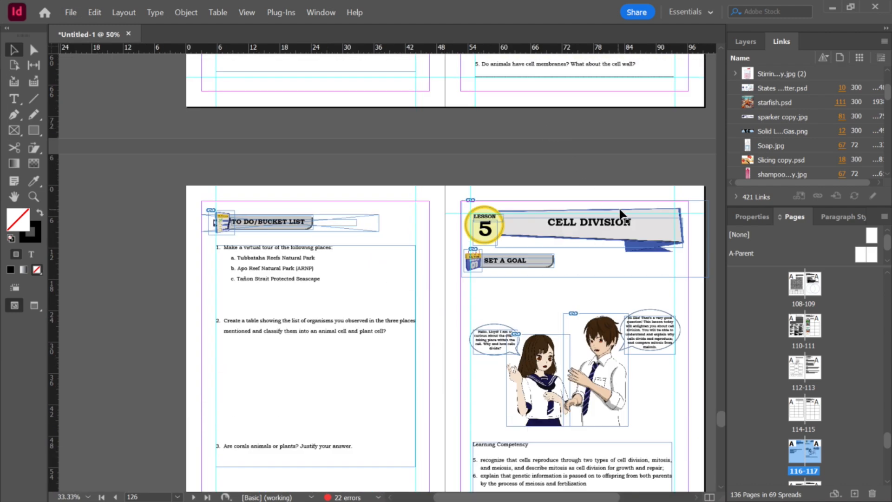
{"action": "scroll", "coordinate": [623, 215], "scroll_direction": "up", "scroll_amount": 2}
{"action": "double_click", "coordinate": [604, 236]}
{"action": "triple_click", "coordinate": [603, 236]}
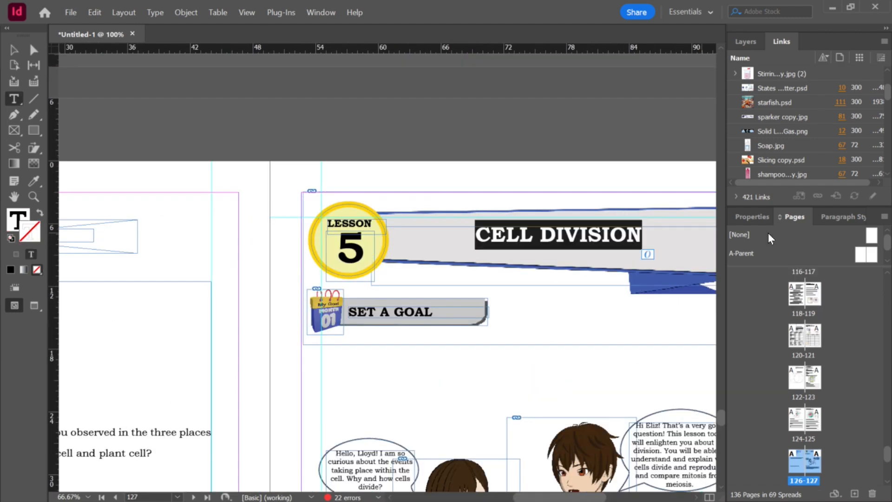
{"action": "left_click", "coordinate": [843, 216]}
{"action": "left_click", "coordinate": [882, 233]}
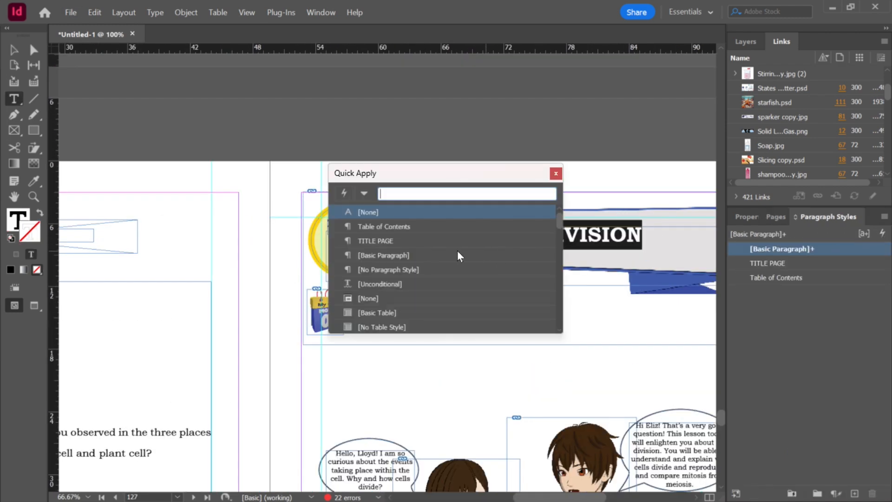
{"action": "left_click", "coordinate": [408, 241]}
{"action": "scroll", "coordinate": [454, 235], "scroll_direction": "down", "scroll_amount": 2}
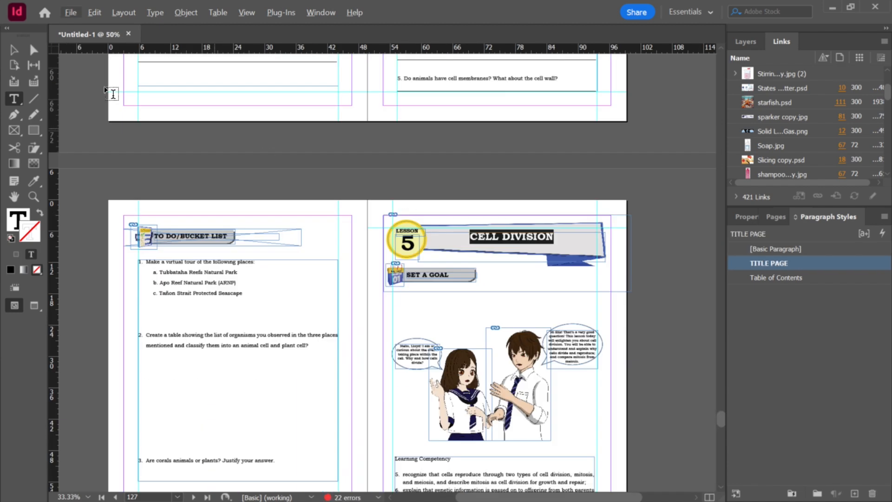
{"action": "key", "text": "Escape"}
Step: Delete the stray frame on the pasteboard below the last workbook page
{"action": "left_click", "coordinate": [311, 149]}
{"action": "key", "text": "ctrl+minus"}
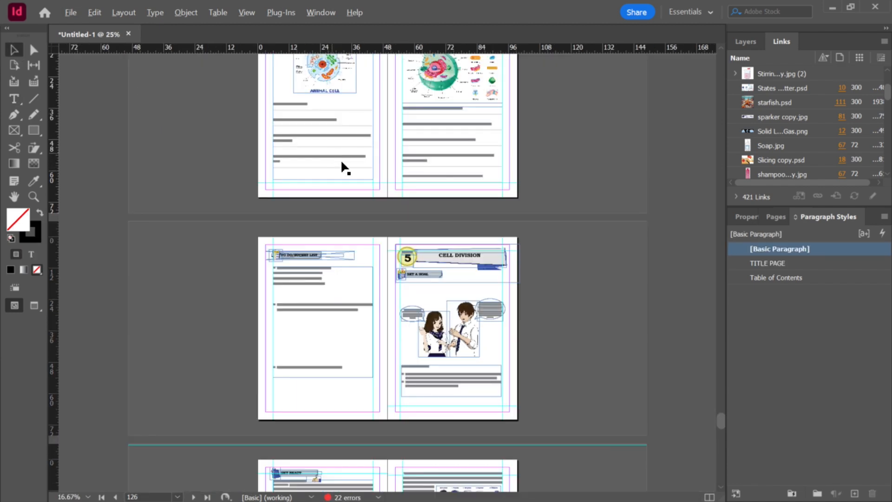
{"action": "scroll", "coordinate": [358, 190], "scroll_direction": "down", "scroll_amount": 15}
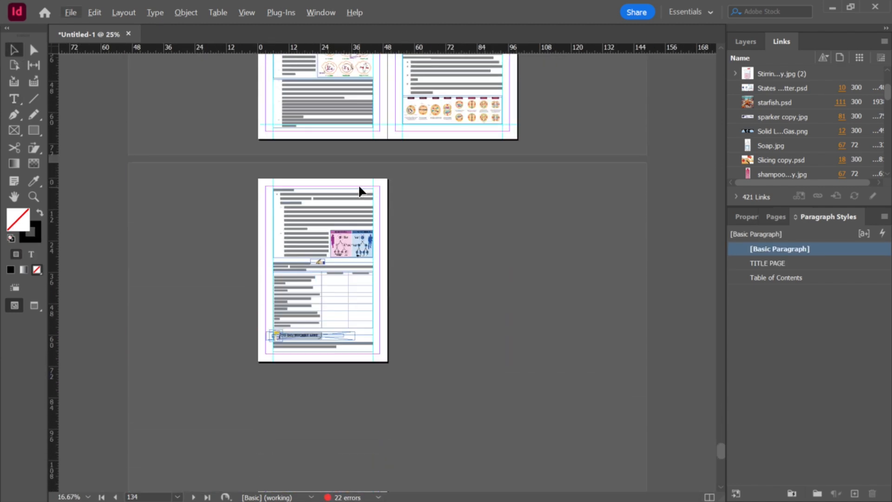
{"action": "scroll", "coordinate": [438, 235], "scroll_direction": "down", "scroll_amount": 3}
{"action": "scroll", "coordinate": [438, 234], "scroll_direction": "up", "scroll_amount": 2}
{"action": "scroll", "coordinate": [442, 229], "scroll_direction": "down", "scroll_amount": 3}
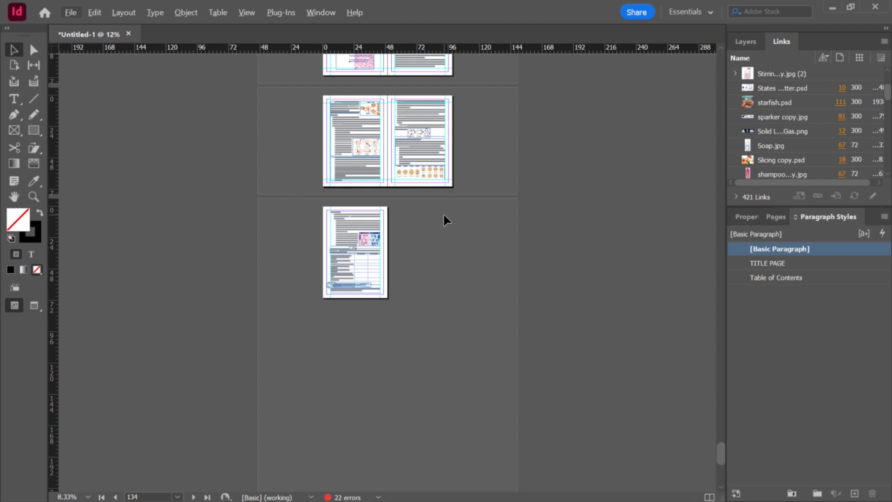
{"action": "scroll", "coordinate": [468, 227], "scroll_direction": "up", "scroll_amount": 2}
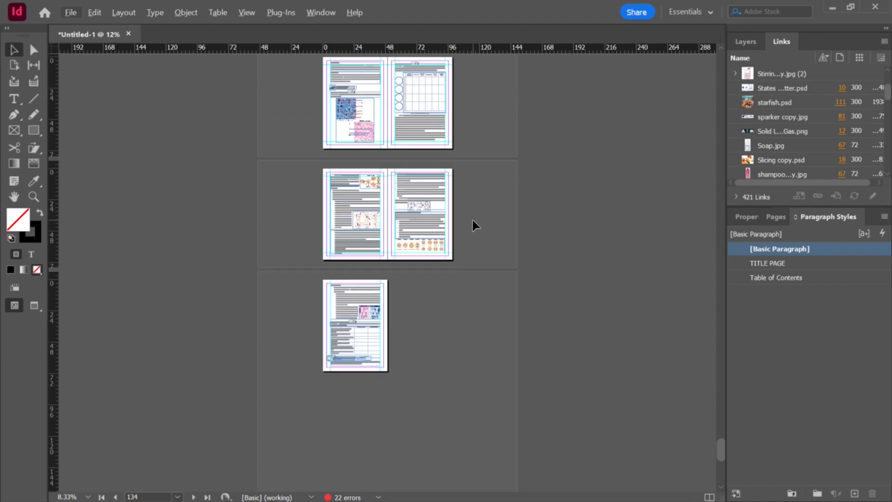
{"action": "scroll", "coordinate": [487, 288], "scroll_direction": "down", "scroll_amount": 10}
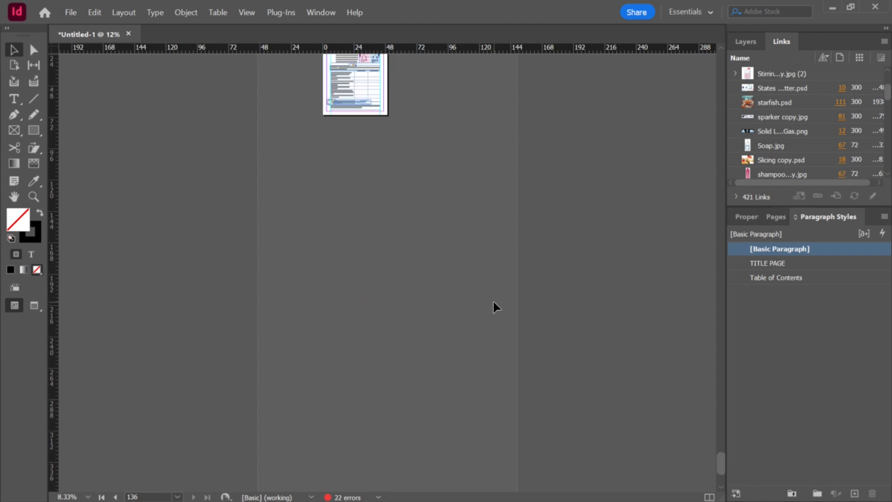
{"action": "scroll", "coordinate": [500, 292], "scroll_direction": "up", "scroll_amount": 6}
{"action": "scroll", "coordinate": [479, 313], "scroll_direction": "down", "scroll_amount": 8}
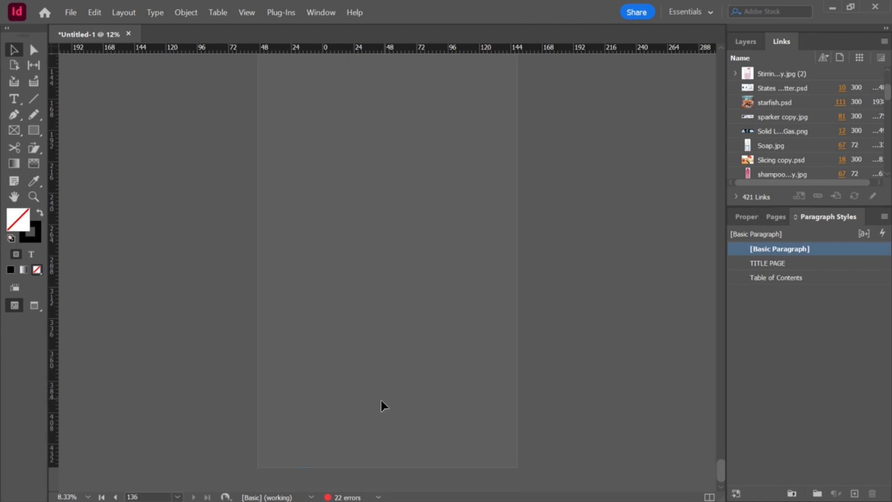
{"action": "scroll", "coordinate": [312, 468], "scroll_direction": "up", "scroll_amount": 1}
{"action": "left_click", "coordinate": [308, 472]}
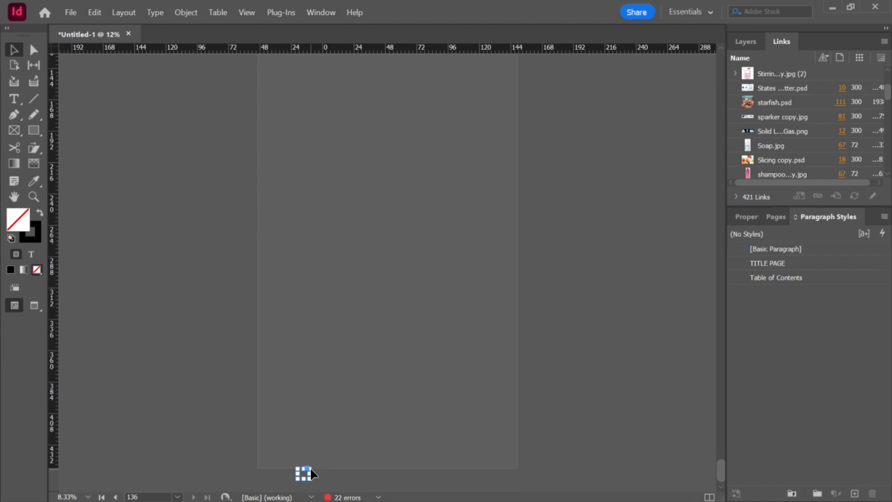
{"action": "key", "text": "Delete"}
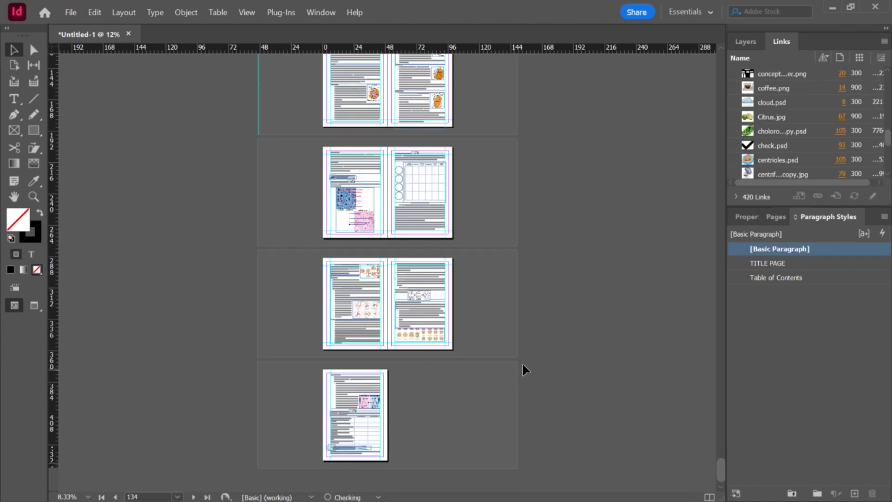
{"action": "scroll", "coordinate": [565, 340], "scroll_direction": "up", "scroll_amount": 4}
{"action": "scroll", "coordinate": [565, 341], "scroll_direction": "down", "scroll_amount": 2}
{"action": "scroll", "coordinate": [566, 340], "scroll_direction": "up", "scroll_amount": 6}
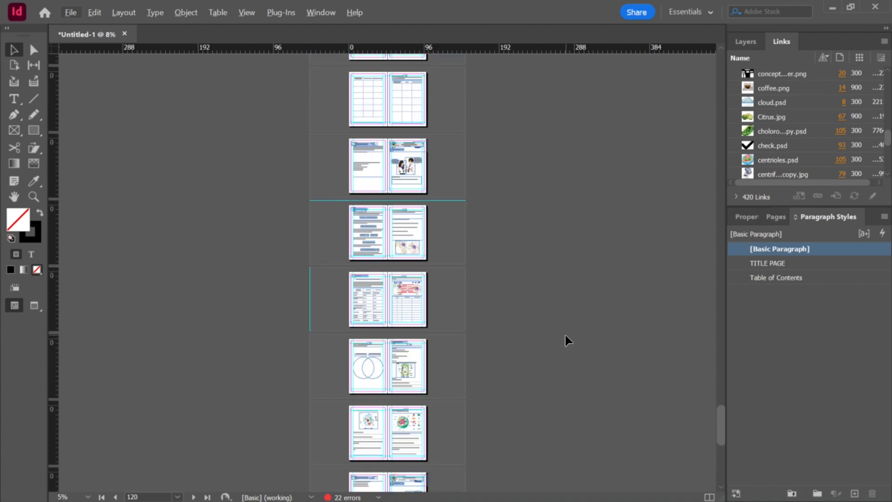
{"action": "scroll", "coordinate": [566, 340], "scroll_direction": "up", "scroll_amount": 20}
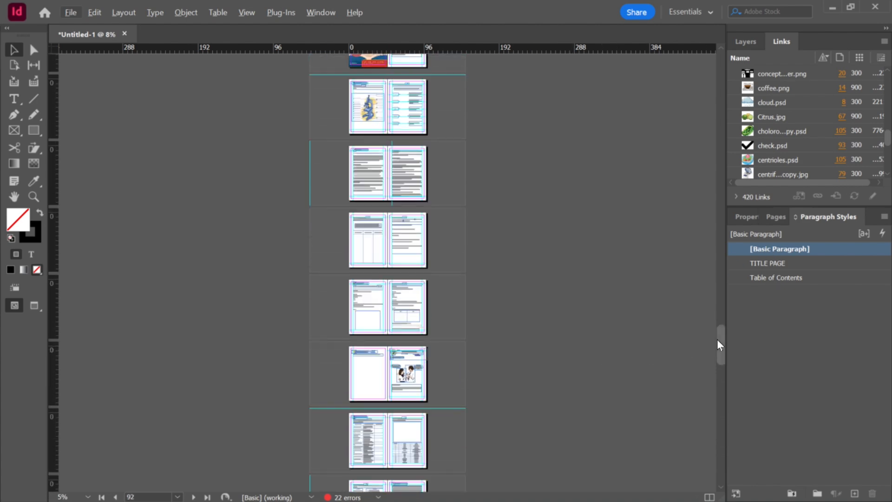
{"action": "left_click_drag", "start_coordinate": [720, 342], "coordinate": [695, 487]}
{"action": "key", "text": "ctrl+="}
{"action": "scroll", "coordinate": [530, 433], "scroll_direction": "down", "scroll_amount": 8}
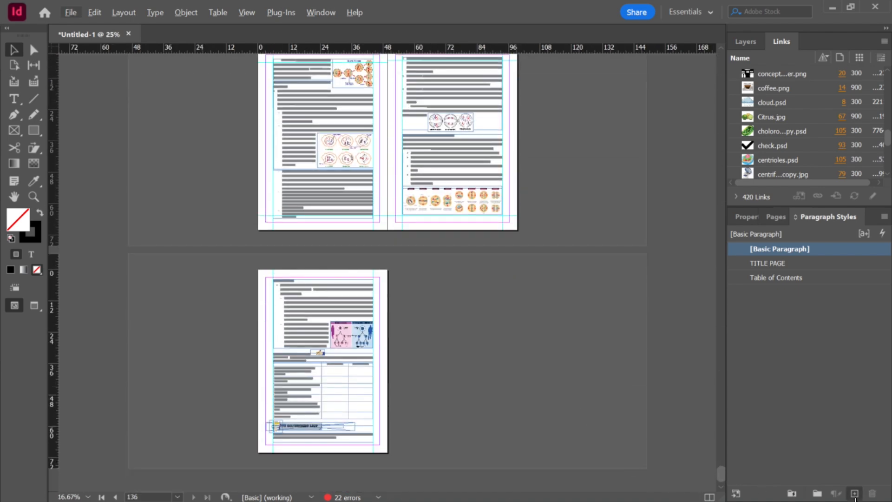
{"action": "left_click", "coordinate": [854, 493]}
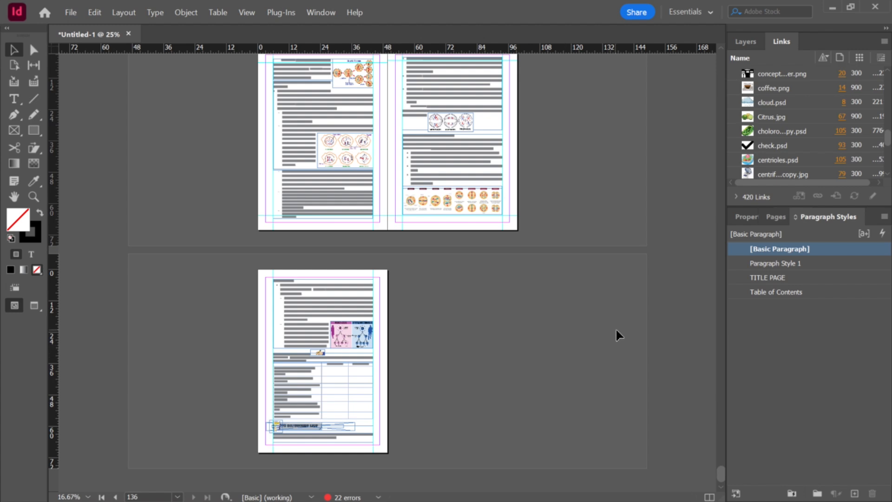
{"action": "key", "text": "ctrl+z"}
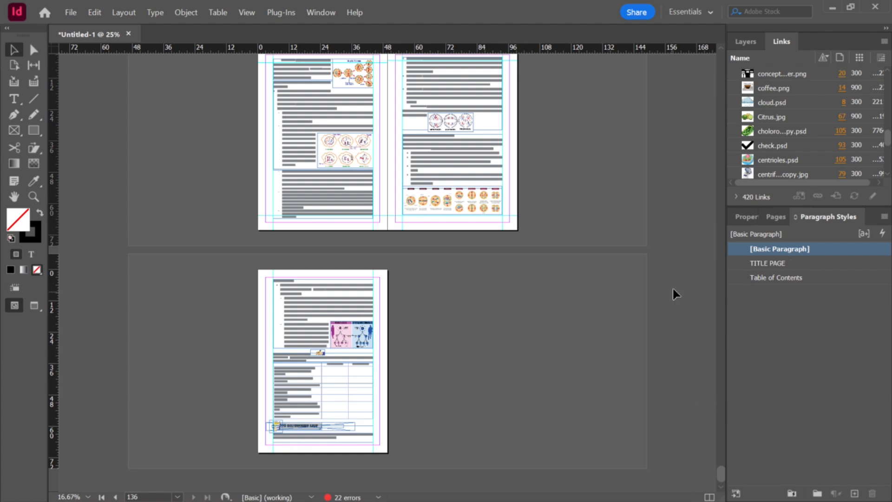
Step: Bring up the Pages panel and examine the last workbook page, page 136, up close
{"action": "left_click", "coordinate": [775, 216]}
{"action": "key", "text": "ctrl+="}
{"action": "key", "text": "ctrl+="}
{"action": "key", "text": "ctrl+="}
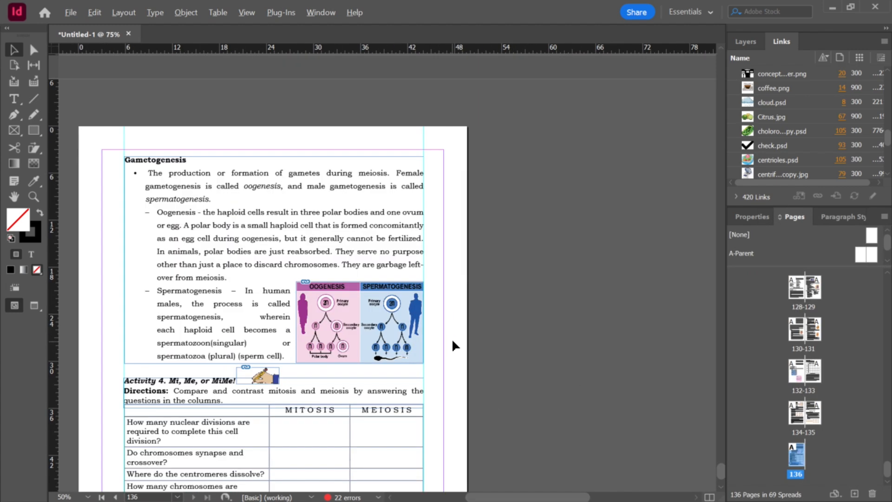
{"action": "scroll", "coordinate": [450, 339], "scroll_direction": "down", "scroll_amount": 5}
{"action": "key", "text": "ctrl+minus"}
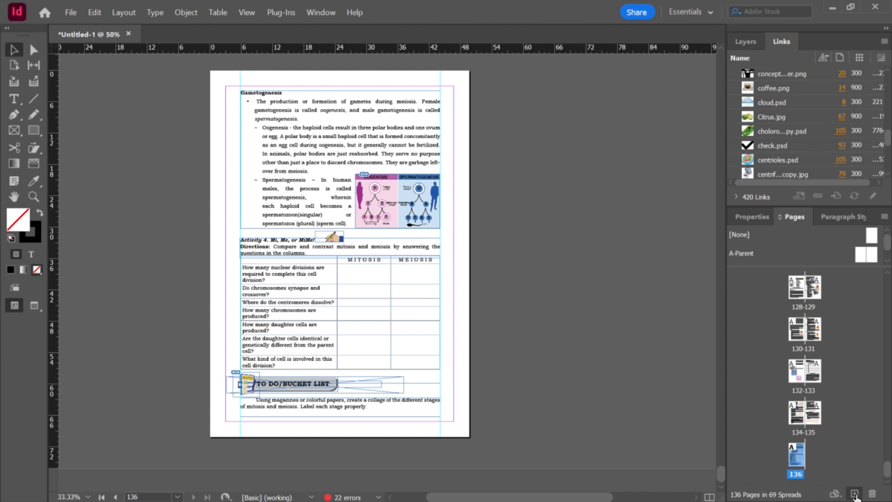
Step: Add two new pages at the end of the workbook after page 136
{"action": "left_click", "coordinate": [855, 495]}
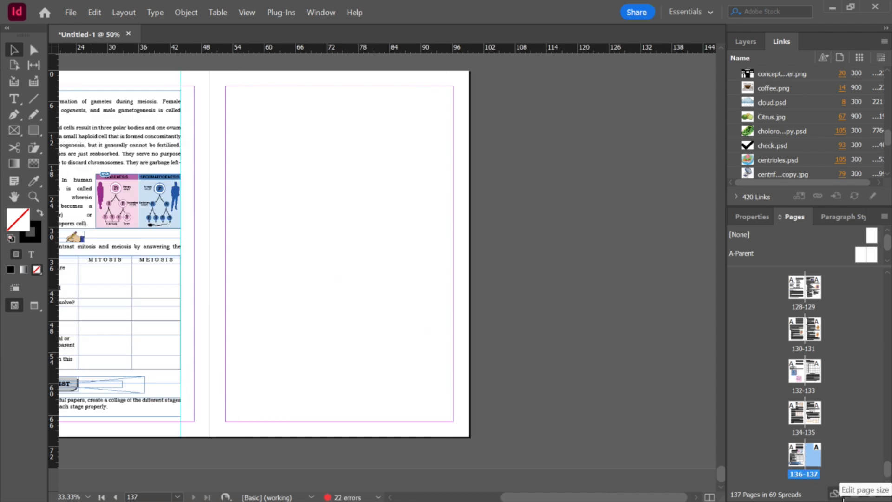
{"action": "left_click", "coordinate": [857, 495]}
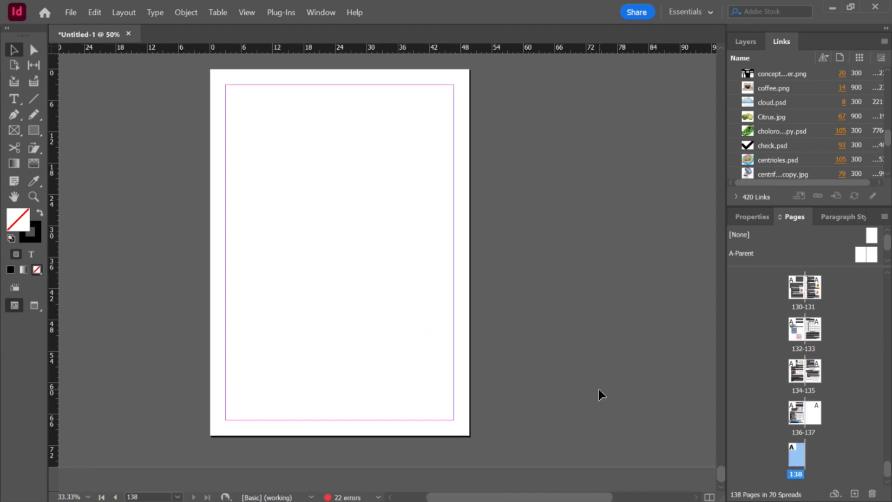
{"action": "scroll", "coordinate": [600, 384], "scroll_direction": "up", "scroll_amount": 2}
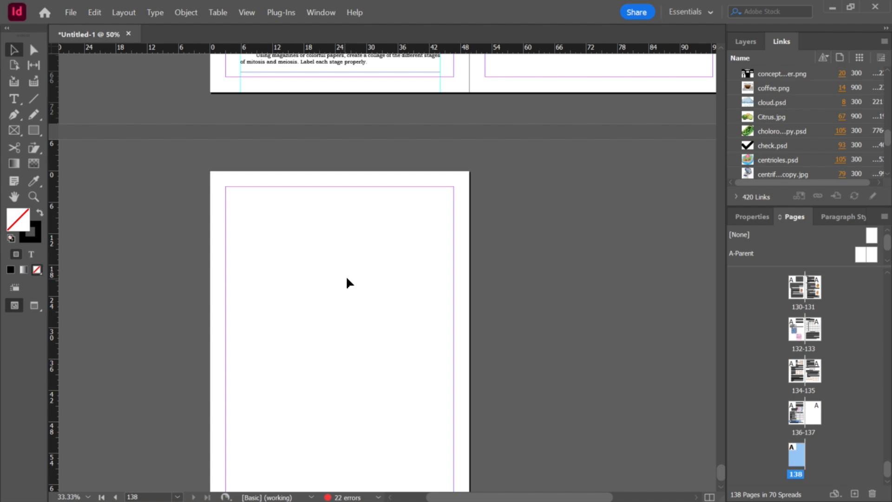
{"action": "scroll", "coordinate": [422, 308], "scroll_direction": "down", "scroll_amount": 1}
{"action": "scroll", "coordinate": [464, 304], "scroll_direction": "up", "scroll_amount": 8}
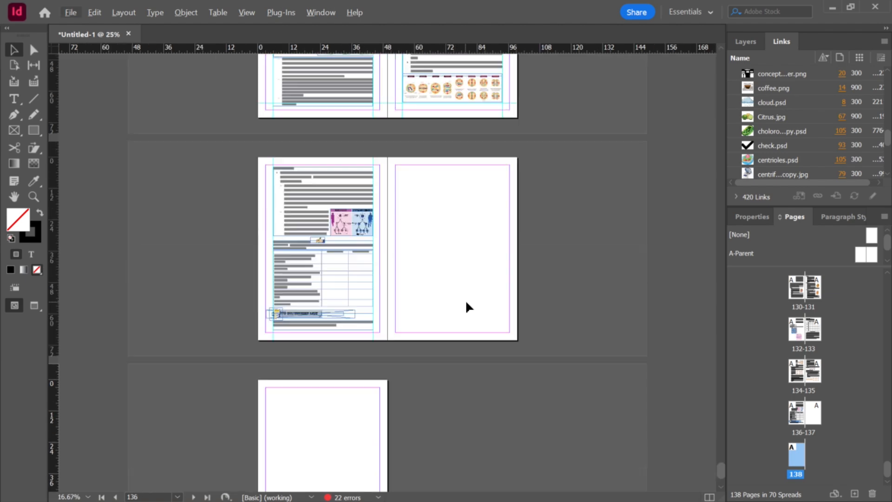
Step: Scroll through the workbook from the last pages back to the cover, Preface and contents pages
{"action": "left_click_drag", "start_coordinate": [721, 470], "coordinate": [700, 45]}
{"action": "scroll", "coordinate": [576, 217], "scroll_direction": "up", "scroll_amount": 2}
{"action": "scroll", "coordinate": [580, 221], "scroll_direction": "down", "scroll_amount": 10}
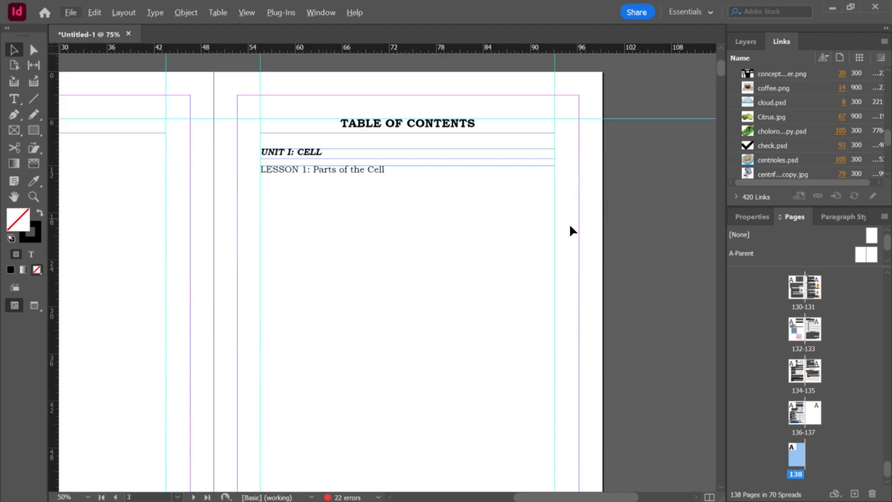
{"action": "scroll", "coordinate": [545, 238], "scroll_direction": "down", "scroll_amount": 1}
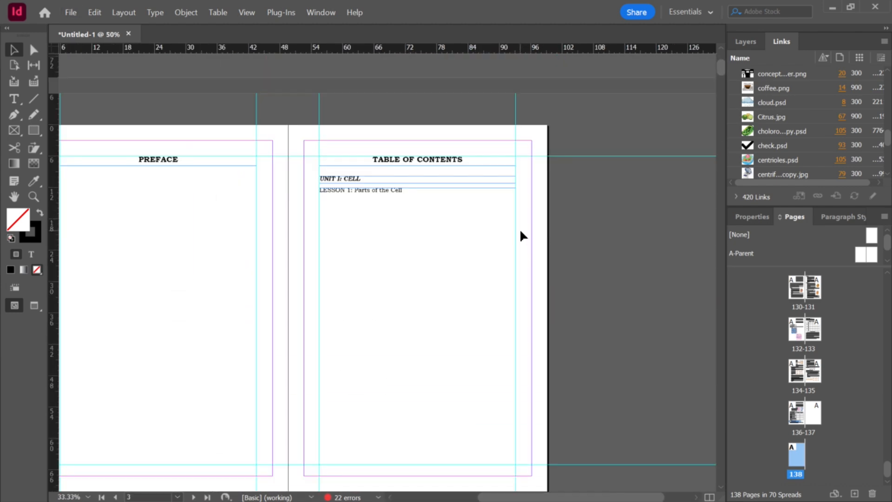
{"action": "scroll", "coordinate": [520, 236], "scroll_direction": "down", "scroll_amount": 3}
{"action": "scroll", "coordinate": [520, 235], "scroll_direction": "down", "scroll_amount": 3}
{"action": "key", "text": "alt"}
{"action": "left_click_drag", "start_coordinate": [723, 71], "coordinate": [703, 481]}
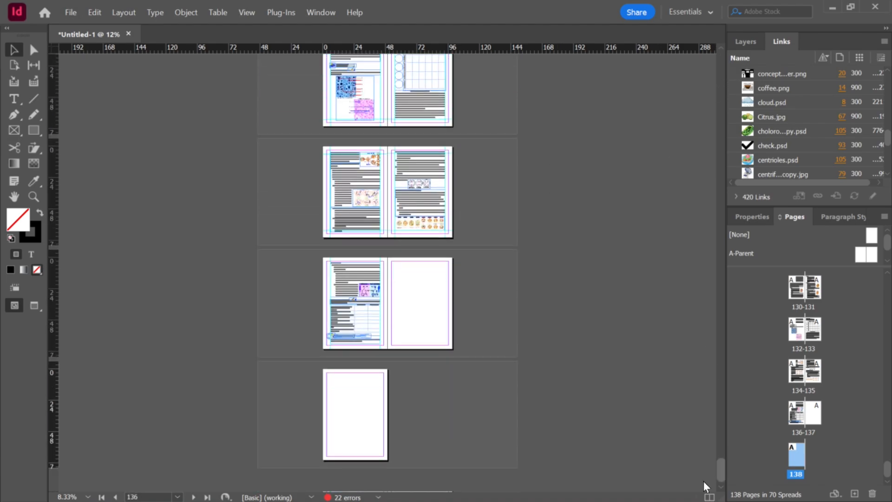
{"action": "scroll", "coordinate": [480, 258], "scroll_direction": "up", "scroll_amount": 3}
{"action": "scroll", "coordinate": [477, 248], "scroll_direction": "up", "scroll_amount": 15}
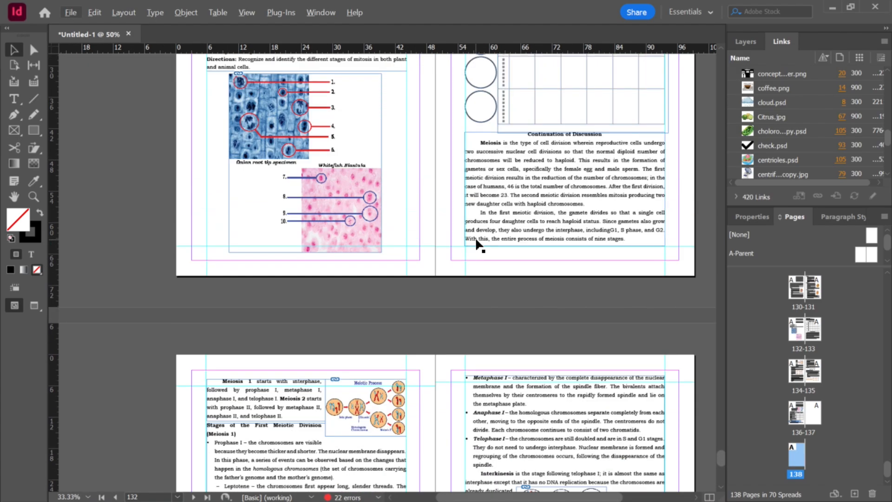
{"action": "scroll", "coordinate": [485, 245], "scroll_direction": "up", "scroll_amount": 12}
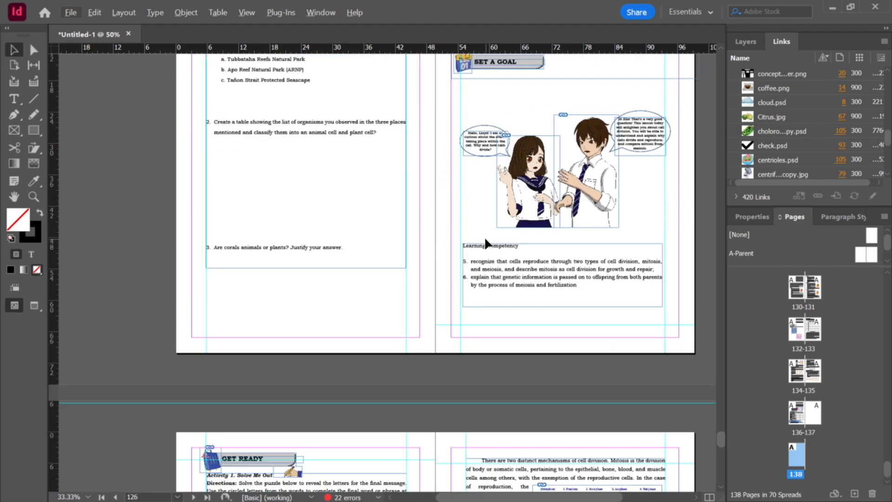
{"action": "left_click", "coordinate": [589, 316]}
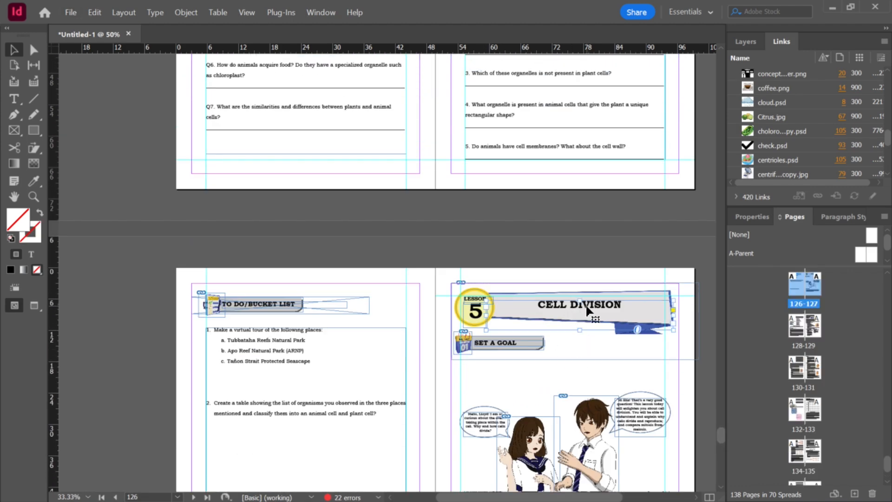
{"action": "scroll", "coordinate": [682, 300], "scroll_direction": "right", "scroll_amount": 5}
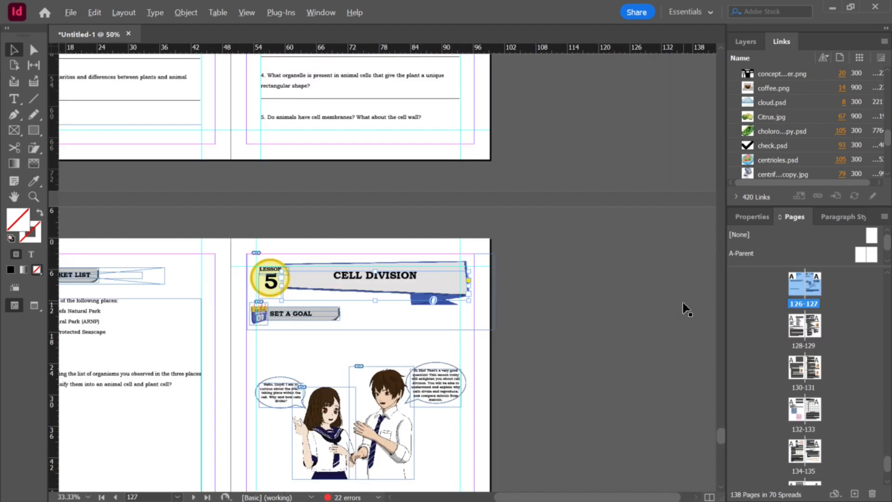
{"action": "left_click_drag", "start_coordinate": [722, 441], "coordinate": [702, 51]}
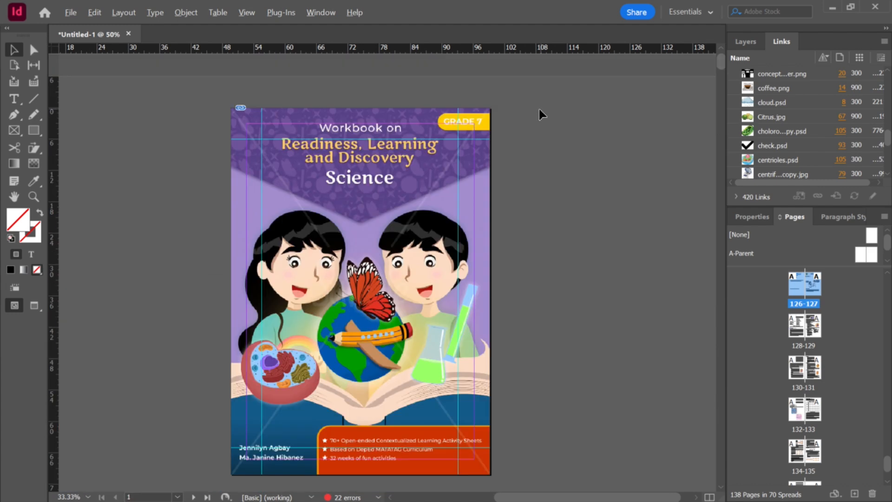
{"action": "scroll", "coordinate": [538, 111], "scroll_direction": "down", "scroll_amount": 1}
{"action": "scroll", "coordinate": [506, 267], "scroll_direction": "down", "scroll_amount": 3}
{"action": "scroll", "coordinate": [507, 268], "scroll_direction": "up", "scroll_amount": 2}
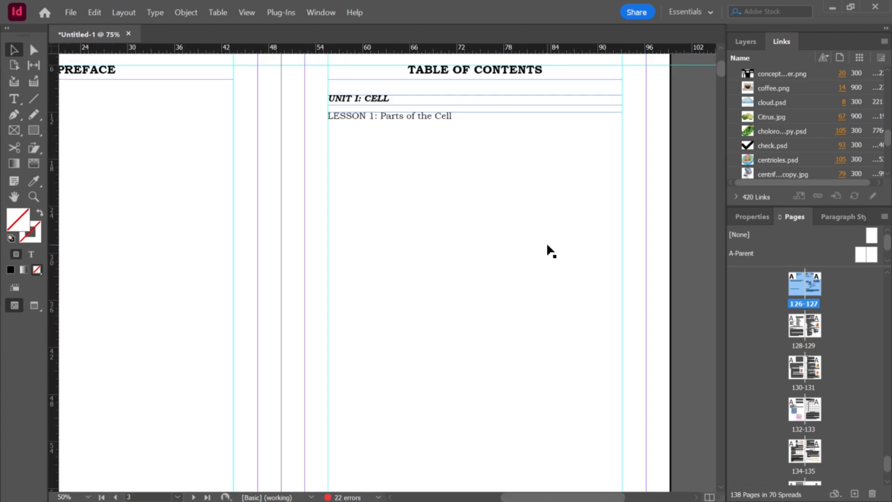
{"action": "left_click", "coordinate": [120, 13]}
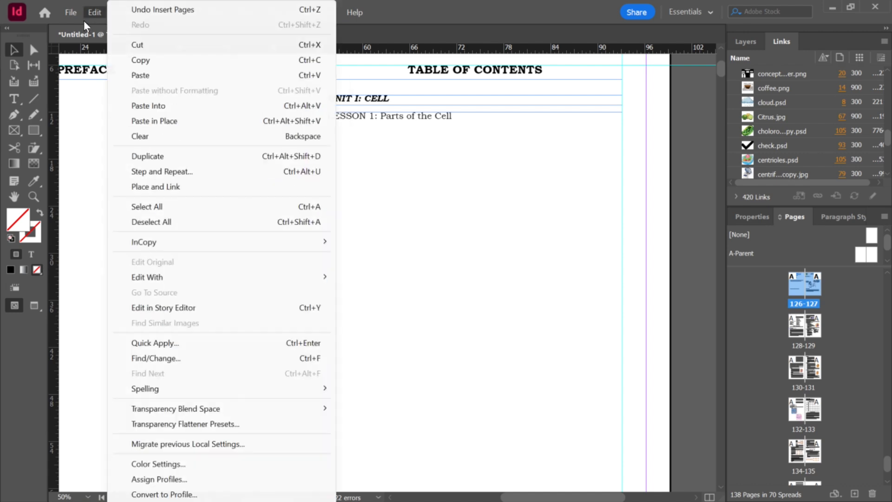
{"action": "left_click", "coordinate": [75, 11]}
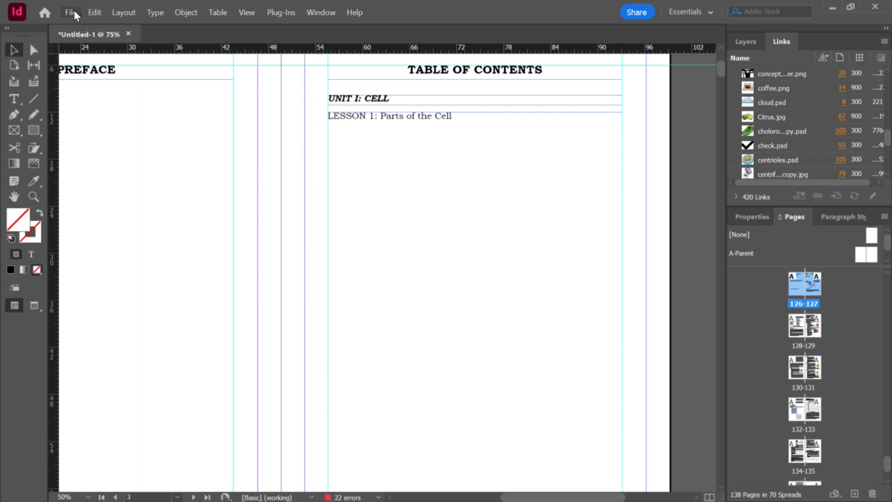
{"action": "left_click", "coordinate": [132, 17]}
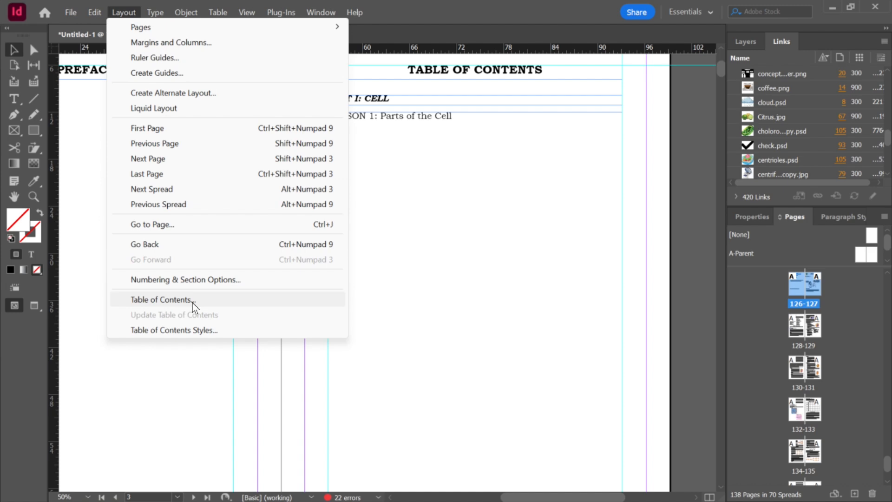
{"action": "left_click", "coordinate": [423, 182]}
{"action": "scroll", "coordinate": [426, 179], "scroll_direction": "down", "scroll_amount": 3}
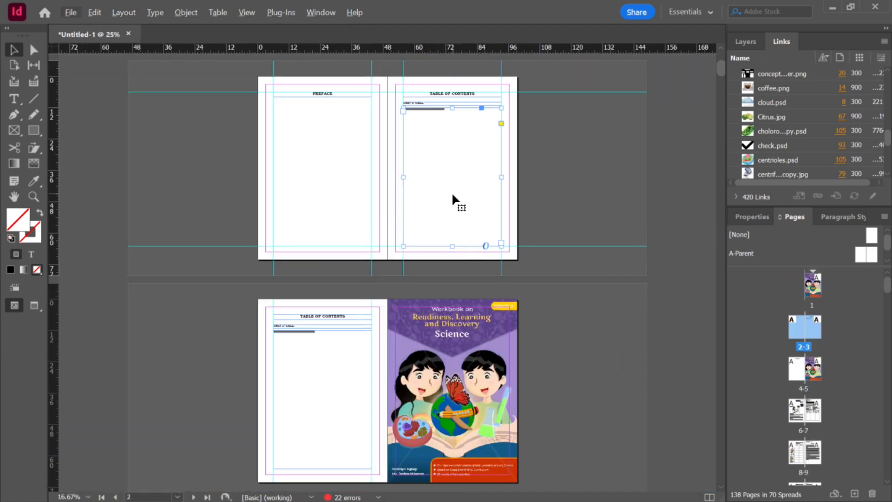
{"action": "scroll", "coordinate": [431, 278], "scroll_direction": "down", "scroll_amount": 5}
{"action": "scroll", "coordinate": [431, 284], "scroll_direction": "up", "scroll_amount": 2}
{"action": "scroll", "coordinate": [392, 378], "scroll_direction": "up", "scroll_amount": 1}
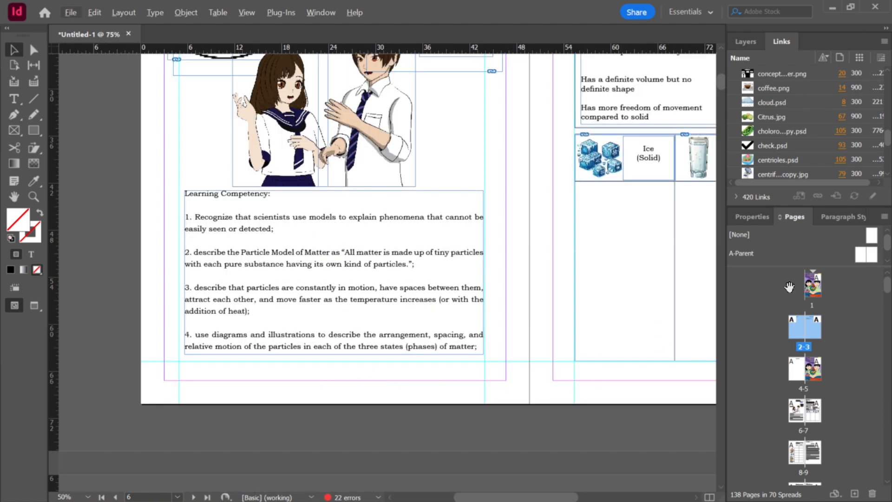
Step: Open the A-Parent parent spread for editing
{"action": "left_click", "coordinate": [862, 258]}
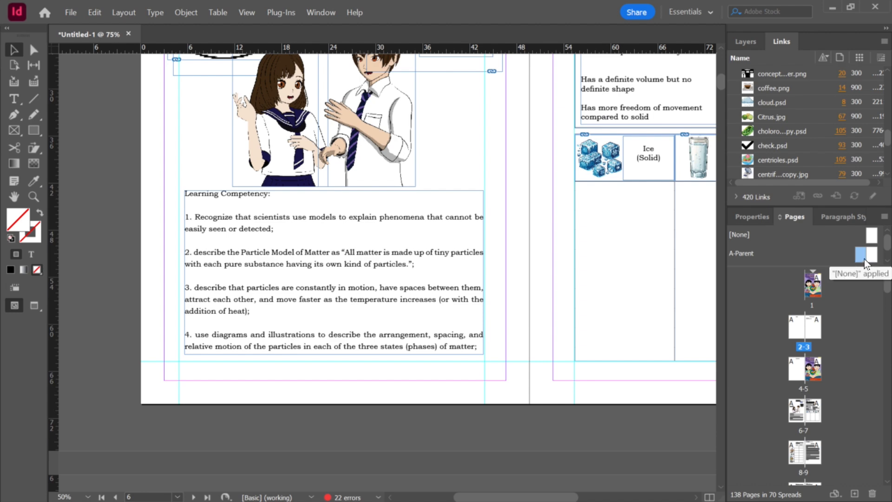
{"action": "double_click", "coordinate": [864, 259]}
{"action": "scroll", "coordinate": [562, 255], "scroll_direction": "down", "scroll_amount": 3}
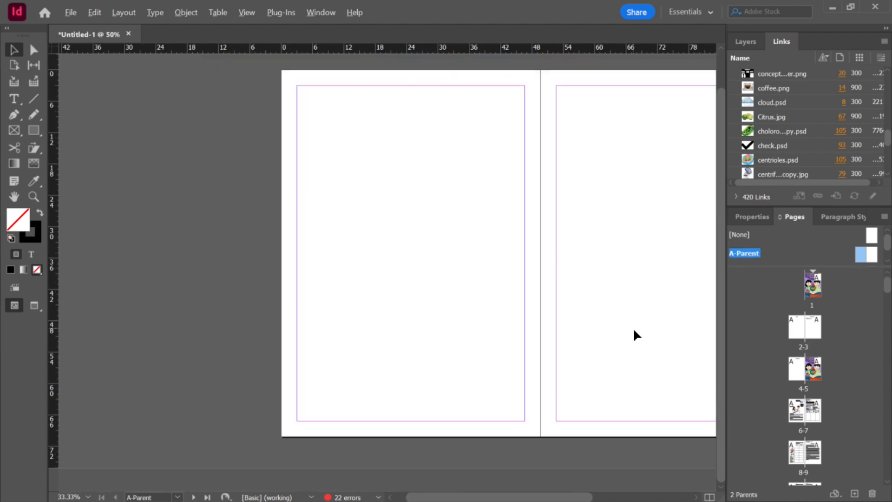
{"action": "scroll", "coordinate": [627, 327], "scroll_direction": "down", "scroll_amount": 3}
{"action": "scroll", "coordinate": [620, 326], "scroll_direction": "up", "scroll_amount": 4}
{"action": "scroll", "coordinate": [613, 324], "scroll_direction": "down", "scroll_amount": 2}
{"action": "scroll", "coordinate": [494, 345], "scroll_direction": "up", "scroll_amount": 2}
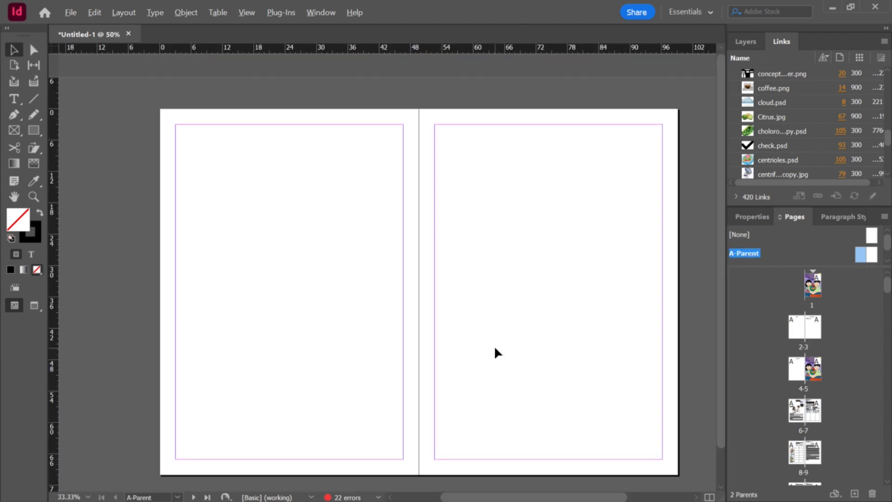
{"action": "scroll", "coordinate": [503, 346], "scroll_direction": "down", "scroll_amount": 1}
{"action": "scroll", "coordinate": [522, 350], "scroll_direction": "up", "scroll_amount": 1}
{"action": "scroll", "coordinate": [522, 350], "scroll_direction": "down", "scroll_amount": 1}
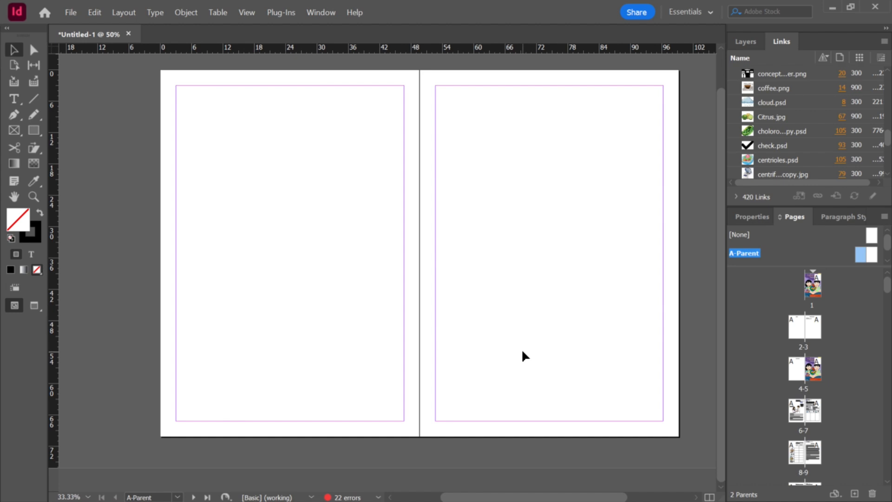
Step: Add two horizontal ruler guides on the left parent page, one near the top margin and one near the bottom margin
{"action": "left_click_drag", "start_coordinate": [333, 51], "coordinate": [331, 101]}
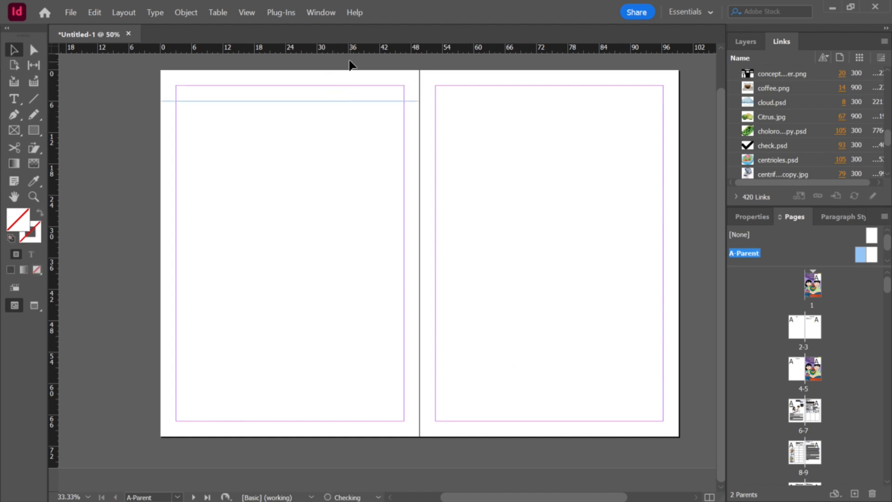
{"action": "left_click_drag", "start_coordinate": [353, 50], "coordinate": [345, 403]}
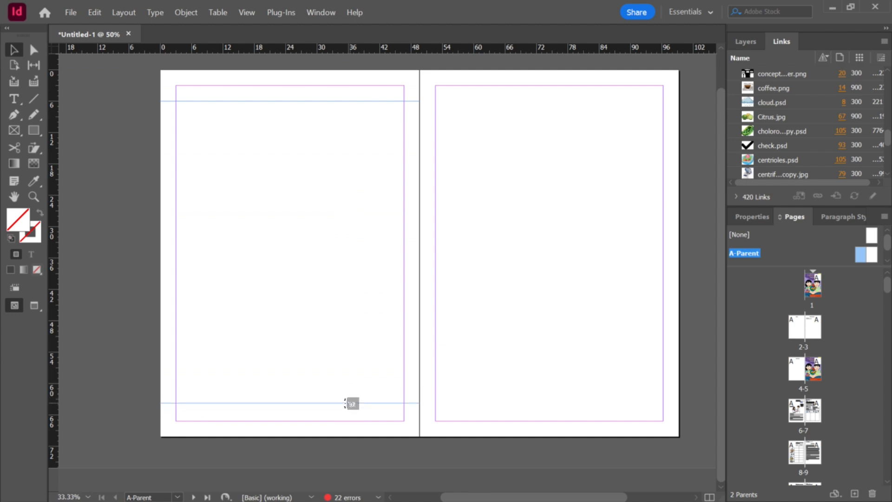
{"action": "left_click_drag", "start_coordinate": [345, 403], "coordinate": [352, 403]}
{"action": "scroll", "coordinate": [218, 413], "scroll_direction": "up", "scroll_amount": 3}
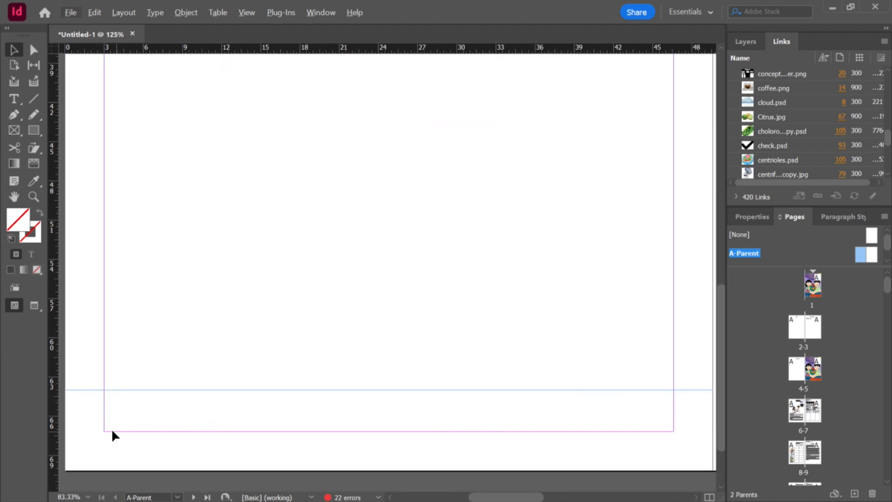
{"action": "scroll", "coordinate": [137, 428], "scroll_direction": "down", "scroll_amount": 1}
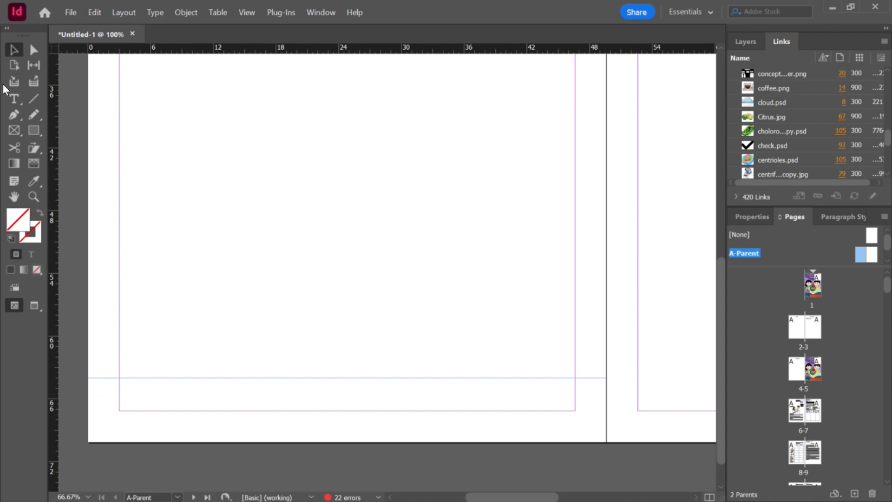
Step: Draw a text frame at the bottom of the left parent page and enter the footer text Science 7 Workbook
{"action": "left_click", "coordinate": [14, 99]}
{"action": "left_click_drag", "start_coordinate": [122, 399], "coordinate": [249, 410]}
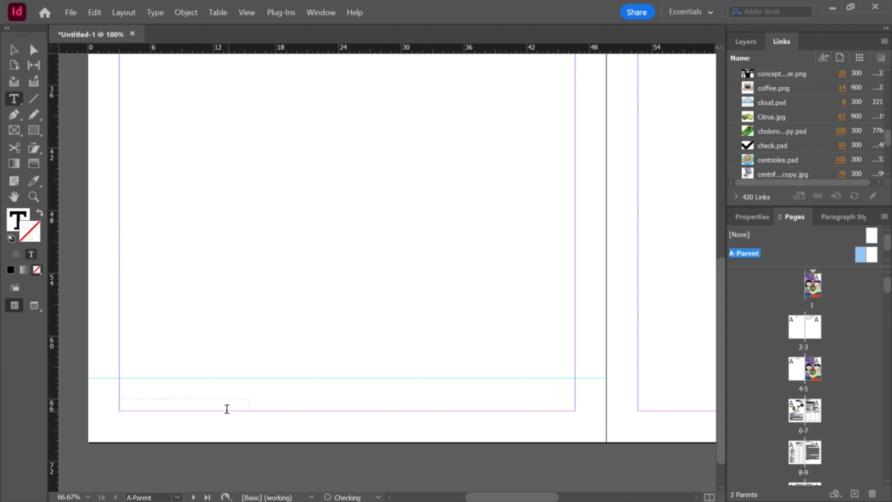
{"action": "type", "text": "Science 7"}
{"action": "key", "text": "ctrl+a"}
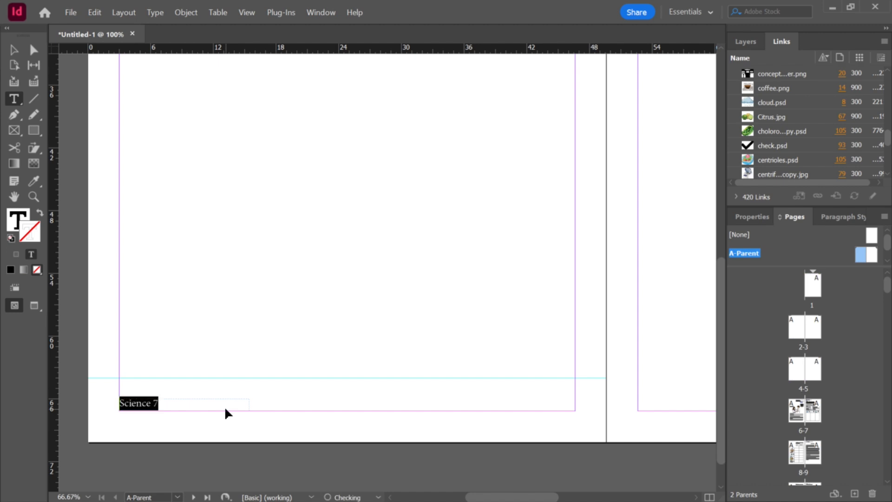
{"action": "left_click", "coordinate": [185, 404]}
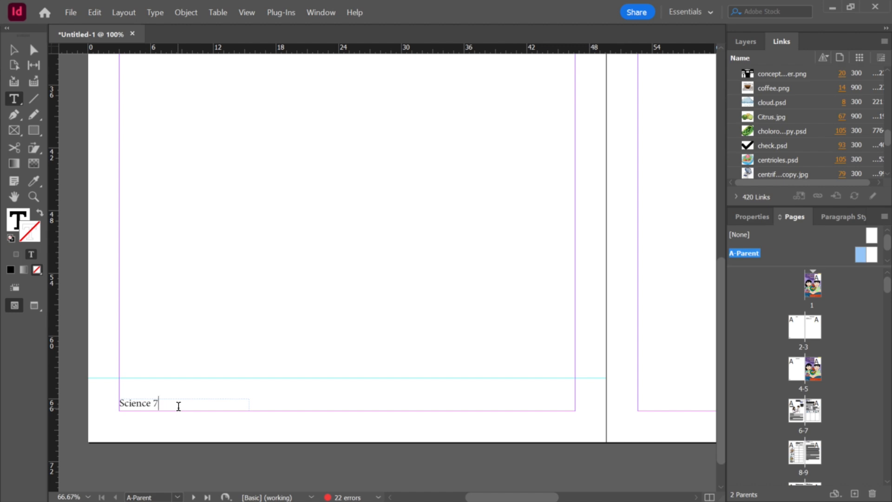
{"action": "key", "text": "ctrl+a"}
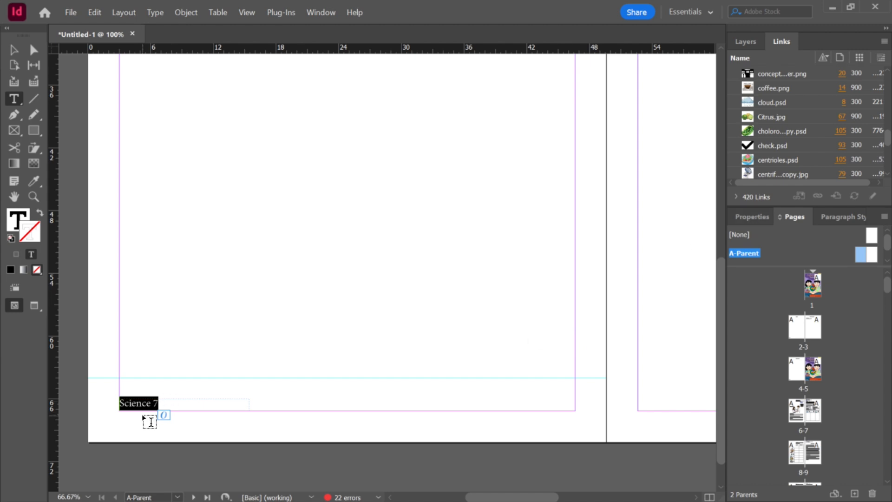
{"action": "left_click", "coordinate": [171, 403]}
{"action": "type", "text": "Workbook"}
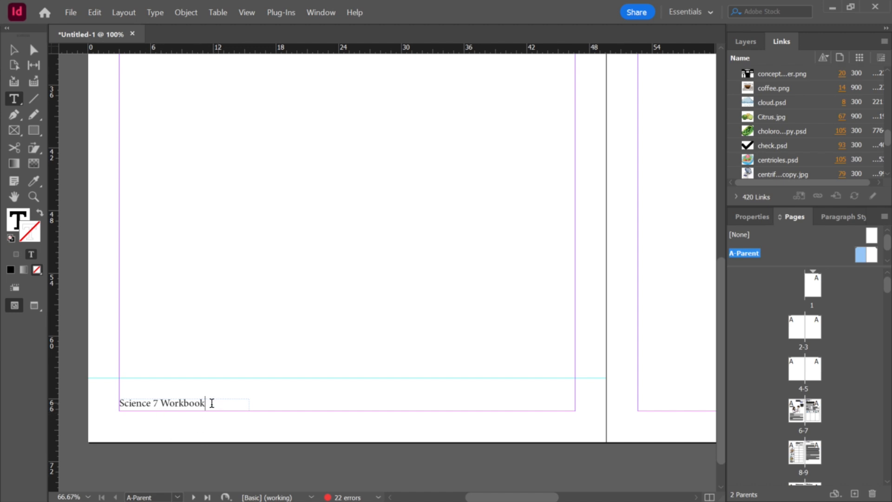
Step: Format the footer text Science 7 Workbook as Bookman Old Style Italic at 10 pt
{"action": "triple_click", "coordinate": [227, 407]}
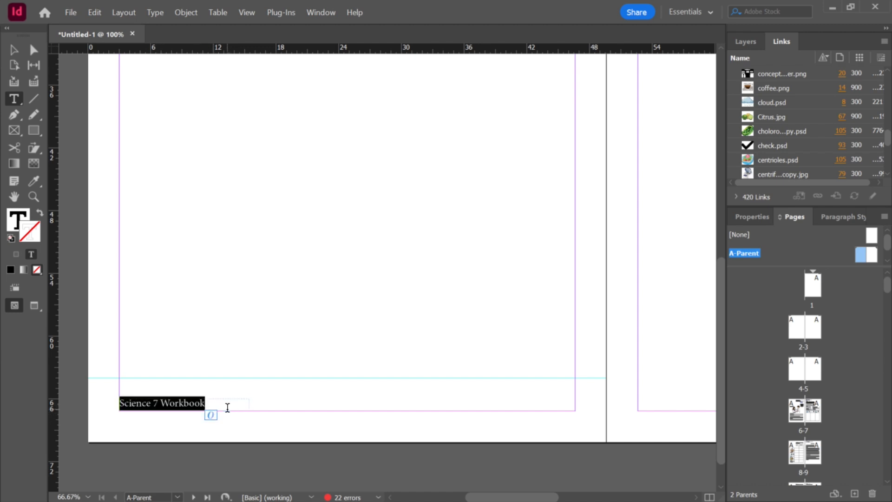
{"action": "left_click", "coordinate": [762, 219]}
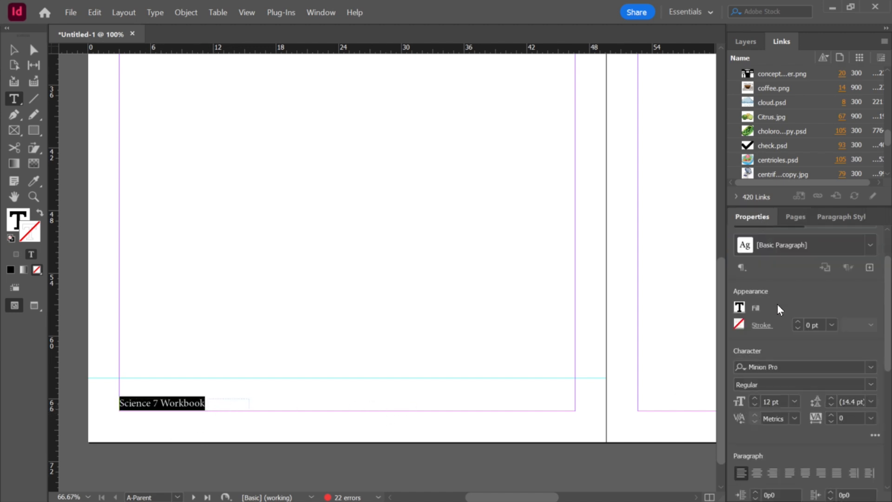
{"action": "left_click", "coordinate": [811, 367]}
{"action": "type", "text": "bo"}
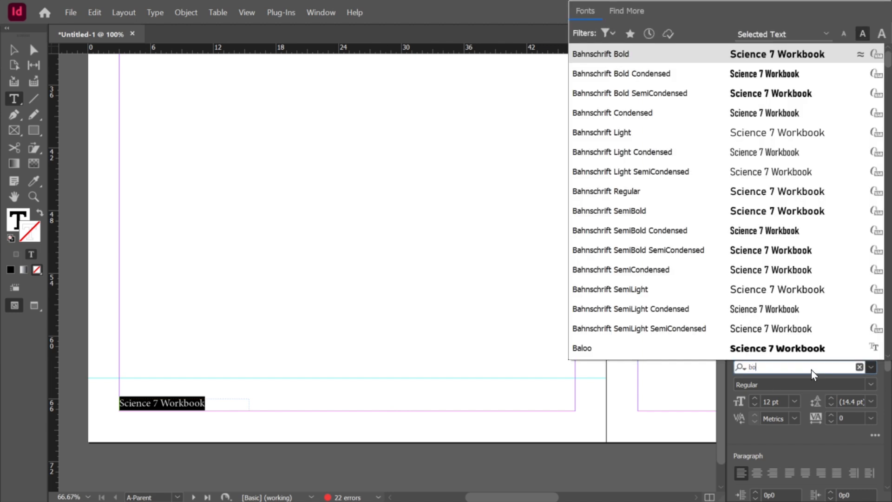
{"action": "type", "text": "okman"}
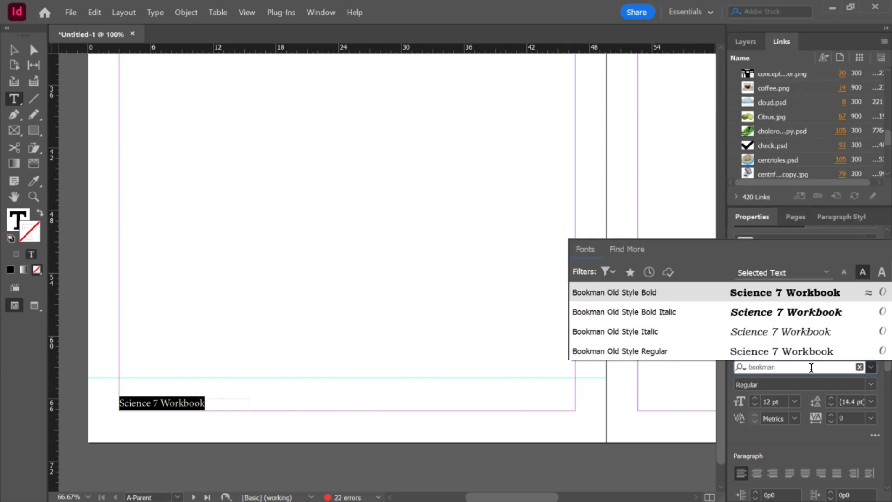
{"action": "left_click", "coordinate": [789, 327]}
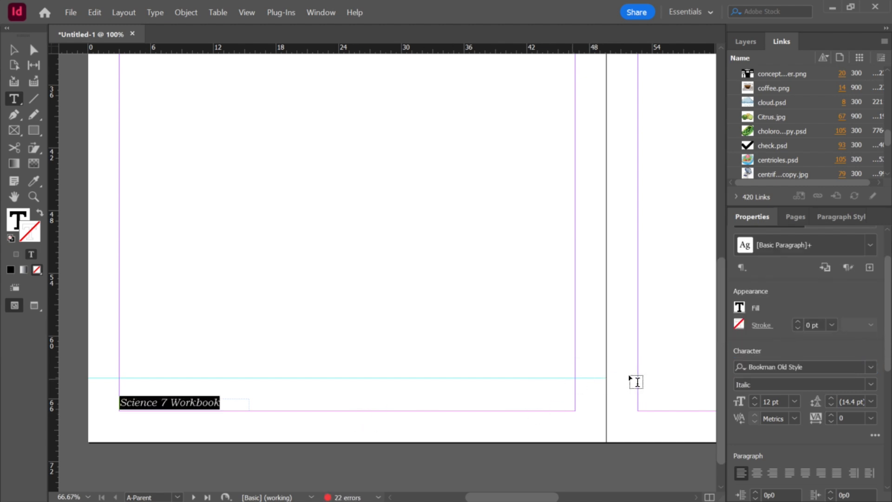
{"action": "left_click", "coordinate": [755, 404]}
{"action": "left_click", "coordinate": [755, 404]}
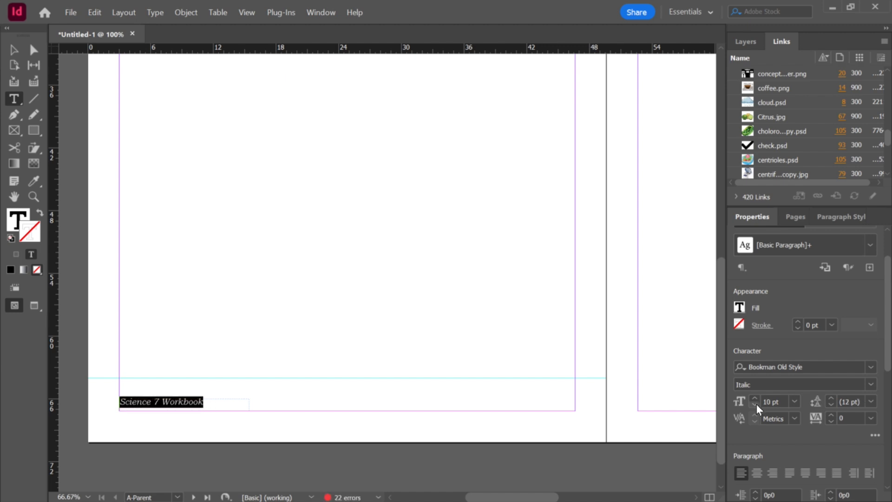
Step: Move the footer text frame slightly lower along the bottom margin of the left parent page
{"action": "left_click", "coordinate": [14, 50]}
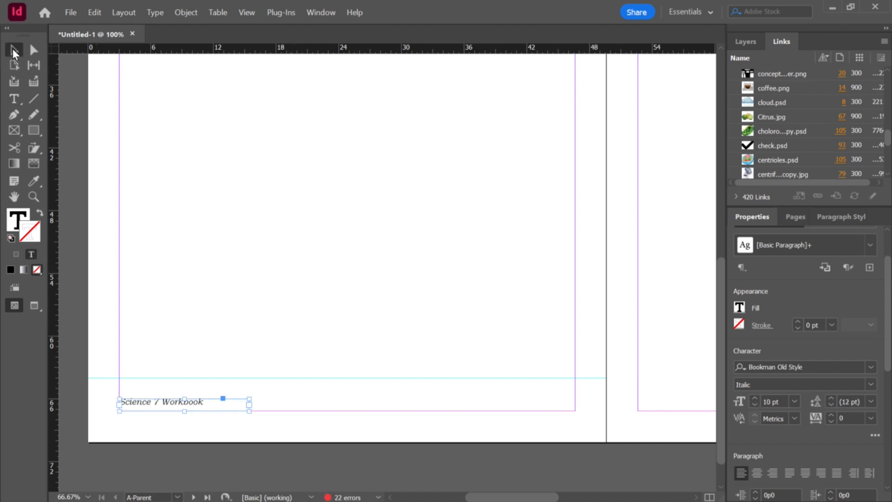
{"action": "left_click", "coordinate": [242, 392]}
{"action": "left_click", "coordinate": [205, 404]}
{"action": "left_click_drag", "start_coordinate": [204, 403], "coordinate": [235, 408]}
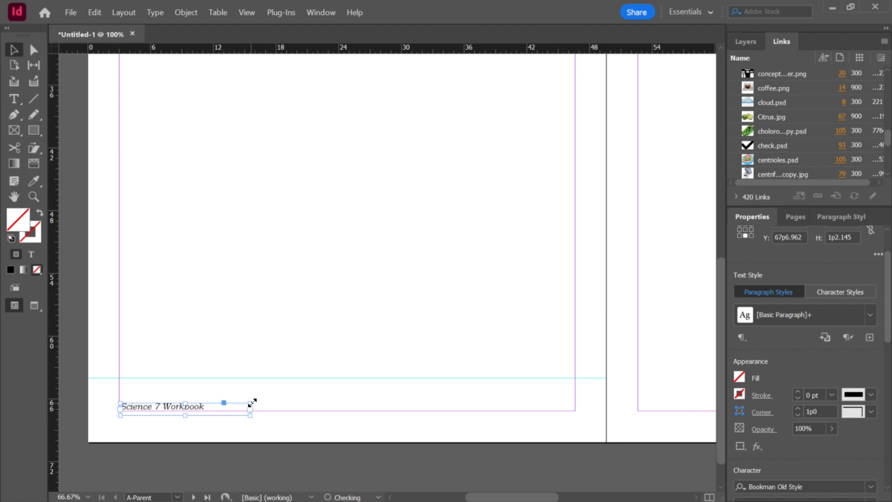
{"action": "left_click", "coordinate": [311, 412]}
{"action": "left_click", "coordinate": [197, 409]}
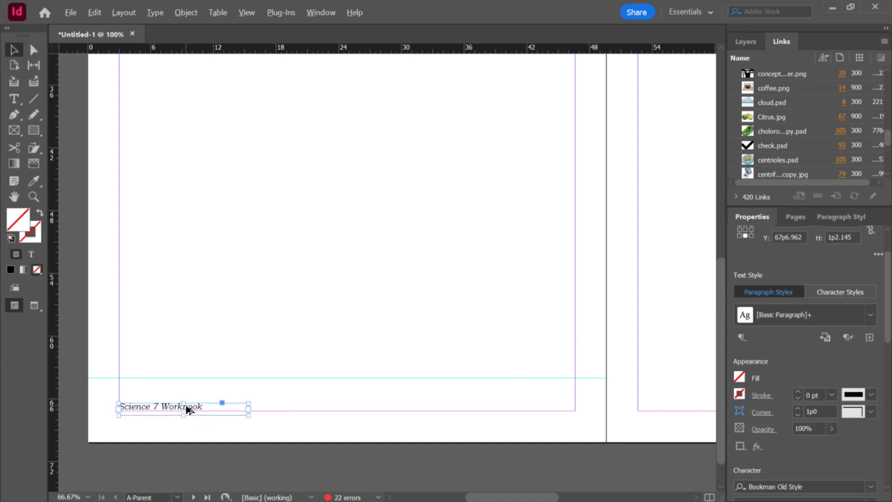
Step: Duplicate the footer frame and stretch the copy across the page width to the right margin
{"action": "key", "text": "alt"}
{"action": "left_click_drag", "start_coordinate": [249, 409], "coordinate": [575, 406]}
{"action": "left_click_drag", "start_coordinate": [290, 405], "coordinate": [117, 411]}
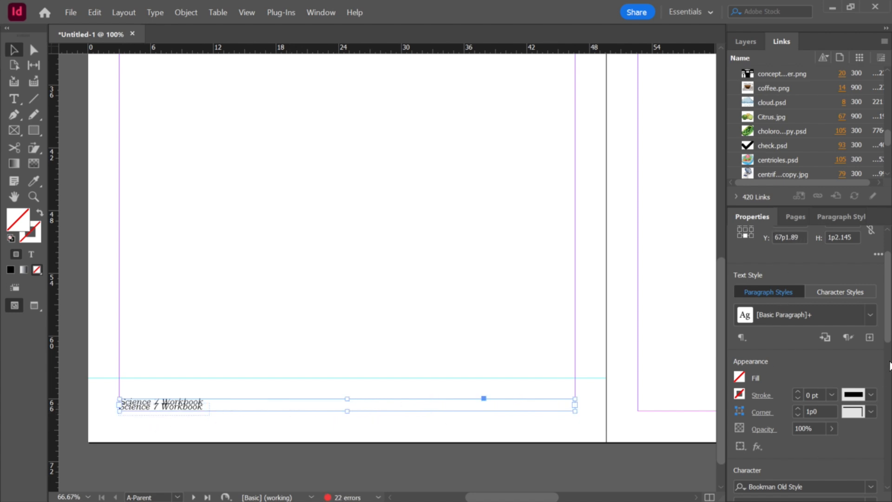
Step: Center-align the text in the wide footer frame and nudge the frame slightly down
{"action": "left_click_drag", "start_coordinate": [889, 338], "coordinate": [889, 374]}
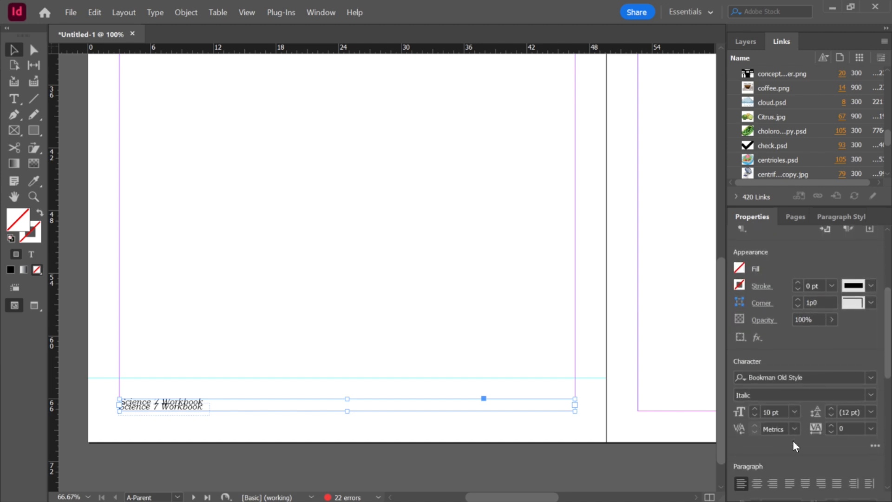
{"action": "left_click", "coordinate": [754, 484]}
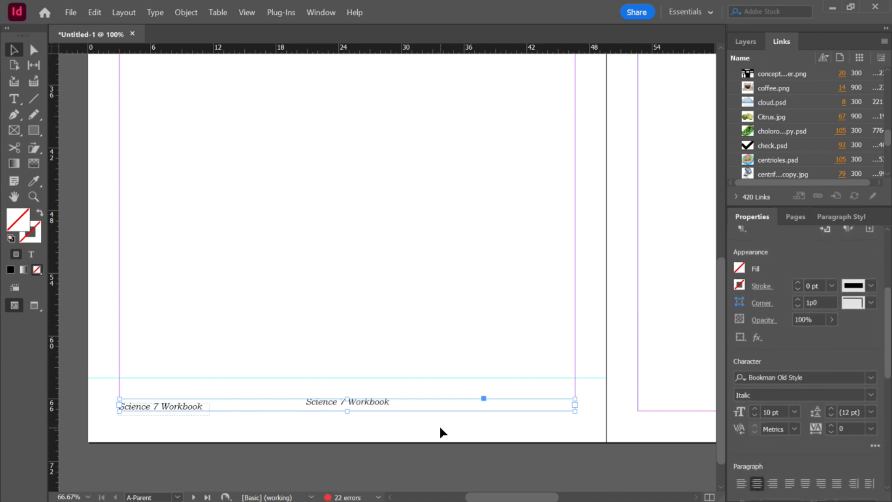
{"action": "key", "text": "Down"}
{"action": "key", "text": "Down"}
{"action": "key", "text": "Down"}
{"action": "key", "text": "Down"}
{"action": "key", "text": "Down"}
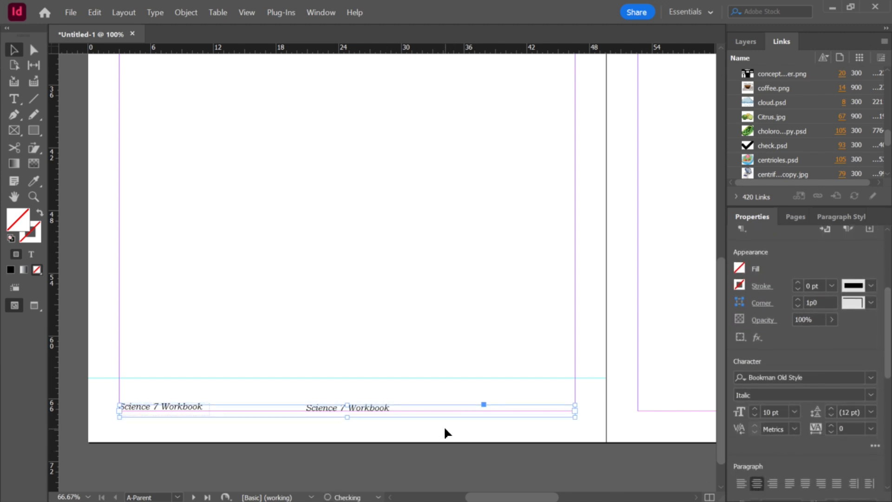
Step: Replace the text in the centered footer frame with the number 1
{"action": "double_click", "coordinate": [391, 406]}
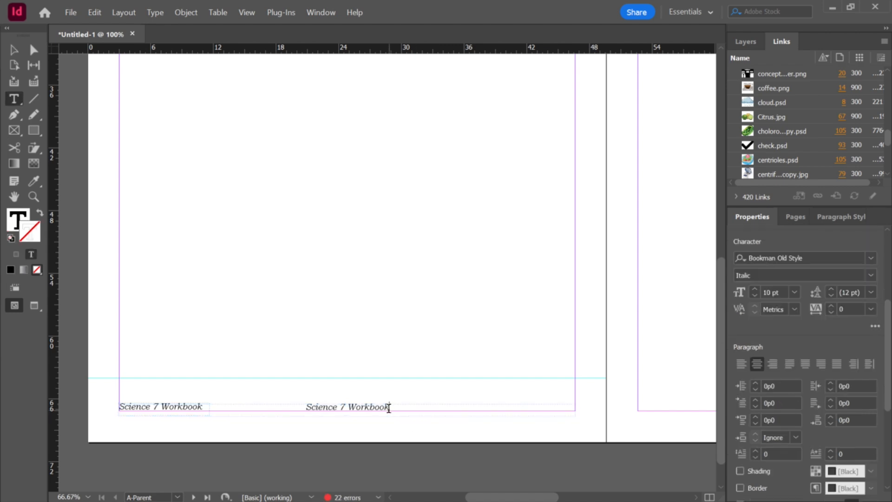
{"action": "key", "text": "ctrl+a"}
{"action": "type", "text": "Page"}
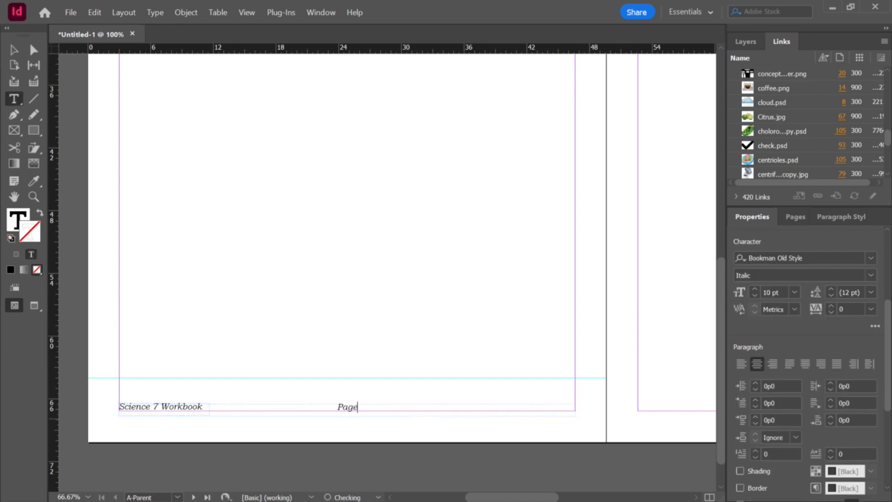
{"action": "type", "text": " 1"}
{"action": "key", "text": "BackSpace"}
{"action": "key", "text": "BackSpace"}
{"action": "key", "text": "BackSpace"}
{"action": "key", "text": "BackSpace"}
Step: Zoom in and out to inspect the centered footer number on the parent page
{"action": "scroll", "coordinate": [378, 430], "scroll_direction": "up", "scroll_amount": 2}
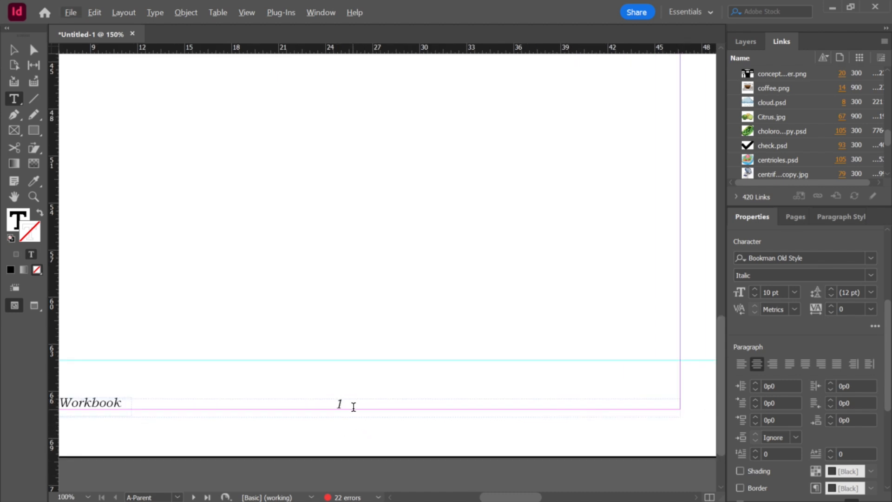
{"action": "scroll", "coordinate": [353, 406], "scroll_direction": "up", "scroll_amount": 3}
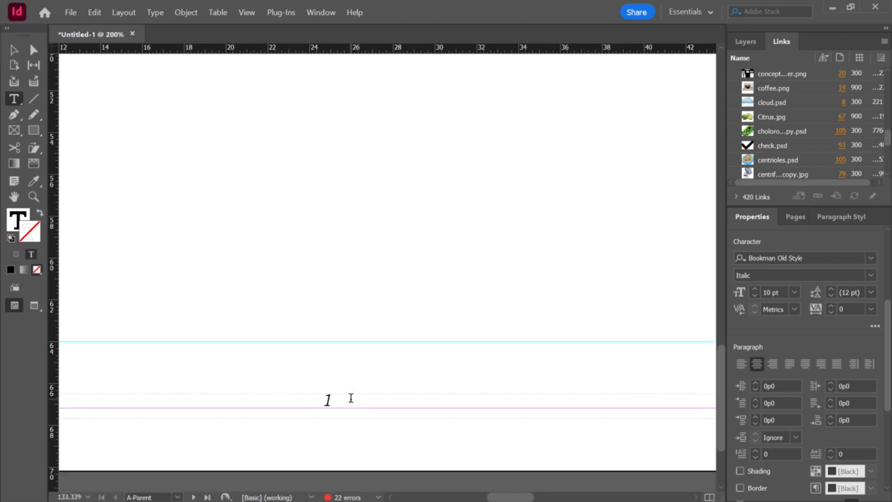
{"action": "scroll", "coordinate": [351, 398], "scroll_direction": "up", "scroll_amount": 2}
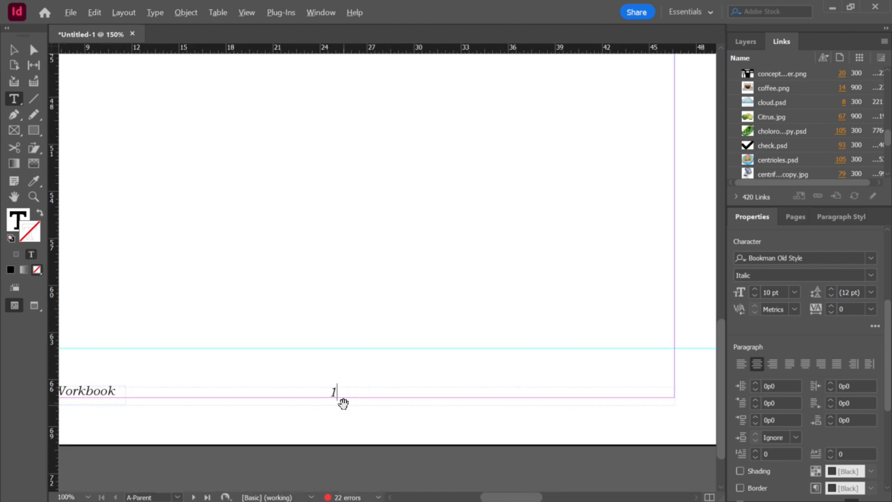
{"action": "scroll", "coordinate": [324, 378], "scroll_direction": "down", "scroll_amount": 2}
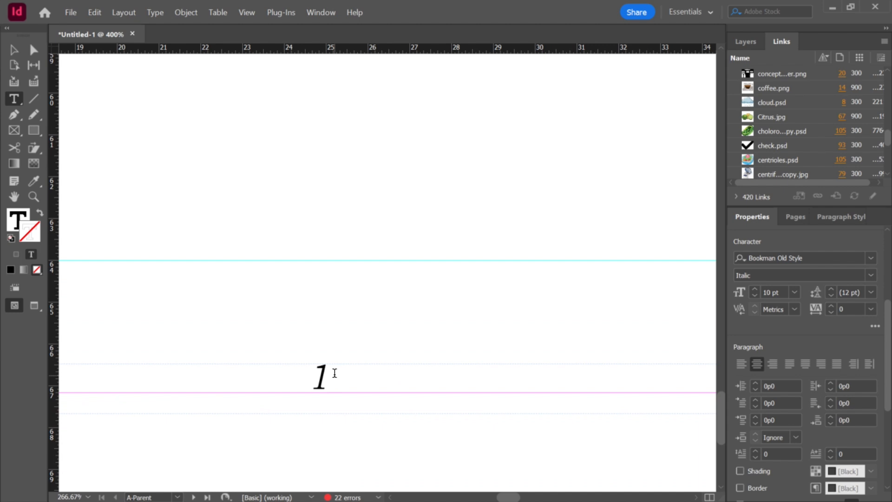
{"action": "scroll", "coordinate": [376, 383], "scroll_direction": "down", "scroll_amount": 1}
{"action": "scroll", "coordinate": [375, 384], "scroll_direction": "down", "scroll_amount": 2}
{"action": "scroll", "coordinate": [374, 383], "scroll_direction": "up", "scroll_amount": 2}
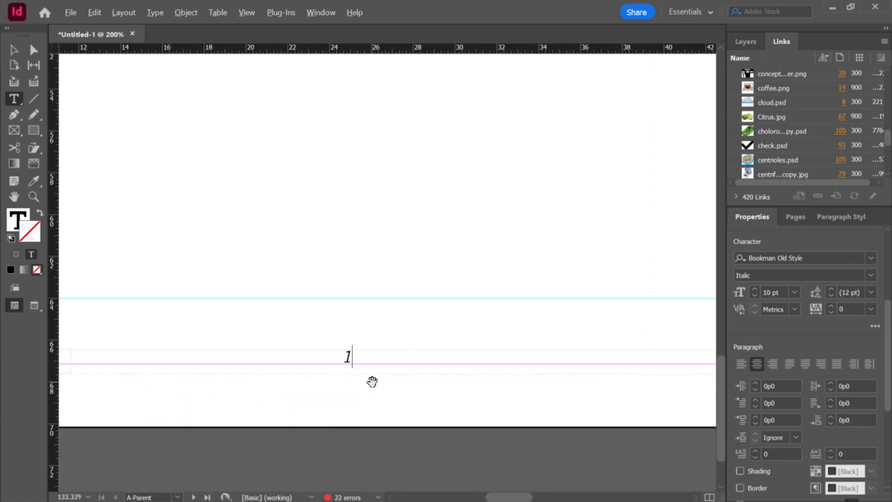
{"action": "scroll", "coordinate": [372, 382], "scroll_direction": "down", "scroll_amount": 2}
{"action": "scroll", "coordinate": [497, 376], "scroll_direction": "down", "scroll_amount": 3}
{"action": "scroll", "coordinate": [541, 451], "scroll_direction": "up", "scroll_amount": 3}
{"action": "scroll", "coordinate": [521, 442], "scroll_direction": "down", "scroll_amount": 3}
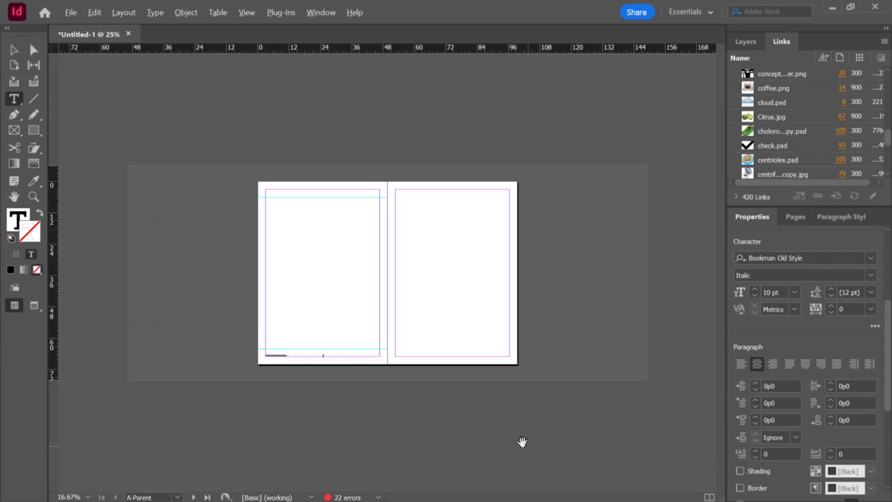
{"action": "scroll", "coordinate": [449, 361], "scroll_direction": "up", "scroll_amount": 3}
{"action": "scroll", "coordinate": [324, 434], "scroll_direction": "down", "scroll_amount": 2}
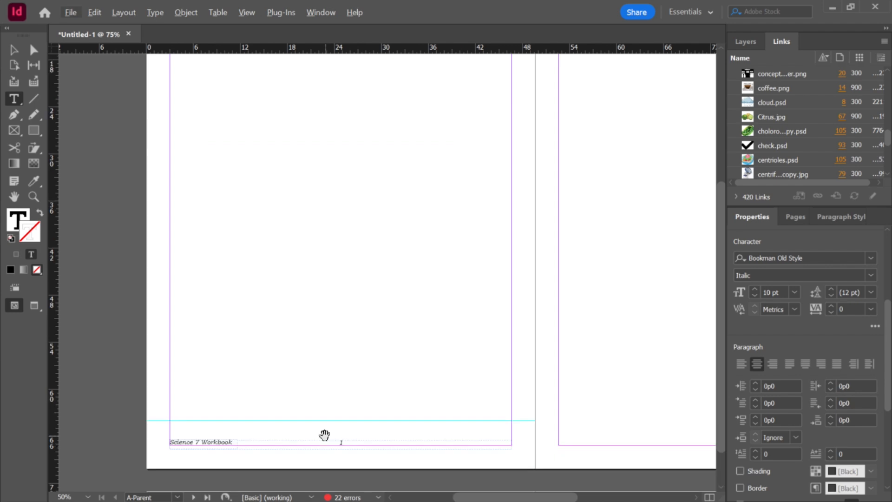
{"action": "scroll", "coordinate": [328, 418], "scroll_direction": "up", "scroll_amount": 2}
Step: Select each footer frame in turn and open the frame's context menu to check its options
{"action": "left_click", "coordinate": [12, 48]}
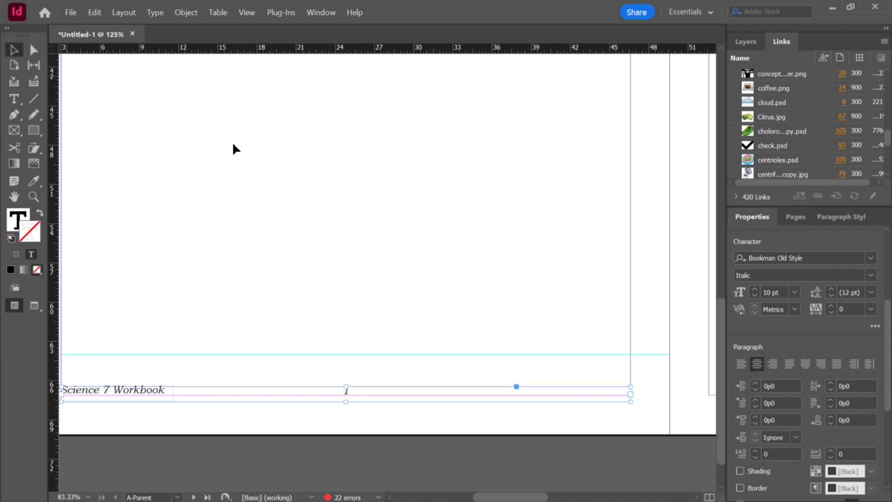
{"action": "left_click", "coordinate": [382, 335]}
{"action": "left_click", "coordinate": [371, 388]}
{"action": "right_click", "coordinate": [372, 394]}
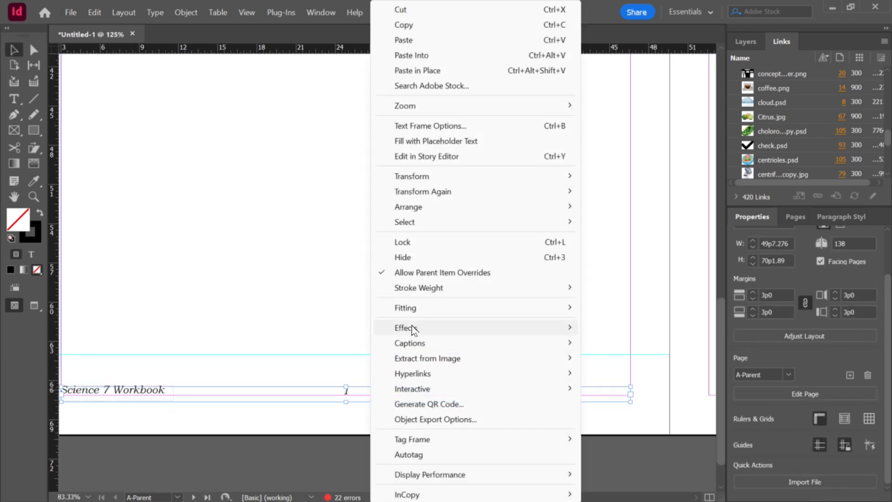
{"action": "mouse_move", "coordinate": [421, 209]}
{"action": "left_click", "coordinate": [646, 221]}
{"action": "left_click", "coordinate": [269, 328]}
{"action": "left_click", "coordinate": [138, 390]}
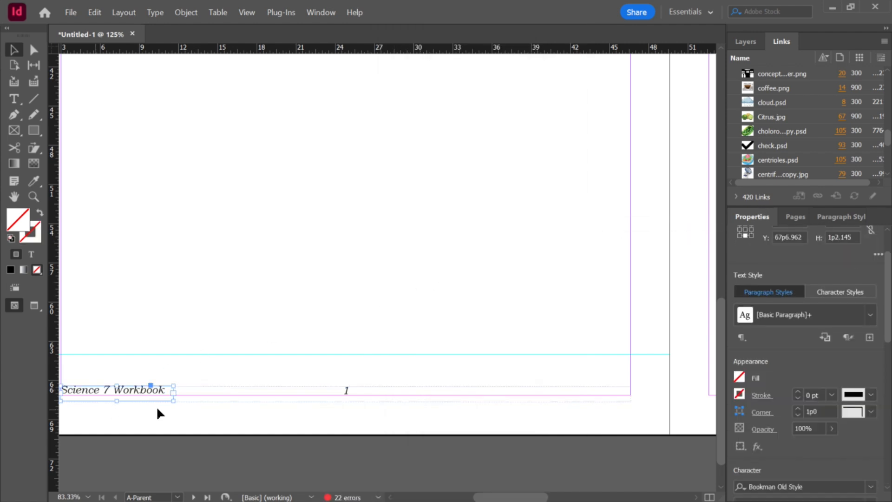
{"action": "left_click", "coordinate": [372, 392]}
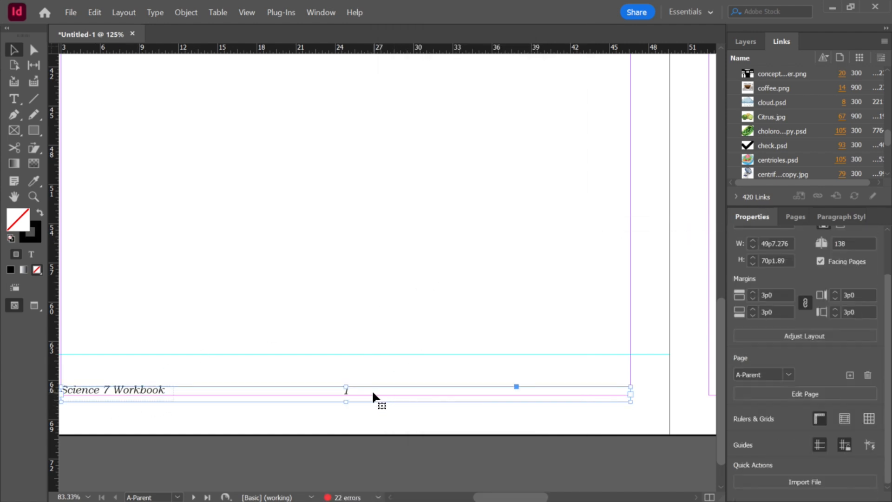
{"action": "left_click", "coordinate": [397, 322]}
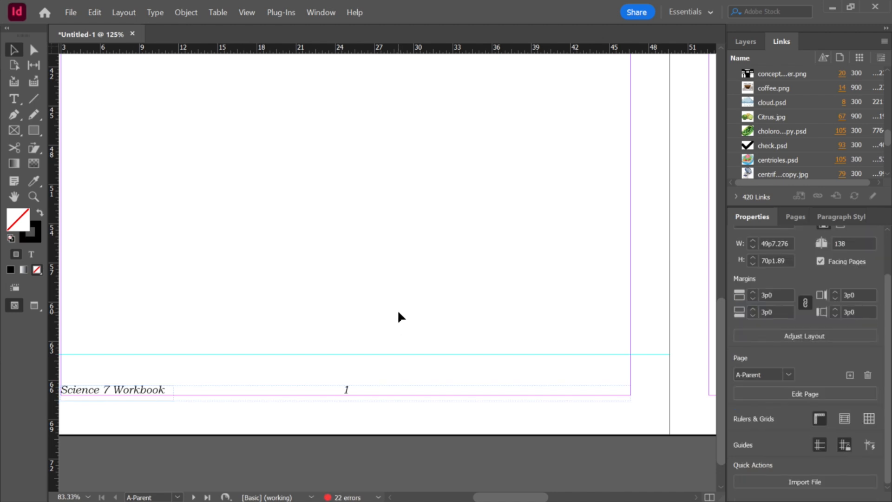
{"action": "scroll", "coordinate": [373, 309], "scroll_direction": "down", "scroll_amount": 1}
{"action": "scroll", "coordinate": [370, 312], "scroll_direction": "up", "scroll_amount": 4}
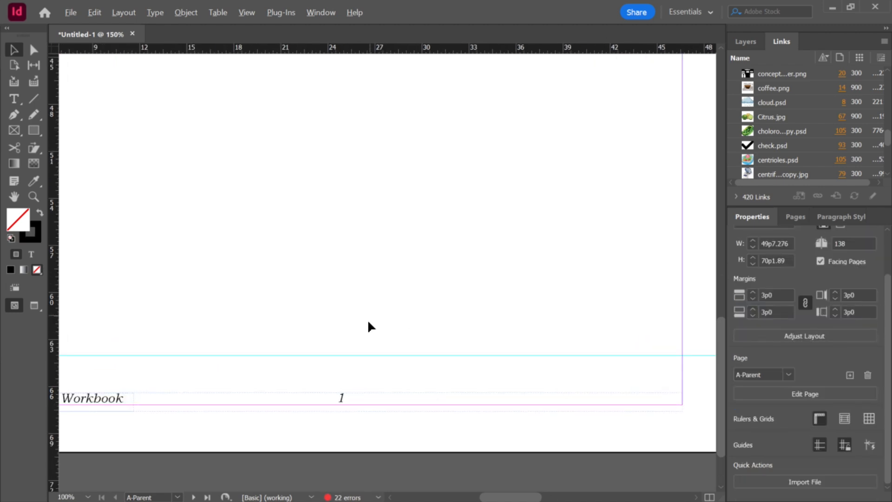
Step: Replace the 1 with an automatic page number marker and leave text editing
{"action": "key", "text": "t"}
{"action": "left_click_drag", "start_coordinate": [326, 364], "coordinate": [305, 362]}
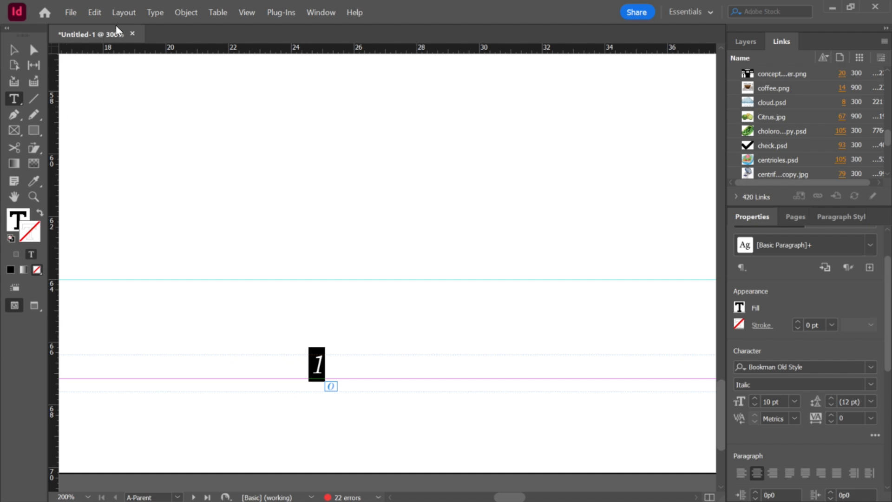
{"action": "left_click", "coordinate": [147, 13]}
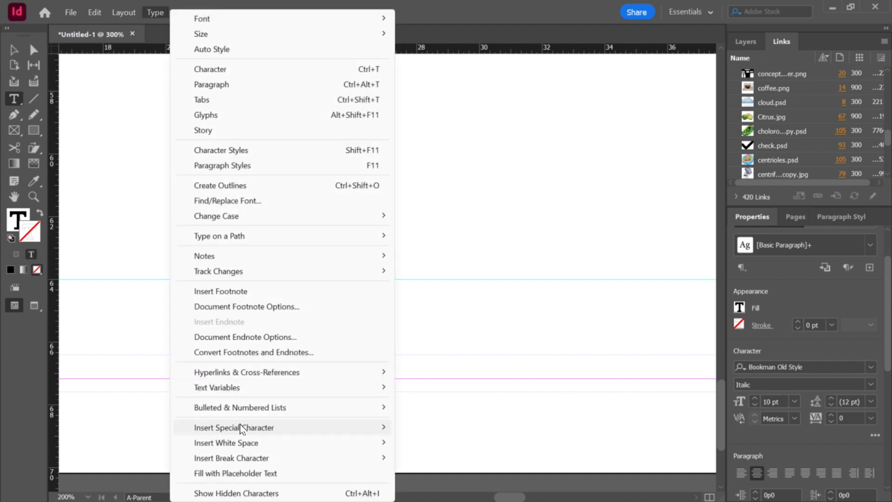
{"action": "mouse_move", "coordinate": [247, 430]}
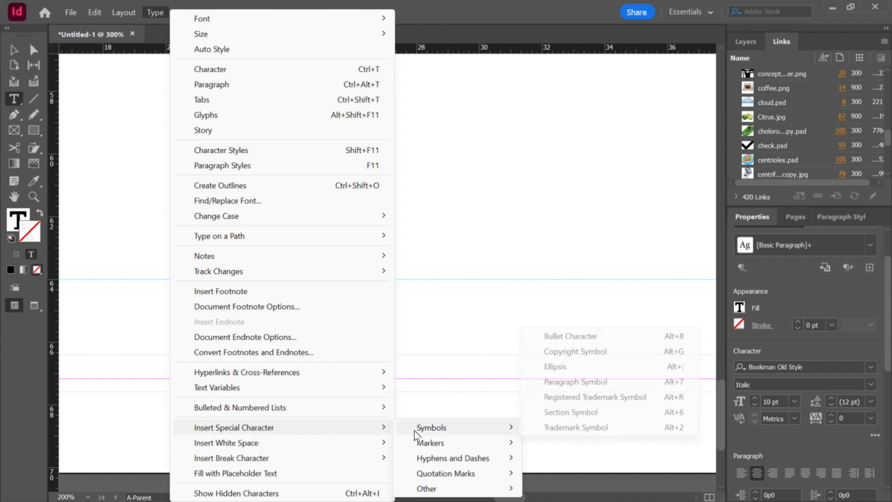
{"action": "mouse_move", "coordinate": [425, 444]}
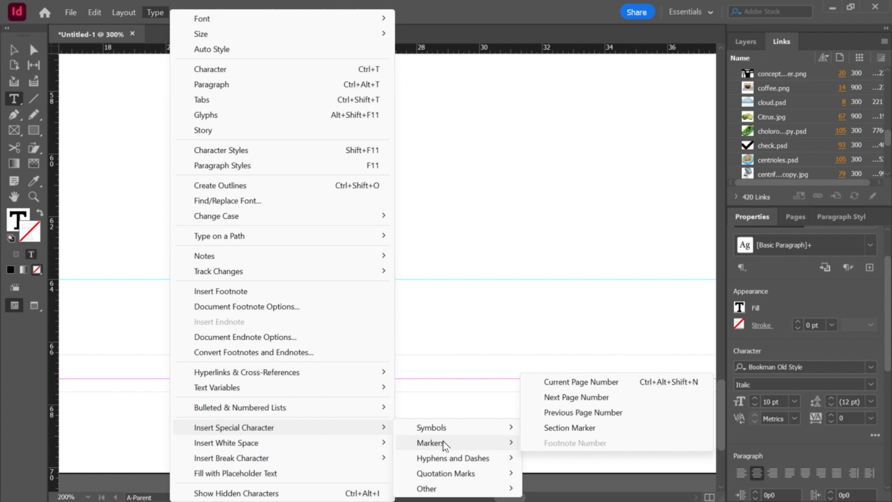
{"action": "left_click", "coordinate": [564, 398]}
{"action": "scroll", "coordinate": [342, 404], "scroll_direction": "up", "scroll_amount": 2}
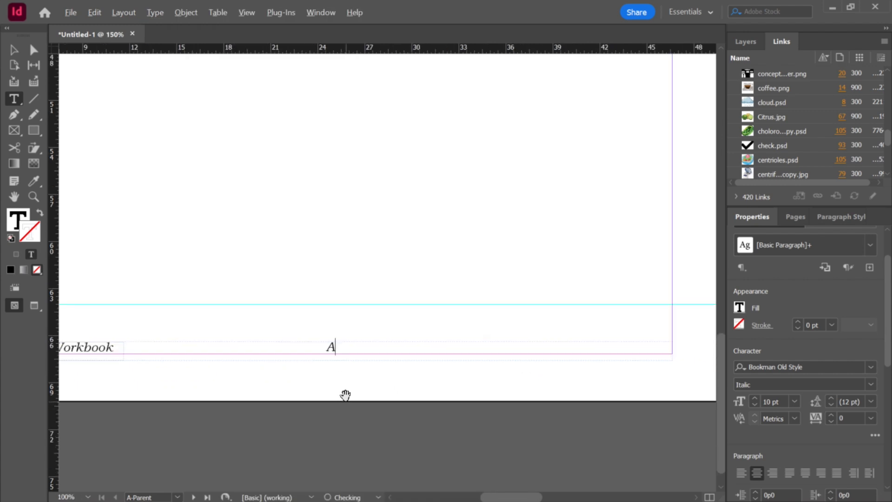
{"action": "scroll", "coordinate": [342, 394], "scroll_direction": "up", "scroll_amount": 2}
{"action": "scroll", "coordinate": [375, 333], "scroll_direction": "down", "scroll_amount": 3}
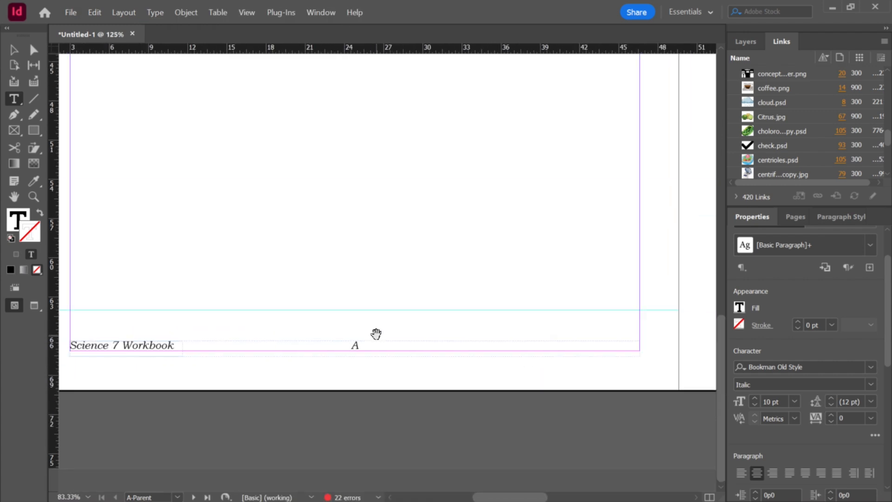
{"action": "key", "text": "Escape"}
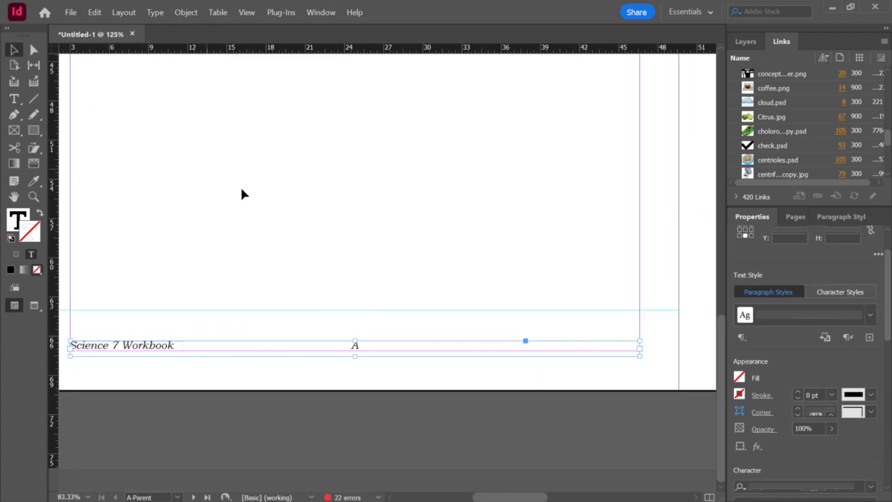
Step: Duplicate the footer frames from the left parent page onto the right parent page
{"action": "scroll", "coordinate": [251, 242], "scroll_direction": "down", "scroll_amount": 1}
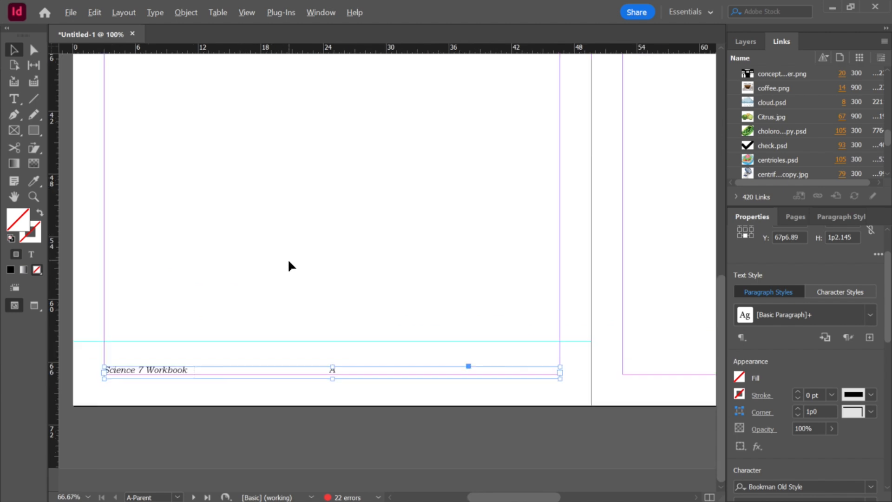
{"action": "scroll", "coordinate": [325, 301], "scroll_direction": "down", "scroll_amount": 1}
{"action": "scroll", "coordinate": [325, 348], "scroll_direction": "down", "scroll_amount": 1}
{"action": "scroll", "coordinate": [335, 358], "scroll_direction": "down", "scroll_amount": 1}
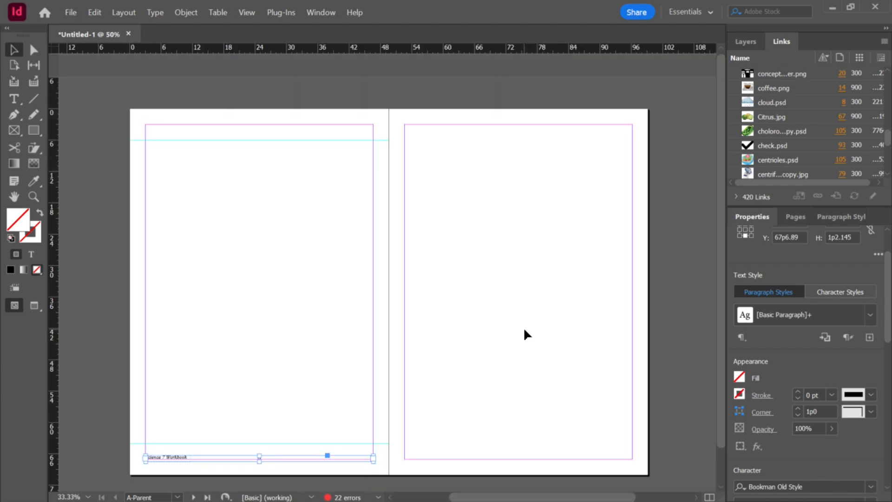
{"action": "left_click", "coordinate": [145, 432]}
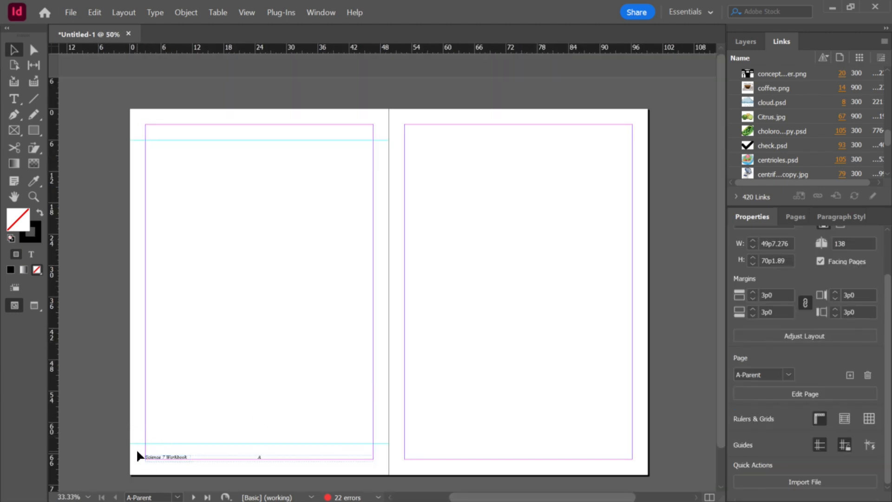
{"action": "left_click_drag", "start_coordinate": [295, 463], "coordinate": [557, 458]}
{"action": "scroll", "coordinate": [566, 416], "scroll_direction": "up", "scroll_amount": 2}
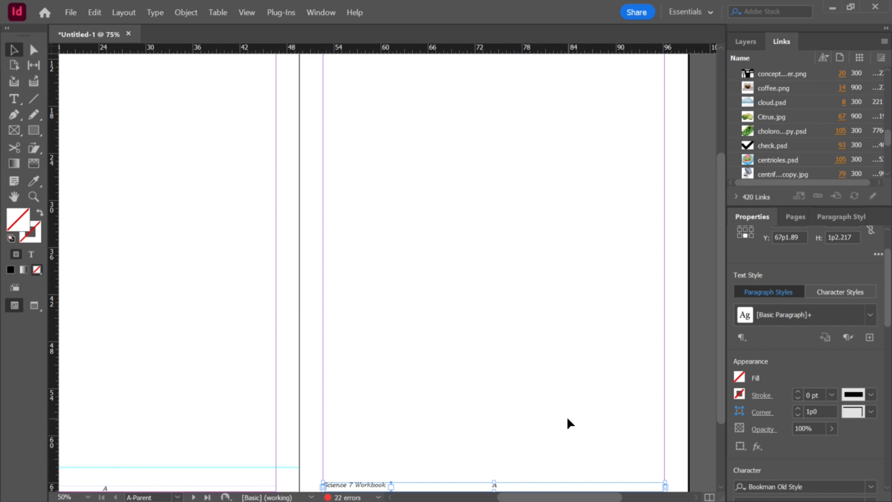
{"action": "scroll", "coordinate": [567, 417], "scroll_direction": "down", "scroll_amount": 3}
{"action": "scroll", "coordinate": [567, 416], "scroll_direction": "up", "scroll_amount": 2}
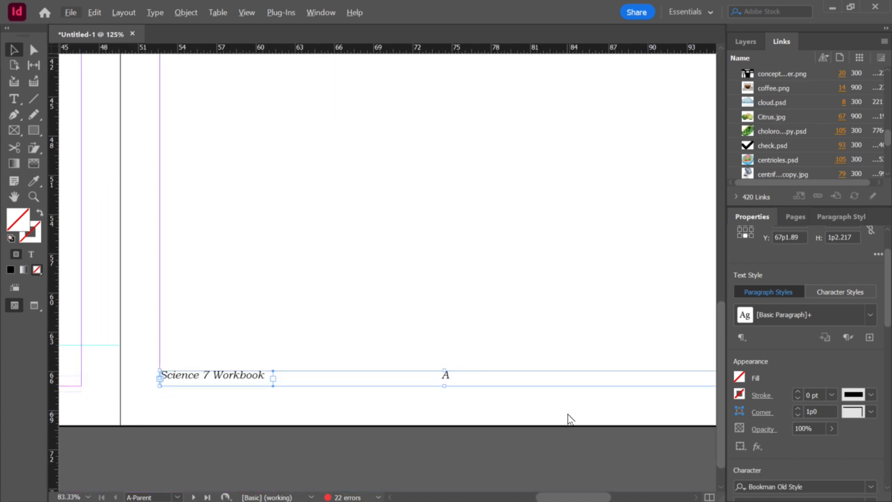
Step: Select the right page's footer frames and nudge them down slightly
{"action": "key", "text": "alt+f"}
{"action": "left_click", "coordinate": [539, 328]}
{"action": "left_click_drag", "start_coordinate": [248, 293], "coordinate": [432, 412]}
{"action": "key", "text": "Down"}
{"action": "key", "text": "Down"}
{"action": "key", "text": "Down"}
{"action": "key", "text": "Down"}
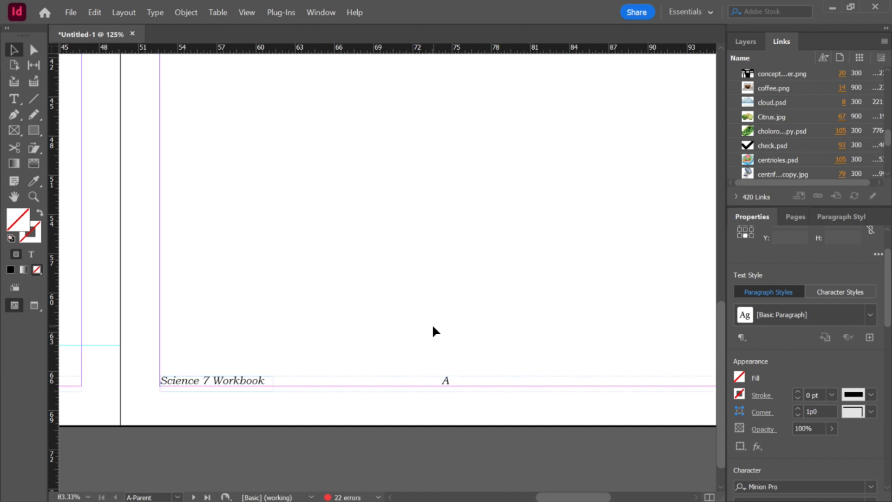
{"action": "left_click", "coordinate": [436, 325]}
Step: Move the Science 7 Workbook frame on the right parent page to the outer margin
{"action": "scroll", "coordinate": [448, 326], "scroll_direction": "down", "scroll_amount": 1}
{"action": "left_click", "coordinate": [280, 369]}
{"action": "left_click_drag", "start_coordinate": [278, 372], "coordinate": [649, 371]}
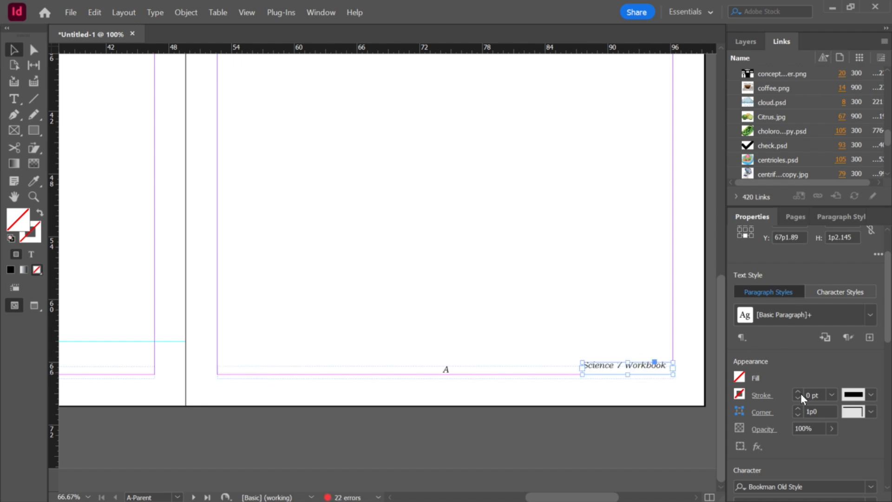
Step: Right-align the Science 7 Workbook text in the right page's footer frame
{"action": "left_click", "coordinate": [793, 216]}
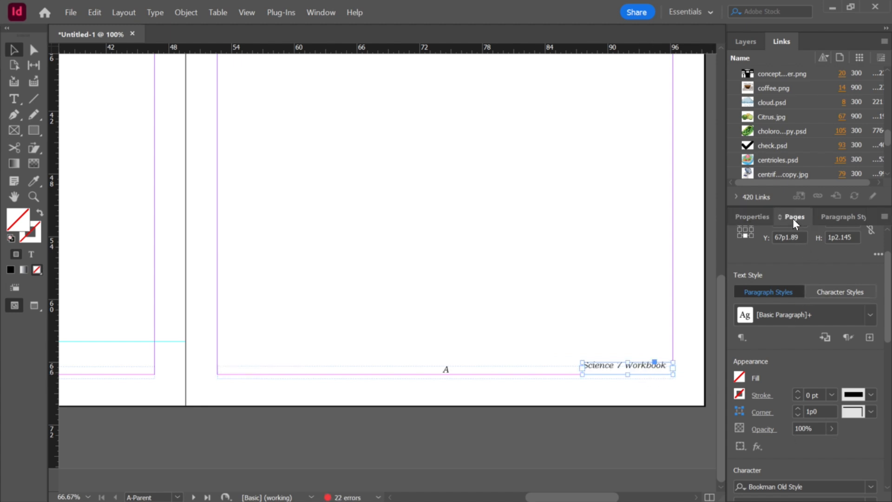
{"action": "left_click", "coordinate": [752, 219]}
{"action": "scroll", "coordinate": [886, 353], "scroll_direction": "down", "scroll_amount": 3}
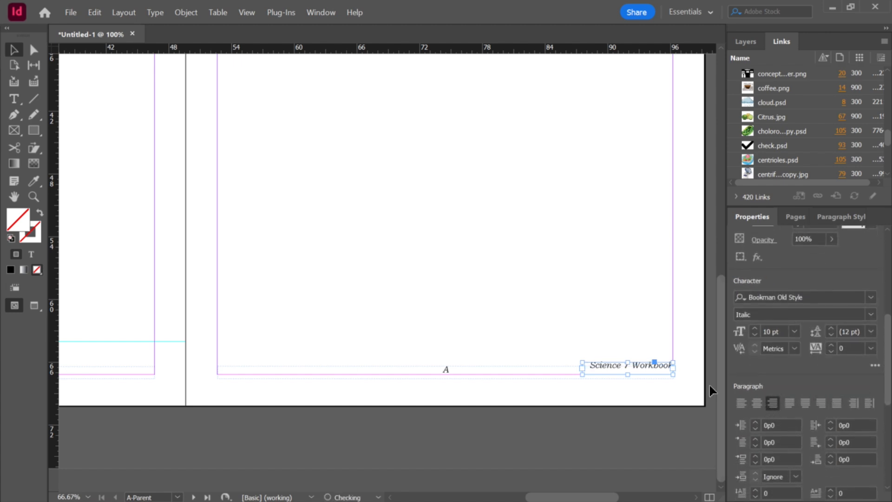
{"action": "scroll", "coordinate": [684, 369], "scroll_direction": "up", "scroll_amount": 3}
Step: Nudge the right page's Science 7 Workbook frame down to line up with the page number
{"action": "left_click", "coordinate": [649, 363]}
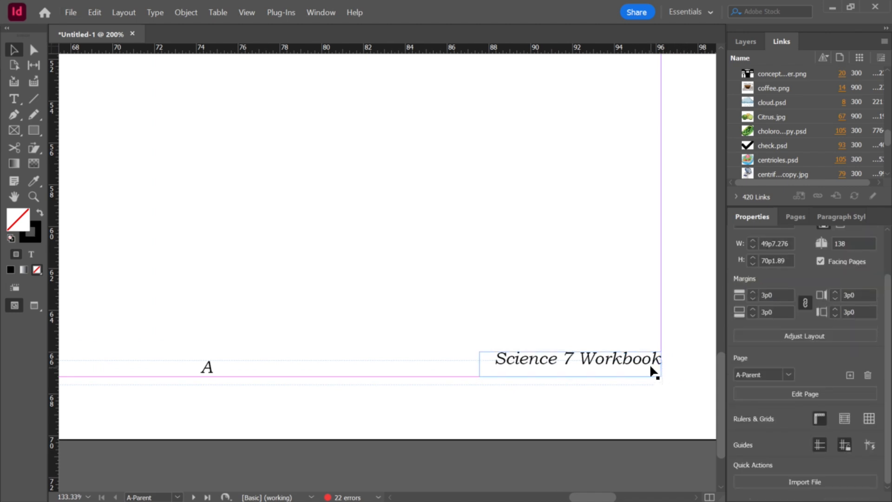
{"action": "key", "text": "Down"}
{"action": "key", "text": "Down"}
{"action": "key", "text": "Down"}
{"action": "key", "text": "Down"}
{"action": "key", "text": "Down"}
{"action": "key", "text": "Down"}
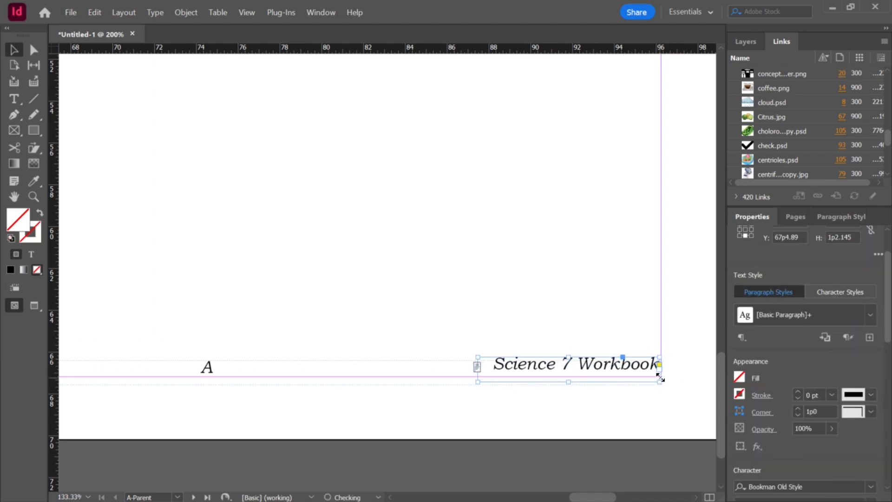
{"action": "left_click", "coordinate": [689, 370]}
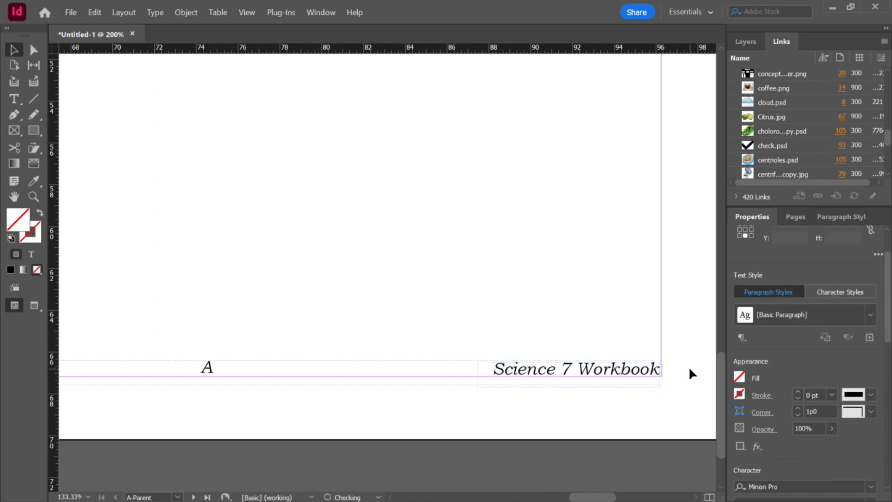
Step: Inspect the footers on both parent pages at different zoom levels
{"action": "scroll", "coordinate": [655, 393], "scroll_direction": "down", "scroll_amount": 6}
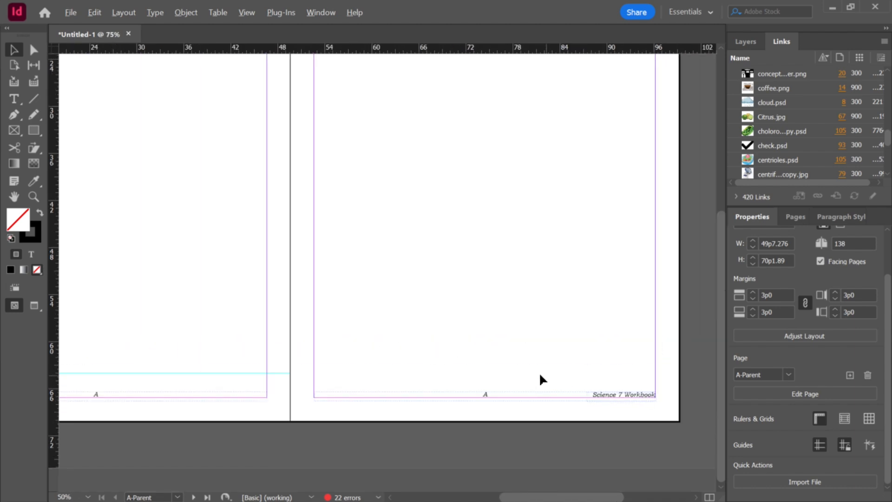
{"action": "scroll", "coordinate": [358, 347], "scroll_direction": "up", "scroll_amount": 2}
{"action": "scroll", "coordinate": [357, 352], "scroll_direction": "down", "scroll_amount": 3}
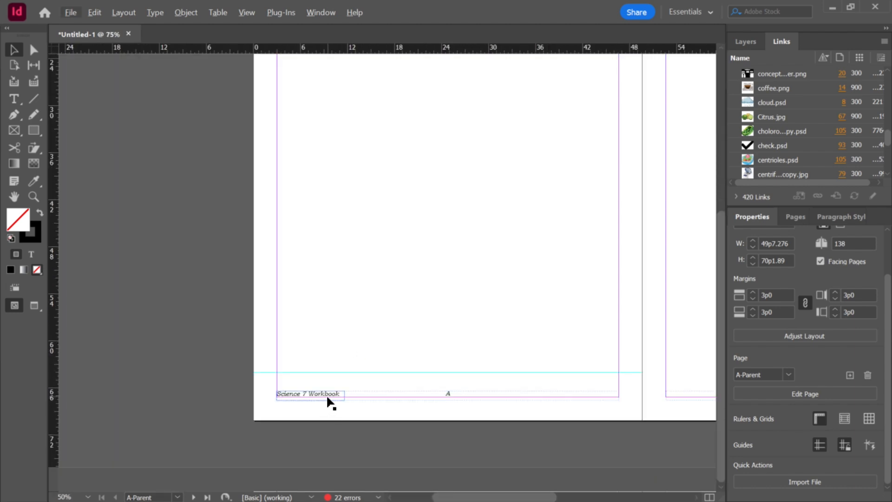
{"action": "scroll", "coordinate": [369, 405], "scroll_direction": "down", "scroll_amount": 1}
{"action": "scroll", "coordinate": [343, 425], "scroll_direction": "up", "scroll_amount": 2}
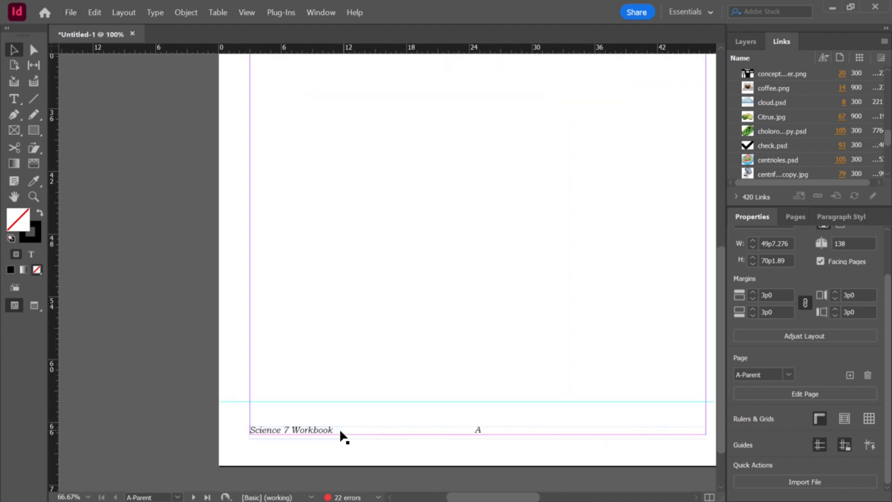
{"action": "scroll", "coordinate": [335, 432], "scroll_direction": "down", "scroll_amount": 1}
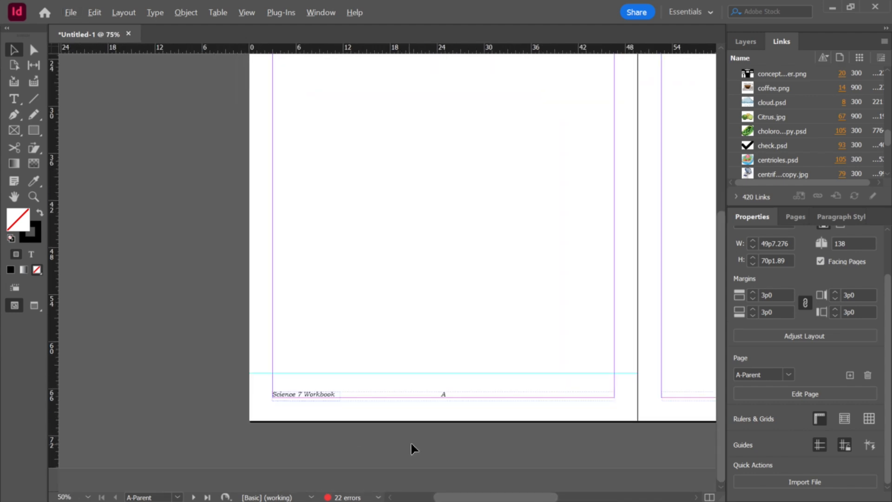
{"action": "scroll", "coordinate": [687, 411], "scroll_direction": "down", "scroll_amount": 1}
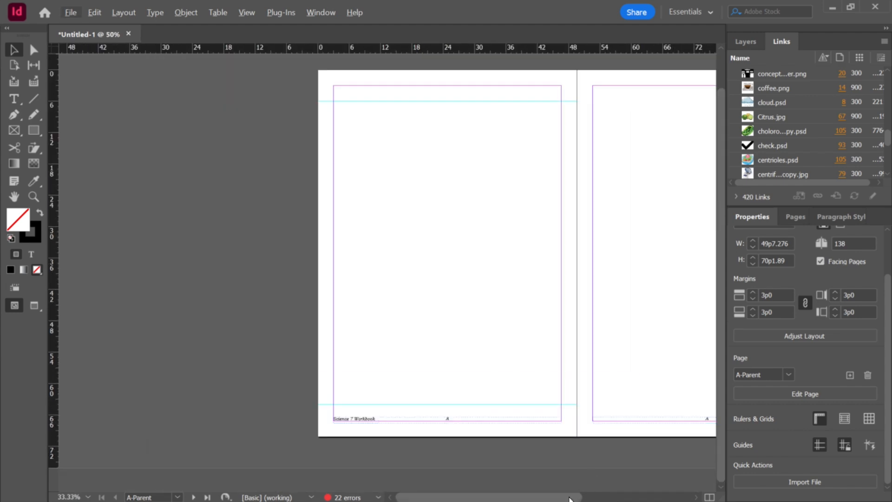
{"action": "left_click_drag", "start_coordinate": [575, 498], "coordinate": [659, 498]}
{"action": "scroll", "coordinate": [567, 429], "scroll_direction": "up", "scroll_amount": 2}
{"action": "scroll", "coordinate": [303, 400], "scroll_direction": "up", "scroll_amount": 1}
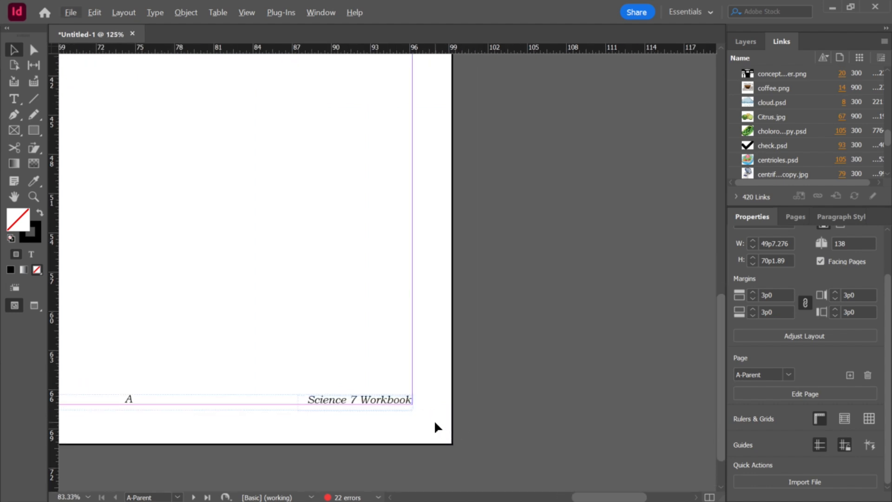
{"action": "scroll", "coordinate": [122, 405], "scroll_direction": "up", "scroll_amount": 2}
Step: Replace the right page's footer number with a page number marker from the special character markers
{"action": "double_click", "coordinate": [128, 398]}
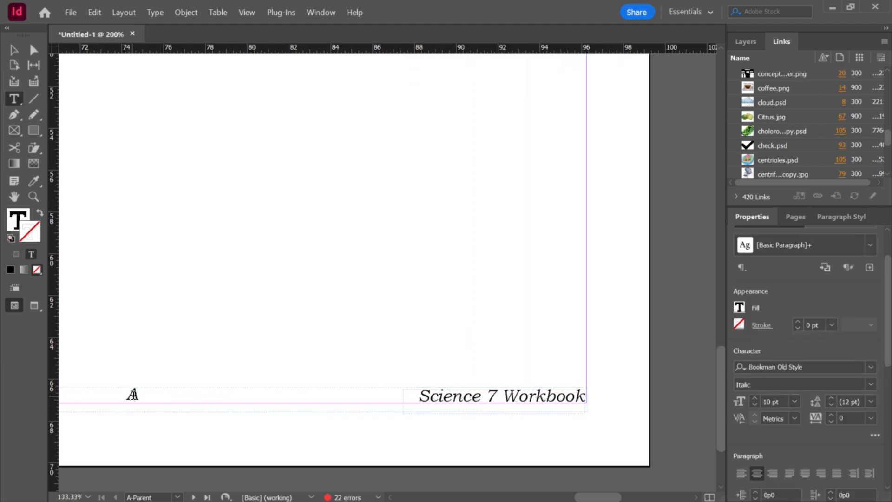
{"action": "double_click", "coordinate": [132, 394]}
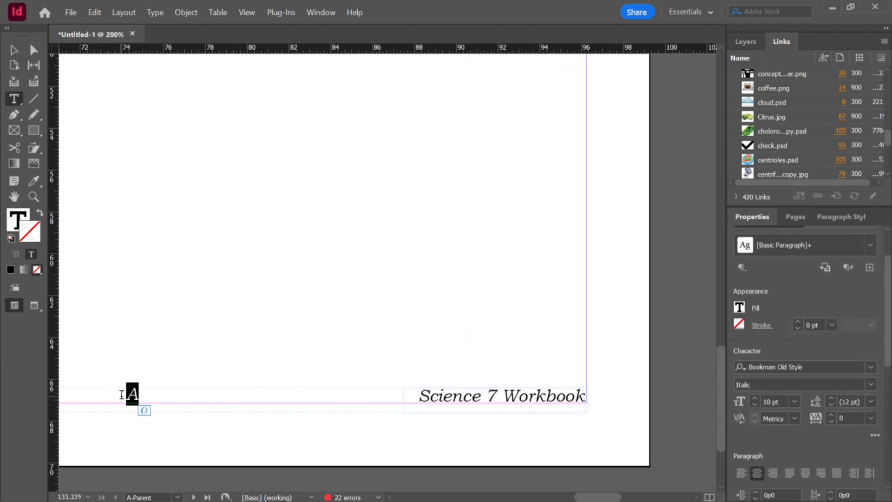
{"action": "left_click", "coordinate": [157, 12]}
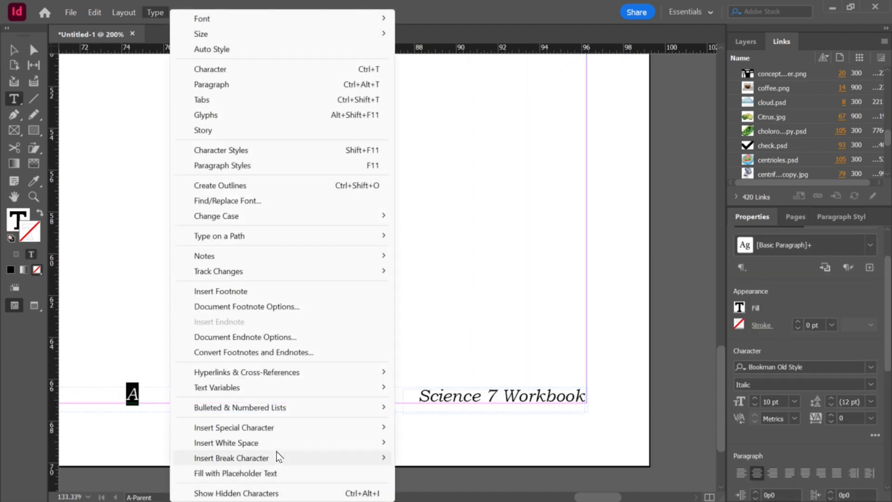
{"action": "mouse_move", "coordinate": [269, 431]}
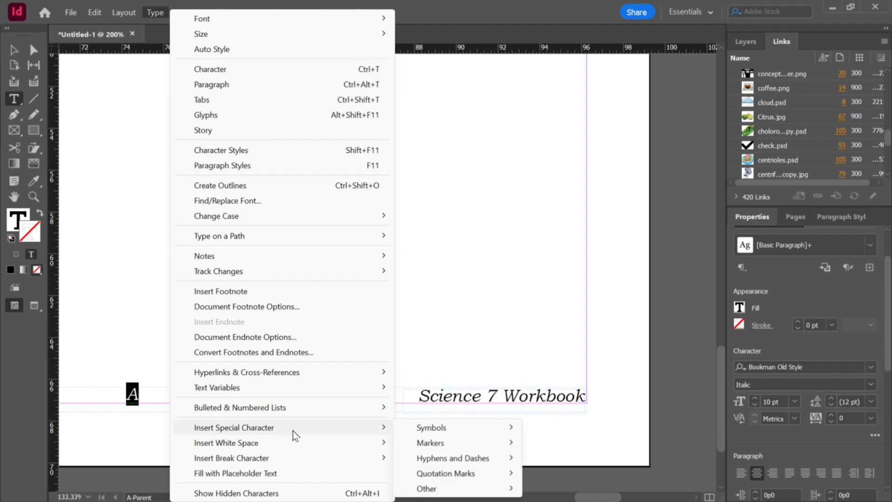
{"action": "mouse_move", "coordinate": [451, 445]}
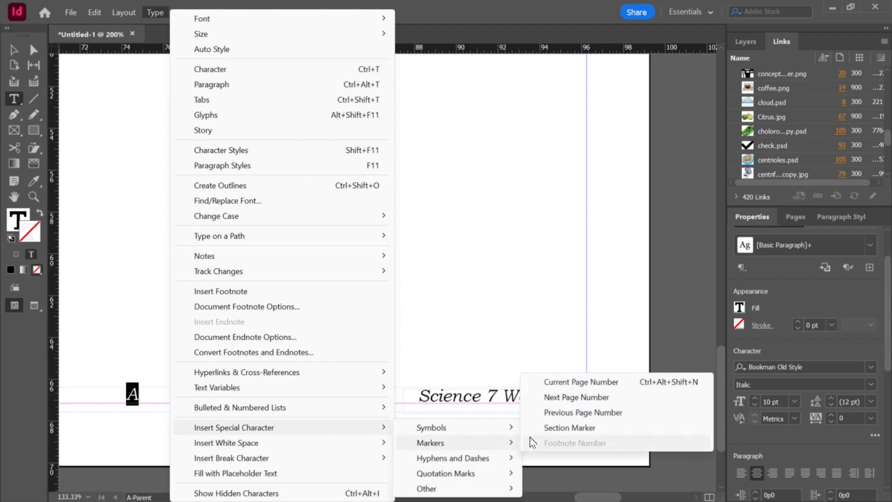
{"action": "left_click", "coordinate": [561, 397]}
Step: Leave text editing and review the footers across the whole parent spread
{"action": "scroll", "coordinate": [390, 373], "scroll_direction": "down", "scroll_amount": 7}
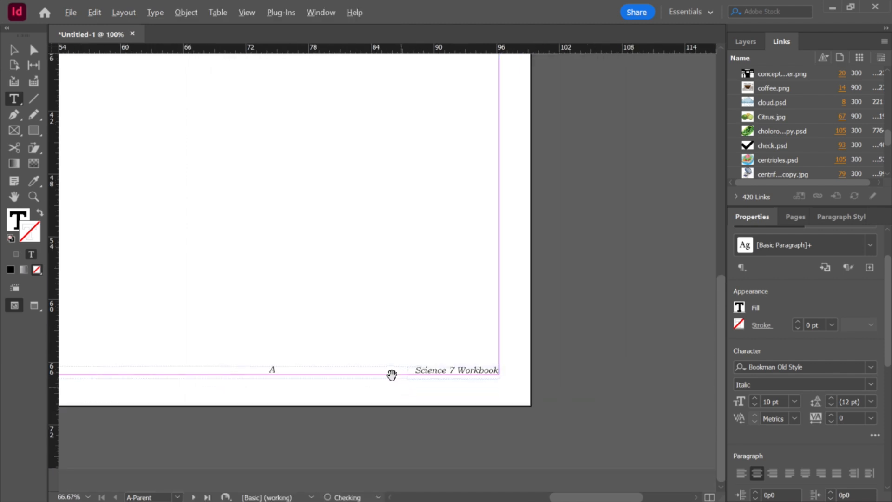
{"action": "scroll", "coordinate": [258, 346], "scroll_direction": "up", "scroll_amount": 3}
{"action": "scroll", "coordinate": [556, 390], "scroll_direction": "down", "scroll_amount": 1}
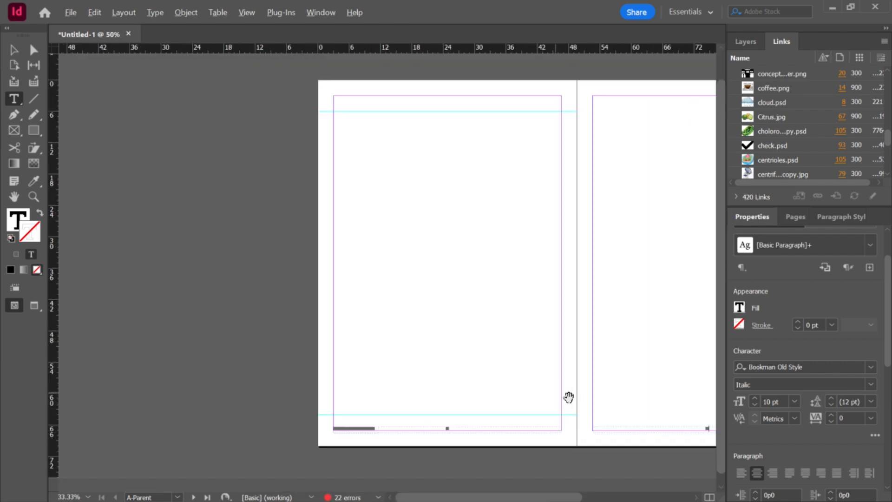
{"action": "scroll", "coordinate": [594, 404], "scroll_direction": "up", "scroll_amount": 1}
{"action": "scroll", "coordinate": [594, 404], "scroll_direction": "down", "scroll_amount": 1}
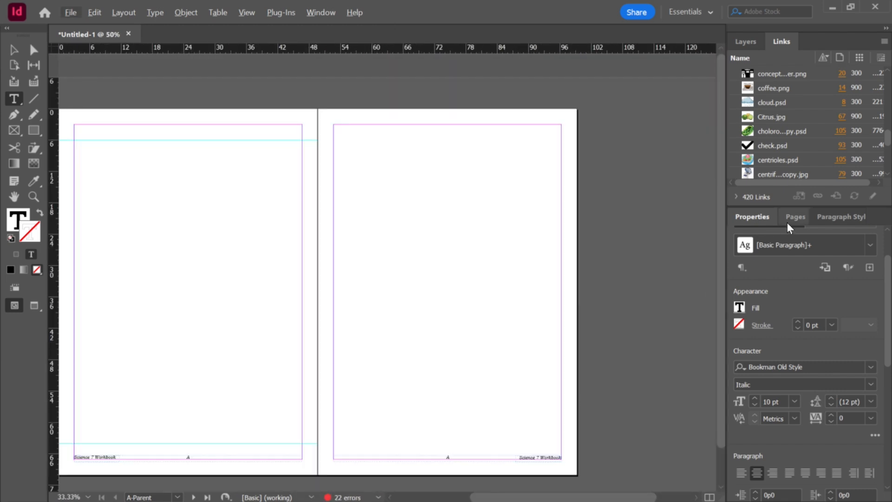
{"action": "key", "text": "Escape"}
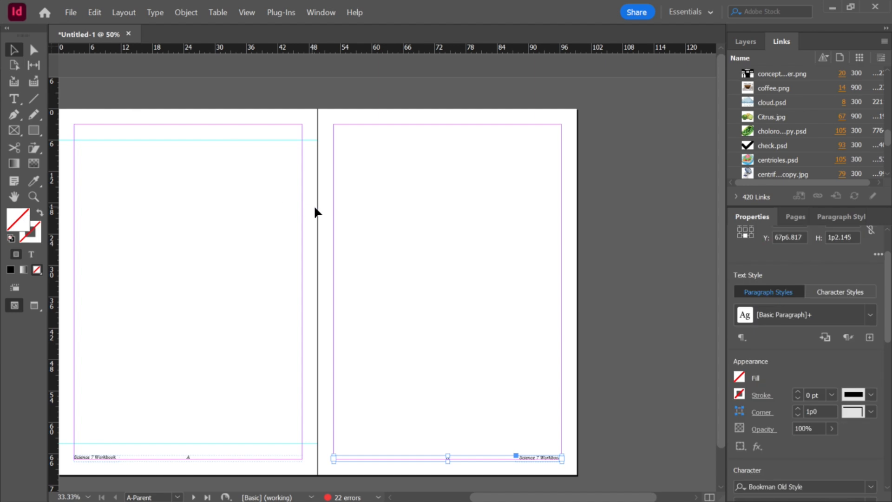
{"action": "left_click", "coordinate": [318, 211]}
Step: Open spread 6-7 from the Pages panel to check the applied footers
{"action": "left_click", "coordinate": [796, 217]}
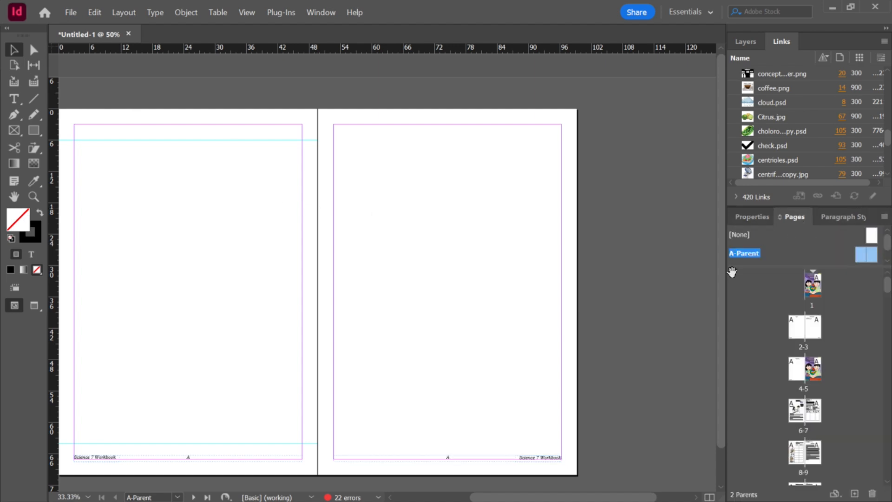
{"action": "key", "text": "alt"}
{"action": "scroll", "coordinate": [810, 385], "scroll_direction": "down", "scroll_amount": 1}
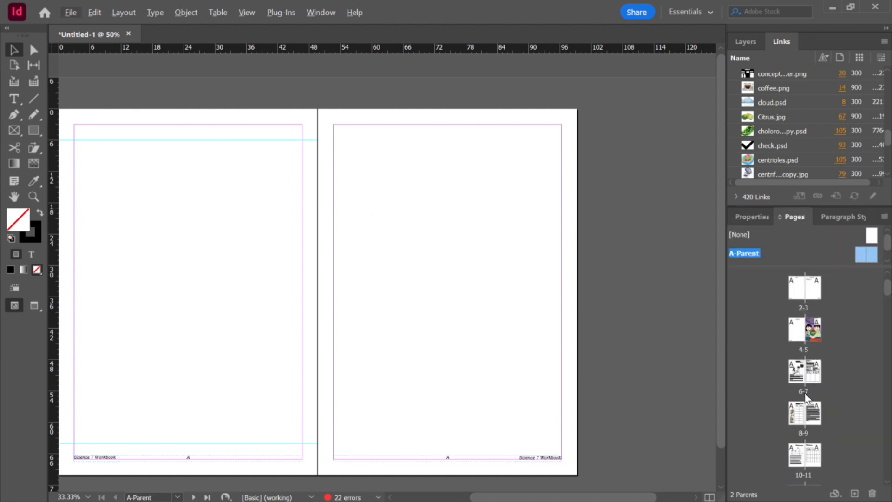
{"action": "double_click", "coordinate": [804, 375]}
{"action": "scroll", "coordinate": [524, 368], "scroll_direction": "up", "scroll_amount": 1}
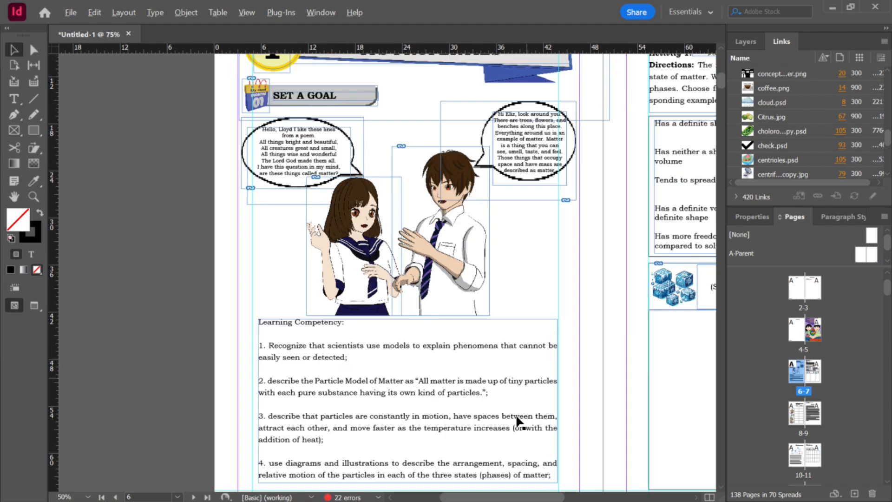
{"action": "scroll", "coordinate": [515, 413], "scroll_direction": "down", "scroll_amount": 4}
{"action": "scroll", "coordinate": [478, 336], "scroll_direction": "up", "scroll_amount": 1}
{"action": "scroll", "coordinate": [596, 325], "scroll_direction": "down", "scroll_amount": 6}
{"action": "scroll", "coordinate": [457, 309], "scroll_direction": "up", "scroll_amount": 4}
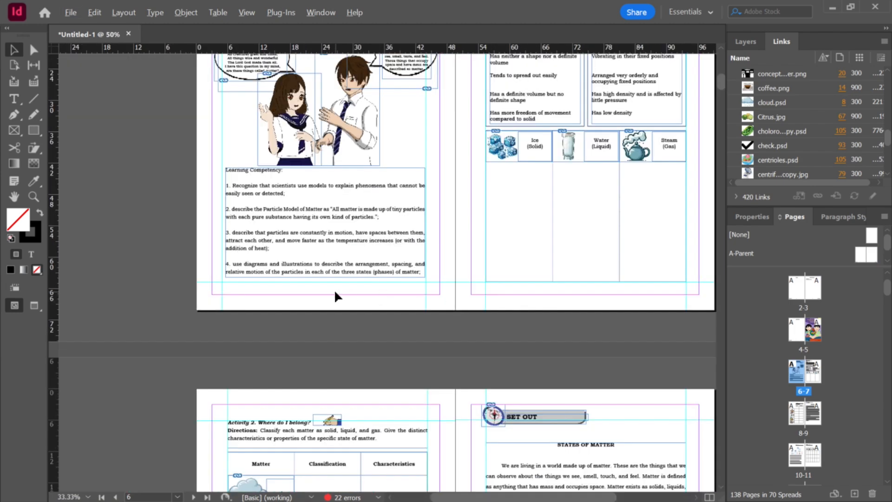
Step: Go to page 1 and select spread 4-5 in the Pages panel
{"action": "scroll", "coordinate": [335, 295], "scroll_direction": "up", "scroll_amount": 1}
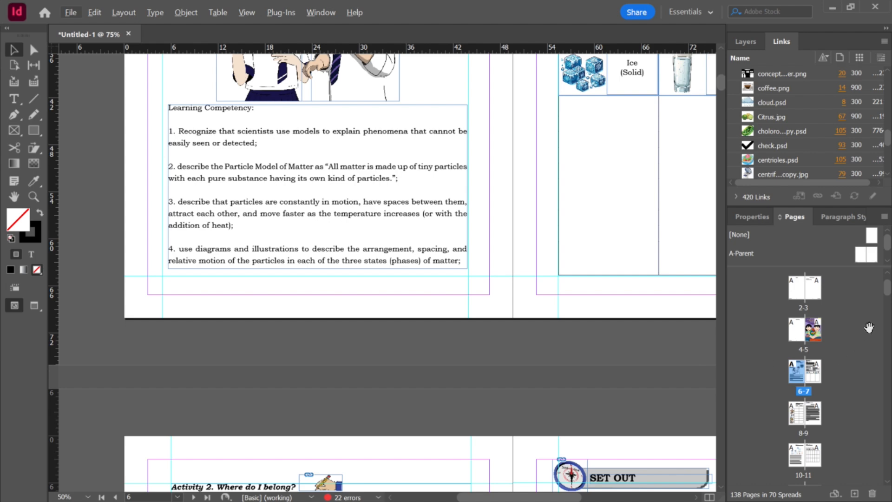
{"action": "scroll", "coordinate": [803, 301], "scroll_direction": "up", "scroll_amount": 1}
{"action": "scroll", "coordinate": [803, 303], "scroll_direction": "up", "scroll_amount": 1}
{"action": "double_click", "coordinate": [809, 289]}
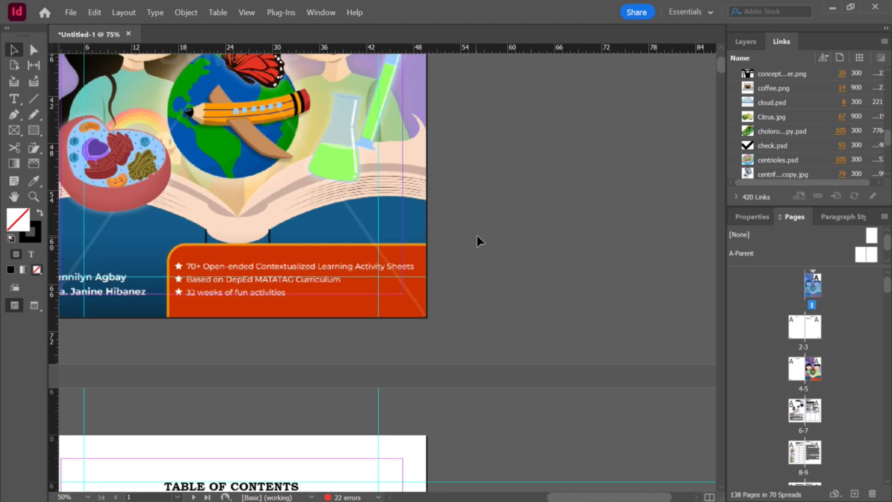
{"action": "scroll", "coordinate": [479, 235], "scroll_direction": "down", "scroll_amount": 1}
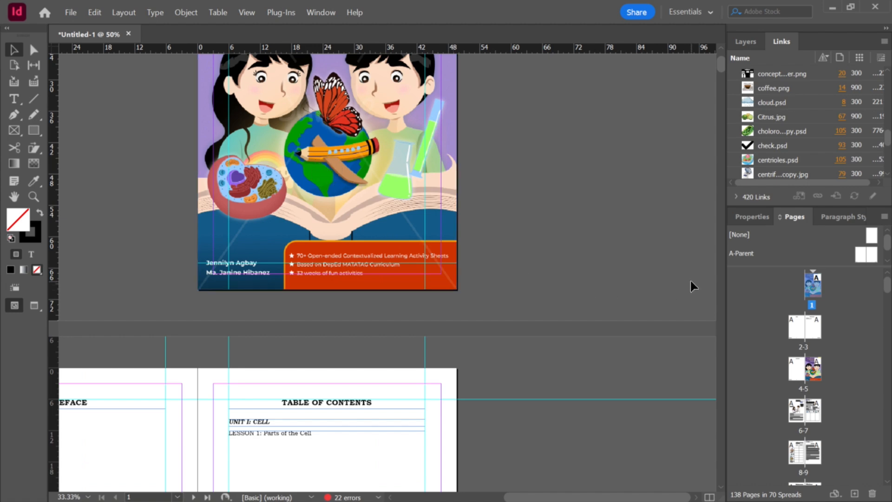
{"action": "left_click", "coordinate": [801, 374]}
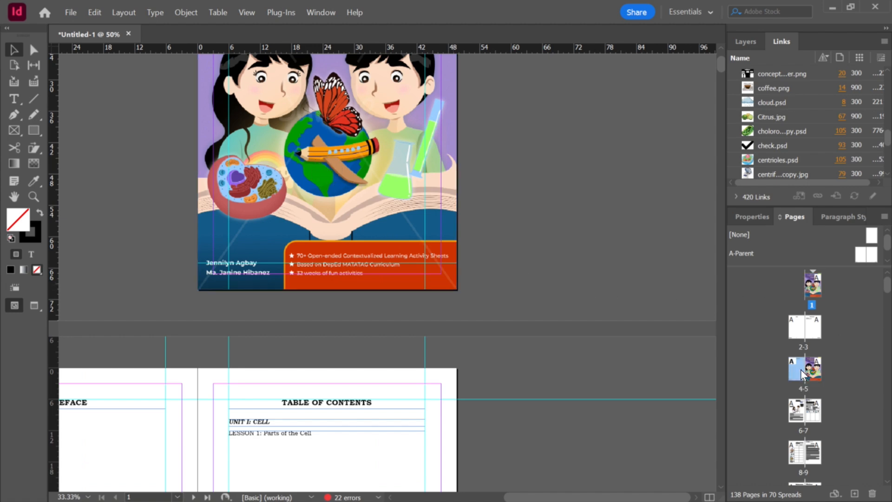
Step: Open spread 4-5 and scroll through the document to review the imported lesson spreads
{"action": "double_click", "coordinate": [811, 374]}
{"action": "key", "text": "ctrl+minus"}
{"action": "key", "text": "ctrl+minus"}
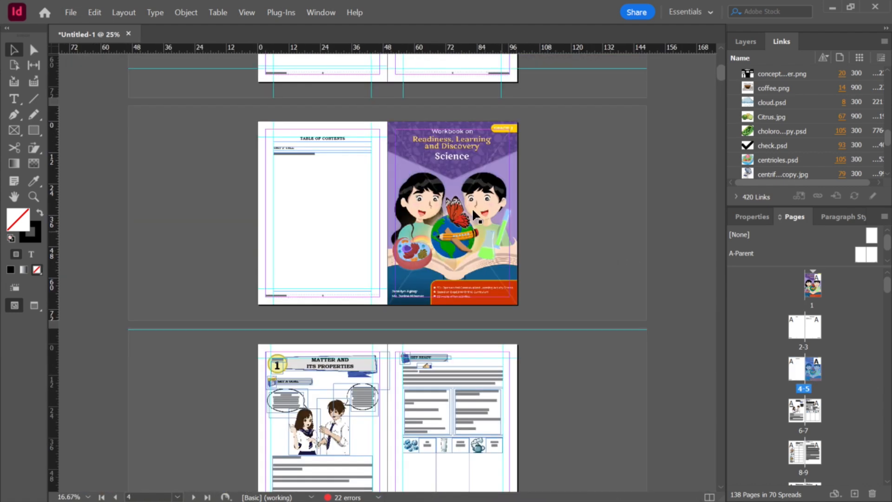
{"action": "key", "text": "ctrl+equal"}
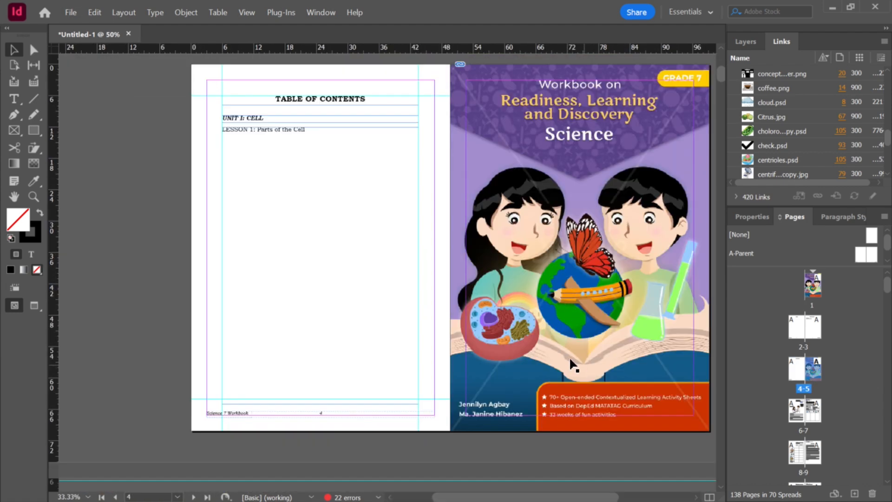
{"action": "scroll", "coordinate": [570, 356], "scroll_direction": "down", "scroll_amount": 12}
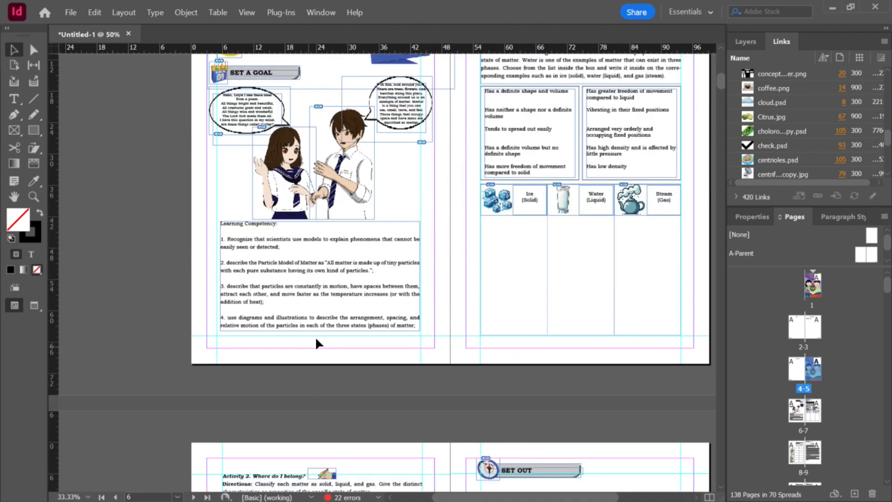
{"action": "scroll", "coordinate": [311, 348], "scroll_direction": "up", "scroll_amount": 1}
{"action": "scroll", "coordinate": [298, 344], "scroll_direction": "down", "scroll_amount": 1}
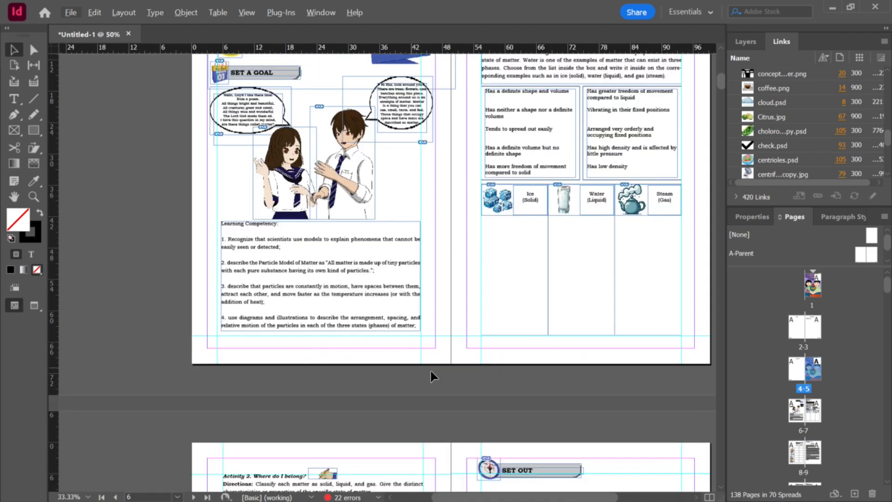
{"action": "scroll", "coordinate": [442, 374], "scroll_direction": "down", "scroll_amount": 5}
{"action": "scroll", "coordinate": [439, 369], "scroll_direction": "down", "scroll_amount": 3}
{"action": "scroll", "coordinate": [441, 367], "scroll_direction": "down", "scroll_amount": 20}
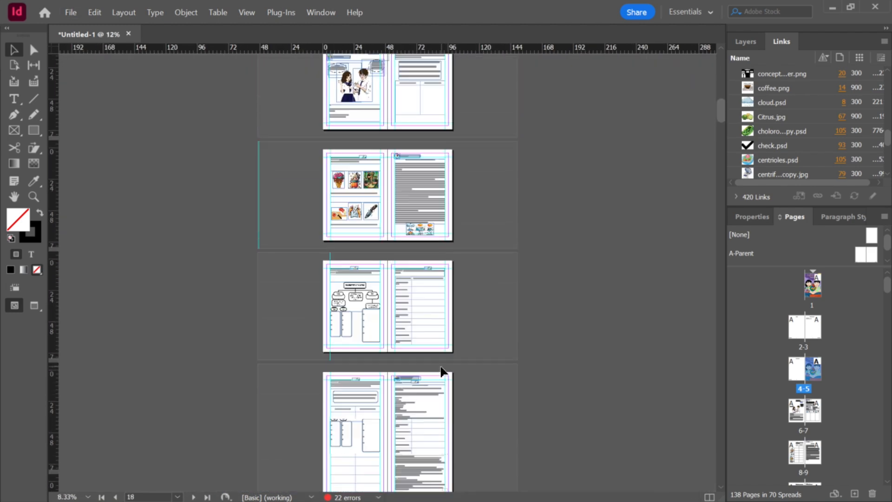
{"action": "scroll", "coordinate": [440, 370], "scroll_direction": "down", "scroll_amount": 10}
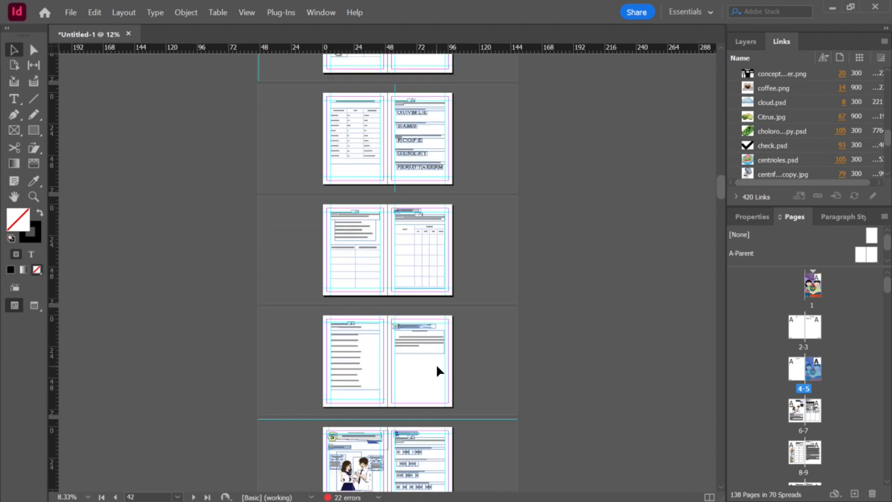
{"action": "left_click_drag", "start_coordinate": [717, 209], "coordinate": [721, 321]}
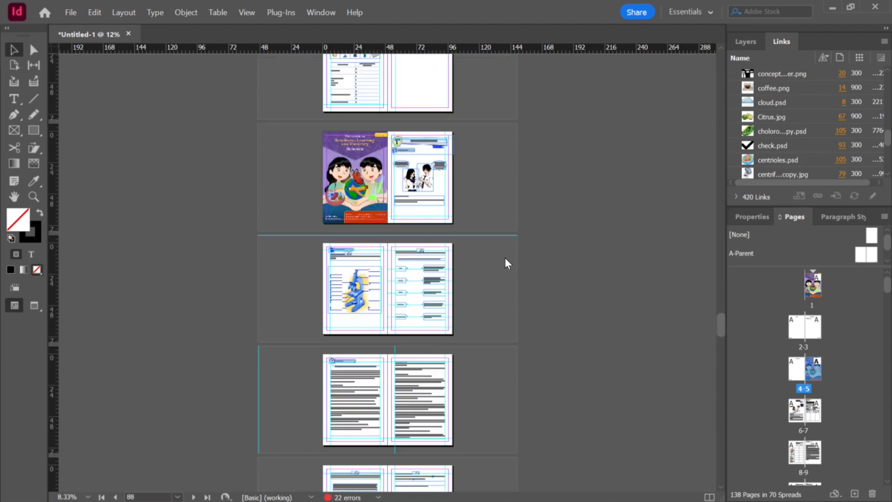
{"action": "scroll", "coordinate": [398, 165], "scroll_direction": "up", "scroll_amount": 3}
{"action": "scroll", "coordinate": [395, 164], "scroll_direction": "up", "scroll_amount": 3}
{"action": "scroll", "coordinate": [404, 242], "scroll_direction": "down", "scroll_amount": 3}
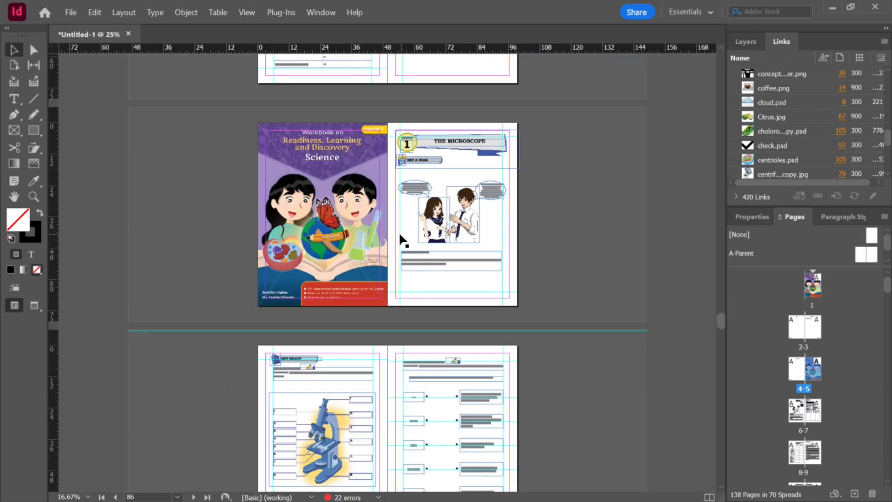
{"action": "scroll", "coordinate": [397, 207], "scroll_direction": "up", "scroll_amount": 2}
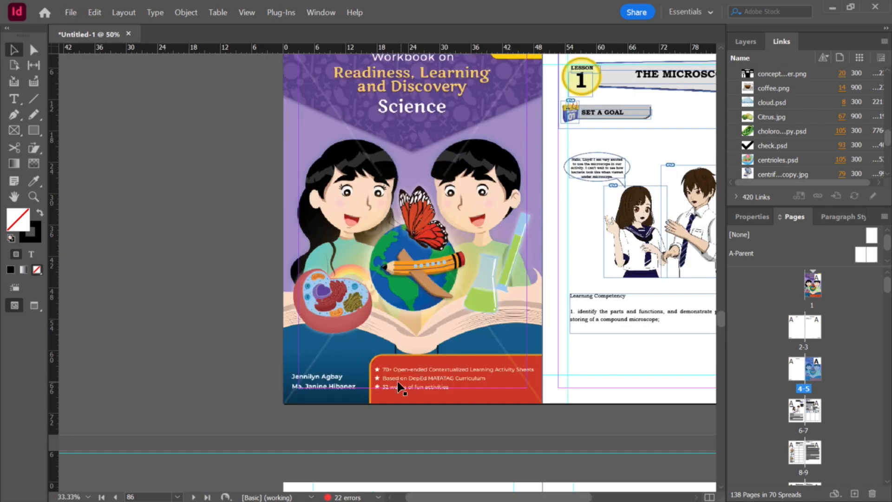
{"action": "scroll", "coordinate": [437, 392], "scroll_direction": "down", "scroll_amount": 3}
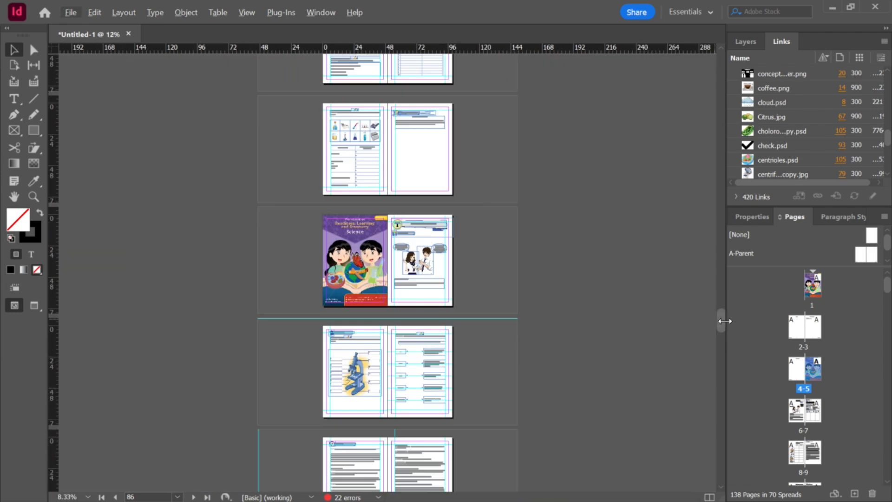
{"action": "left_click_drag", "start_coordinate": [722, 328], "coordinate": [692, 79]}
{"action": "scroll", "coordinate": [606, 168], "scroll_direction": "up", "scroll_amount": 3}
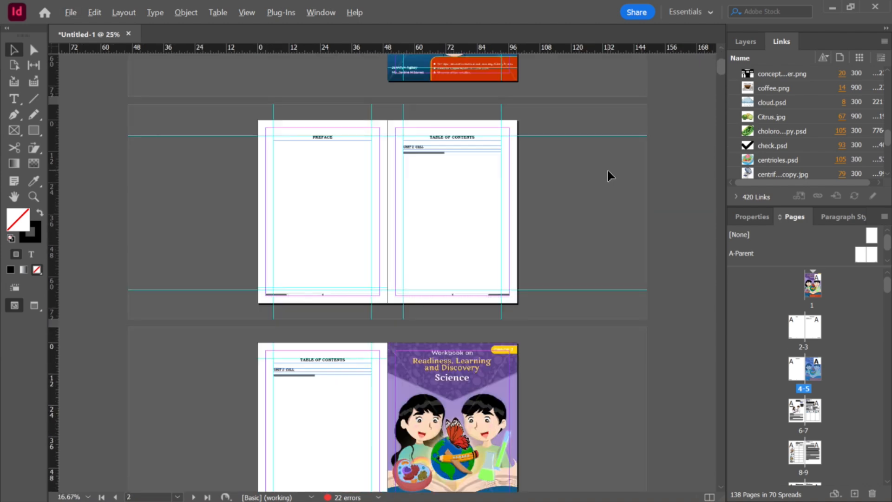
{"action": "scroll", "coordinate": [592, 223], "scroll_direction": "down", "scroll_amount": 3}
{"action": "scroll", "coordinate": [478, 308], "scroll_direction": "up", "scroll_amount": 2}
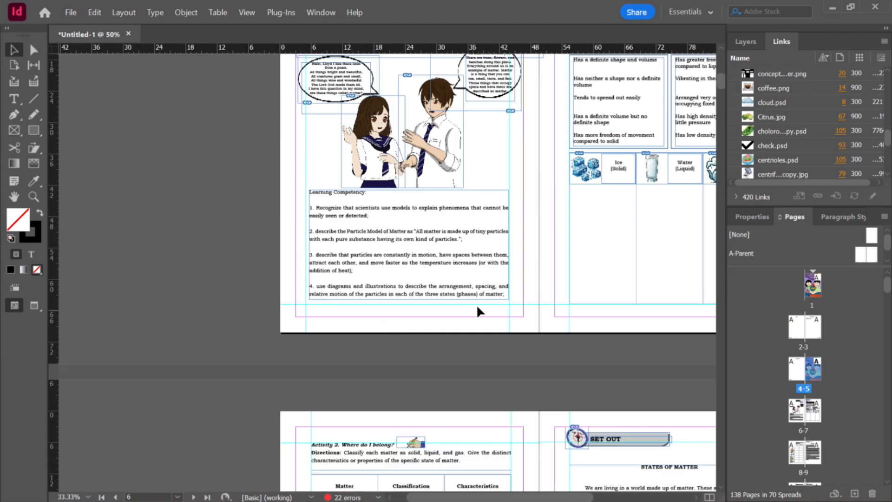
Step: Select spreads 6-7 through 136-137 and turn off Allow Document Pages to Shuffle and Allow Selected Spreads to Shuffle
{"action": "left_click", "coordinate": [496, 284]}
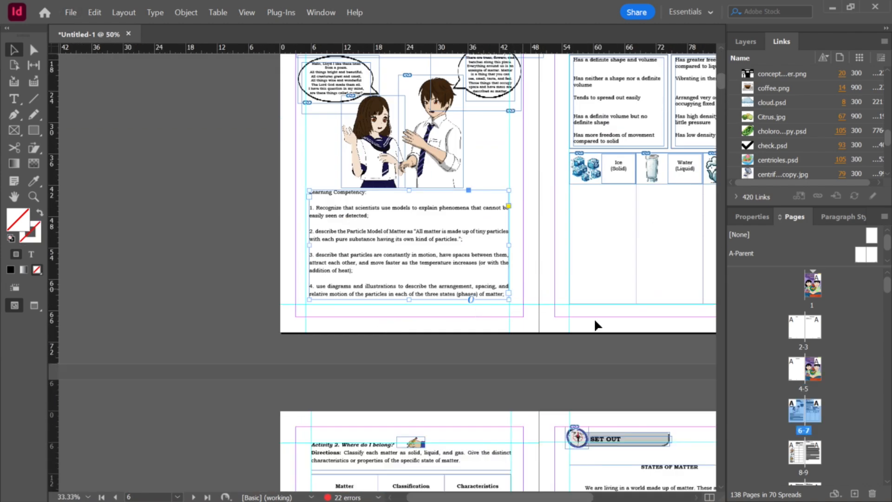
{"action": "left_click", "coordinate": [828, 402]}
{"action": "left_click", "coordinate": [801, 419]}
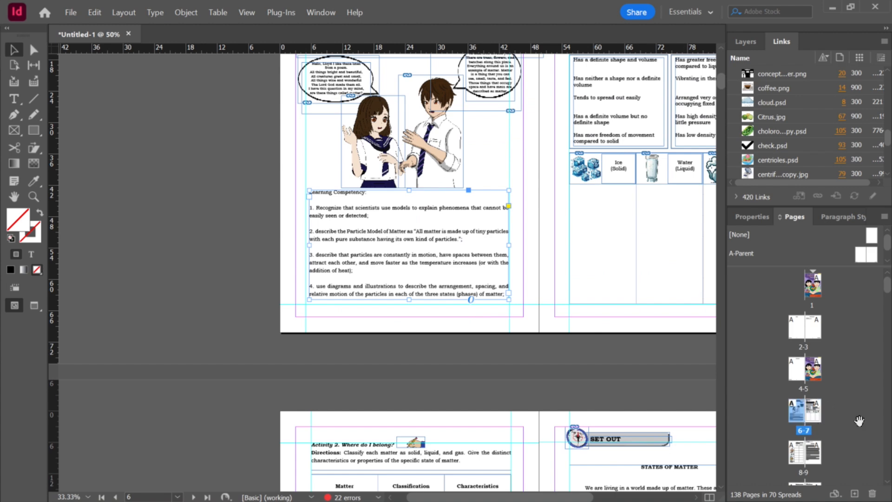
{"action": "key", "text": "alt"}
{"action": "scroll", "coordinate": [889, 292], "scroll_direction": "down", "scroll_amount": 5}
{"action": "left_click_drag", "start_coordinate": [890, 297], "coordinate": [890, 484]}
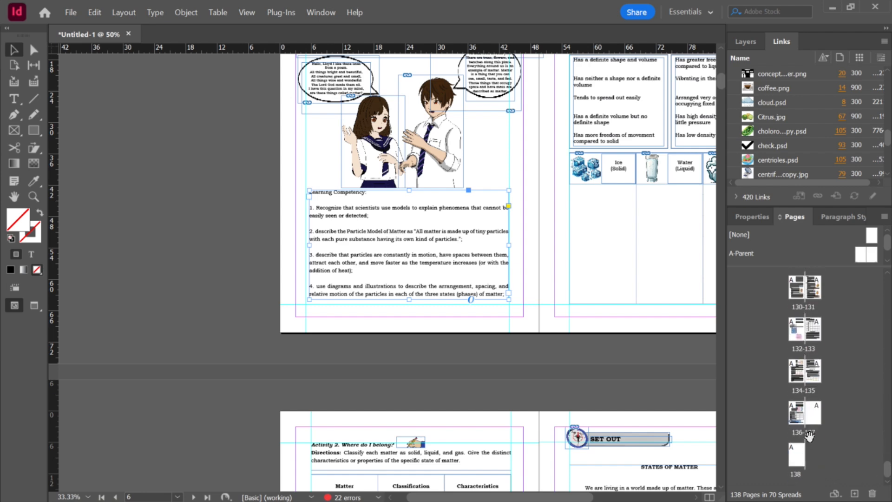
{"action": "left_click", "coordinate": [799, 417], "text": "shift"}
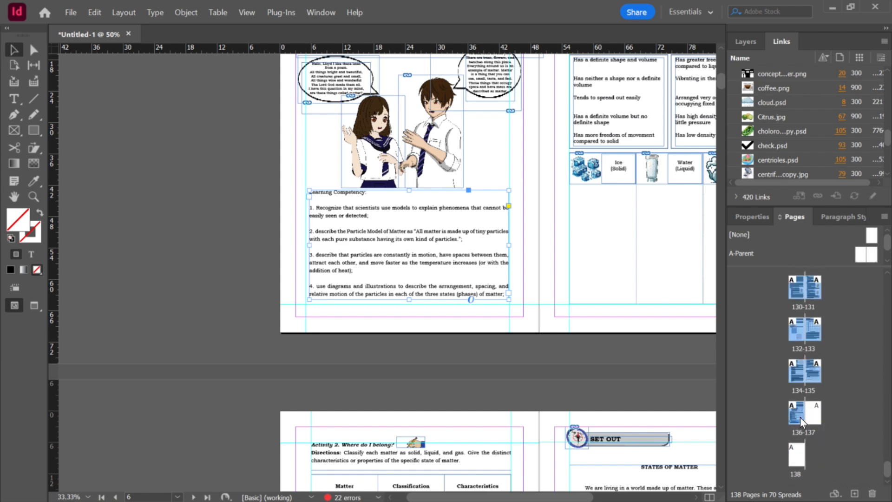
{"action": "right_click", "coordinate": [800, 417]}
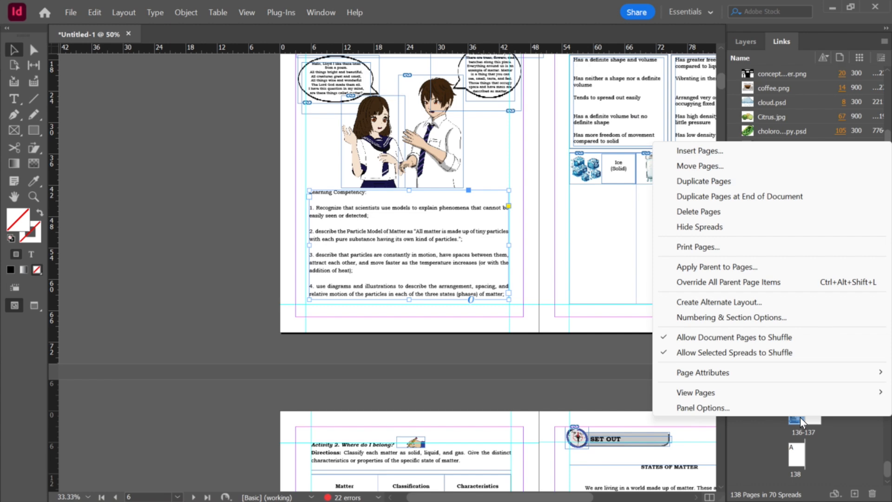
{"action": "left_click", "coordinate": [672, 337]}
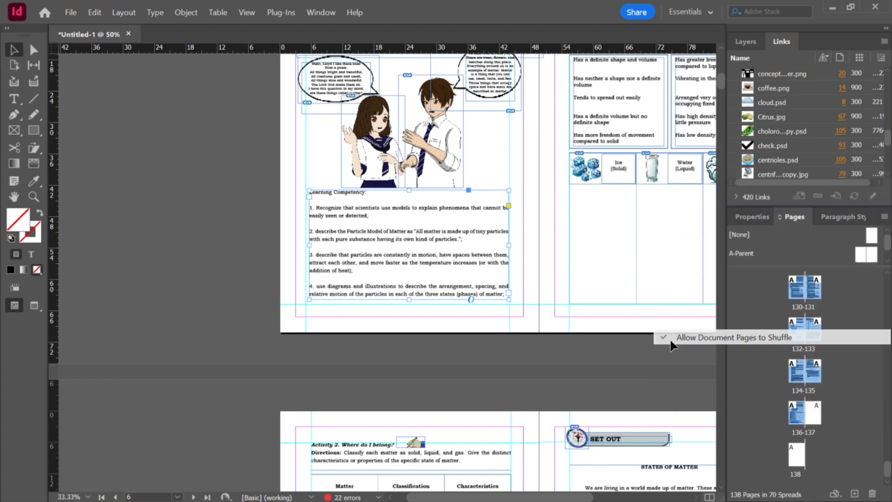
{"action": "right_click", "coordinate": [797, 409]}
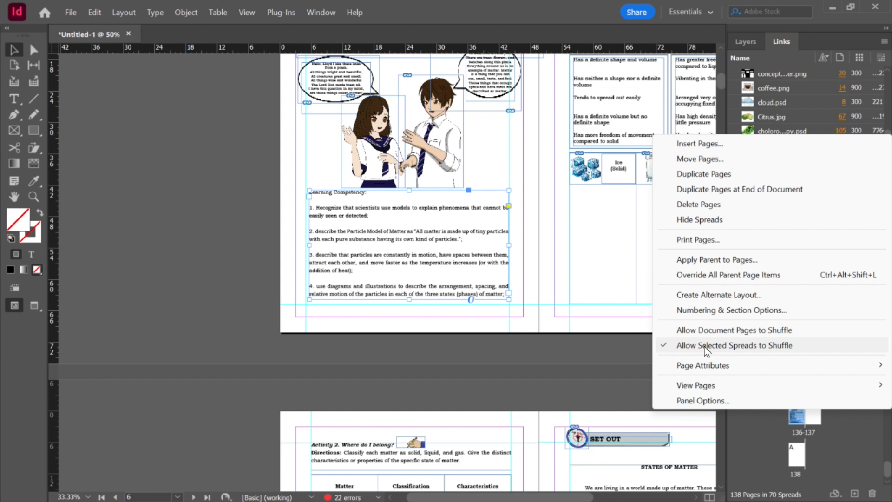
{"action": "left_click", "coordinate": [703, 346]}
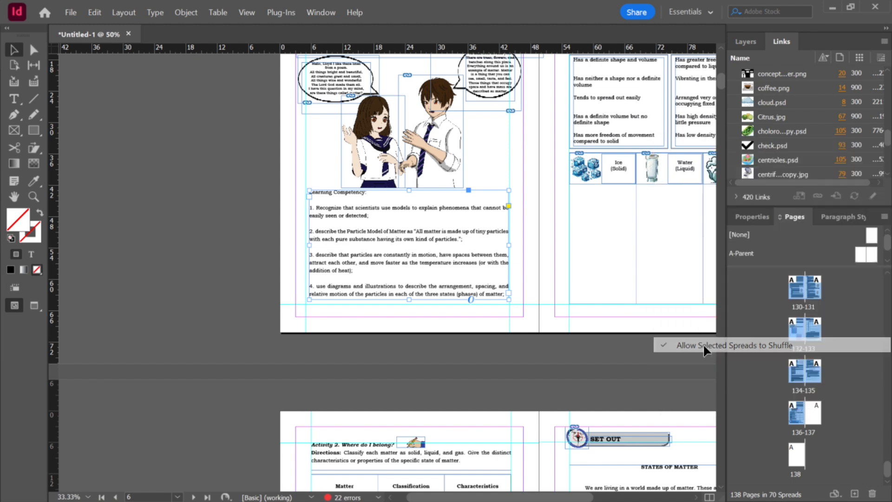
{"action": "right_click", "coordinate": [797, 419]}
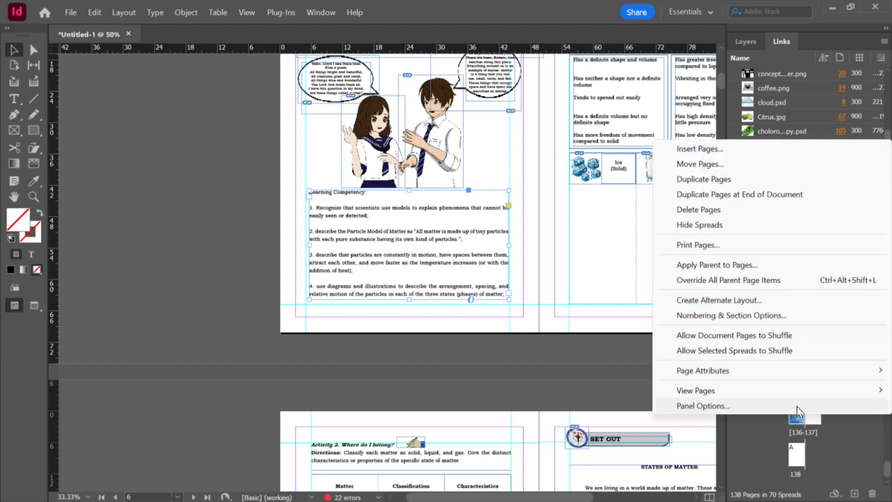
{"action": "left_click", "coordinate": [225, 218]}
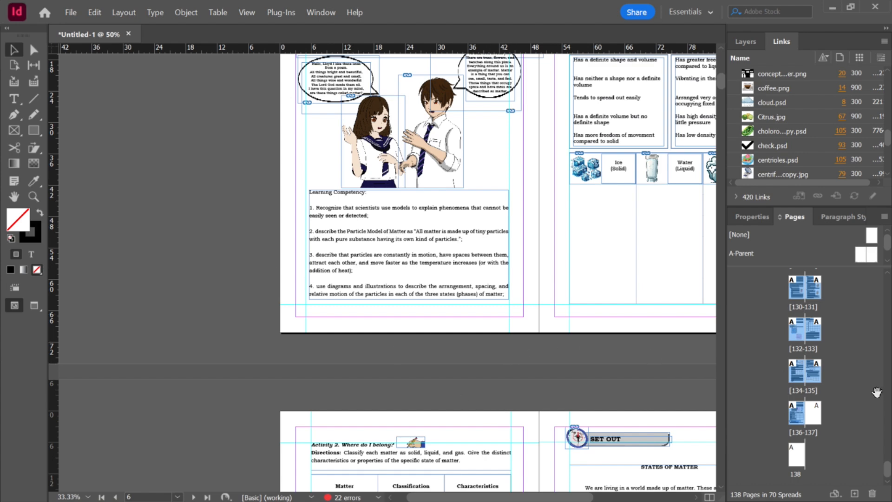
Step: Start a new section at spread 6-7 with page numbering starting at 1, accepting the duplicate-numbering warning
{"action": "left_click_drag", "start_coordinate": [887, 476], "coordinate": [882, 268]}
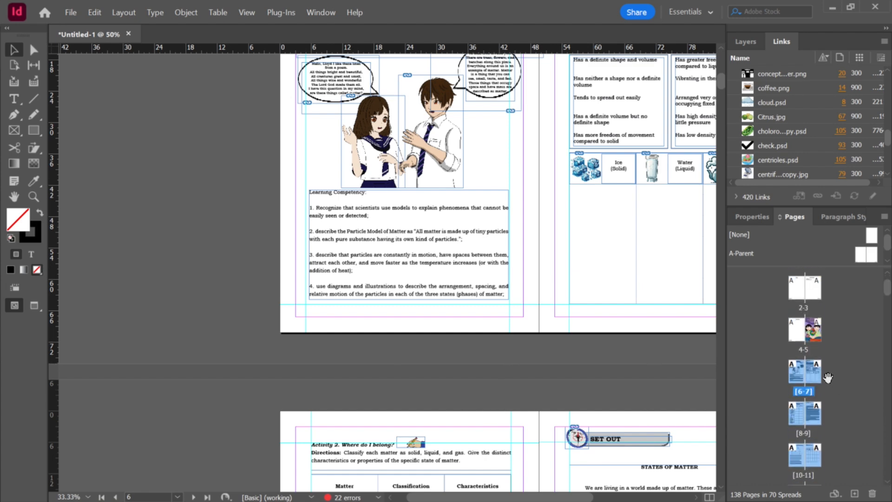
{"action": "right_click", "coordinate": [798, 372]}
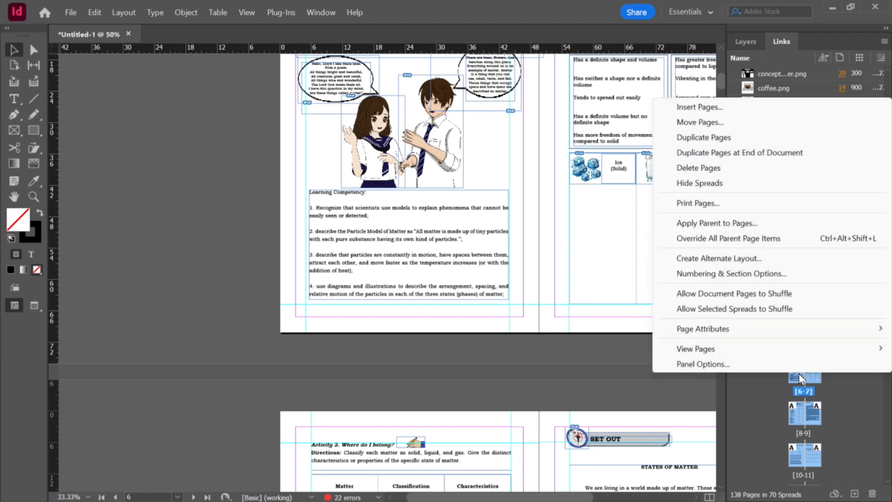
{"action": "left_click", "coordinate": [854, 386]}
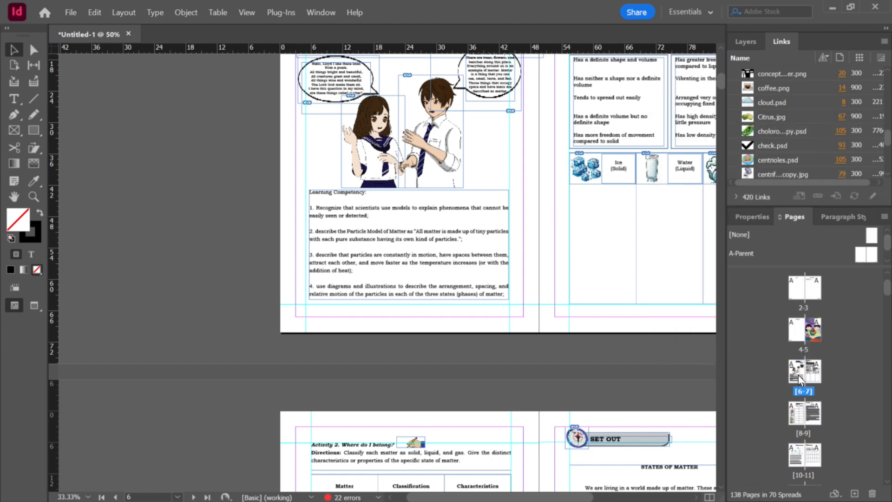
{"action": "left_click", "coordinate": [798, 377]}
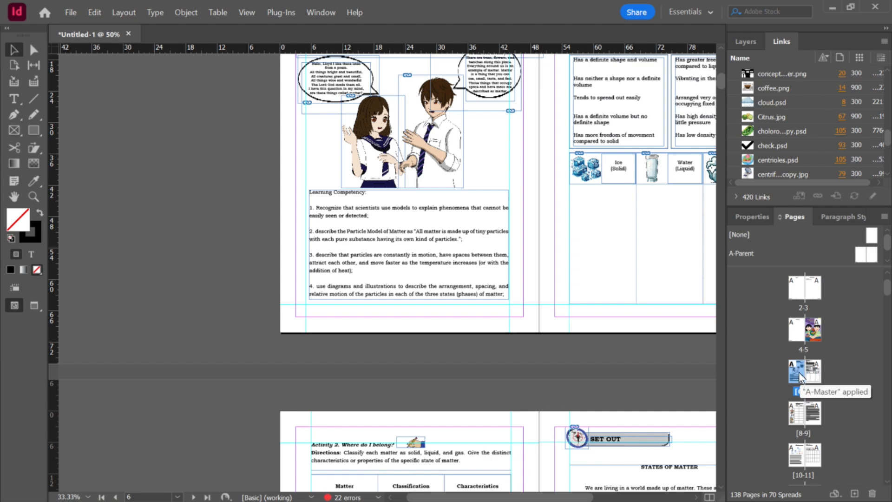
{"action": "scroll", "coordinate": [617, 143], "scroll_direction": "up", "scroll_amount": 5}
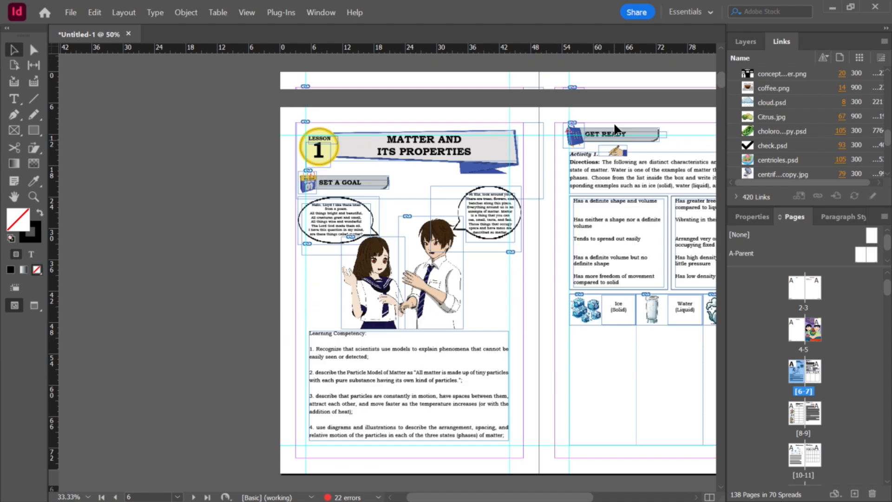
{"action": "right_click", "coordinate": [795, 373]}
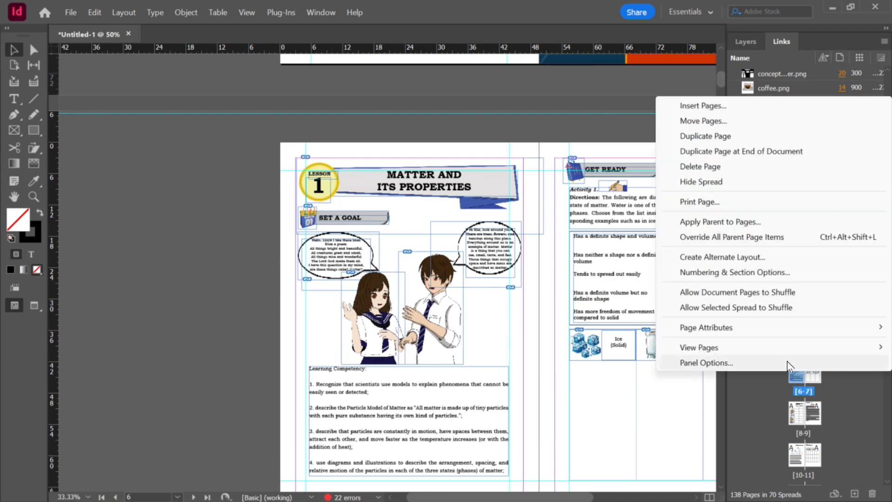
{"action": "left_click", "coordinate": [726, 274]}
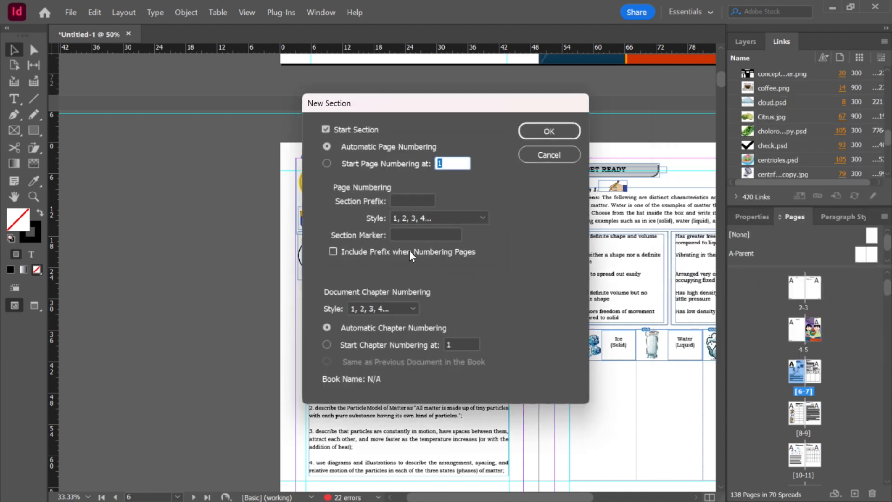
{"action": "left_click", "coordinate": [329, 166]}
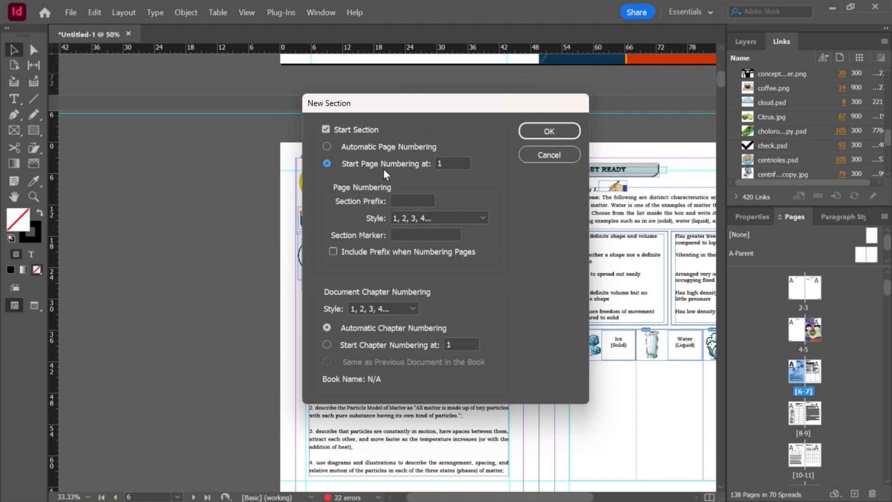
{"action": "left_click", "coordinate": [448, 162]}
{"action": "mouse_move", "coordinate": [448, 111]}
{"action": "left_mouse_down"}
{"action": "mouse_move", "coordinate": [197, 114]}
{"action": "mouse_move", "coordinate": [459, 100]}
{"action": "left_mouse_up"}
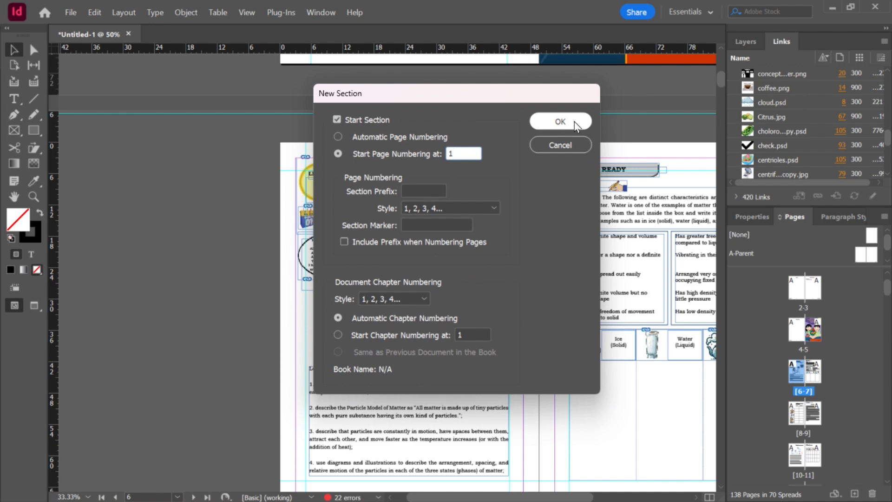
{"action": "left_click", "coordinate": [576, 124]}
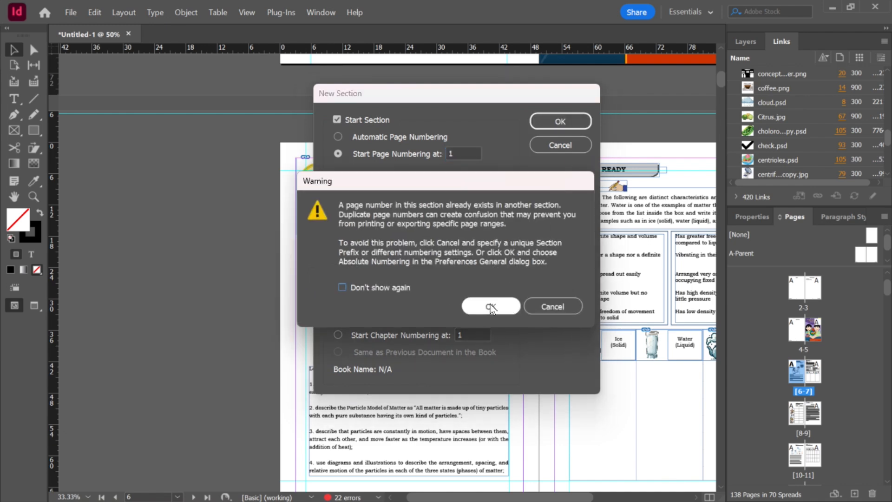
{"action": "left_click", "coordinate": [491, 307]}
{"action": "scroll", "coordinate": [616, 352], "scroll_direction": "down", "scroll_amount": 3}
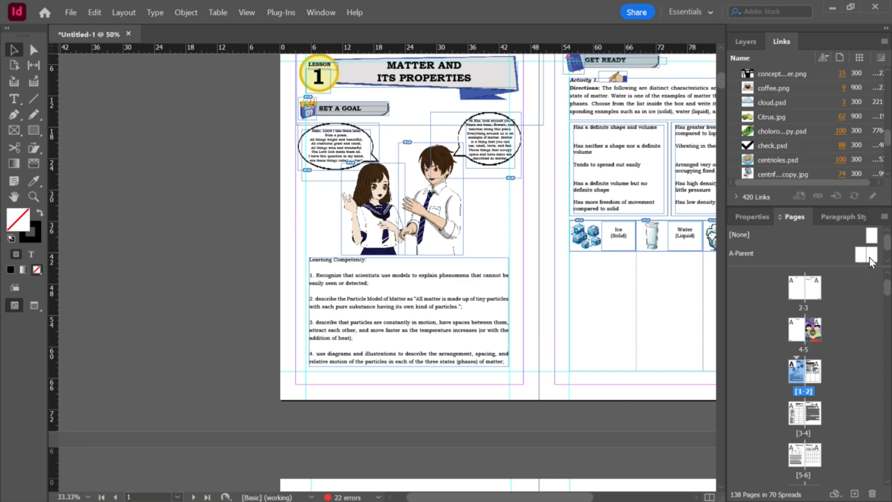
{"action": "left_click", "coordinate": [871, 235]}
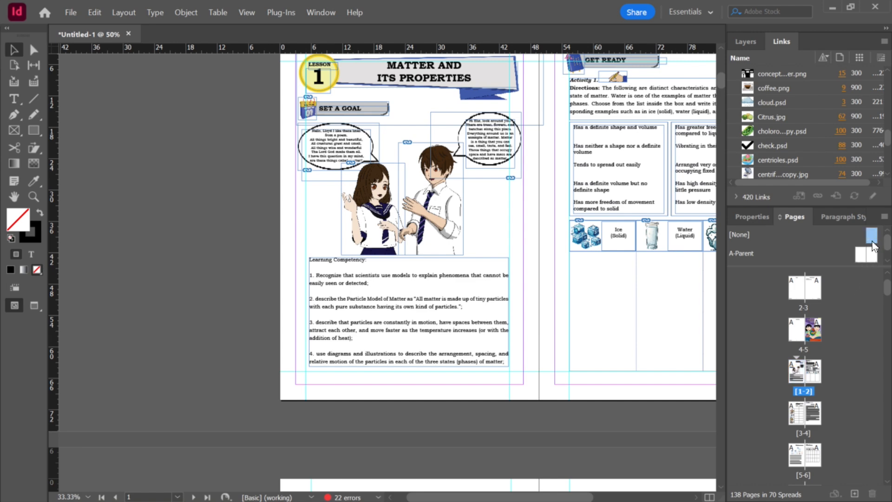
{"action": "left_click", "coordinate": [797, 374]}
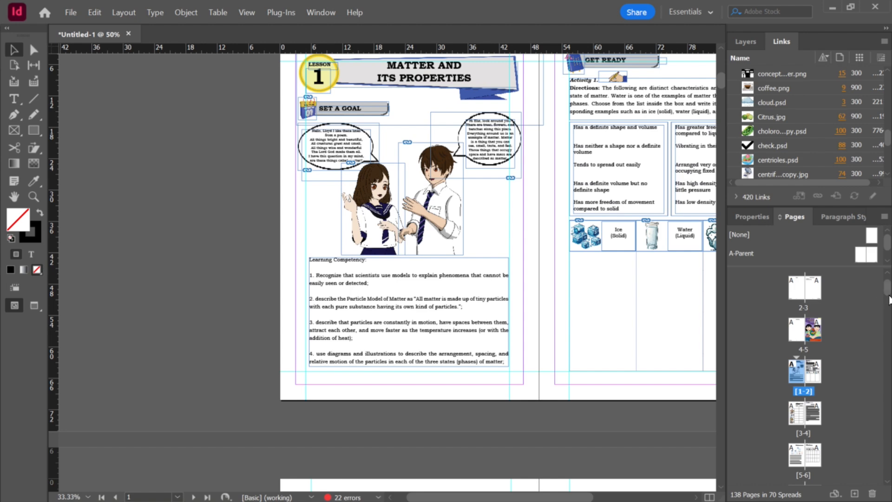
Step: Apply the A-Parent to the selected lesson pages, keeping the current page size for all pages with a size conflict
{"action": "scroll", "coordinate": [889, 297], "scroll_direction": "up", "scroll_amount": 1}
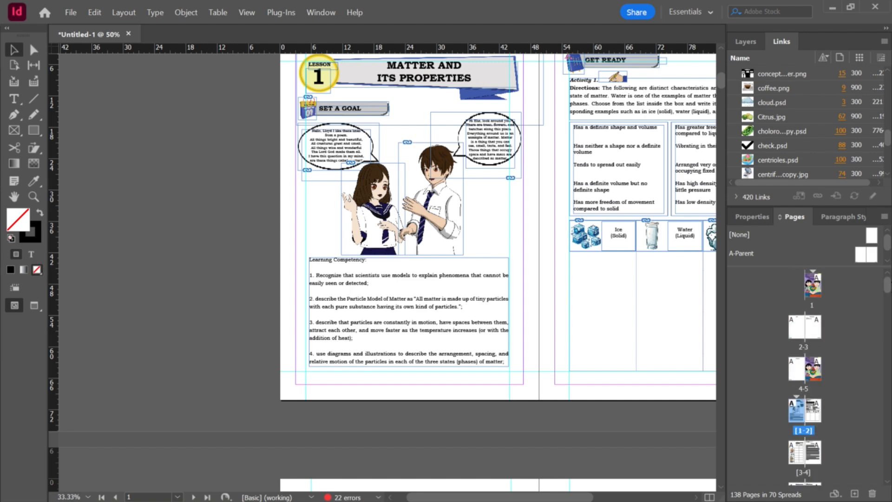
{"action": "scroll", "coordinate": [824, 404], "scroll_direction": "up", "scroll_amount": 1}
{"action": "left_click_drag", "start_coordinate": [890, 289], "coordinate": [888, 480]}
{"action": "left_click", "coordinate": [800, 422], "text": "shift"}
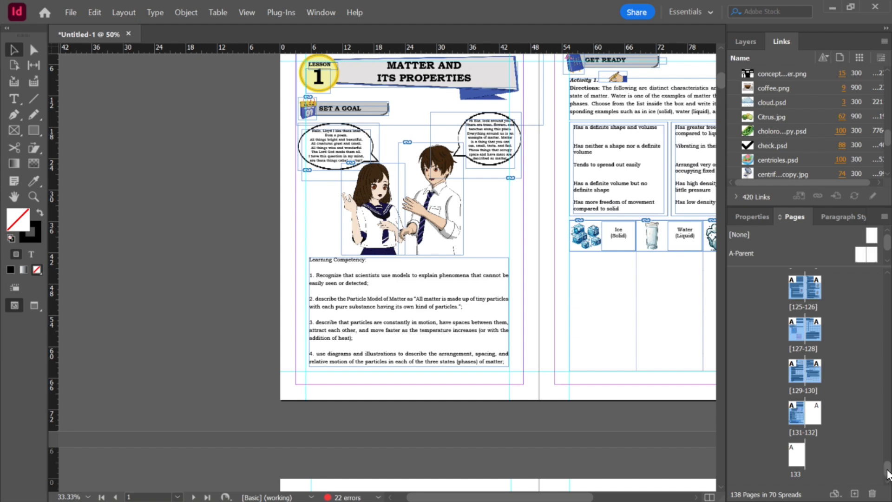
{"action": "right_click", "coordinate": [798, 334]}
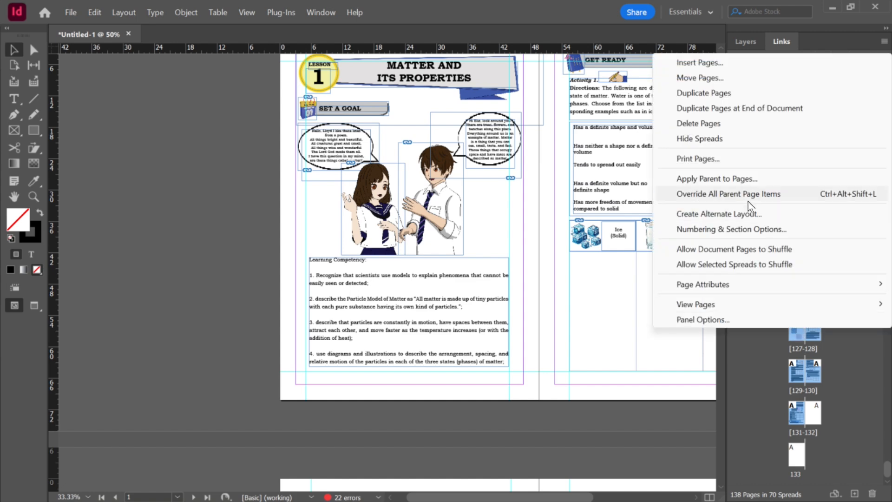
{"action": "left_click", "coordinate": [725, 184]}
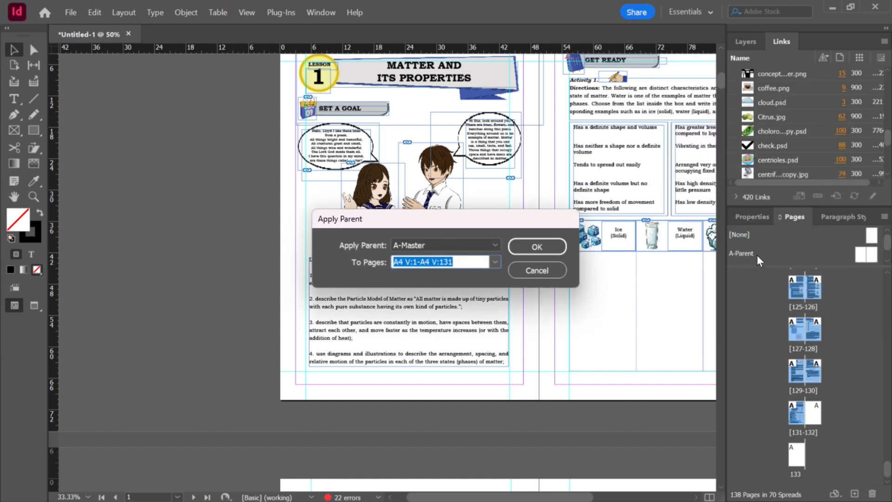
{"action": "left_click", "coordinate": [444, 245]}
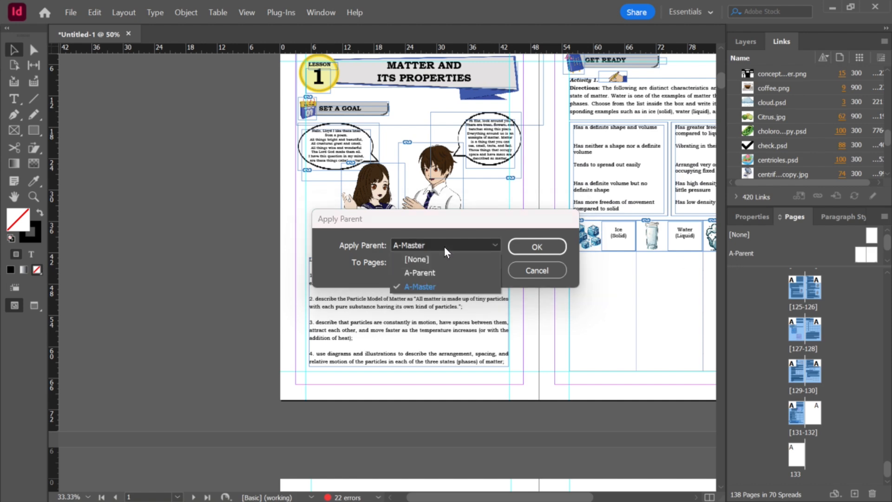
{"action": "left_click", "coordinate": [439, 276]}
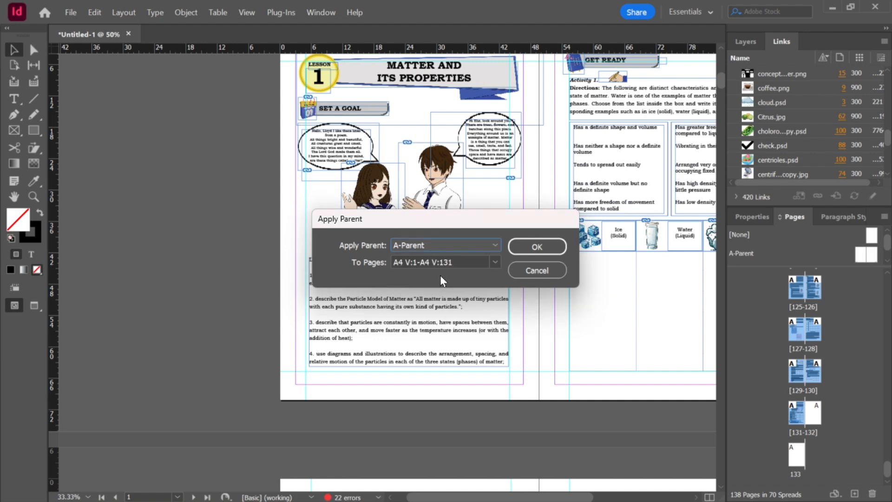
{"action": "left_click", "coordinate": [545, 249]}
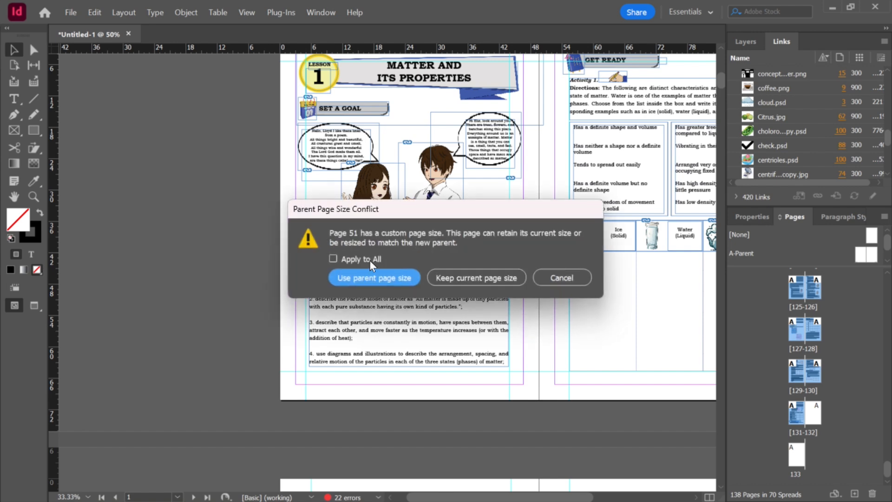
{"action": "left_click", "coordinate": [355, 258]}
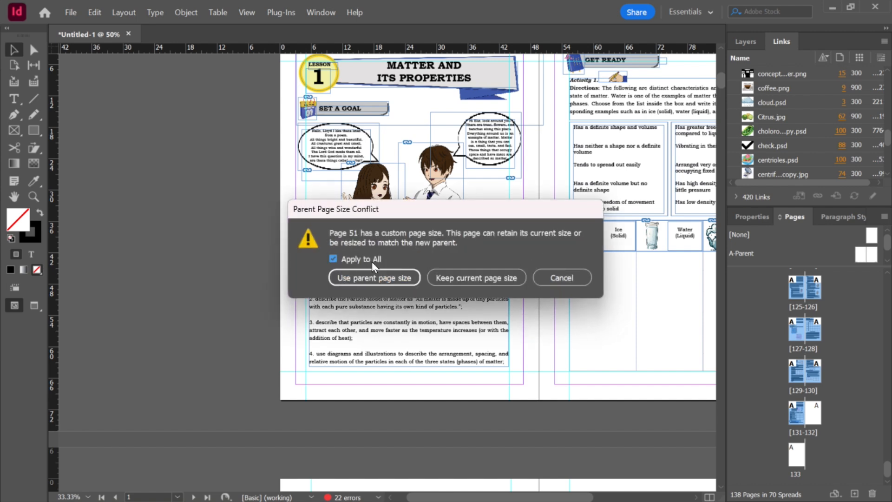
{"action": "left_click", "coordinate": [489, 281]}
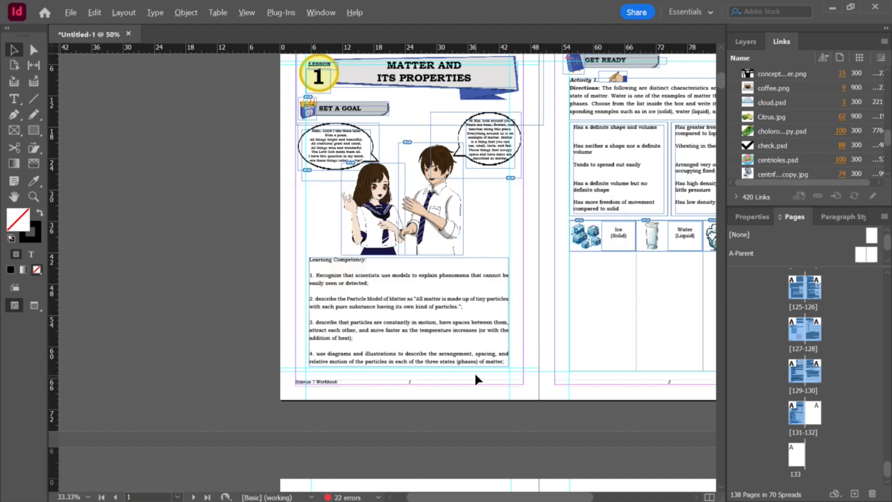
Step: Zoom and scroll through the lesson spreads to inspect the footers and page numbers
{"action": "scroll", "coordinate": [442, 389], "scroll_direction": "up", "scroll_amount": 2}
{"action": "scroll", "coordinate": [442, 390], "scroll_direction": "up", "scroll_amount": 1}
{"action": "scroll", "coordinate": [269, 377], "scroll_direction": "up", "scroll_amount": 1}
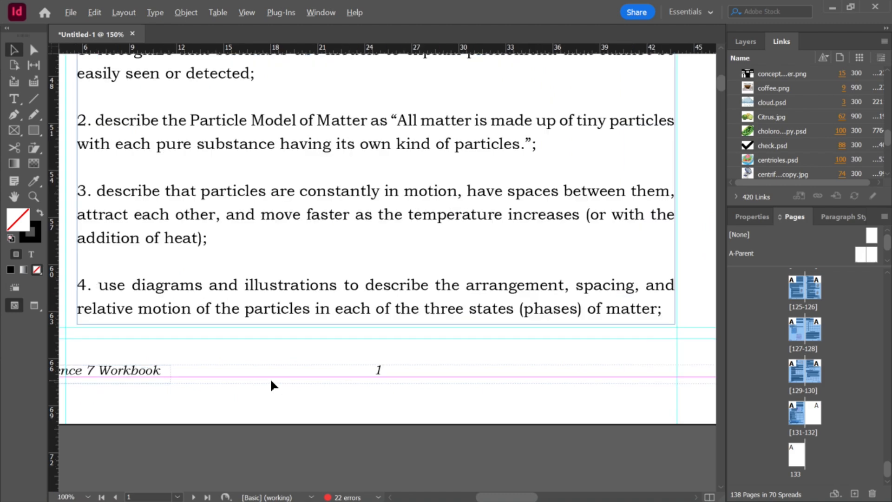
{"action": "scroll", "coordinate": [269, 378], "scroll_direction": "down", "scroll_amount": 1}
{"action": "scroll", "coordinate": [325, 390], "scroll_direction": "down", "scroll_amount": 2}
{"action": "scroll", "coordinate": [371, 403], "scroll_direction": "up", "scroll_amount": 1}
{"action": "scroll", "coordinate": [372, 402], "scroll_direction": "up", "scroll_amount": 2}
{"action": "scroll", "coordinate": [372, 402], "scroll_direction": "down", "scroll_amount": 5}
{"action": "scroll", "coordinate": [589, 427], "scroll_direction": "down", "scroll_amount": 1}
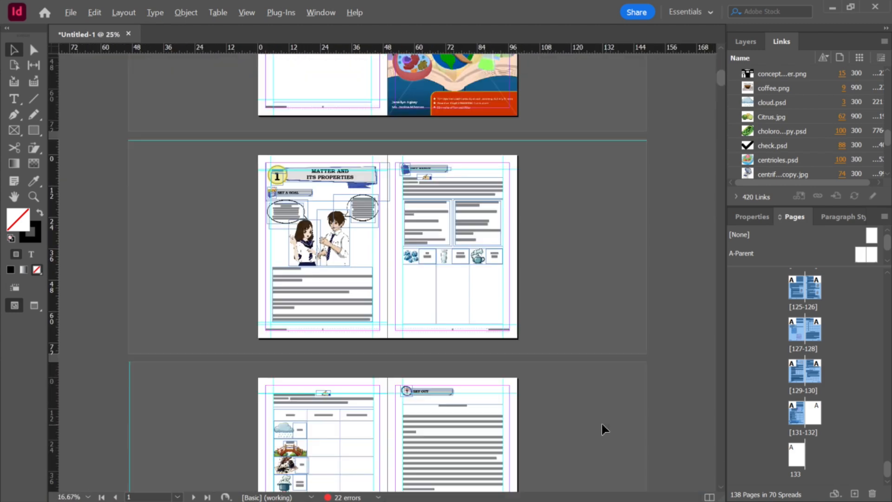
{"action": "scroll", "coordinate": [520, 417], "scroll_direction": "up", "scroll_amount": 1}
{"action": "scroll", "coordinate": [465, 344], "scroll_direction": "up", "scroll_amount": 1}
{"action": "scroll", "coordinate": [464, 342], "scroll_direction": "down", "scroll_amount": 3}
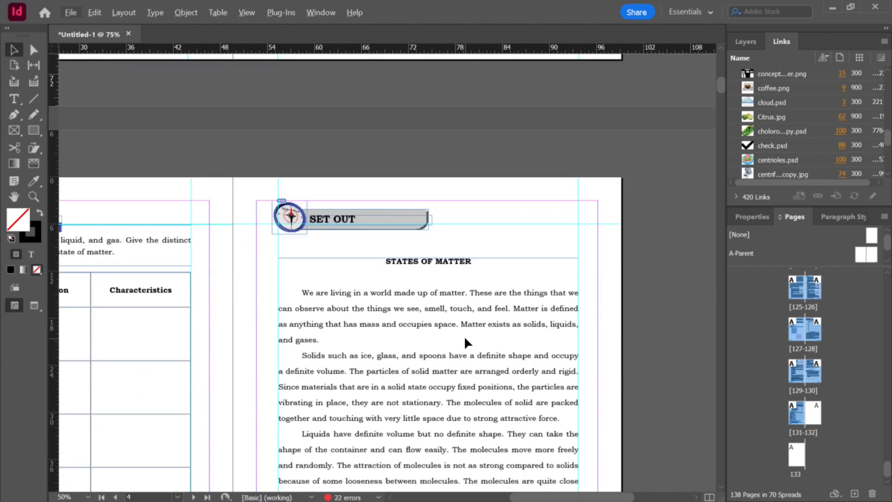
{"action": "scroll", "coordinate": [464, 342], "scroll_direction": "down", "scroll_amount": 3}
{"action": "scroll", "coordinate": [452, 360], "scroll_direction": "up", "scroll_amount": 1}
{"action": "scroll", "coordinate": [453, 362], "scroll_direction": "up", "scroll_amount": 1}
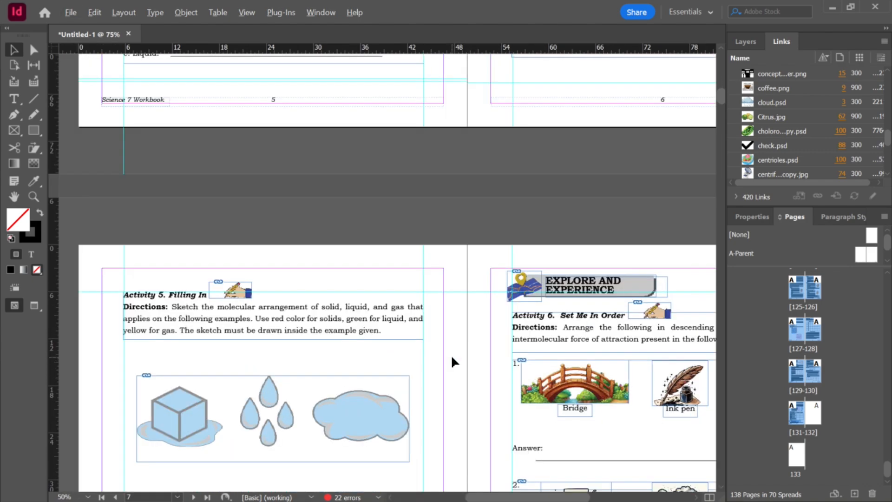
{"action": "scroll", "coordinate": [361, 308], "scroll_direction": "up", "scroll_amount": 5}
{"action": "scroll", "coordinate": [360, 292], "scroll_direction": "down", "scroll_amount": 1}
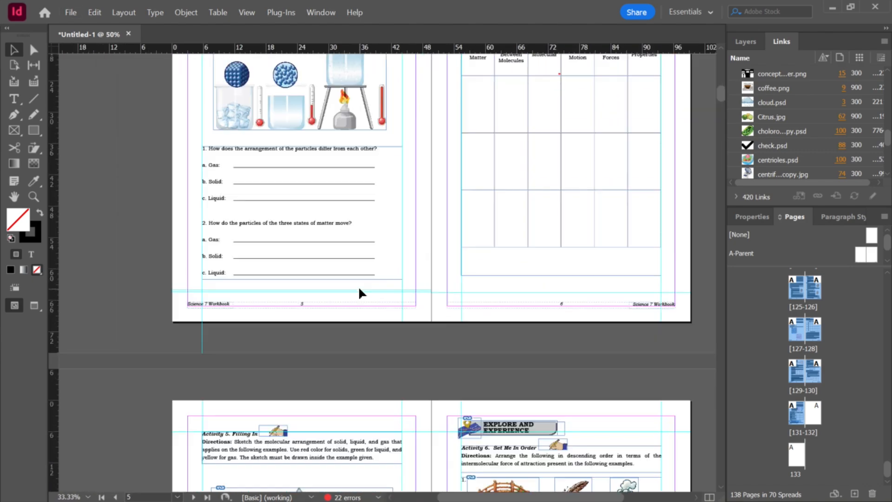
Step: Open the A-Parent, select both footer text frames, and set their opacity to 50%
{"action": "double_click", "coordinate": [862, 258]}
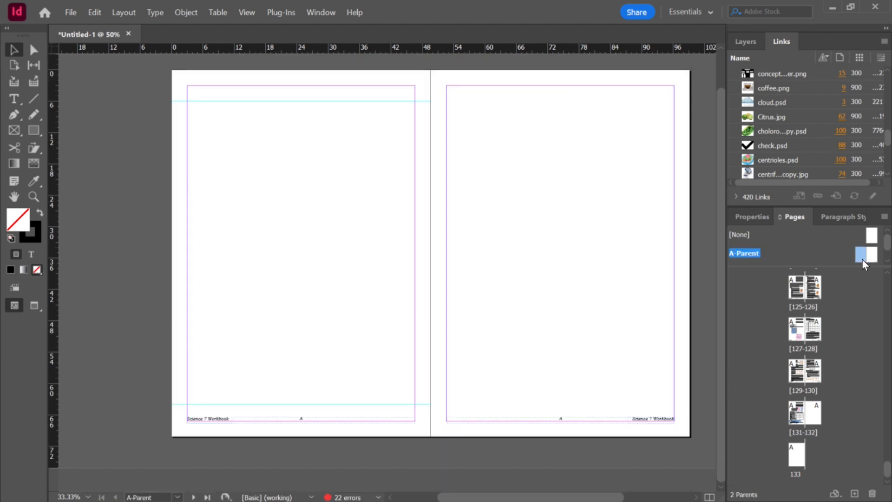
{"action": "left_click_drag", "start_coordinate": [189, 364], "coordinate": [658, 459]}
{"action": "left_click", "coordinate": [750, 217]}
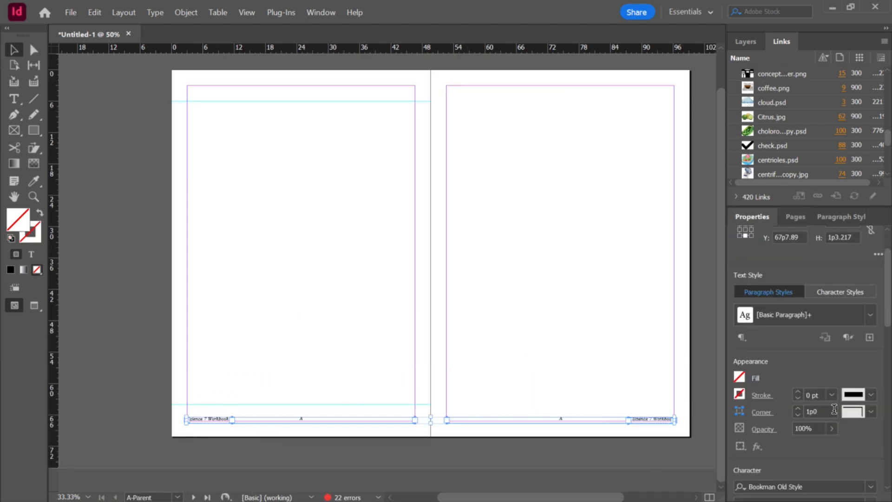
{"action": "double_click", "coordinate": [816, 429]}
{"action": "type", "text": "50"}
{"action": "key", "text": "Return"}
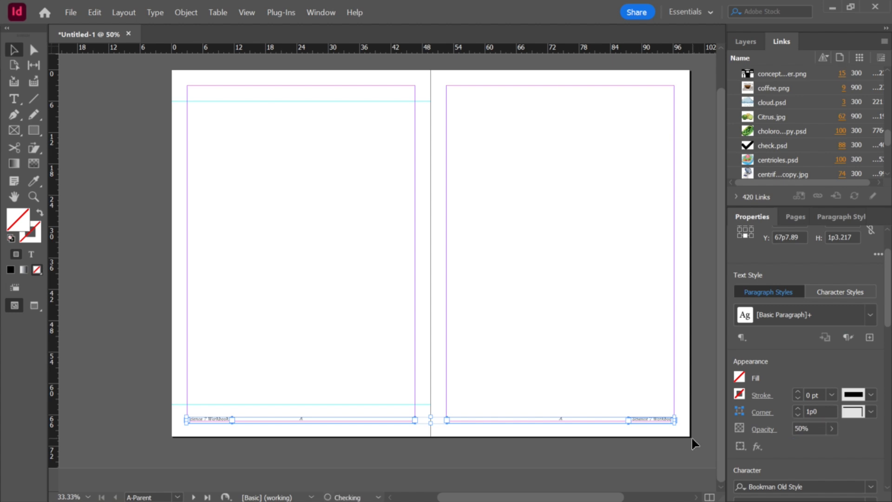
Step: Go back to spread 1-2 and zoom in to inspect the faded footer on the lesson page
{"action": "left_click", "coordinate": [519, 339]}
{"action": "scroll", "coordinate": [505, 348], "scroll_direction": "up", "scroll_amount": 2}
{"action": "scroll", "coordinate": [500, 349], "scroll_direction": "down", "scroll_amount": 3}
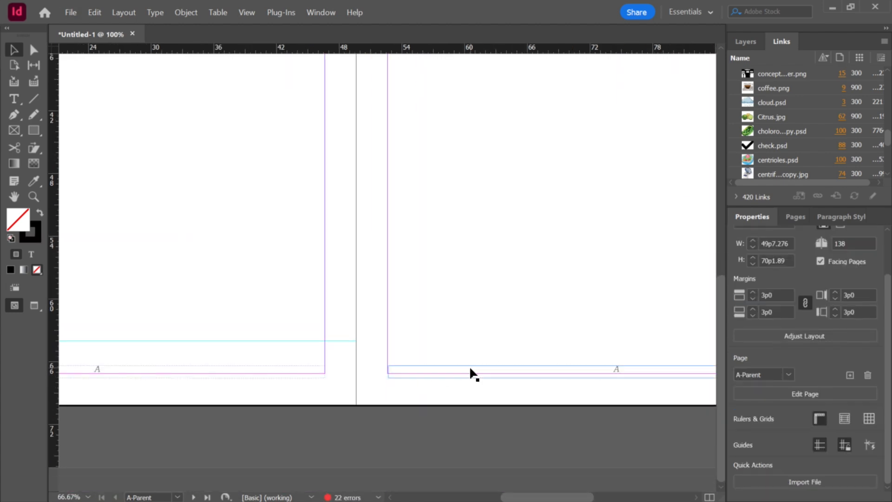
{"action": "scroll", "coordinate": [469, 369], "scroll_direction": "down", "scroll_amount": 1}
{"action": "left_click", "coordinate": [792, 216]}
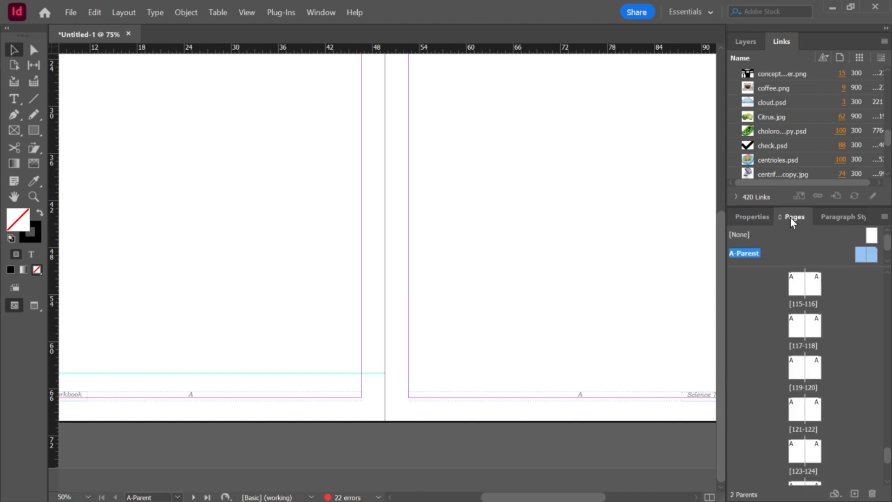
{"action": "mouse_move", "coordinate": [887, 276]}
{"action": "left_mouse_down"}
{"action": "mouse_move", "coordinate": [889, 455]}
{"action": "mouse_move", "coordinate": [887, 278]}
{"action": "left_mouse_up"}
{"action": "left_click", "coordinate": [800, 414]}
{"action": "double_click", "coordinate": [798, 412]}
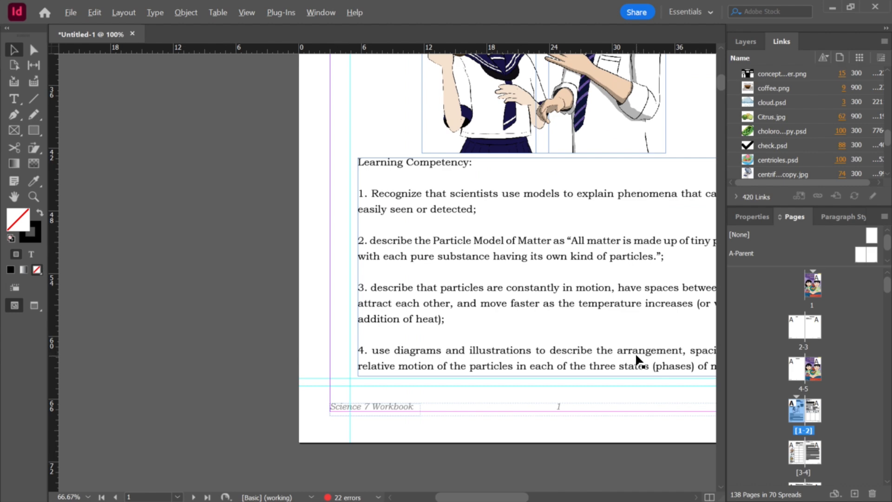
{"action": "scroll", "coordinate": [637, 358], "scroll_direction": "down", "scroll_amount": 3}
{"action": "scroll", "coordinate": [629, 299], "scroll_direction": "up", "scroll_amount": 1}
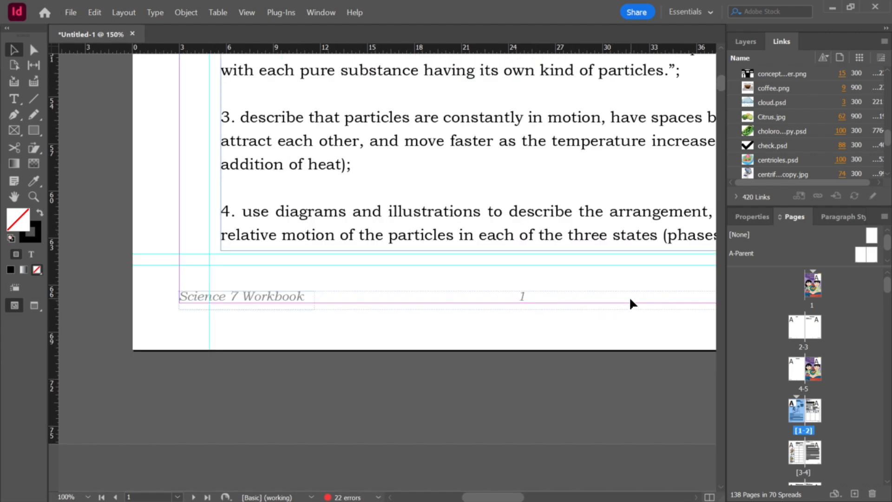
{"action": "scroll", "coordinate": [629, 300], "scroll_direction": "down", "scroll_amount": 1}
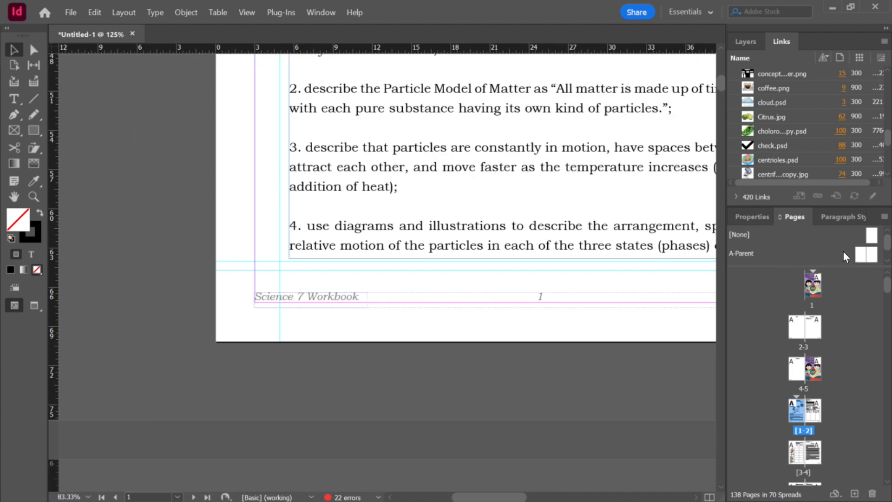
Step: On the A-Parent, set the right-page footer page number's font style to Regular
{"action": "double_click", "coordinate": [865, 253]}
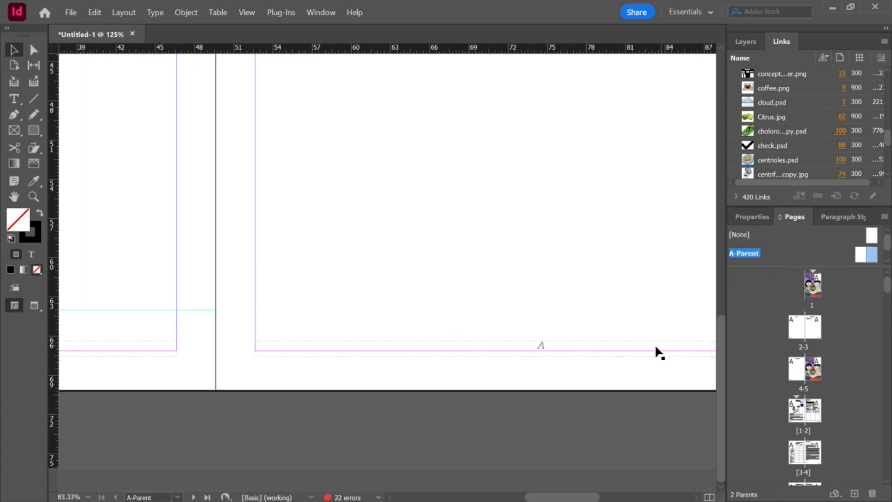
{"action": "left_click", "coordinate": [537, 345]}
{"action": "scroll", "coordinate": [537, 346], "scroll_direction": "down", "scroll_amount": 1}
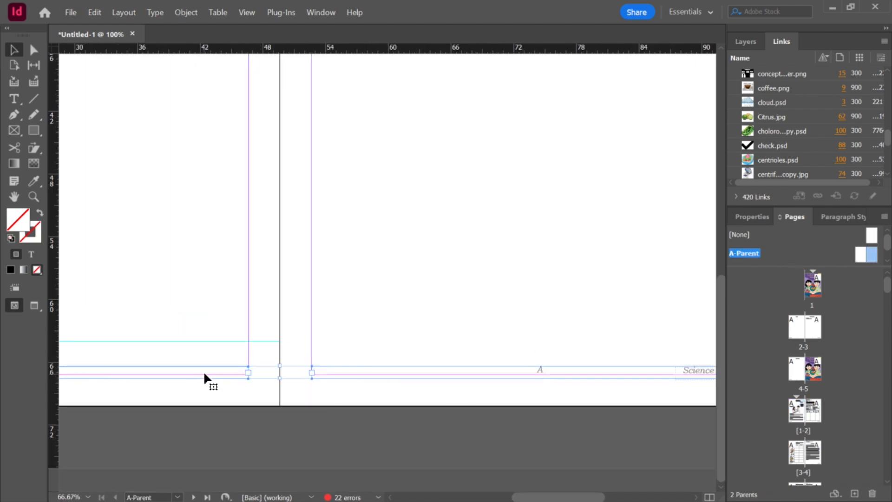
{"action": "left_click", "coordinate": [758, 217]}
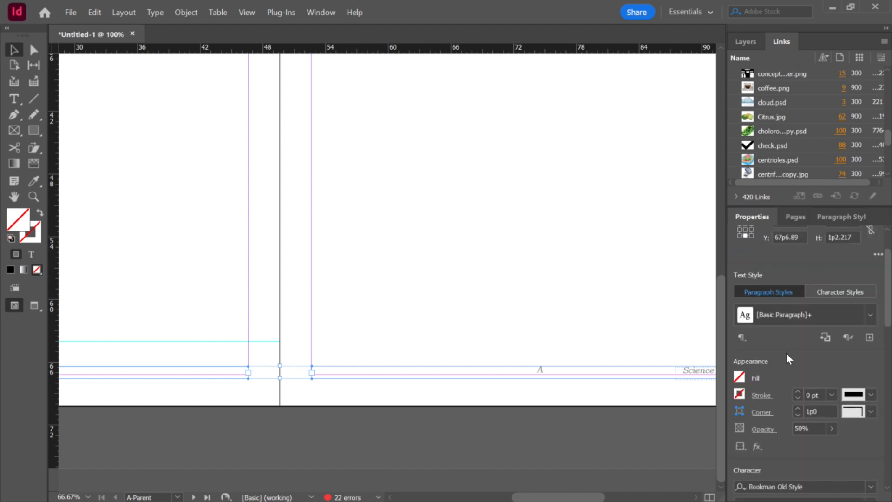
{"action": "scroll", "coordinate": [882, 299], "scroll_direction": "down", "scroll_amount": 3}
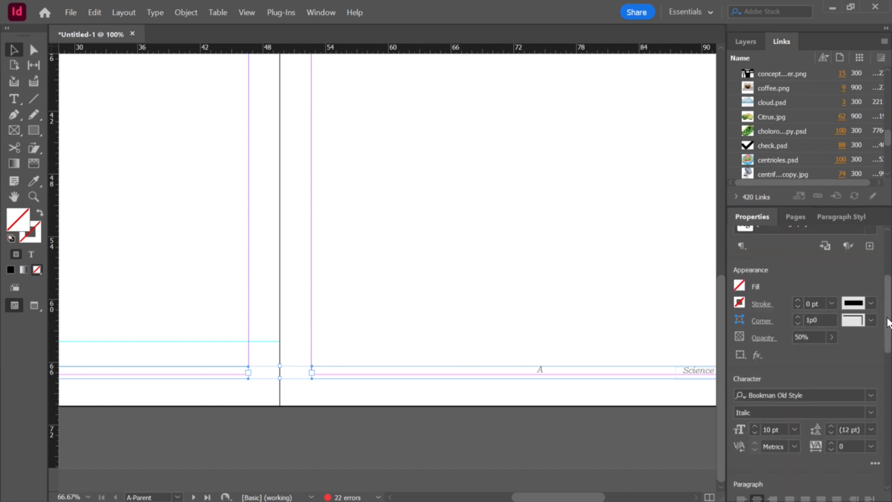
{"action": "left_click", "coordinate": [871, 369]}
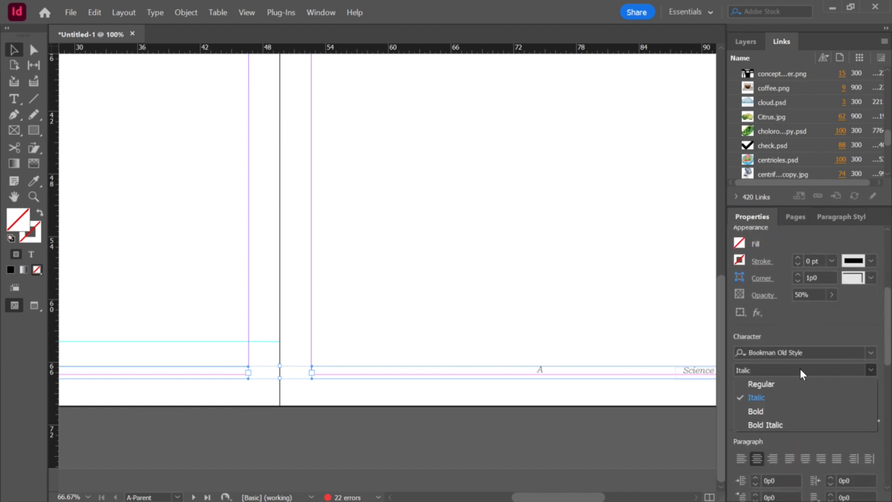
{"action": "left_click", "coordinate": [773, 386]}
{"action": "left_click", "coordinate": [573, 329]}
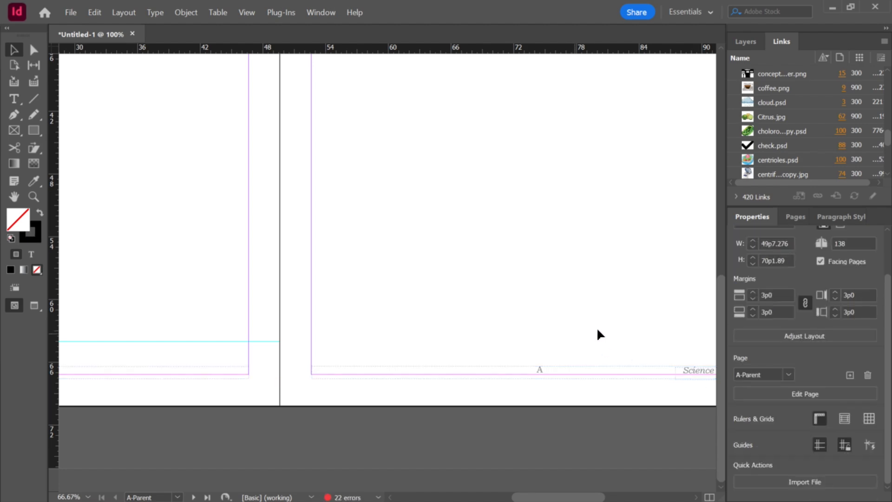
Step: Return to spread 1-2 and scroll through the front pages to check the footers
{"action": "left_click", "coordinate": [796, 216]}
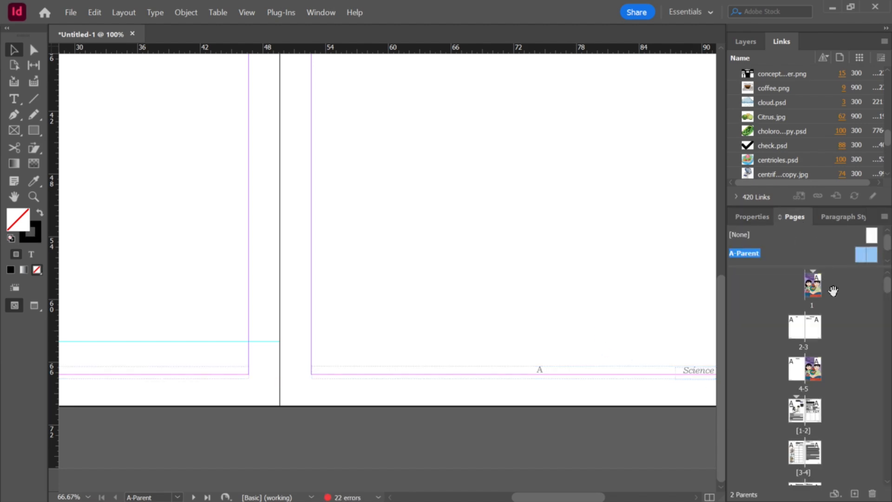
{"action": "double_click", "coordinate": [794, 412]}
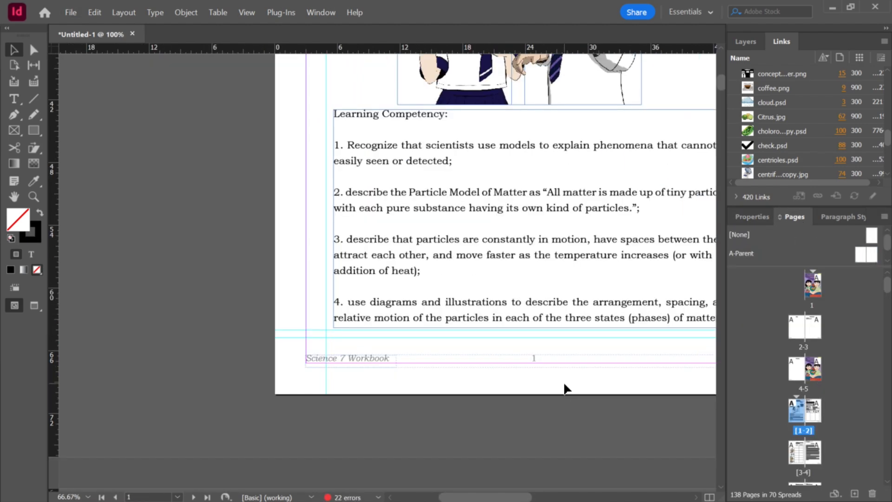
{"action": "scroll", "coordinate": [571, 380], "scroll_direction": "down", "scroll_amount": 2}
{"action": "scroll", "coordinate": [577, 381], "scroll_direction": "down", "scroll_amount": 2}
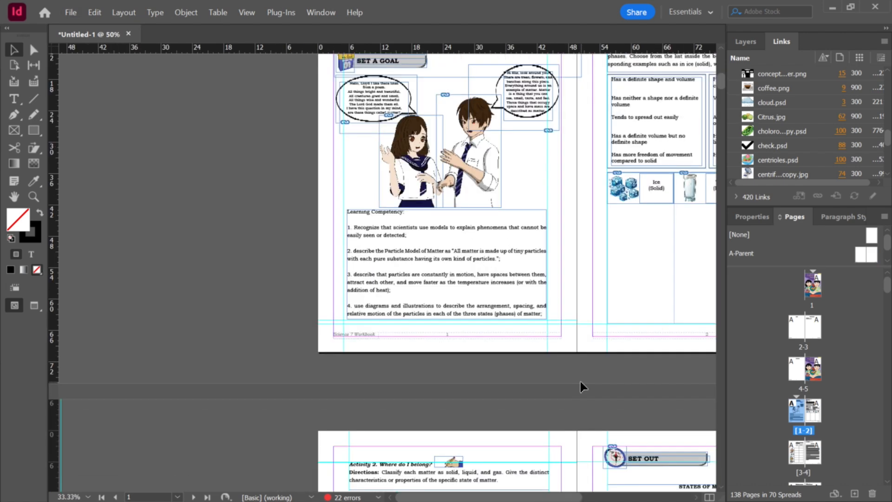
{"action": "scroll", "coordinate": [593, 371], "scroll_direction": "up", "scroll_amount": 2}
{"action": "scroll", "coordinate": [583, 308], "scroll_direction": "up", "scroll_amount": 5}
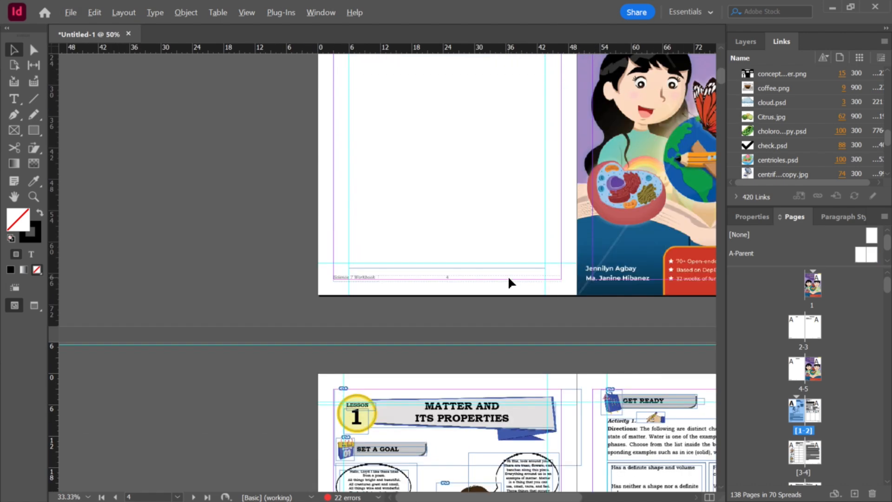
{"action": "scroll", "coordinate": [507, 280], "scroll_direction": "up", "scroll_amount": 2}
{"action": "scroll", "coordinate": [508, 281], "scroll_direction": "up", "scroll_amount": 1}
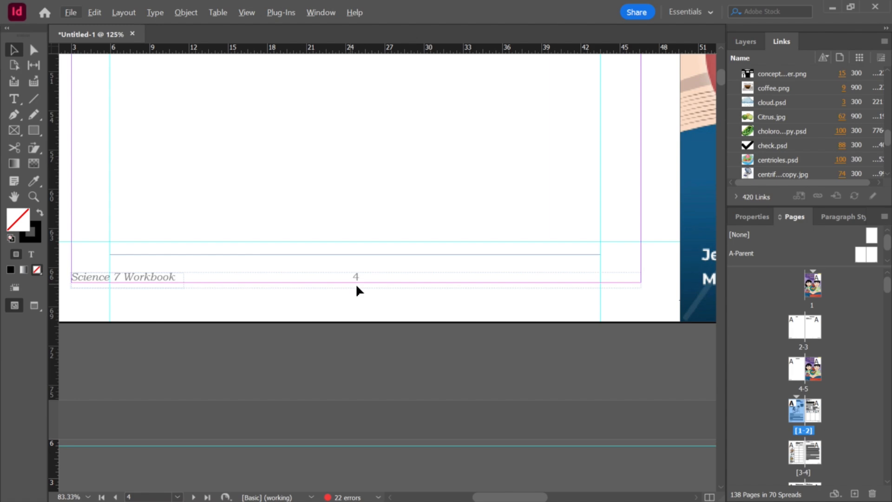
{"action": "scroll", "coordinate": [362, 280], "scroll_direction": "down", "scroll_amount": 4}
{"action": "scroll", "coordinate": [534, 262], "scroll_direction": "up", "scroll_amount": 3}
{"action": "scroll", "coordinate": [604, 274], "scroll_direction": "down", "scroll_amount": 1}
{"action": "scroll", "coordinate": [538, 216], "scroll_direction": "up", "scroll_amount": 1}
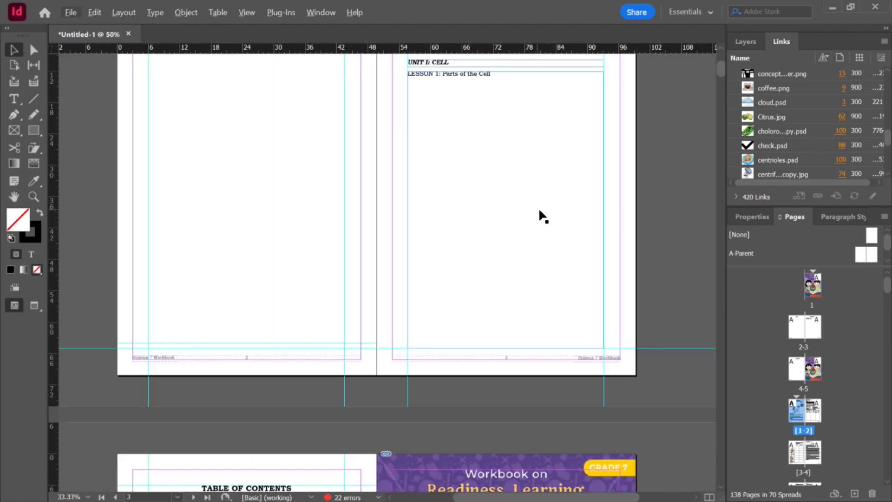
{"action": "scroll", "coordinate": [538, 214], "scroll_direction": "up", "scroll_amount": 8}
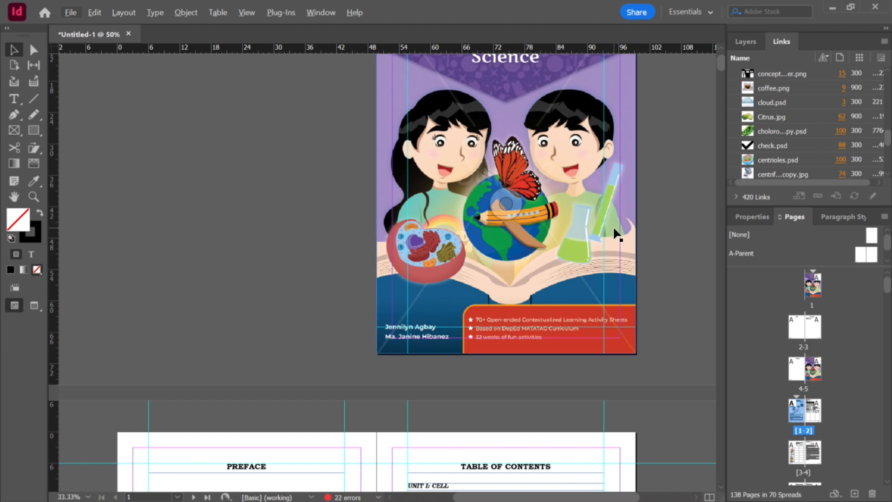
Step: Apply the [None] parent to the cover page and to spread 2-3
{"action": "left_click", "coordinate": [871, 235], "text": "alt"}
{"action": "left_click_drag", "start_coordinate": [873, 236], "coordinate": [819, 289]}
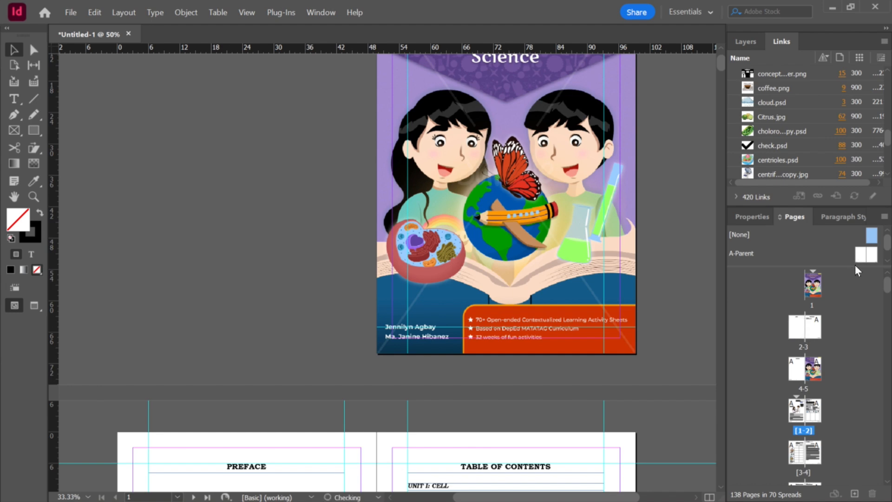
{"action": "left_click_drag", "start_coordinate": [872, 238], "coordinate": [815, 327]}
{"action": "scroll", "coordinate": [567, 388], "scroll_direction": "down", "scroll_amount": 6}
{"action": "scroll", "coordinate": [484, 338], "scroll_direction": "down", "scroll_amount": 8}
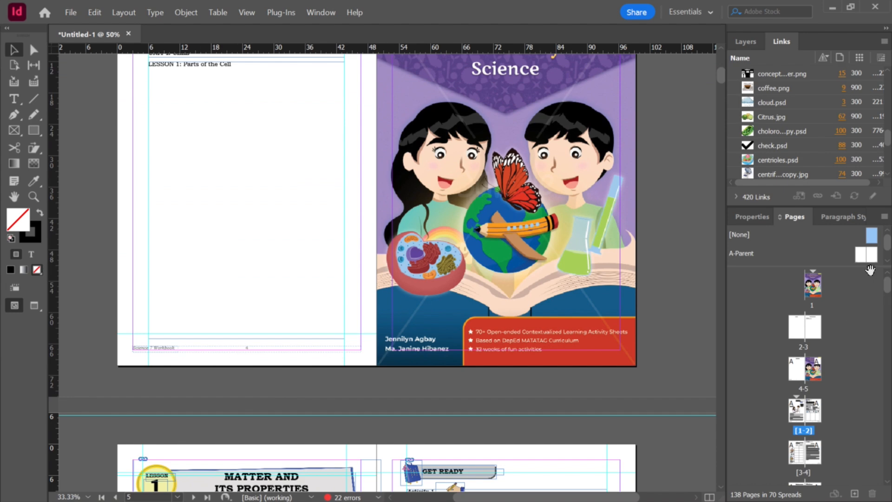
Step: Apply the [None] parent to spread 4-5, undoing an accidental insertion of extra pages
{"action": "left_click_drag", "start_coordinate": [812, 326], "coordinate": [797, 367]}
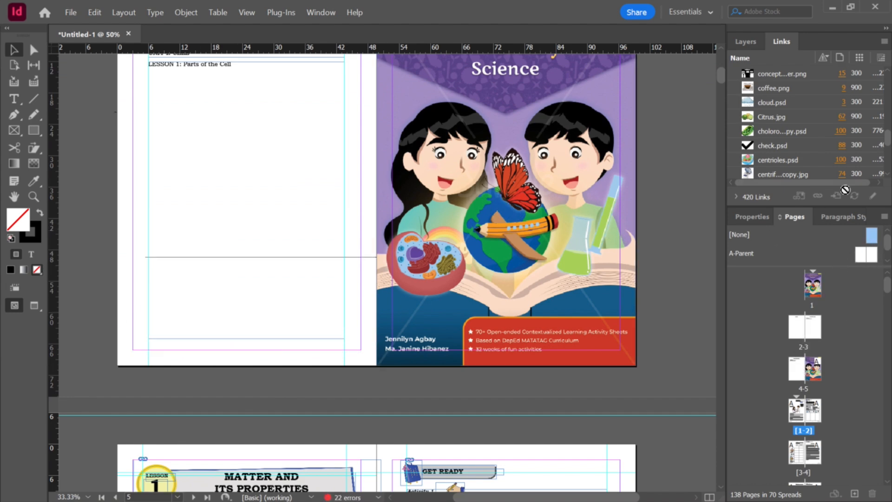
{"action": "left_click_drag", "start_coordinate": [875, 236], "coordinate": [820, 375]}
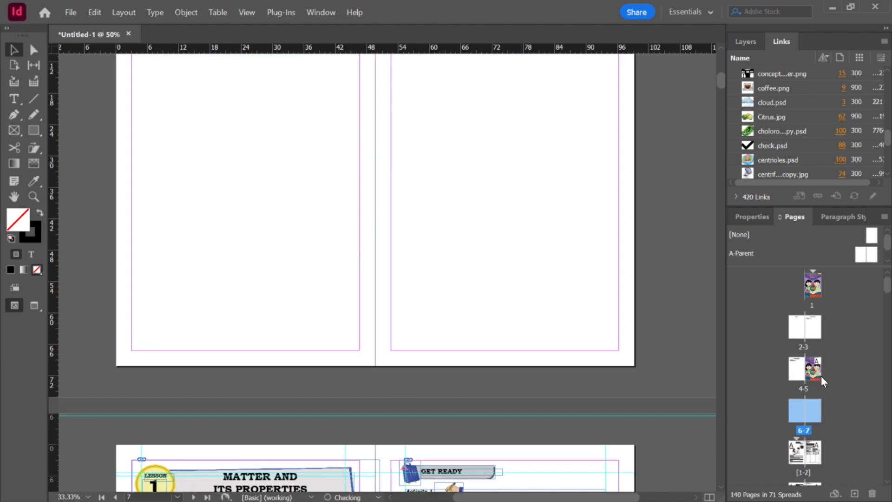
{"action": "key", "text": "ctrl+z"}
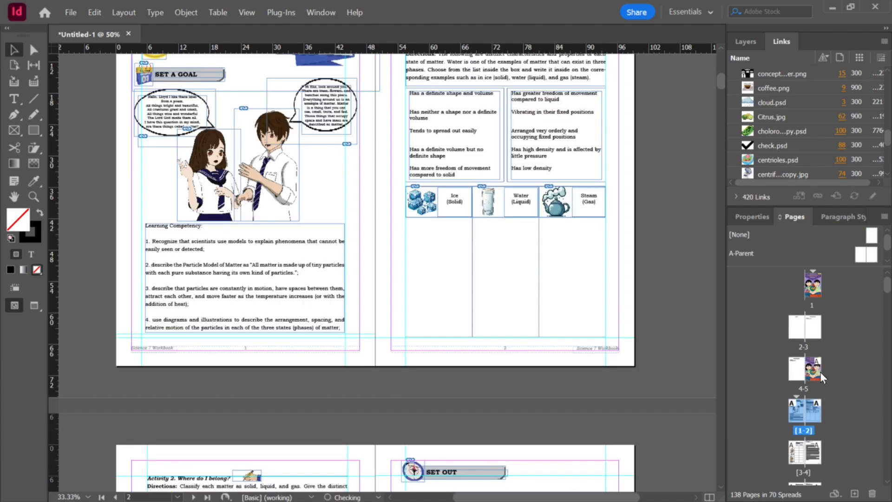
{"action": "scroll", "coordinate": [650, 302], "scroll_direction": "up", "scroll_amount": 5}
{"action": "left_click_drag", "start_coordinate": [871, 234], "coordinate": [818, 373]}
{"action": "scroll", "coordinate": [624, 287], "scroll_direction": "down", "scroll_amount": 3}
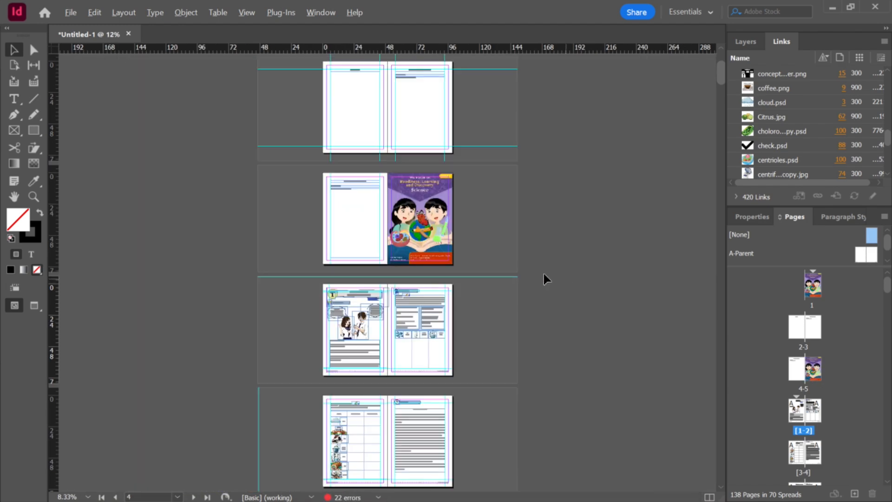
Step: Scroll through the lesson pages to the end of the document to check for leftover pages
{"action": "scroll", "coordinate": [553, 277], "scroll_direction": "up", "scroll_amount": 3}
{"action": "scroll", "coordinate": [444, 243], "scroll_direction": "down", "scroll_amount": 10}
{"action": "scroll", "coordinate": [384, 305], "scroll_direction": "up", "scroll_amount": 2}
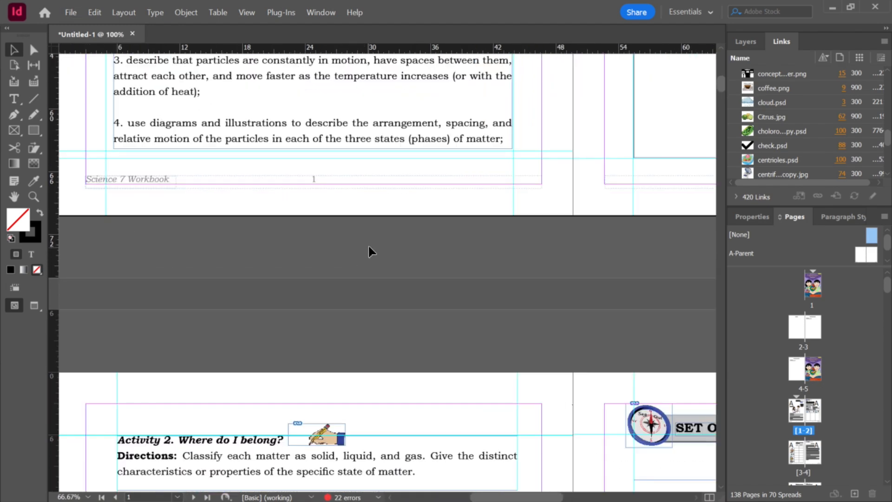
{"action": "scroll", "coordinate": [699, 311], "scroll_direction": "down", "scroll_amount": 4}
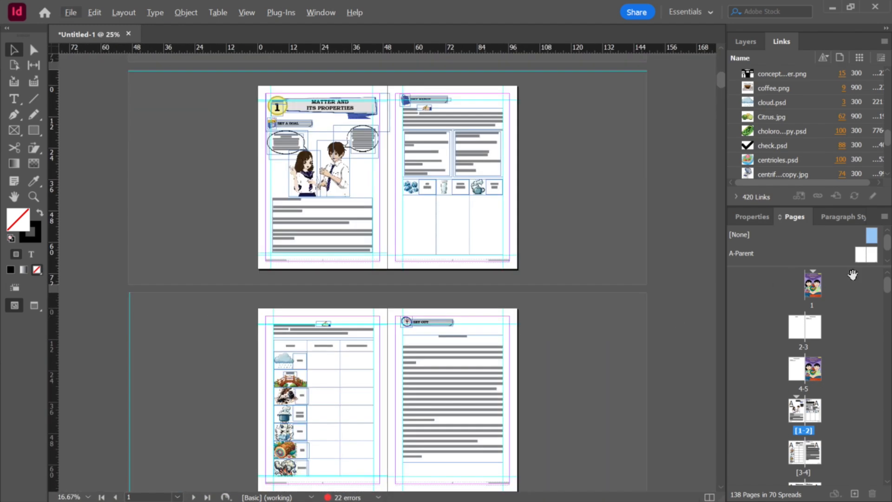
{"action": "left_click_drag", "start_coordinate": [887, 288], "coordinate": [884, 470]}
{"action": "scroll", "coordinate": [422, 414], "scroll_direction": "down", "scroll_amount": 10}
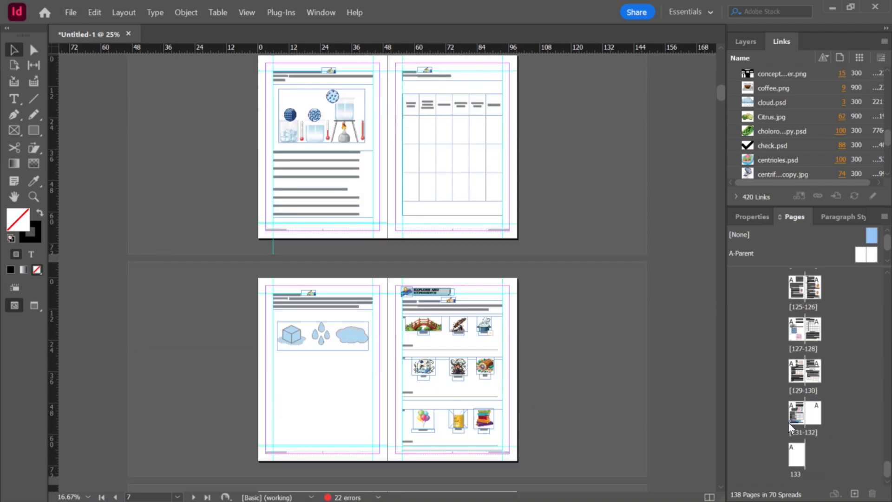
{"action": "left_click", "coordinate": [790, 420]}
{"action": "scroll", "coordinate": [559, 398], "scroll_direction": "down", "scroll_amount": 6}
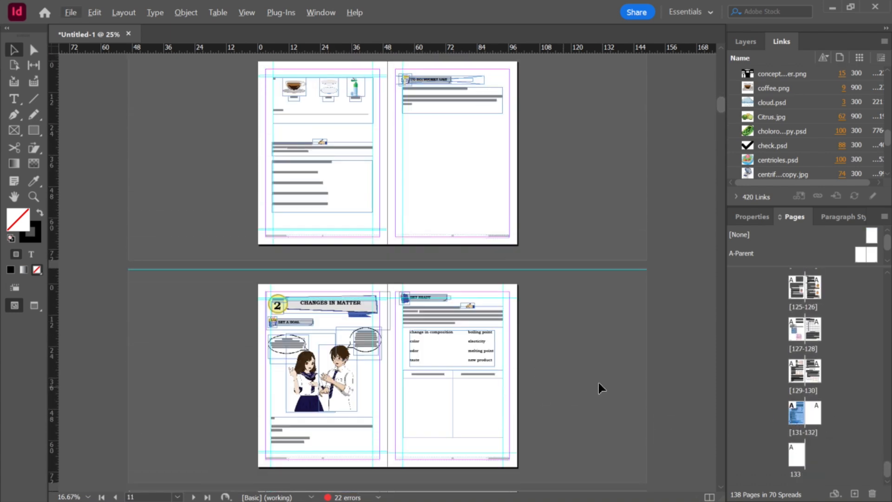
{"action": "left_click_drag", "start_coordinate": [720, 105], "coordinate": [697, 474]}
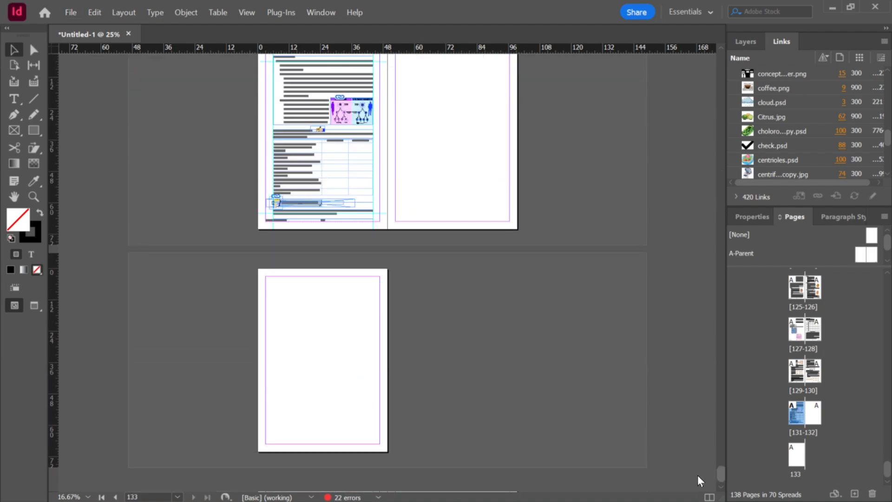
{"action": "scroll", "coordinate": [438, 308], "scroll_direction": "up", "scroll_amount": 1}
{"action": "scroll", "coordinate": [463, 304], "scroll_direction": "up", "scroll_amount": 5}
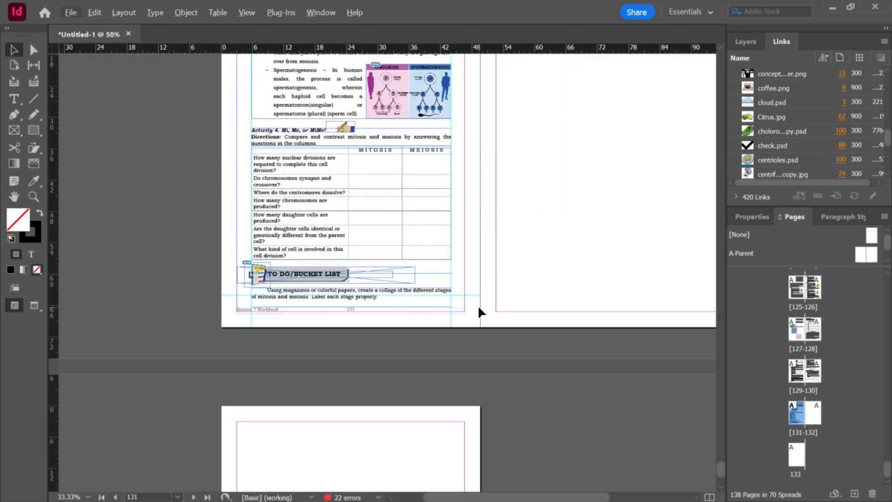
Step: Delete the blank pages after page 131 at the end of the document
{"action": "left_click", "coordinate": [817, 416], "text": "shift"}
{"action": "left_click", "coordinate": [853, 425]}
{"action": "left_click", "coordinate": [817, 420]}
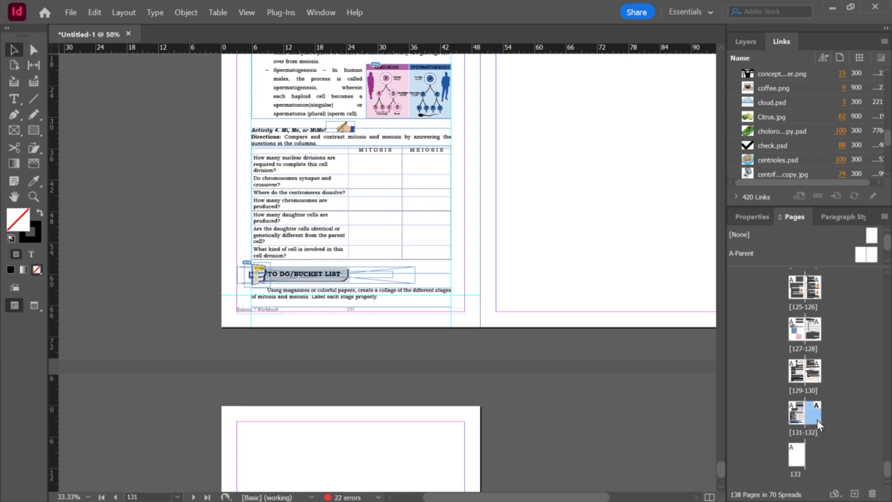
{"action": "left_click", "coordinate": [872, 493]}
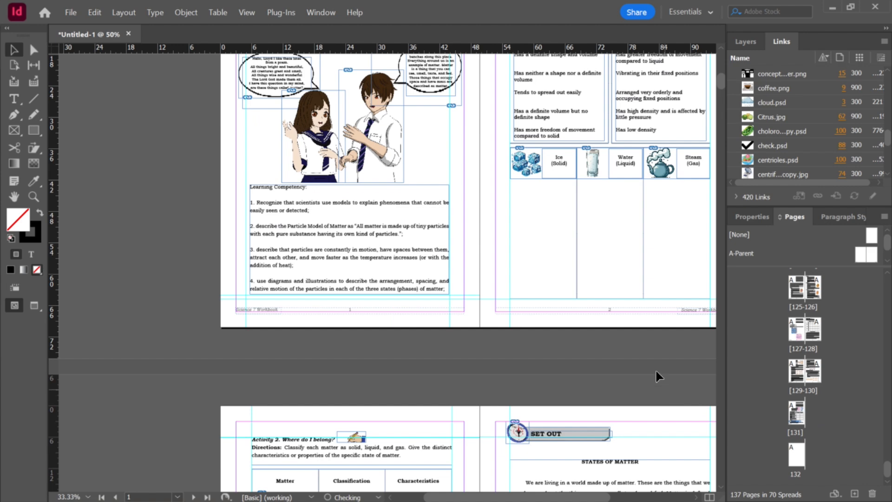
{"action": "left_click", "coordinate": [798, 461]}
{"action": "left_click", "coordinate": [872, 493]}
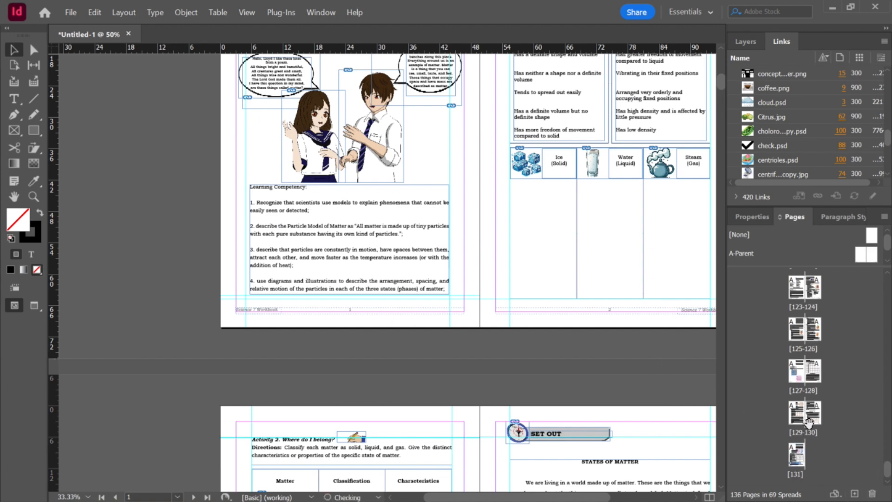
Step: Scroll back through the final lesson pages and return to the start of the document
{"action": "left_click", "coordinate": [803, 460]}
{"action": "left_click_drag", "start_coordinate": [720, 83], "coordinate": [725, 484]}
{"action": "scroll", "coordinate": [361, 217], "scroll_direction": "up", "scroll_amount": 10}
{"action": "scroll", "coordinate": [397, 232], "scroll_direction": "up", "scroll_amount": 5}
{"action": "scroll", "coordinate": [398, 238], "scroll_direction": "down", "scroll_amount": 3}
{"action": "scroll", "coordinate": [487, 307], "scroll_direction": "down", "scroll_amount": 10}
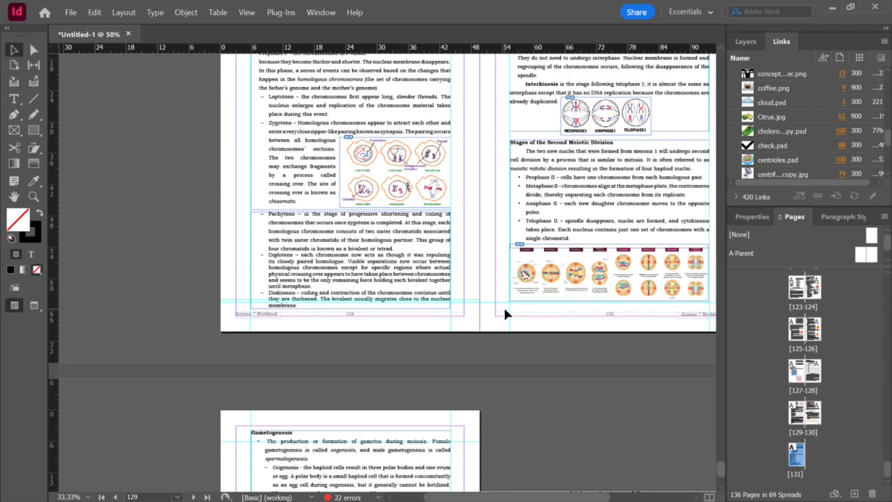
{"action": "scroll", "coordinate": [508, 280], "scroll_direction": "down", "scroll_amount": 6}
{"action": "scroll", "coordinate": [550, 299], "scroll_direction": "up", "scroll_amount": 3}
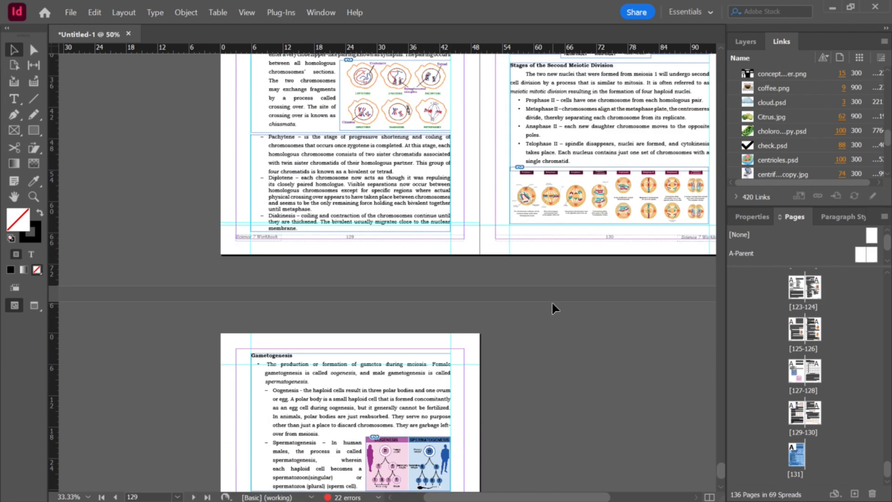
{"action": "scroll", "coordinate": [551, 306], "scroll_direction": "up", "scroll_amount": 2}
{"action": "scroll", "coordinate": [552, 302], "scroll_direction": "down", "scroll_amount": 4}
{"action": "scroll", "coordinate": [527, 333], "scroll_direction": "up", "scroll_amount": 5}
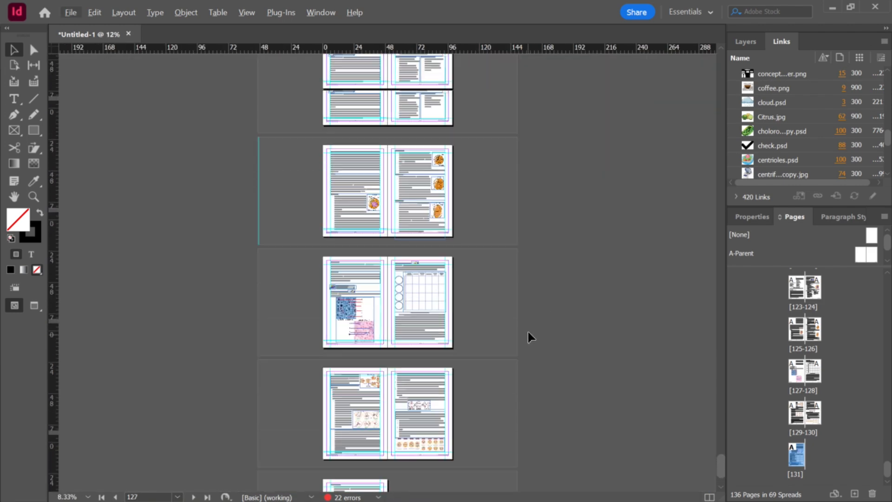
{"action": "left_click_drag", "start_coordinate": [721, 460], "coordinate": [682, 63]}
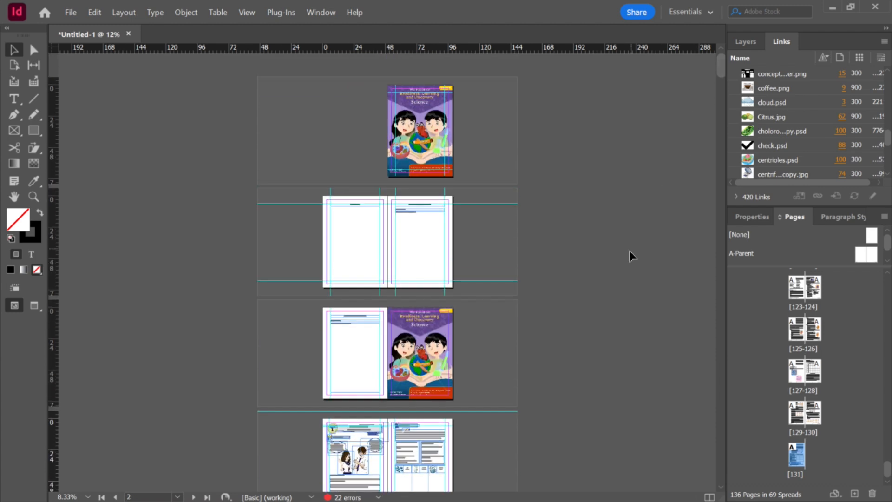
Step: Save the document as Science 7 Workbook (Compiled) in the World Series Grade 7 folder on the Data drive
{"action": "key", "text": "ctrl+s"}
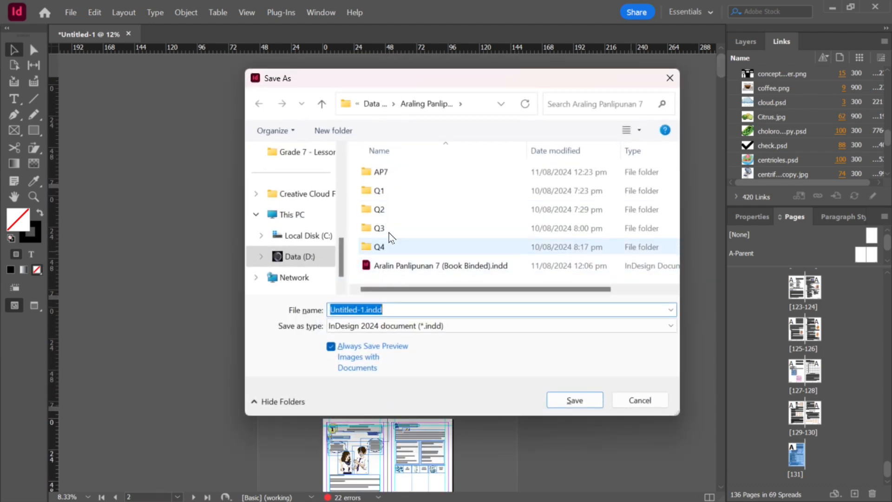
{"action": "left_click", "coordinate": [323, 103]}
{"action": "left_click", "coordinate": [323, 104]}
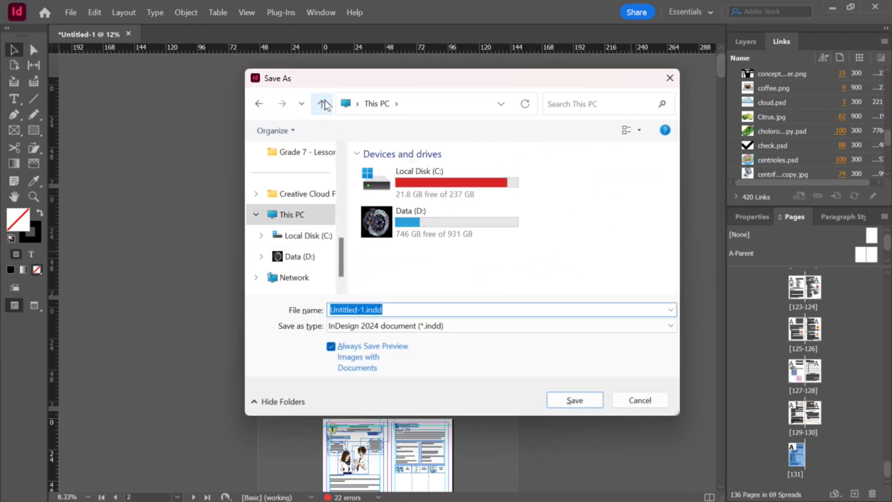
{"action": "left_click", "coordinate": [403, 238]}
{"action": "double_click", "coordinate": [402, 238]}
{"action": "scroll", "coordinate": [580, 232], "scroll_direction": "down", "scroll_amount": 10}
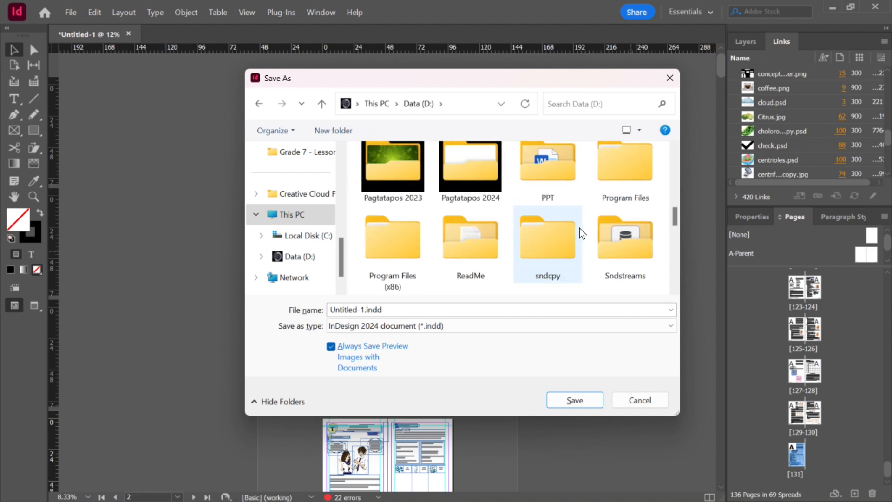
{"action": "double_click", "coordinate": [631, 186]}
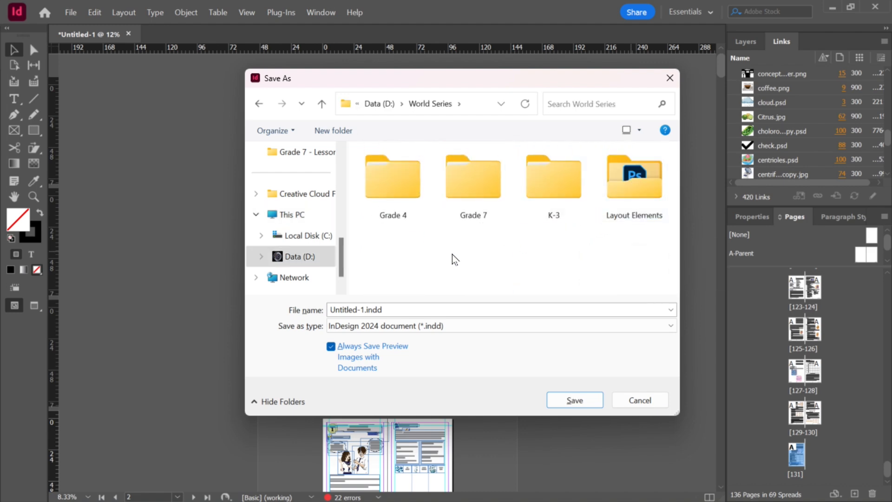
{"action": "double_click", "coordinate": [478, 209]}
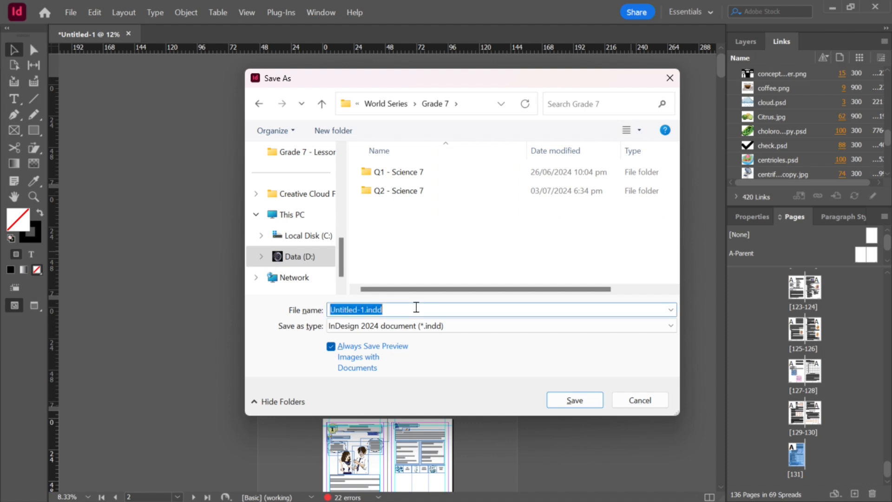
{"action": "type", "text": "Science "}
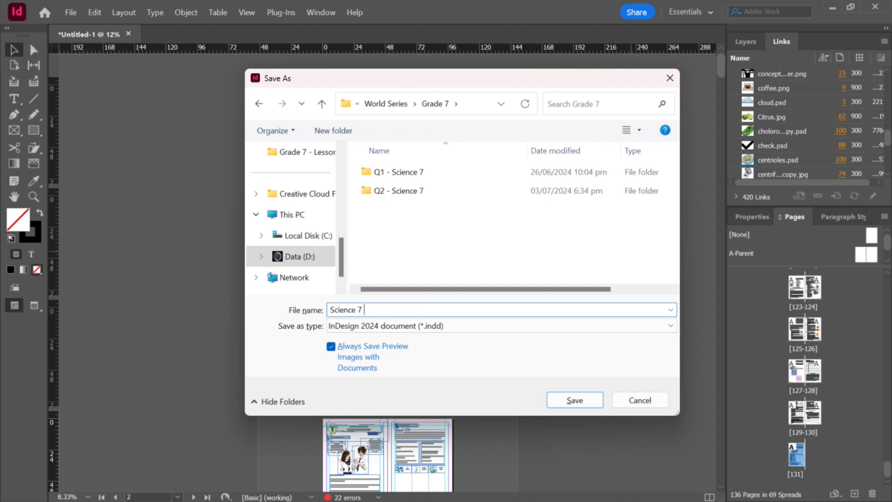
{"action": "type", "text": "7 (Compiled"}
{"action": "left_click", "coordinate": [363, 309]}
{"action": "type", "text": "w"}
{"action": "key", "text": "BackSpace"}
{"action": "type", "text": "Workbook"}
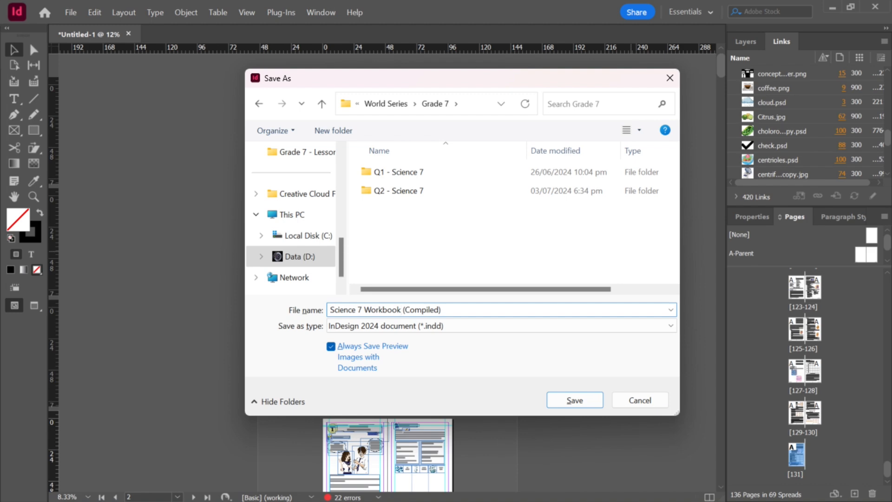
{"action": "left_click", "coordinate": [574, 401]}
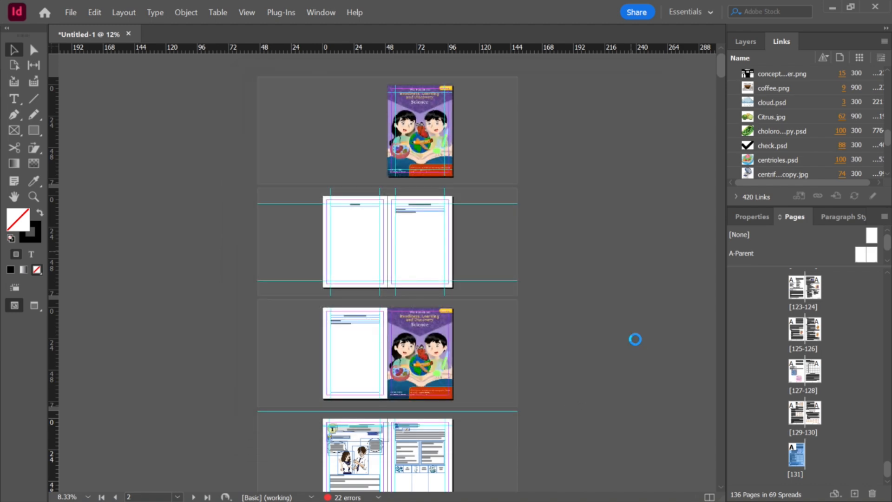
Step: Generate a table of contents with an empty title, including the TITLE PAGE paragraph style with Table of Contents as its entry style
{"action": "scroll", "coordinate": [510, 307], "scroll_direction": "down", "scroll_amount": 4}
{"action": "scroll", "coordinate": [516, 299], "scroll_direction": "up", "scroll_amount": 4}
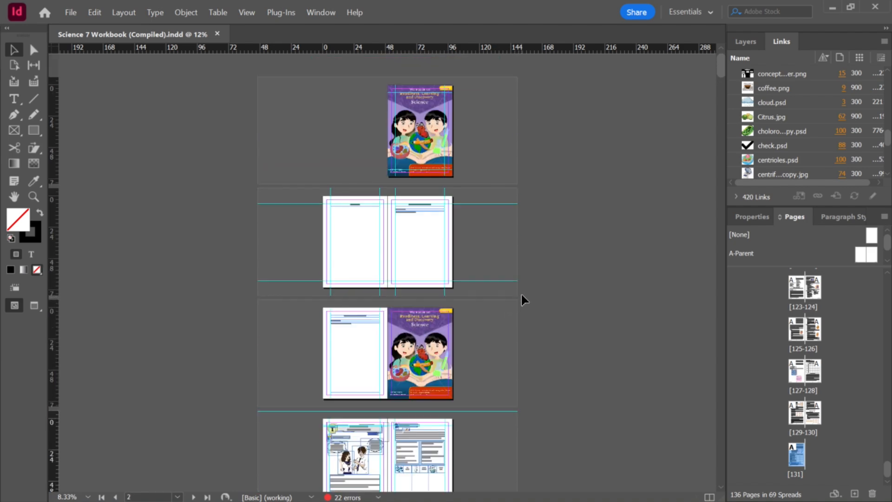
{"action": "left_click", "coordinate": [507, 266]}
{"action": "key", "text": "ctrl+equal"}
{"action": "key", "text": "ctrl+equal"}
{"action": "key", "text": "ctrl+minus"}
{"action": "key", "text": "ctrl+minus"}
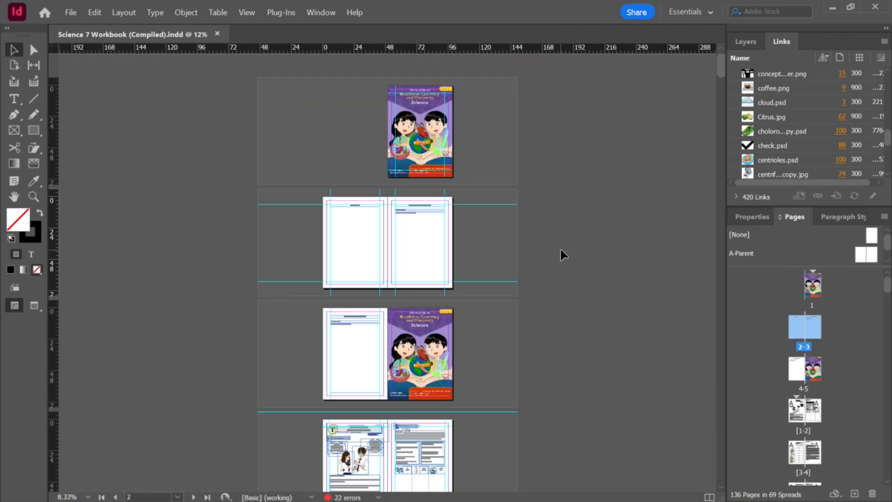
{"action": "scroll", "coordinate": [560, 248], "scroll_direction": "up", "scroll_amount": 3}
{"action": "scroll", "coordinate": [560, 237], "scroll_direction": "up", "scroll_amount": 4}
{"action": "left_click", "coordinate": [458, 229]}
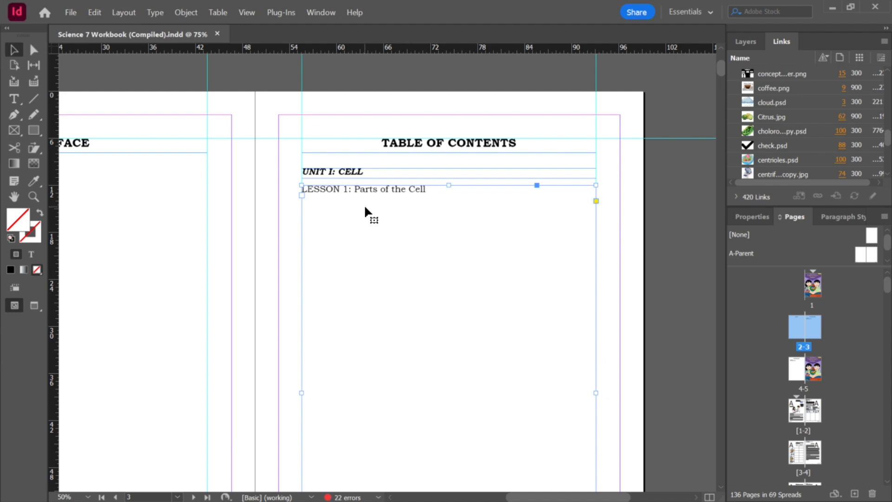
{"action": "left_click", "coordinate": [131, 13]}
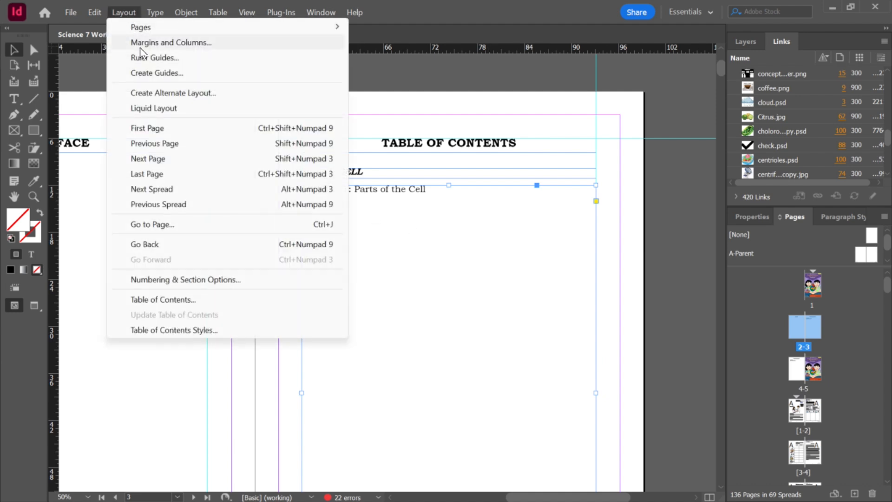
{"action": "left_click", "coordinate": [203, 300]}
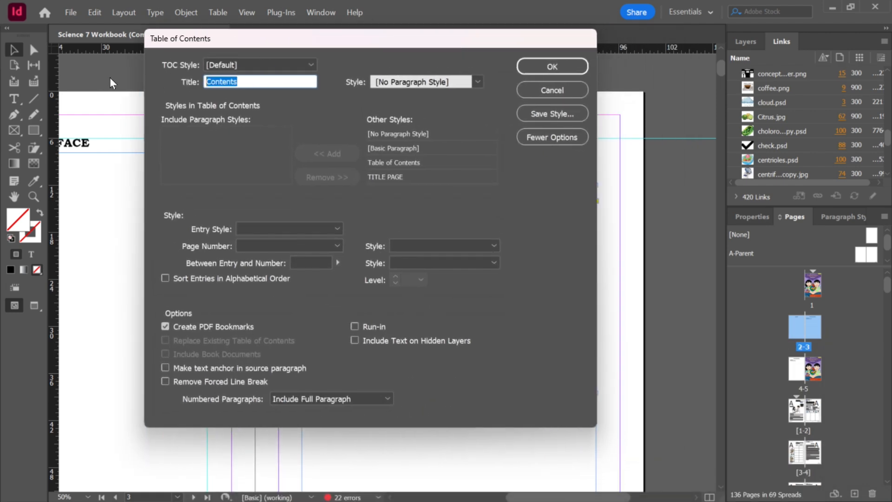
{"action": "key", "text": "BackSpace"}
{"action": "left_click_drag", "start_coordinate": [366, 39], "coordinate": [477, 61]}
{"action": "left_click", "coordinate": [357, 176]}
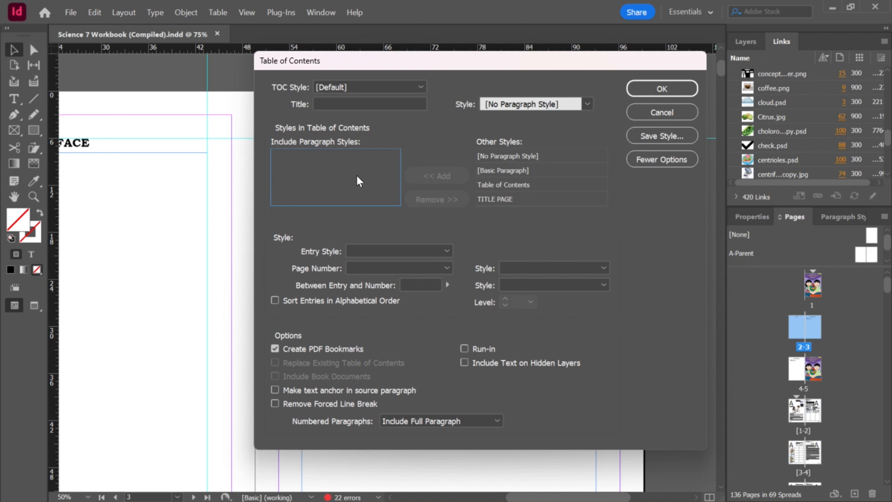
{"action": "left_click", "coordinate": [495, 199]}
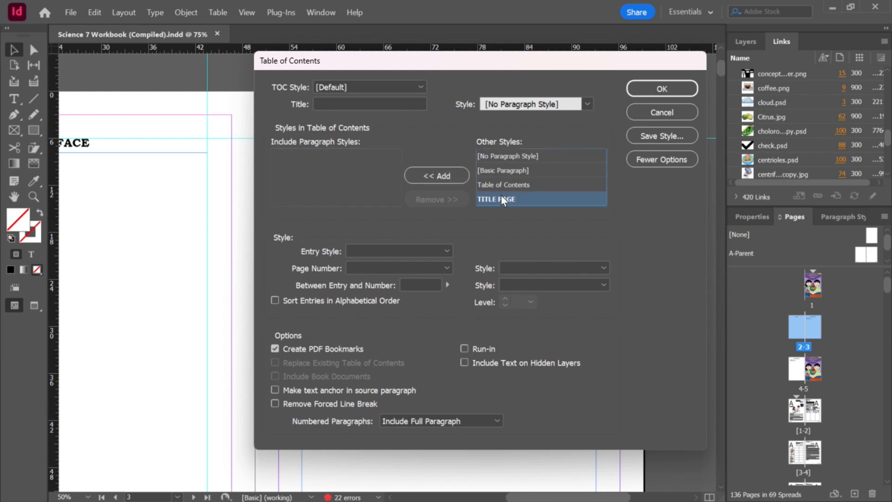
{"action": "left_click", "coordinate": [445, 174]}
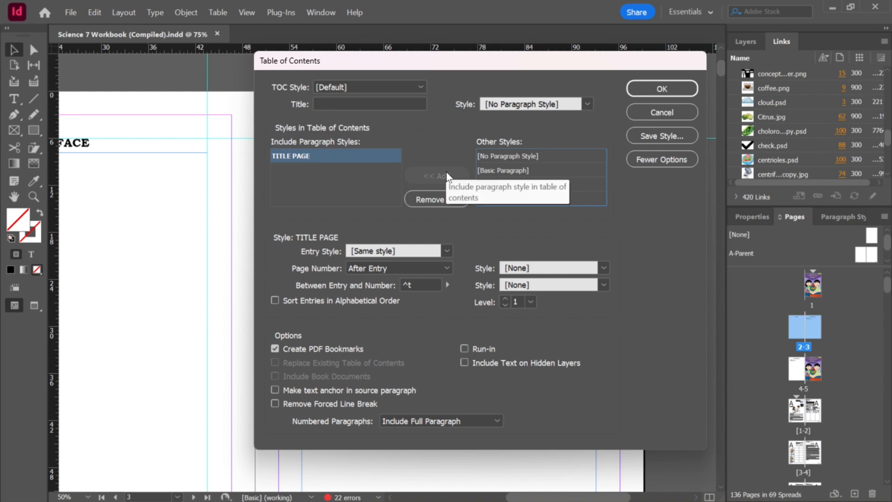
{"action": "left_click", "coordinate": [312, 156]}
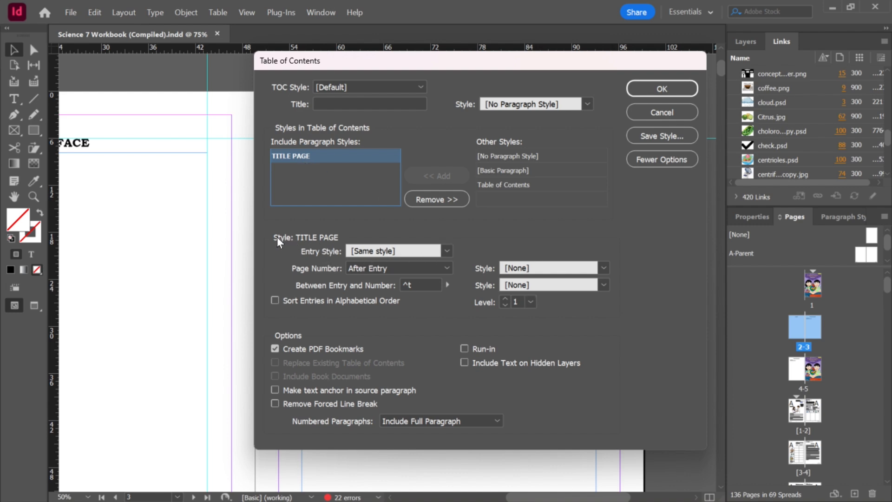
{"action": "left_click", "coordinate": [400, 252]}
{"action": "left_click", "coordinate": [400, 251]}
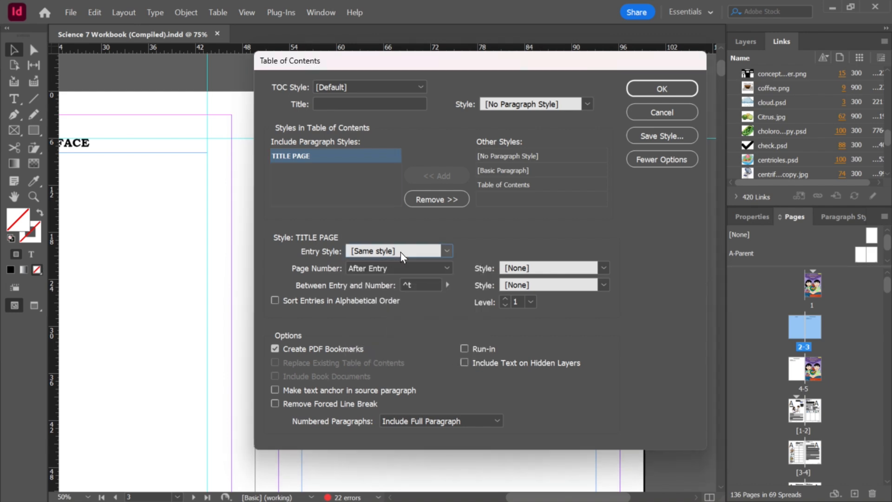
{"action": "left_click_drag", "start_coordinate": [419, 65], "coordinate": [268, 83]}
{"action": "left_click", "coordinate": [314, 278]}
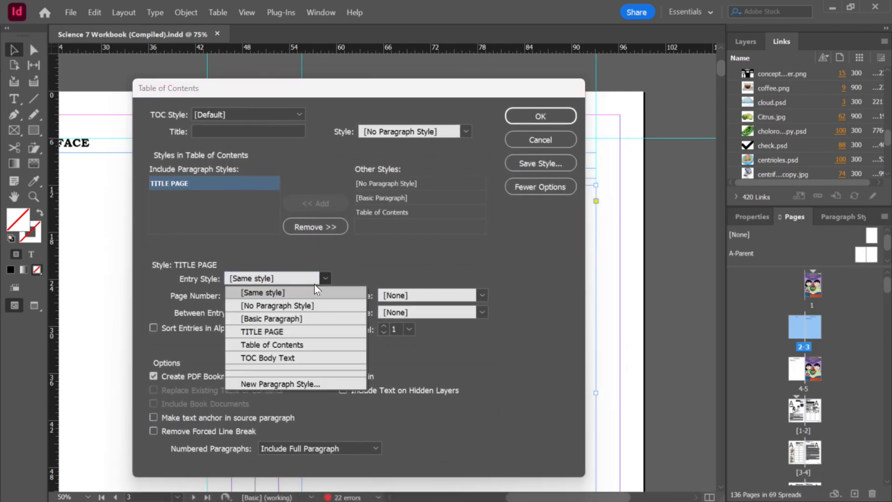
{"action": "left_click", "coordinate": [273, 346]}
{"action": "left_click_drag", "start_coordinate": [312, 93], "coordinate": [593, 215]}
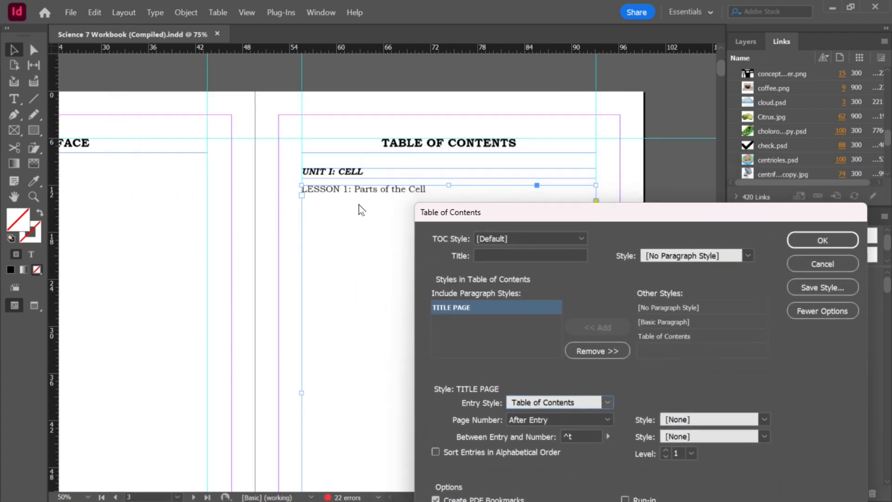
{"action": "left_click_drag", "start_coordinate": [500, 216], "coordinate": [227, 100]}
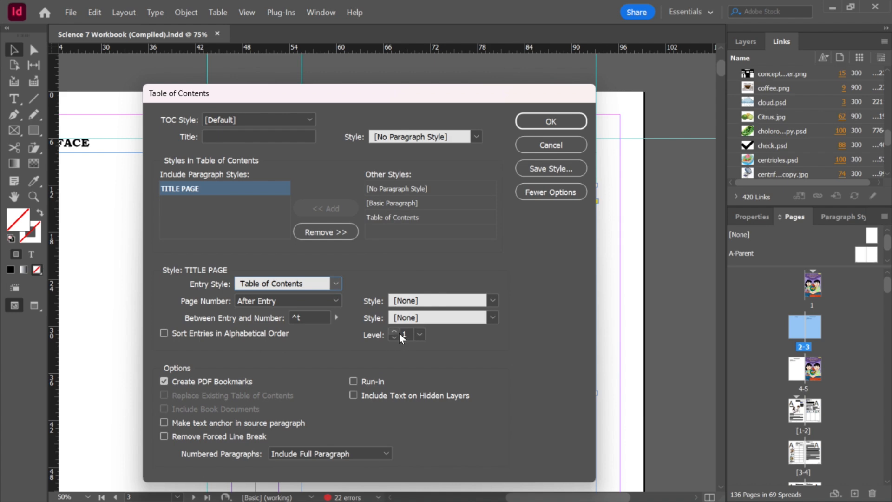
{"action": "left_click", "coordinate": [550, 122]}
{"action": "left_click", "coordinate": [436, 307]}
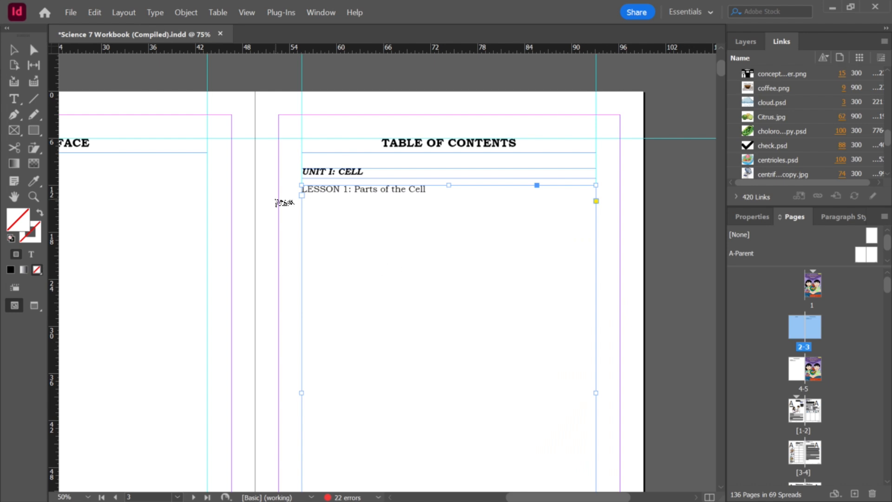
{"action": "left_click_drag", "start_coordinate": [353, 217], "coordinate": [503, 351]}
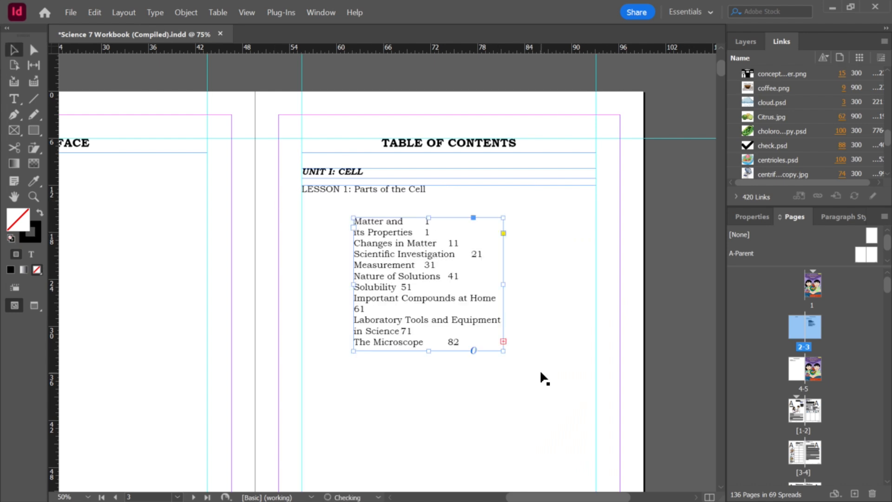
{"action": "left_click", "coordinate": [572, 364]}
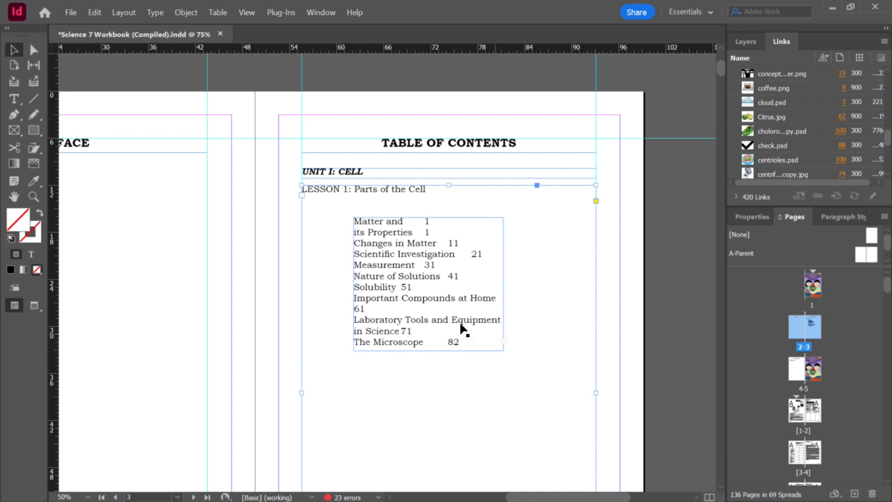
{"action": "key", "text": "ctrl+z"}
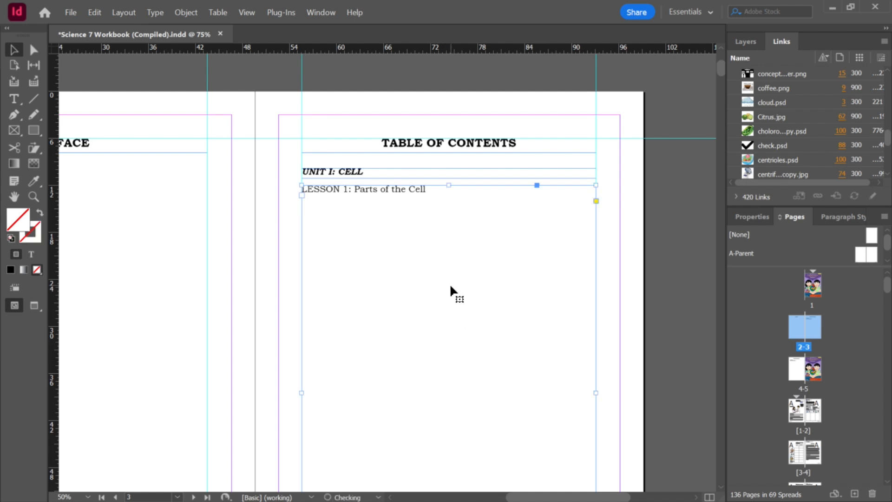
Step: Undo the LESSON 1: Parts of the Cell text frame below the UNIT I: CELL heading
{"action": "key", "text": "ctrl+z"}
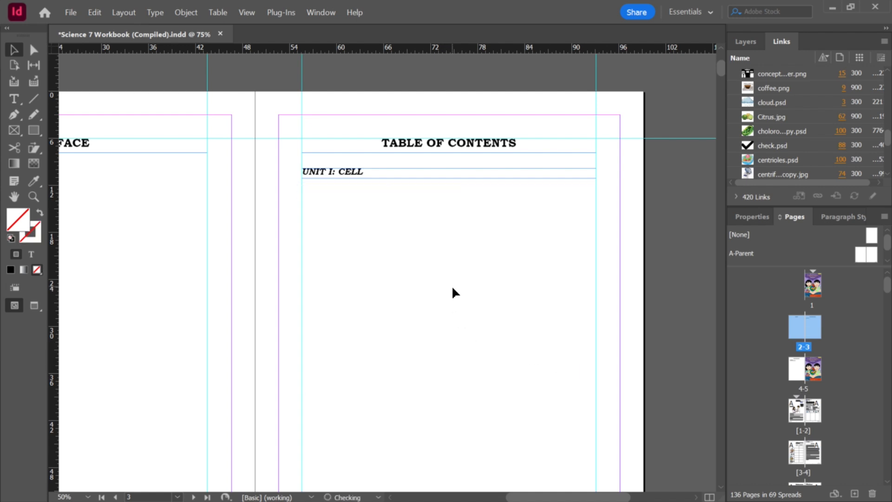
{"action": "scroll", "coordinate": [408, 260], "scroll_direction": "down", "scroll_amount": 2}
{"action": "scroll", "coordinate": [409, 255], "scroll_direction": "up", "scroll_amount": 3}
{"action": "scroll", "coordinate": [361, 223], "scroll_direction": "down", "scroll_amount": 2}
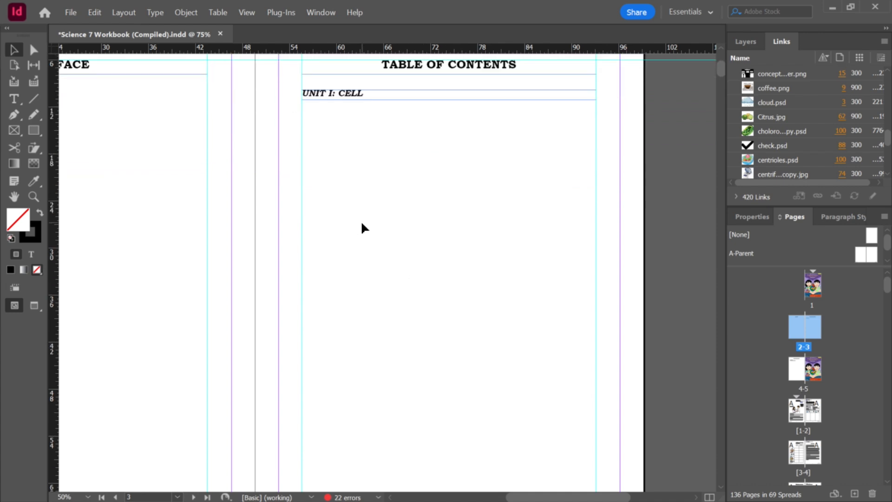
Step: Regenerate the table of contents and place it in a full-width frame below the UNIT I: CELL heading
{"action": "left_click", "coordinate": [123, 13]}
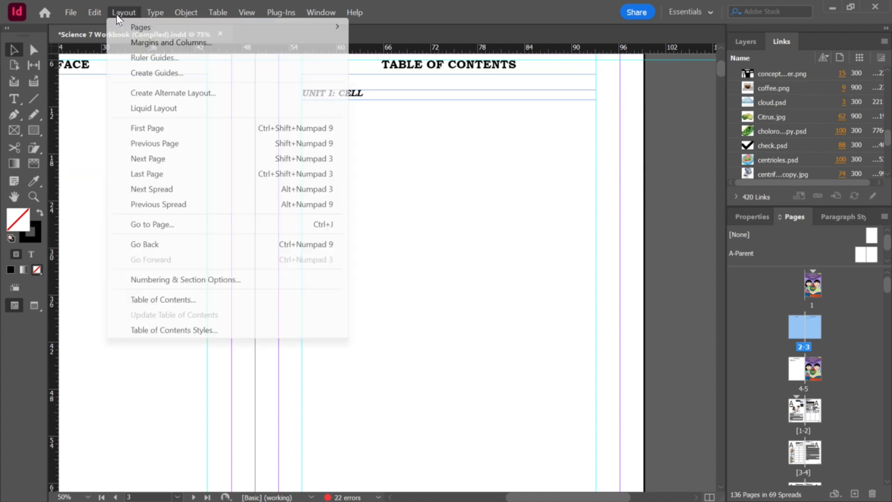
{"action": "left_click", "coordinate": [221, 304]}
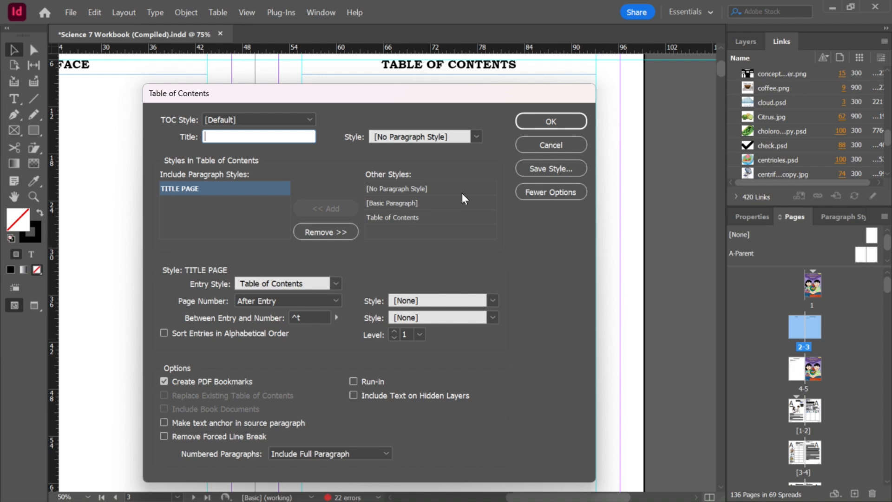
{"action": "left_click", "coordinate": [548, 123]}
{"action": "left_click", "coordinate": [425, 307]}
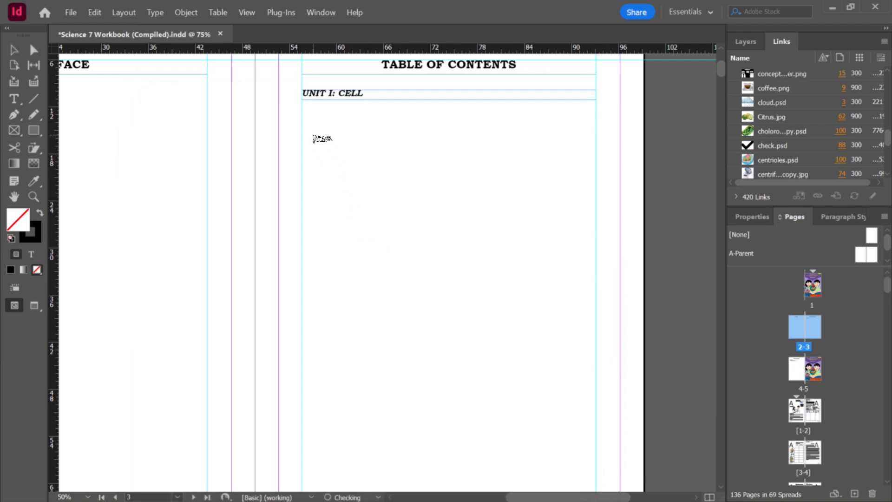
{"action": "left_click", "coordinate": [302, 108]}
{"action": "scroll", "coordinate": [548, 215], "scroll_direction": "down", "scroll_amount": 10}
{"action": "scroll", "coordinate": [548, 215], "scroll_direction": "up", "scroll_amount": 12}
{"action": "scroll", "coordinate": [548, 215], "scroll_direction": "down", "scroll_amount": 5}
{"action": "left_click_drag", "start_coordinate": [592, 261], "coordinate": [596, 233]}
{"action": "scroll", "coordinate": [573, 212], "scroll_direction": "up", "scroll_amount": 5}
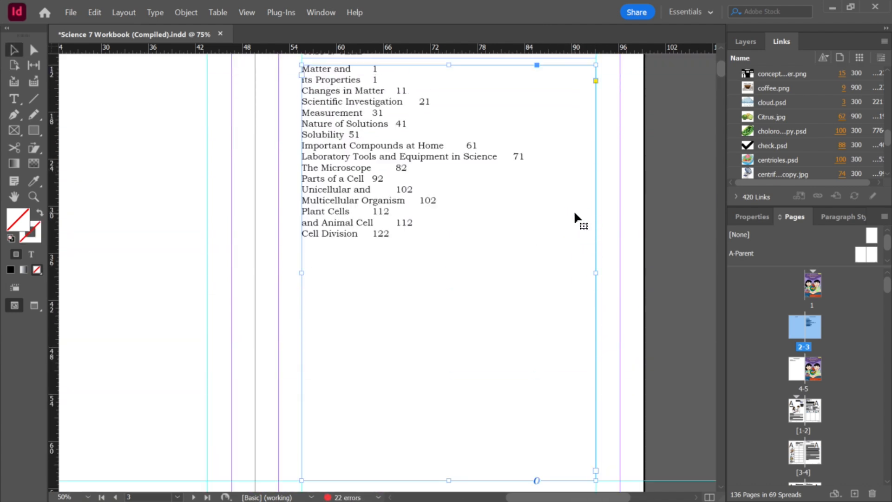
{"action": "scroll", "coordinate": [574, 213], "scroll_direction": "up", "scroll_amount": 3}
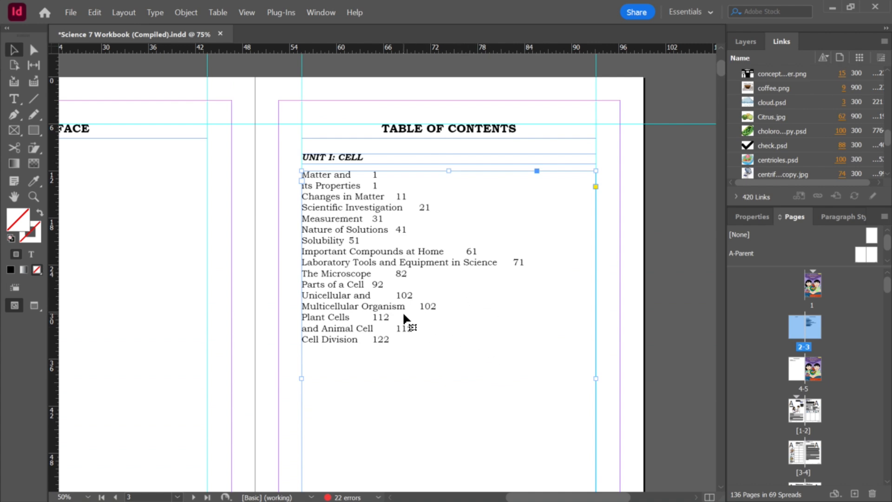
Step: Align the table of contents page numbers flush to the right edge of the entry frame
{"action": "left_click", "coordinate": [760, 215]}
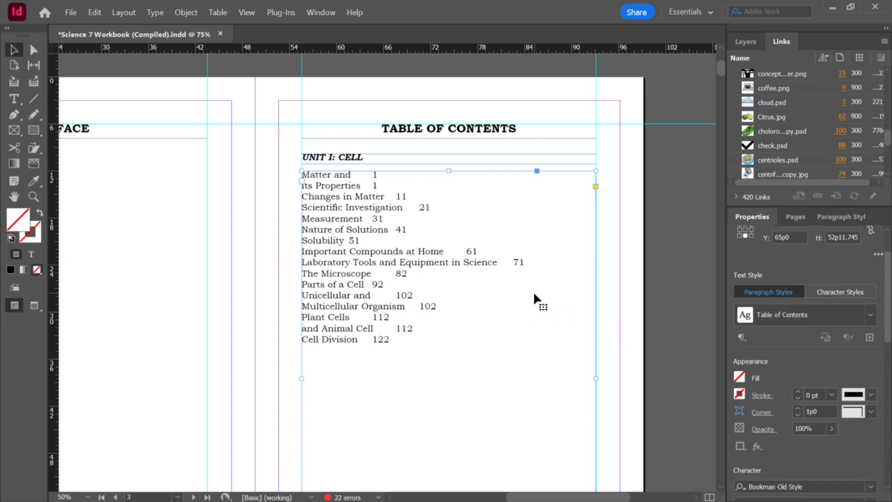
{"action": "scroll", "coordinate": [512, 255], "scroll_direction": "down", "scroll_amount": 3}
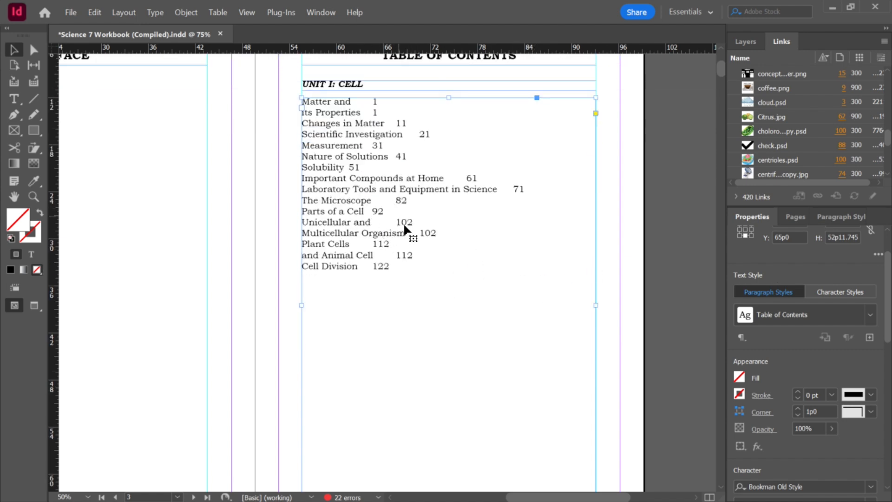
{"action": "scroll", "coordinate": [413, 224], "scroll_direction": "up", "scroll_amount": 1}
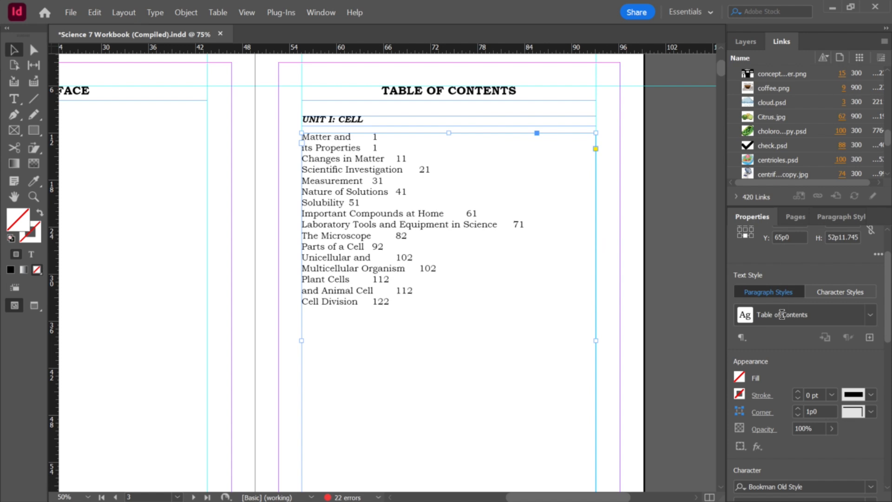
{"action": "left_click_drag", "start_coordinate": [887, 324], "coordinate": [888, 380]}
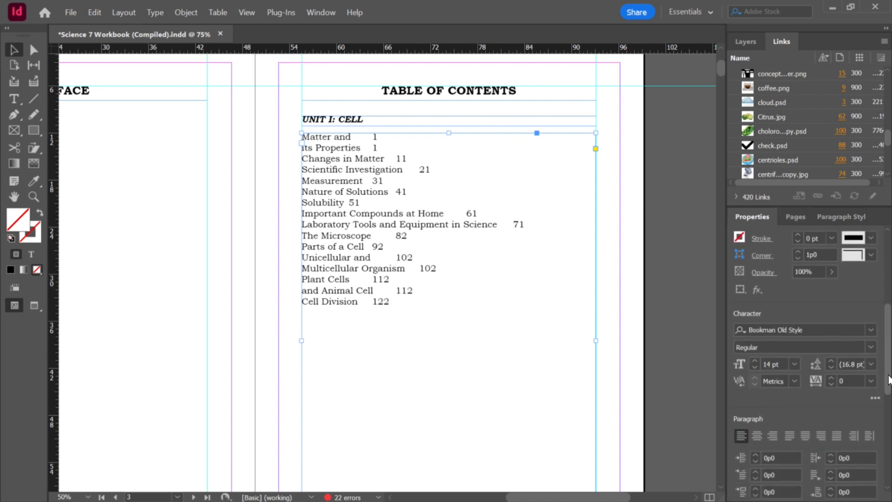
{"action": "left_click", "coordinate": [772, 435]}
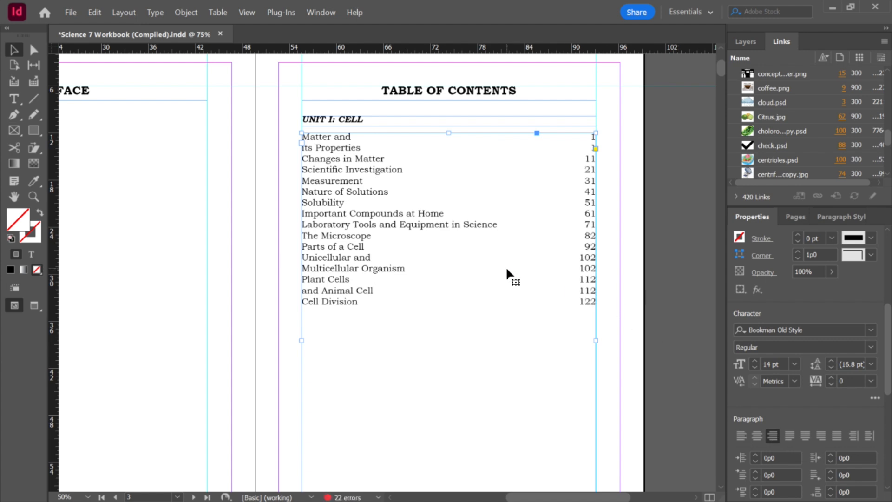
Step: Go to the Lesson 1 spread and join the title MATTER AND ITS PROPERTIES onto one line by removing its line break
{"action": "left_click", "coordinate": [641, 284]}
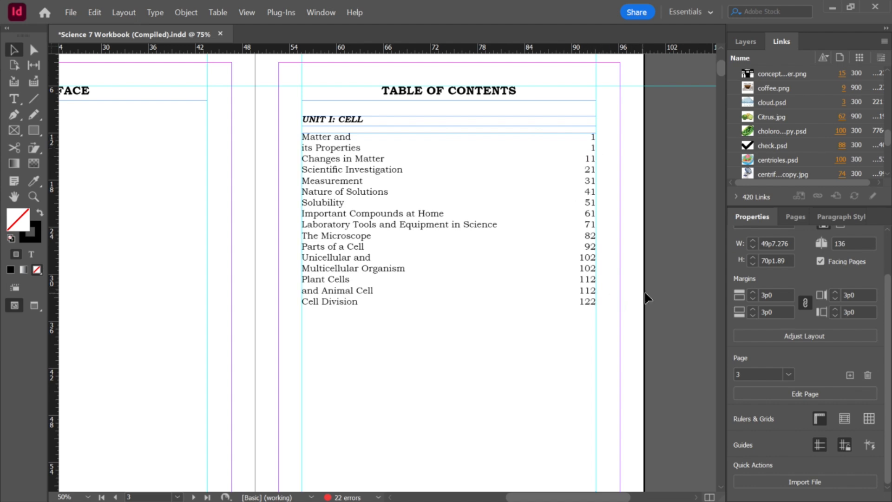
{"action": "left_click", "coordinate": [794, 222]}
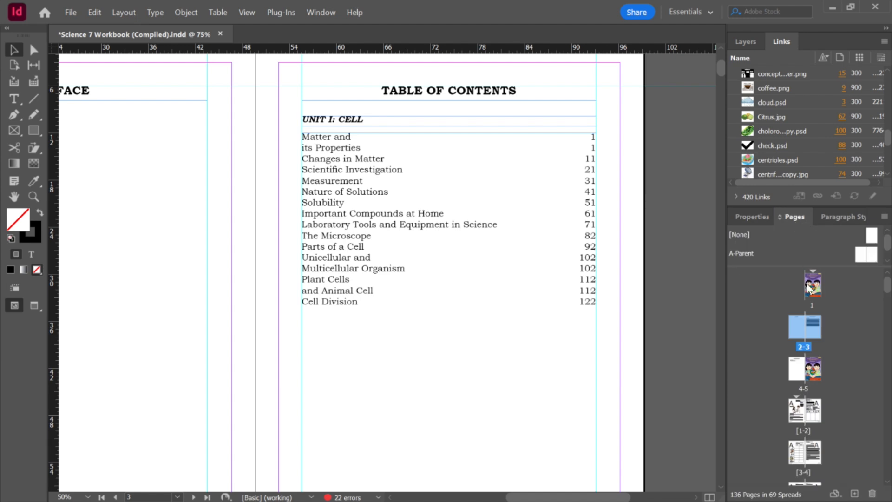
{"action": "left_click", "coordinate": [836, 365]}
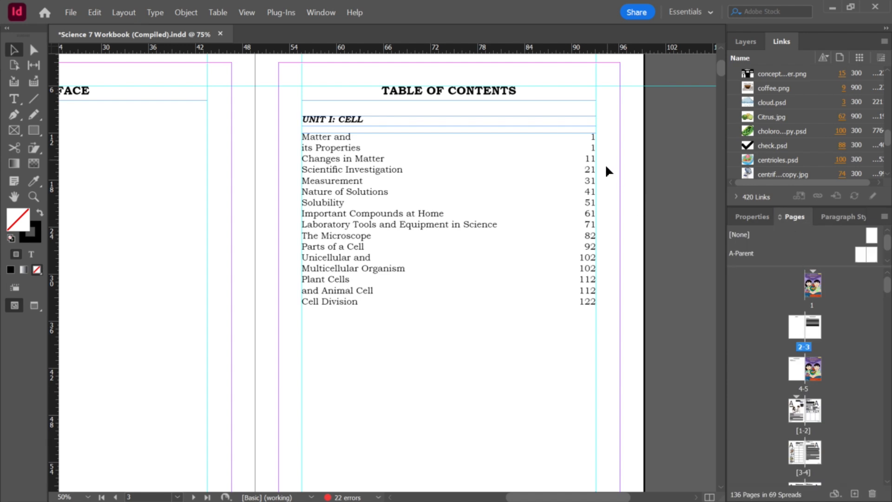
{"action": "double_click", "coordinate": [798, 419]}
{"action": "left_click", "coordinate": [417, 109]}
{"action": "key", "text": "ctrl+shift+a"}
{"action": "key", "text": "t"}
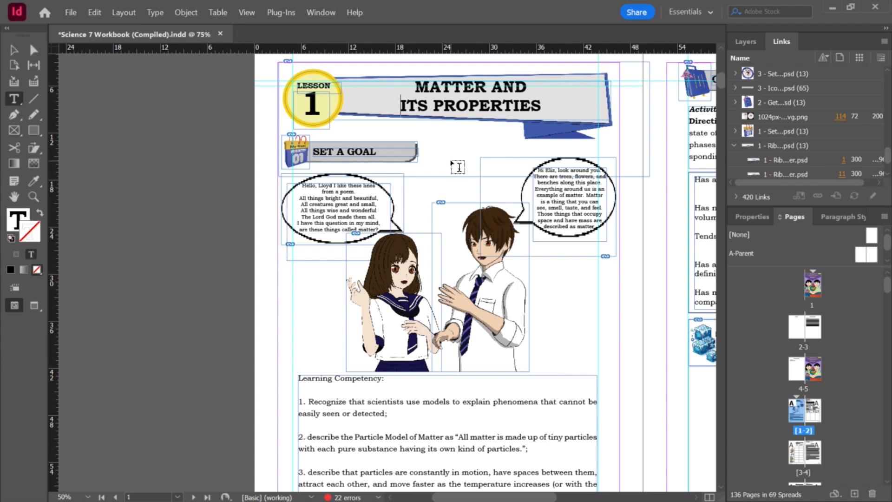
{"action": "key", "text": "BackSpace"}
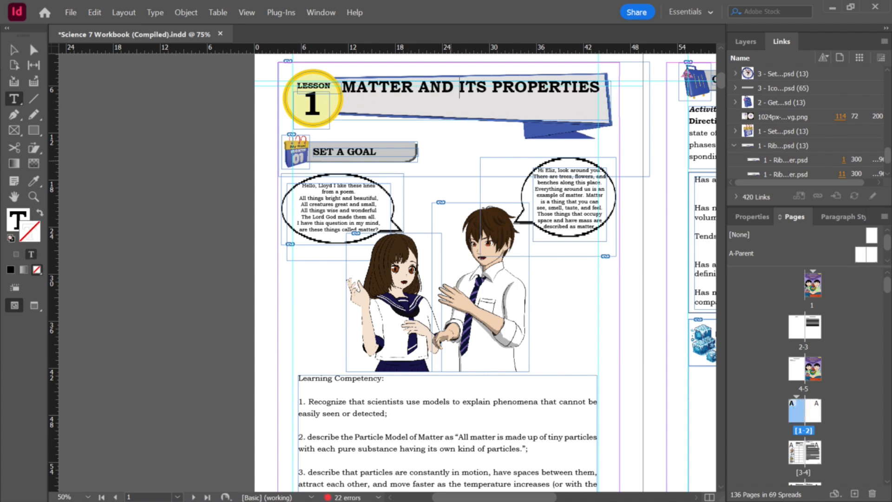
{"action": "key", "text": "BackSpace"}
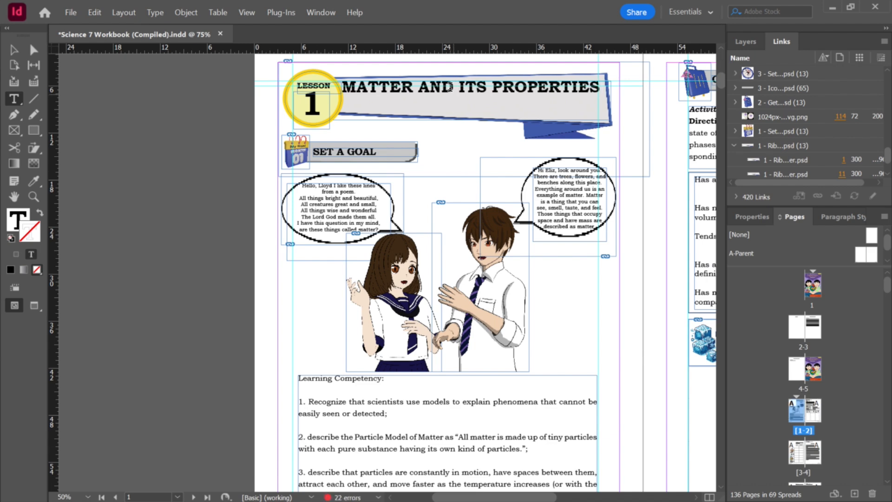
{"action": "key", "text": "Escape"}
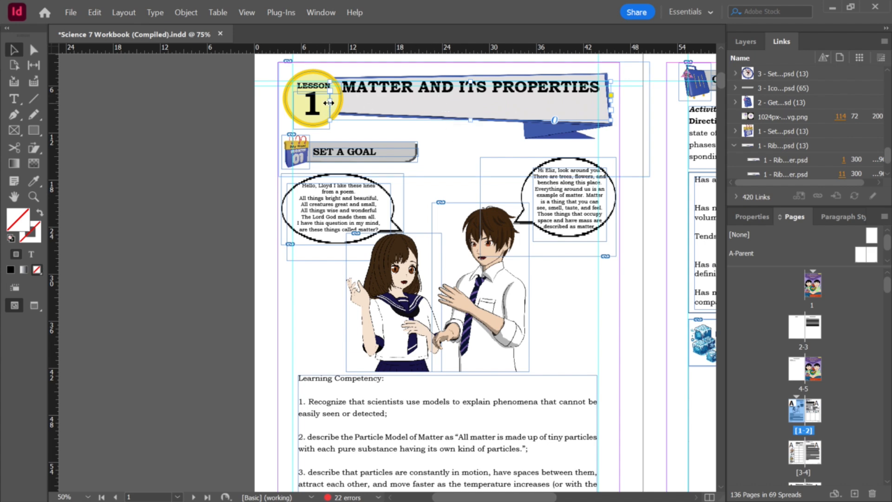
Step: Resize and reposition the Lesson 1 title frame within the ribbon and turn off hyphenation for the title
{"action": "left_click_drag", "start_coordinate": [328, 103], "coordinate": [376, 103]}
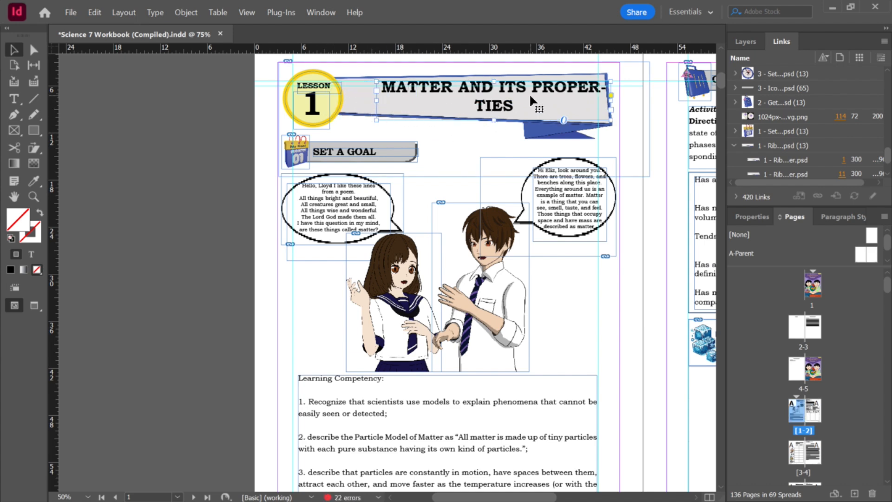
{"action": "left_click", "coordinate": [748, 217]}
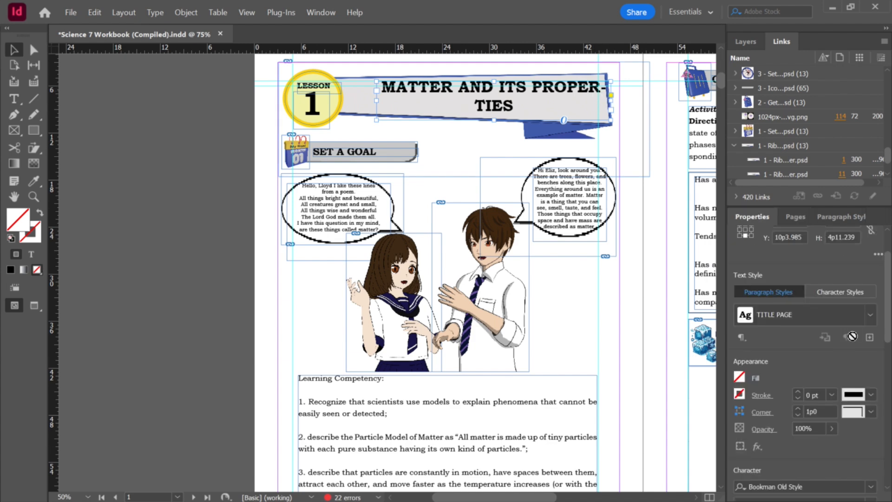
{"action": "scroll", "coordinate": [885, 366], "scroll_direction": "up", "scroll_amount": 3}
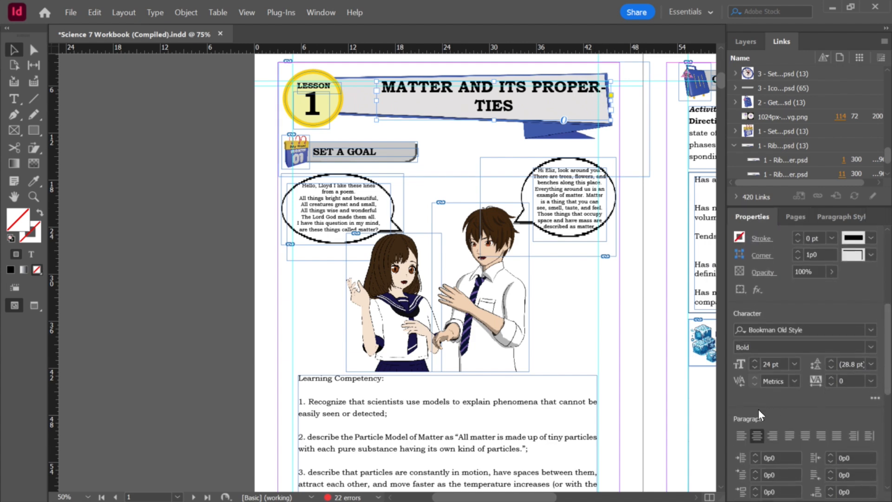
{"action": "scroll", "coordinate": [758, 440], "scroll_direction": "down", "scroll_amount": 5}
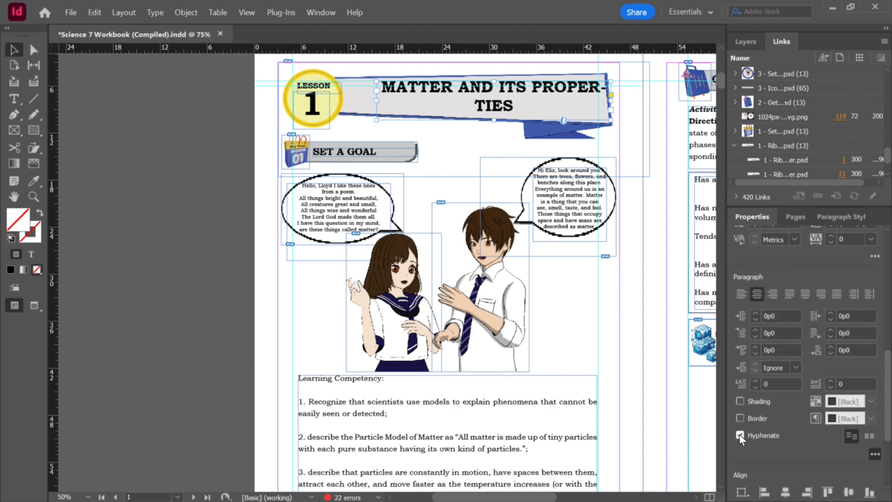
{"action": "left_click", "coordinate": [739, 436]}
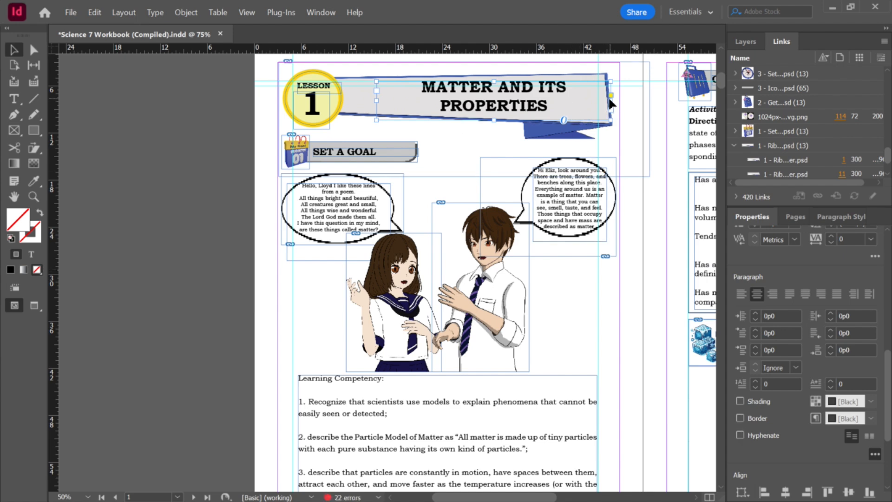
{"action": "left_click_drag", "start_coordinate": [611, 95], "coordinate": [579, 95]}
{"action": "mouse_move", "coordinate": [500, 98]}
{"action": "left_mouse_down"}
{"action": "mouse_move", "coordinate": [511, 100]}
{"action": "mouse_move", "coordinate": [504, 94]}
{"action": "left_mouse_up"}
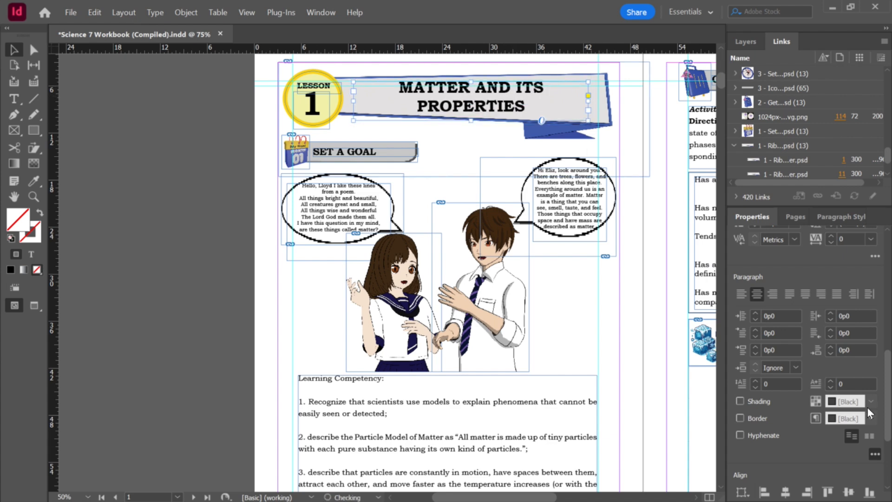
Step: Go to the Lesson 3 spread and remove the line break in the title UNICELLULAR AND MULTICELLULAR ORGANISM
{"action": "left_click", "coordinate": [795, 217]}
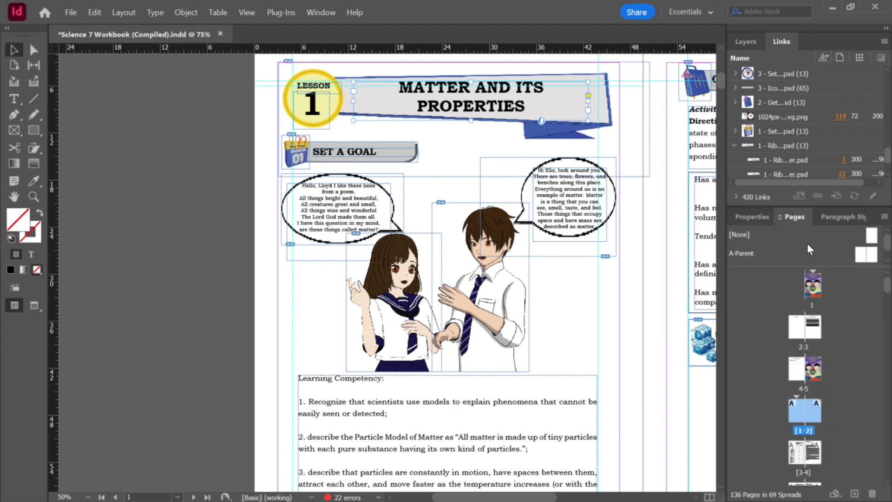
{"action": "double_click", "coordinate": [816, 328]}
{"action": "scroll", "coordinate": [515, 231], "scroll_direction": "up", "scroll_amount": 1}
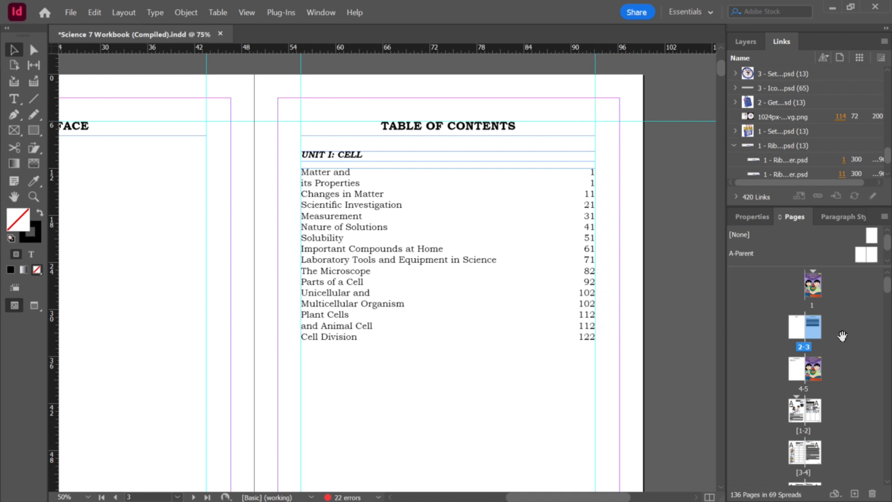
{"action": "left_click_drag", "start_coordinate": [886, 299], "coordinate": [886, 450]}
{"action": "double_click", "coordinate": [811, 291]}
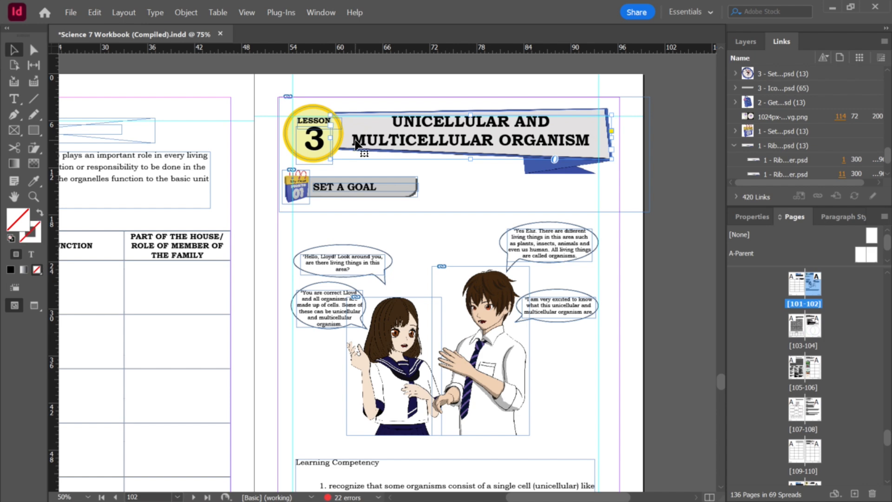
{"action": "key", "text": "t"}
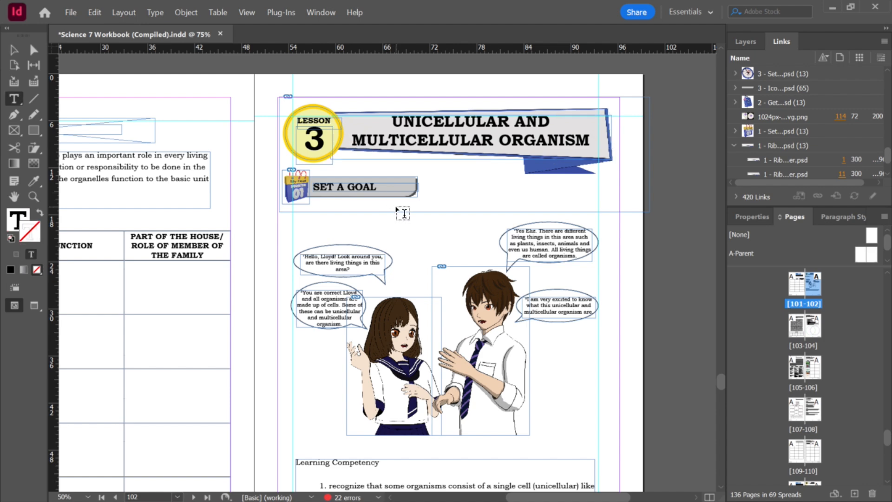
{"action": "left_click_drag", "start_coordinate": [403, 122], "coordinate": [510, 122]}
{"action": "left_click", "coordinate": [410, 140]}
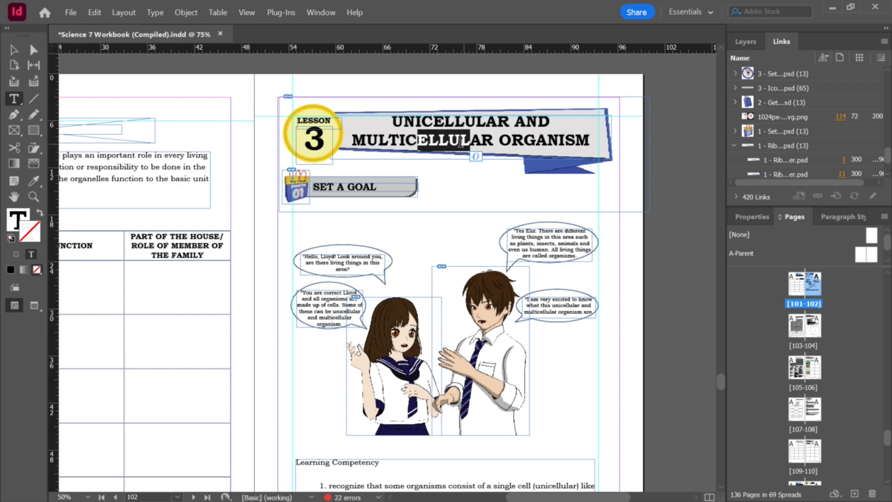
{"action": "left_click", "coordinate": [356, 142]}
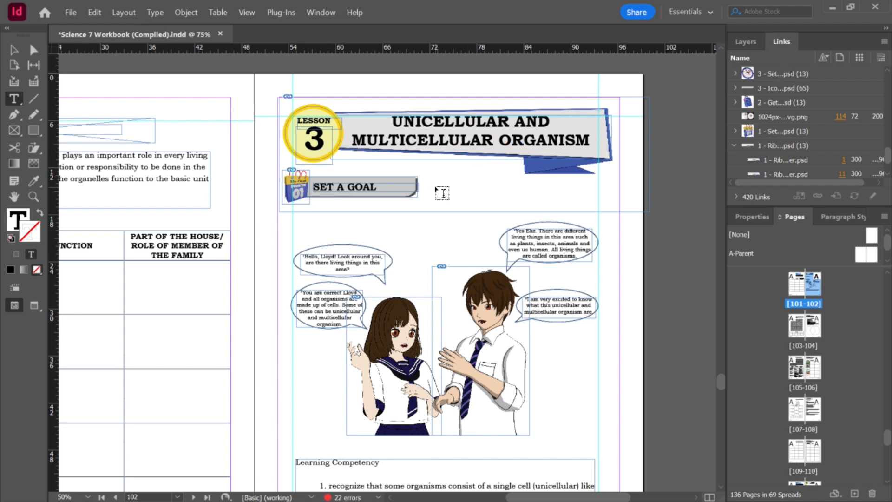
{"action": "key", "text": "BackSpace"}
{"action": "key", "text": "BackSpace"}
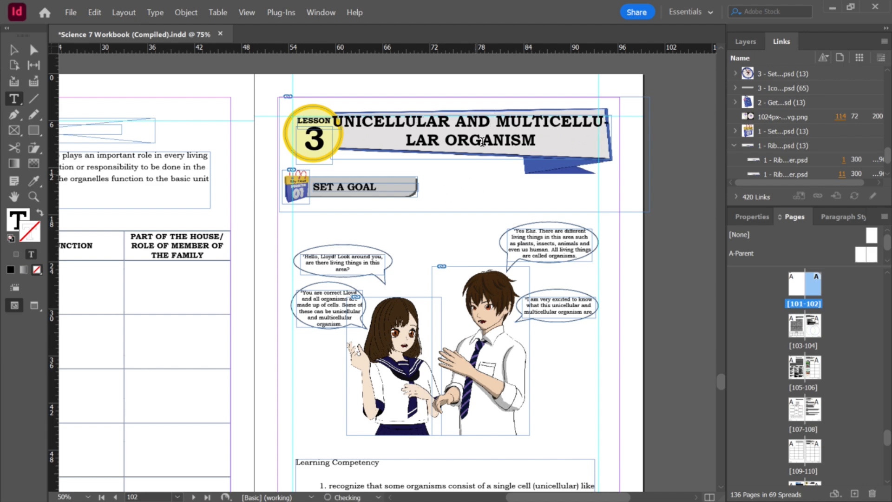
Step: Select all of the Lesson 3 title text and turn off hyphenation
{"action": "key", "text": "ctrl+a"}
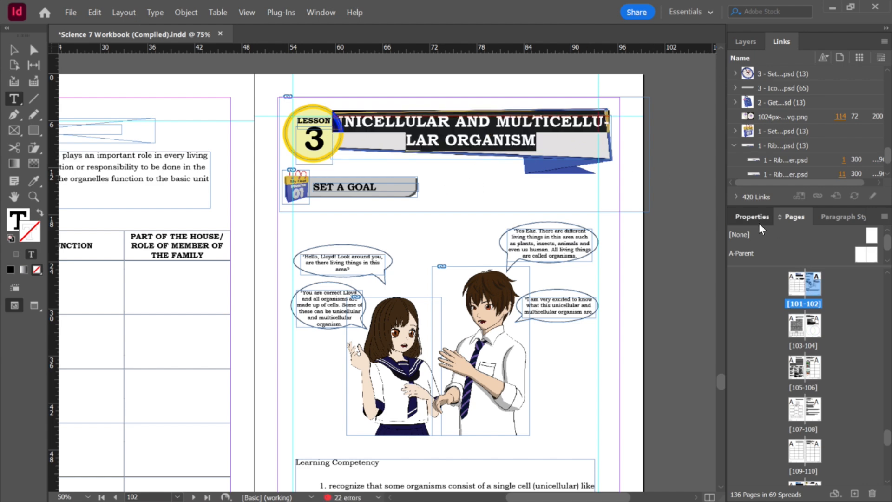
{"action": "left_click", "coordinate": [758, 221]}
{"action": "left_click", "coordinate": [764, 327]}
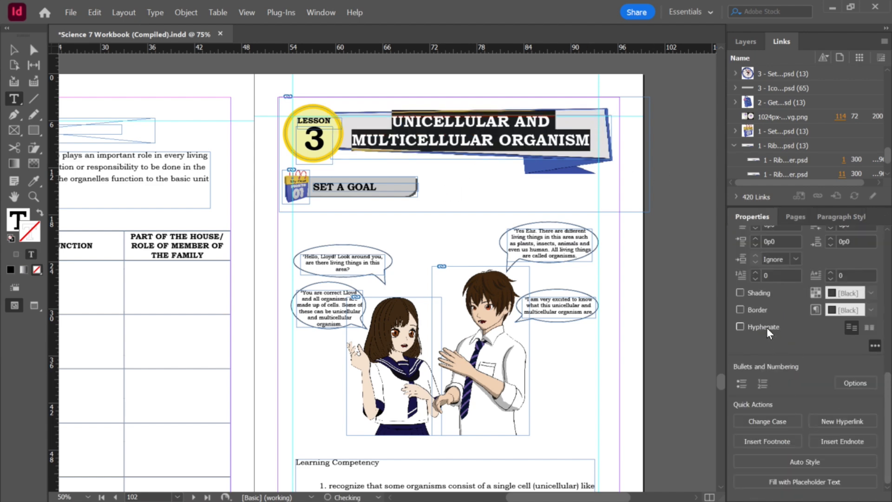
{"action": "left_click", "coordinate": [14, 52]}
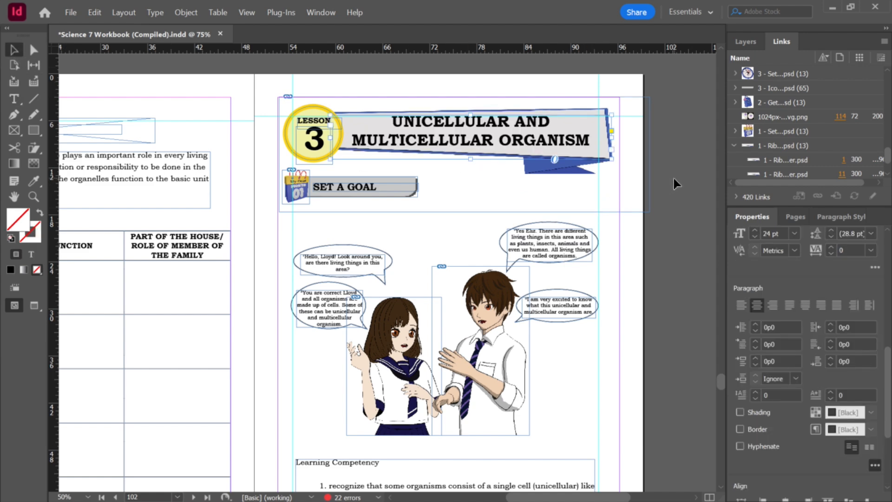
Step: Go to the Lesson 4 spread and join the title PLANT CELLS AND ANIMAL CELL onto one line
{"action": "left_click", "coordinate": [792, 216]}
{"action": "left_click_drag", "start_coordinate": [888, 450], "coordinate": [887, 281]}
{"action": "double_click", "coordinate": [814, 326]}
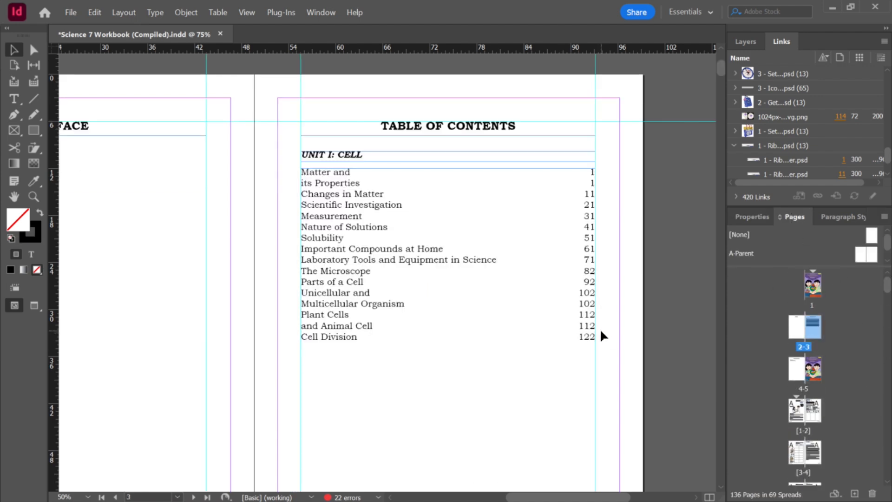
{"action": "left_click_drag", "start_coordinate": [888, 285], "coordinate": [887, 450]}
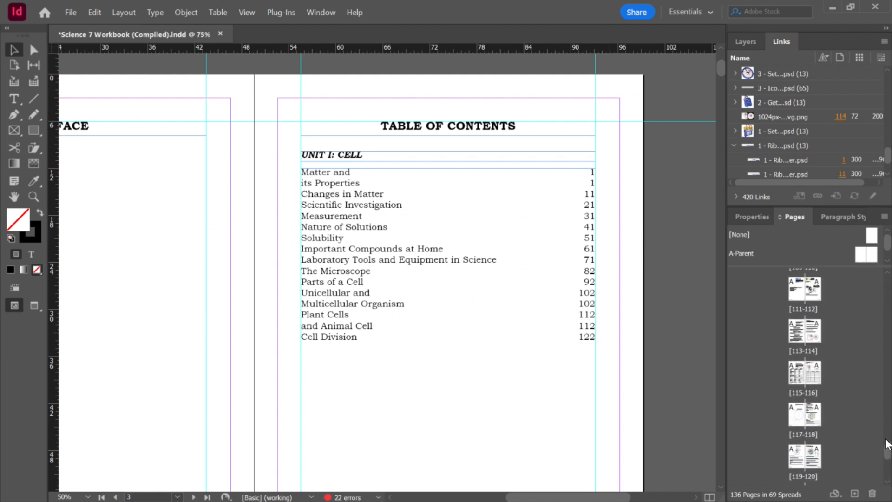
{"action": "double_click", "coordinate": [813, 297]}
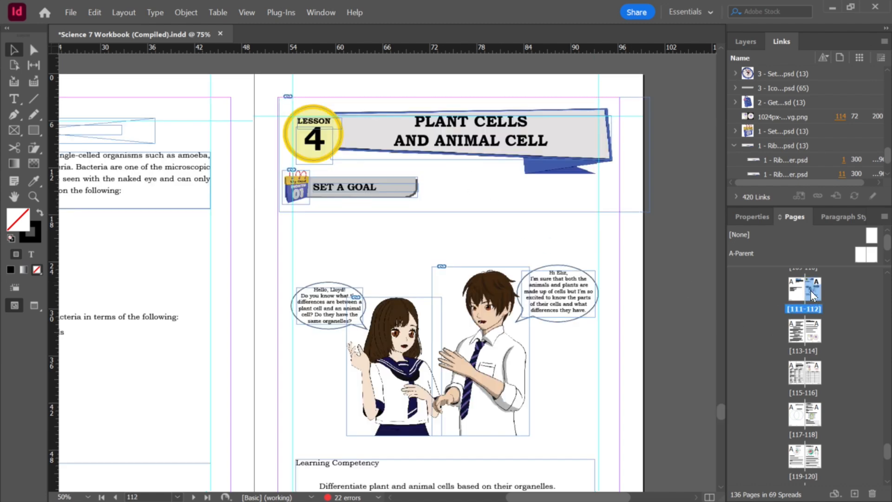
{"action": "key", "text": "ctrl+="}
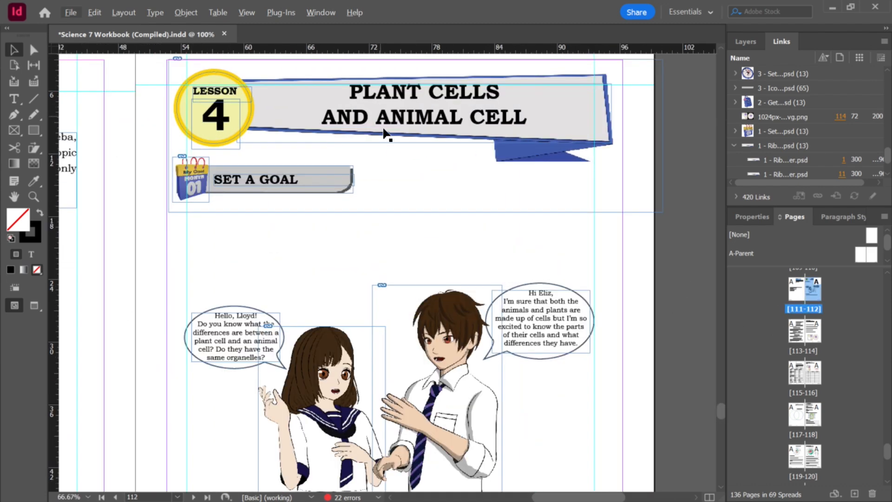
{"action": "left_click", "coordinate": [339, 118]}
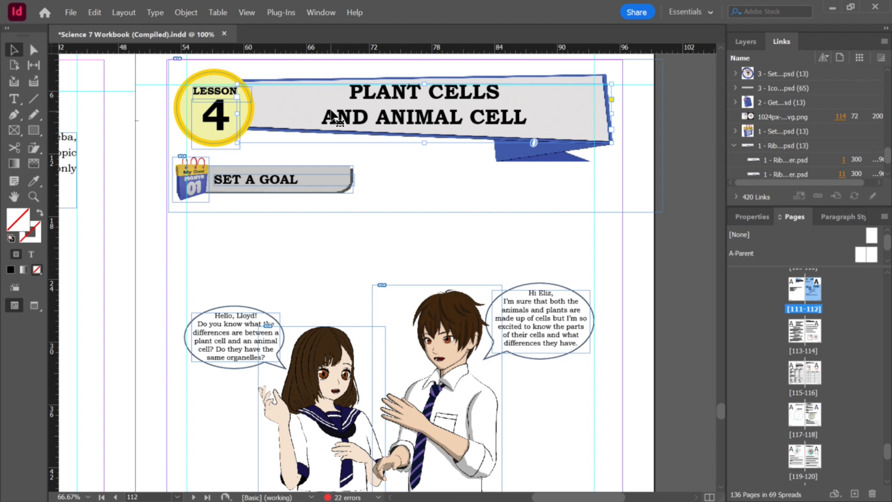
{"action": "double_click", "coordinate": [329, 116]}
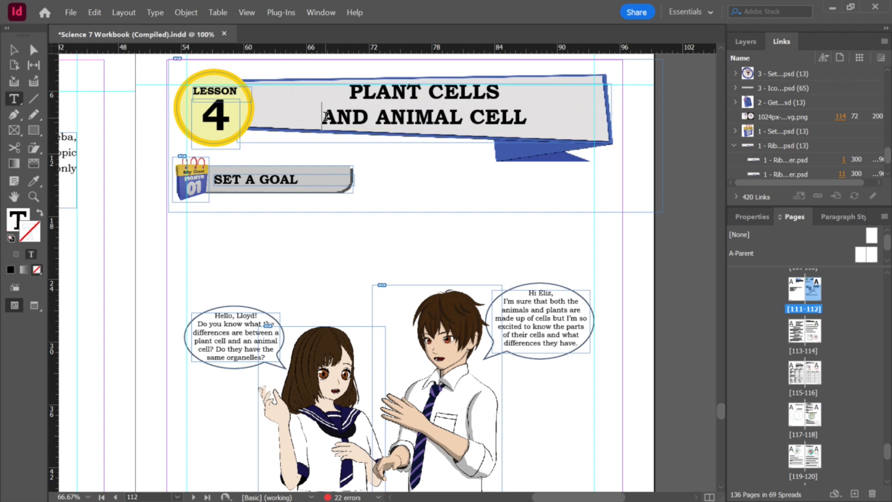
{"action": "key", "text": "BackSpace"}
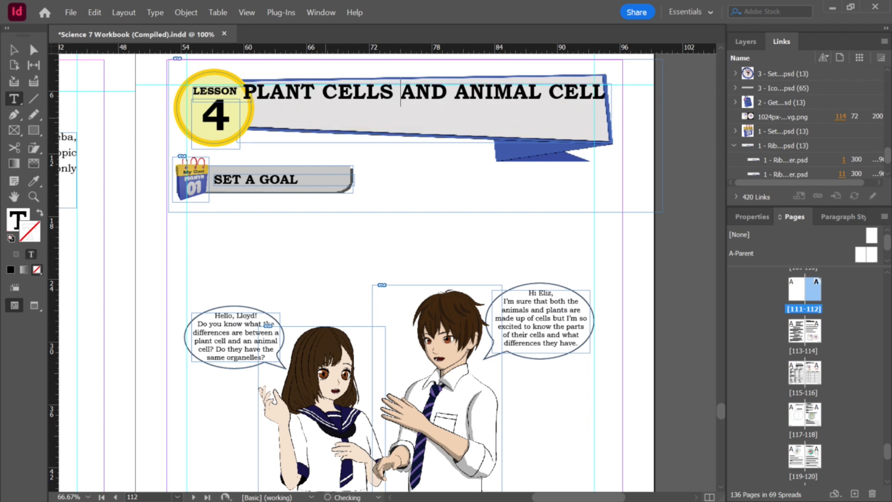
Step: Narrow the Lesson 4 title frame so PLANT CELLS AND ANIMAL CELL wraps onto two lines
{"action": "key", "text": "Escape"}
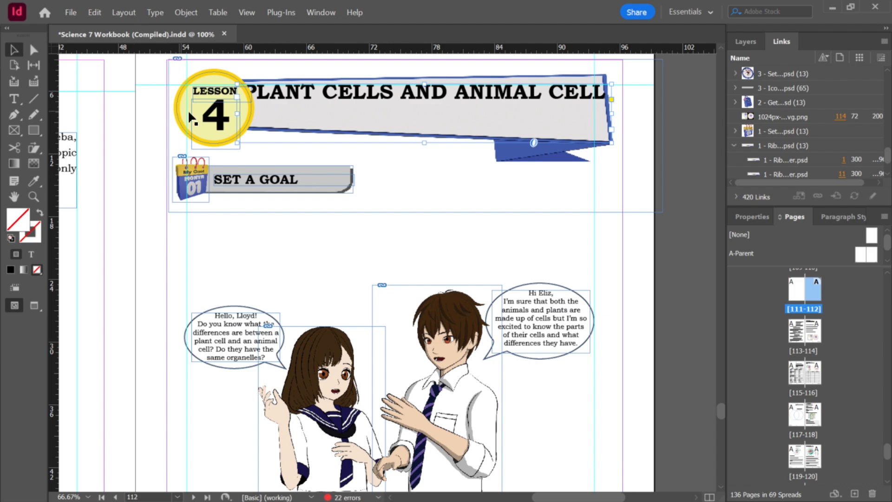
{"action": "left_click_drag", "start_coordinate": [614, 115], "coordinate": [566, 115]}
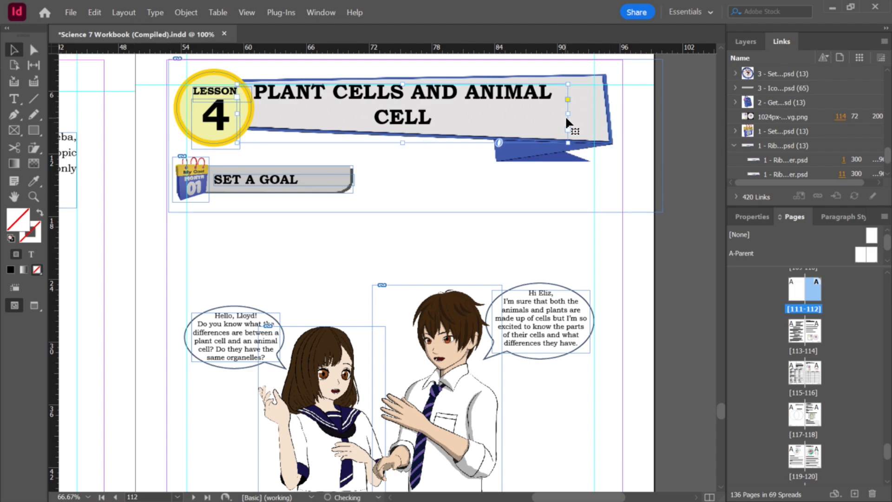
{"action": "left_click_drag", "start_coordinate": [506, 120], "coordinate": [505, 118]}
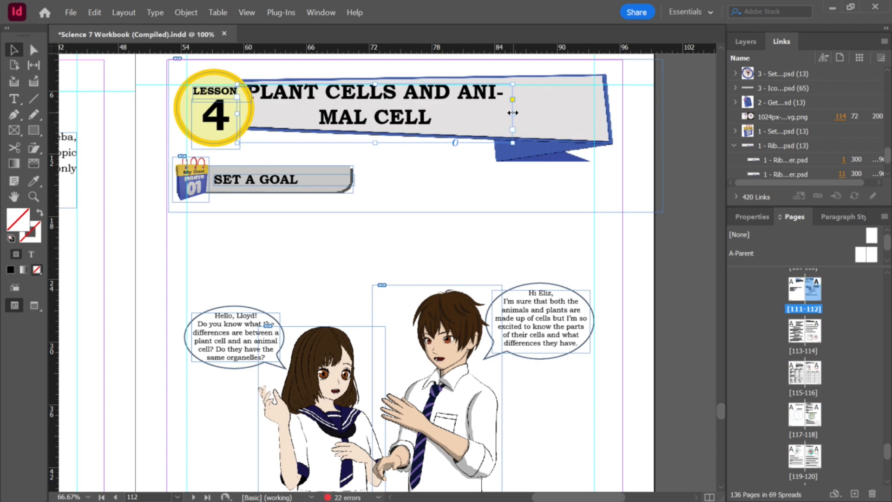
Step: Turn off hyphenation for the Lesson 4 title and shift its frame rightward to center it in the ribbon
{"action": "left_click", "coordinate": [752, 217]}
{"action": "left_click", "coordinate": [739, 446]}
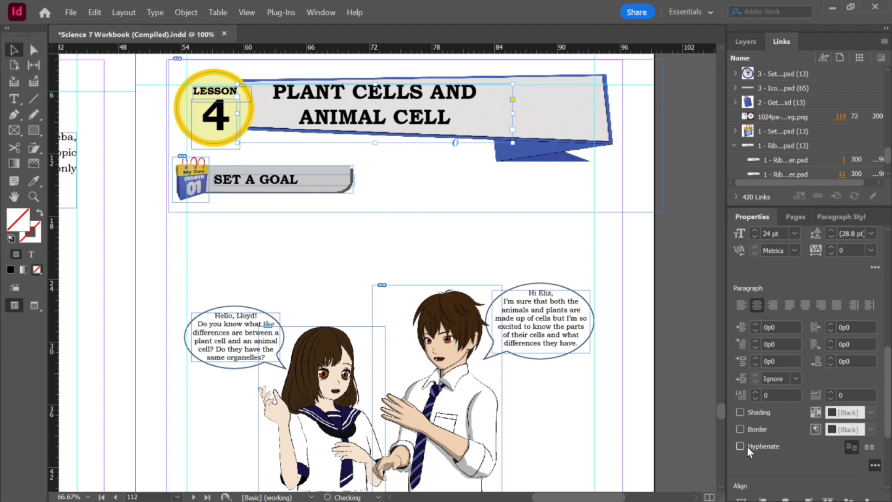
{"action": "left_click_drag", "start_coordinate": [420, 111], "coordinate": [449, 114]}
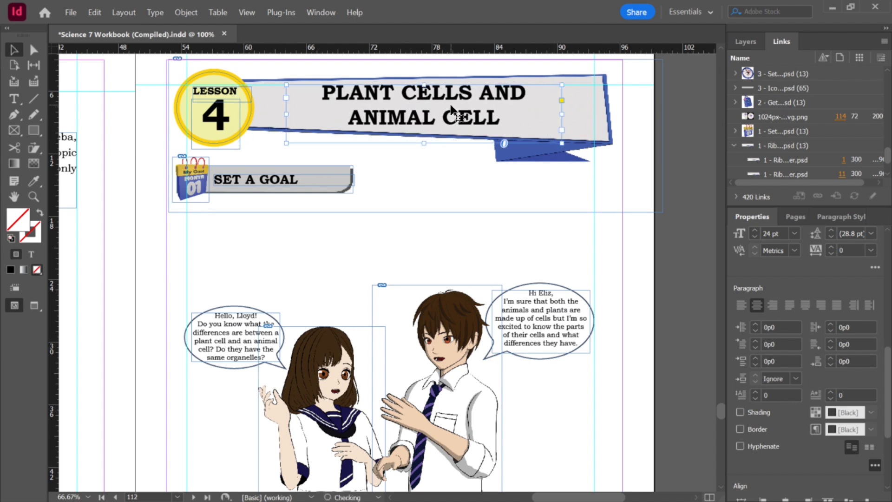
Step: Go to the table of contents page, select all its entries, and update the table of contents
{"action": "left_click", "coordinate": [638, 179]}
{"action": "scroll", "coordinate": [646, 186], "scroll_direction": "down", "scroll_amount": 2}
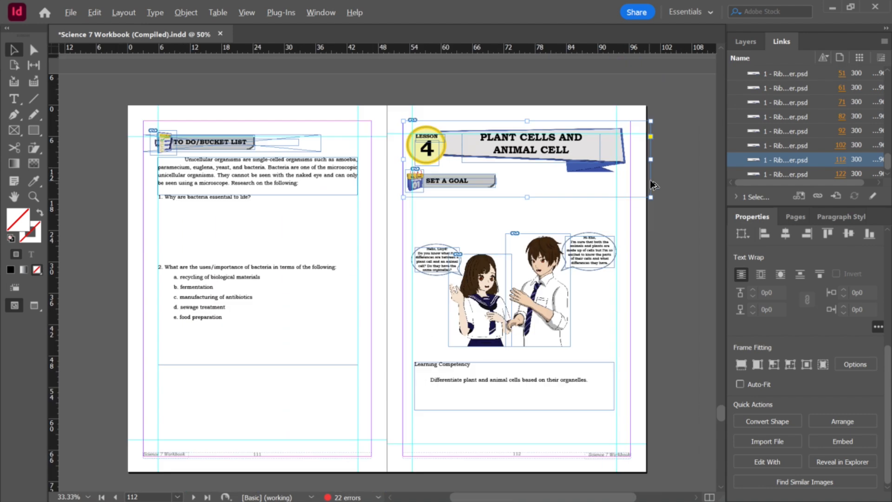
{"action": "scroll", "coordinate": [645, 186], "scroll_direction": "down", "scroll_amount": 3}
{"action": "left_click", "coordinate": [656, 185]}
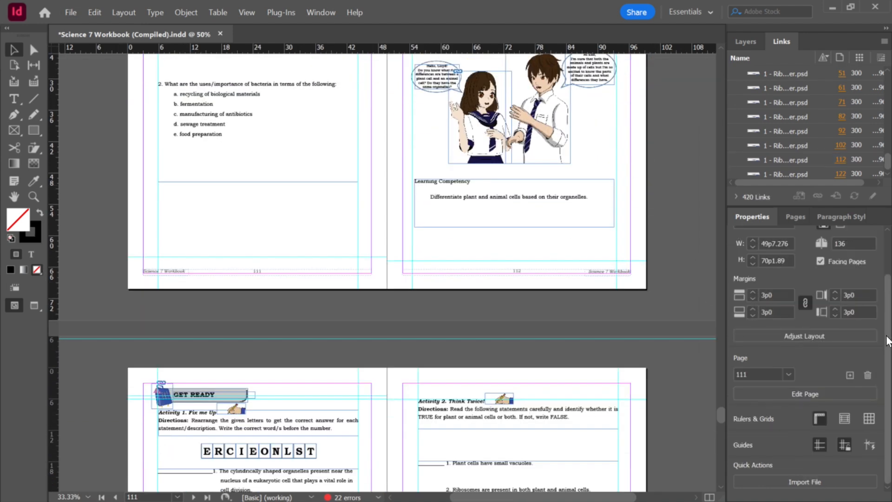
{"action": "left_click", "coordinate": [795, 218]}
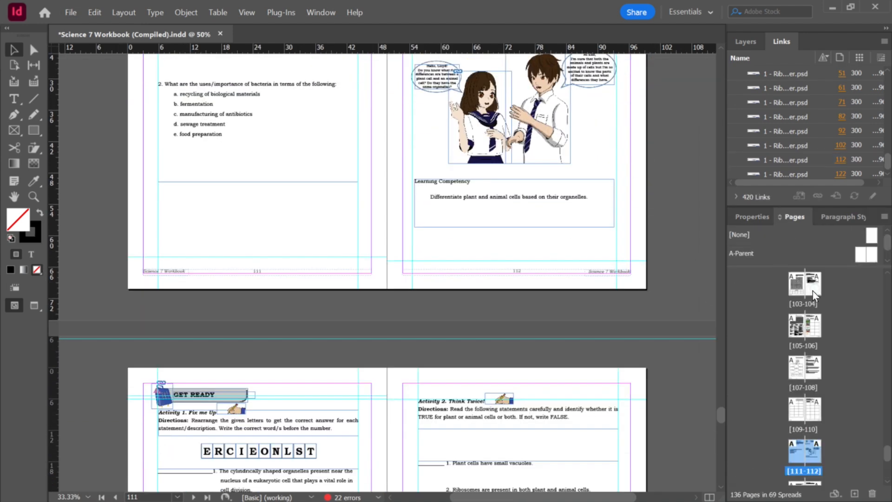
{"action": "left_click_drag", "start_coordinate": [888, 458], "coordinate": [887, 284]}
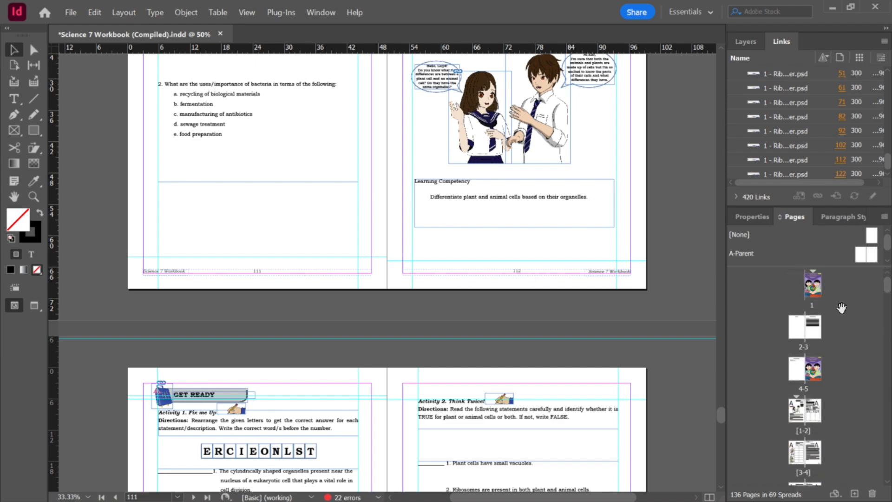
{"action": "double_click", "coordinate": [810, 333]}
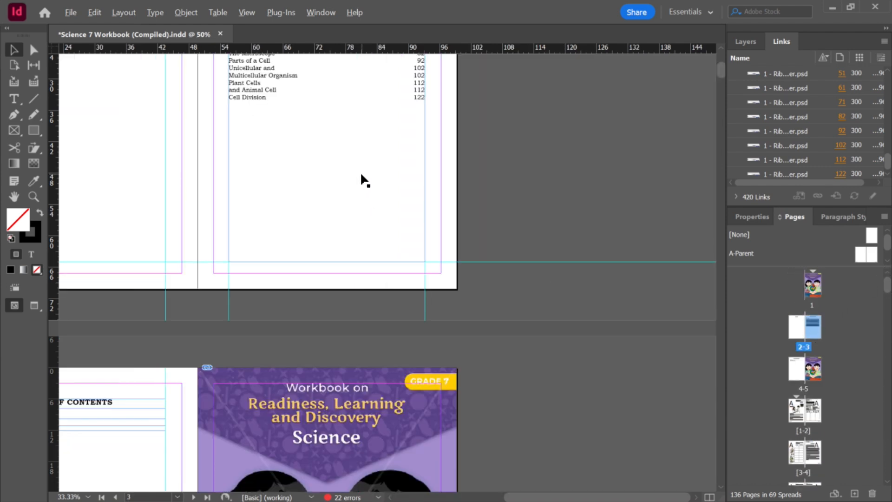
{"action": "key", "text": "ctrl+="}
{"action": "key", "text": "ctrl+="}
{"action": "left_click", "coordinate": [370, 174]}
{"action": "double_click", "coordinate": [312, 182]}
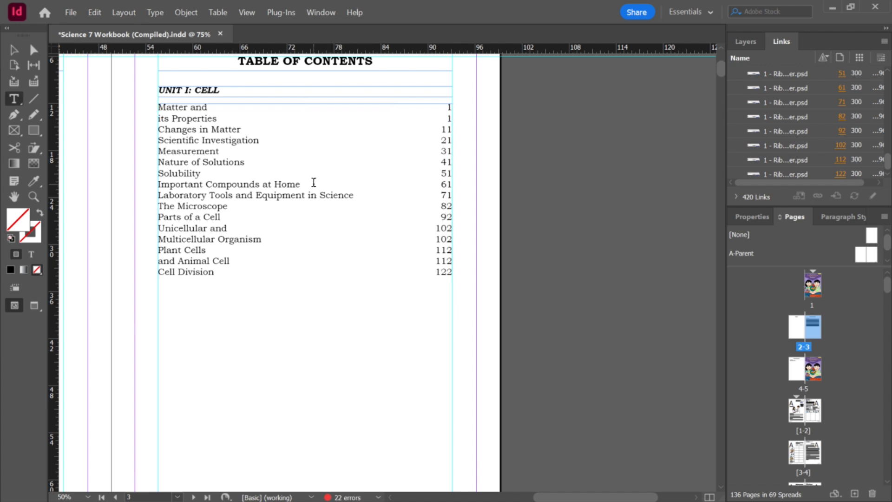
{"action": "key", "text": "ctrl+a"}
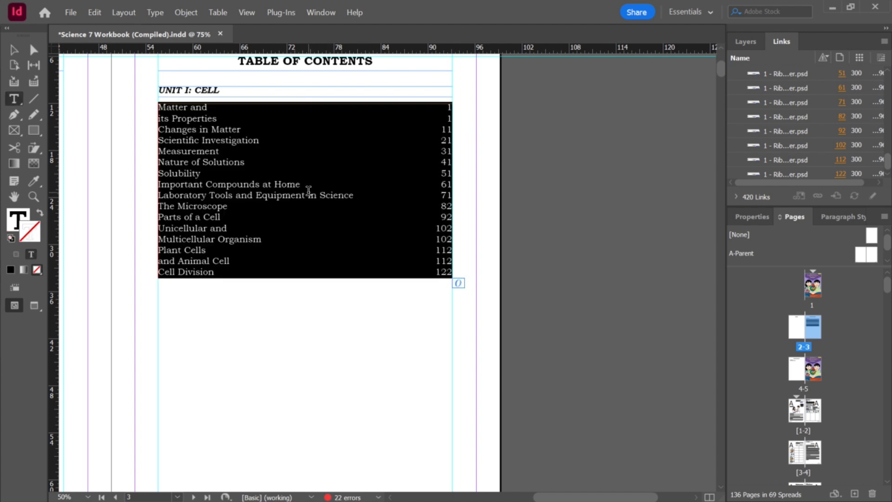
{"action": "left_click", "coordinate": [123, 12]}
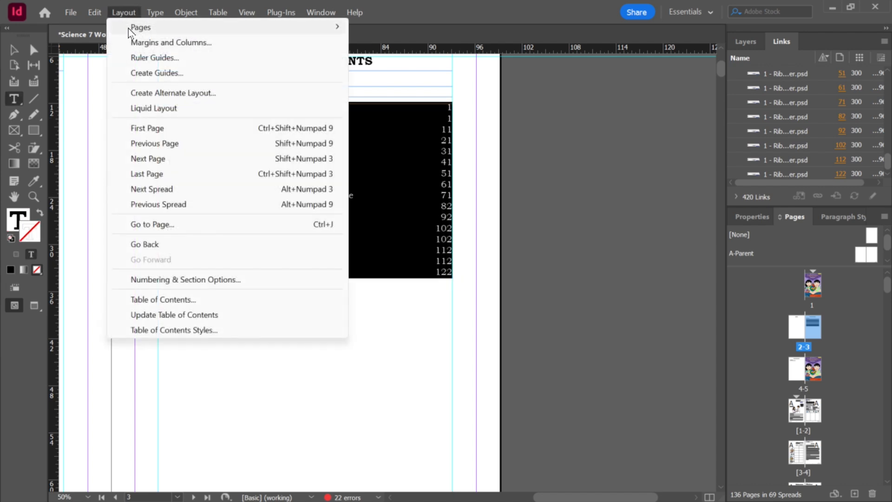
{"action": "left_click", "coordinate": [163, 317]}
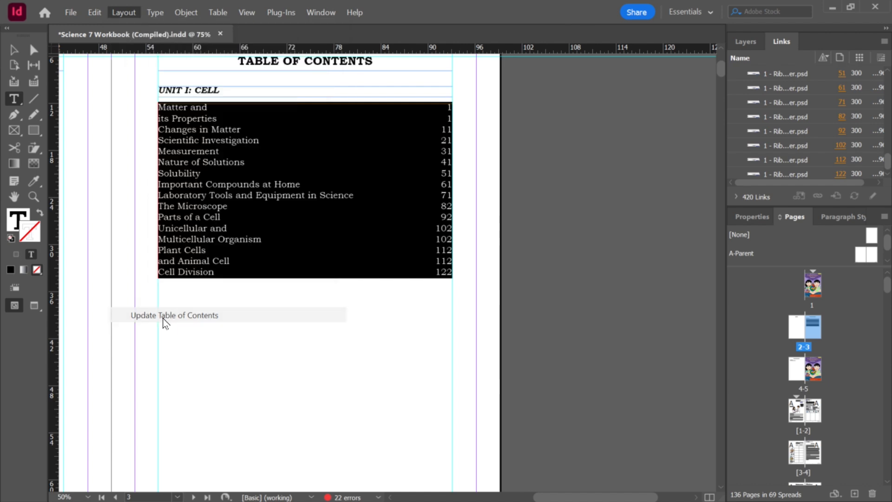
{"action": "left_click", "coordinate": [501, 274]}
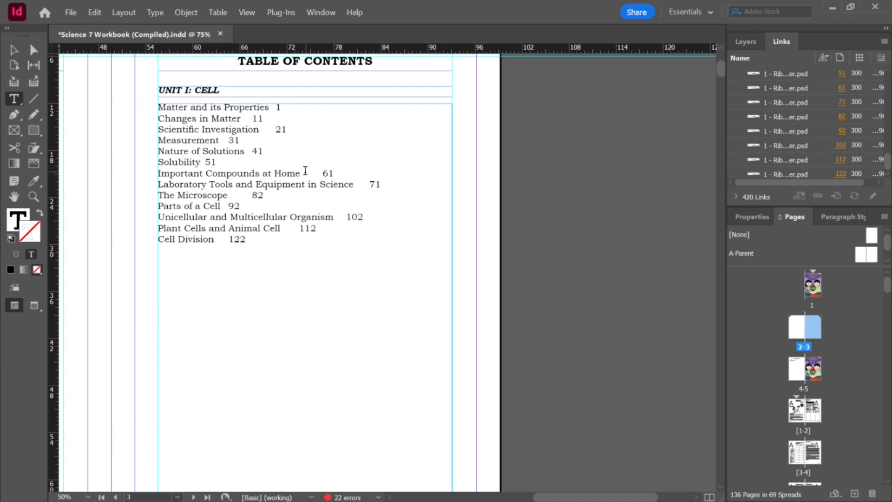
Step: Select all table of contents entries and set them to right alignment so page numbers sit at the edge
{"action": "key", "text": "ctrl+a"}
{"action": "left_click", "coordinate": [748, 220]}
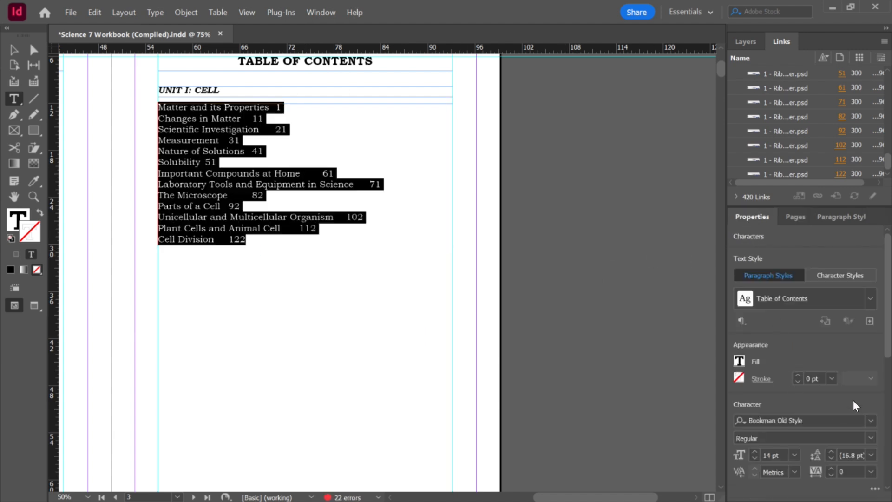
{"action": "scroll", "coordinate": [801, 372], "scroll_direction": "down", "scroll_amount": 4}
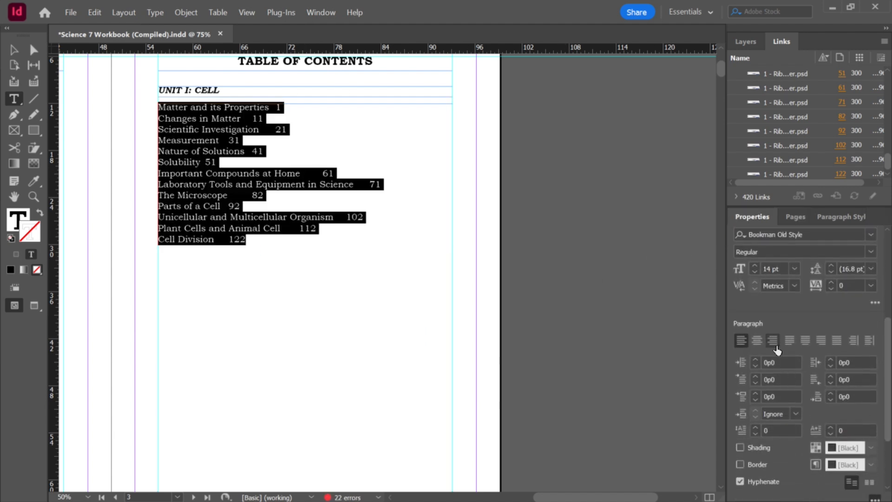
{"action": "left_click", "coordinate": [772, 341]}
{"action": "left_click", "coordinate": [405, 173]}
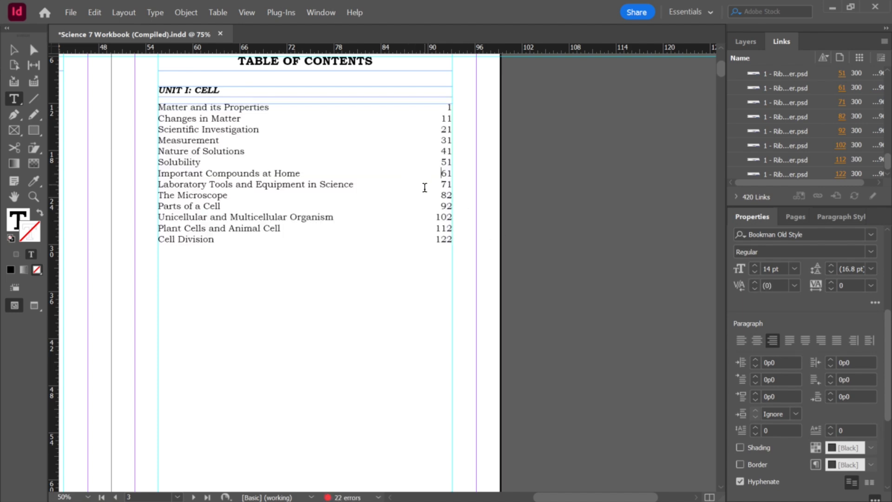
Step: Zoom in and out to inspect the table of contents entries and page number alignment
{"action": "scroll", "coordinate": [467, 148], "scroll_direction": "up", "scroll_amount": 3}
{"action": "scroll", "coordinate": [445, 113], "scroll_direction": "up", "scroll_amount": 1}
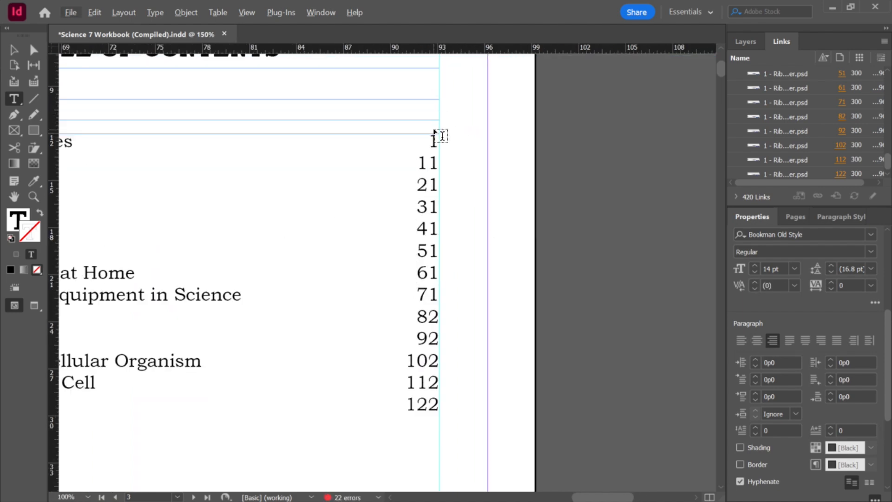
{"action": "scroll", "coordinate": [440, 139], "scroll_direction": "up", "scroll_amount": 1}
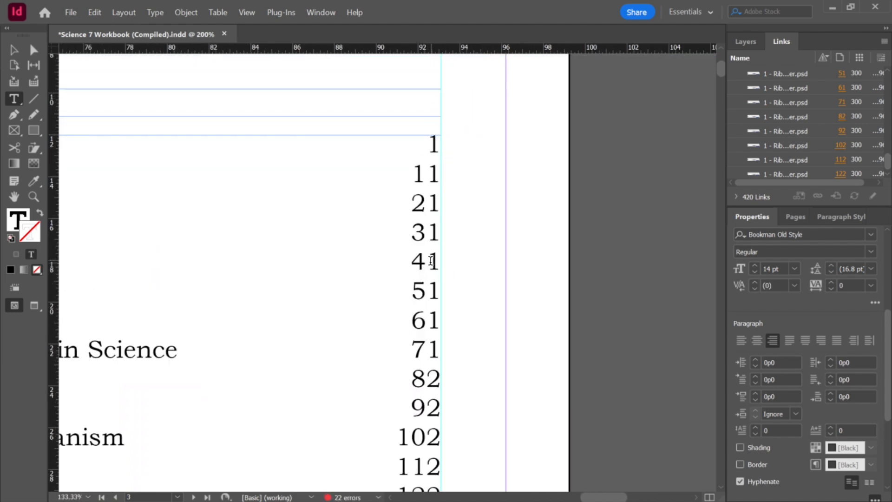
{"action": "scroll", "coordinate": [432, 274], "scroll_direction": "down", "scroll_amount": 1}
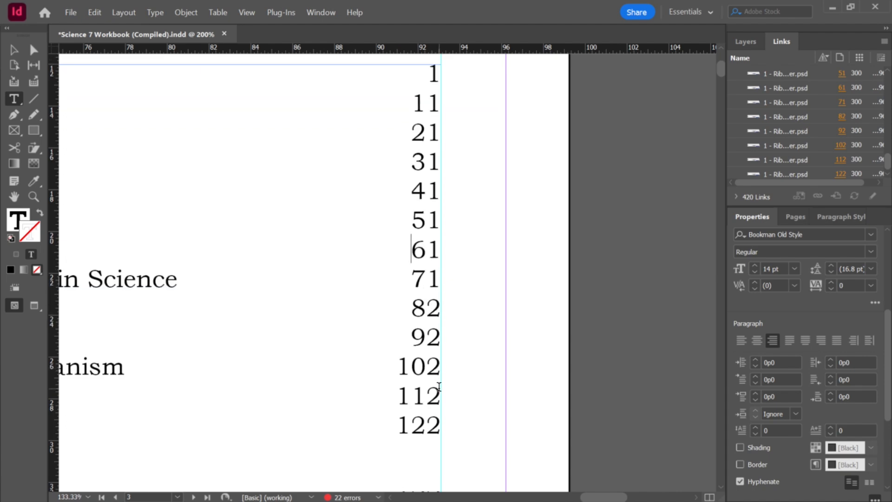
{"action": "scroll", "coordinate": [432, 378], "scroll_direction": "down", "scroll_amount": 2}
{"action": "scroll", "coordinate": [424, 381], "scroll_direction": "down", "scroll_amount": 2}
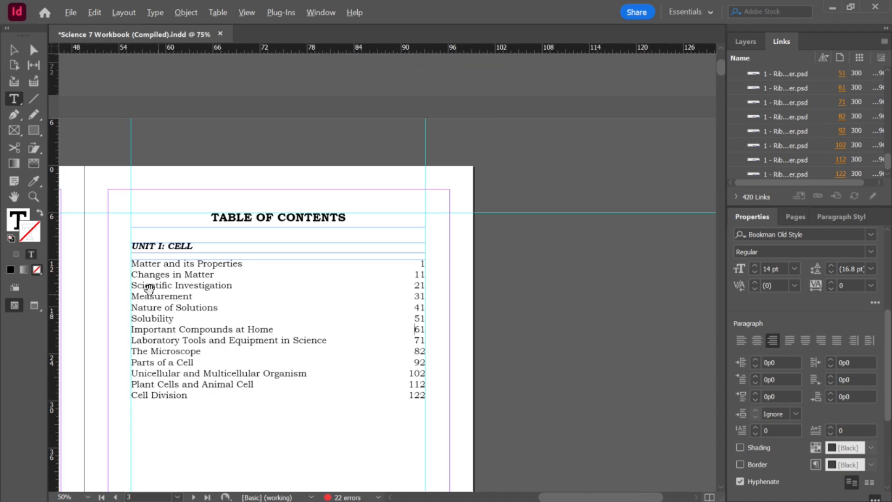
{"action": "scroll", "coordinate": [146, 288], "scroll_direction": "up", "scroll_amount": 2}
{"action": "scroll", "coordinate": [129, 257], "scroll_direction": "down", "scroll_amount": 1}
{"action": "scroll", "coordinate": [128, 255], "scroll_direction": "up", "scroll_amount": 2}
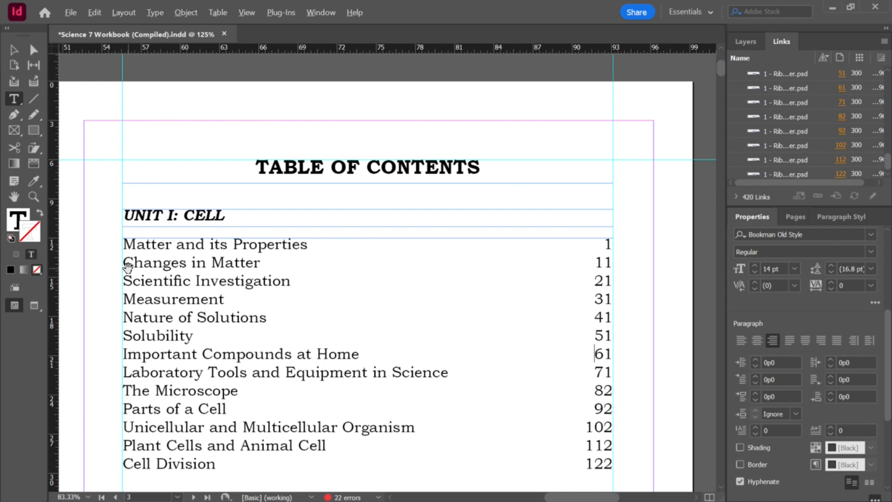
{"action": "scroll", "coordinate": [125, 244], "scroll_direction": "down", "scroll_amount": 2}
{"action": "scroll", "coordinate": [125, 241], "scroll_direction": "up", "scroll_amount": 1}
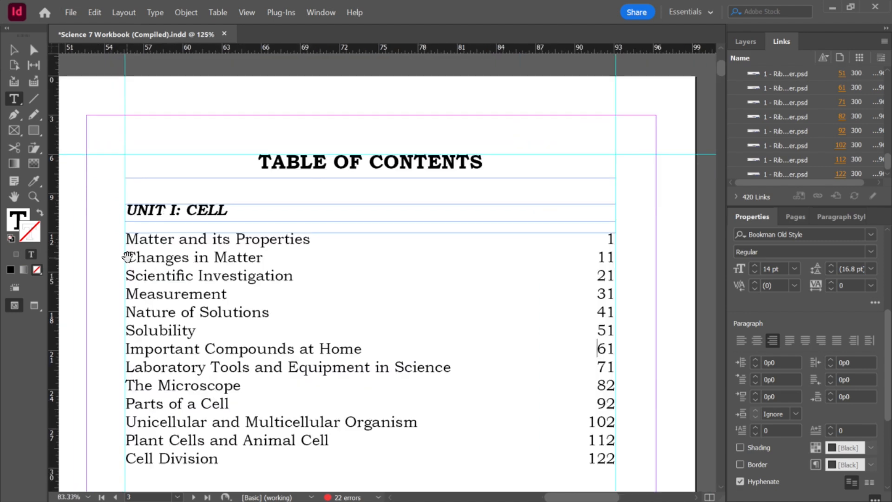
Step: Prefix the first entry with LESSON 1: before Matter and its Properties
{"action": "left_click", "coordinate": [127, 239]}
{"action": "type", "text": "LESSON !"}
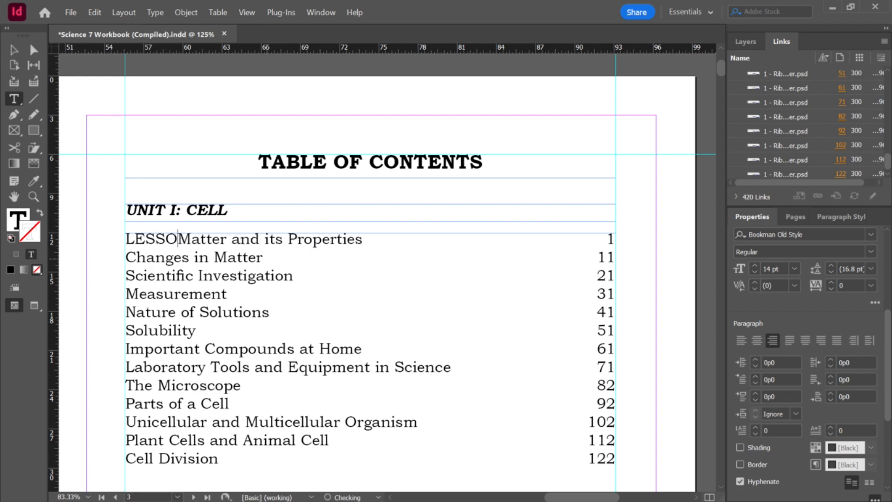
{"action": "type", "text": ":"}
{"action": "key", "text": "BackSpace"}
{"action": "key", "text": "BackSpace"}
{"action": "key", "text": "BackSpace"}
{"action": "type", "text": "1:"}
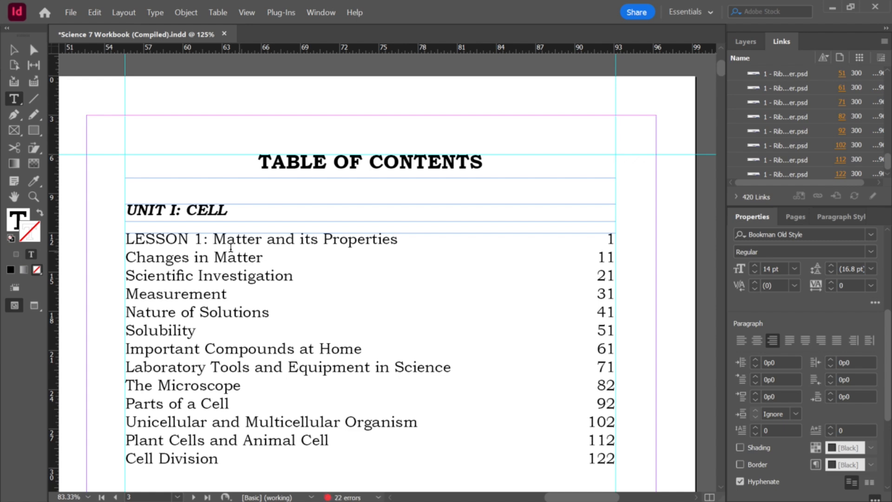
Step: Copy the LESSON 1: prefix and add LESSON 2: before Changes in Matter
{"action": "left_click_drag", "start_coordinate": [213, 239], "coordinate": [123, 239]}
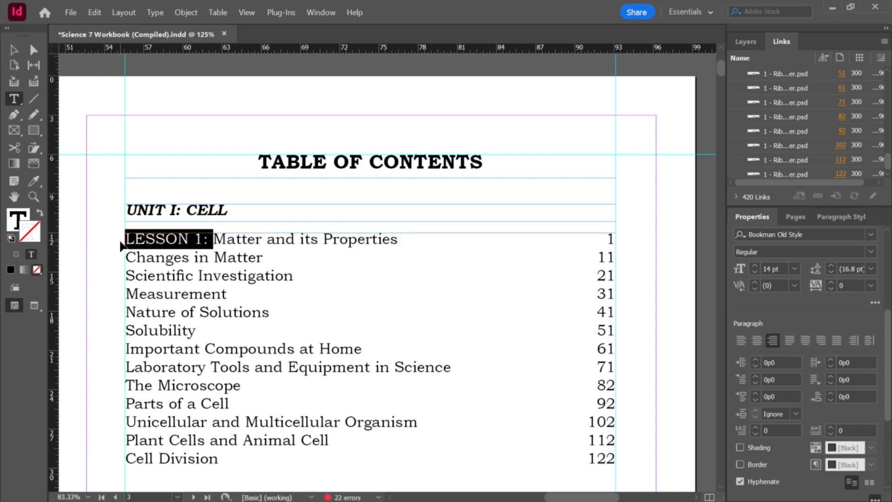
{"action": "key", "text": "ctrl+c"}
{"action": "left_click", "coordinate": [127, 257]}
{"action": "key", "text": "ctrl+v"}
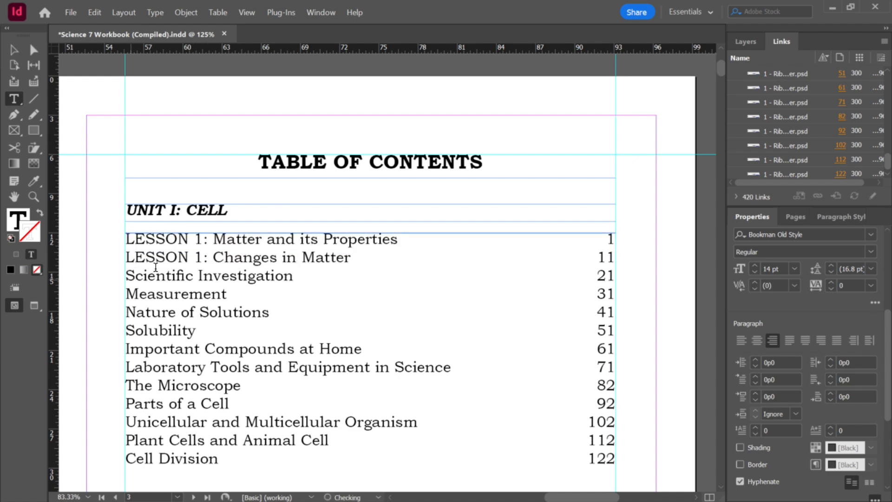
{"action": "key", "text": "BackSpace"}
{"action": "type", "text": "2"}
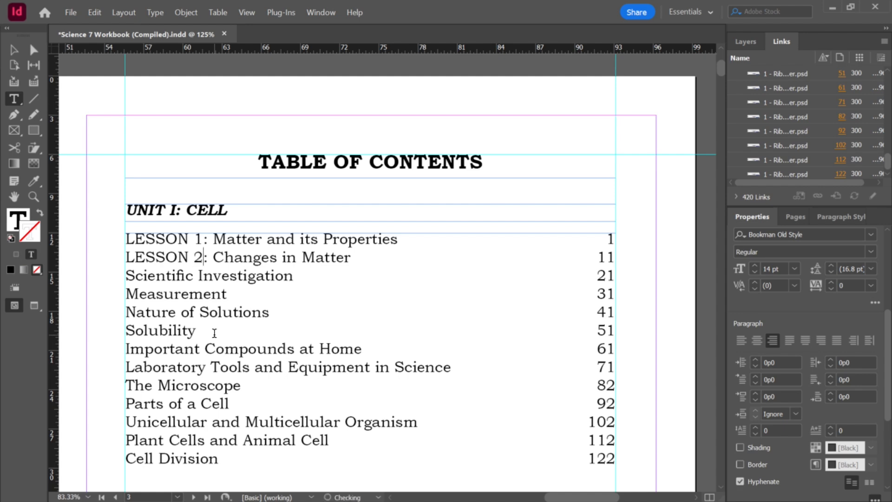
Step: Add LESSON 3: before Scientific Investigation and LESSON 4: before Measurement using the copied prefix
{"action": "left_click", "coordinate": [126, 278]}
{"action": "key", "text": "ctrl+v"}
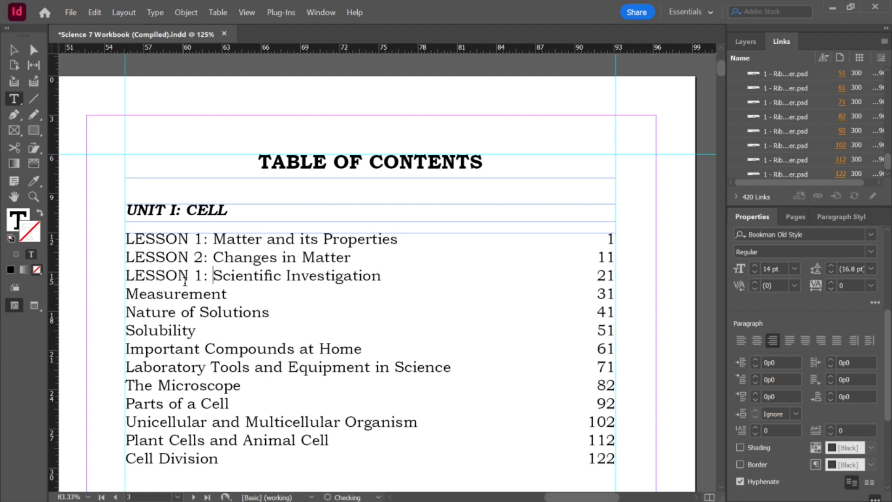
{"action": "key", "text": "BackSpace"}
{"action": "type", "text": "3"}
{"action": "left_click", "coordinate": [127, 293]}
{"action": "key", "text": "ctrl+v"}
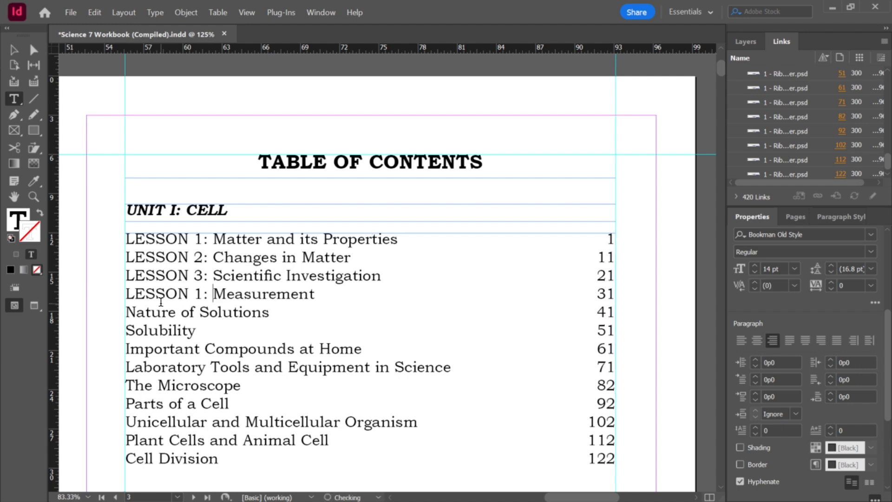
{"action": "key", "text": "Left"}
{"action": "key", "text": "Left"}
{"action": "key", "text": "BackSpace"}
{"action": "type", "text": "4"}
Step: Add LESSON 5: before Nature of Solutions and LESSON 6: before Solubility
{"action": "scroll", "coordinate": [147, 278], "scroll_direction": "down", "scroll_amount": 2}
{"action": "left_click", "coordinate": [127, 239]}
{"action": "key", "text": "ctrl+v"}
{"action": "key", "text": "Left"}
{"action": "key", "text": "Left"}
{"action": "key", "text": "BackSpace"}
{"action": "type", "text": "5"}
{"action": "left_click", "coordinate": [128, 259]}
{"action": "key", "text": "ctrl+v"}
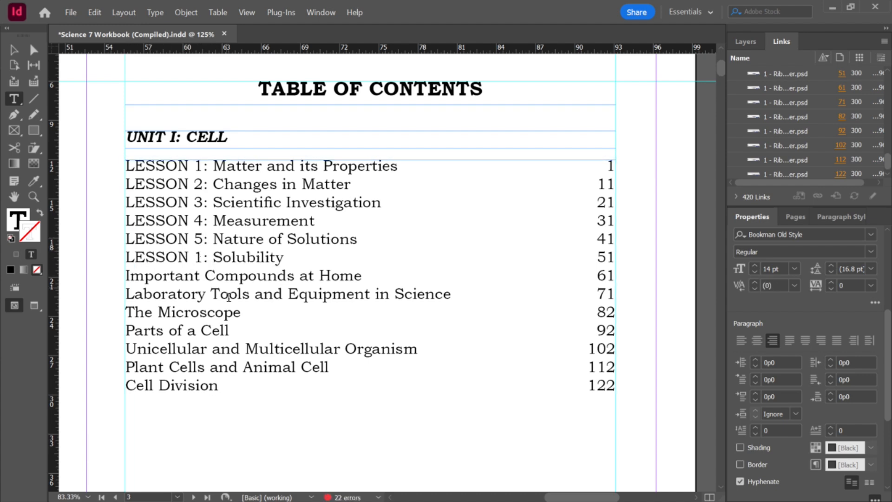
{"action": "key", "text": "BackSpace"}
{"action": "type", "text": "6"}
Step: Add LESSON 7: before Important Compounds at Home
{"action": "left_click", "coordinate": [126, 276]}
{"action": "key", "text": "ctrl+v"}
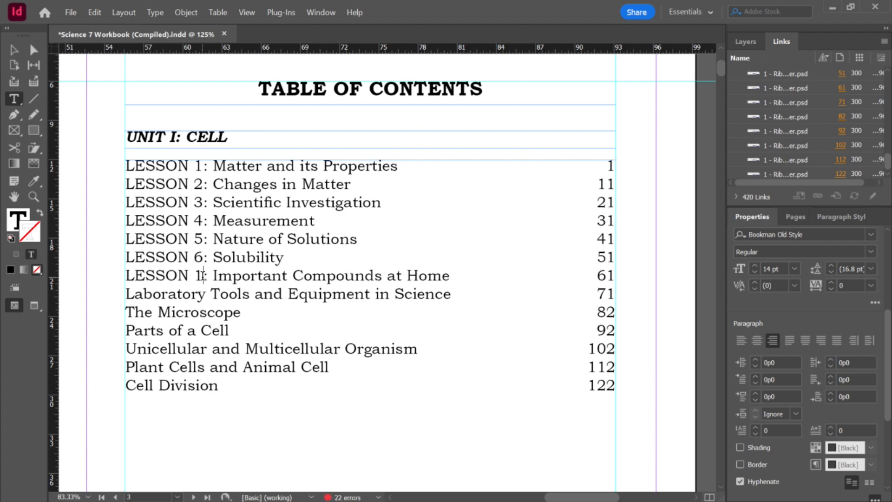
{"action": "key", "text": "BackSpace"}
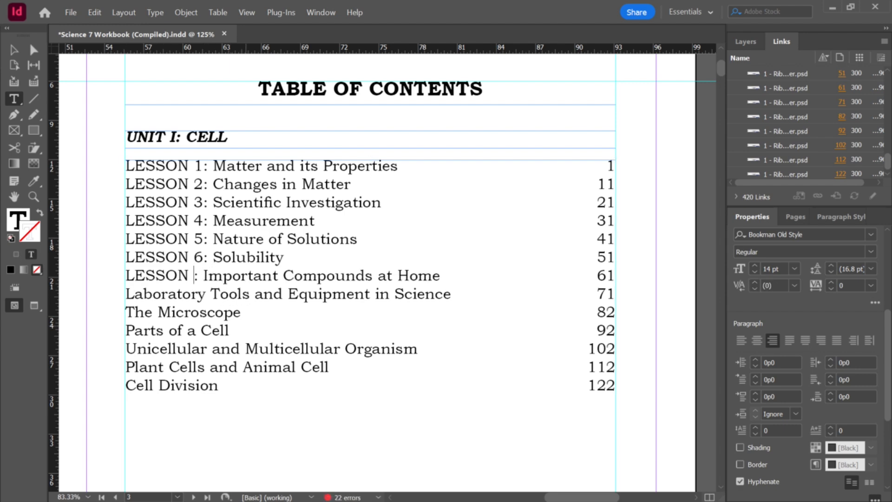
{"action": "type", "text": "7"}
{"action": "left_click", "coordinate": [127, 293]}
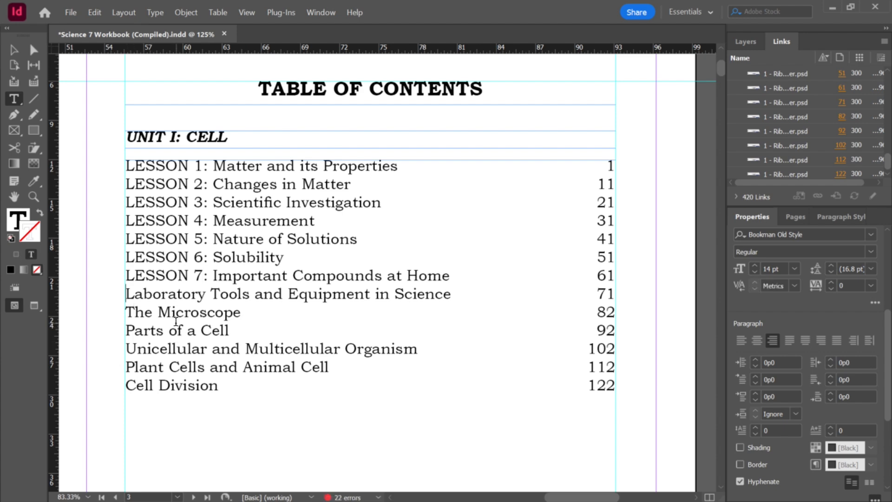
Step: Paste the prefix before Laboratory Tools and Equipment in Science and change it to LESSON 8:
{"action": "type", "text": "LESSON 1:"}
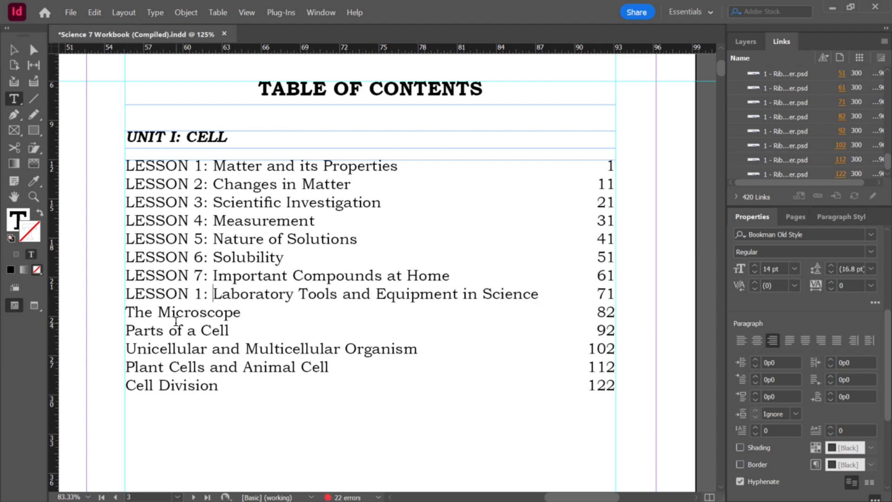
{"action": "key", "text": "Left"}
{"action": "key", "text": "Left"}
{"action": "key", "text": "BackSpace"}
{"action": "type", "text": "8"}
{"action": "scroll", "coordinate": [179, 294], "scroll_direction": "down", "scroll_amount": 2}
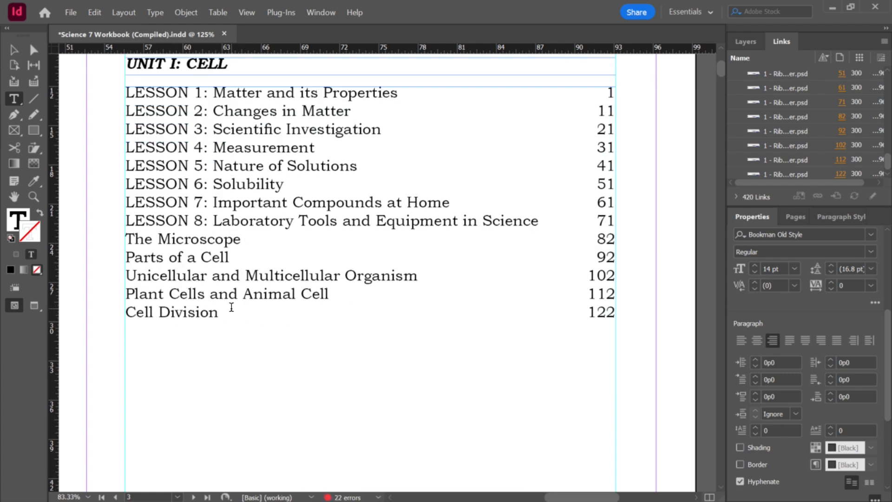
Step: Shorten the lesson list text frame on the table of contents page
{"action": "key", "text": "Escape"}
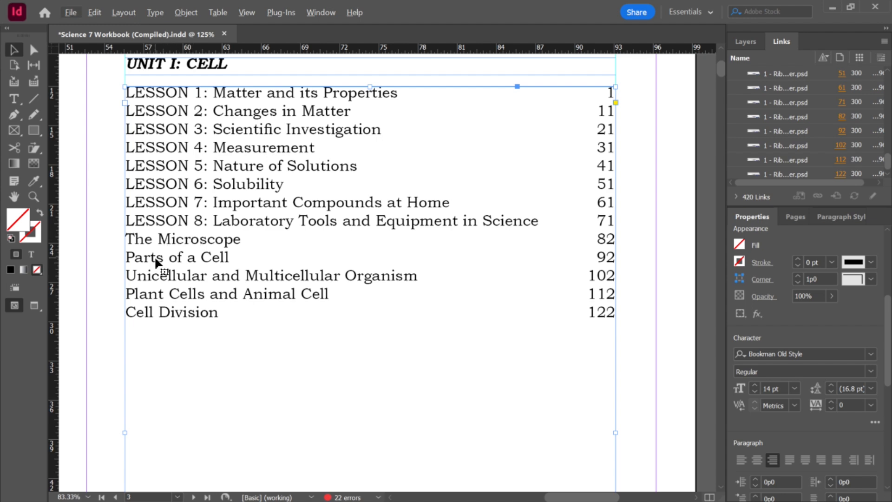
{"action": "scroll", "coordinate": [199, 314], "scroll_direction": "down", "scroll_amount": 4}
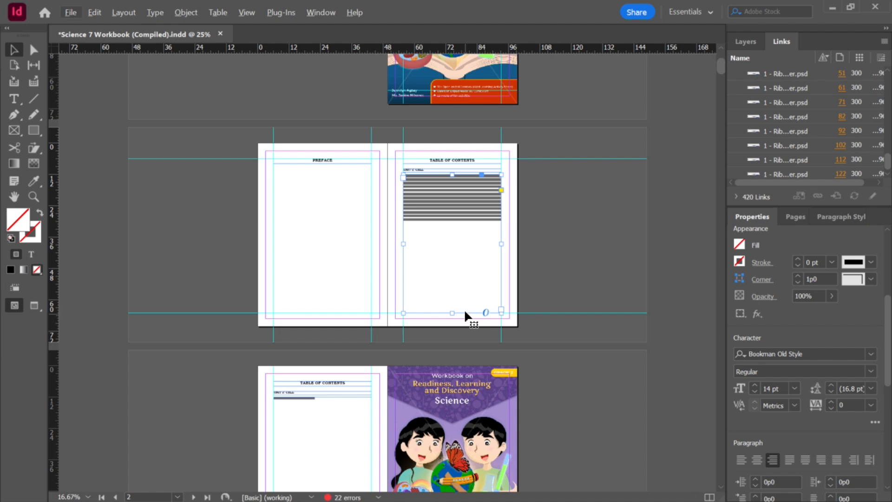
{"action": "left_click_drag", "start_coordinate": [452, 313], "coordinate": [452, 241]}
{"action": "left_click", "coordinate": [456, 288]}
{"action": "scroll", "coordinate": [456, 288], "scroll_direction": "up", "scroll_amount": 2}
{"action": "scroll", "coordinate": [587, 212], "scroll_direction": "down", "scroll_amount": 1}
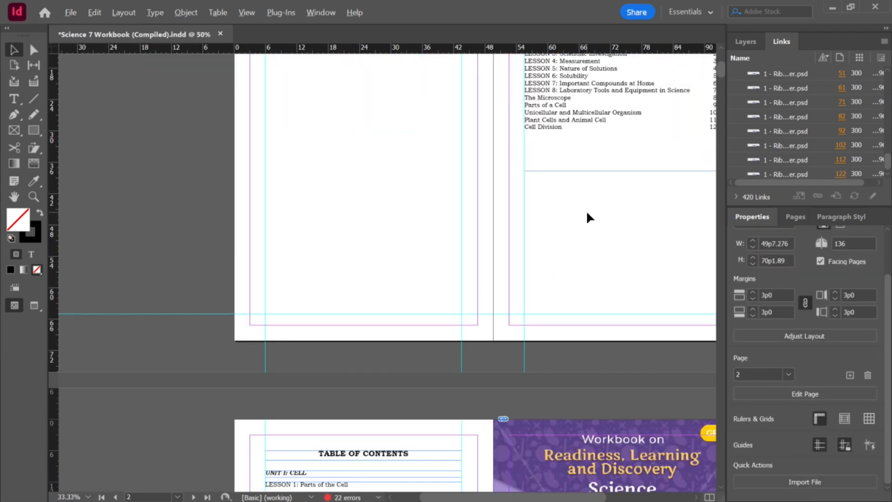
{"action": "scroll", "coordinate": [548, 255], "scroll_direction": "down", "scroll_amount": 4}
{"action": "left_click", "coordinate": [405, 382]}
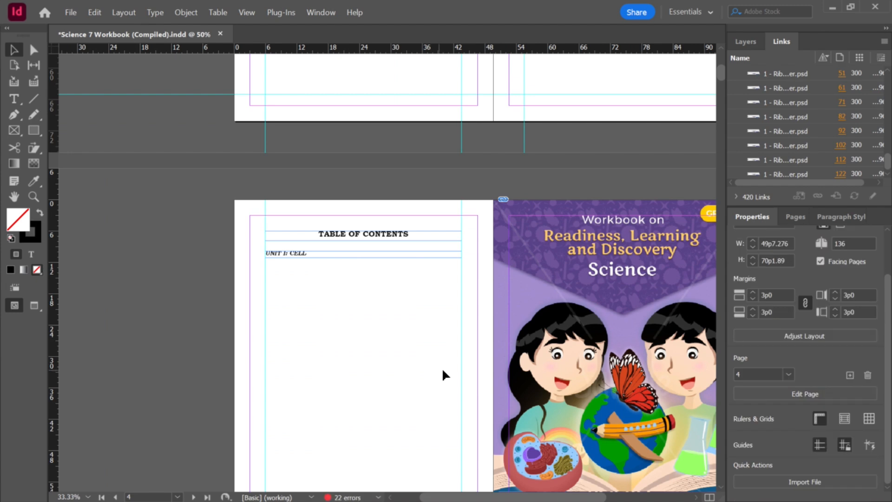
{"action": "scroll", "coordinate": [442, 367], "scroll_direction": "down", "scroll_amount": 4}
{"action": "left_click_drag", "start_coordinate": [411, 188], "coordinate": [349, 311]}
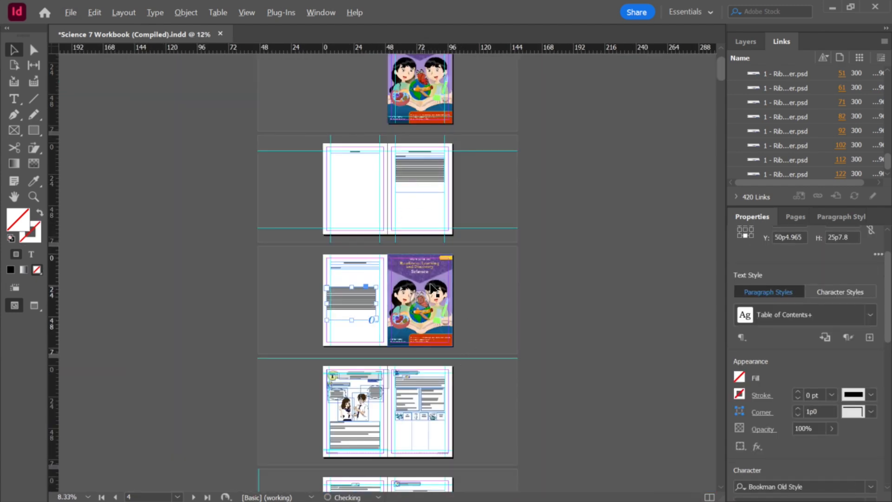
{"action": "scroll", "coordinate": [365, 275], "scroll_direction": "up", "scroll_amount": 3}
{"action": "scroll", "coordinate": [526, 220], "scroll_direction": "up", "scroll_amount": 4}
{"action": "scroll", "coordinate": [529, 219], "scroll_direction": "up", "scroll_amount": 3}
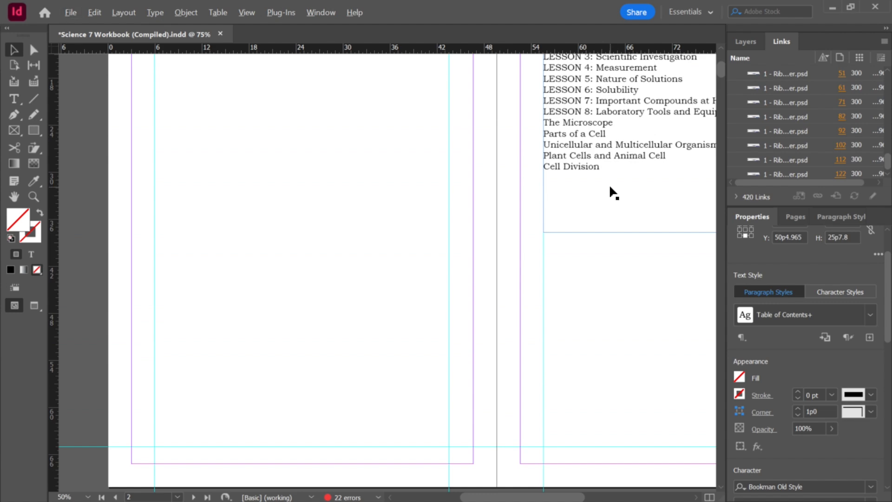
{"action": "scroll", "coordinate": [609, 184], "scroll_direction": "up", "scroll_amount": 2}
{"action": "scroll", "coordinate": [609, 184], "scroll_direction": "down", "scroll_amount": 3}
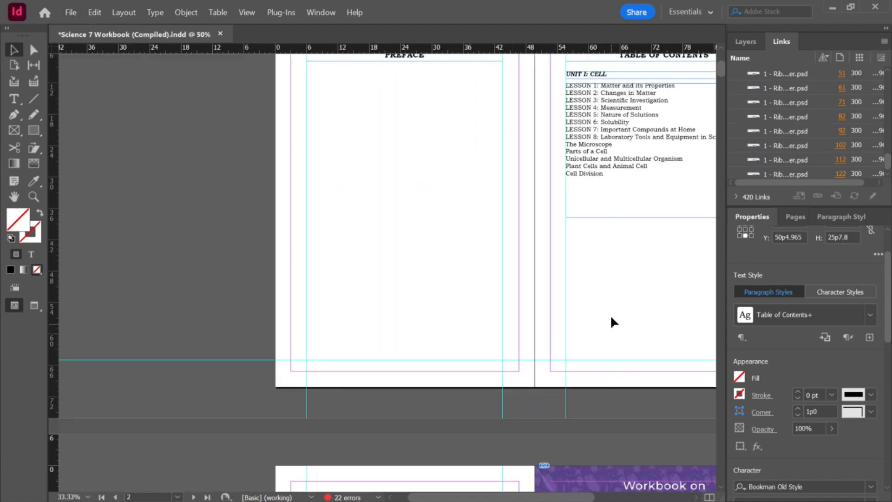
{"action": "scroll", "coordinate": [599, 279], "scroll_direction": "down", "scroll_amount": 1}
{"action": "scroll", "coordinate": [482, 207], "scroll_direction": "up", "scroll_amount": 3}
{"action": "scroll", "coordinate": [370, 241], "scroll_direction": "down", "scroll_amount": 2}
Step: Delete the entries from The Microscope through Cell Division from the first table of contents list
{"action": "key", "text": "t"}
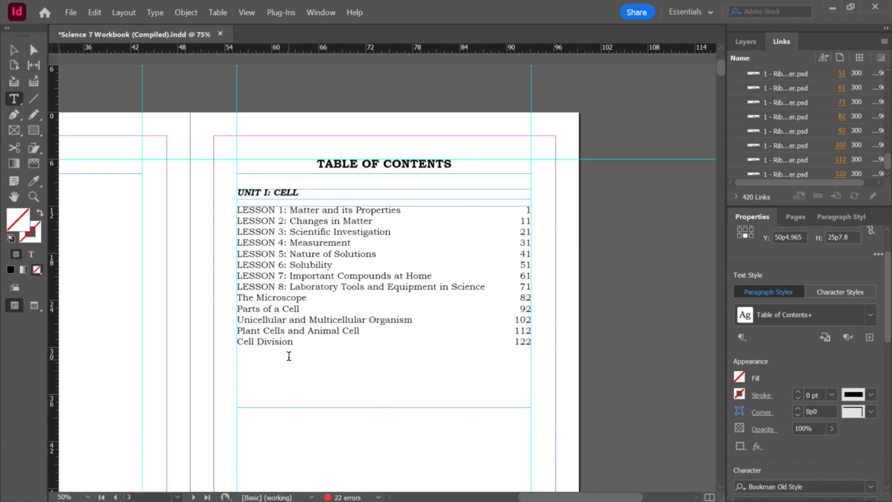
{"action": "left_click", "coordinate": [288, 356]}
{"action": "left_click_drag", "start_coordinate": [238, 296], "coordinate": [450, 372]}
{"action": "key", "text": "BackSpace"}
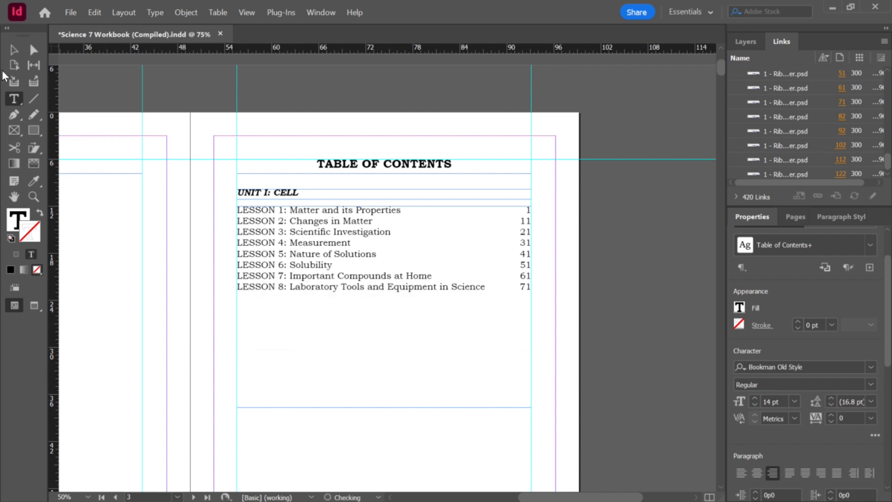
{"action": "key", "text": "Escape"}
Step: Shorten the lesson list frame so it fits its eight entries
{"action": "left_click_drag", "start_coordinate": [384, 406], "coordinate": [384, 302]}
{"action": "left_click", "coordinate": [391, 352]}
{"action": "scroll", "coordinate": [391, 346], "scroll_direction": "down", "scroll_amount": 1}
{"action": "scroll", "coordinate": [384, 344], "scroll_direction": "up", "scroll_amount": 1}
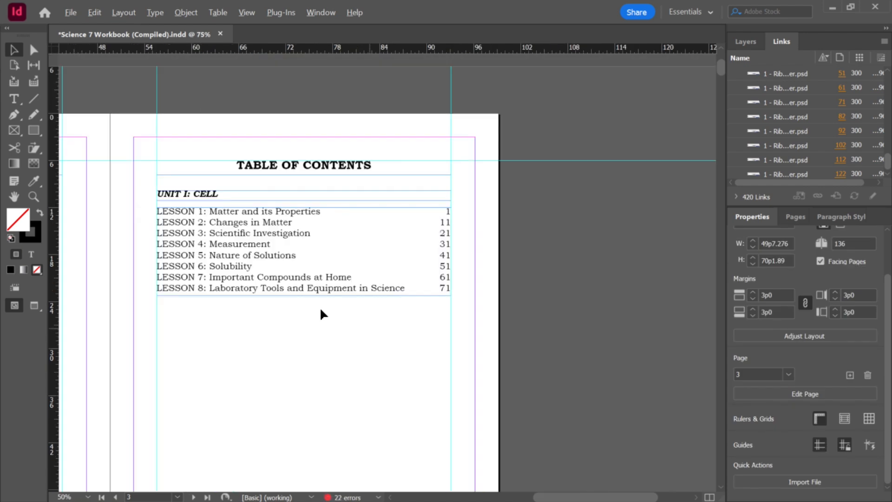
Step: Select the unit heading and lesson list frames and nudge them up three steps
{"action": "left_click_drag", "start_coordinate": [308, 343], "coordinate": [193, 189]}
{"action": "key", "text": "Up"}
{"action": "key", "text": "Up"}
{"action": "key", "text": "Up"}
{"action": "key", "text": "Up"}
{"action": "key", "text": "Up"}
{"action": "key", "text": "Up"}
{"action": "key", "text": "Up"}
{"action": "key", "text": "Up"}
{"action": "key", "text": "Up"}
{"action": "key", "text": "Up"}
{"action": "key", "text": "Up"}
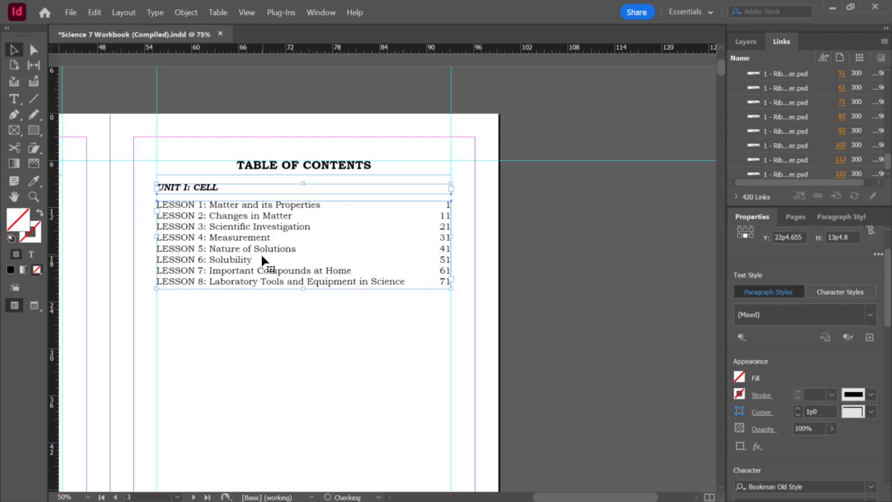
{"action": "left_click", "coordinate": [277, 316]}
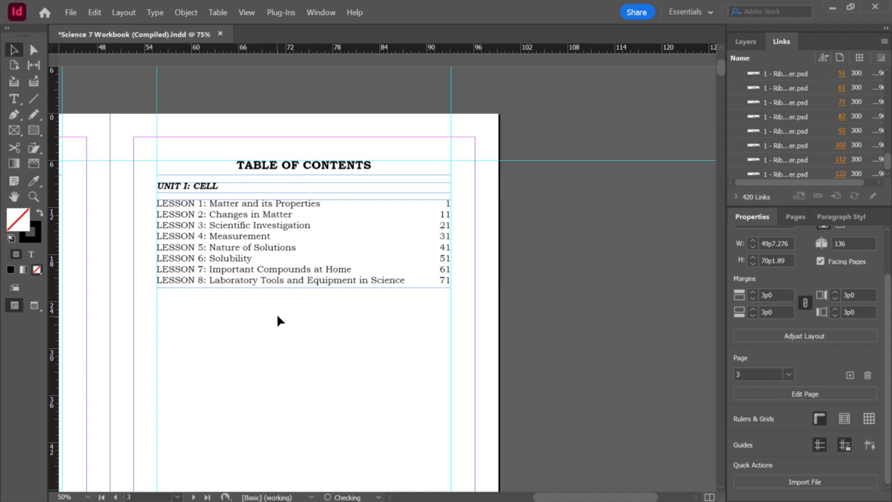
Step: Rename the unit heading to UNIT I: MATTER
{"action": "double_click", "coordinate": [222, 186]}
{"action": "key", "text": "ctrl+a"}
{"action": "left_click_drag", "start_coordinate": [219, 186], "coordinate": [197, 188]}
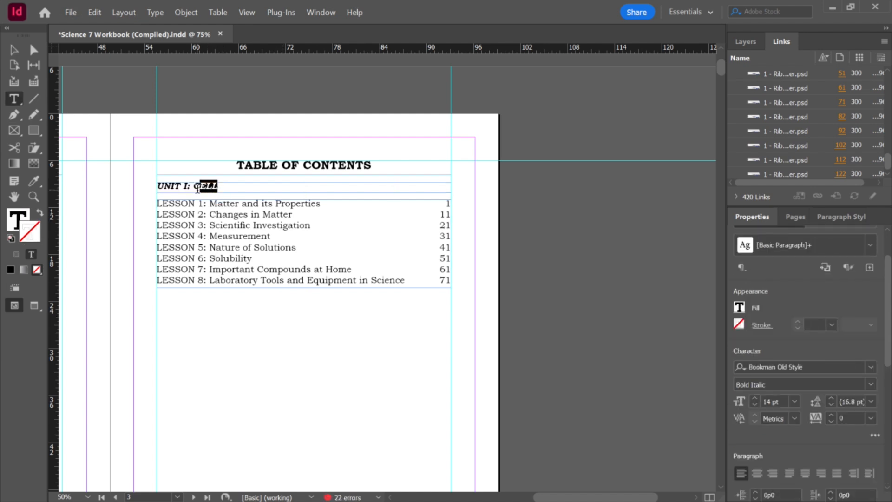
{"action": "type", "text": "MATTER"}
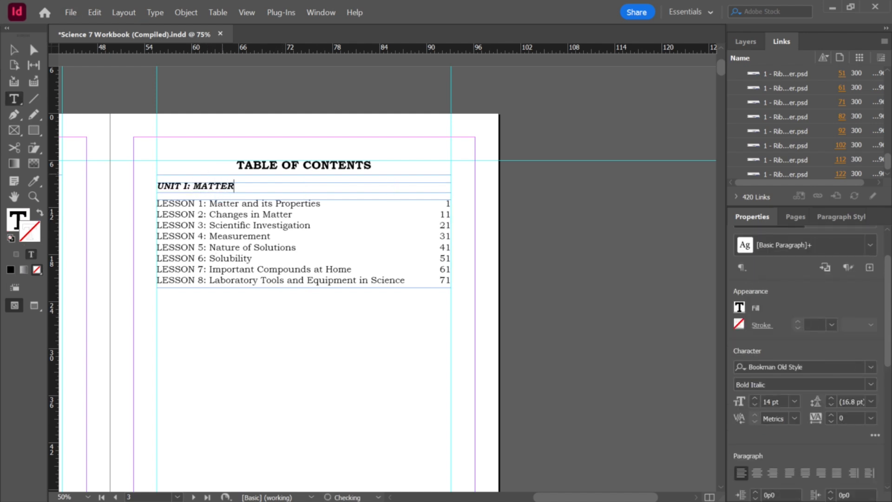
{"action": "left_click", "coordinate": [14, 50]}
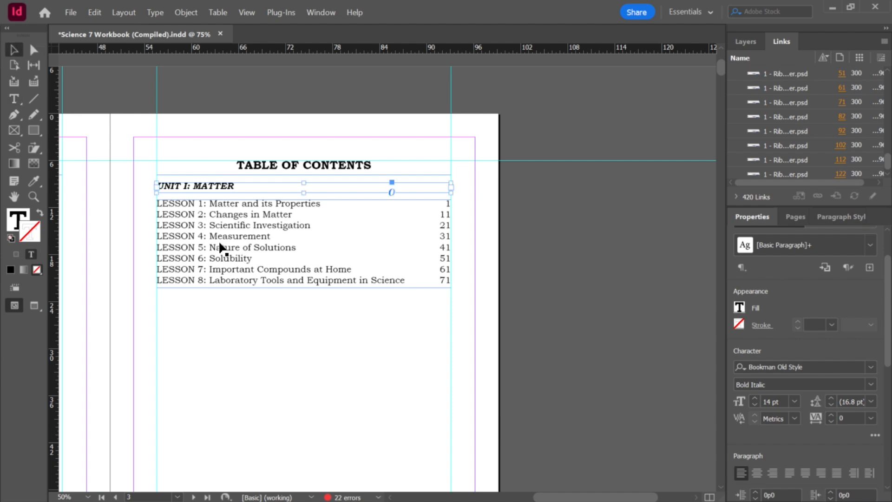
{"action": "left_click", "coordinate": [345, 357]}
Step: Duplicate the unit heading and lesson list frames below the originals
{"action": "scroll", "coordinate": [362, 362], "scroll_direction": "down", "scroll_amount": 1}
{"action": "scroll", "coordinate": [286, 324], "scroll_direction": "up", "scroll_amount": 3}
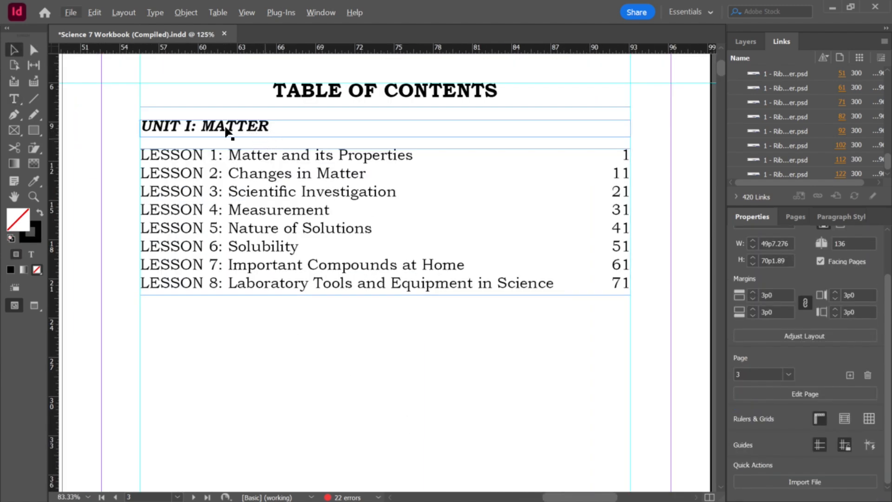
{"action": "scroll", "coordinate": [334, 258], "scroll_direction": "down", "scroll_amount": 1}
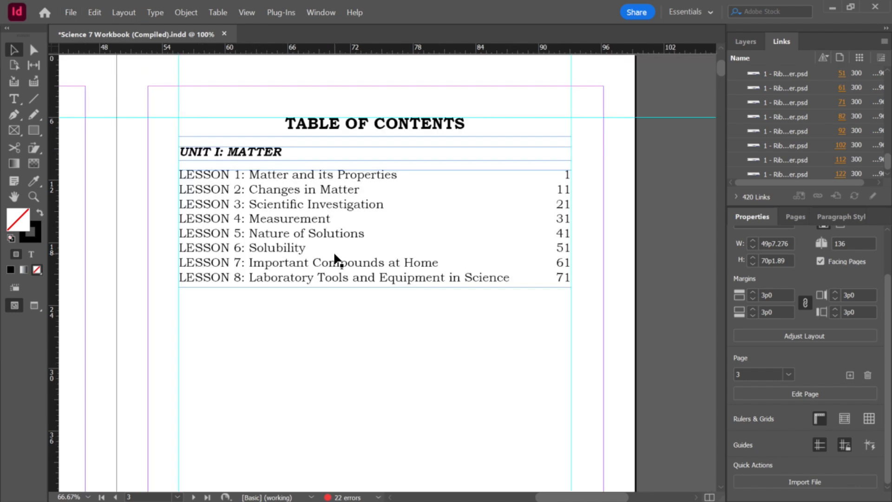
{"action": "left_click_drag", "start_coordinate": [431, 369], "coordinate": [291, 325]}
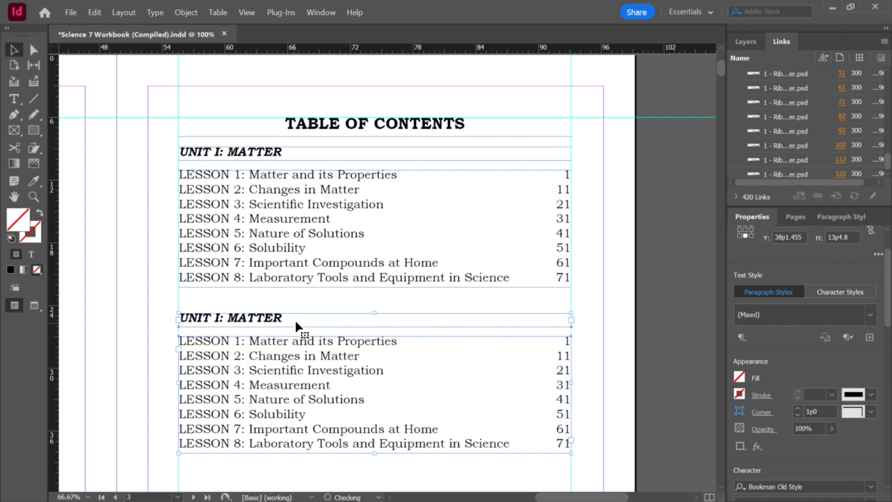
{"action": "left_click", "coordinate": [308, 285]}
Step: Change the copied heading to UNIT II: MATTER
{"action": "scroll", "coordinate": [284, 331], "scroll_direction": "up", "scroll_amount": 2}
{"action": "left_click", "coordinate": [182, 311]}
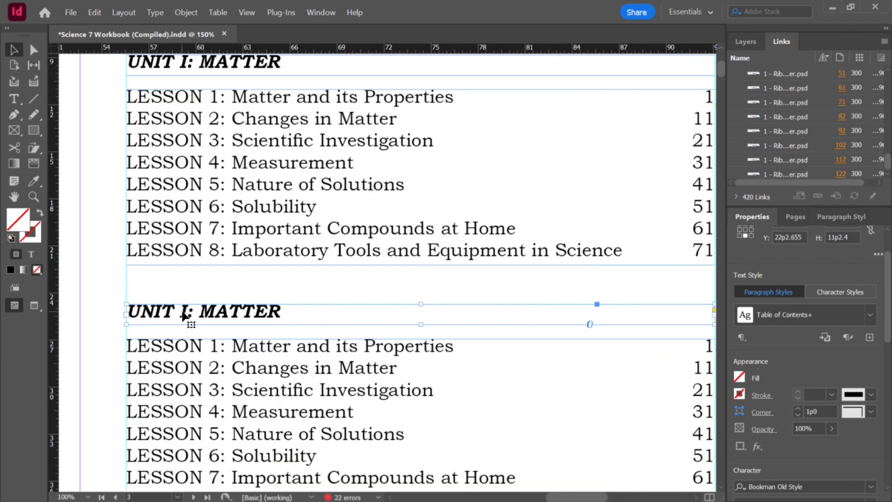
{"action": "double_click", "coordinate": [182, 311]}
{"action": "triple_click", "coordinate": [183, 312]}
{"action": "left_click", "coordinate": [186, 311]}
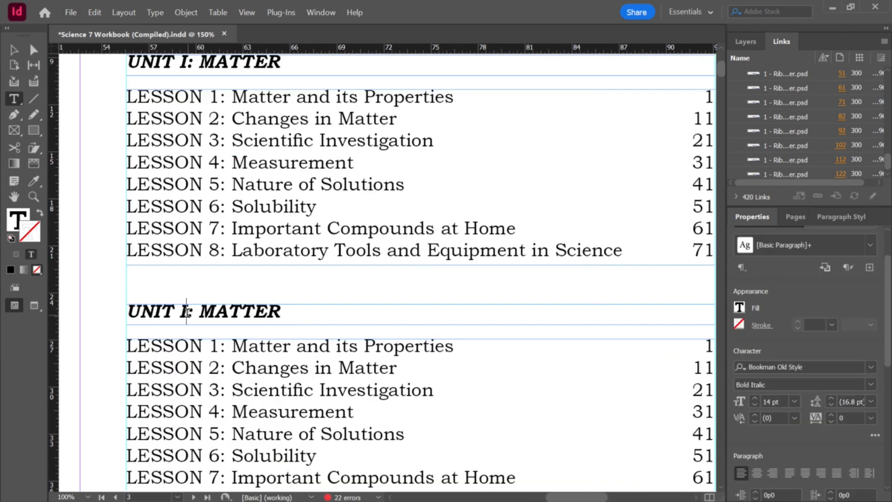
{"action": "type", "text": "I"}
{"action": "scroll", "coordinate": [224, 310], "scroll_direction": "down", "scroll_amount": 6}
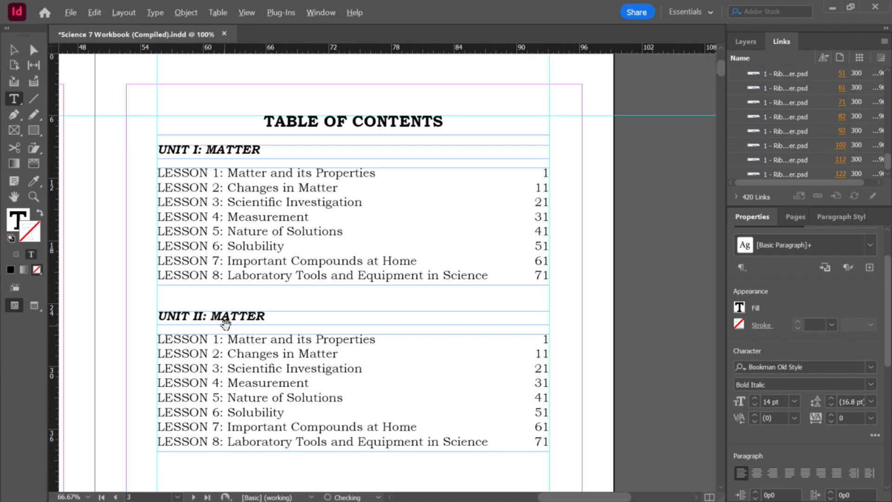
Step: Delete the LESSON 1 to LESSON 8 entries from the list on the second table of contents page
{"action": "scroll", "coordinate": [244, 348], "scroll_direction": "up", "scroll_amount": 4}
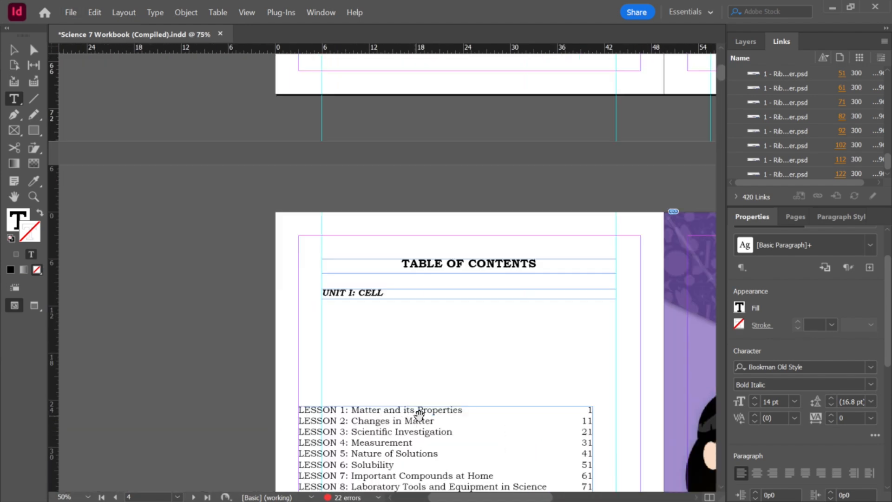
{"action": "scroll", "coordinate": [418, 414], "scroll_direction": "down", "scroll_amount": 4}
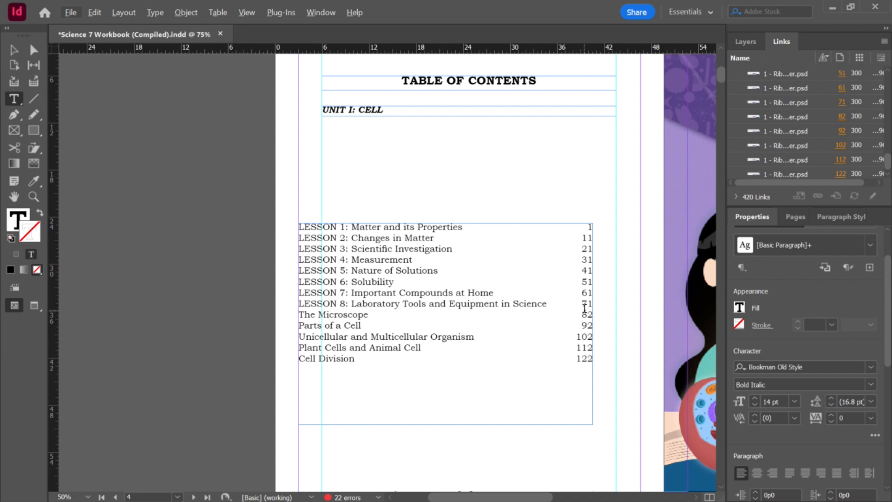
{"action": "left_click_drag", "start_coordinate": [592, 303], "coordinate": [289, 224]}
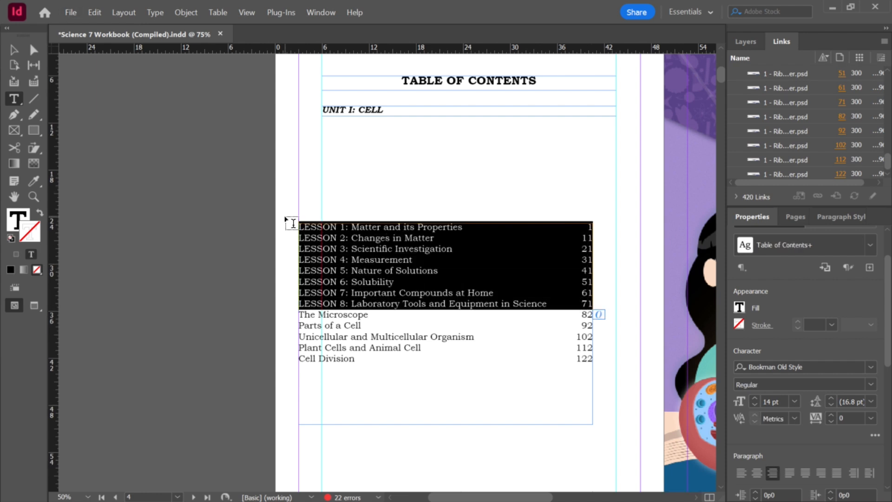
{"action": "key", "text": "BackSpace"}
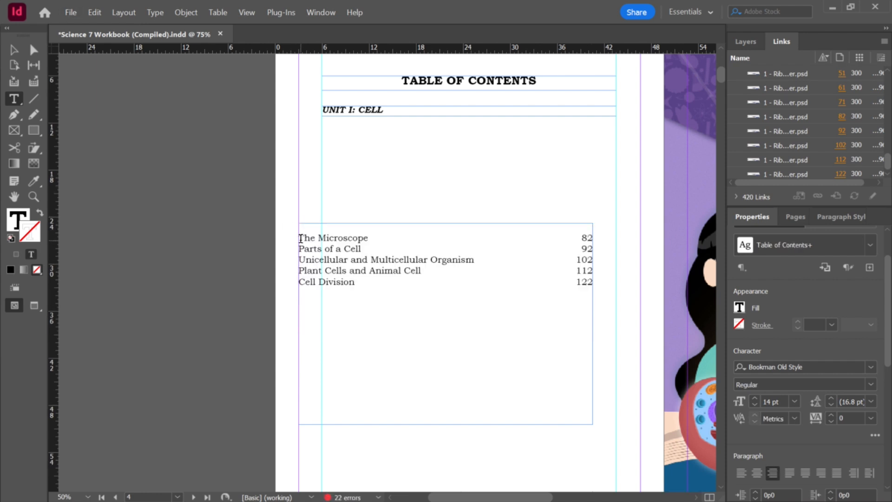
{"action": "key", "text": "Delete"}
{"action": "left_click", "coordinate": [354, 249]}
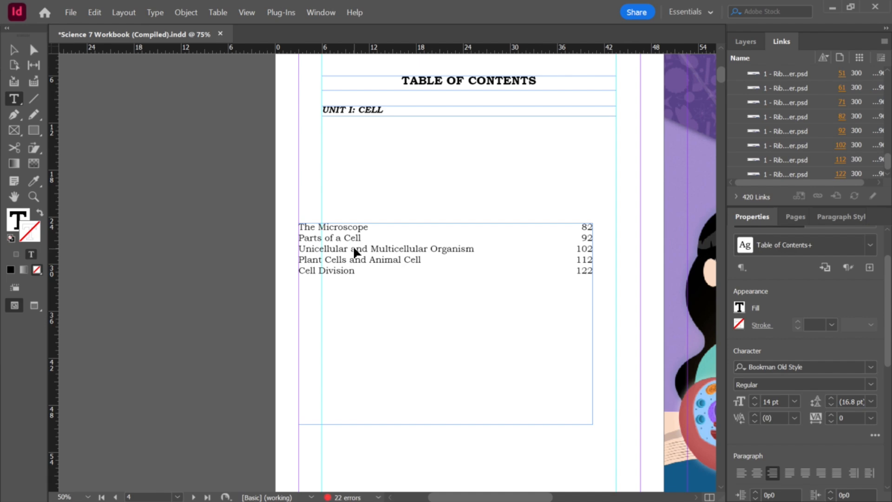
Step: Replace the Unit II lesson list with the entries The Microscope through Cell Division
{"action": "key", "text": "ctrl+a"}
{"action": "key", "text": "ctrl+c"}
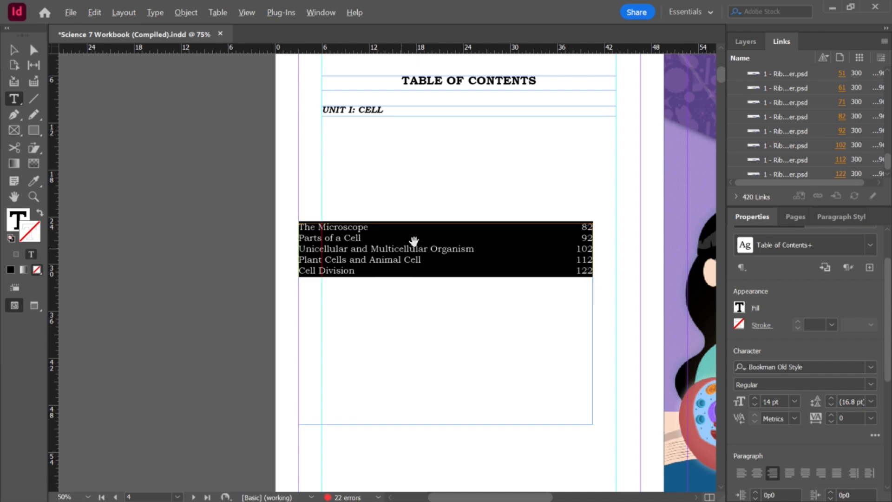
{"action": "scroll", "coordinate": [404, 247], "scroll_direction": "down", "scroll_amount": 3}
{"action": "scroll", "coordinate": [521, 200], "scroll_direction": "up", "scroll_amount": 3}
{"action": "scroll", "coordinate": [574, 163], "scroll_direction": "up", "scroll_amount": 3}
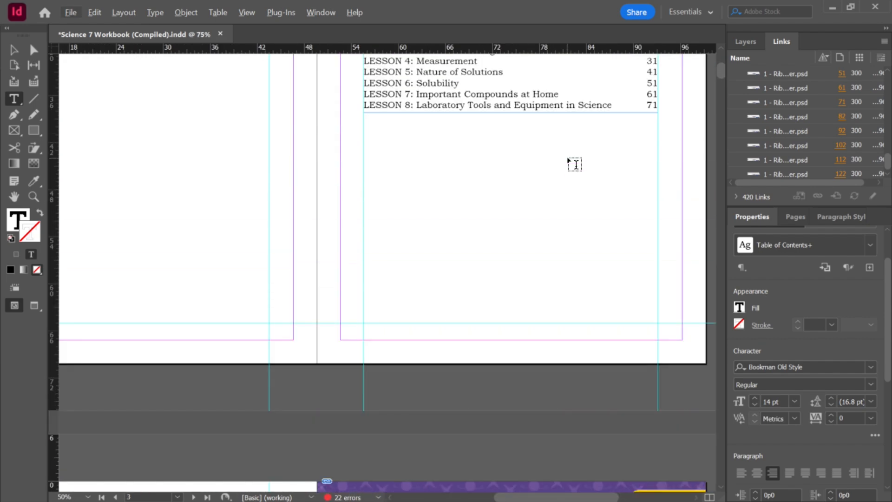
{"action": "scroll", "coordinate": [575, 155], "scroll_direction": "down", "scroll_amount": 3}
{"action": "scroll", "coordinate": [575, 156], "scroll_direction": "up", "scroll_amount": 3}
{"action": "left_click", "coordinate": [454, 262]}
{"action": "key", "text": "ctrl+a"}
{"action": "key", "text": "ctrl+v"}
Step: Copy the LESSON 1: prefix and add it before The Microscope
{"action": "scroll", "coordinate": [386, 235], "scroll_direction": "up", "scroll_amount": 1}
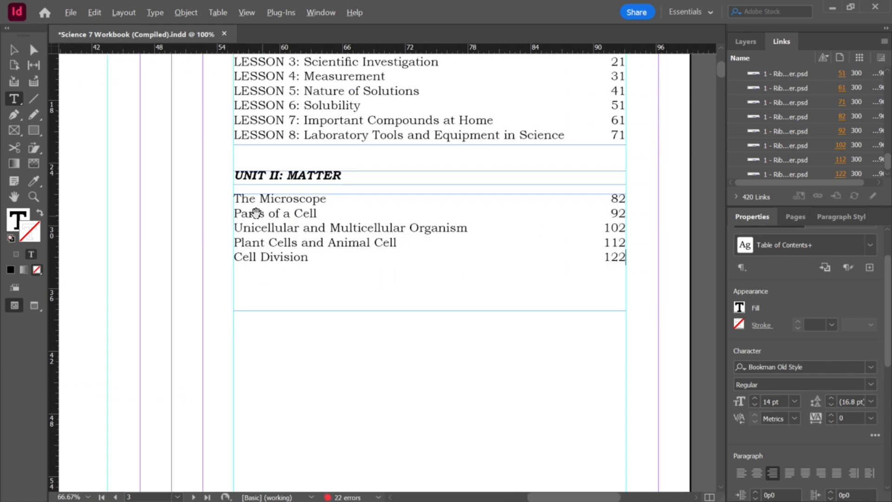
{"action": "scroll", "coordinate": [265, 174], "scroll_direction": "up", "scroll_amount": 3}
{"action": "left_click_drag", "start_coordinate": [303, 175], "coordinate": [232, 177]}
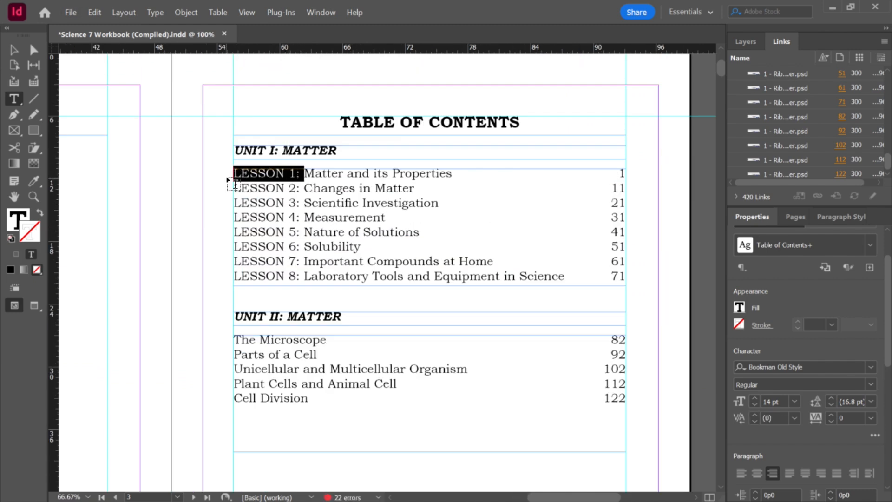
{"action": "key", "text": "ctrl+c"}
{"action": "left_click", "coordinate": [235, 343]}
{"action": "key", "text": "ctrl+v"}
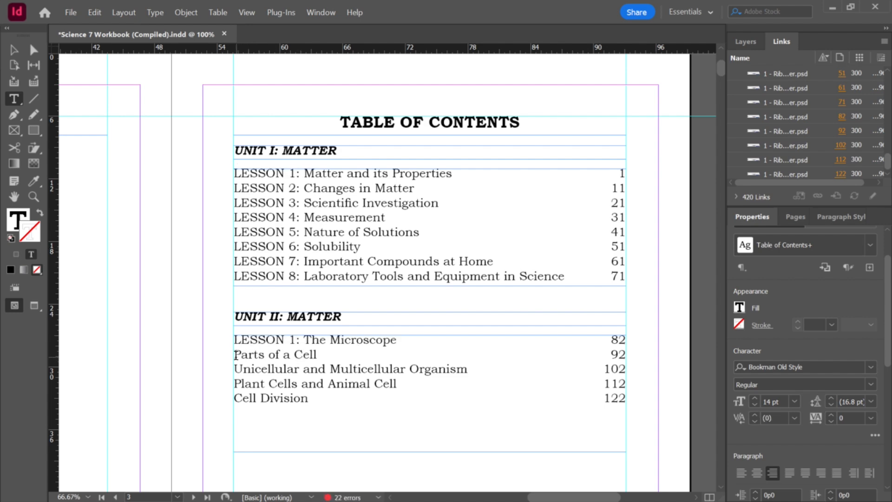
Step: Add the LESSON 2: and LESSON 3: prefixes before Parts of a Cell and Unicellular and Multicellular Organism
{"action": "left_click", "coordinate": [234, 356]}
{"action": "key", "text": "ctrl+v"}
{"action": "key", "text": "BackSpace"}
{"action": "key", "text": "BackSpace"}
{"action": "key", "text": "BackSpace"}
{"action": "type", "text": "2:"}
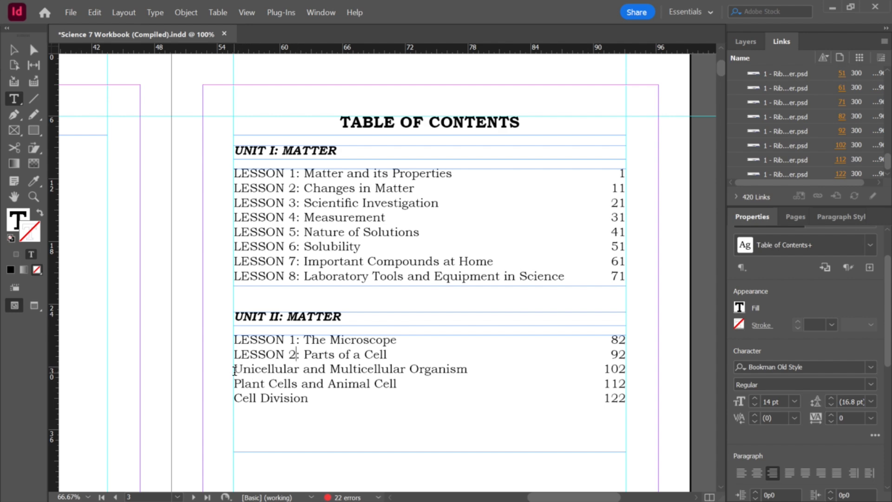
{"action": "left_click", "coordinate": [234, 370]}
{"action": "key", "text": "ctrl+v"}
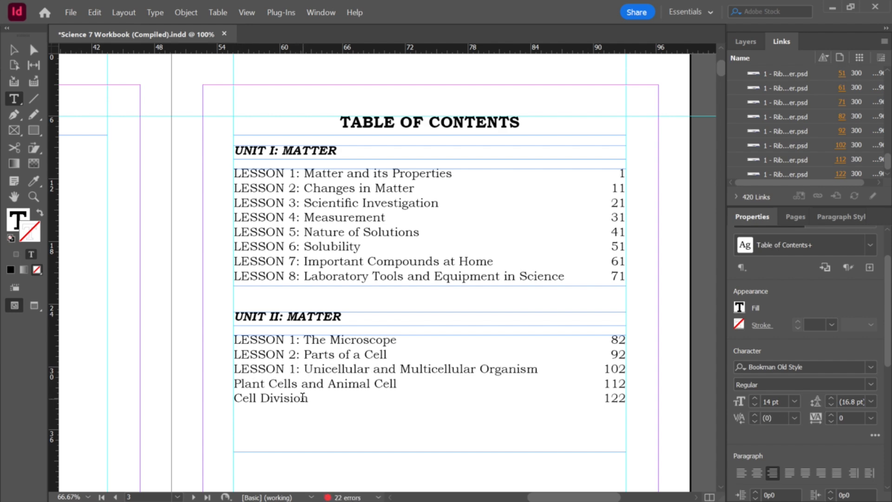
{"action": "key", "text": "BackSpace"}
{"action": "type", "text": "3"}
Step: Add the LESSON 4: and LESSON 5: prefixes before Plant Cells and Animal Cell and Cell Division
{"action": "left_click", "coordinate": [234, 384]}
{"action": "key", "text": "ctrl+v"}
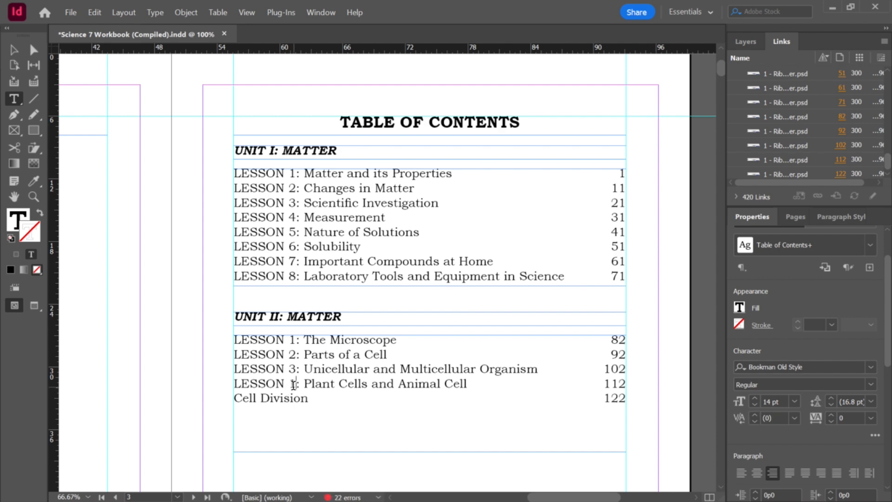
{"action": "key", "text": "BackSpace"}
{"action": "type", "text": "4"}
{"action": "left_click", "coordinate": [234, 398]}
{"action": "key", "text": "ctrl+v"}
{"action": "key", "text": "BackSpace"}
{"action": "type", "text": "5"}
Step: Rename the second unit heading to UNIT II: THE CELL
{"action": "key", "text": "ctrl+minus"}
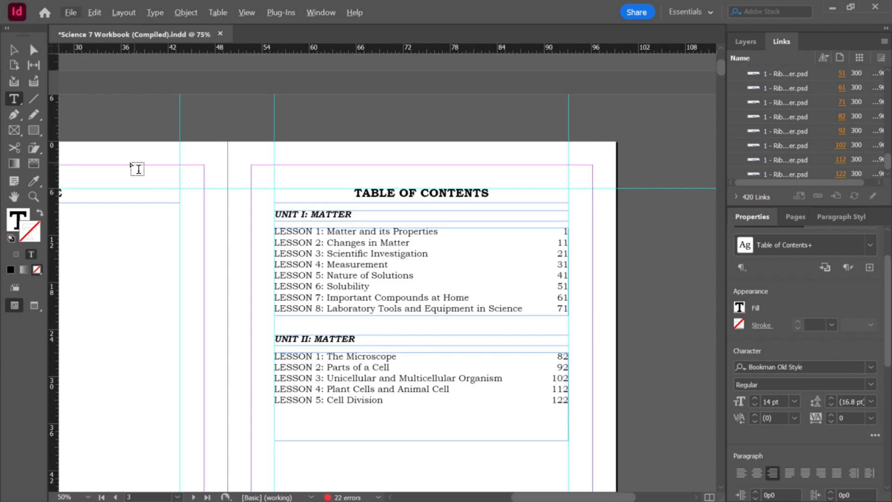
{"action": "left_click", "coordinate": [19, 50]}
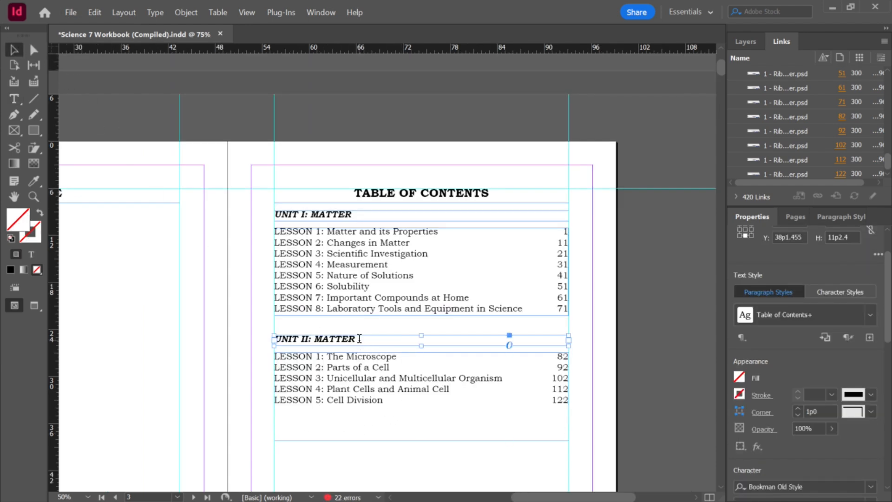
{"action": "double_click", "coordinate": [357, 337]}
{"action": "key", "text": "BackSpace"}
{"action": "key", "text": "BackSpace"}
{"action": "key", "text": "BackSpace"}
{"action": "key", "text": "BackSpace"}
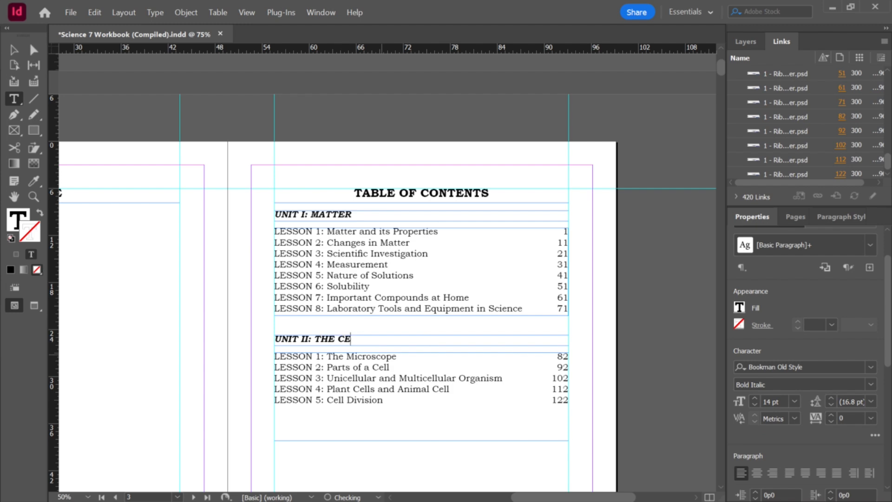
{"action": "left_click", "coordinate": [13, 49]}
{"action": "left_click", "coordinate": [408, 378]}
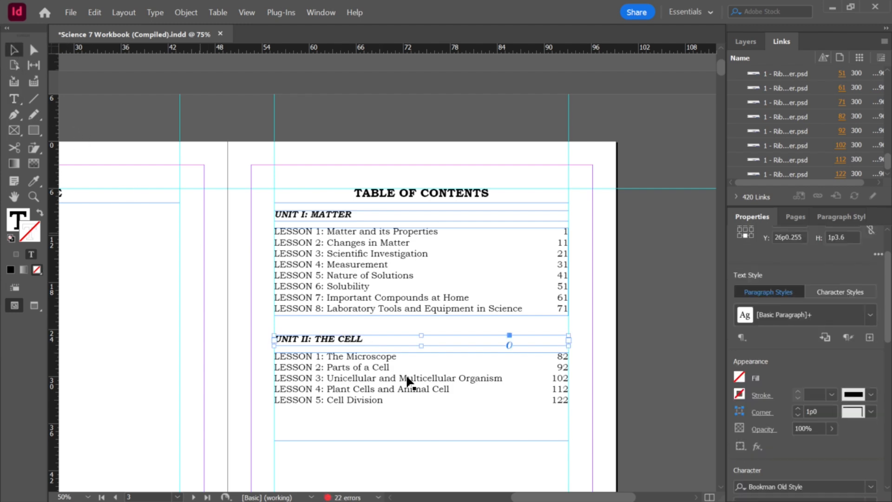
Step: Move the Unit II section down and lengthen the Unit I lesson frame to fill the space
{"action": "scroll", "coordinate": [422, 391], "scroll_direction": "down", "scroll_amount": 2}
{"action": "scroll", "coordinate": [408, 423], "scroll_direction": "up", "scroll_amount": 3}
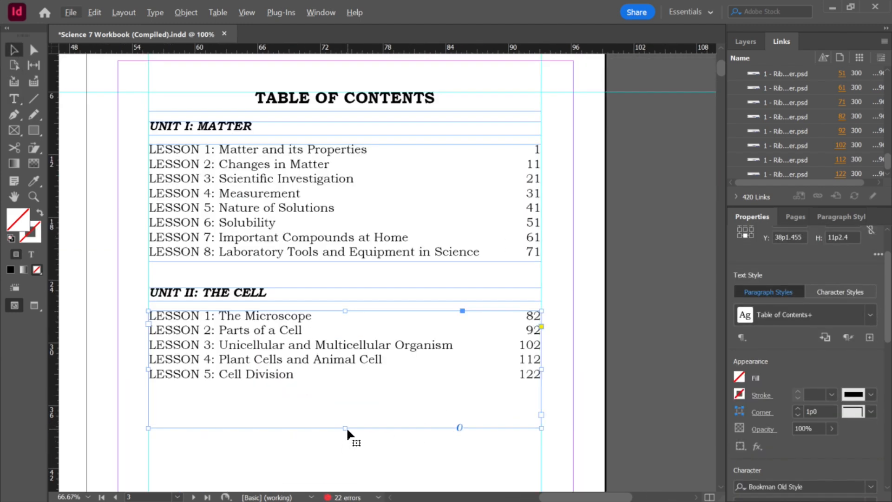
{"action": "scroll", "coordinate": [342, 359], "scroll_direction": "down", "scroll_amount": 1}
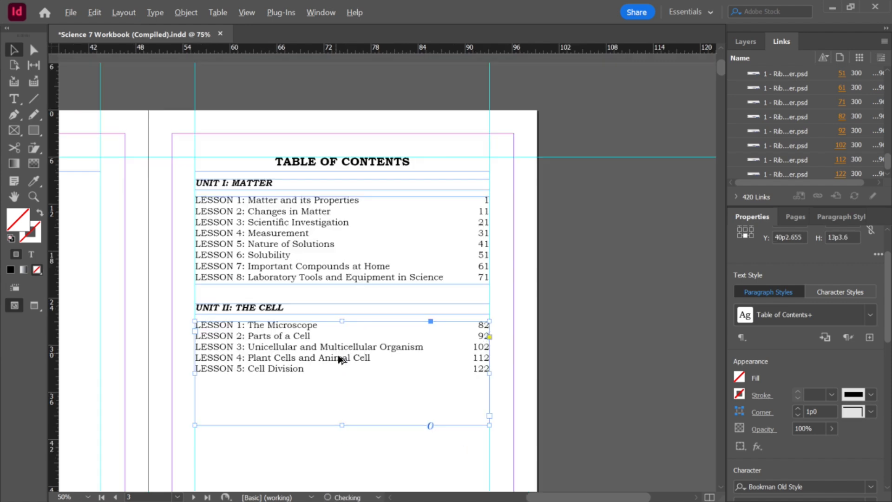
{"action": "scroll", "coordinate": [341, 359], "scroll_direction": "down", "scroll_amount": 1}
{"action": "left_click_drag", "start_coordinate": [352, 453], "coordinate": [253, 316]}
{"action": "left_click_drag", "start_coordinate": [290, 368], "coordinate": [294, 433]}
{"action": "left_click", "coordinate": [289, 288]}
{"action": "left_click_drag", "start_coordinate": [328, 308], "coordinate": [328, 371]}
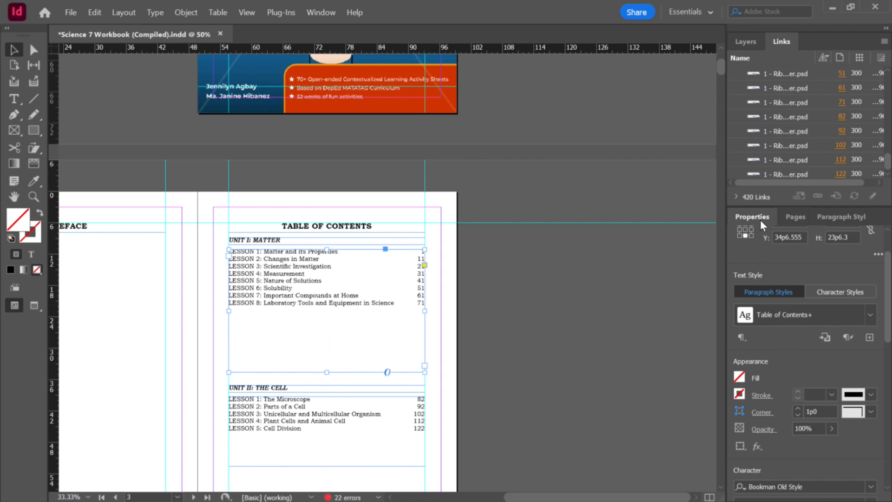
Step: Set the leading of the Unit I lesson entries to 25 pt
{"action": "left_click_drag", "start_coordinate": [887, 322], "coordinate": [876, 369]}
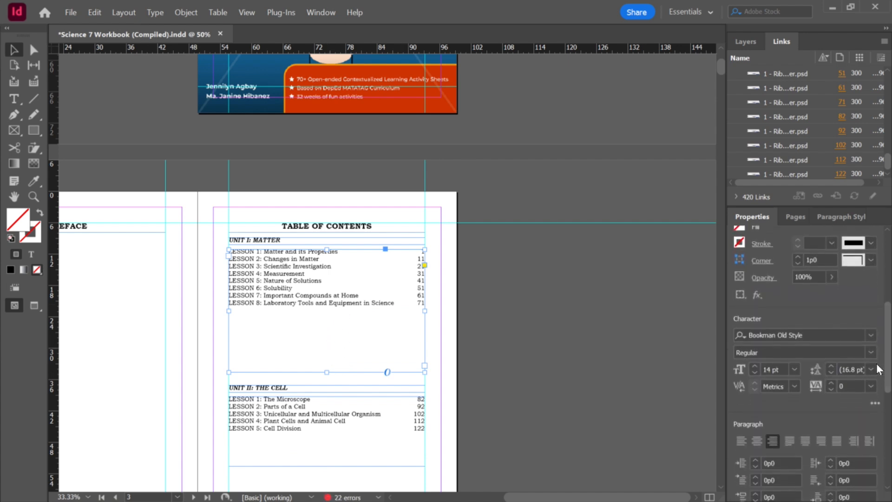
{"action": "left_click", "coordinate": [831, 366]}
{"action": "left_click", "coordinate": [832, 366]}
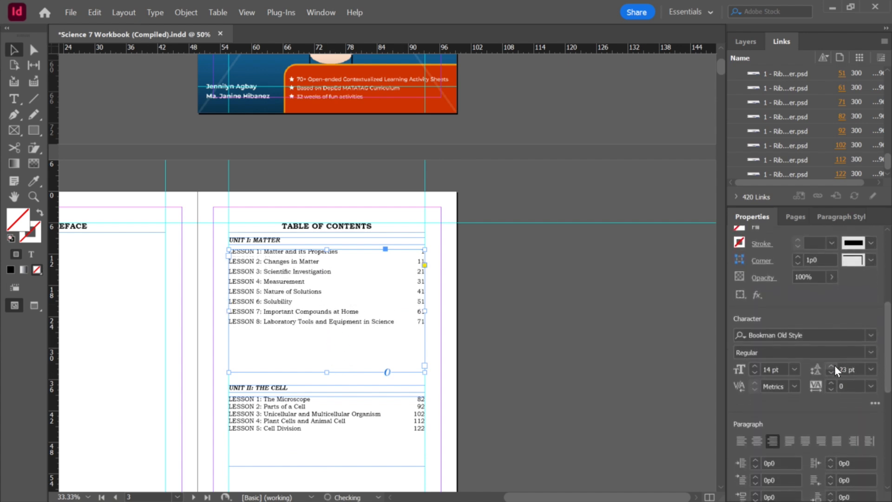
{"action": "left_click", "coordinate": [831, 367]}
{"action": "left_click", "coordinate": [831, 367]}
{"action": "left_click", "coordinate": [834, 365]}
{"action": "left_click", "coordinate": [834, 365]}
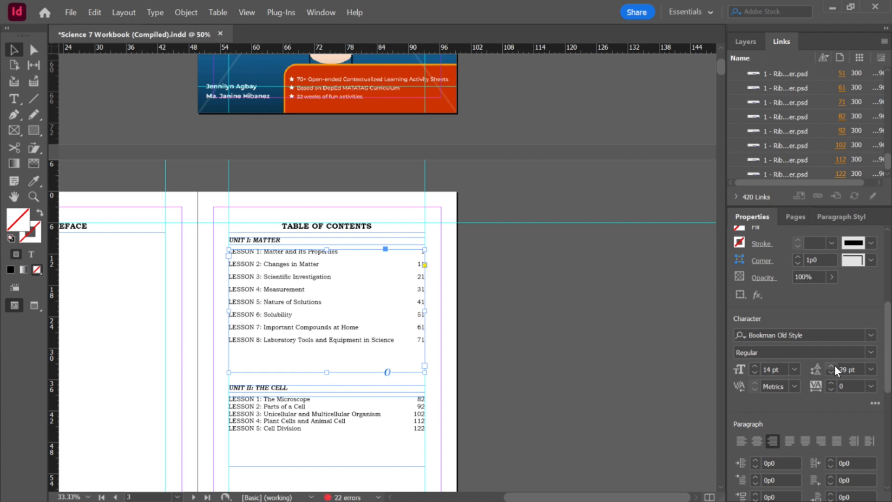
{"action": "left_click_drag", "start_coordinate": [859, 369], "coordinate": [760, 370]}
{"action": "type", "text": "25"}
{"action": "key", "text": "Return"}
{"action": "left_click", "coordinate": [548, 379]}
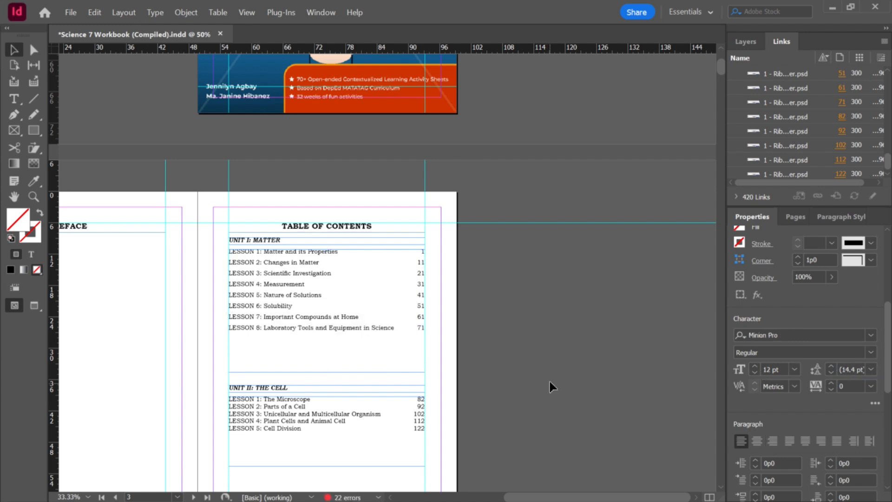
Step: Set the leading of all Unit II lesson entries to 25 pt
{"action": "key", "text": "t"}
{"action": "triple_click", "coordinate": [356, 293]}
{"action": "left_click", "coordinate": [326, 413]}
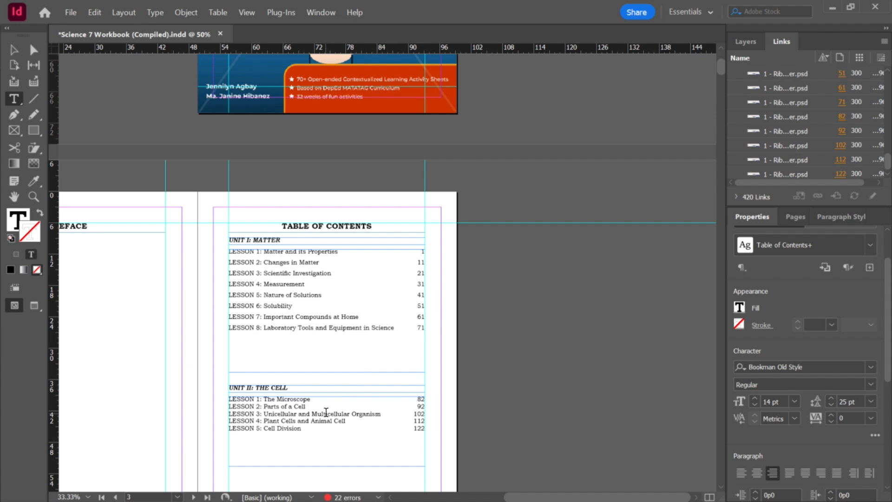
{"action": "key", "text": "ctrl+a"}
{"action": "left_click", "coordinate": [849, 398]}
{"action": "type", "text": "25"}
{"action": "key", "text": "Return"}
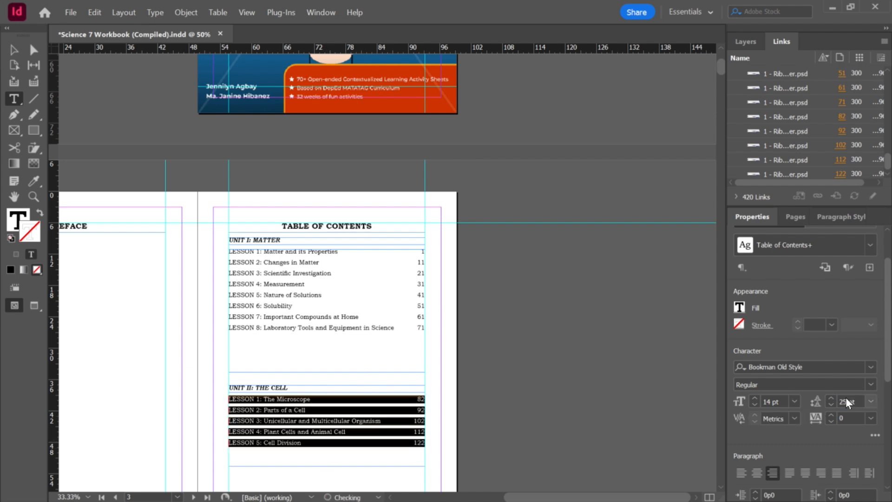
{"action": "left_click", "coordinate": [12, 50]}
{"action": "left_click", "coordinate": [505, 274]}
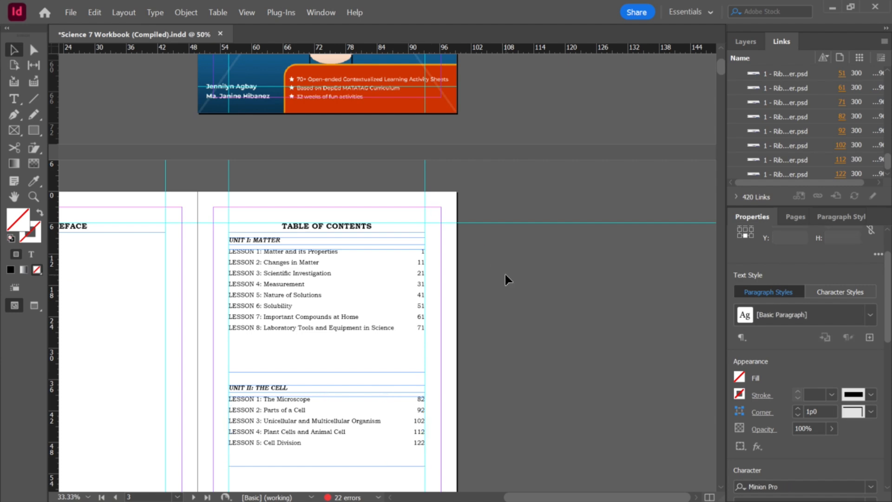
Step: Move the Unit II heading and lesson list up closer to the Unit I entries
{"action": "scroll", "coordinate": [506, 274], "scroll_direction": "down", "scroll_amount": 2}
{"action": "scroll", "coordinate": [483, 283], "scroll_direction": "up", "scroll_amount": 2}
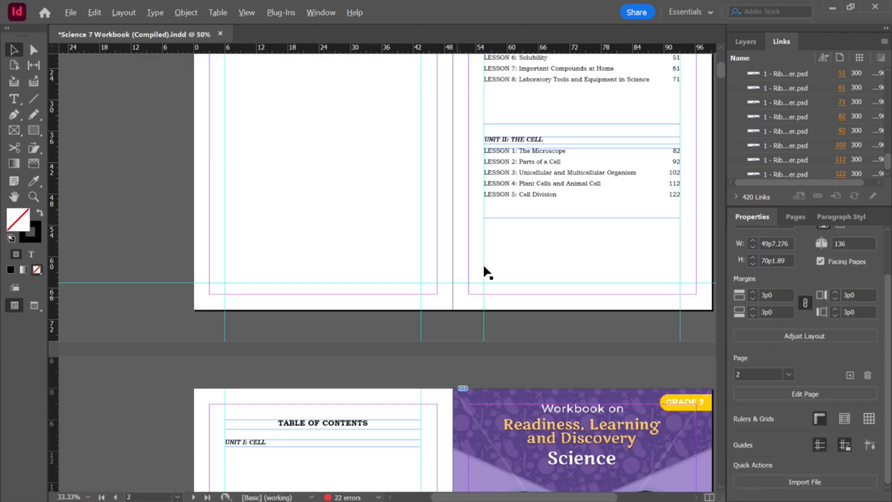
{"action": "left_click", "coordinate": [583, 122]}
{"action": "left_click_drag", "start_coordinate": [582, 124], "coordinate": [582, 91]}
{"action": "left_click_drag", "start_coordinate": [600, 233], "coordinate": [551, 132]}
{"action": "left_click", "coordinate": [594, 224]}
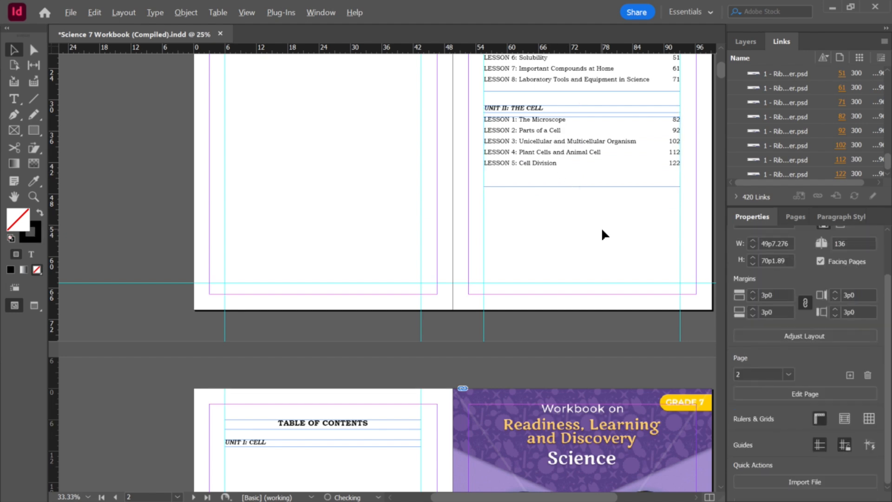
Step: Review the spacing of the finished table of contents page at different zoom levels
{"action": "scroll", "coordinate": [601, 227], "scroll_direction": "down", "scroll_amount": 2}
{"action": "scroll", "coordinate": [561, 238], "scroll_direction": "up", "scroll_amount": 3}
{"action": "scroll", "coordinate": [491, 250], "scroll_direction": "up", "scroll_amount": 3}
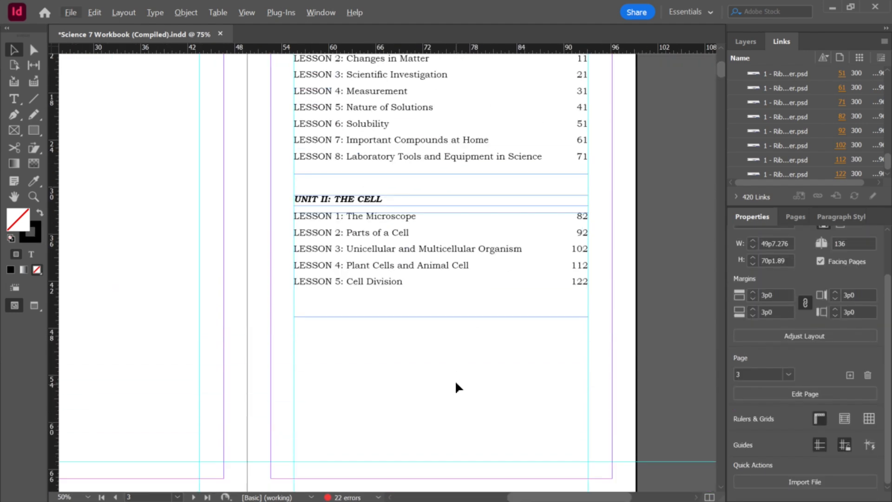
{"action": "scroll", "coordinate": [378, 406], "scroll_direction": "down", "scroll_amount": 3}
{"action": "scroll", "coordinate": [417, 281], "scroll_direction": "up", "scroll_amount": 2}
{"action": "left_click_drag", "start_coordinate": [468, 329], "coordinate": [345, 153]}
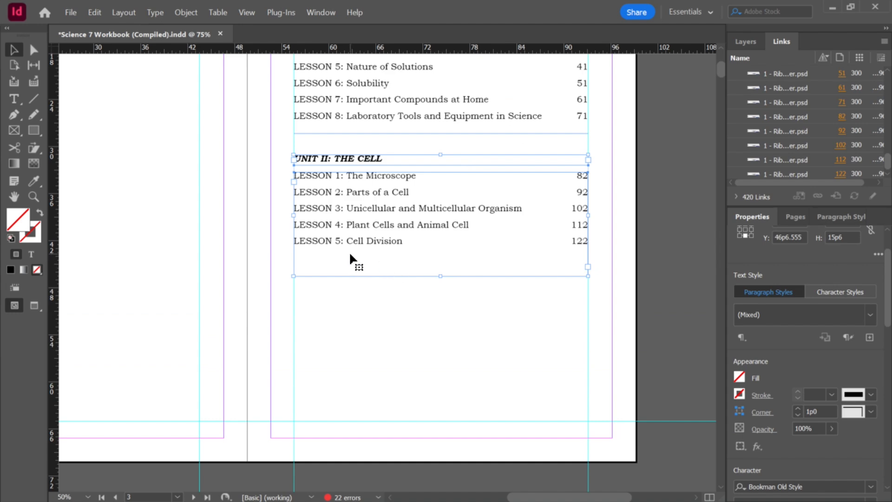
{"action": "key", "text": "alt"}
{"action": "scroll", "coordinate": [436, 271], "scroll_direction": "down", "scroll_amount": 1}
{"action": "scroll", "coordinate": [436, 270], "scroll_direction": "up", "scroll_amount": 3}
{"action": "scroll", "coordinate": [438, 276], "scroll_direction": "down", "scroll_amount": 4}
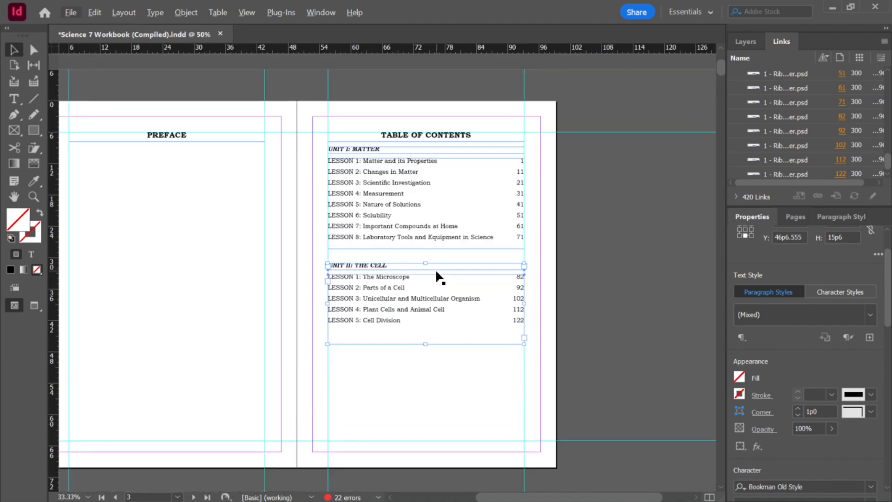
{"action": "scroll", "coordinate": [440, 275], "scroll_direction": "down", "scroll_amount": 2}
{"action": "scroll", "coordinate": [565, 301], "scroll_direction": "up", "scroll_amount": 3}
{"action": "scroll", "coordinate": [565, 300], "scroll_direction": "down", "scroll_amount": 3}
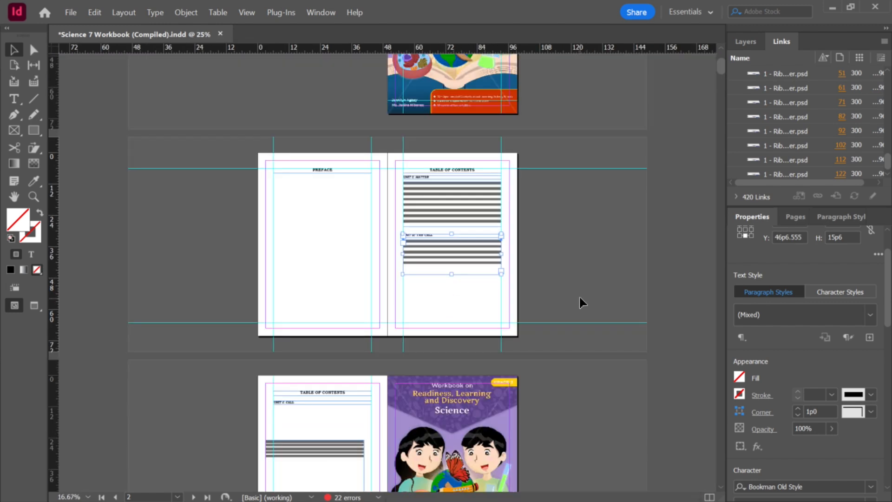
{"action": "scroll", "coordinate": [579, 302], "scroll_direction": "up", "scroll_amount": 3}
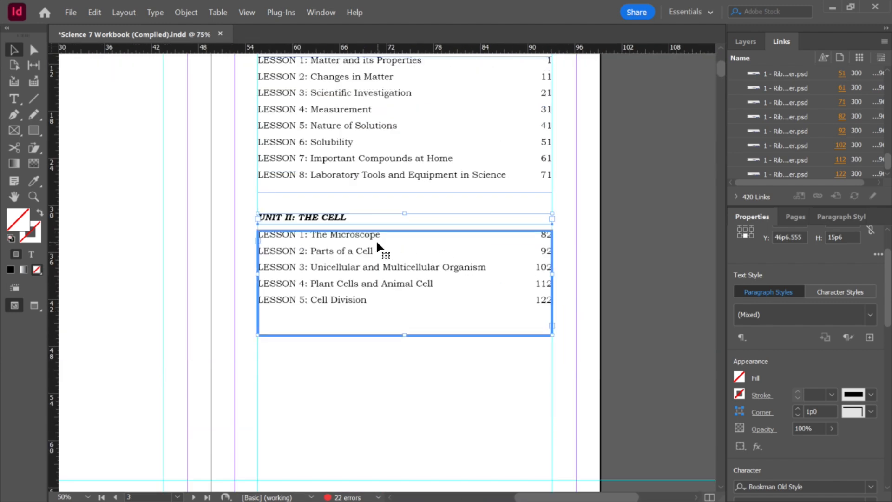
{"action": "left_click", "coordinate": [623, 264]}
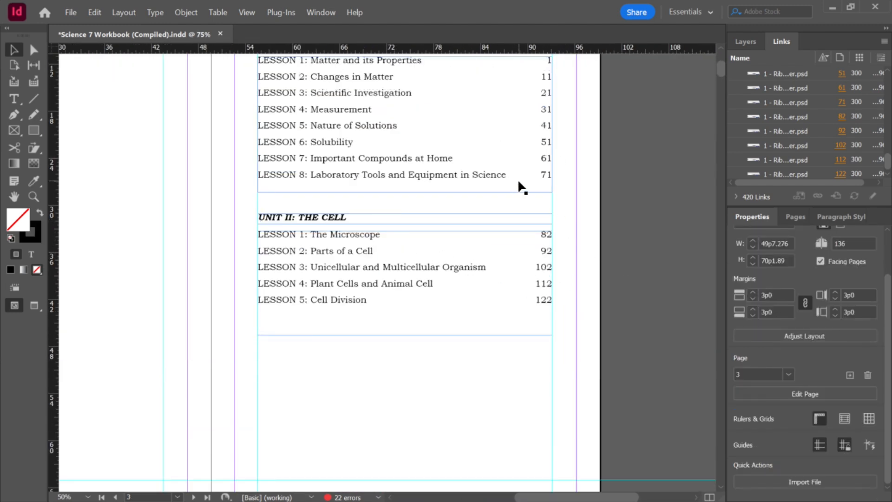
{"action": "scroll", "coordinate": [517, 186], "scroll_direction": "up", "scroll_amount": 1}
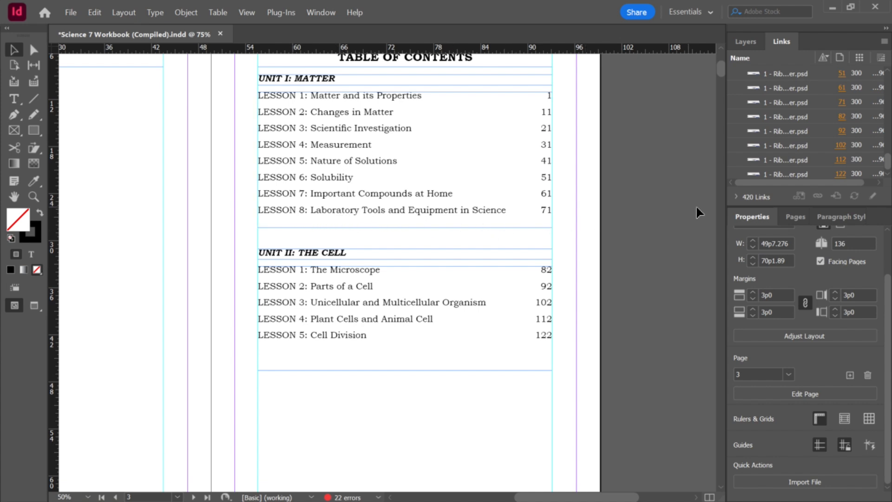
Step: Open the Pages panel and go to page 71 to check the Lesson 8 opening page
{"action": "key", "text": "F12"}
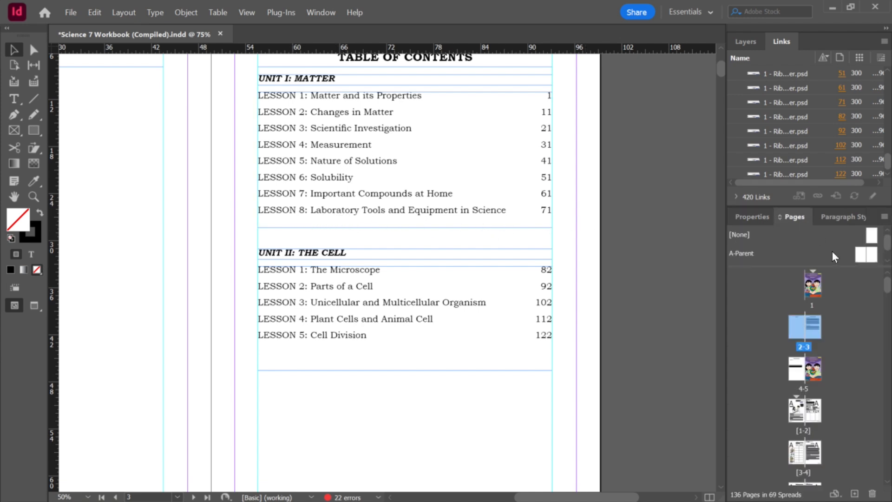
{"action": "left_click_drag", "start_coordinate": [888, 285], "coordinate": [881, 398]}
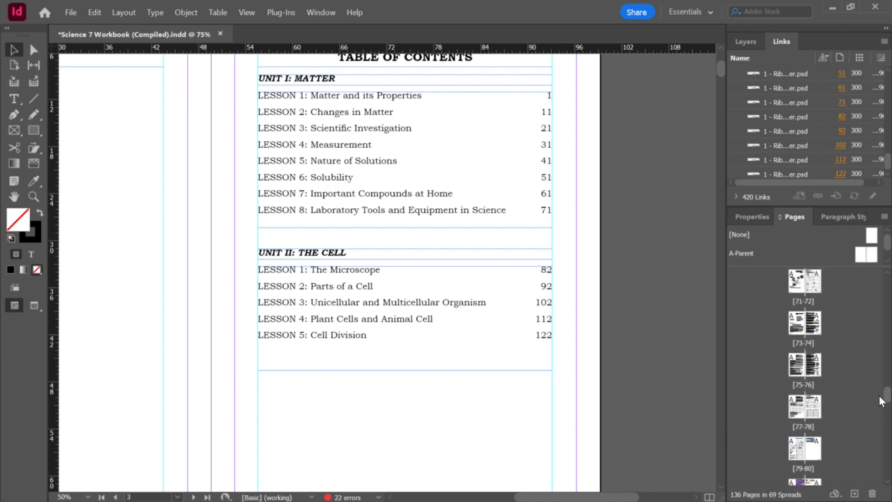
{"action": "double_click", "coordinate": [797, 288]}
{"action": "scroll", "coordinate": [464, 288], "scroll_direction": "up", "scroll_amount": 3}
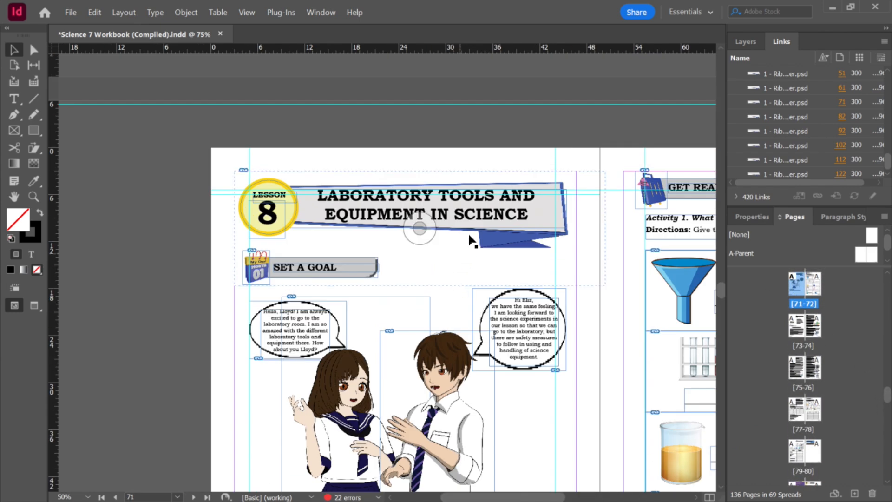
{"action": "scroll", "coordinate": [492, 226], "scroll_direction": "down", "scroll_amount": 5}
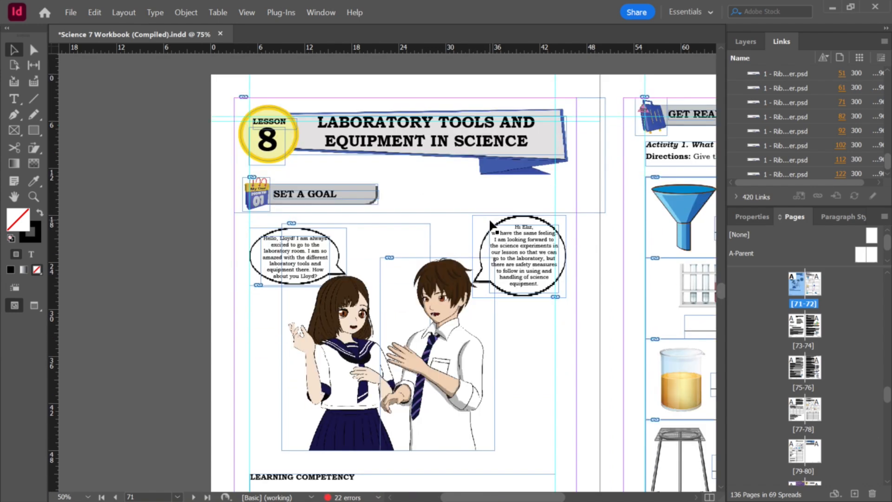
{"action": "scroll", "coordinate": [514, 279], "scroll_direction": "down", "scroll_amount": 2}
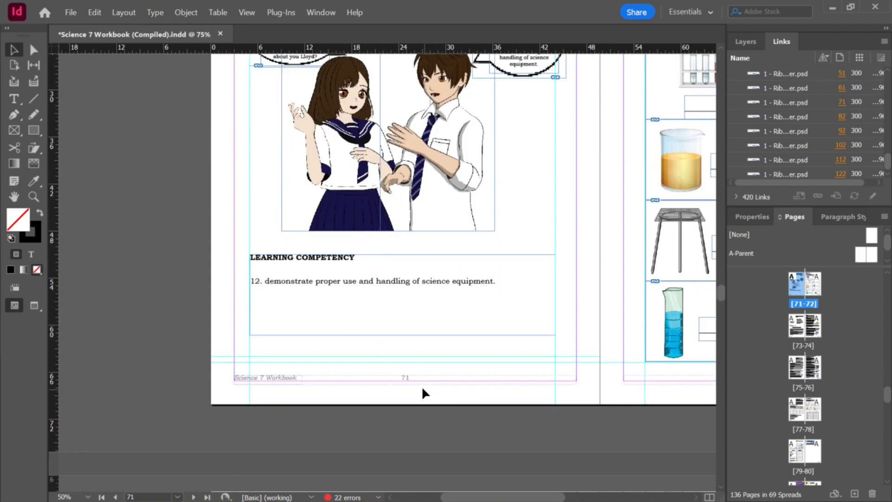
{"action": "scroll", "coordinate": [469, 379], "scroll_direction": "up", "scroll_amount": 6}
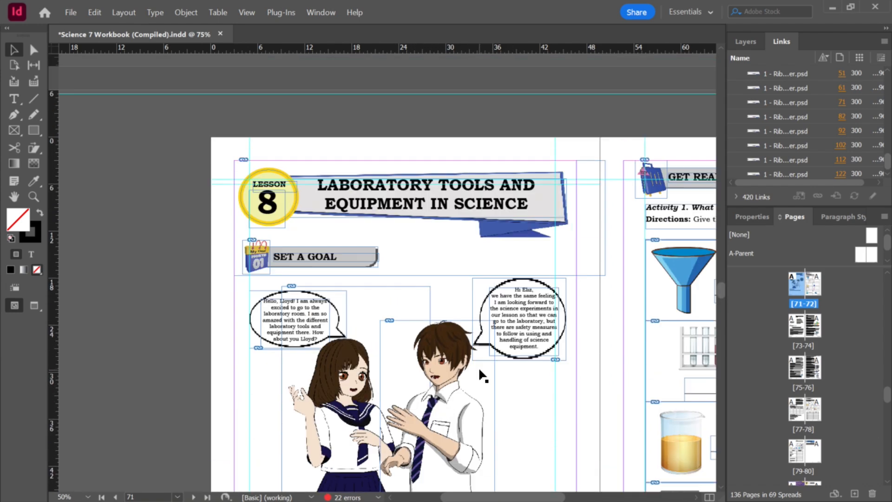
{"action": "scroll", "coordinate": [483, 375], "scroll_direction": "down", "scroll_amount": 2}
Step: Browse the neighbouring spreads to check where the preceding lessons start
{"action": "scroll", "coordinate": [593, 352], "scroll_direction": "right", "scroll_amount": 4}
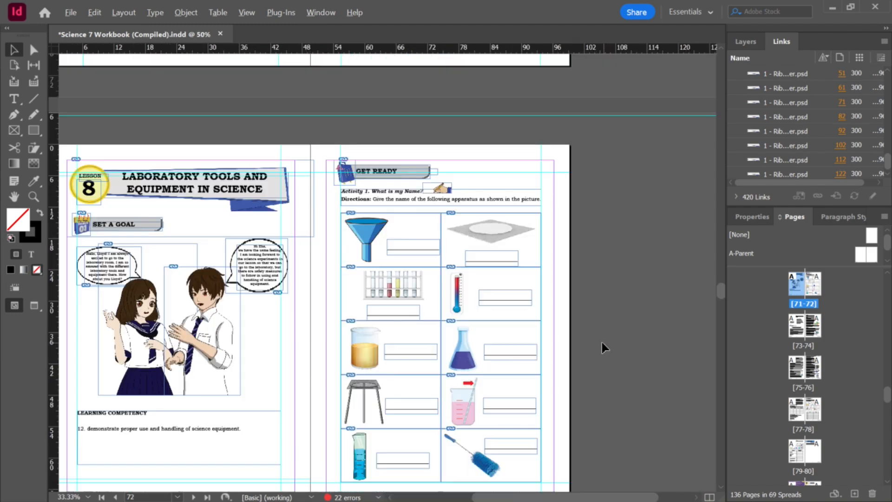
{"action": "scroll", "coordinate": [604, 348], "scroll_direction": "down", "scroll_amount": 2}
{"action": "scroll", "coordinate": [472, 313], "scroll_direction": "up", "scroll_amount": 10}
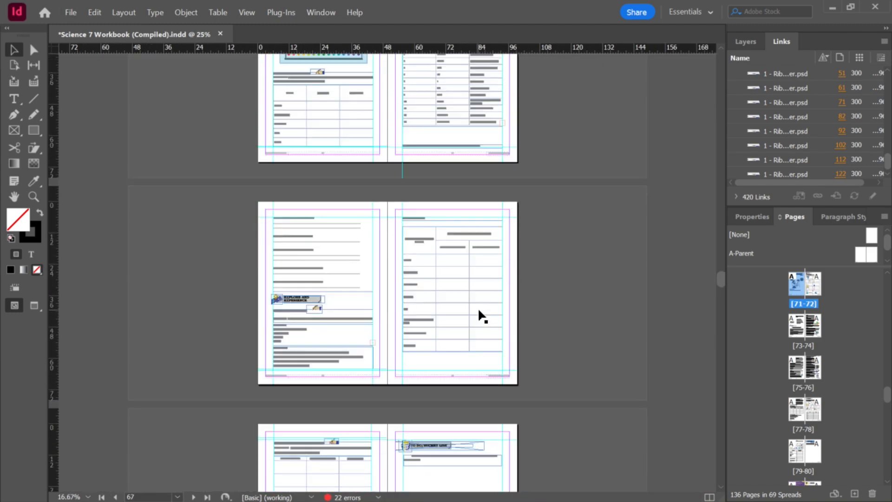
{"action": "scroll", "coordinate": [483, 315], "scroll_direction": "up", "scroll_amount": 3}
{"action": "scroll", "coordinate": [485, 315], "scroll_direction": "down", "scroll_amount": 4}
{"action": "scroll", "coordinate": [495, 314], "scroll_direction": "up", "scroll_amount": 5}
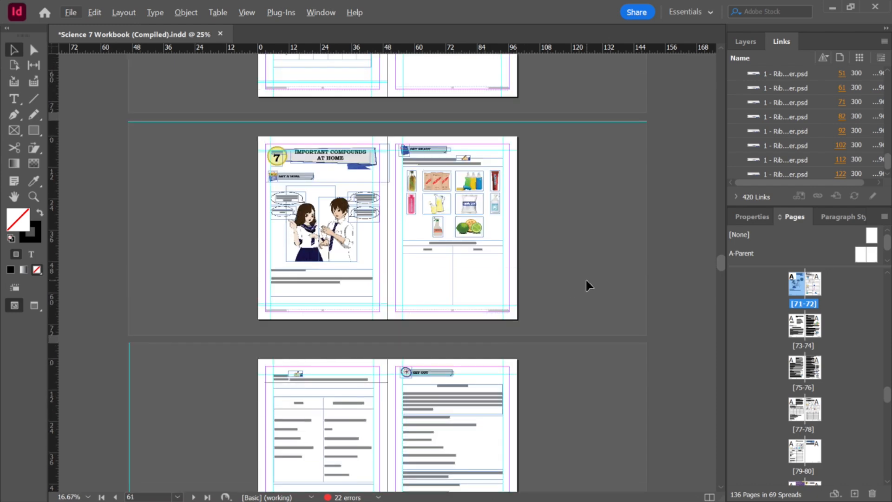
Step: Start exporting the document as Adobe PDF (Print) named Science 7 Workbook (Compiled).pdf
{"action": "key", "text": "ctrl+e"}
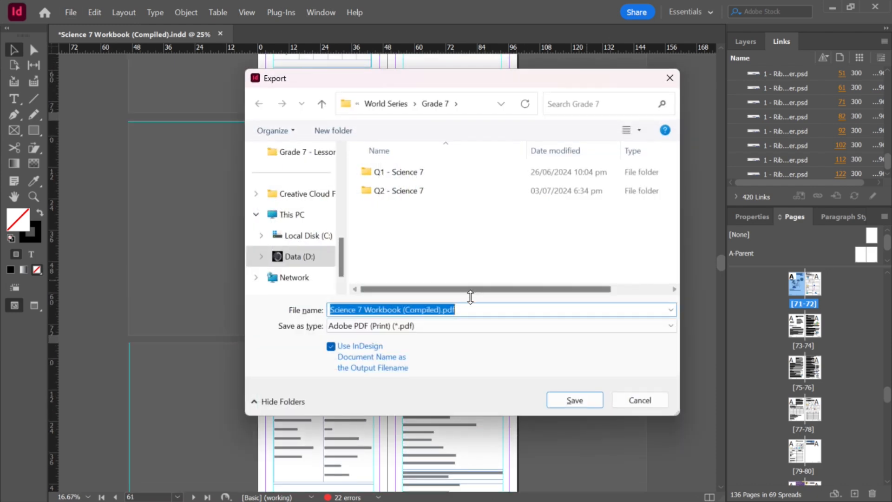
{"action": "left_click", "coordinate": [671, 79]}
{"action": "key", "text": "ctrl+e"}
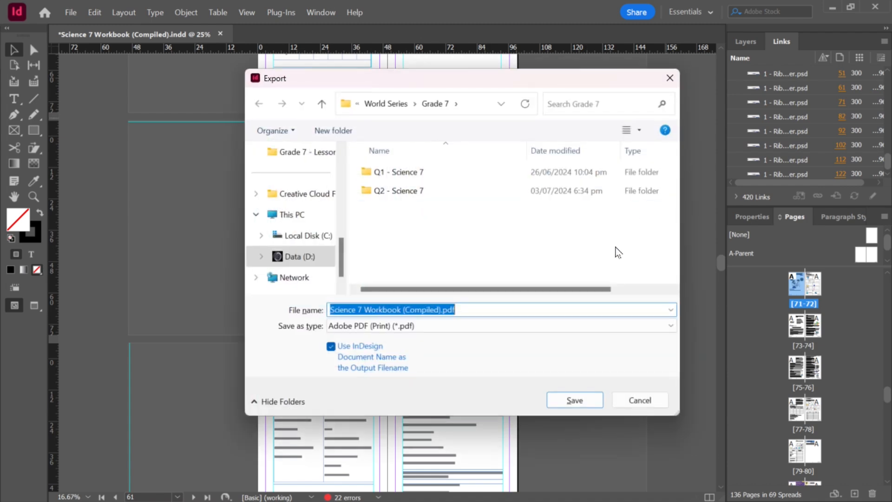
{"action": "left_click", "coordinate": [575, 402]}
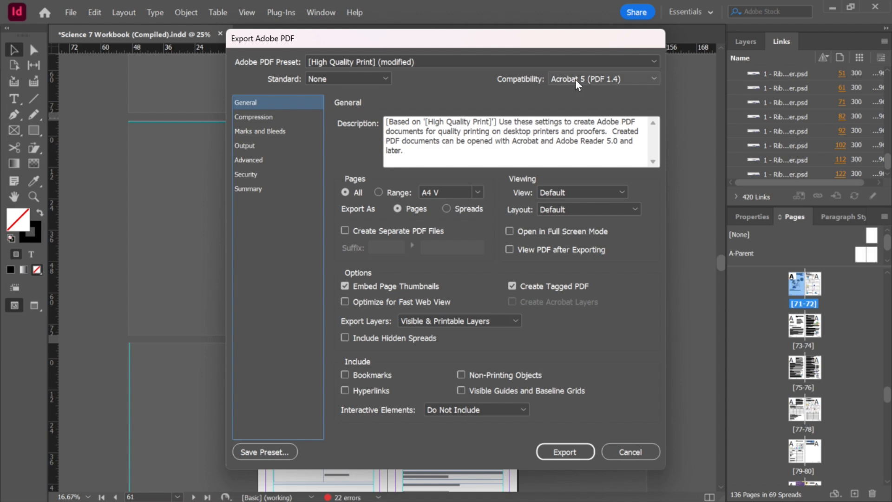
Step: Review the compression and marks and bleeds settings of the PDF export
{"action": "left_click", "coordinate": [280, 118]}
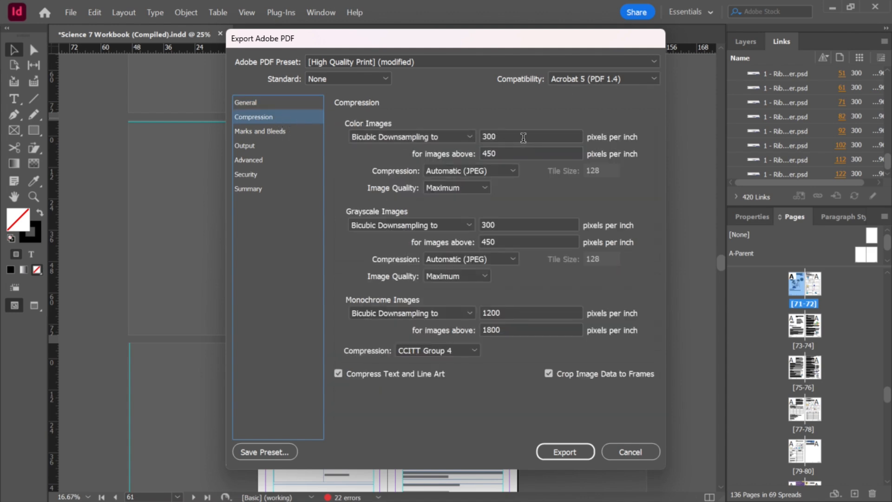
{"action": "left_click", "coordinate": [449, 142]}
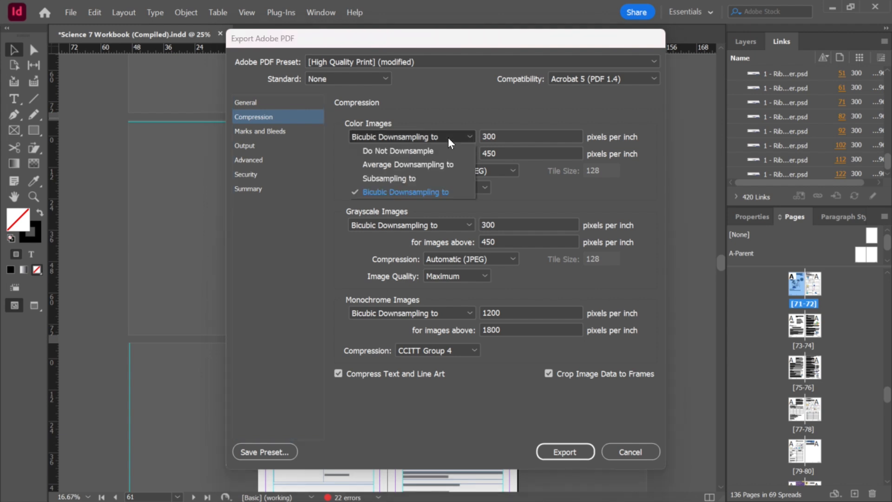
{"action": "left_click", "coordinate": [449, 142]}
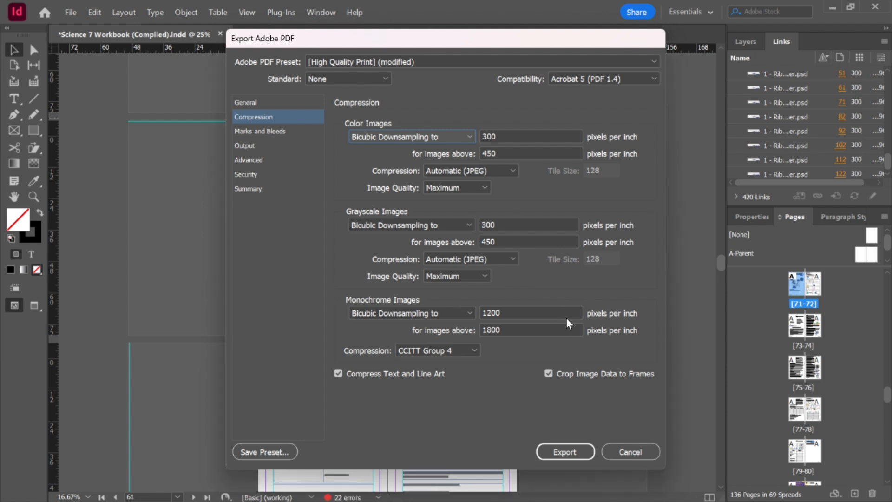
{"action": "left_click", "coordinate": [277, 132]}
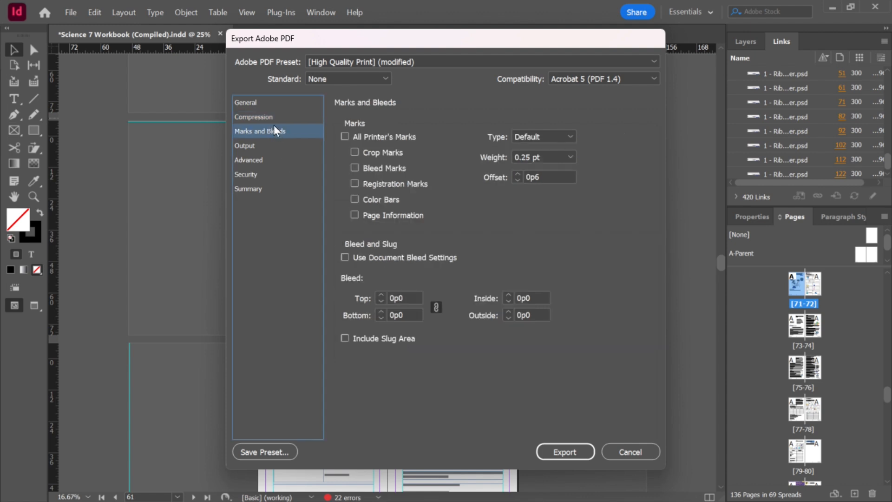
{"action": "left_click", "coordinate": [277, 119]}
{"action": "left_click", "coordinate": [278, 132]}
{"action": "left_click", "coordinate": [274, 146]}
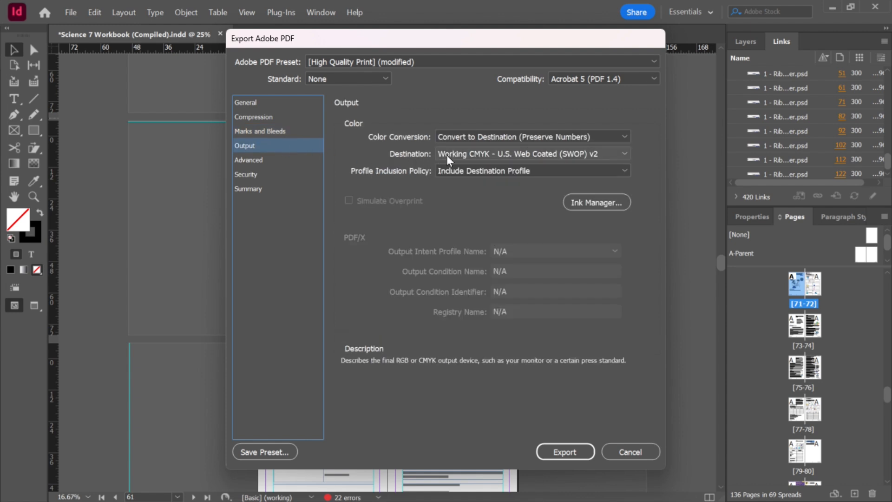
Step: Set colour conversion to Convert to Destination (Preserve Numbers) with destination Working CMYK - U.S. Web Coated (SWOP) v2, then export
{"action": "left_click", "coordinate": [479, 137]}
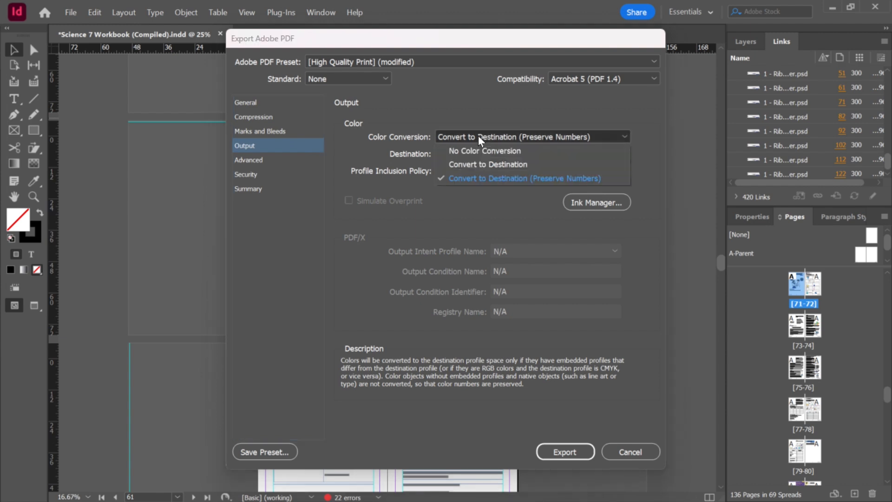
{"action": "left_click", "coordinate": [490, 179]}
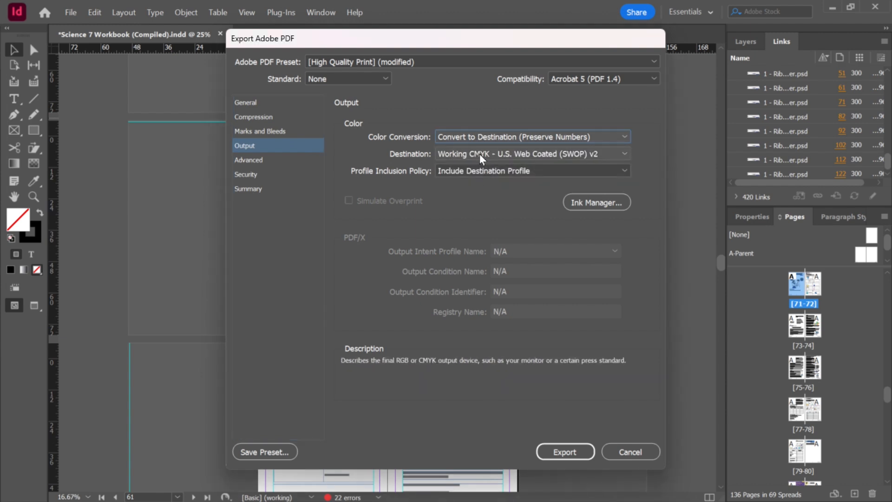
{"action": "left_click", "coordinate": [481, 157]}
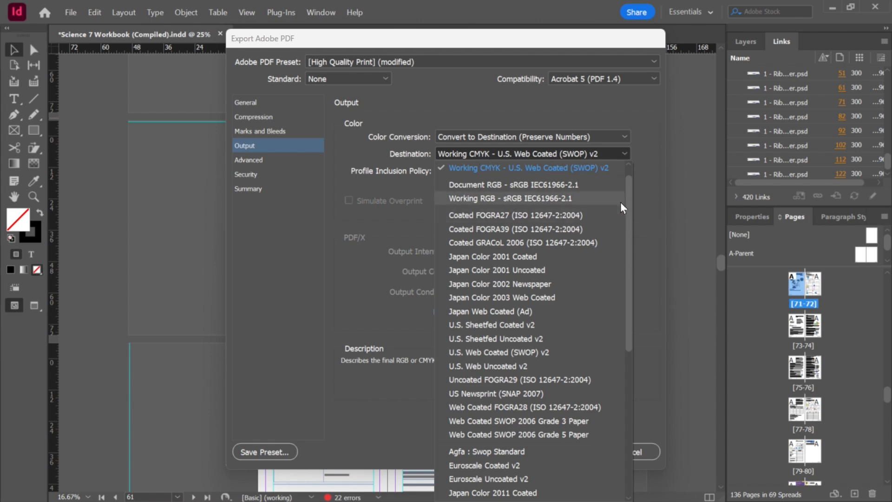
{"action": "left_click_drag", "start_coordinate": [629, 190], "coordinate": [630, 176]}
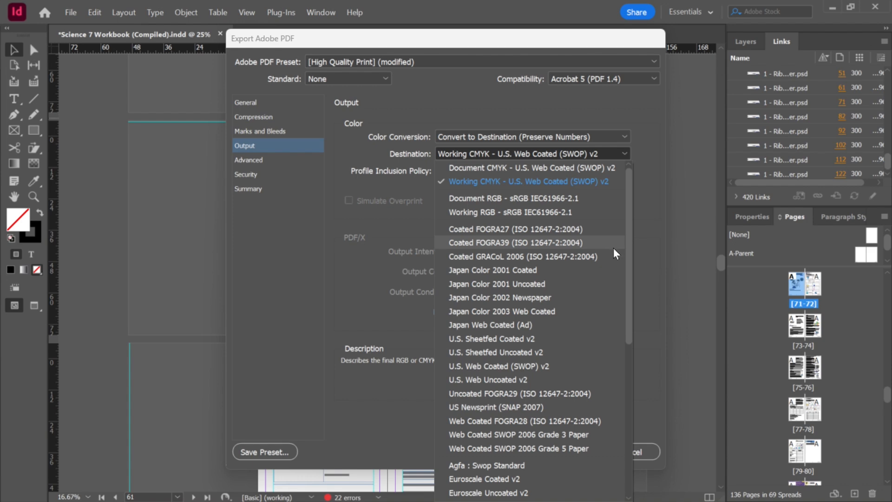
{"action": "left_click", "coordinate": [505, 183]}
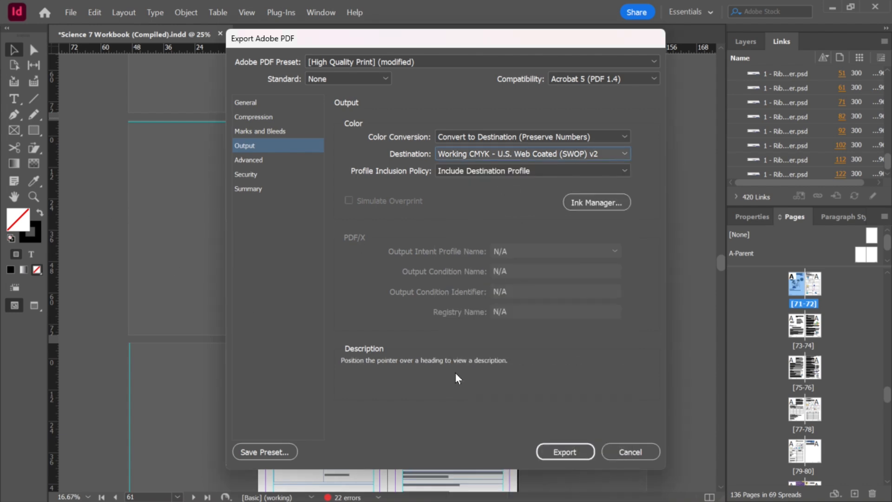
{"action": "left_click", "coordinate": [562, 454]}
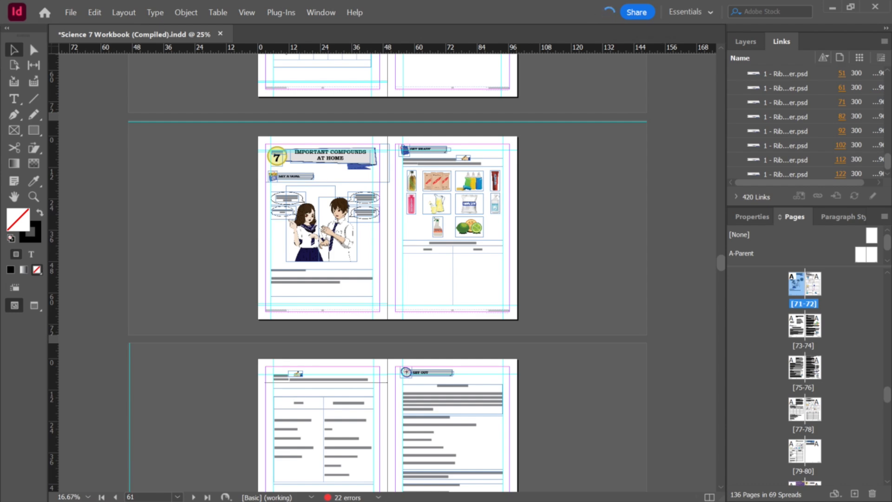
Step: Switch to File Explorer, go up to the Grade 7 folder and open the exported PDF in a maximized Acrobat window
{"action": "key", "text": "alt+Tab"}
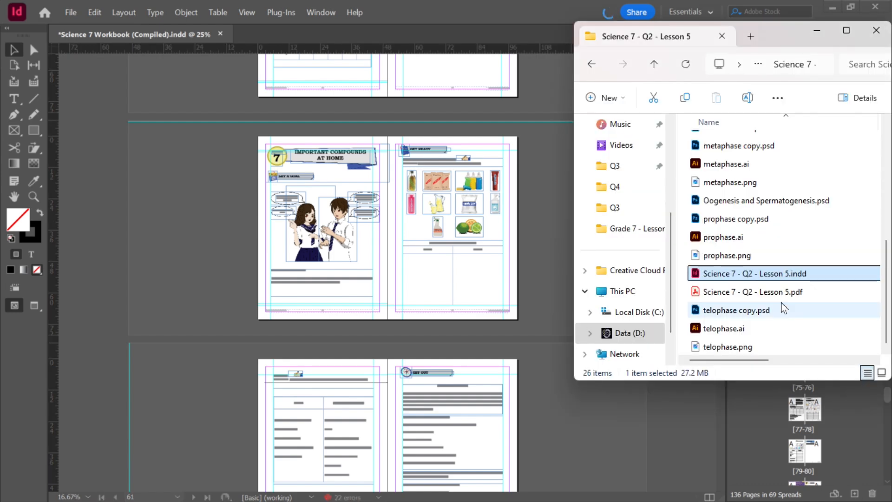
{"action": "left_click", "coordinate": [653, 67]}
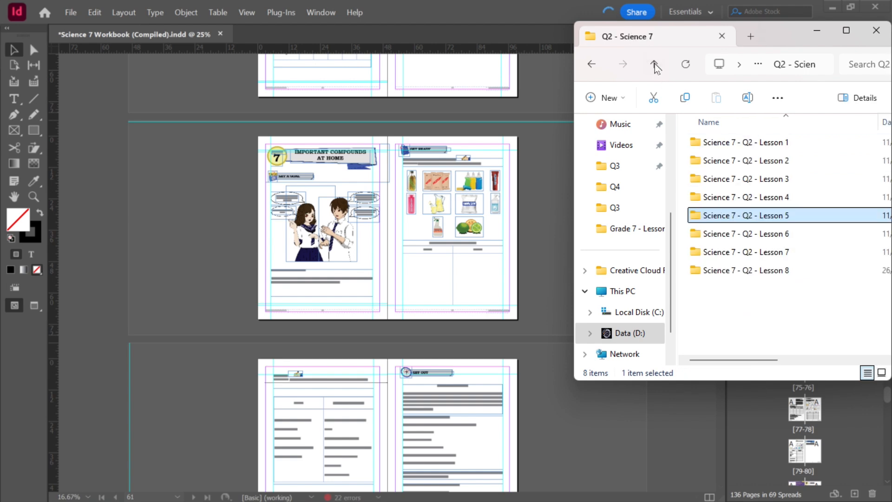
{"action": "left_click", "coordinate": [653, 65]}
{"action": "left_click_drag", "start_coordinate": [775, 40], "coordinate": [396, 64]}
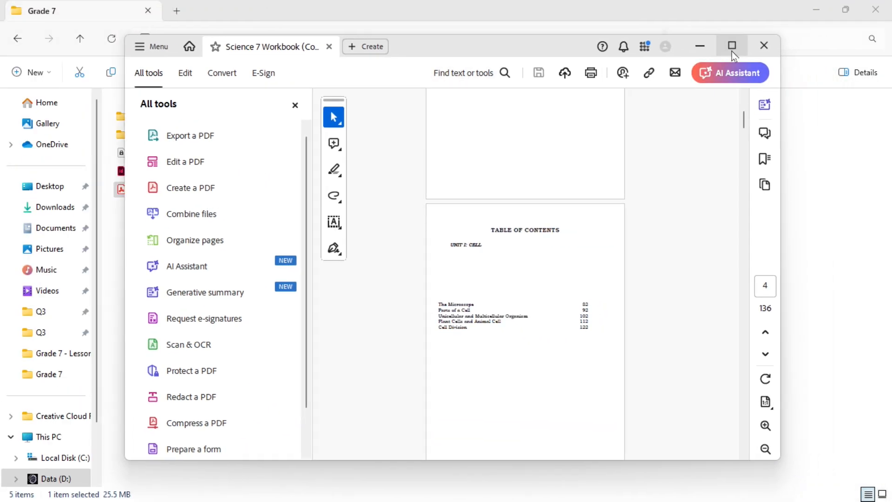
{"action": "left_click", "coordinate": [731, 47]}
Step: Scroll through the exported PDF to inspect the table of contents pages
{"action": "scroll", "coordinate": [669, 144], "scroll_direction": "down", "scroll_amount": 1}
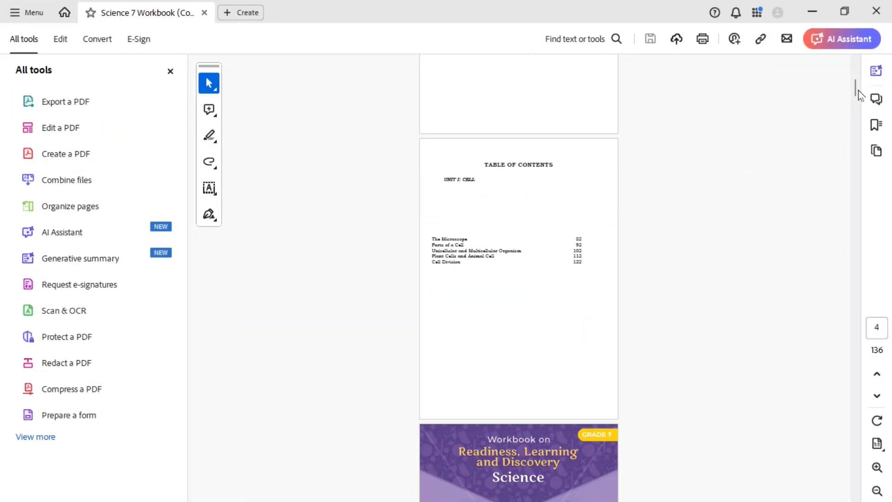
{"action": "left_click_drag", "start_coordinate": [857, 91], "coordinate": [853, 49]}
{"action": "scroll", "coordinate": [759, 170], "scroll_direction": "down", "scroll_amount": 2}
{"action": "scroll", "coordinate": [755, 179], "scroll_direction": "down", "scroll_amount": 10}
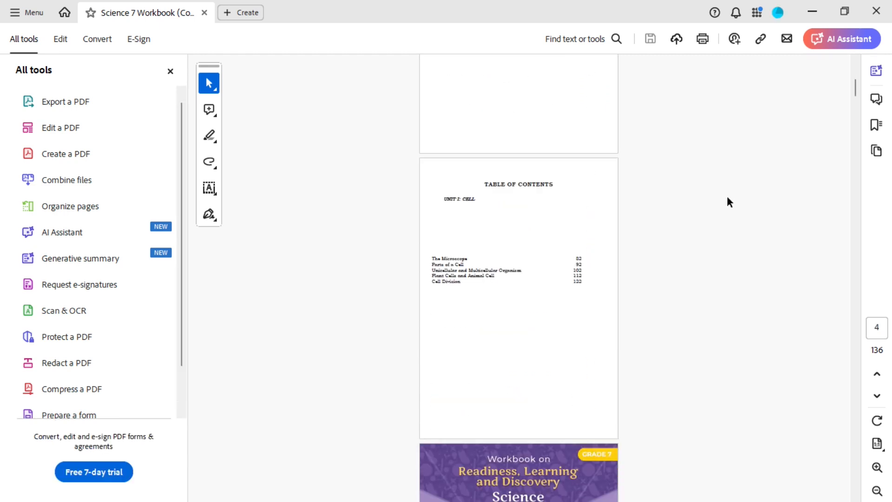
{"action": "scroll", "coordinate": [726, 194], "scroll_direction": "up", "scroll_amount": 1}
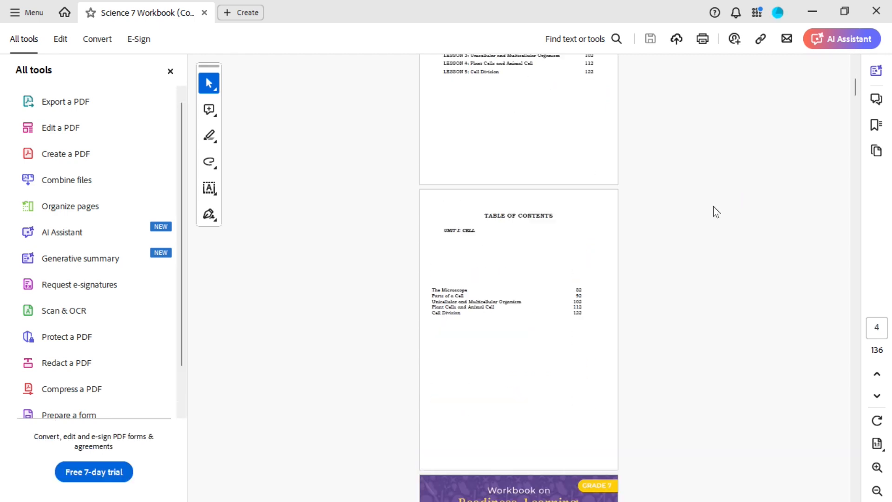
{"action": "scroll", "coordinate": [611, 272], "scroll_direction": "up", "scroll_amount": 3}
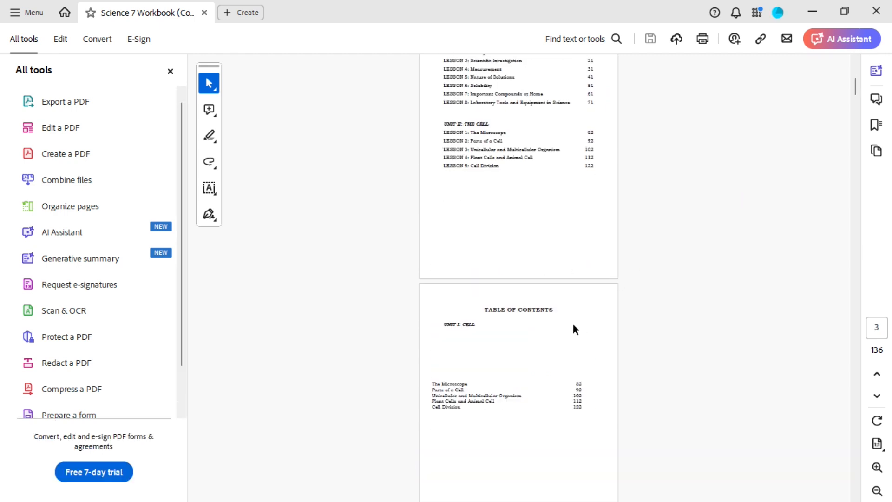
{"action": "scroll", "coordinate": [576, 322], "scroll_direction": "up", "scroll_amount": 3, "text": "ctrl"}
{"action": "scroll", "coordinate": [576, 322], "scroll_direction": "down", "scroll_amount": 1, "text": "ctrl"}
{"action": "scroll", "coordinate": [578, 333], "scroll_direction": "up", "scroll_amount": 6}
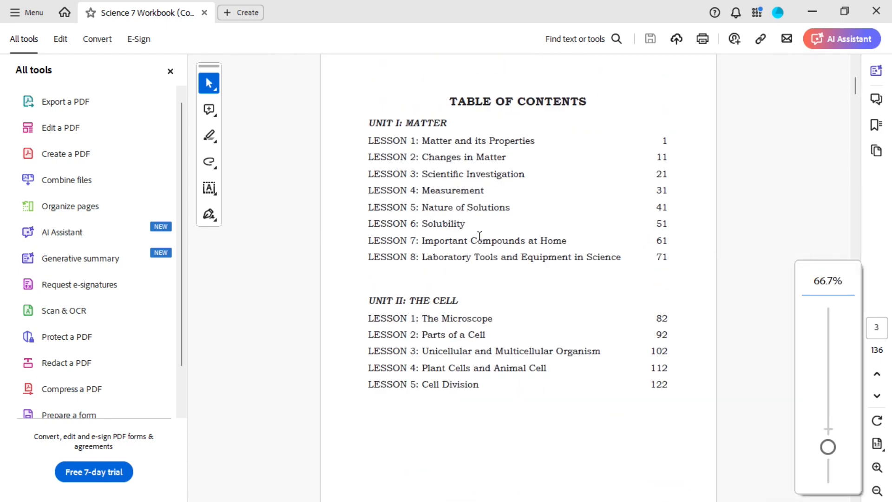
{"action": "scroll", "coordinate": [493, 227], "scroll_direction": "down", "scroll_amount": 10}
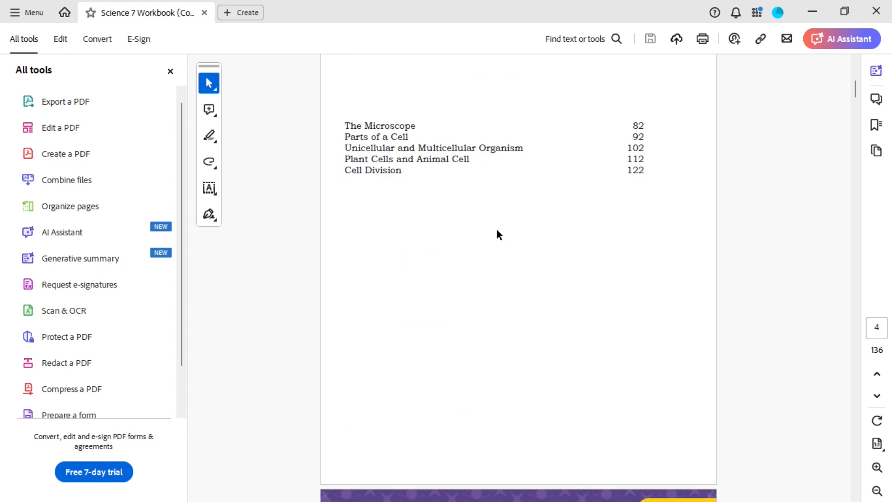
{"action": "scroll", "coordinate": [497, 229], "scroll_direction": "down", "scroll_amount": 15}
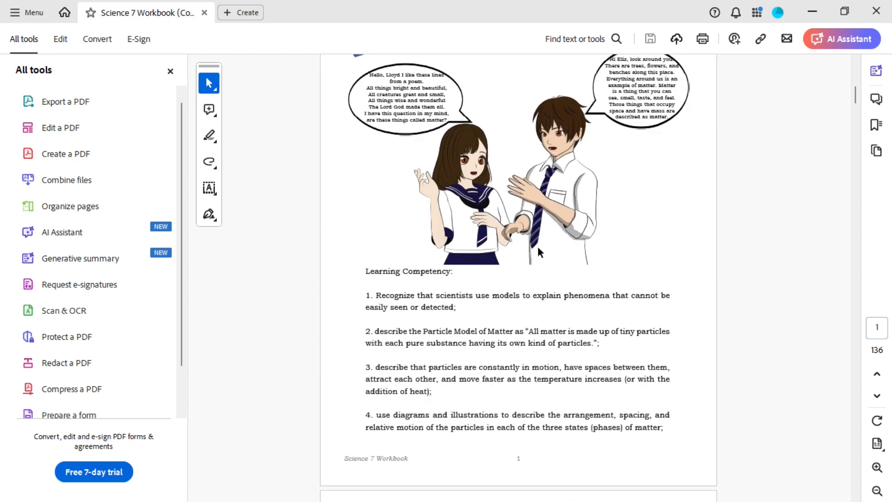
Step: Scroll through the first lesson pages of the exported PDF to check their layout
{"action": "scroll", "coordinate": [537, 247], "scroll_direction": "down", "scroll_amount": 12}
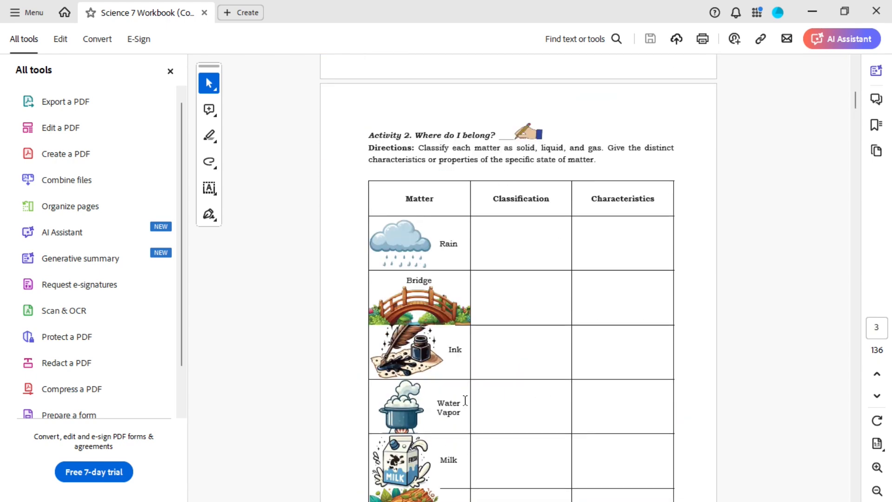
{"action": "scroll", "coordinate": [429, 301], "scroll_direction": "down", "scroll_amount": 12}
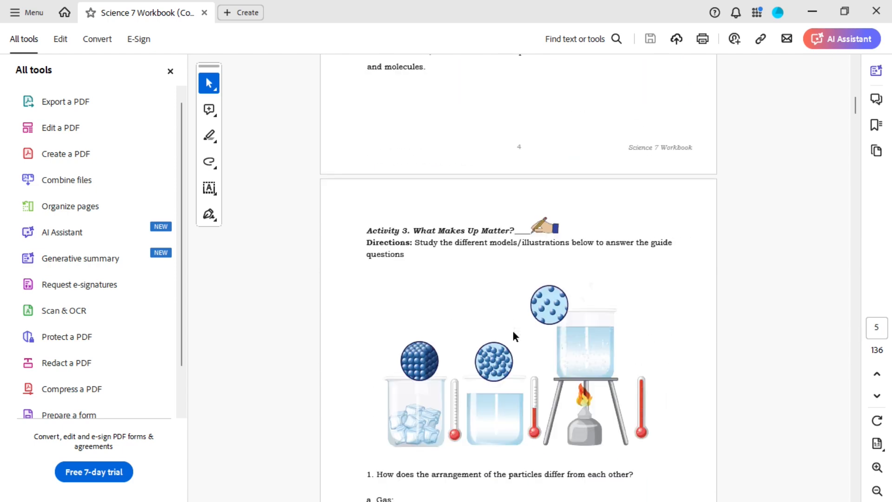
{"action": "scroll", "coordinate": [557, 284], "scroll_direction": "down", "scroll_amount": 12}
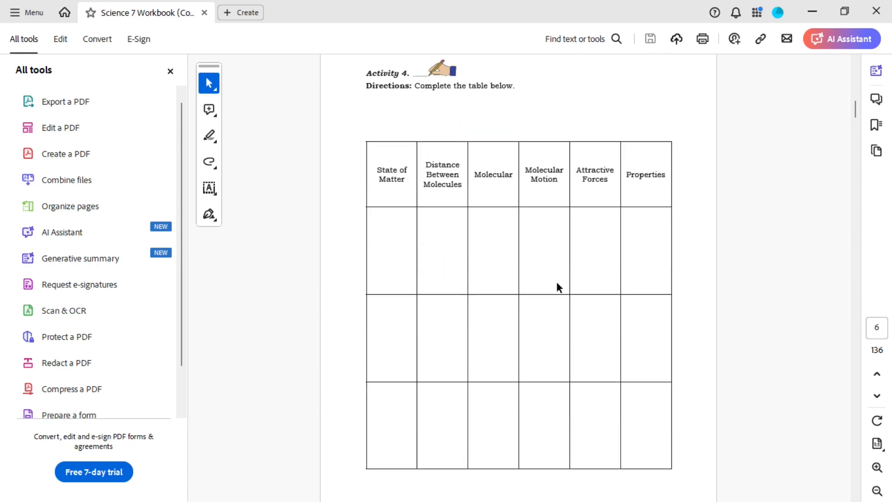
{"action": "scroll", "coordinate": [559, 287], "scroll_direction": "down", "scroll_amount": 10}
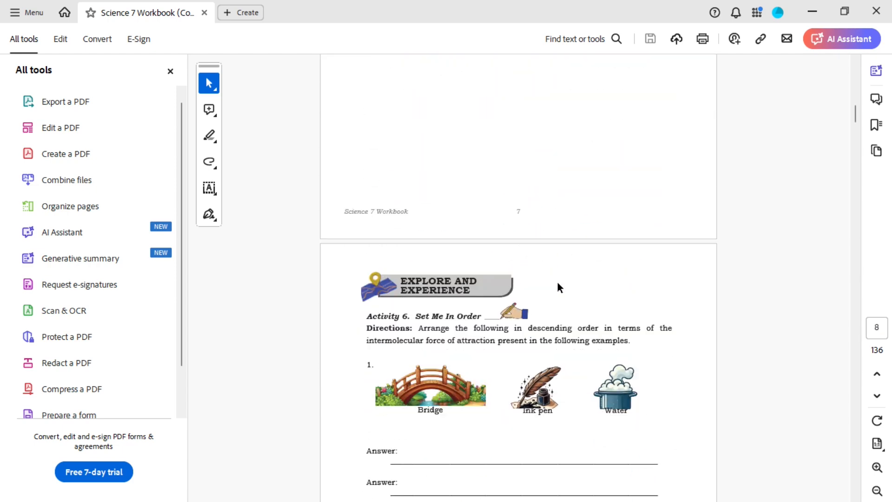
{"action": "scroll", "coordinate": [556, 279], "scroll_direction": "down", "scroll_amount": 1}
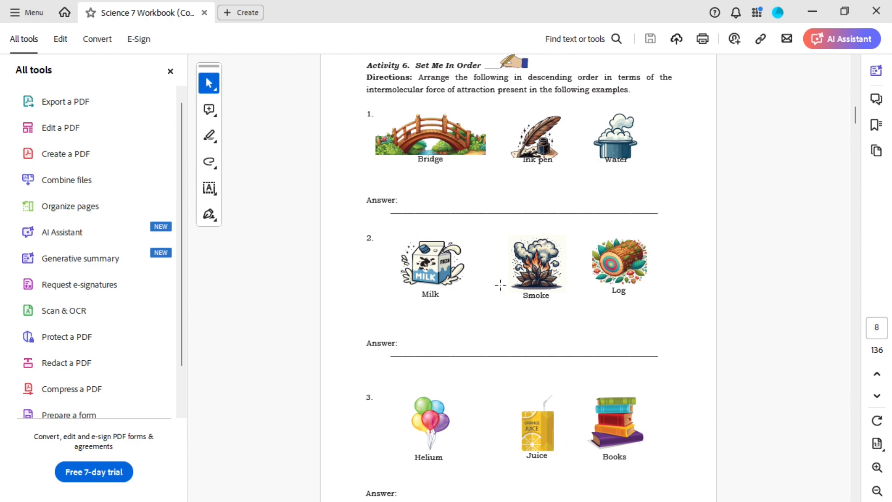
{"action": "scroll", "coordinate": [543, 275], "scroll_direction": "down", "scroll_amount": 15}
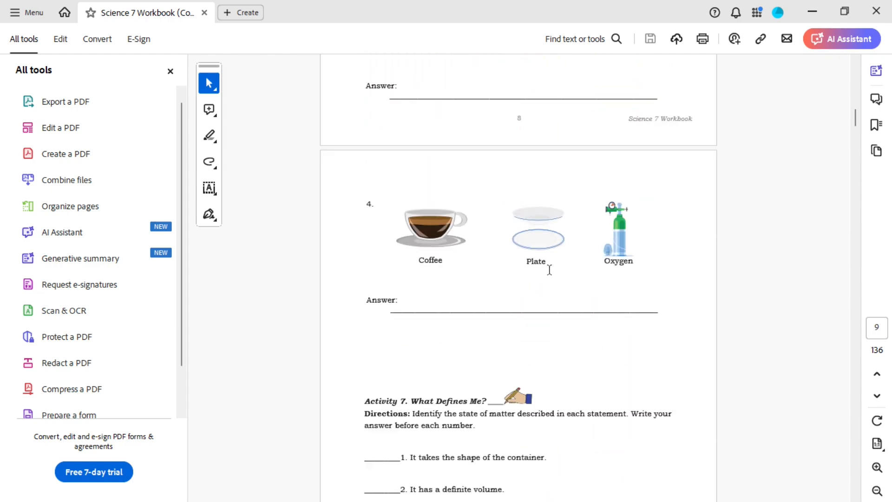
{"action": "scroll", "coordinate": [551, 267], "scroll_direction": "down", "scroll_amount": 20}
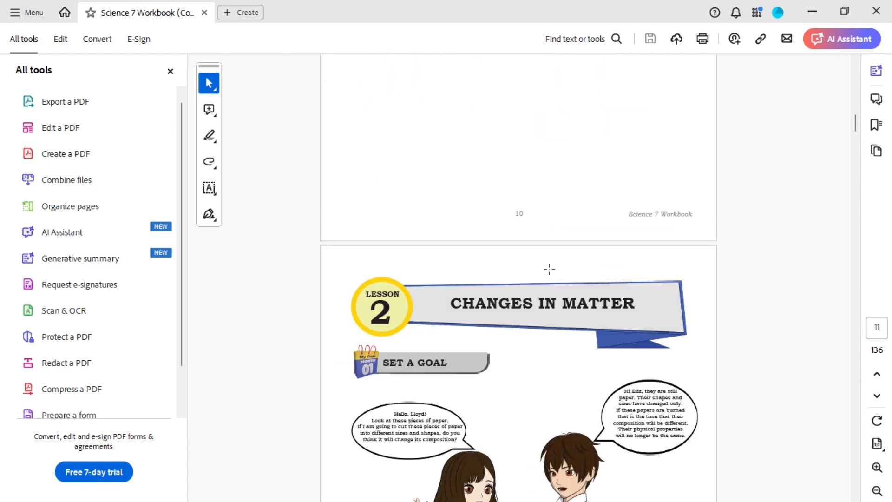
{"action": "scroll", "coordinate": [549, 269], "scroll_direction": "down", "scroll_amount": 20}
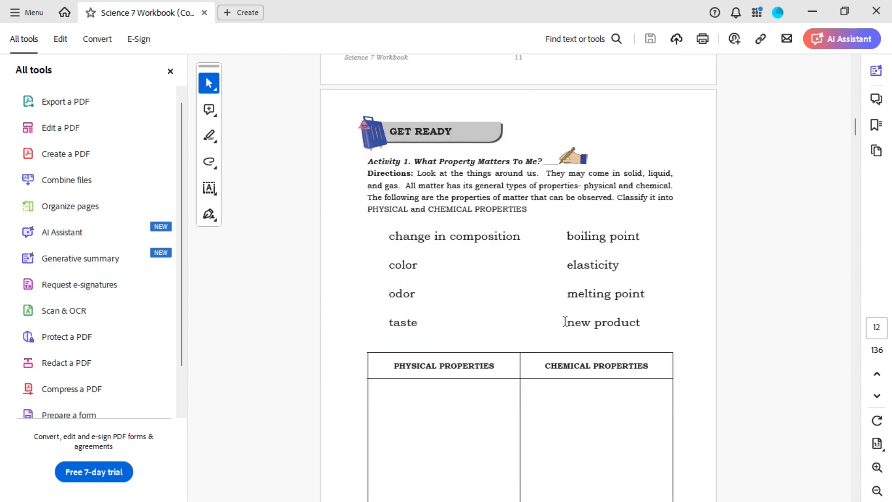
{"action": "scroll", "coordinate": [577, 333], "scroll_direction": "down", "scroll_amount": 8}
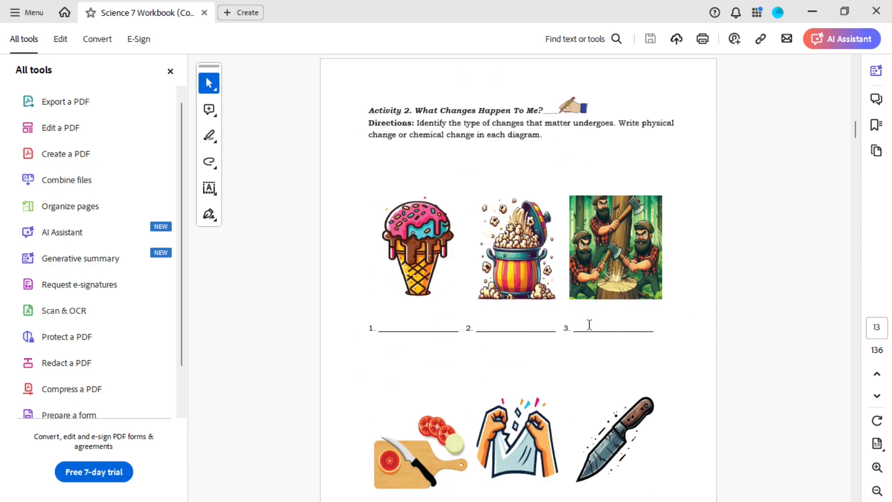
{"action": "scroll", "coordinate": [551, 329], "scroll_direction": "down", "scroll_amount": 3}
{"action": "scroll", "coordinate": [551, 326], "scroll_direction": "up", "scroll_amount": 2}
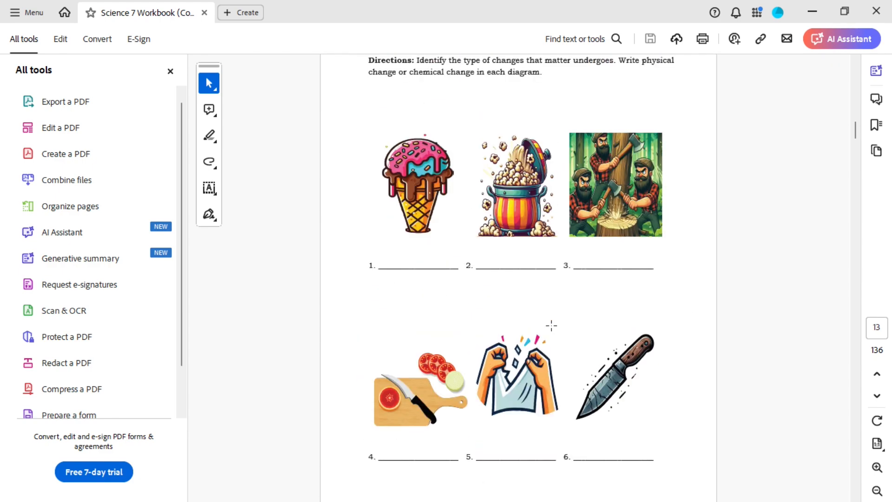
{"action": "scroll", "coordinate": [551, 325], "scroll_direction": "down", "scroll_amount": 2}
{"action": "scroll", "coordinate": [551, 325], "scroll_direction": "up", "scroll_amount": 2}
{"action": "scroll", "coordinate": [551, 325], "scroll_direction": "down", "scroll_amount": 20}
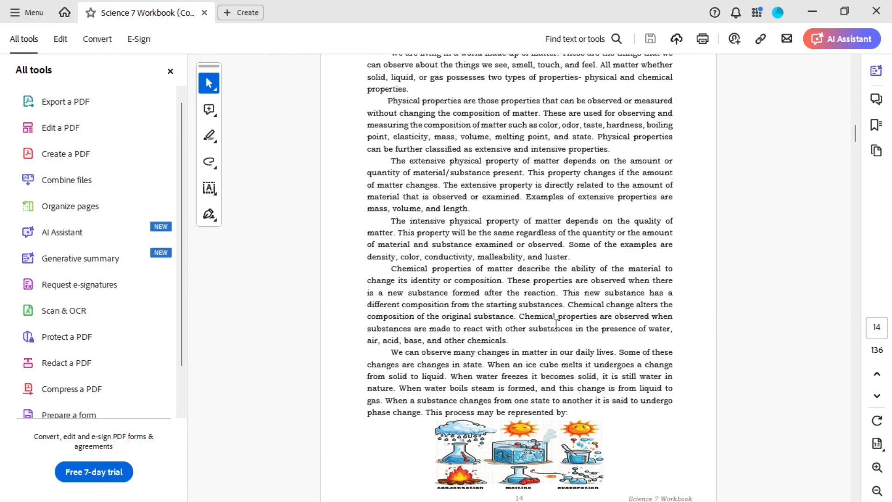
Step: Scroll through the activity pages of the exported PDF to inspect the concept map and scenario tables
{"action": "scroll", "coordinate": [555, 319], "scroll_direction": "down", "scroll_amount": 9}
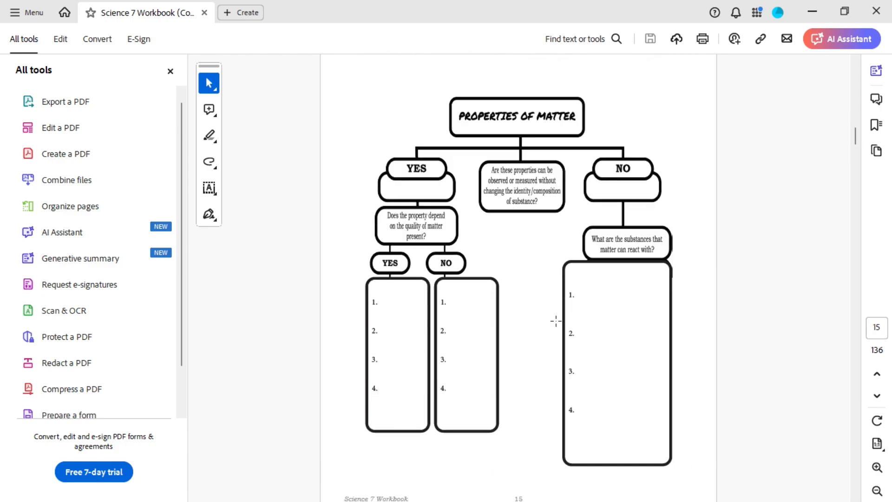
{"action": "scroll", "coordinate": [556, 318], "scroll_direction": "up", "scroll_amount": 7}
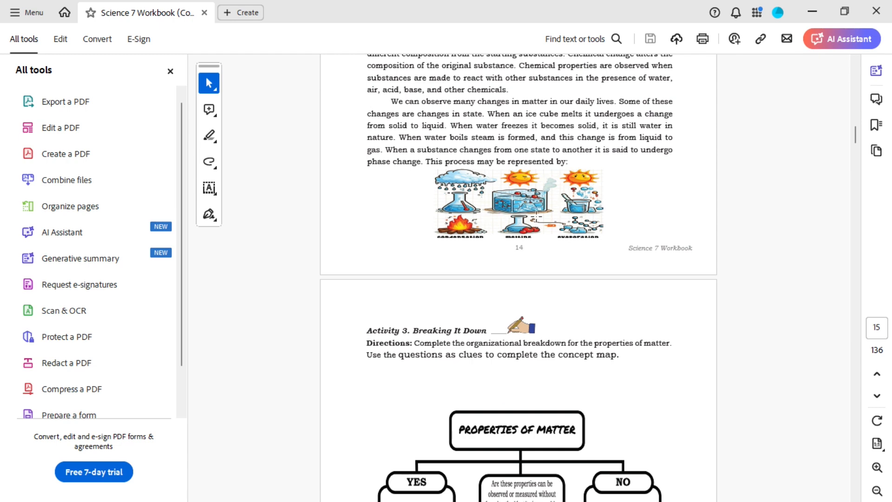
{"action": "scroll", "coordinate": [546, 232], "scroll_direction": "down", "scroll_amount": 8}
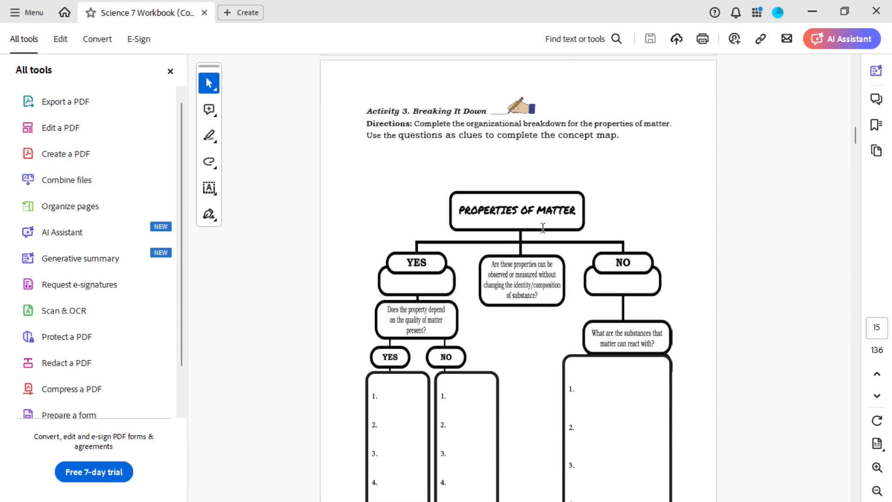
{"action": "scroll", "coordinate": [547, 236], "scroll_direction": "down", "scroll_amount": 20}
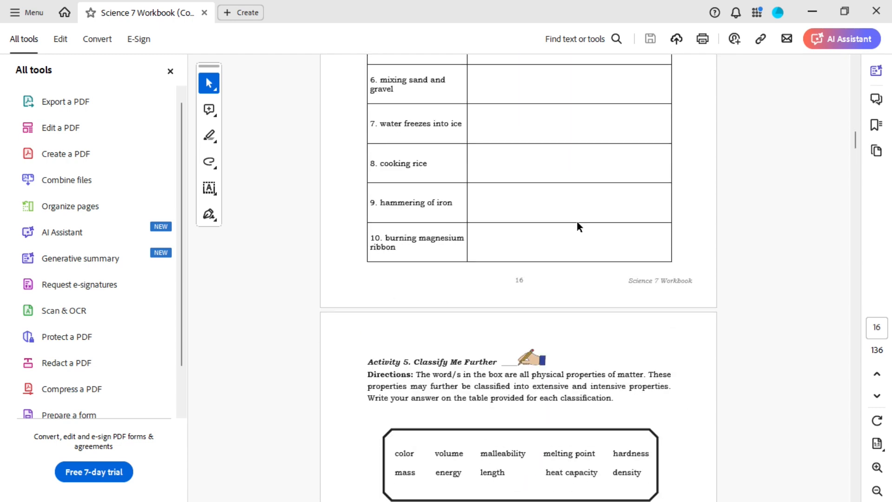
{"action": "scroll", "coordinate": [575, 219], "scroll_direction": "down", "scroll_amount": 20}
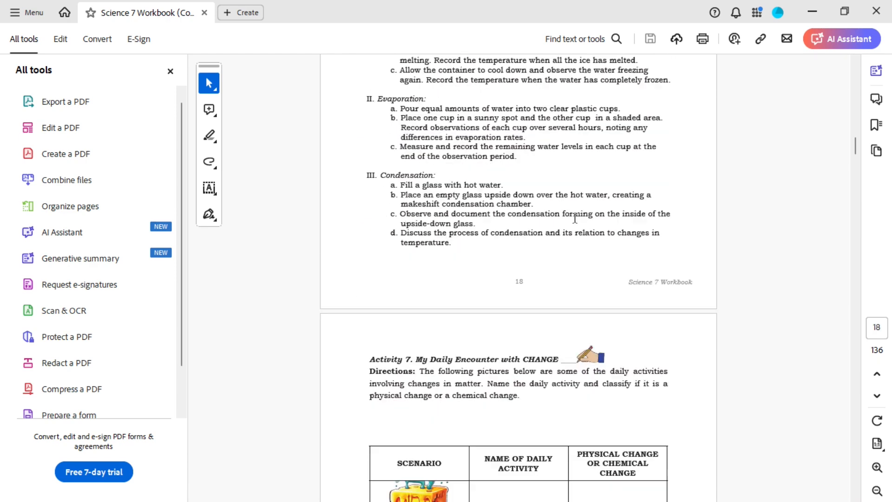
{"action": "scroll", "coordinate": [575, 219], "scroll_direction": "down", "scroll_amount": 3}
{"action": "scroll", "coordinate": [454, 247], "scroll_direction": "down", "scroll_amount": 2}
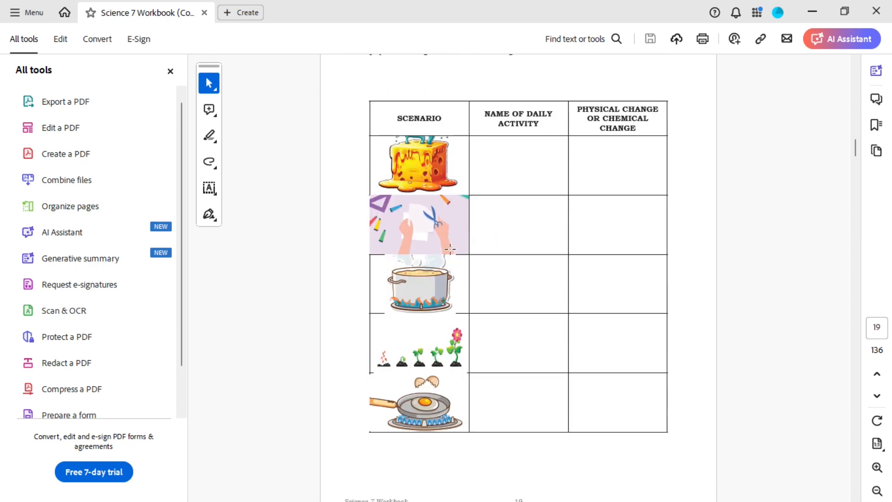
{"action": "scroll", "coordinate": [460, 243], "scroll_direction": "up", "scroll_amount": 2}
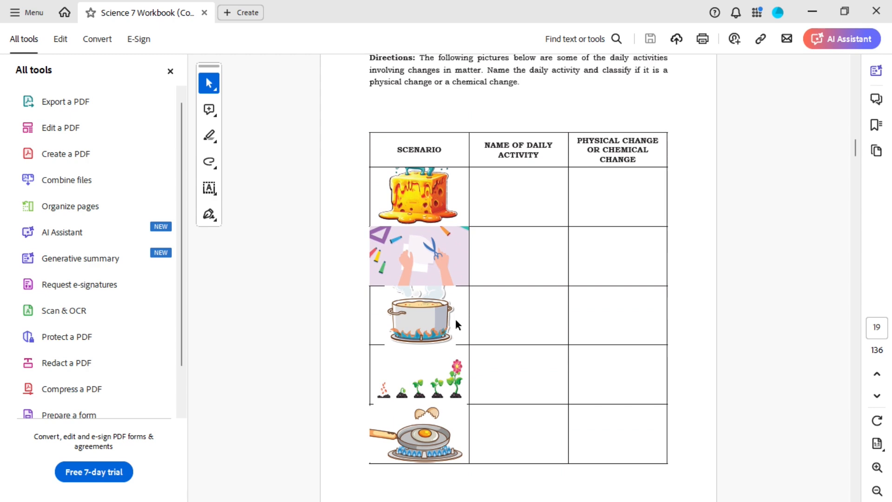
{"action": "scroll", "coordinate": [456, 324], "scroll_direction": "up", "scroll_amount": 1}
{"action": "left_click", "coordinate": [429, 357]}
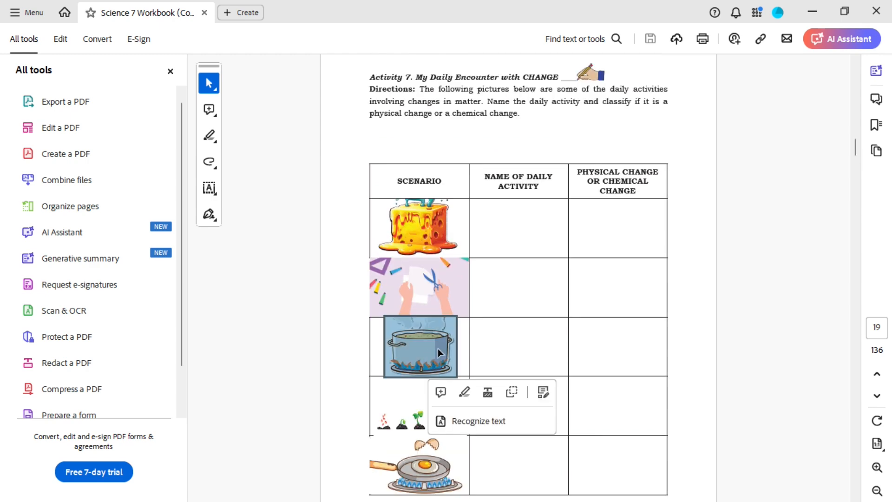
Step: Zoom in on the daily-change scenario table and continue scrolling to inspect the pages up to the Lesson 3 opener
{"action": "scroll", "coordinate": [439, 346], "scroll_direction": "up", "scroll_amount": 5}
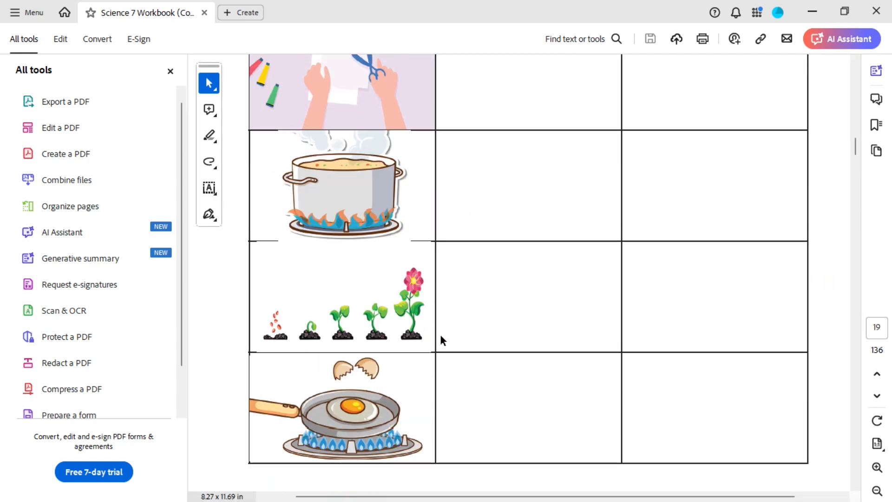
{"action": "scroll", "coordinate": [439, 334], "scroll_direction": "down", "scroll_amount": 1}
{"action": "left_click", "coordinate": [355, 252]}
{"action": "left_click", "coordinate": [609, 288]}
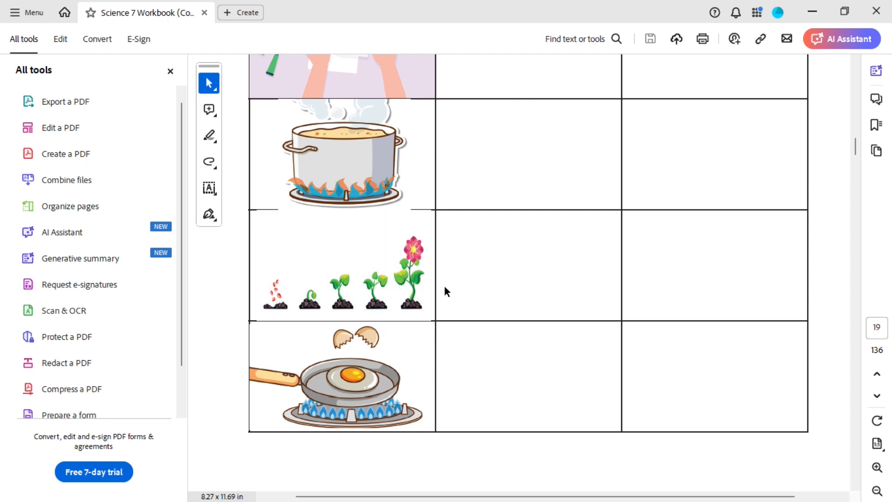
{"action": "scroll", "coordinate": [389, 244], "scroll_direction": "down", "scroll_amount": 5}
{"action": "scroll", "coordinate": [388, 244], "scroll_direction": "down", "scroll_amount": 8}
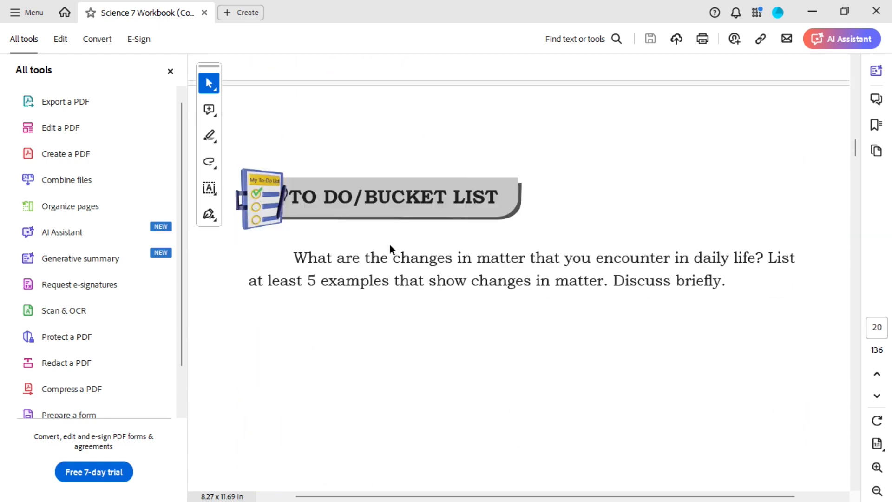
{"action": "scroll", "coordinate": [432, 261], "scroll_direction": "down", "scroll_amount": 15}
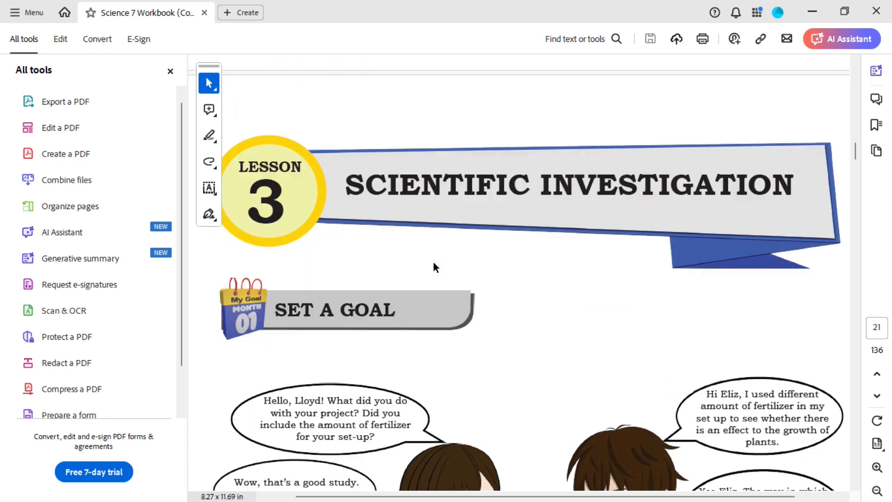